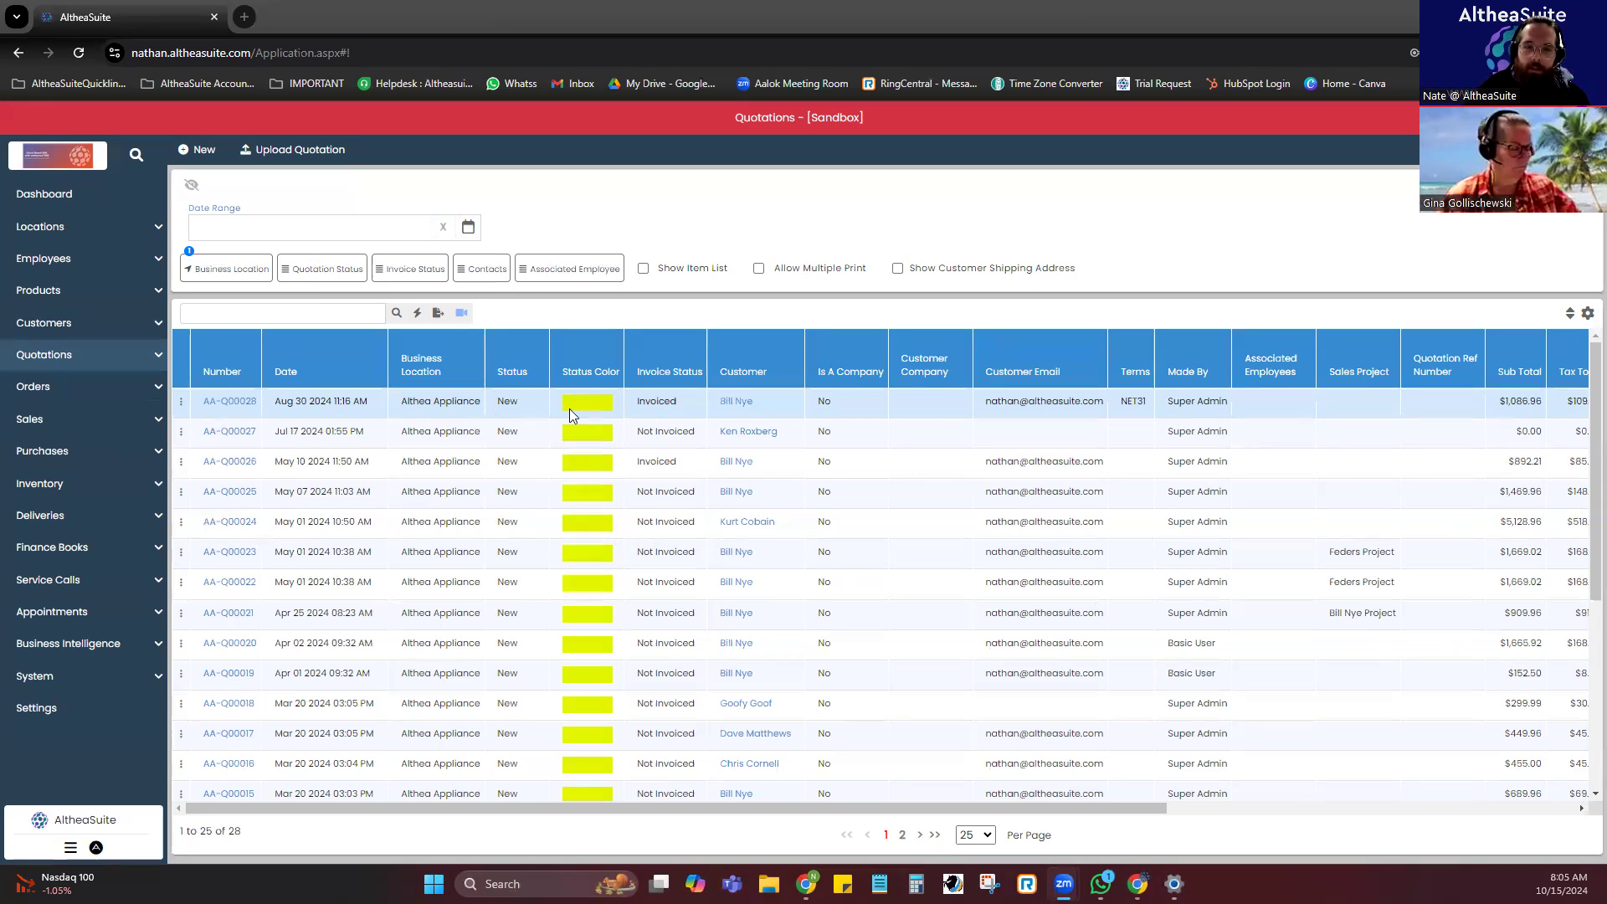
scroll(510, 531, "down", 3)
scroll(513, 527, "up", 3)
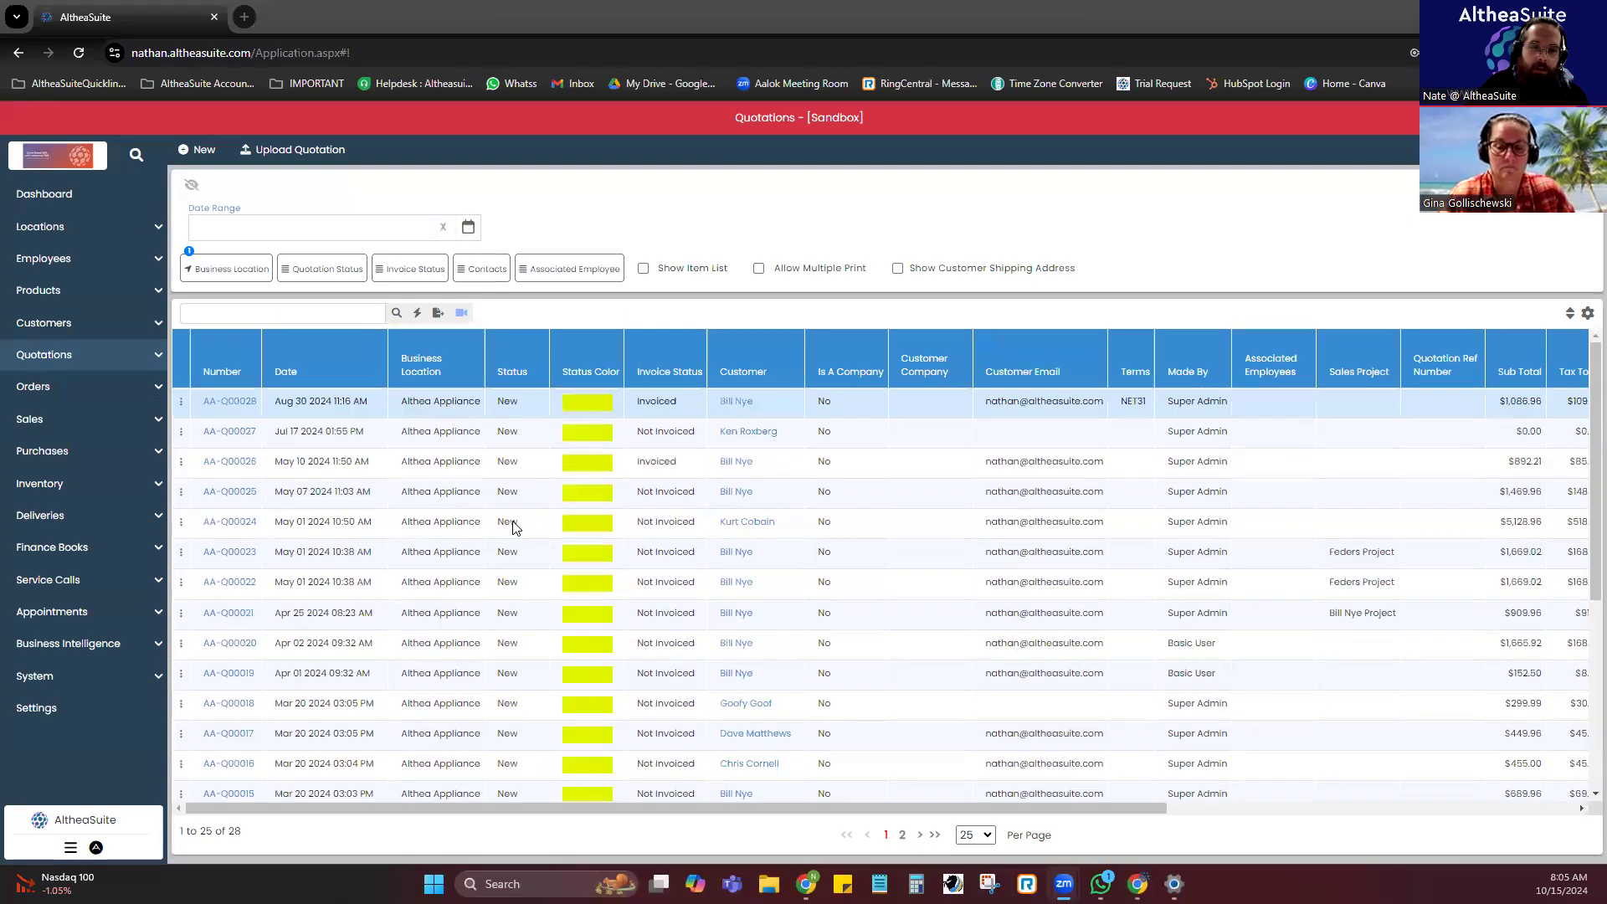
left_click_drag(679, 402, 634, 448)
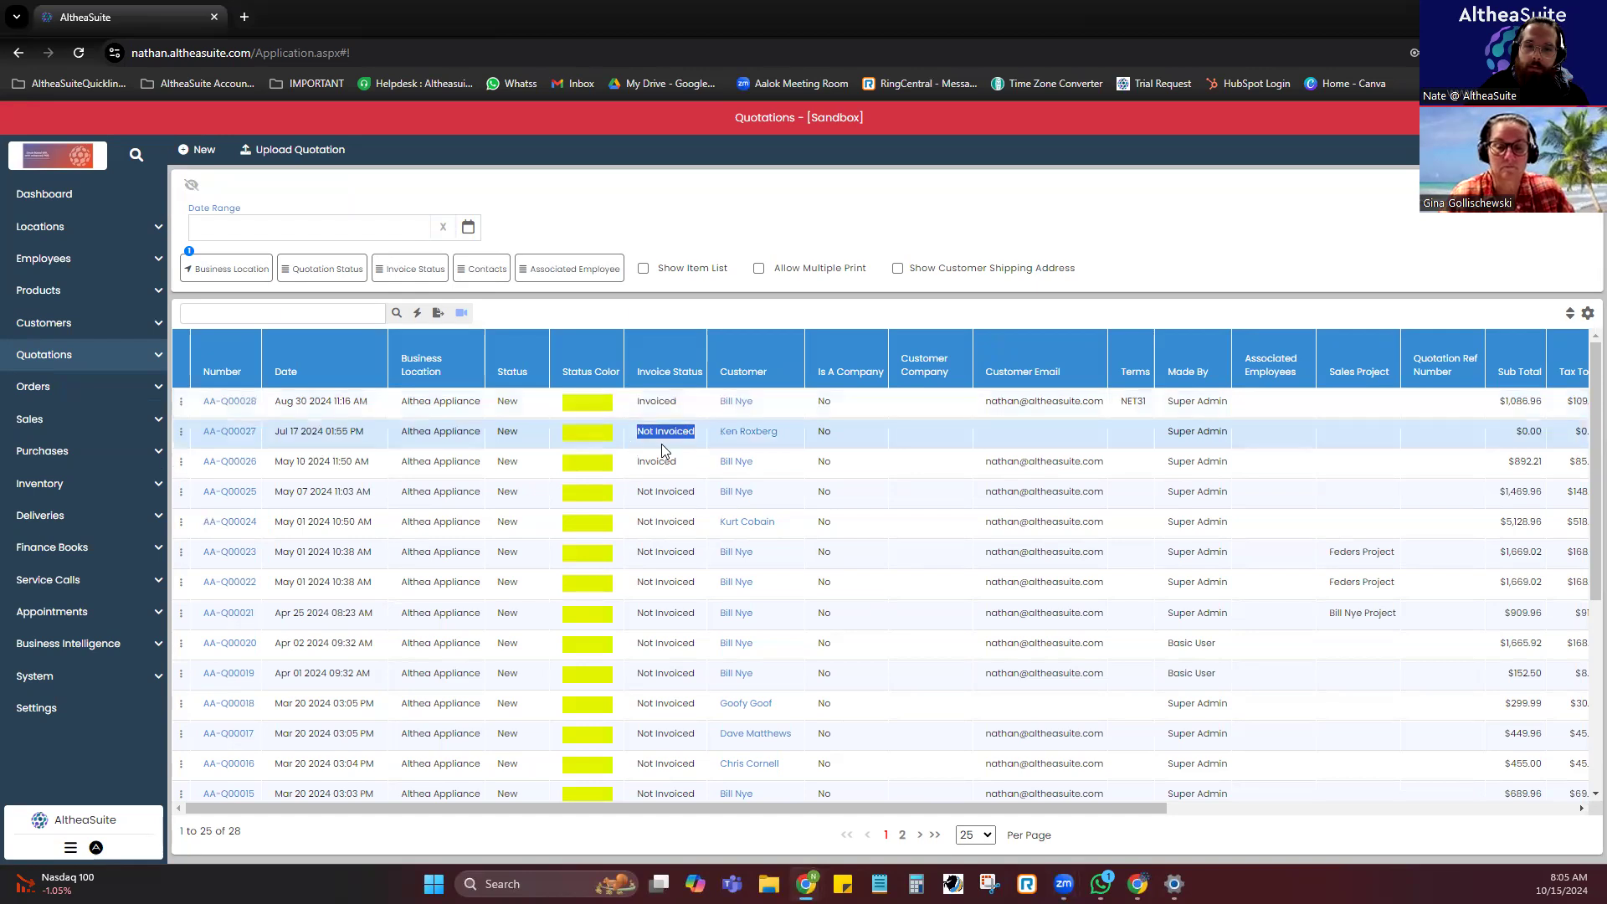
left_click(704, 323)
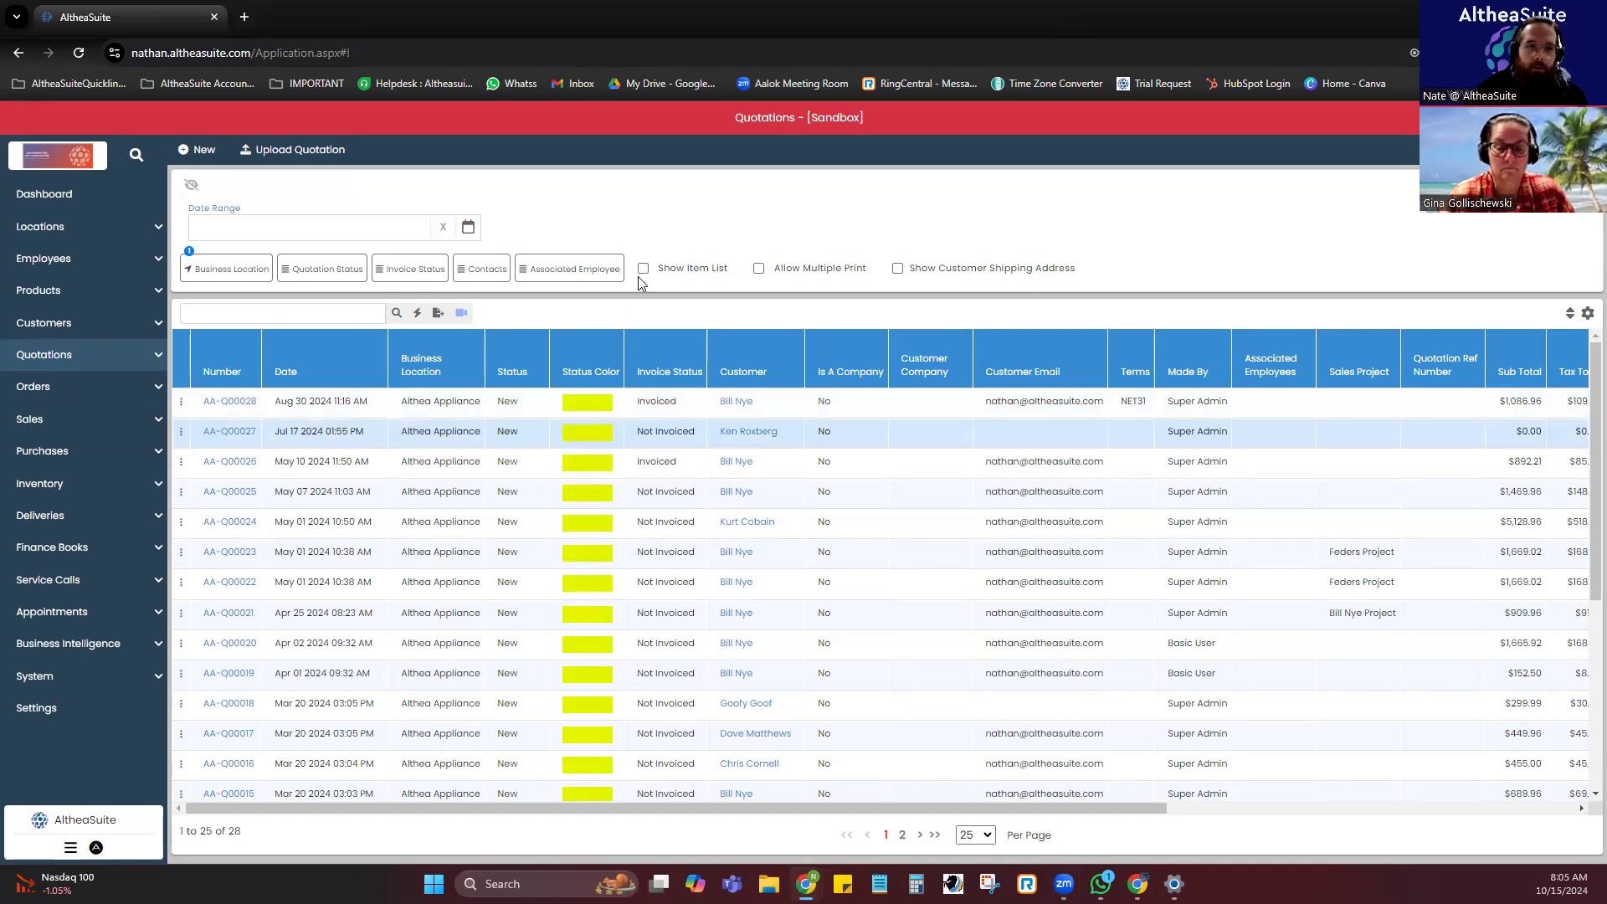
Start a new quotation and search for existing customers by name, leaving the customer field cleared.
left_click(191, 155)
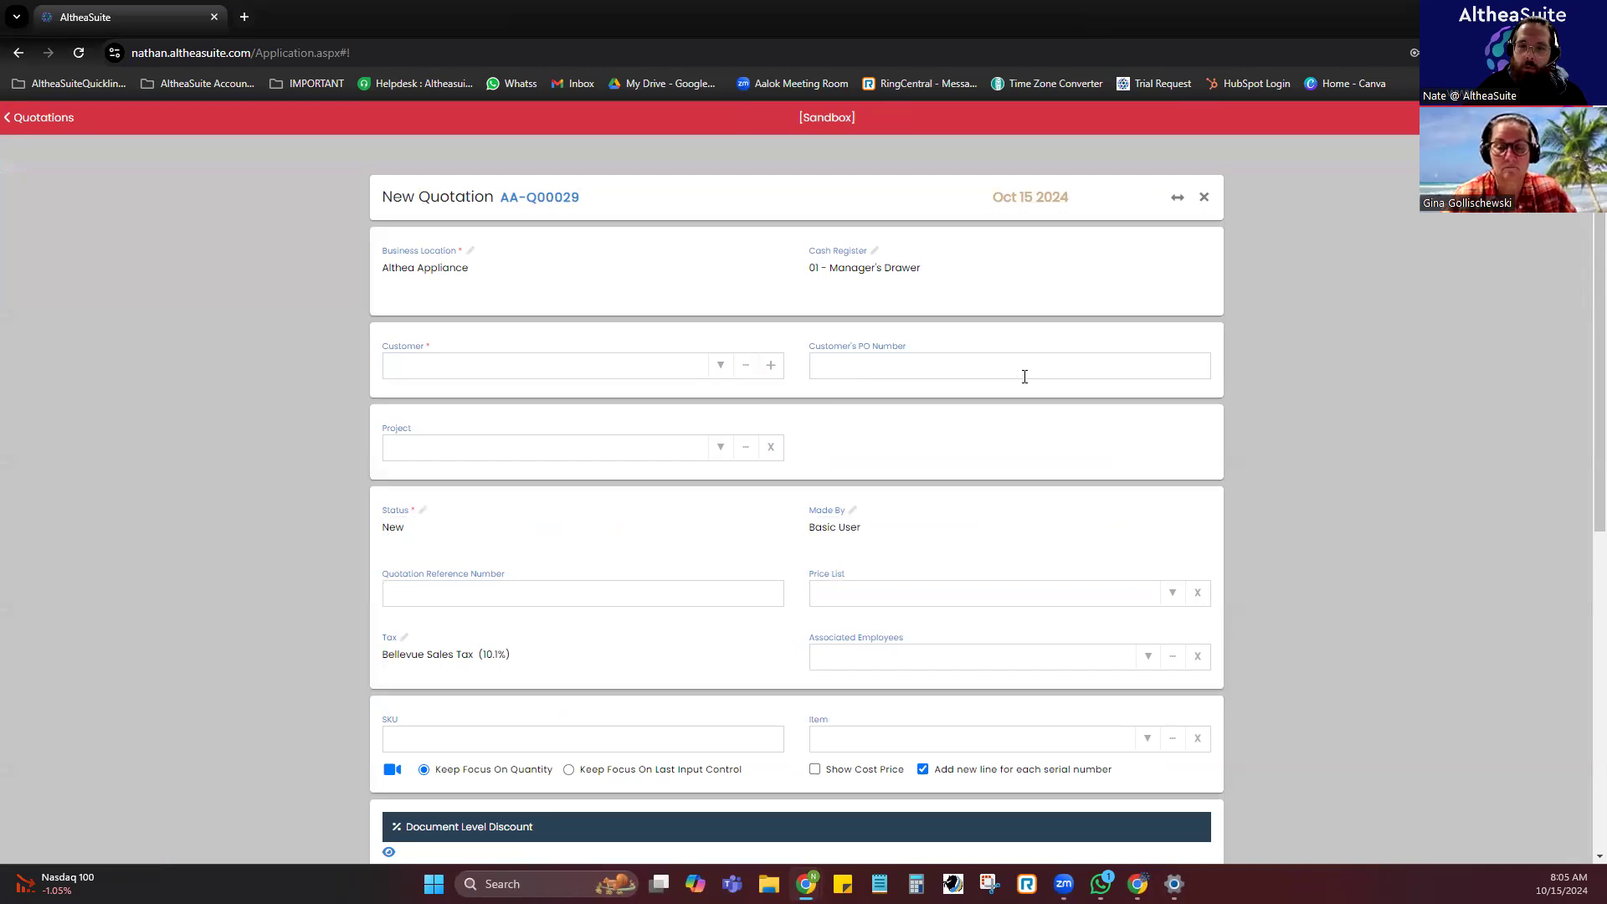
left_click(484, 370)
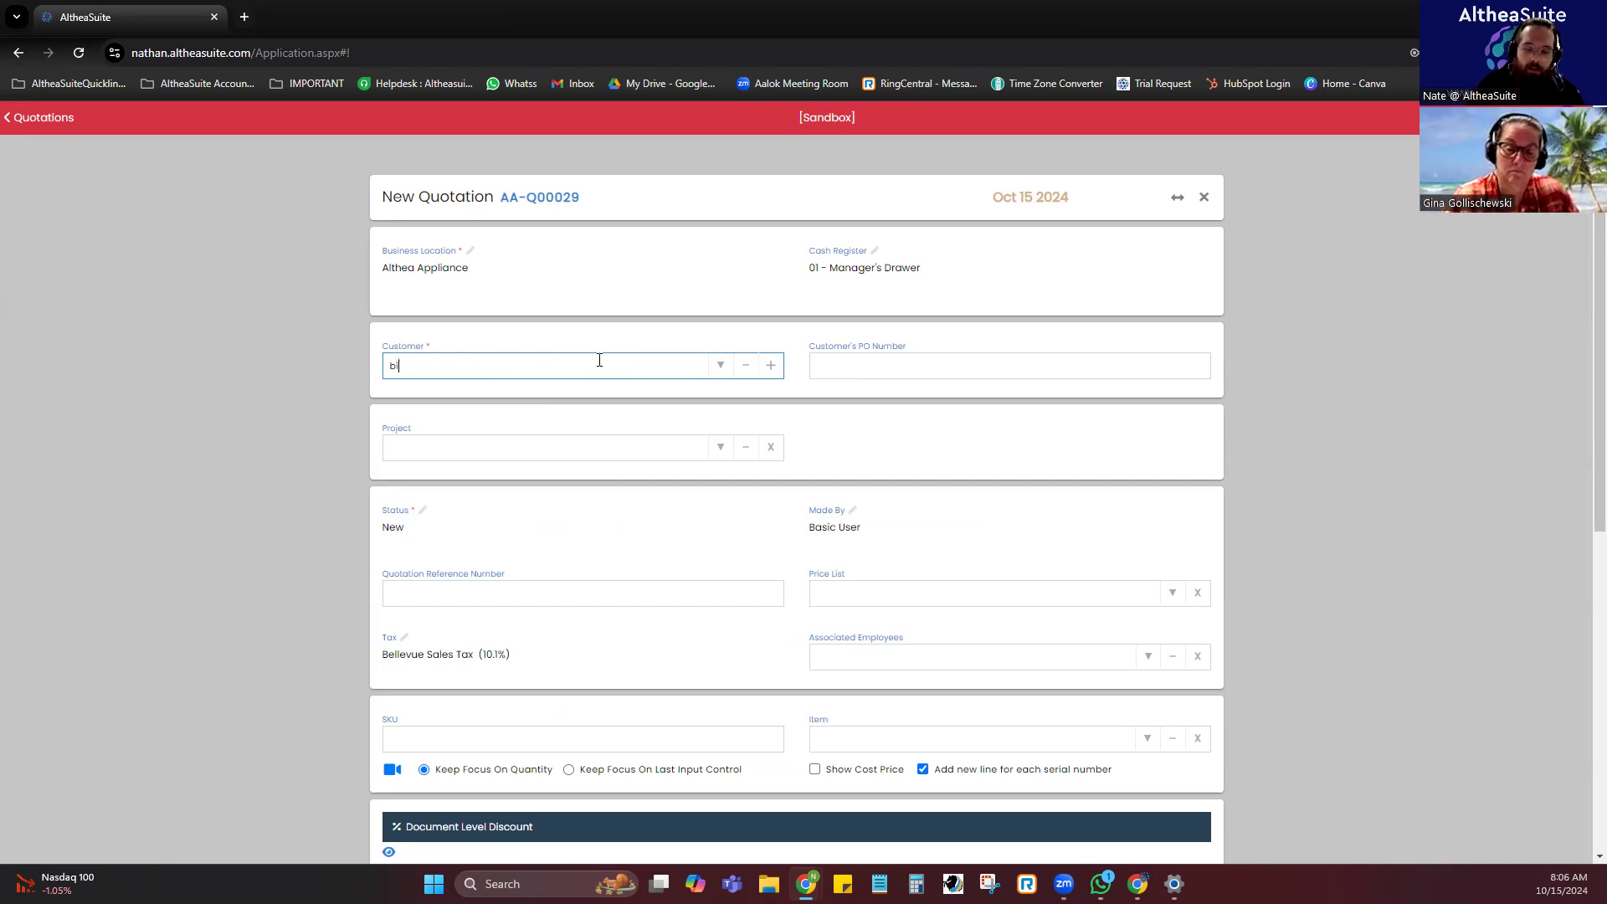
type("nye")
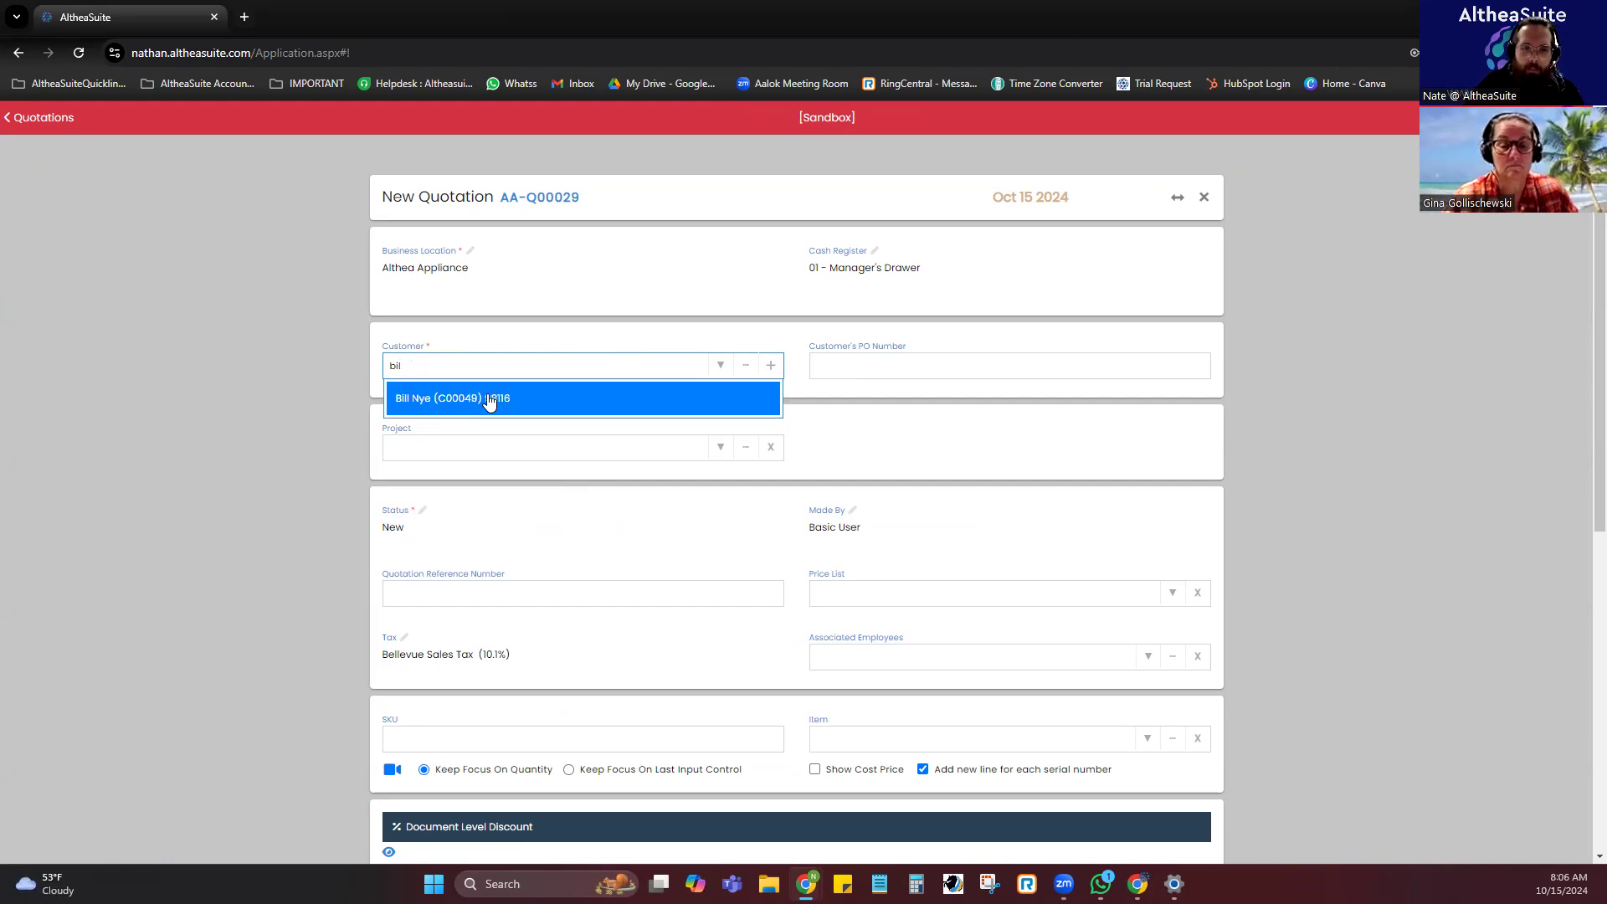
key("BackSpace")
type("alan")
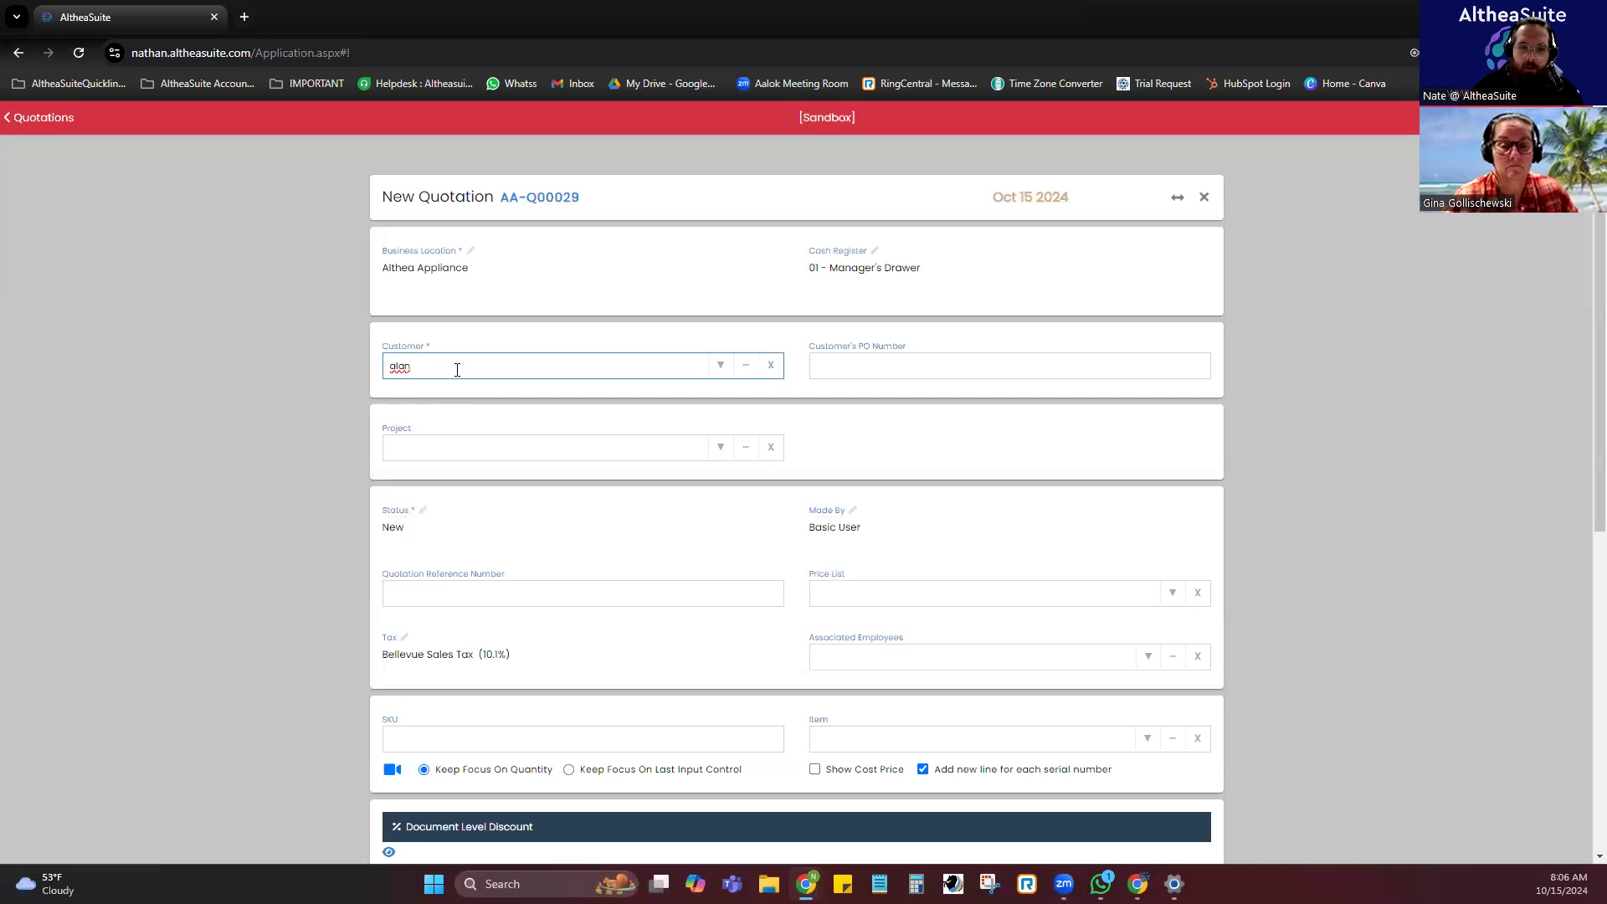
left_click_drag(438, 369, 279, 376)
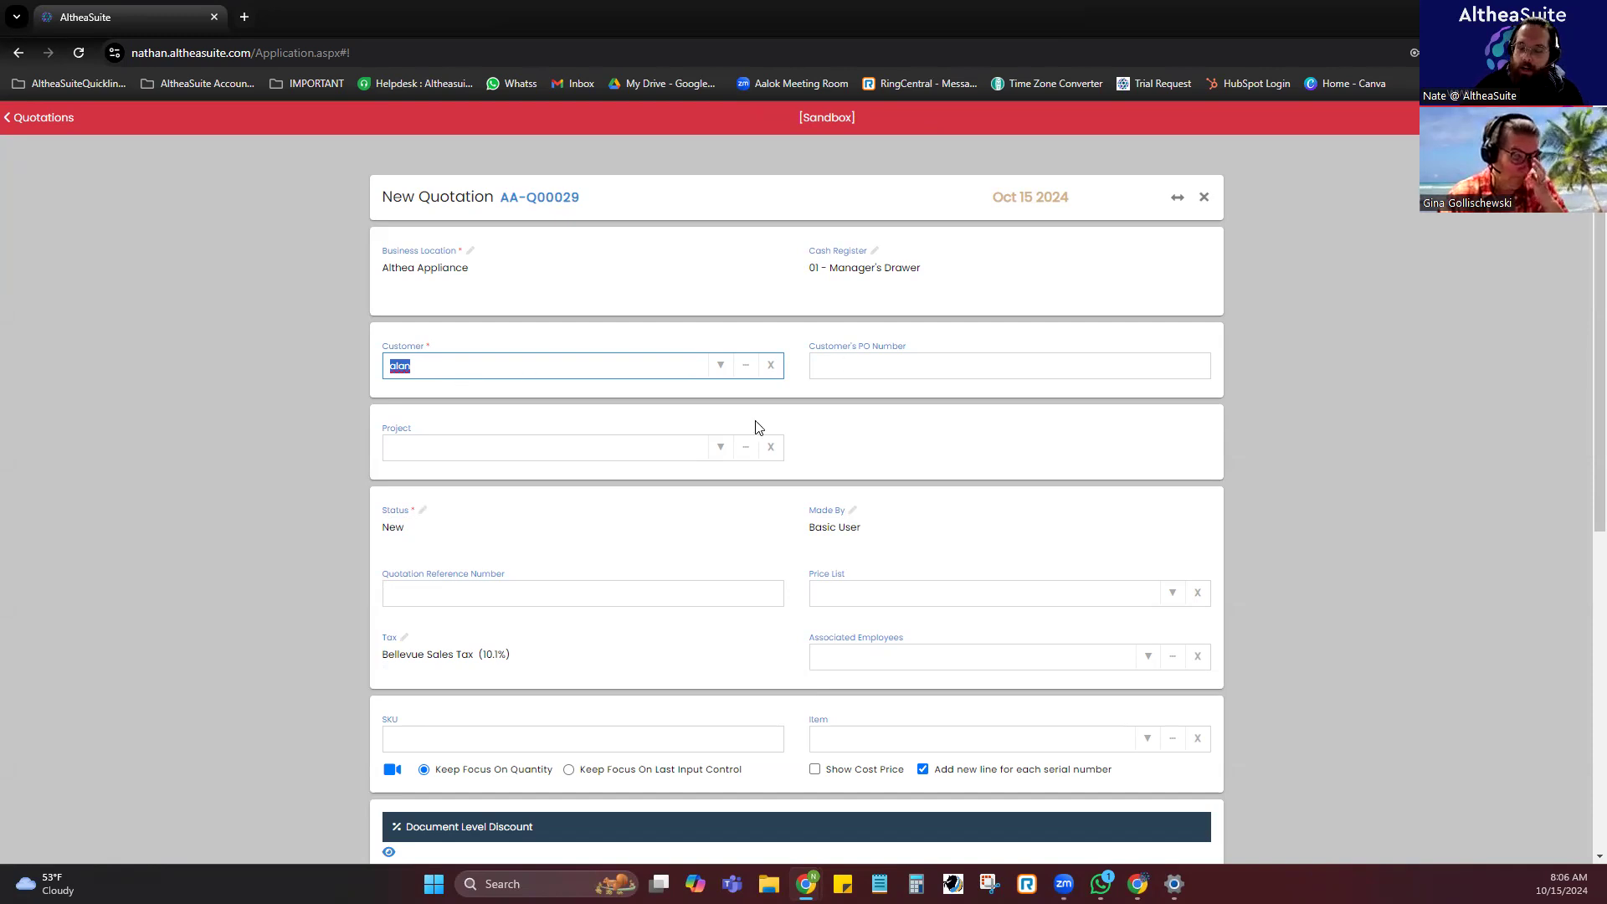
left_click(776, 373)
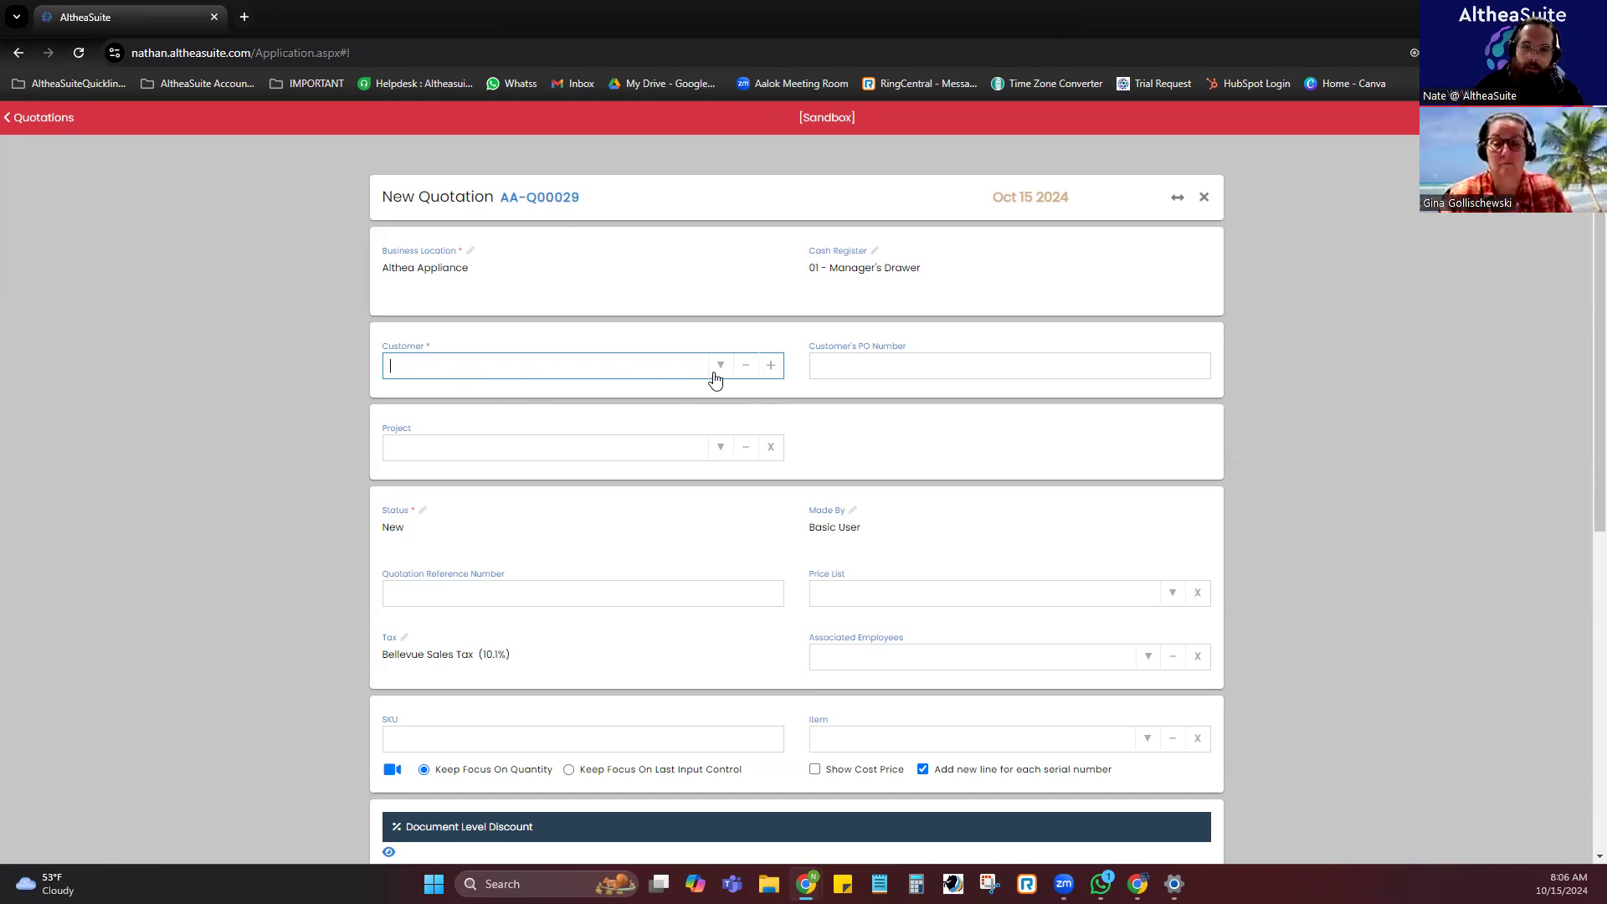
Start a new customer record from the quotation's customer field and enter the customer's full name.
left_click(771, 366)
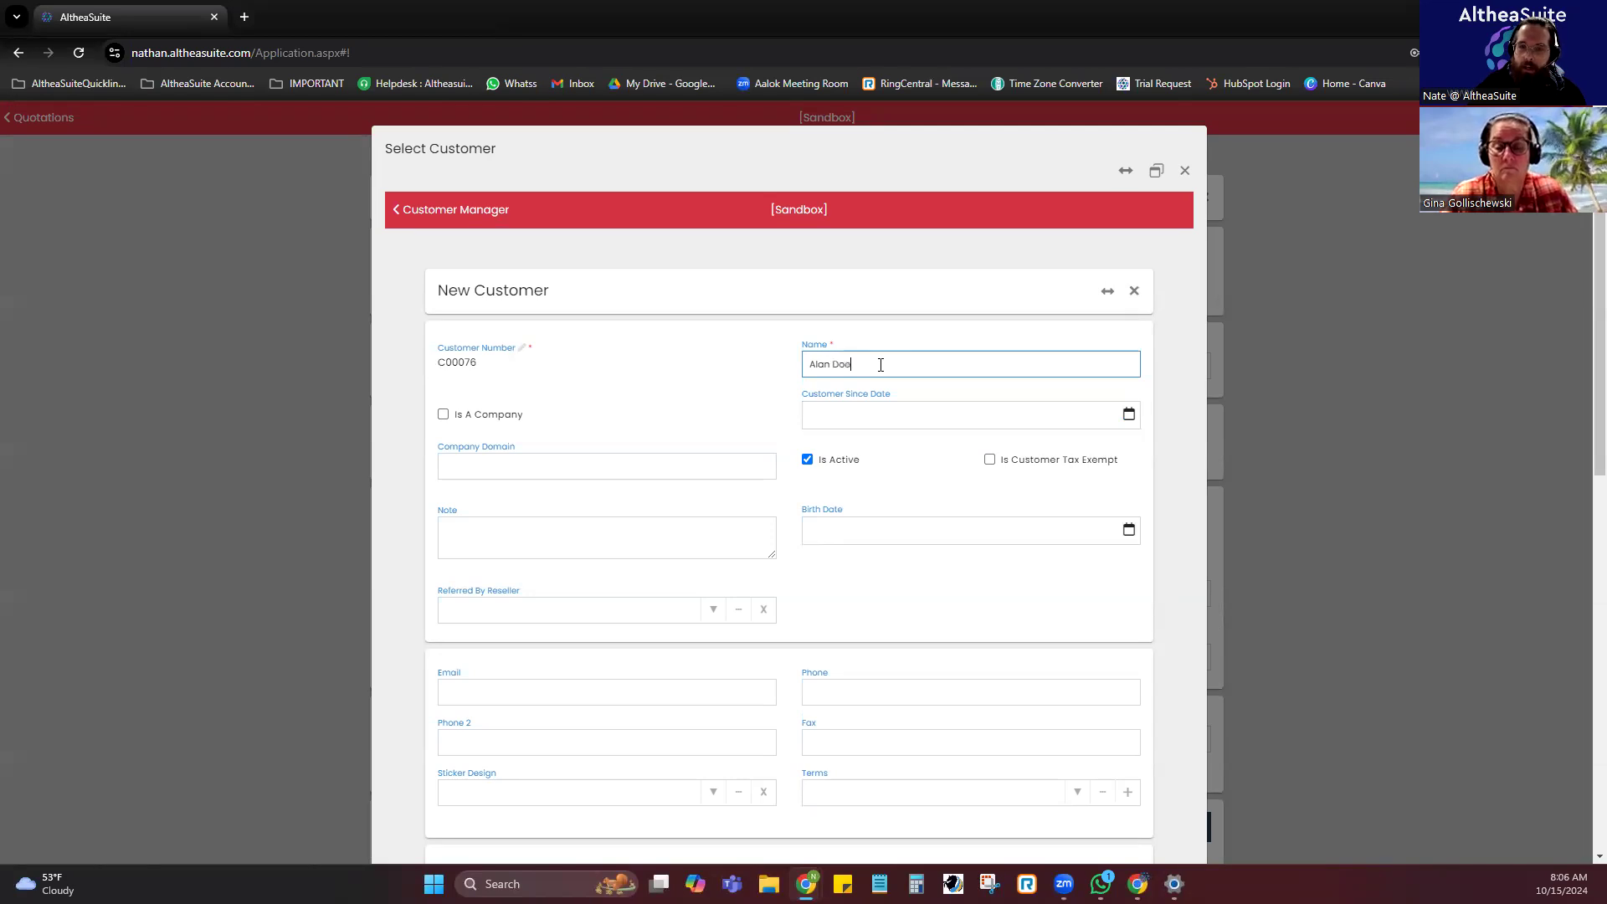
left_click(753, 360)
left_click(868, 349)
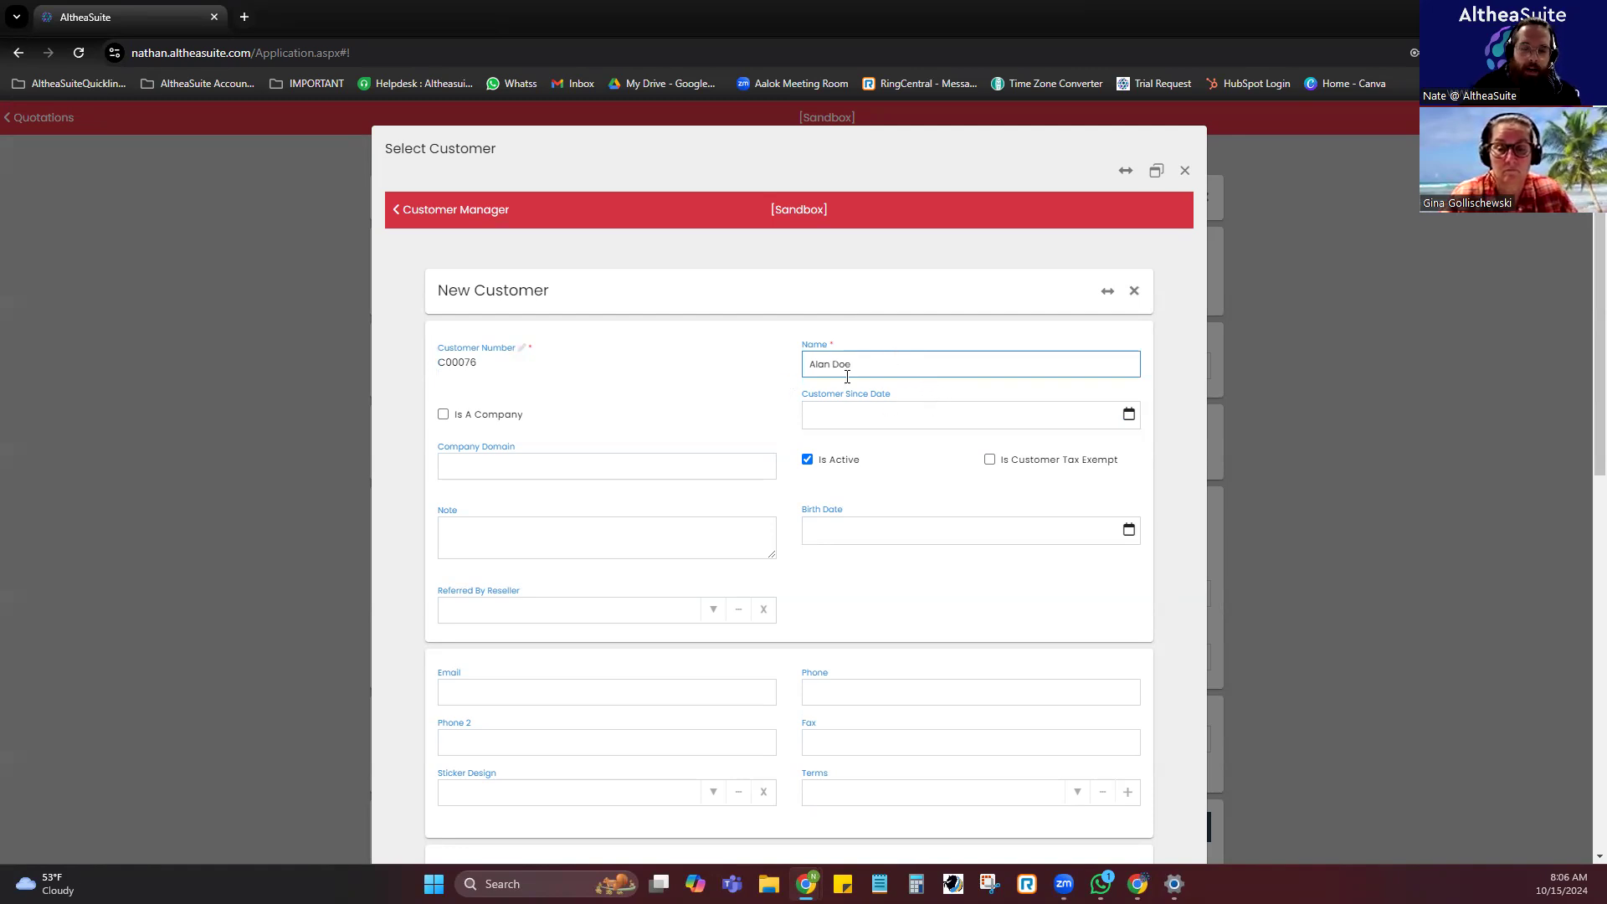
Fill in the new customer's billing address by picking a suggested match in the Smart Address Finder.
scroll(837, 385, "down", 3)
left_click(629, 443)
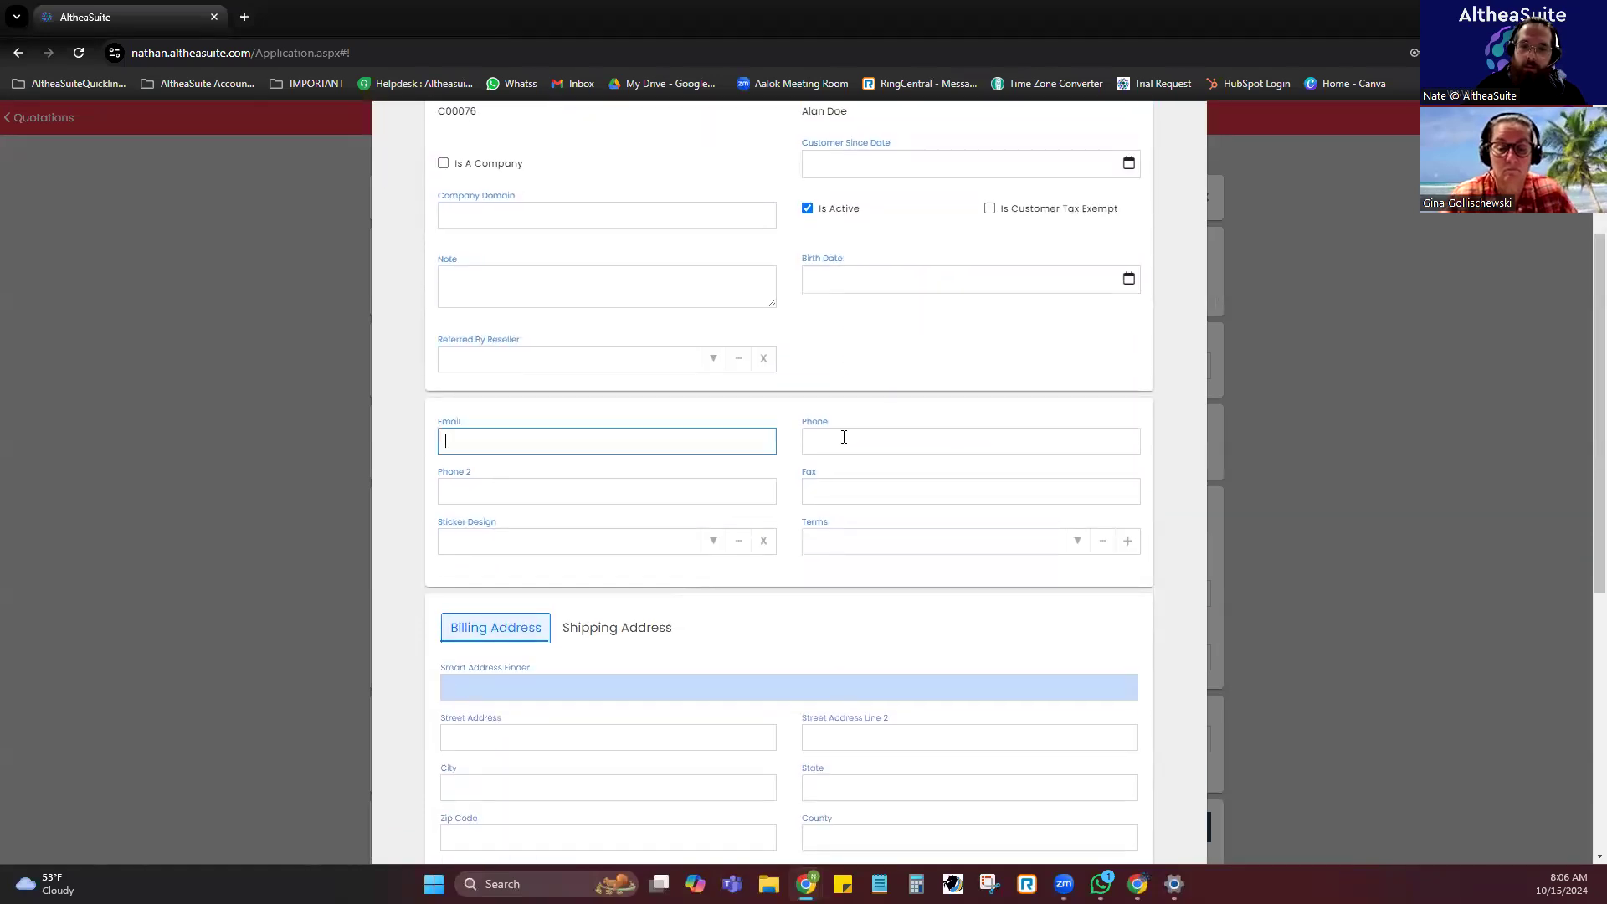
left_click(896, 444)
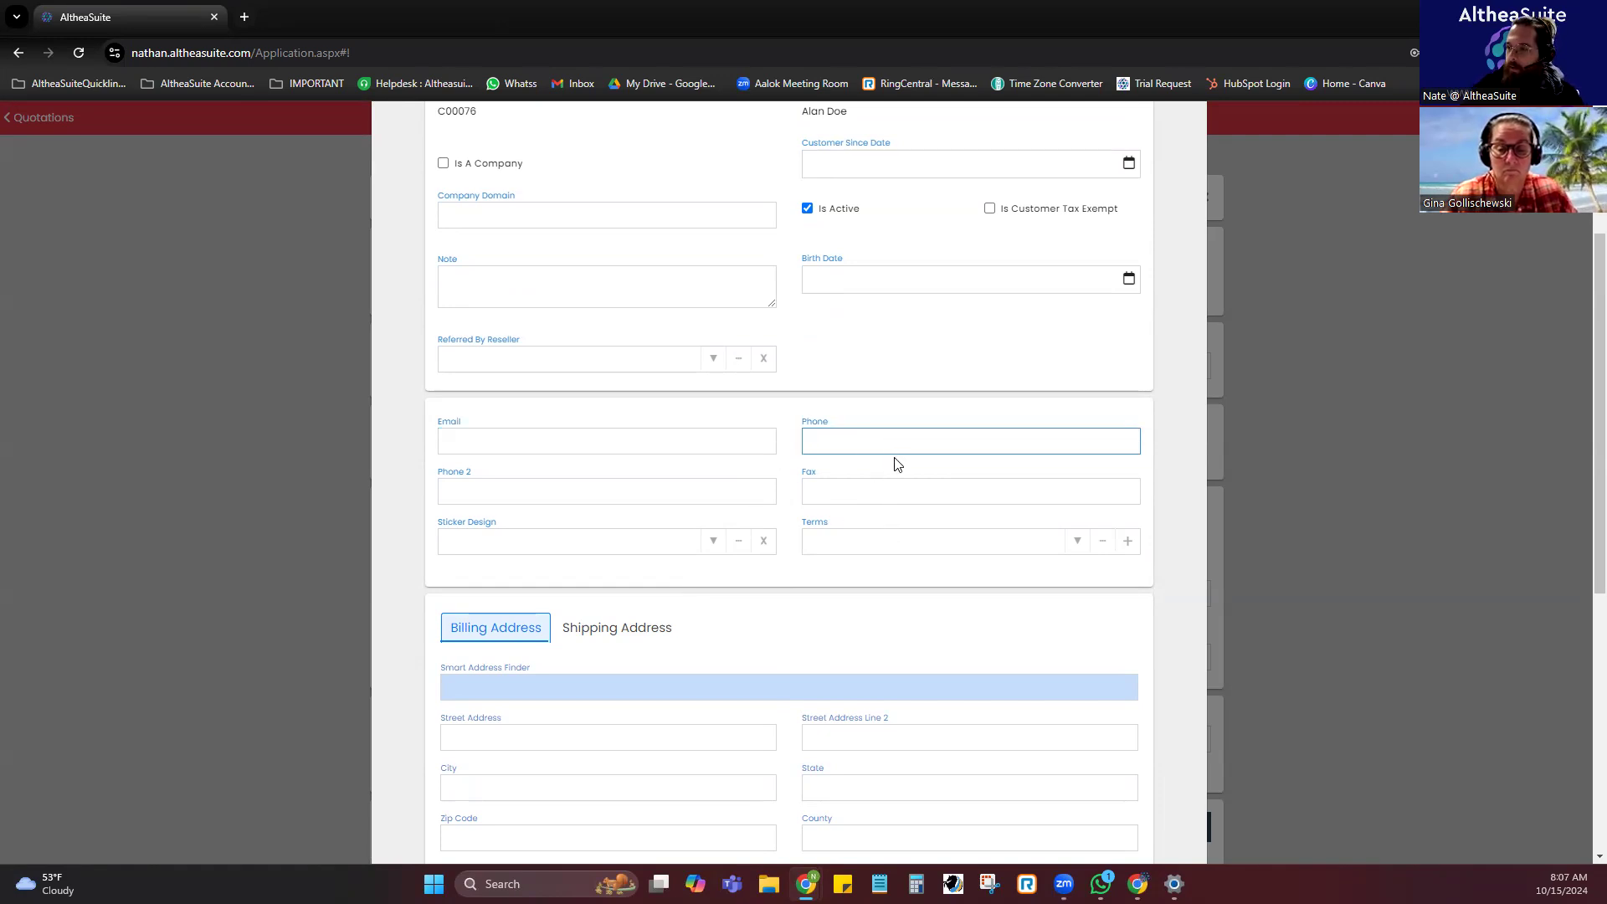
scroll(895, 463, "down", 2)
scroll(576, 502, "down", 1)
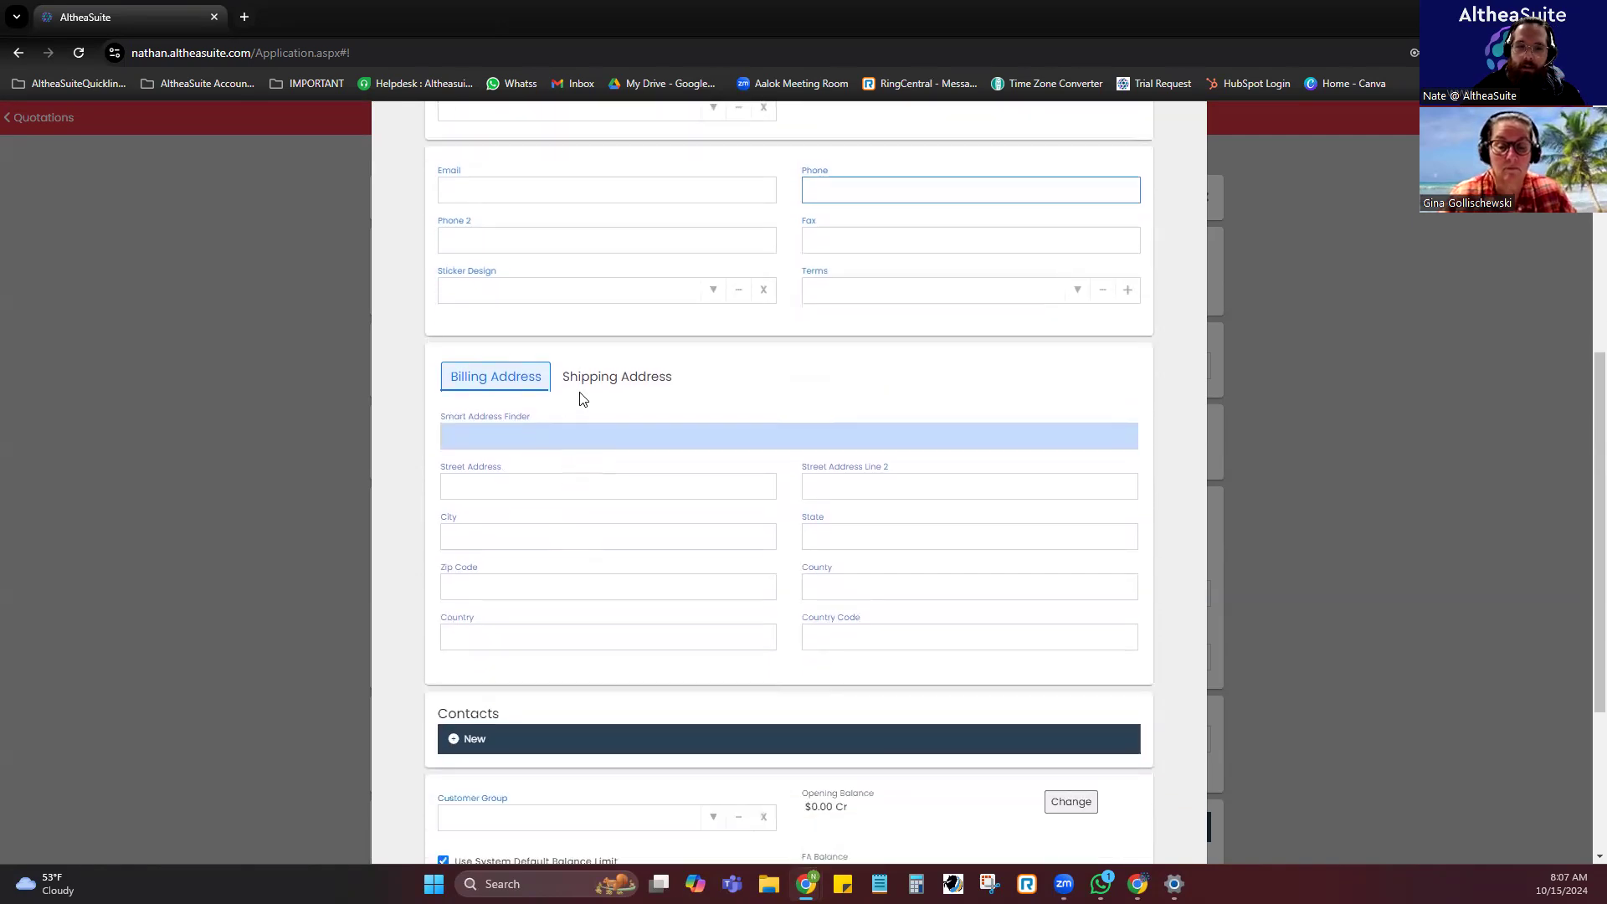
left_click(551, 427)
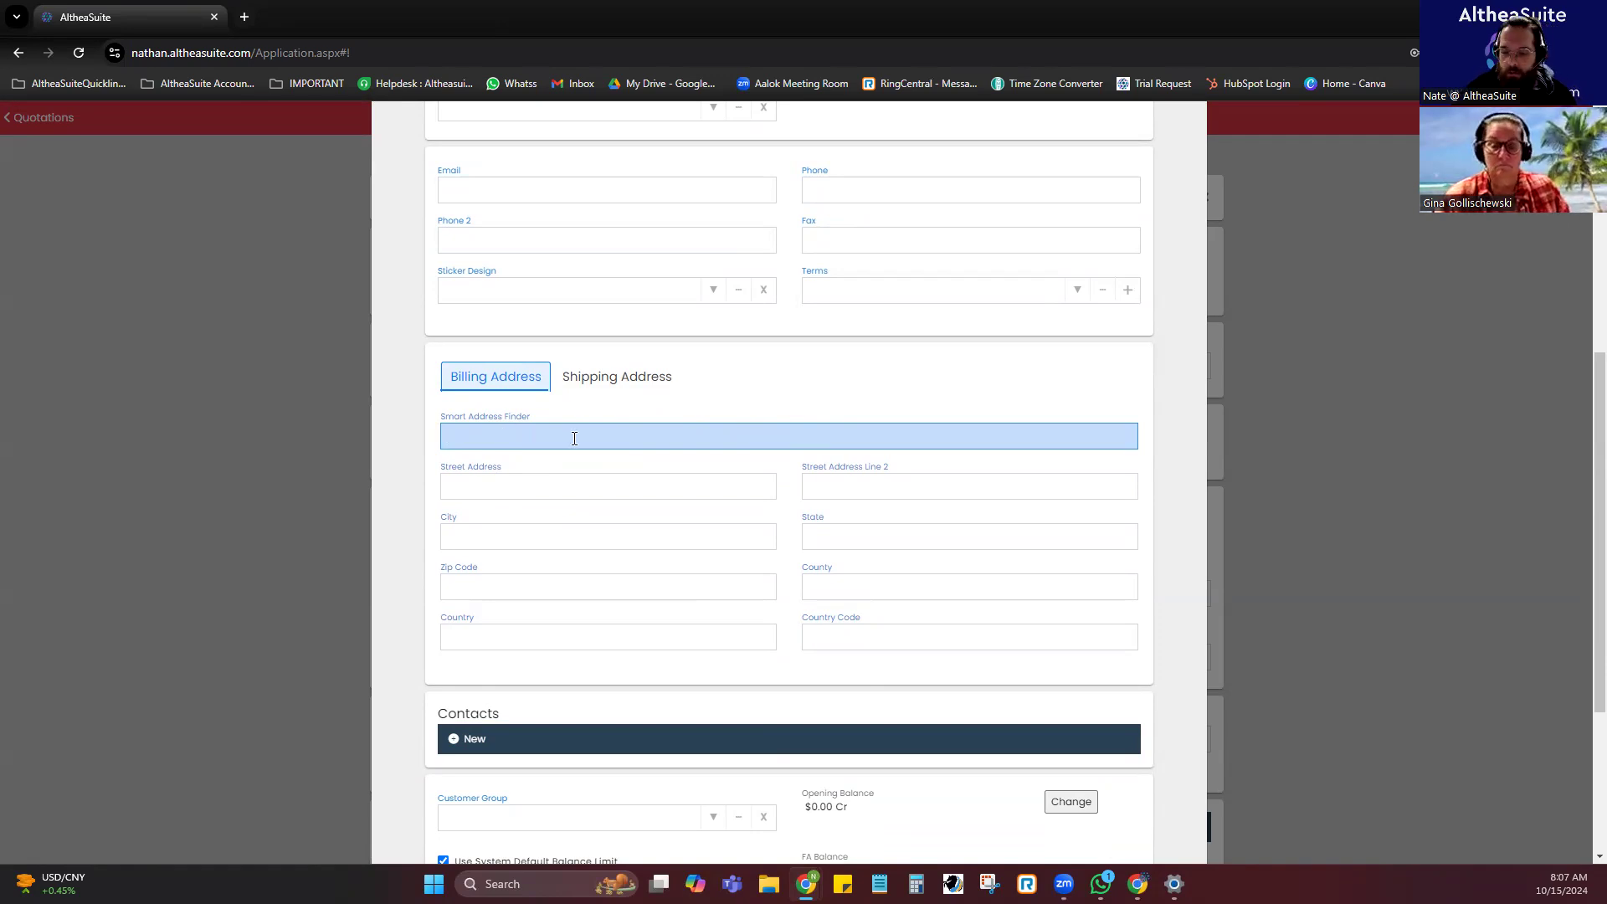
type("489")
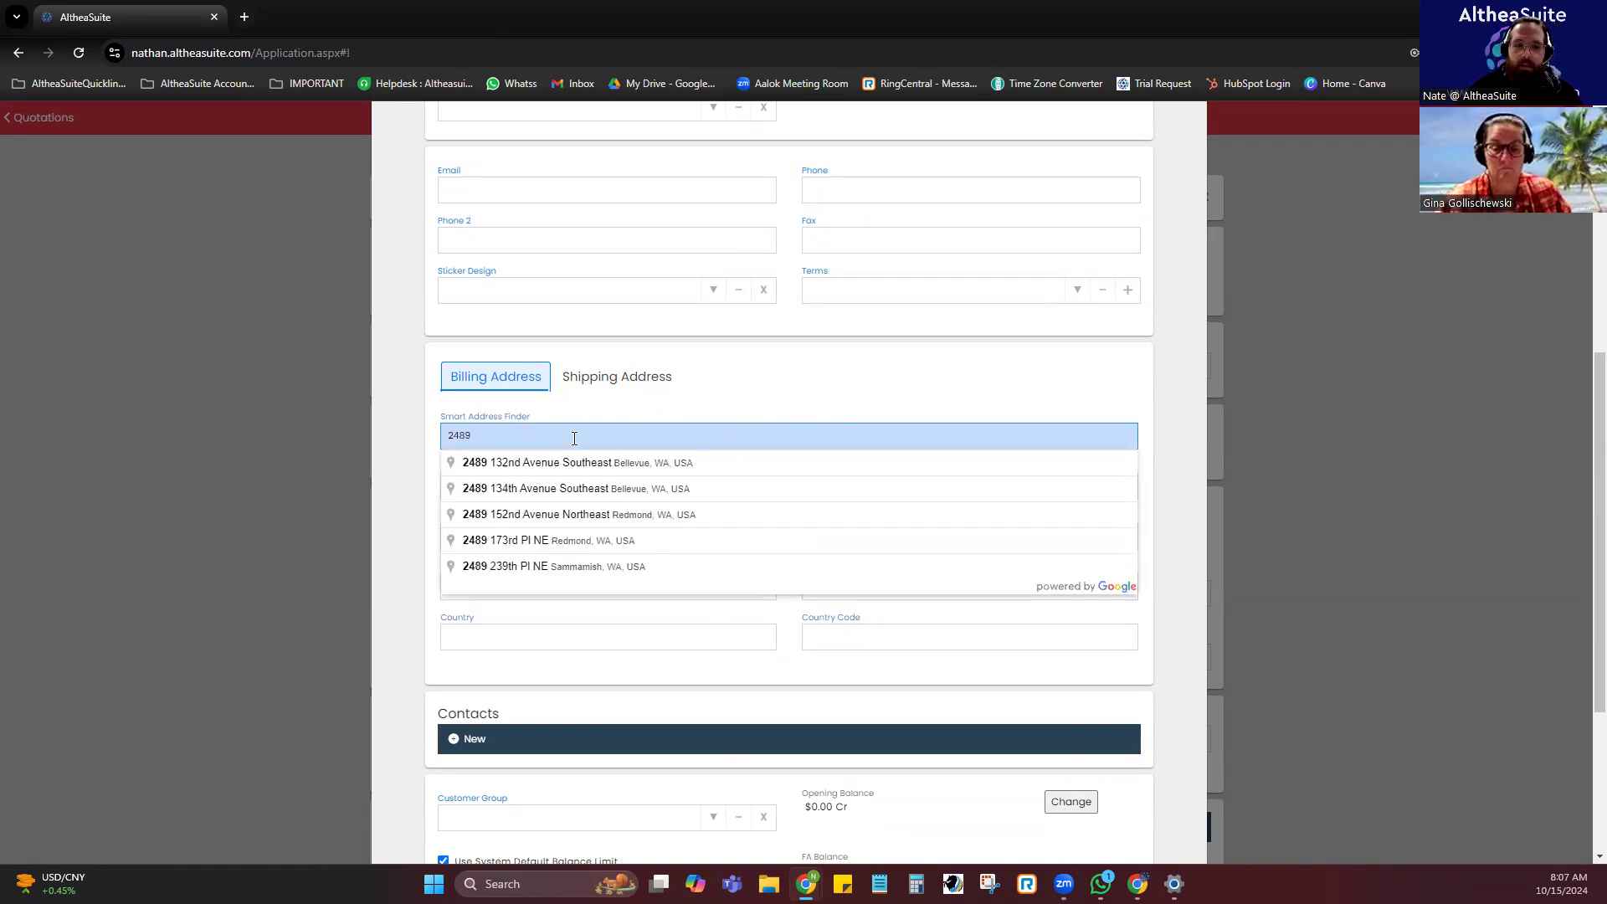
left_click(606, 473)
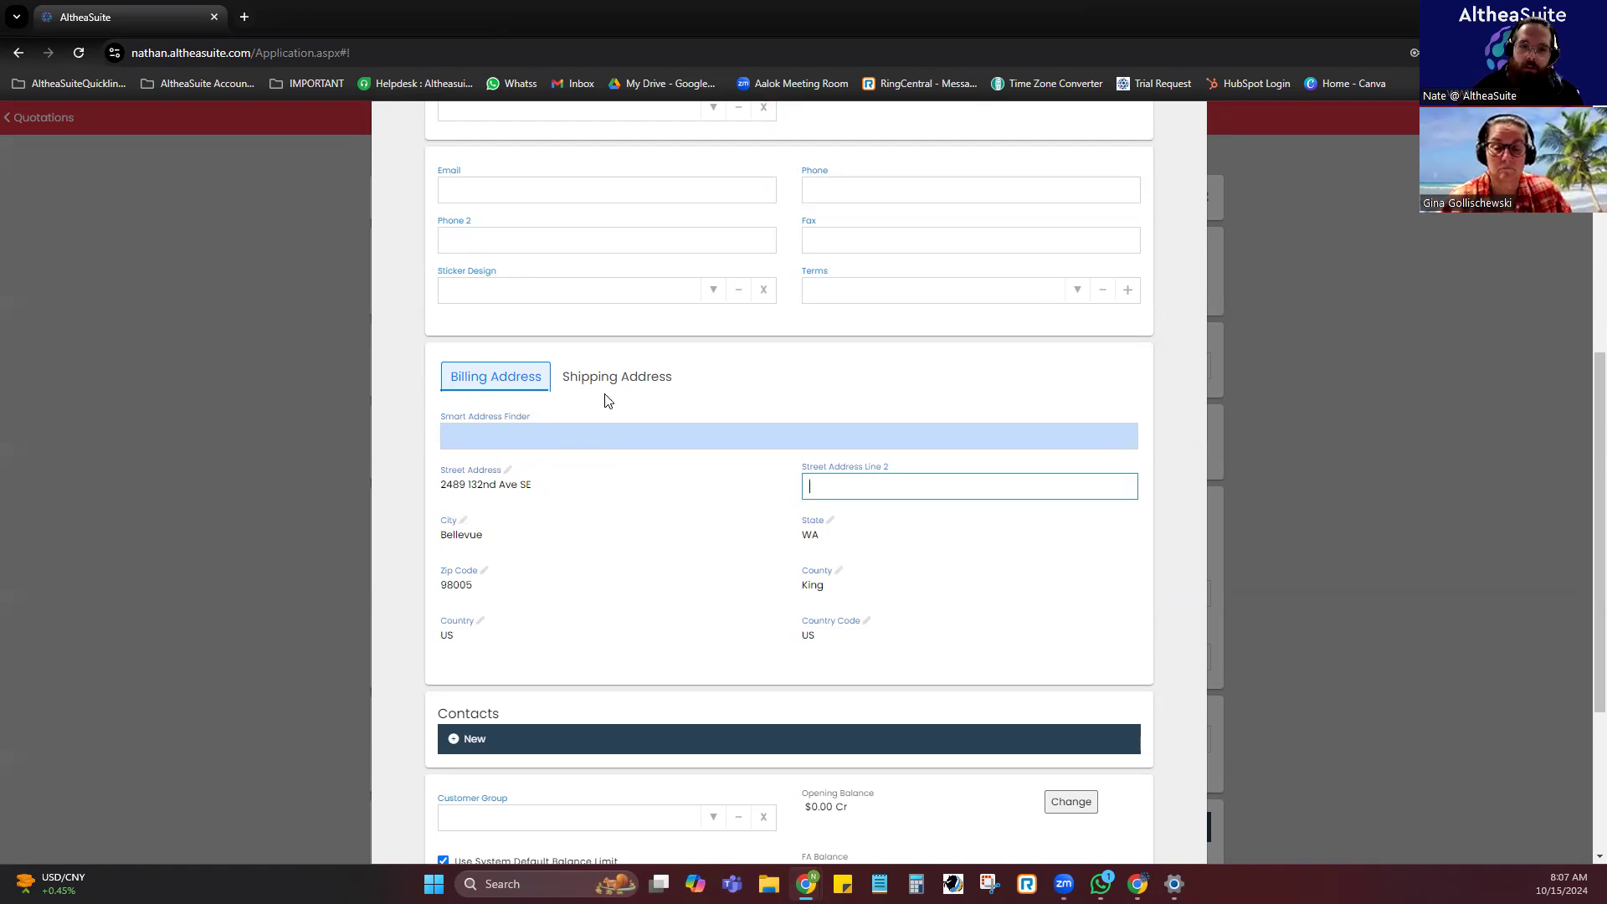
Check the customer's shipping address section without adding an entry, and create the customer for the quotation.
left_click(646, 389)
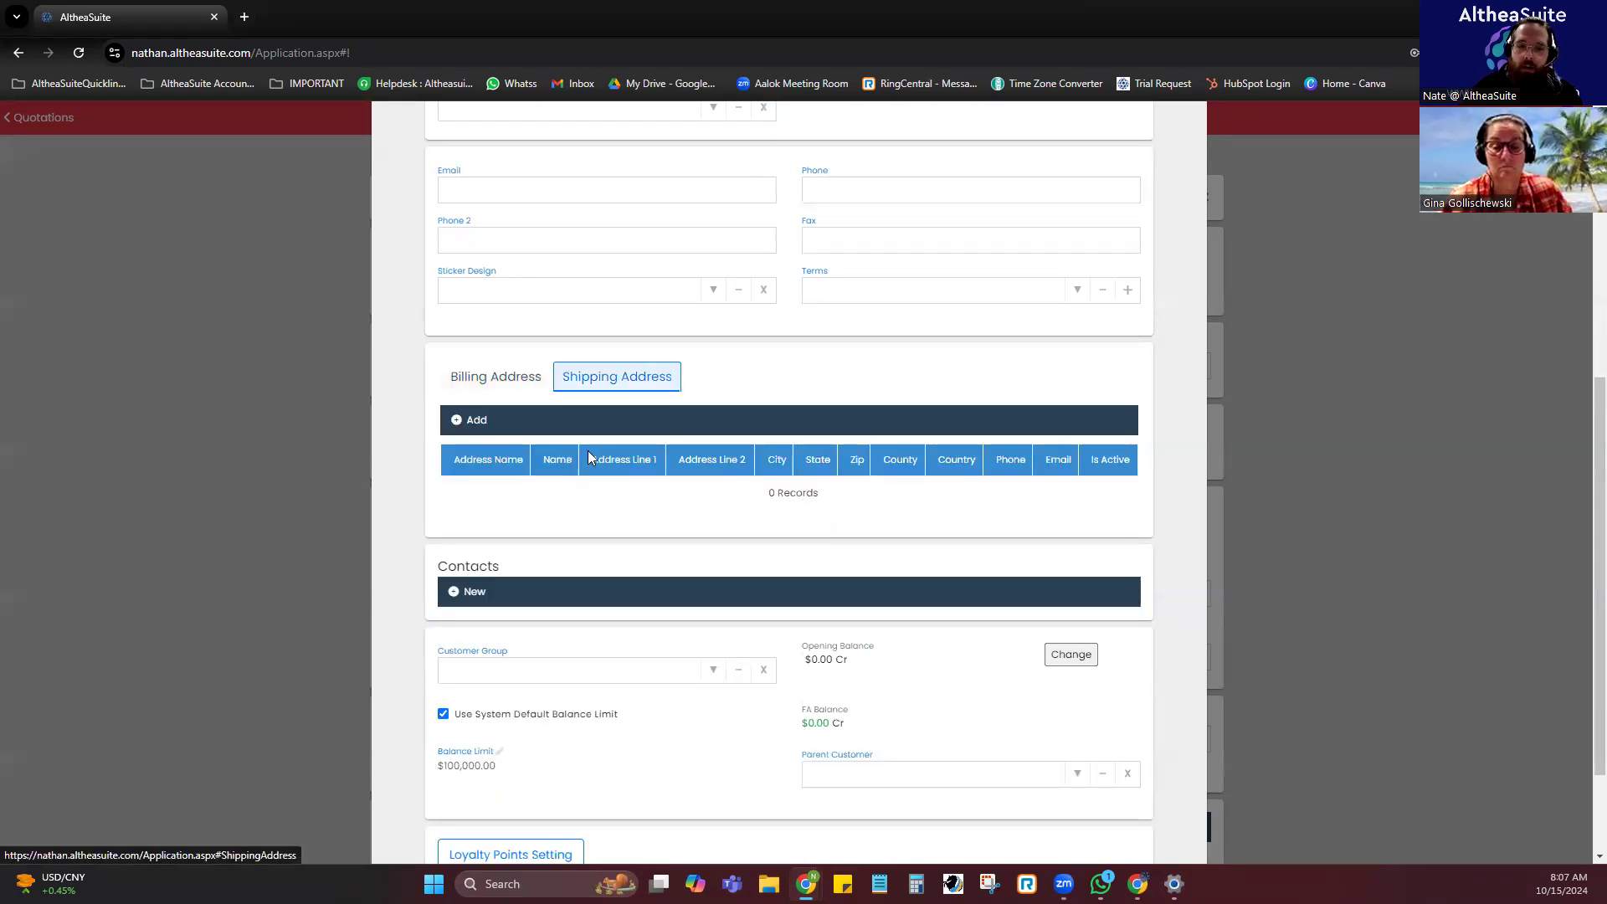
left_click(526, 381)
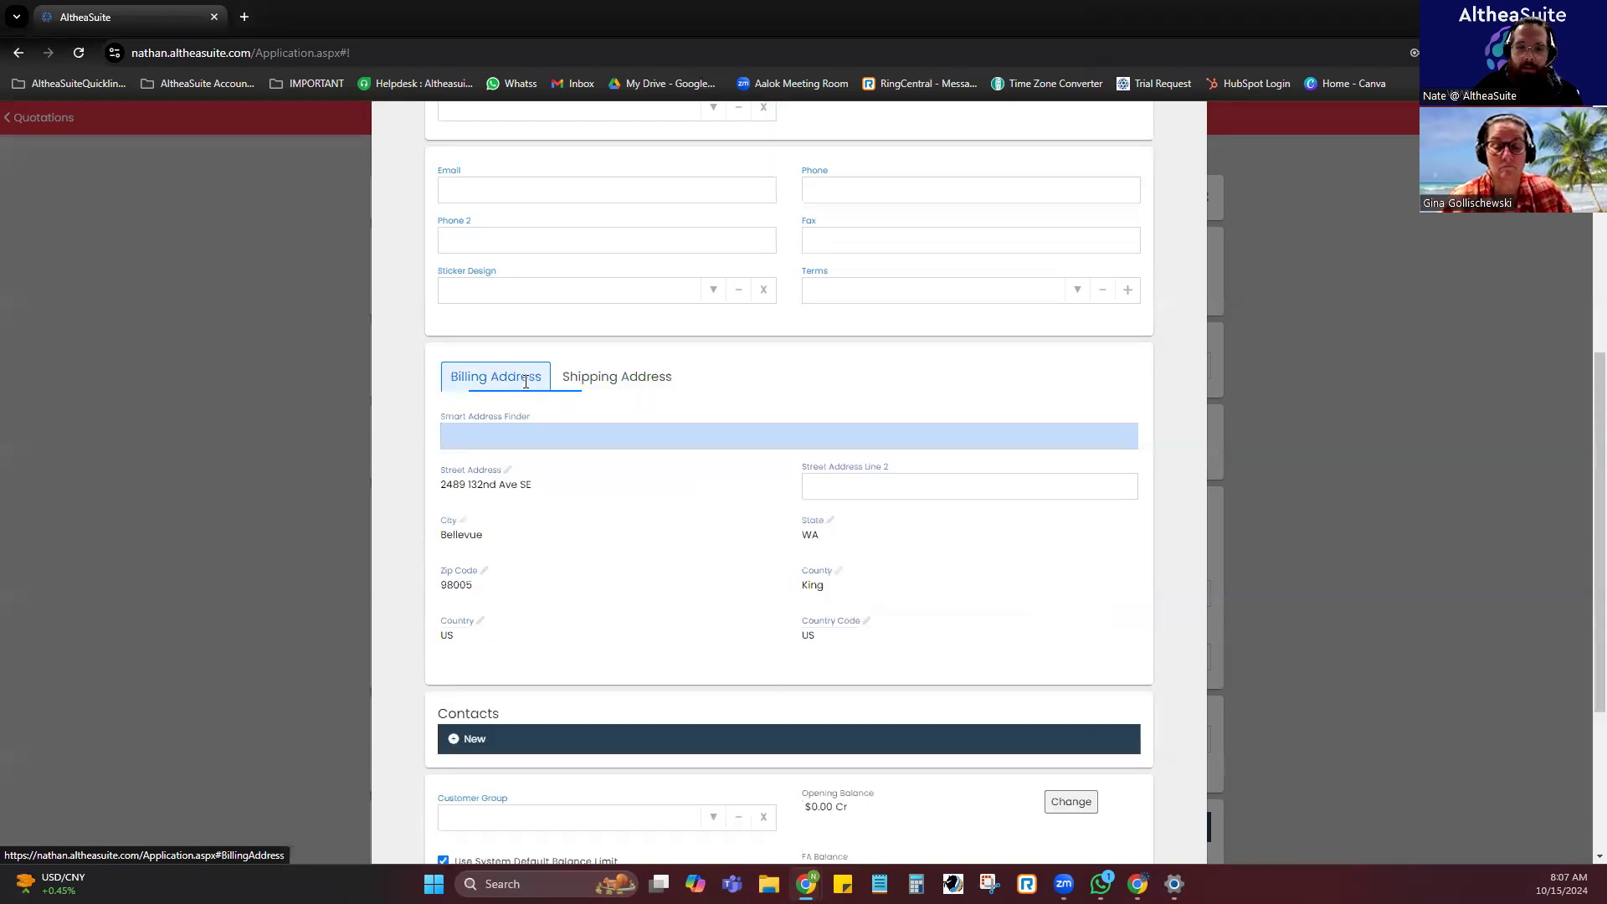
scroll(890, 574, "up", 6)
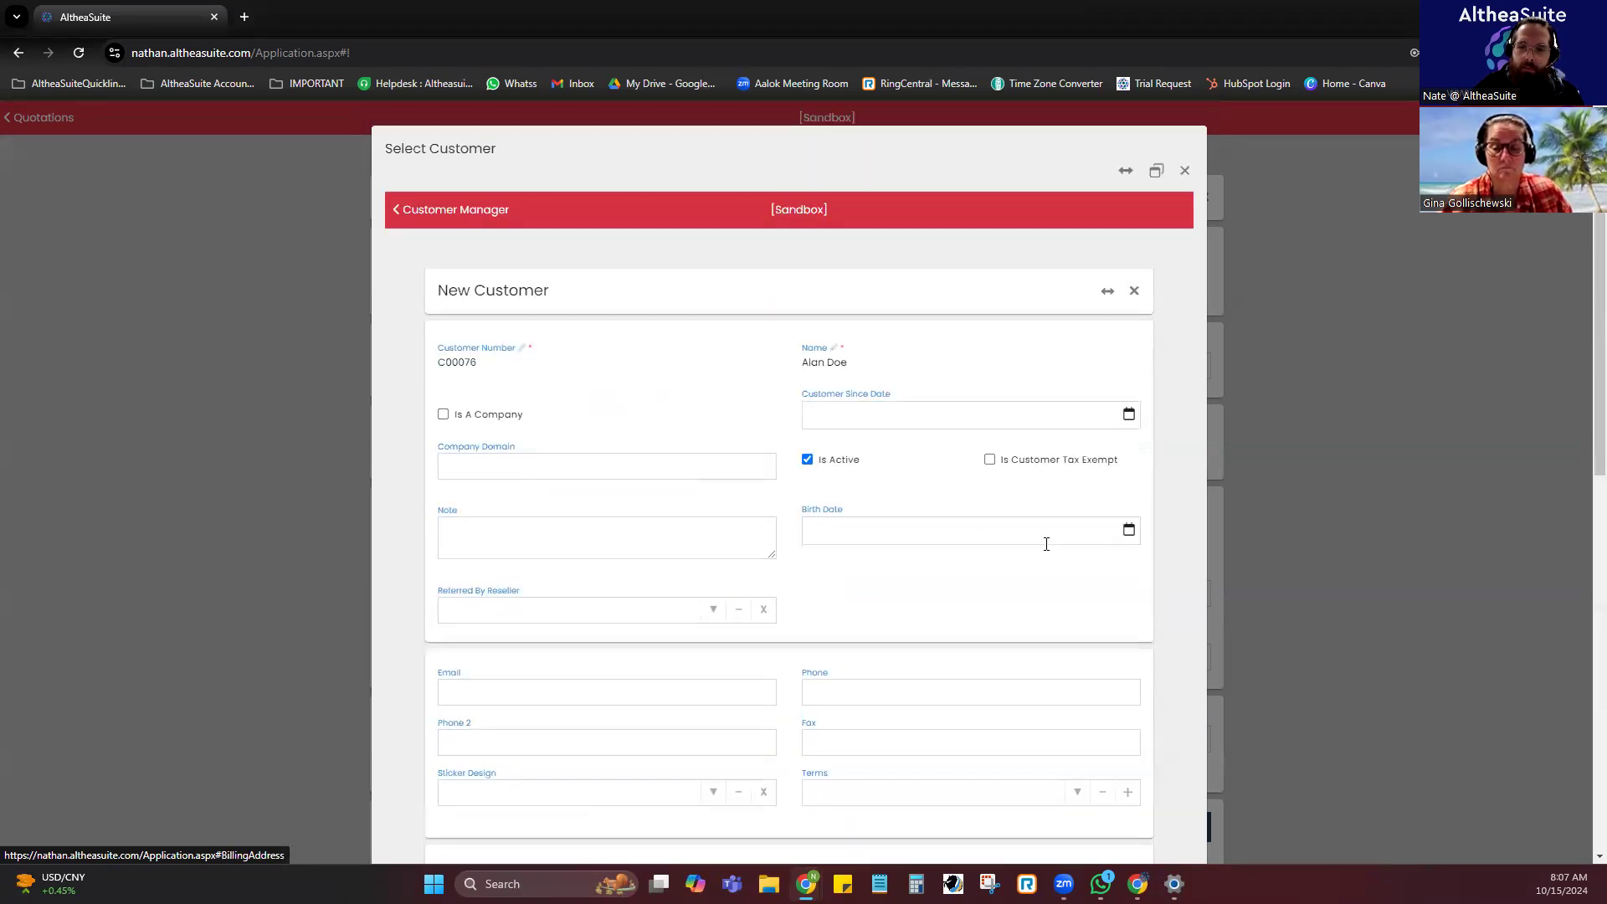
scroll(1055, 557, "down", 10)
left_click(1112, 826)
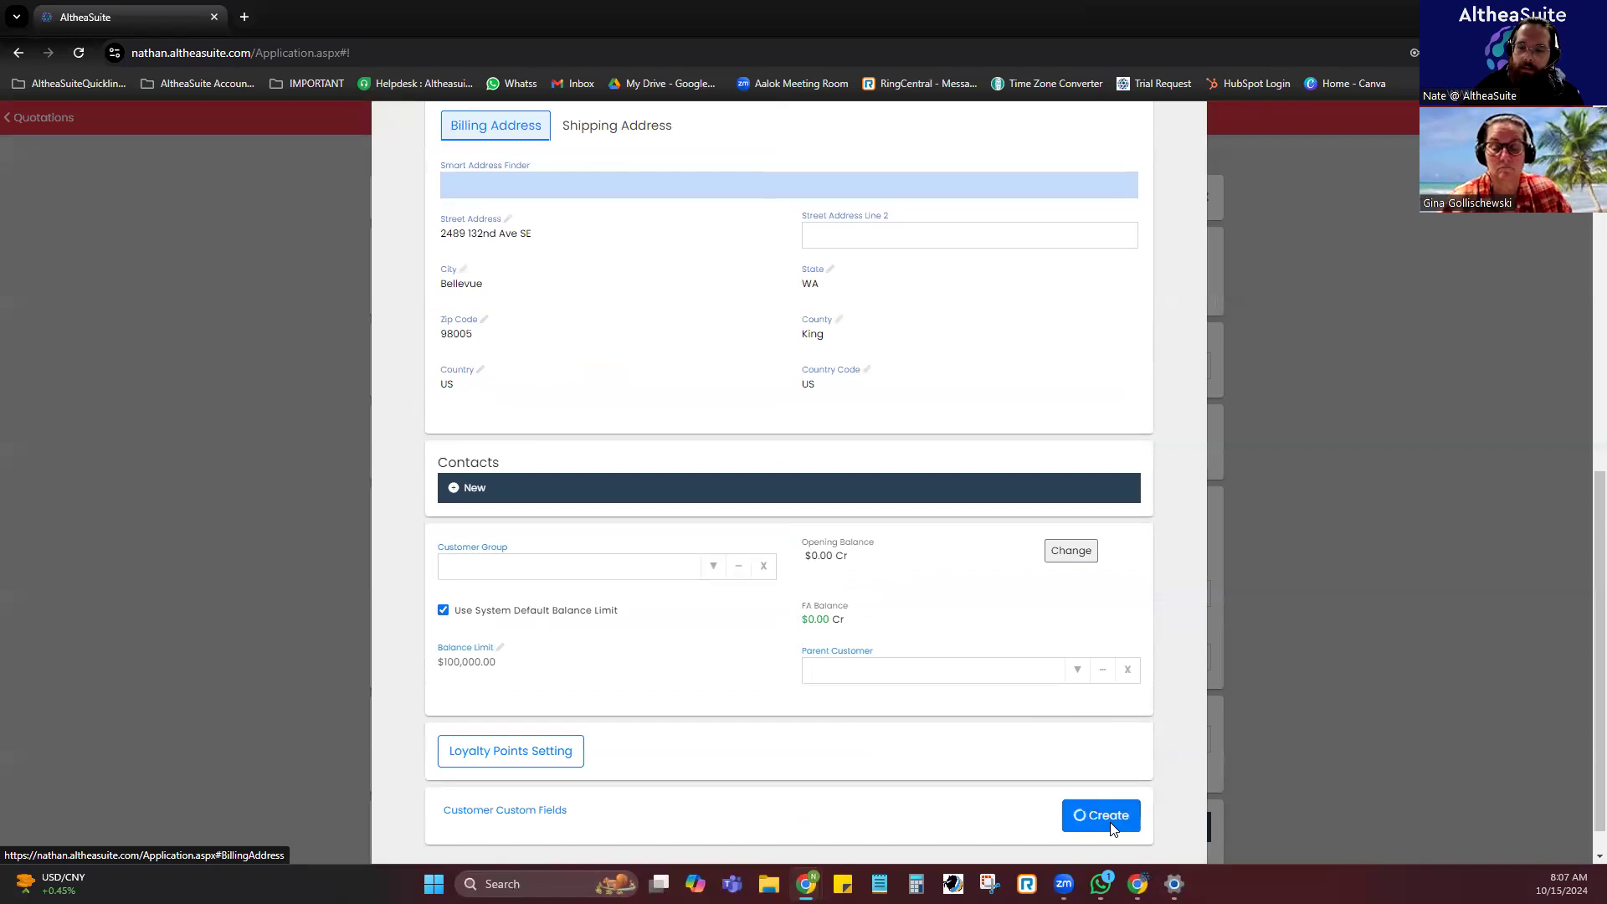
left_click(880, 396)
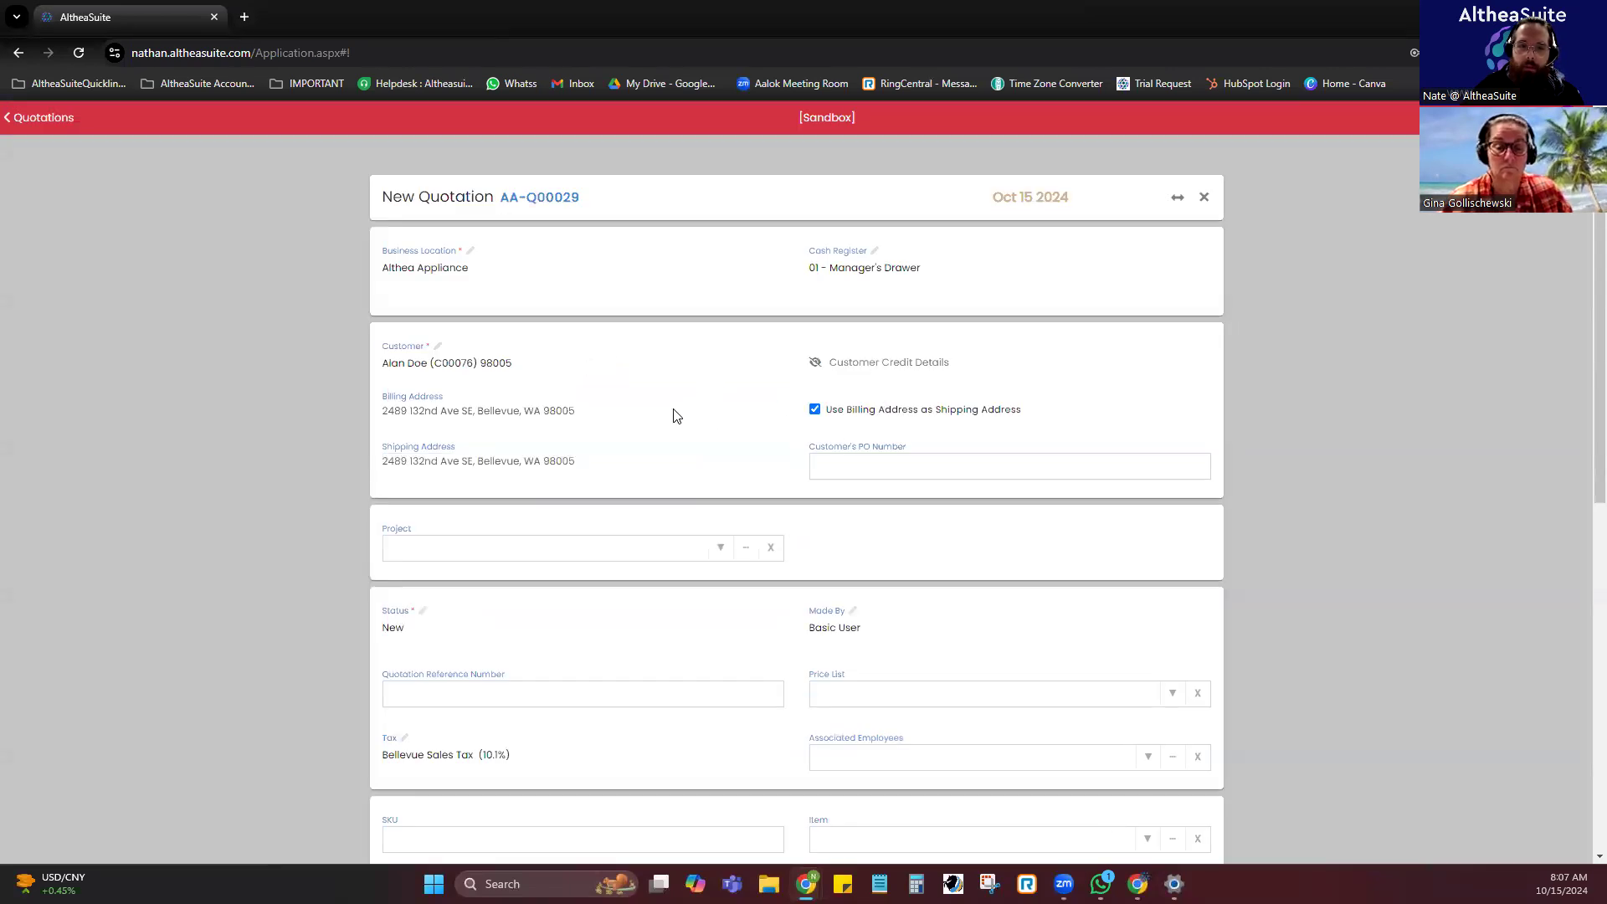
Turn off using the billing address as the shipping address to check the separate shipping address field, and turn it back on.
left_click_drag(1023, 412, 825, 427)
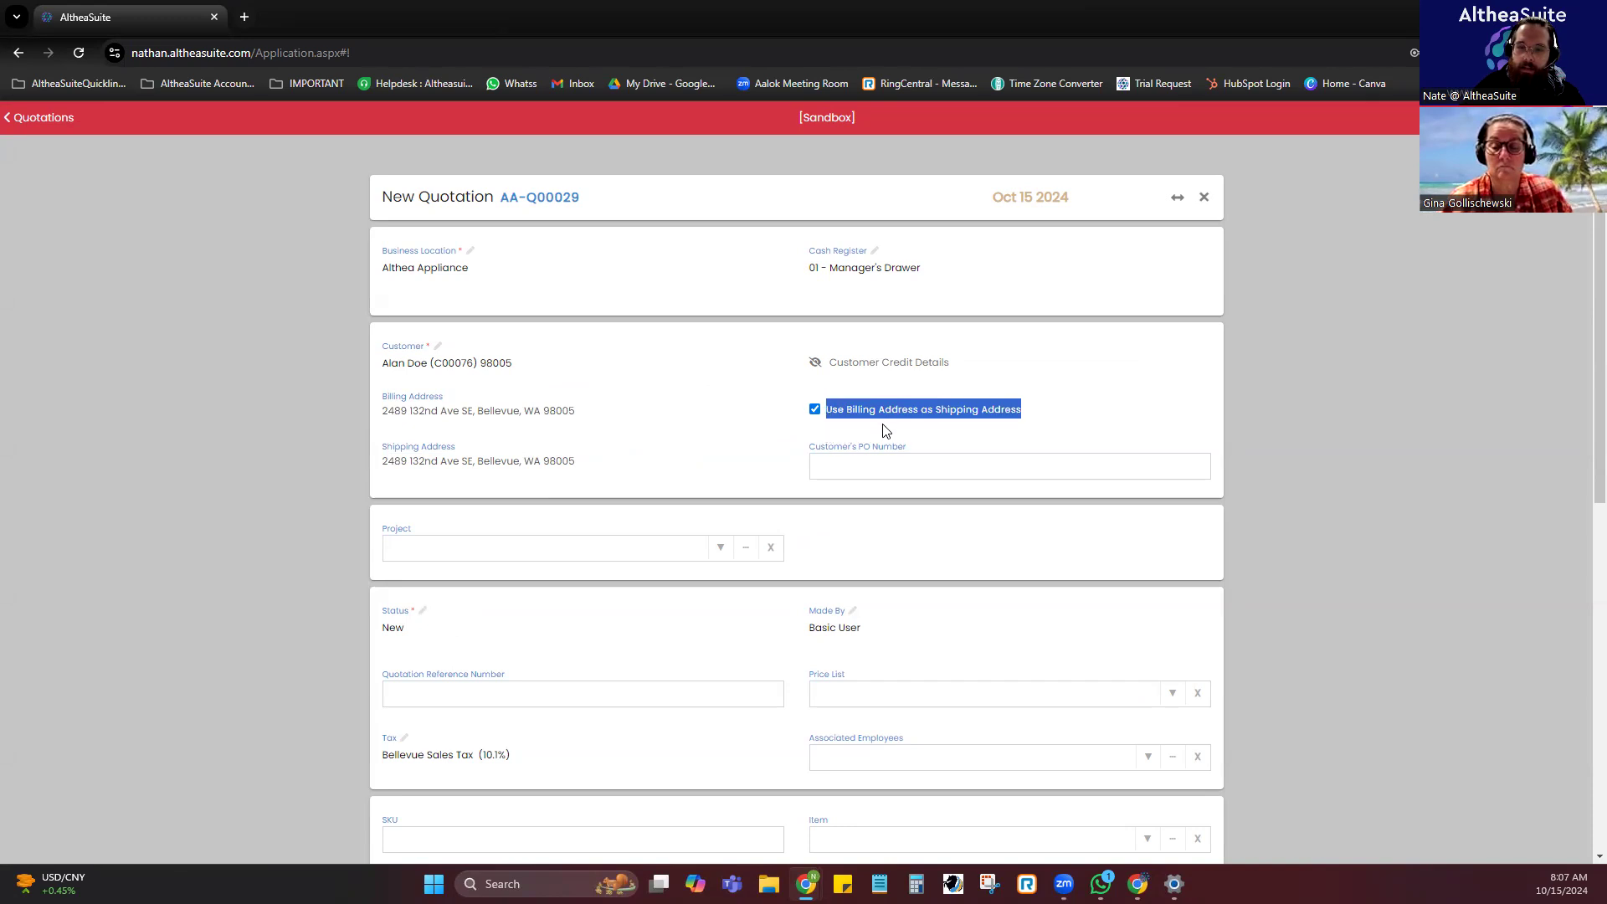
left_click(796, 423)
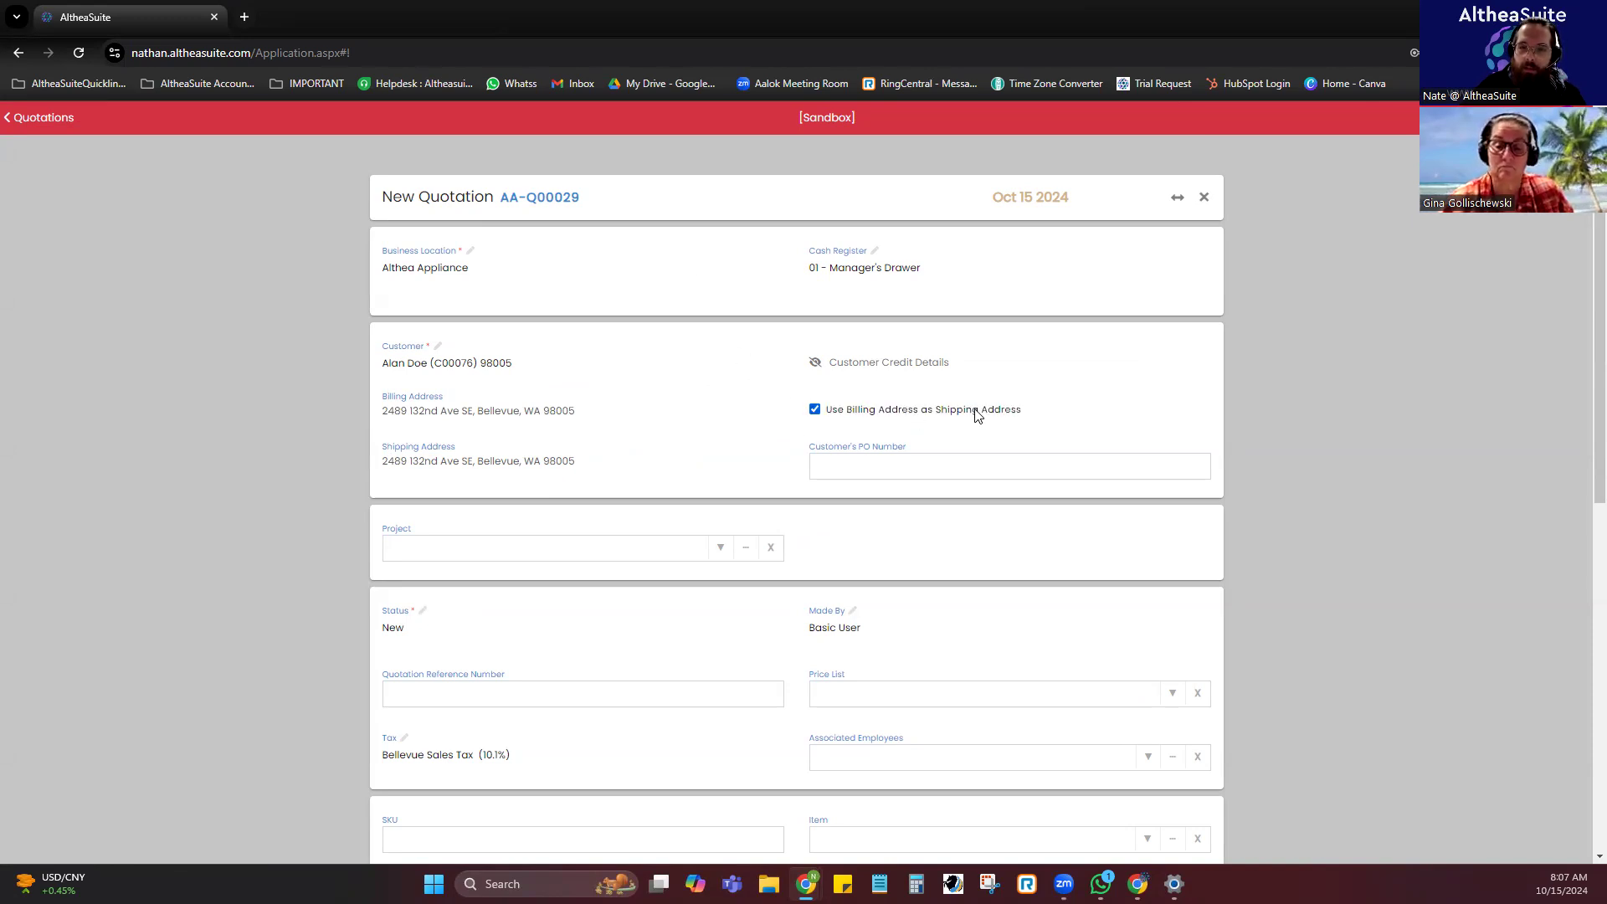
left_click(815, 410)
left_click(718, 466)
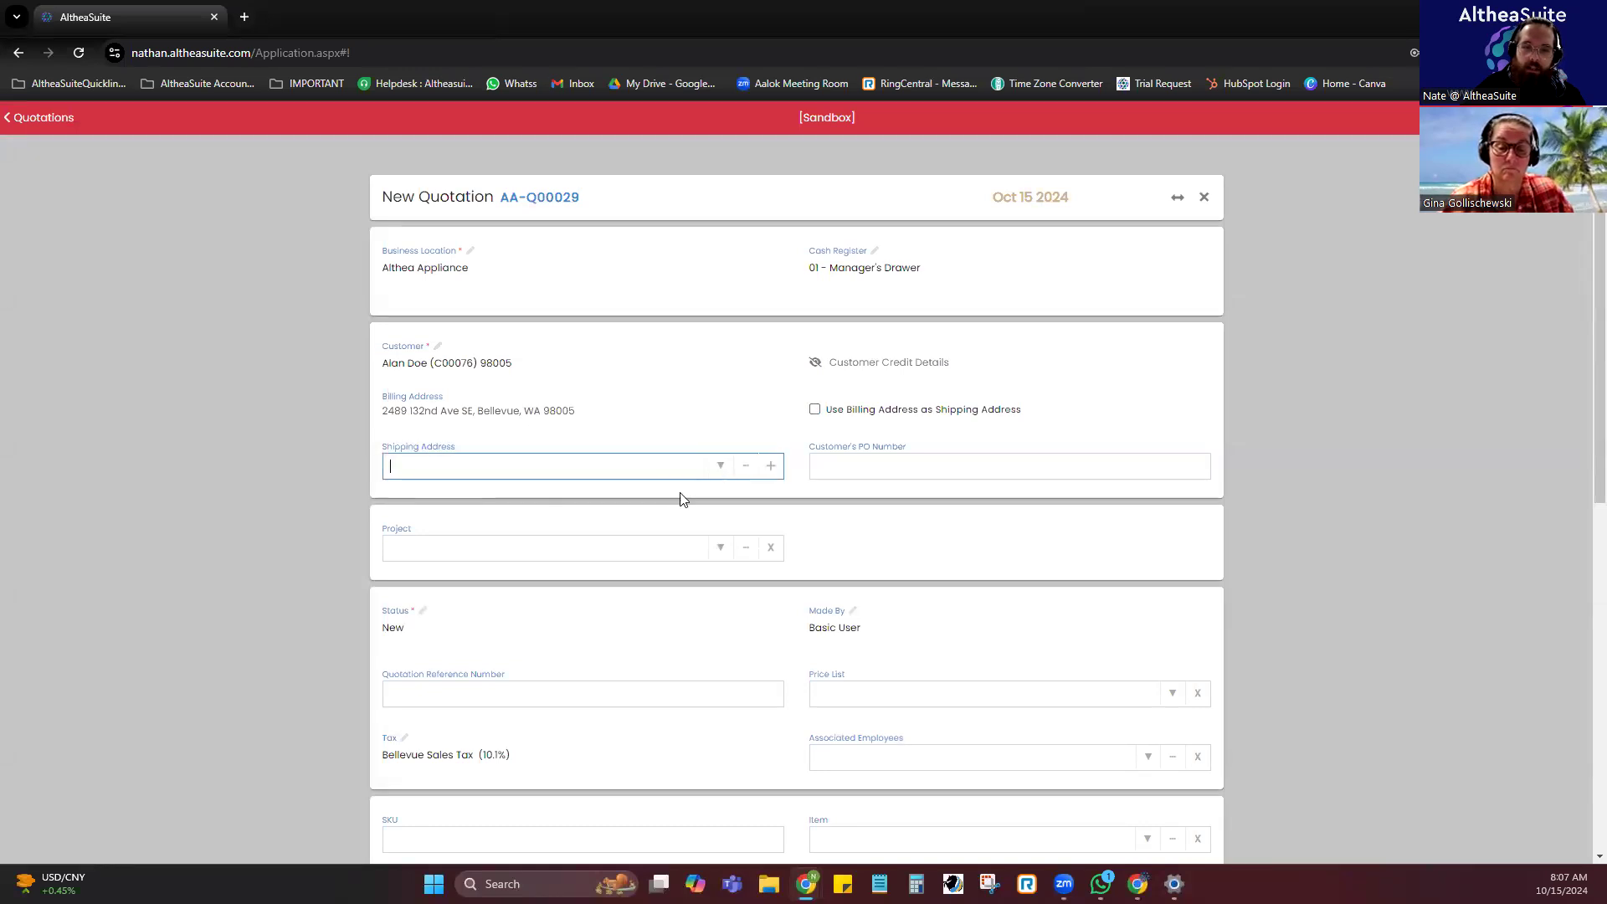
left_click(814, 410)
Review the available quotation statuses and select New.
scroll(779, 431, "down", 3)
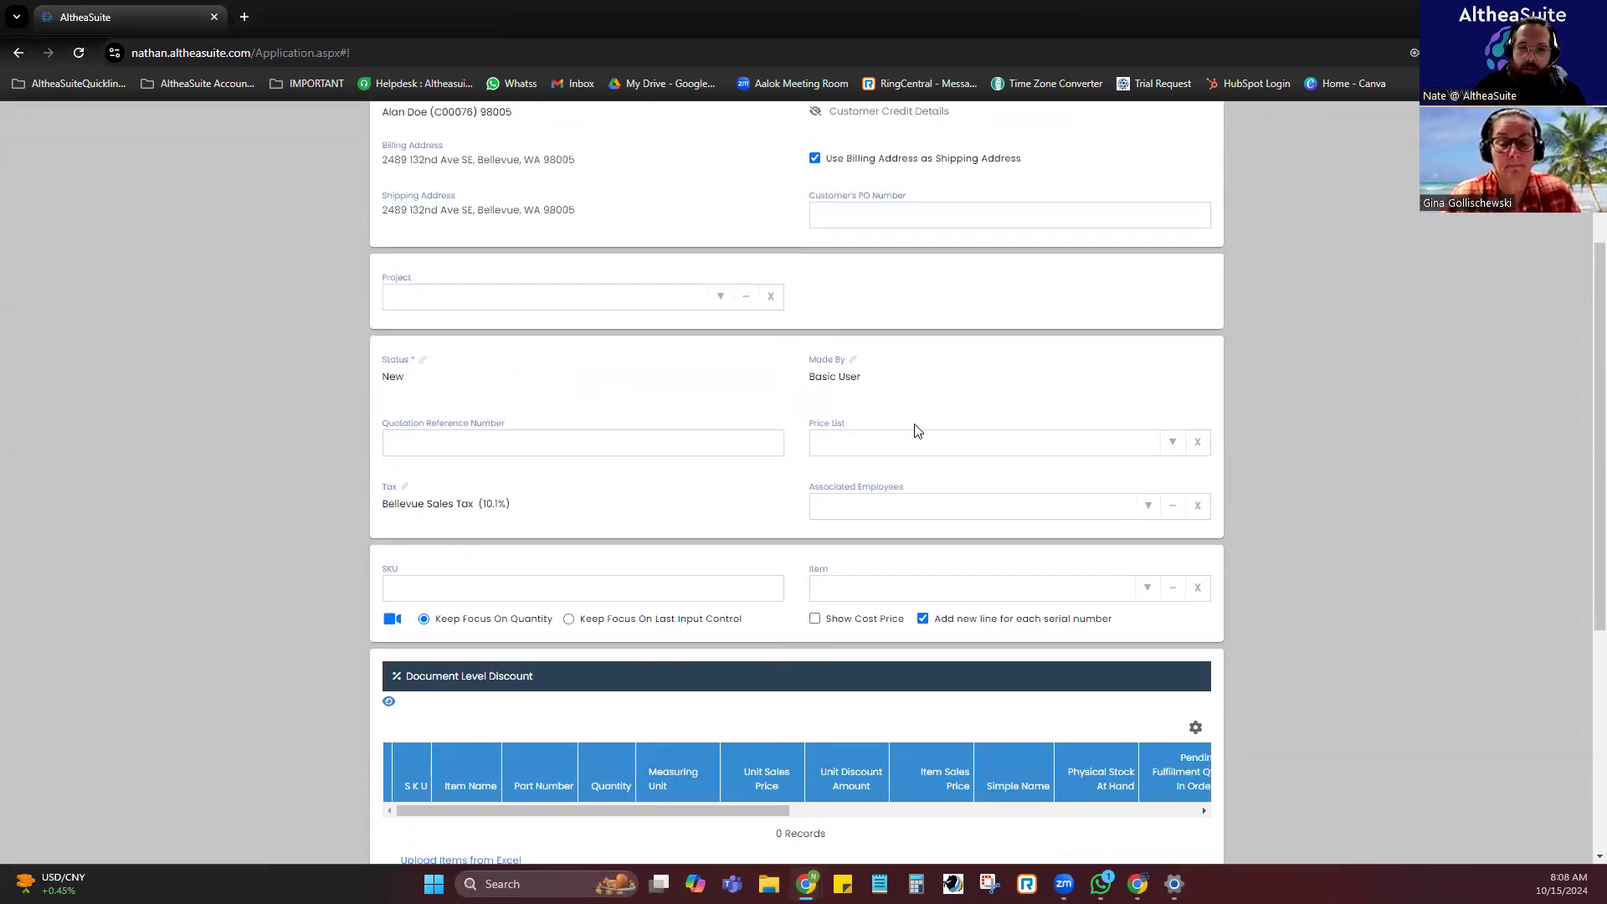
left_click(460, 377)
left_click(721, 378)
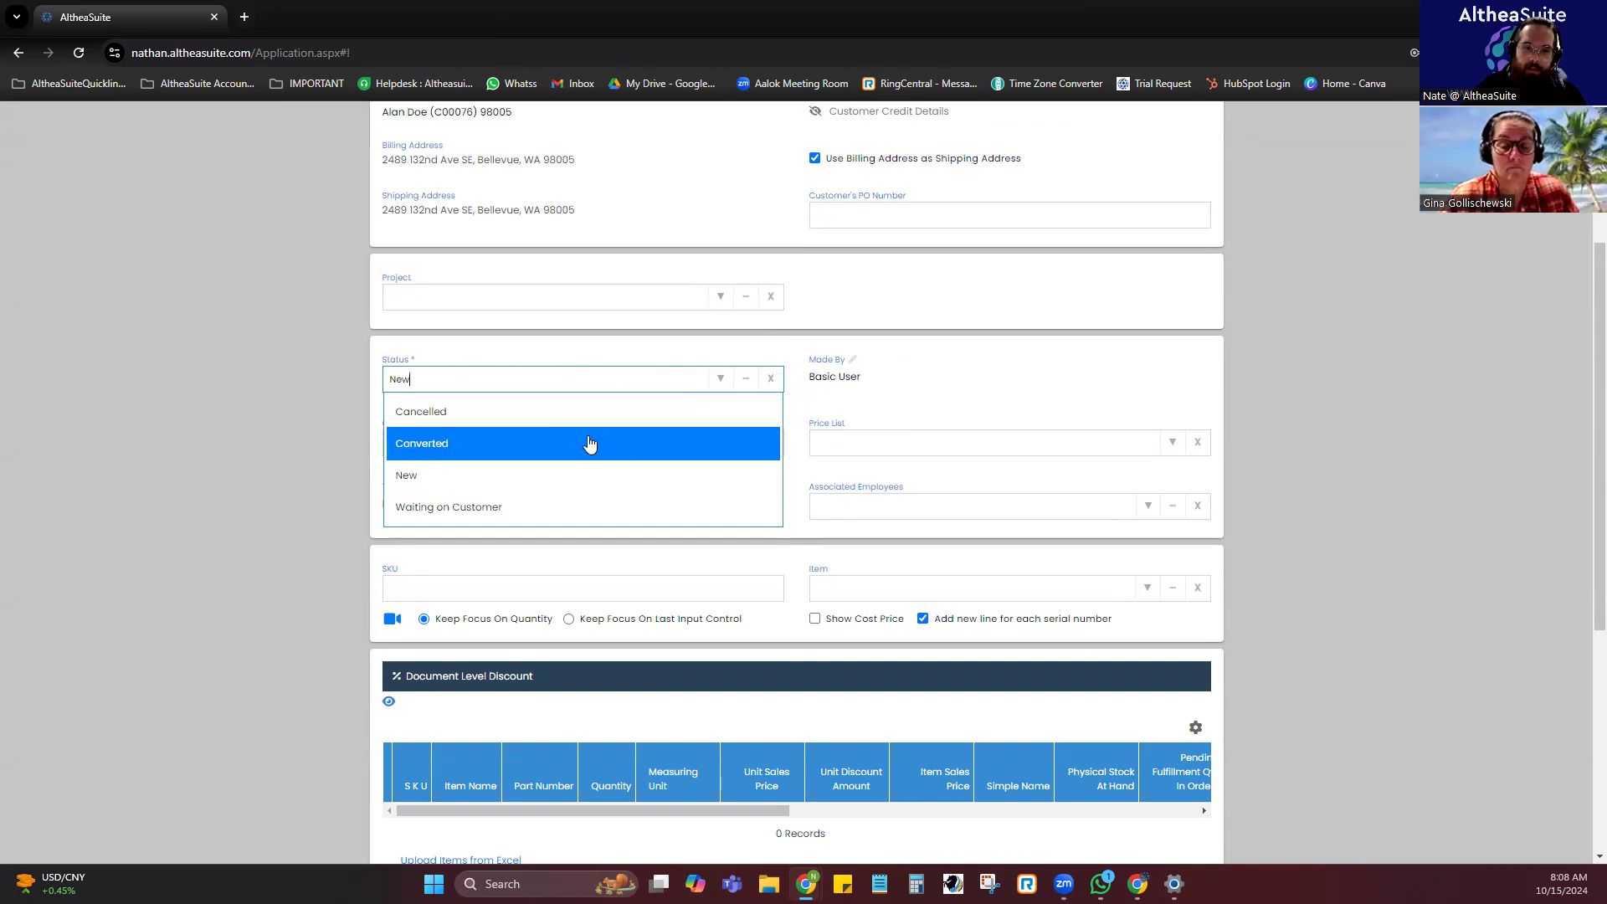
left_click(514, 475)
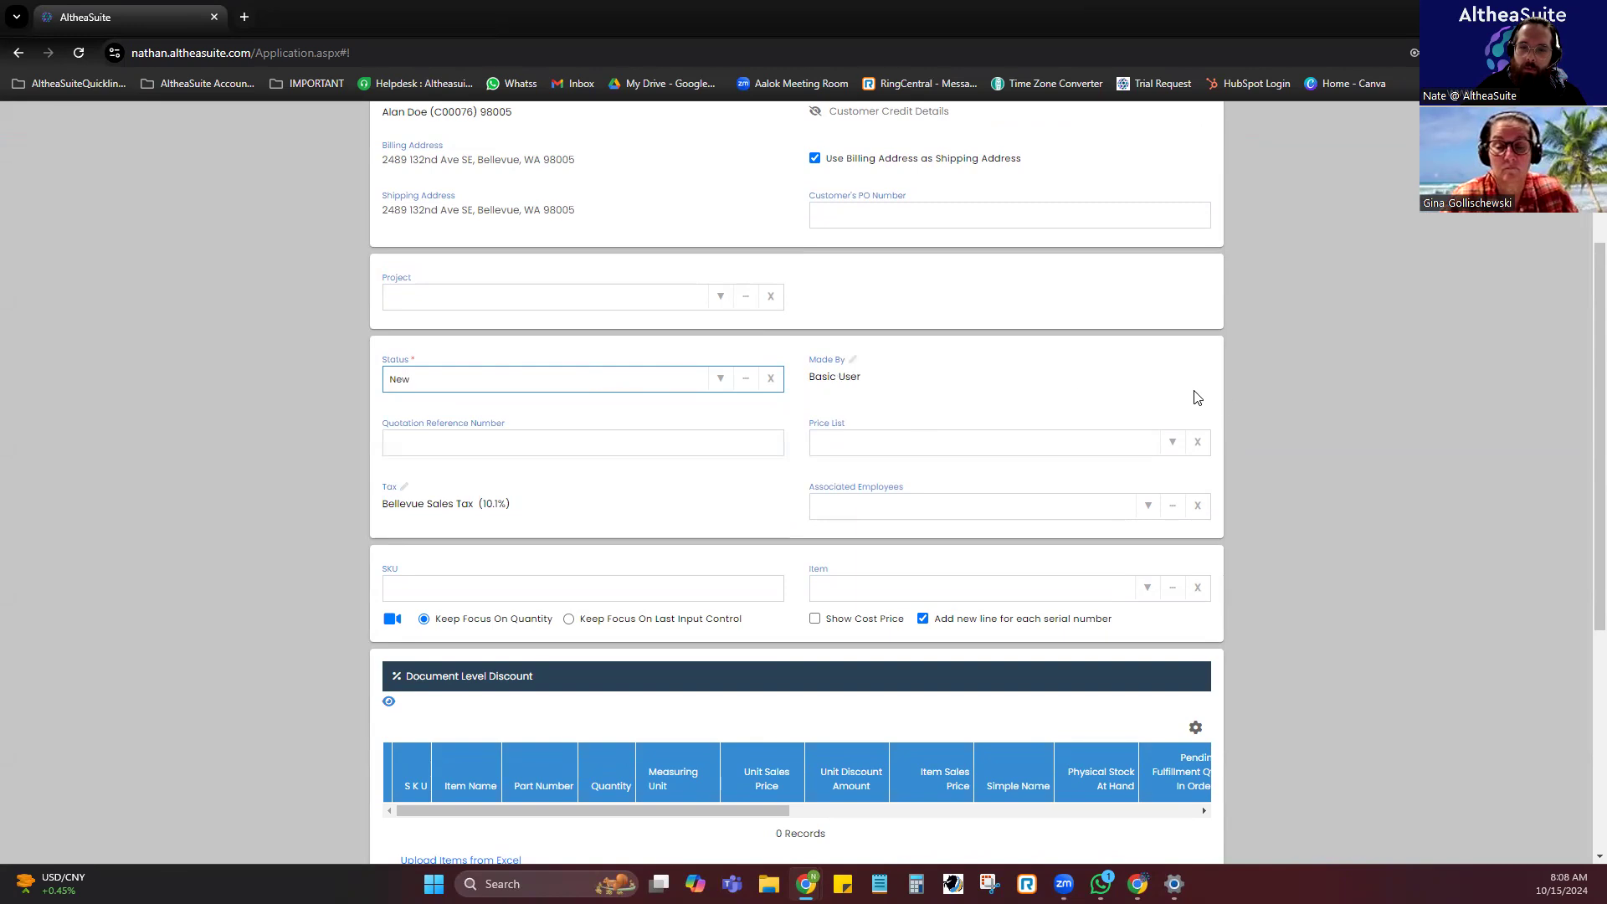
left_click(1235, 395)
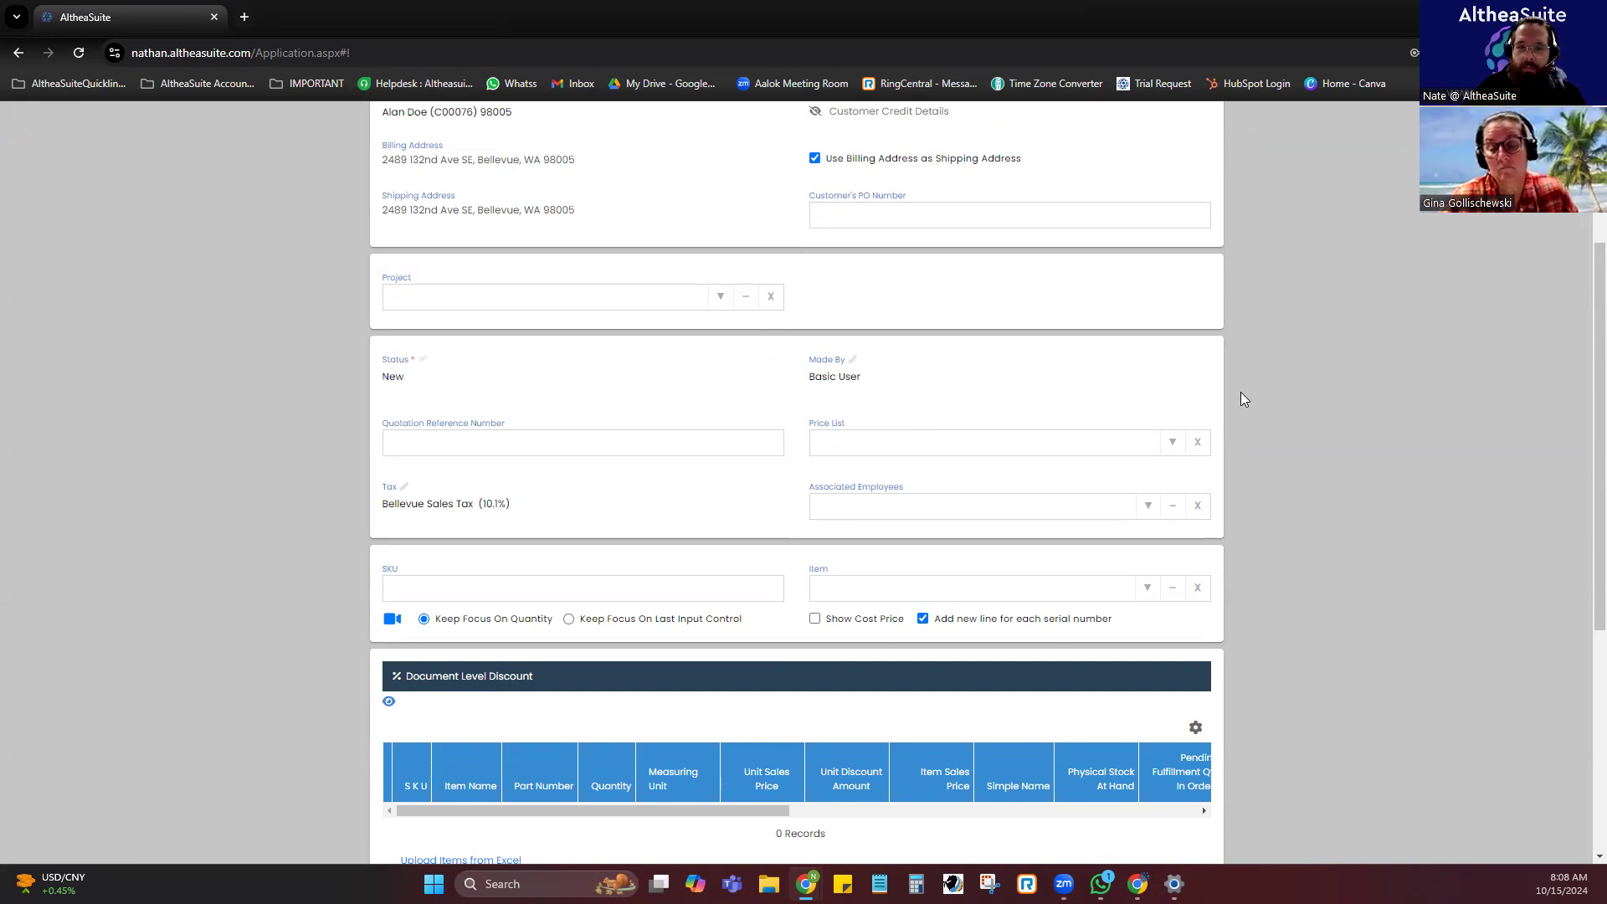
Add the item (B4800-10) Chateau- Dresser, 8 Drawers- Vintage Cherry (LCT600DR) to the quotation with No Warranty.
scroll(1031, 401, "down", 3)
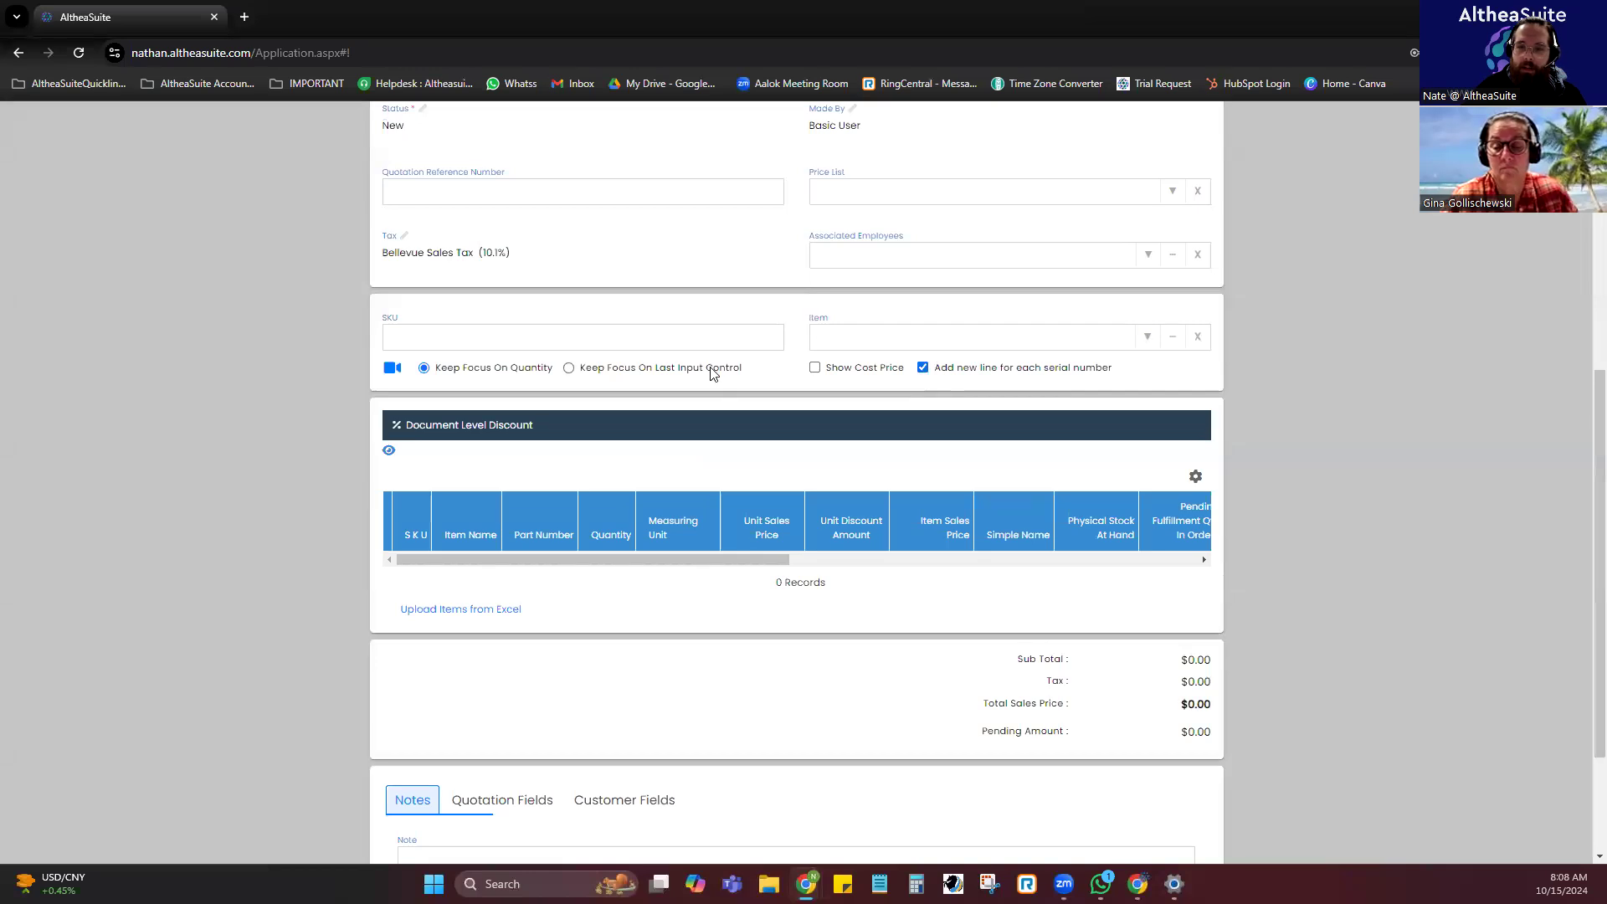
left_click(840, 338)
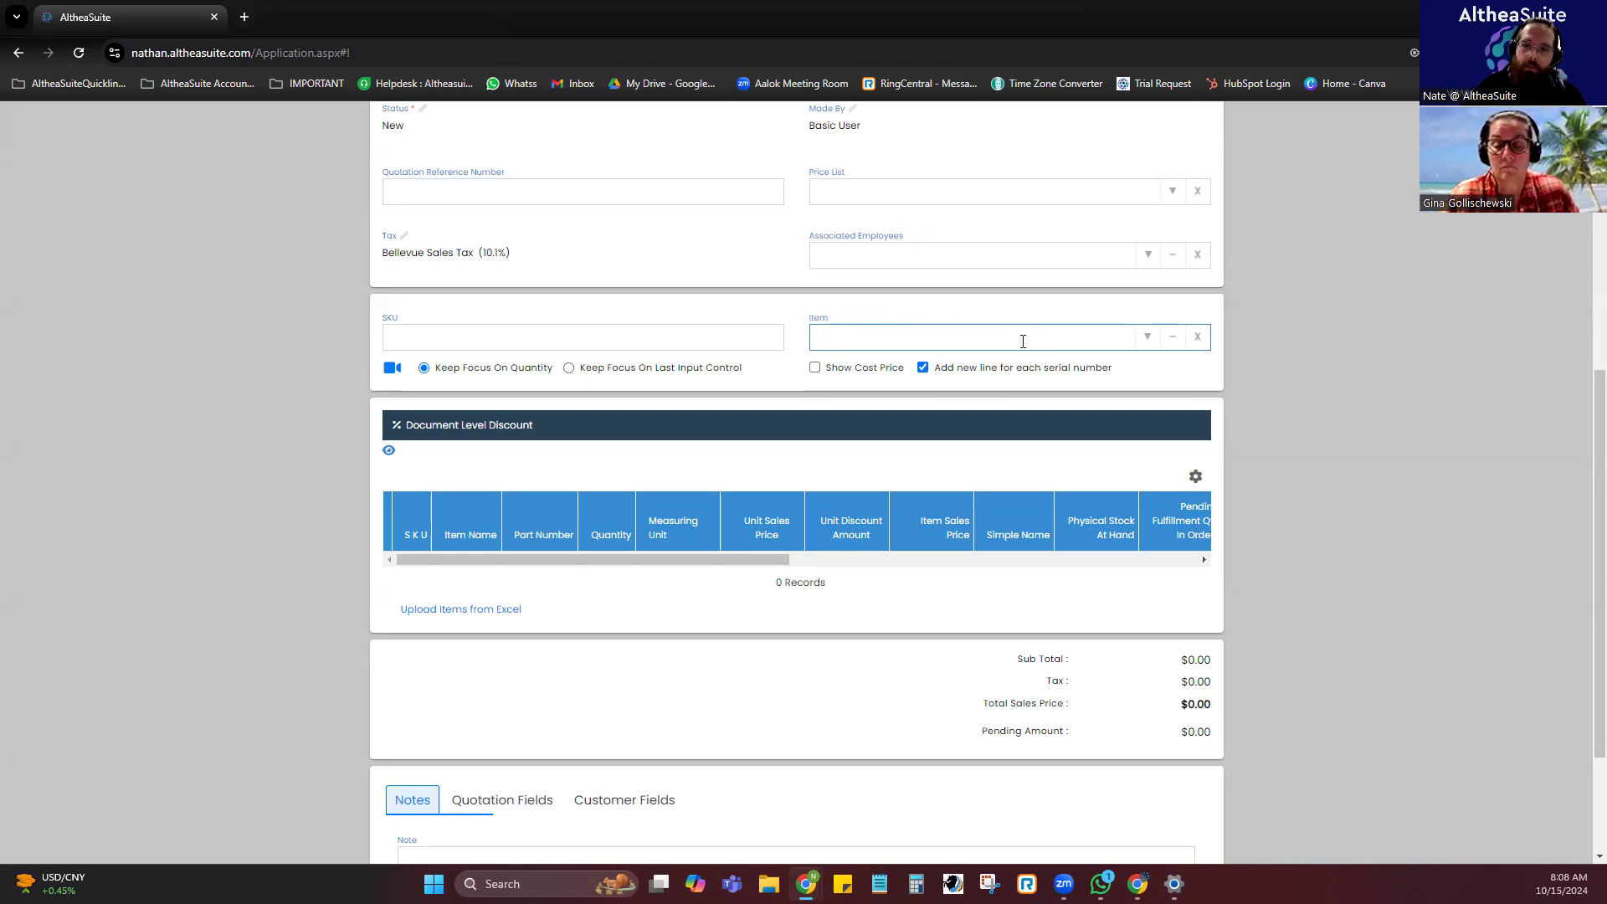
left_click(1152, 343)
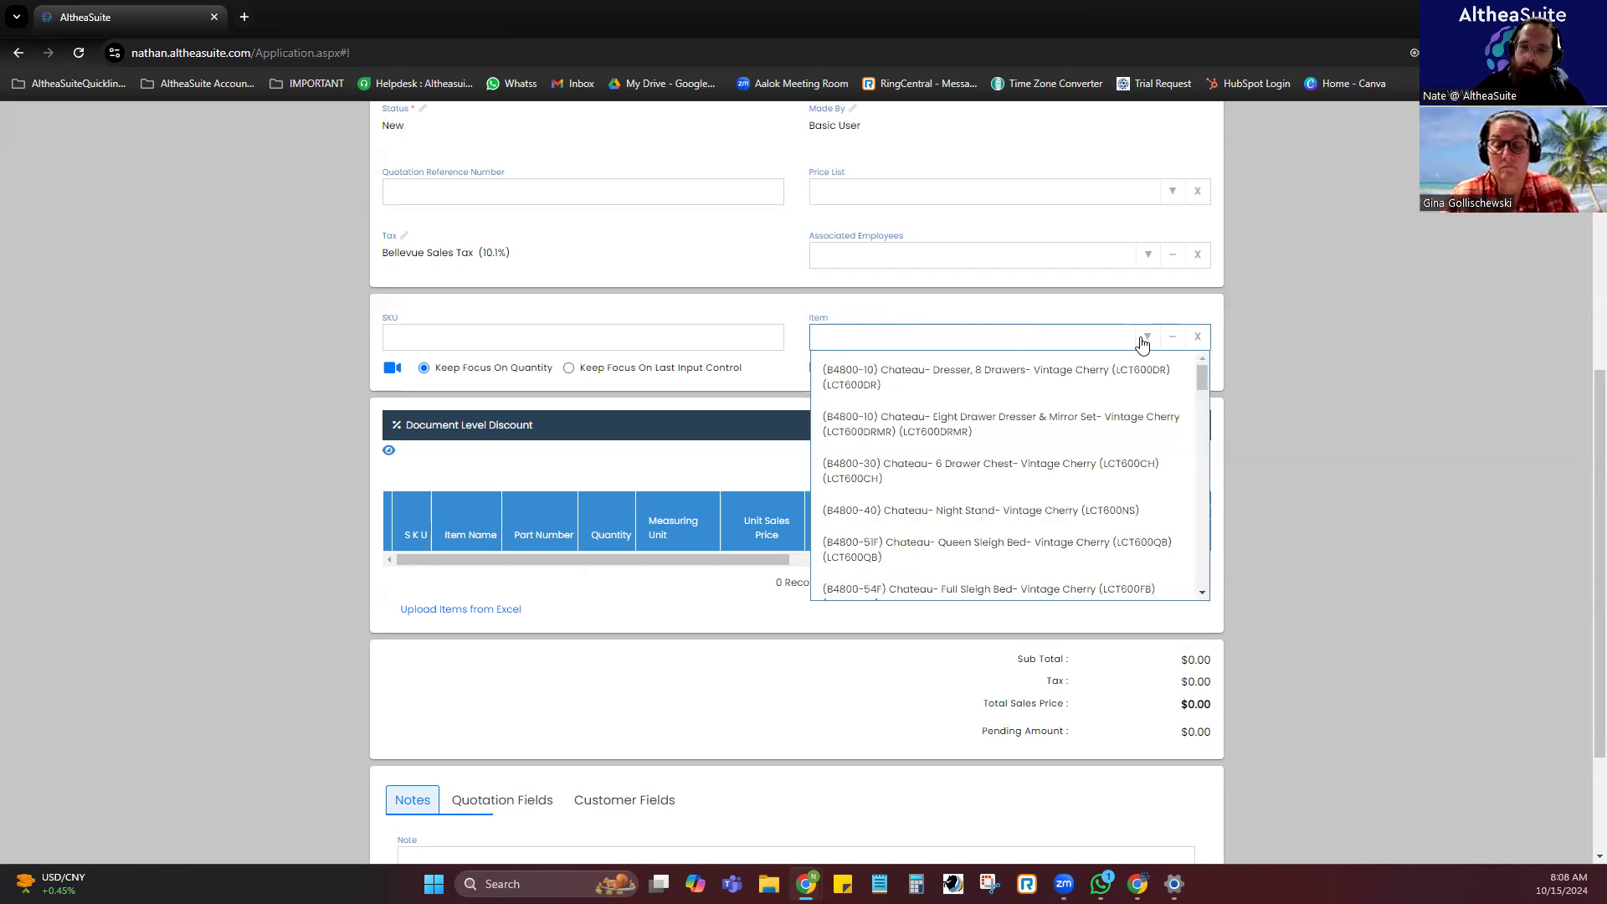
left_click(1015, 384)
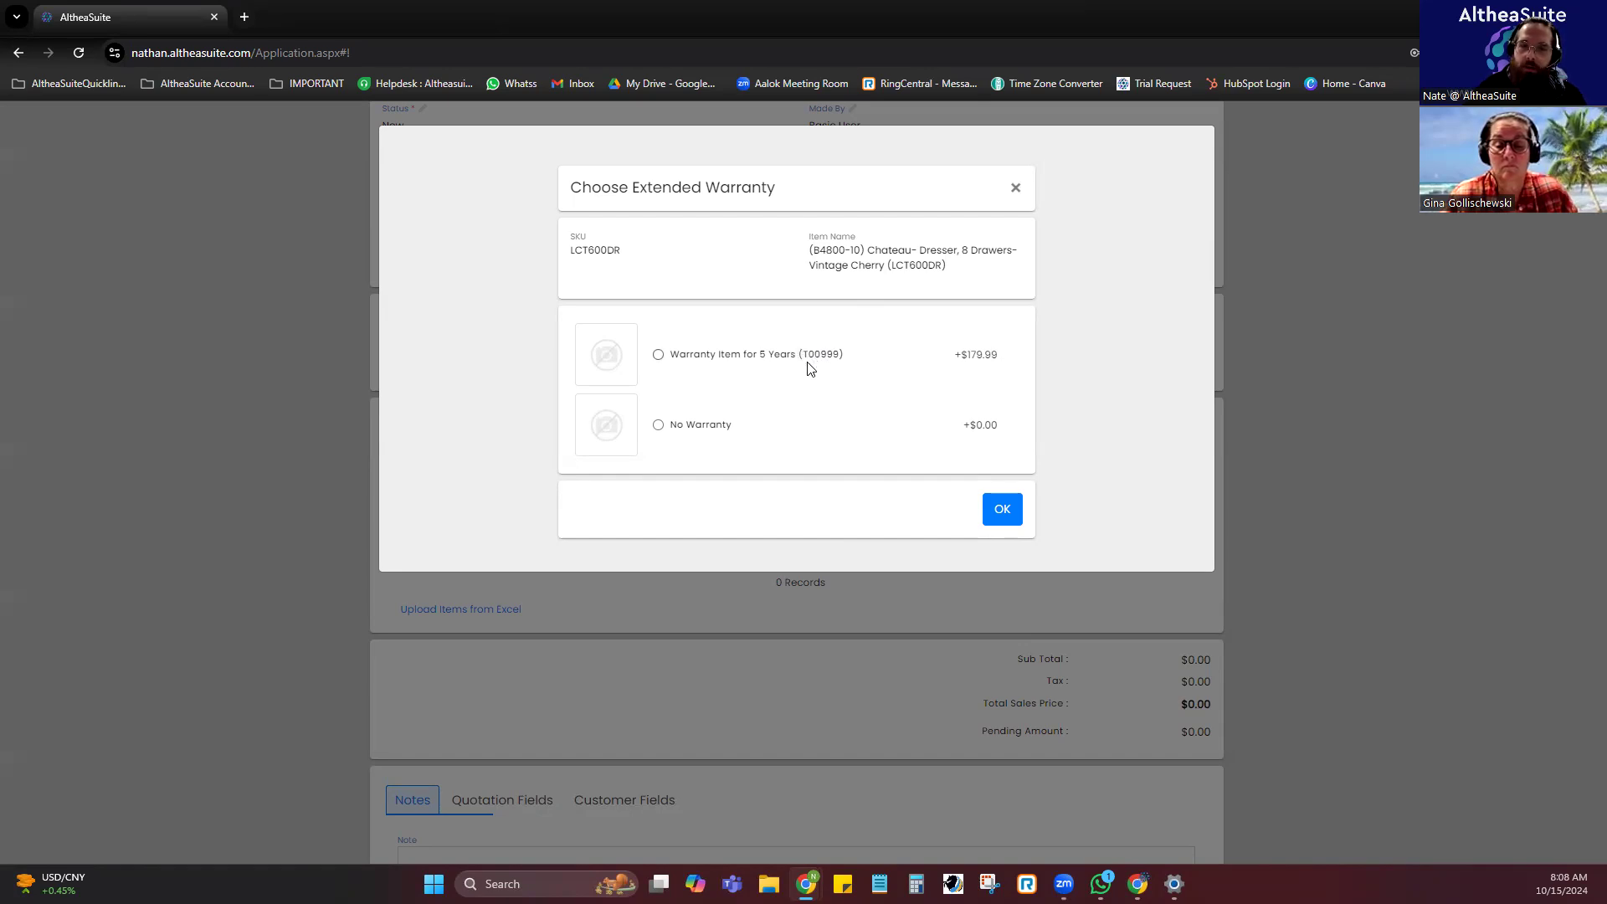
left_click(712, 428)
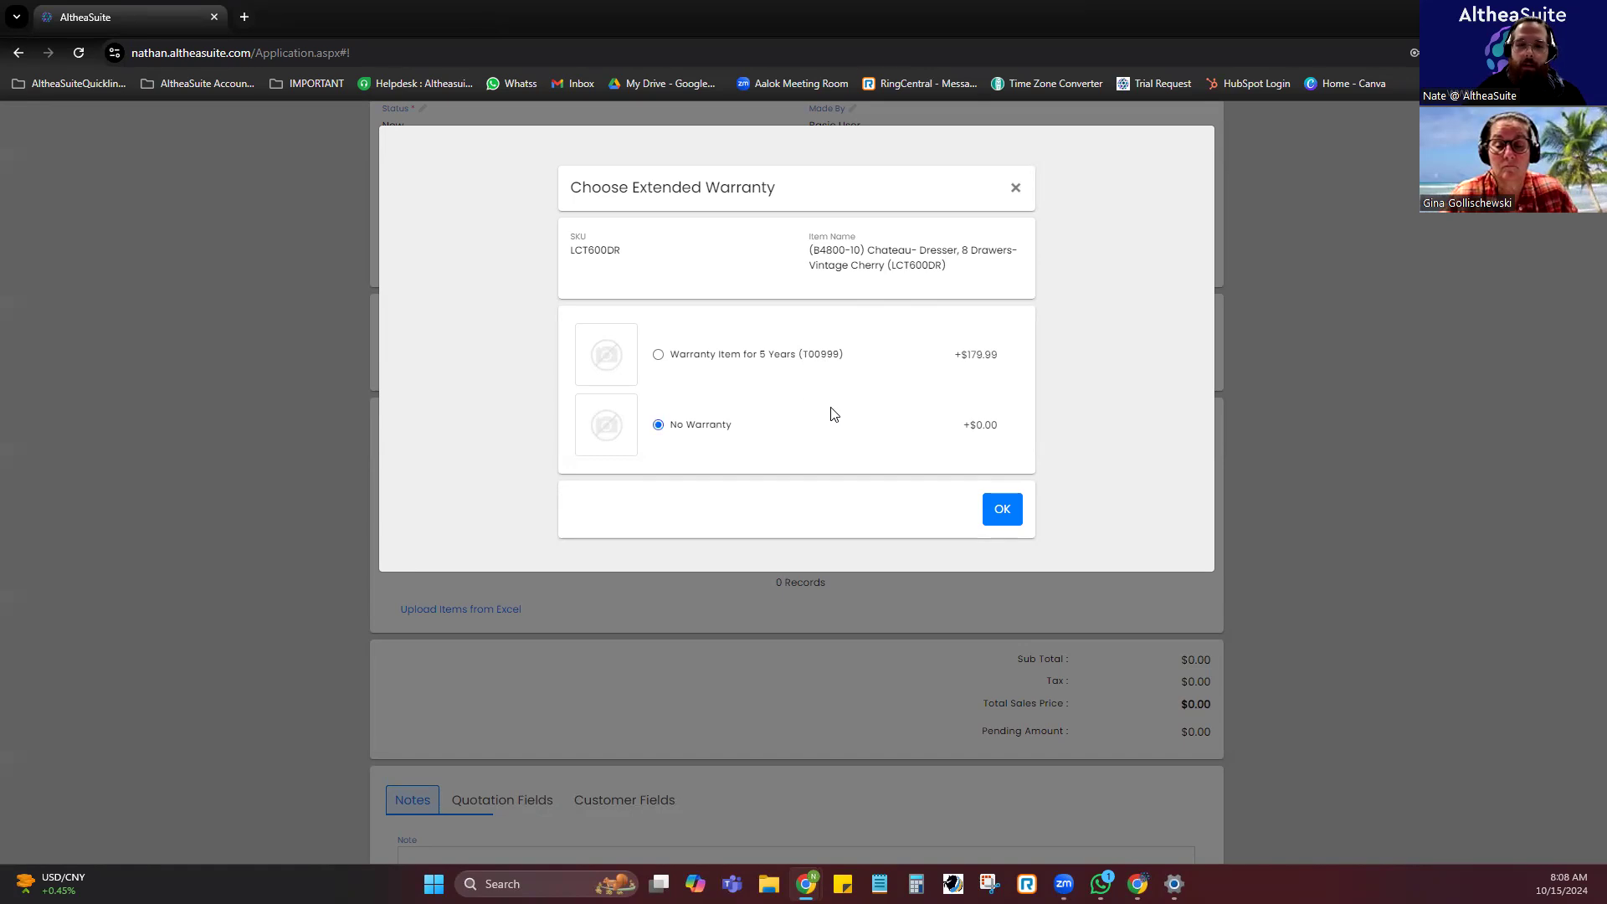
left_click(1004, 513)
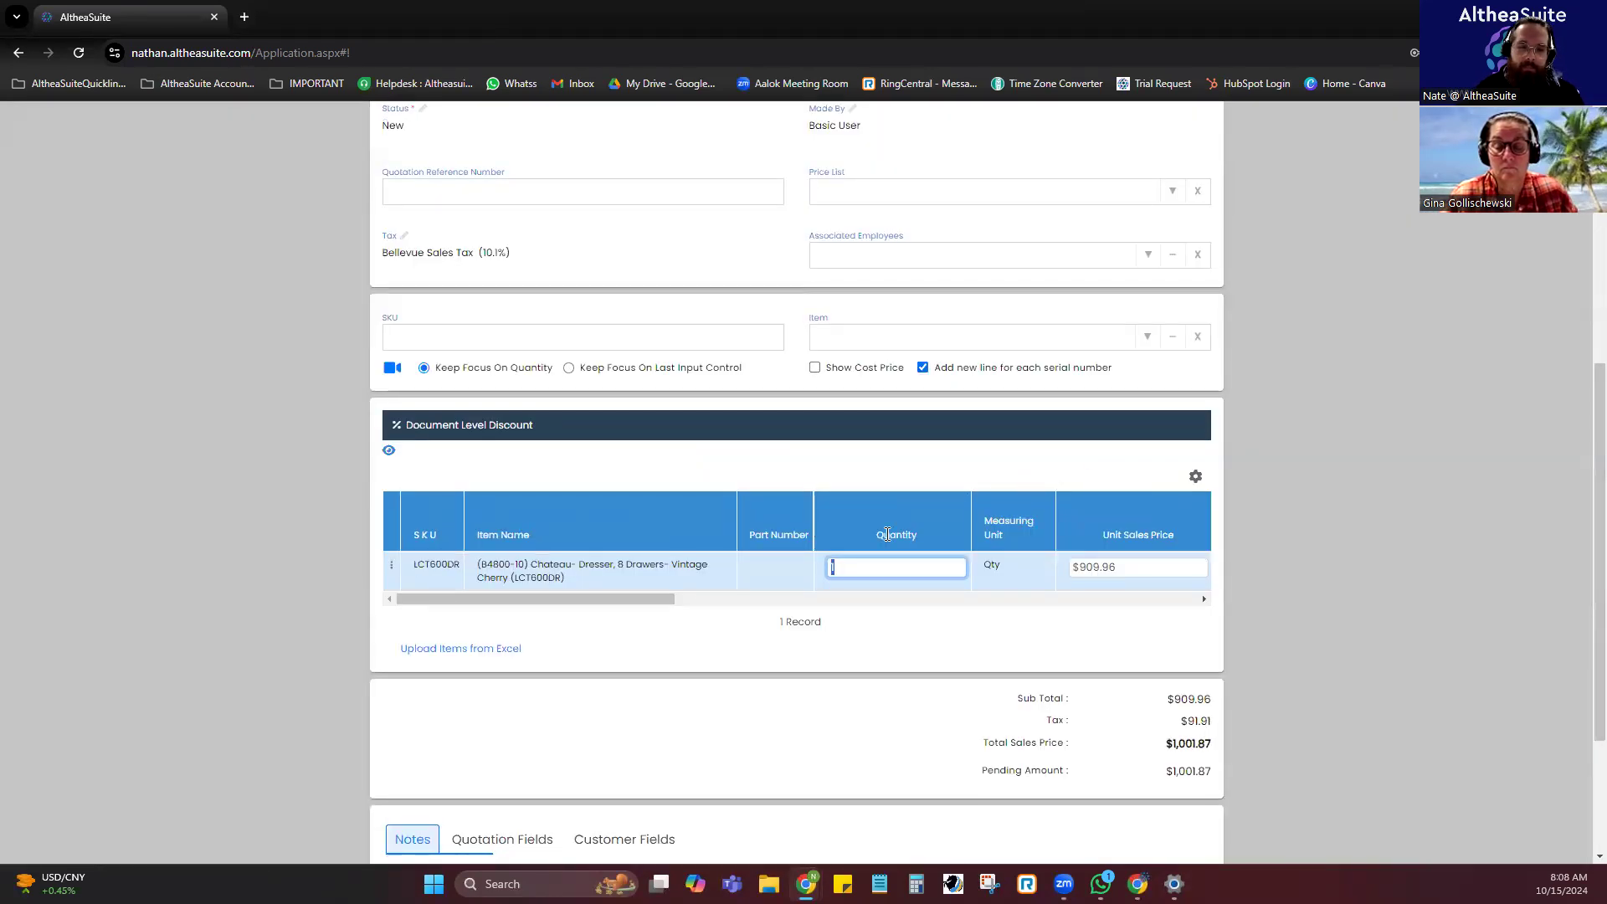
Check the editable quantity and unit sales price fields of the dresser line in the quotation.
left_click(843, 622)
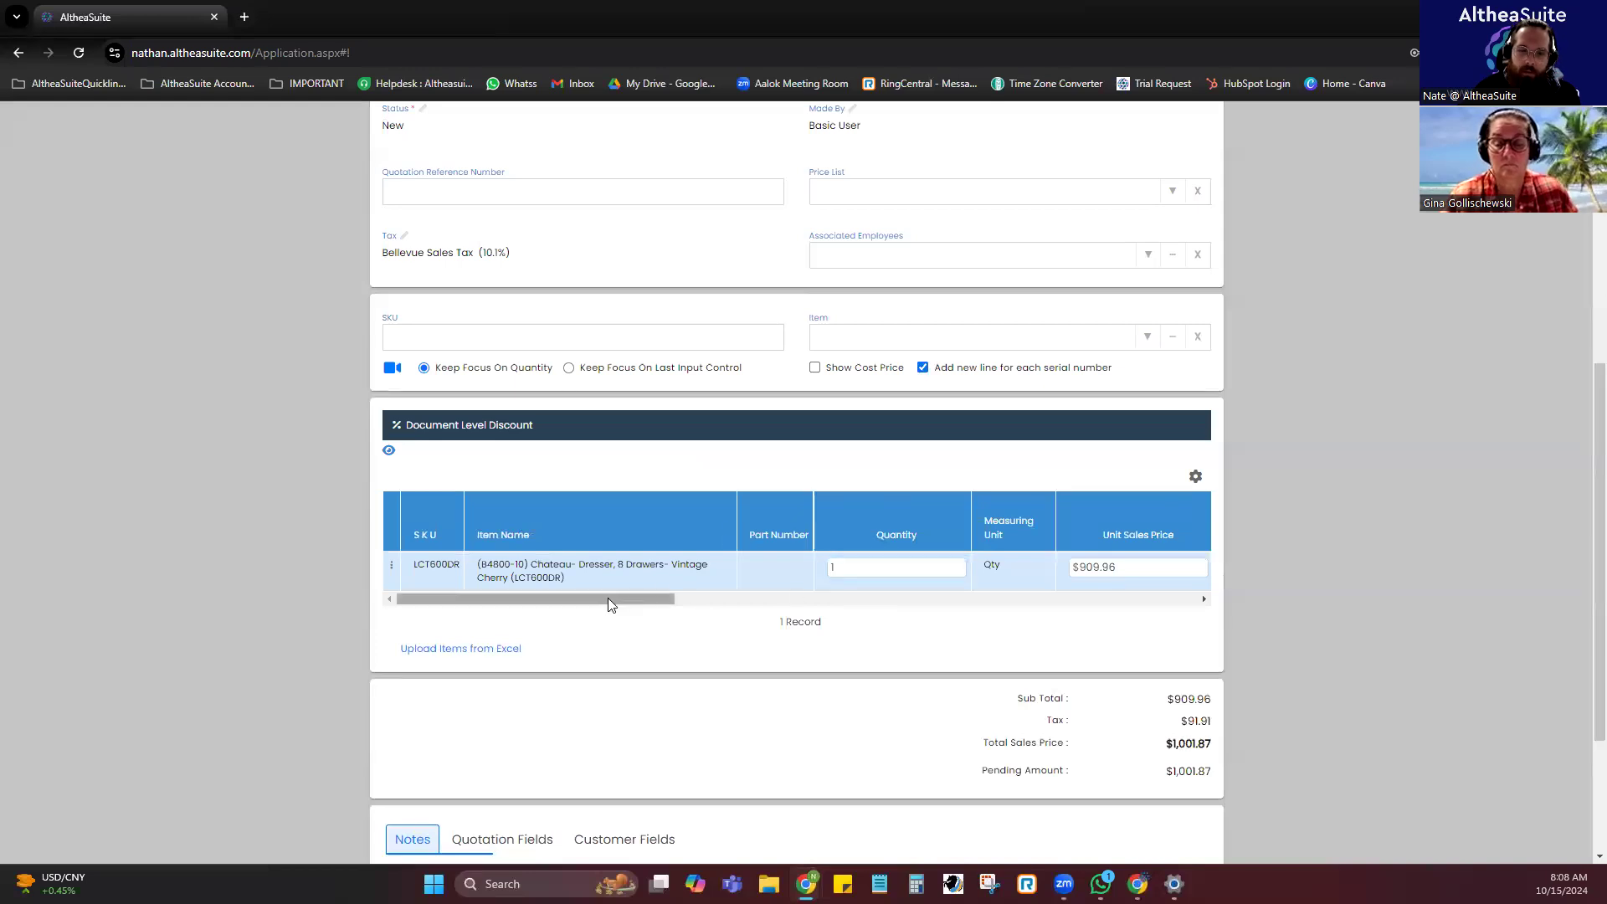
left_click_drag(609, 604, 793, 564)
left_click(683, 563)
left_click(795, 563)
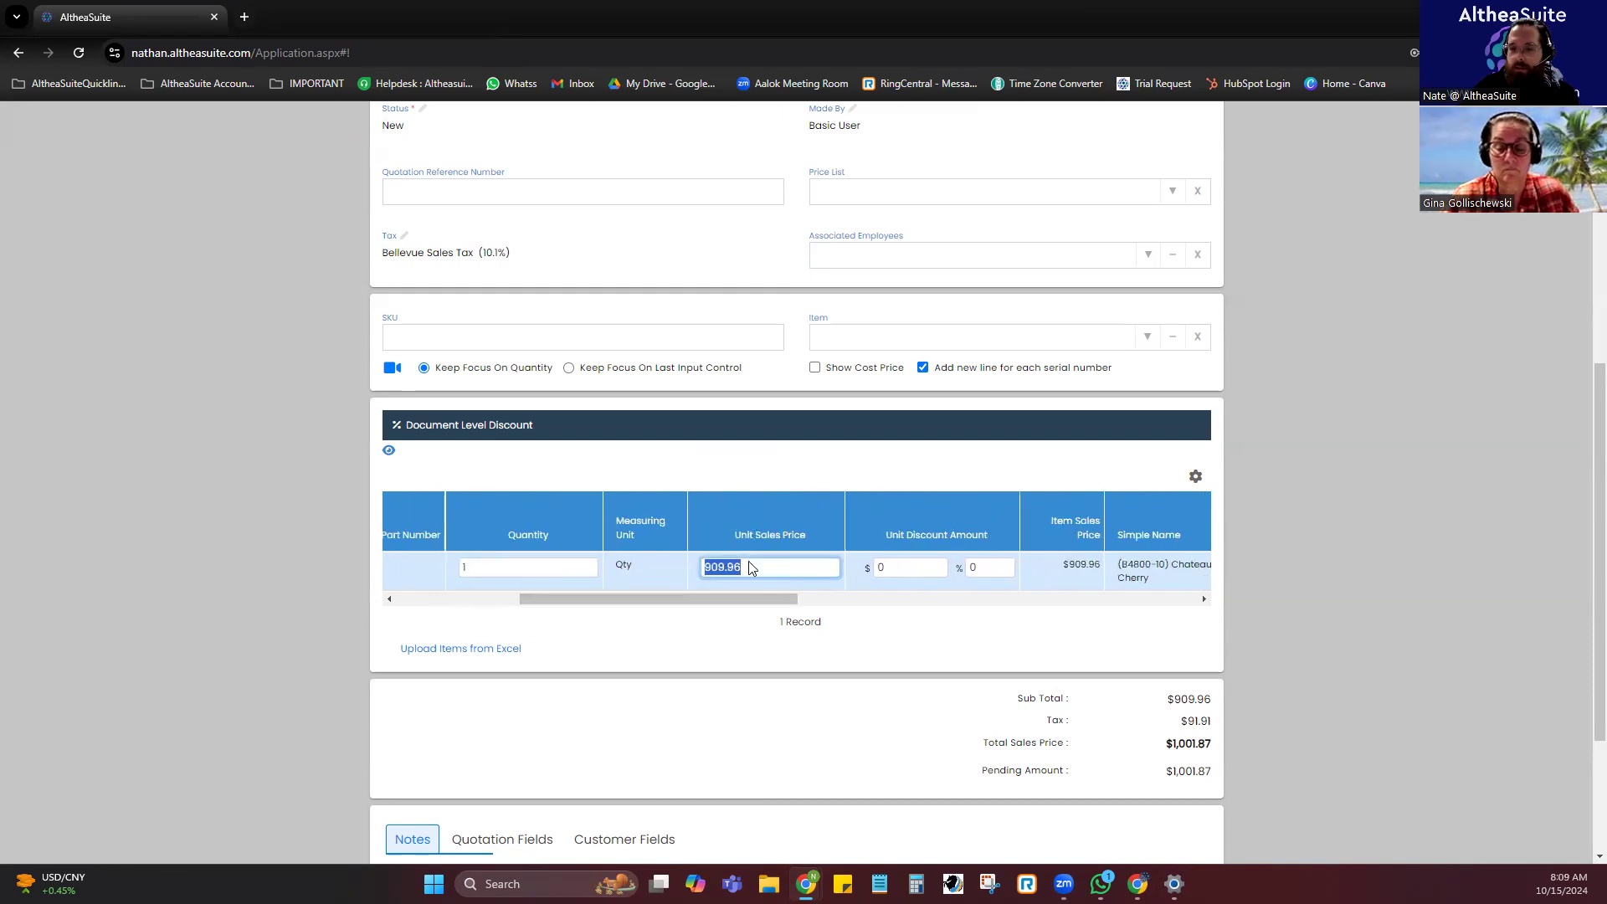
left_click(820, 626)
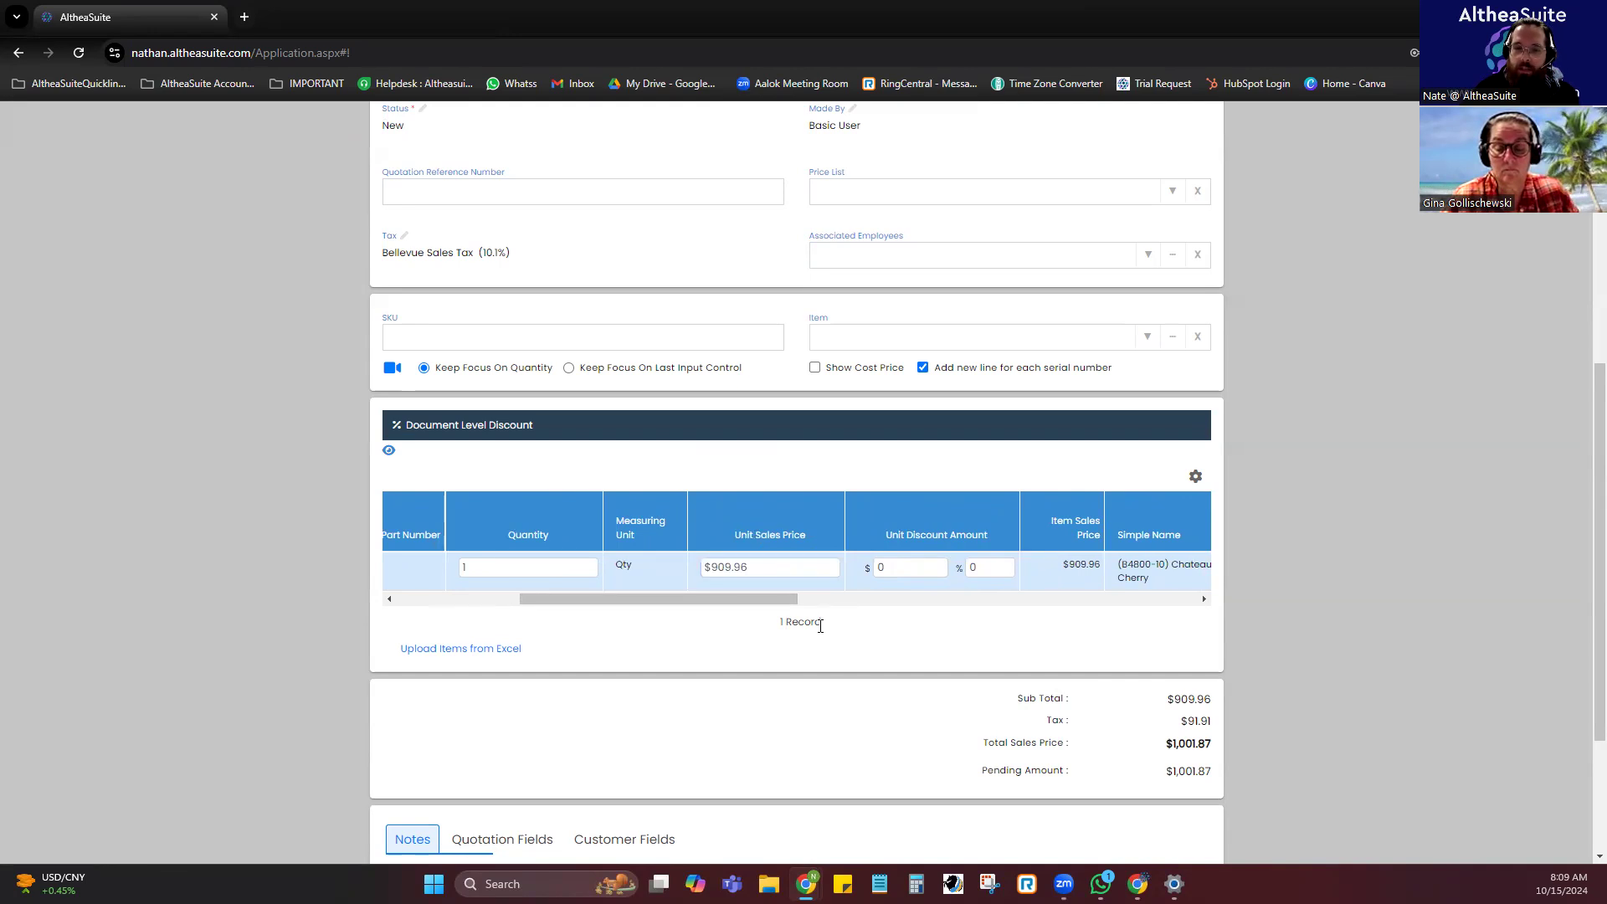
left_click(764, 562)
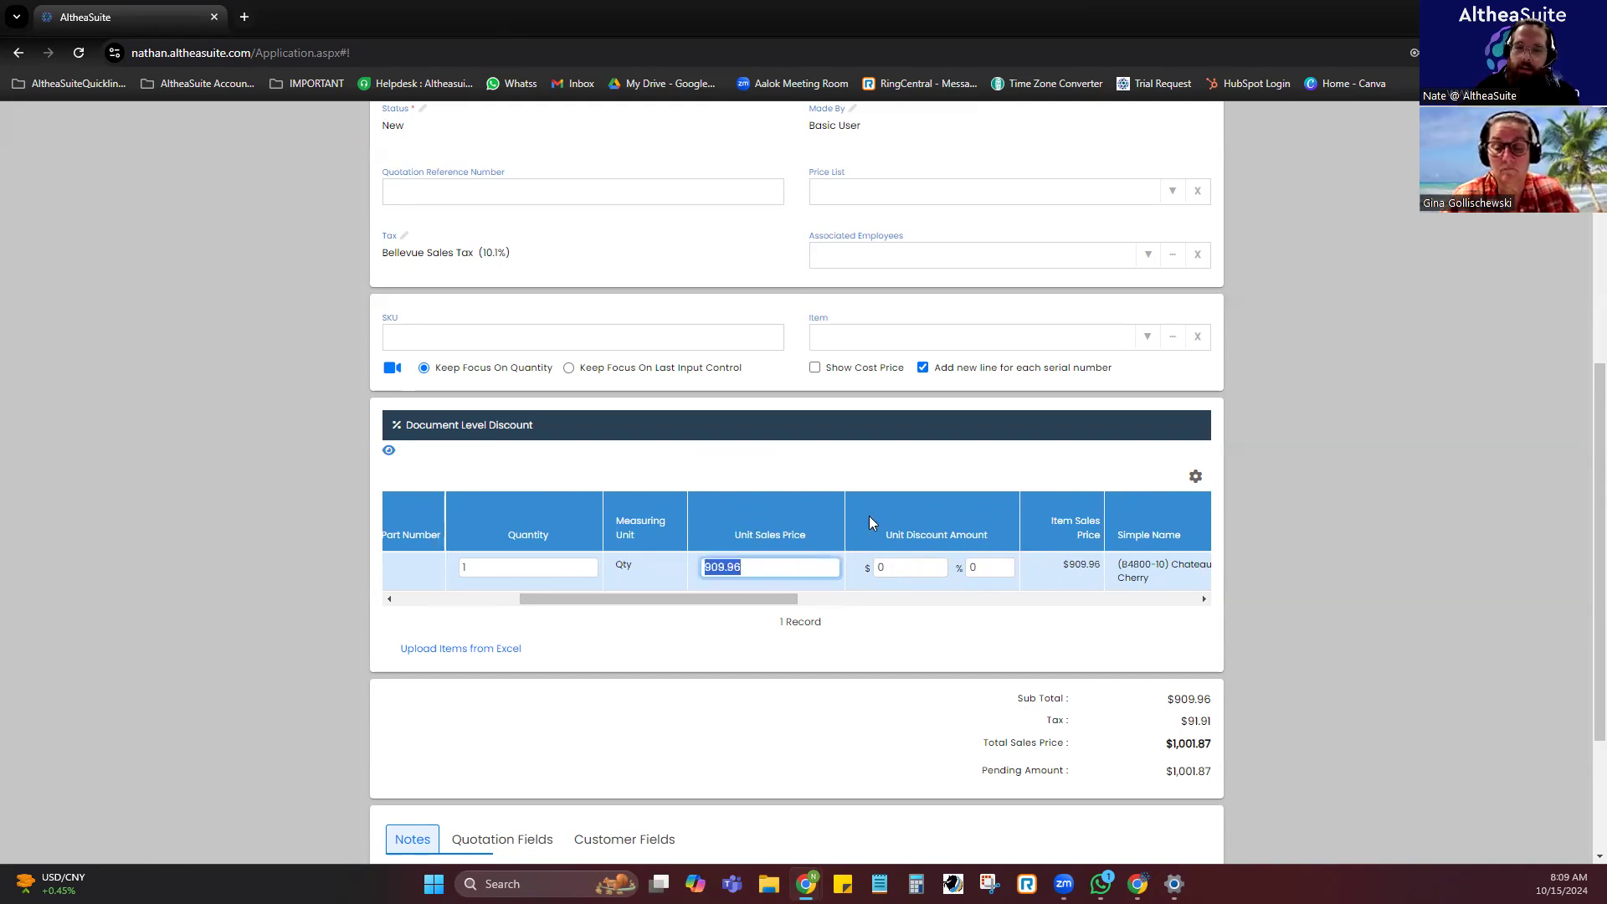
left_click(817, 620)
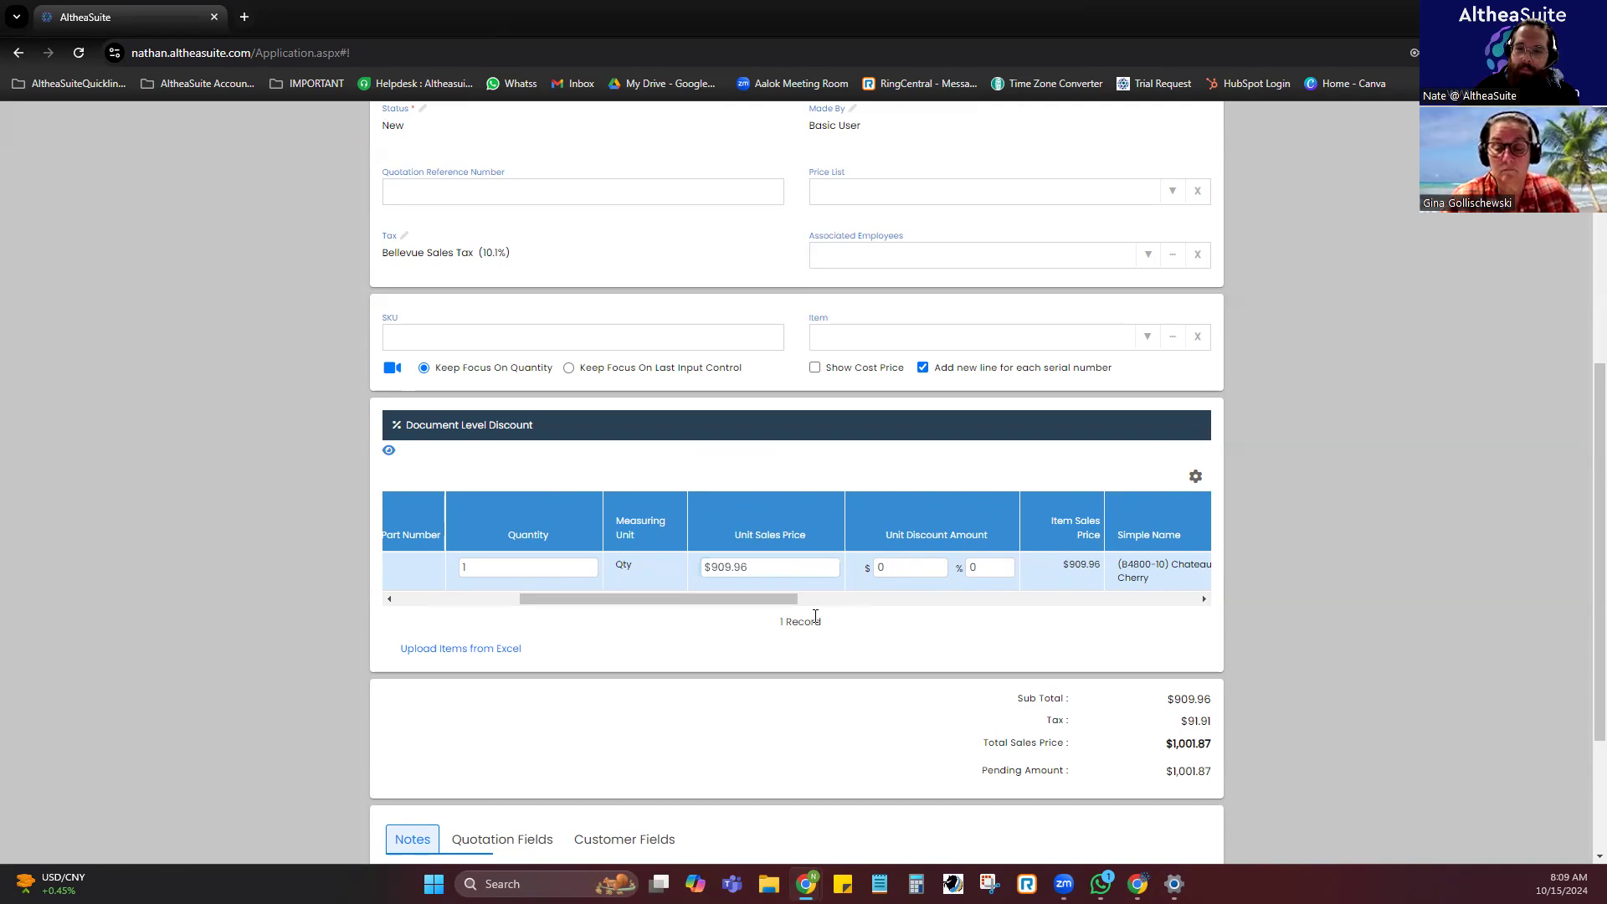
Apply a $10 unit discount to the dresser line, keeping the item on No Warranty.
left_click_drag(749, 601, 817, 595)
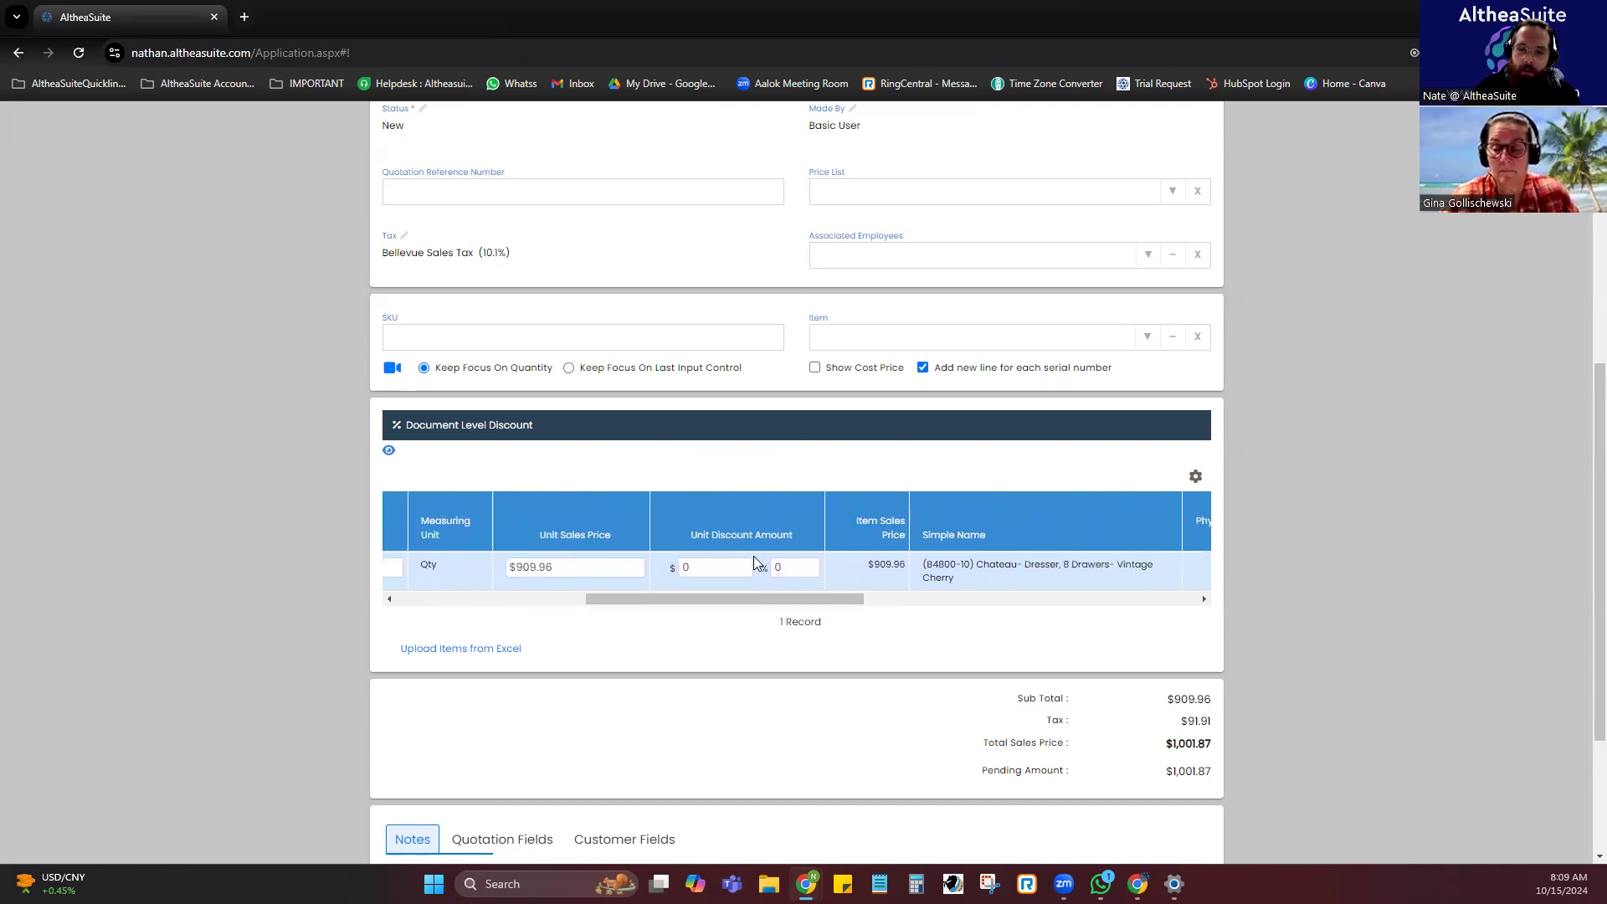
left_click(752, 573)
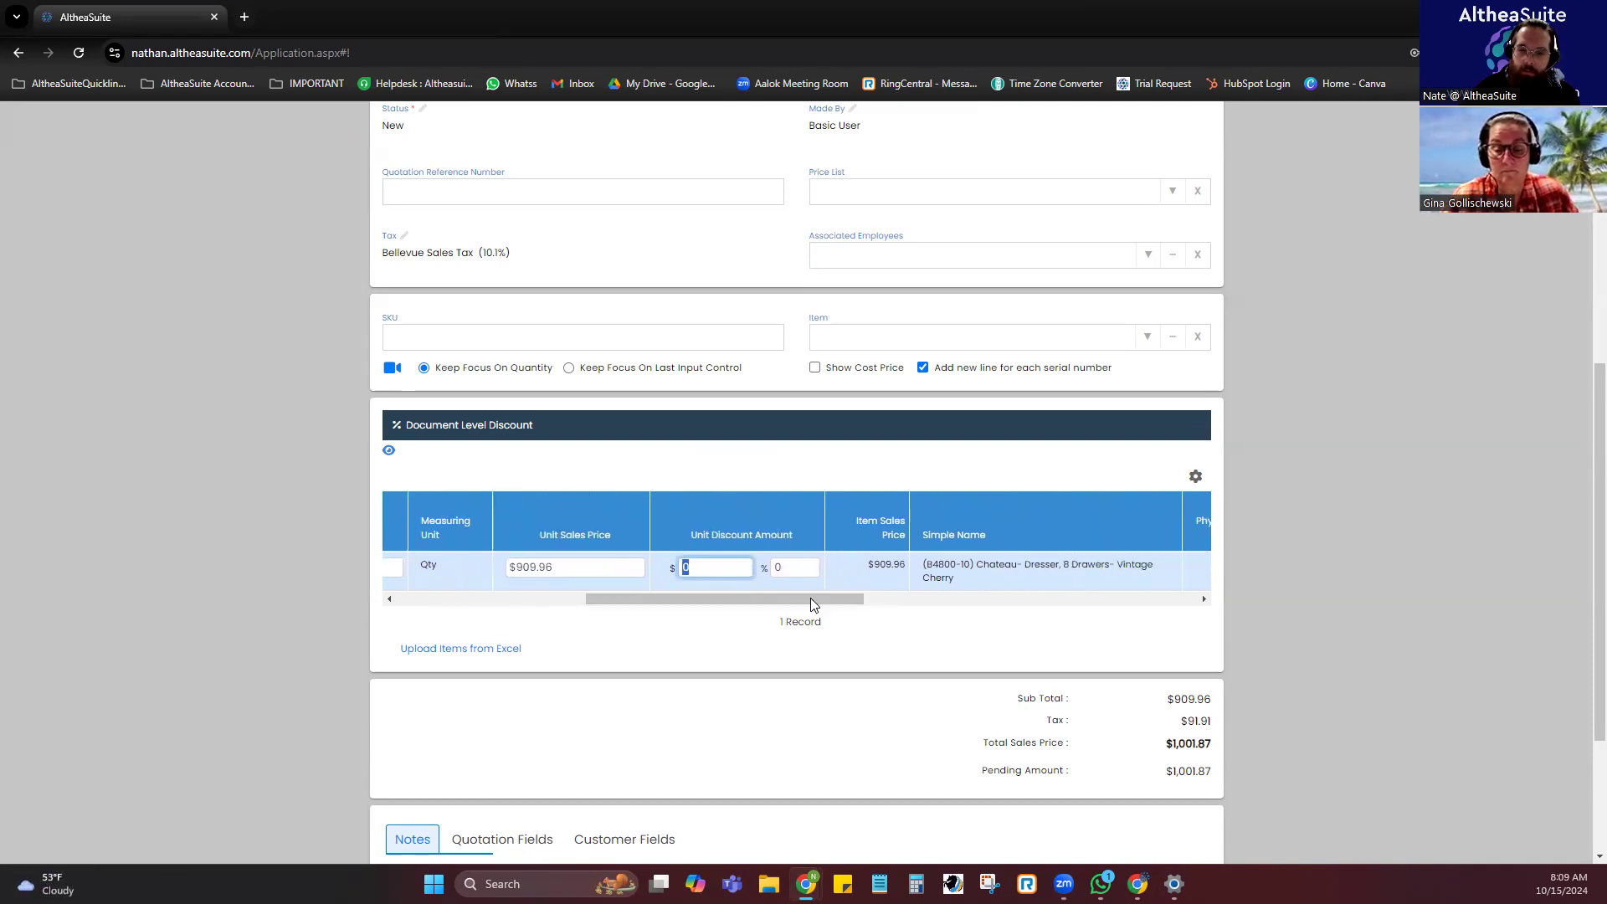
type("10")
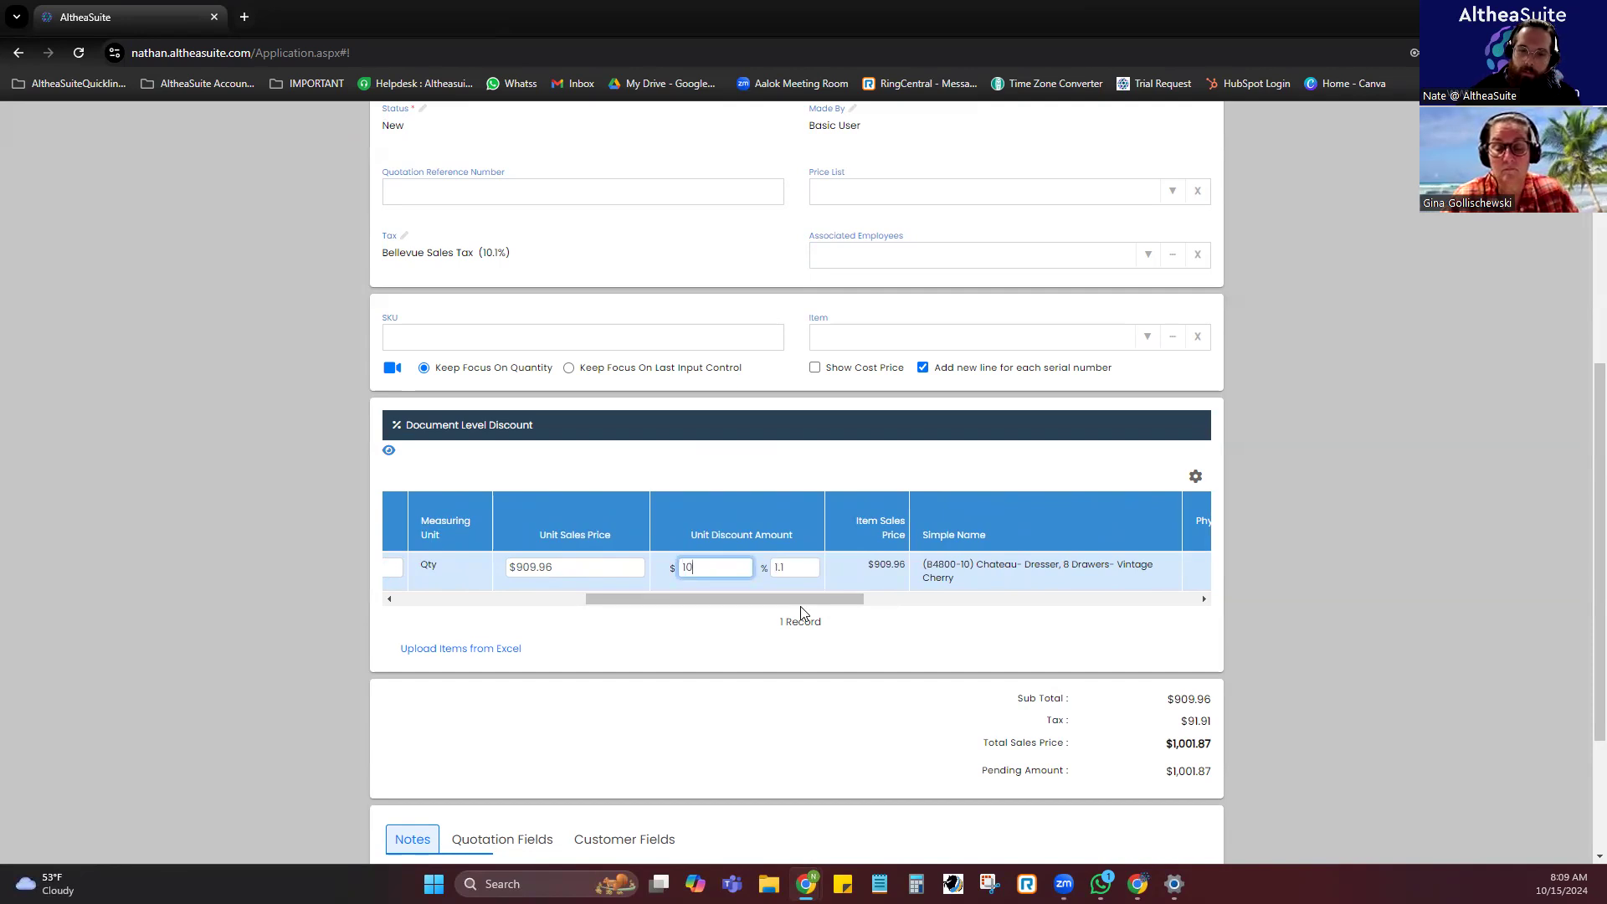
left_click(789, 637)
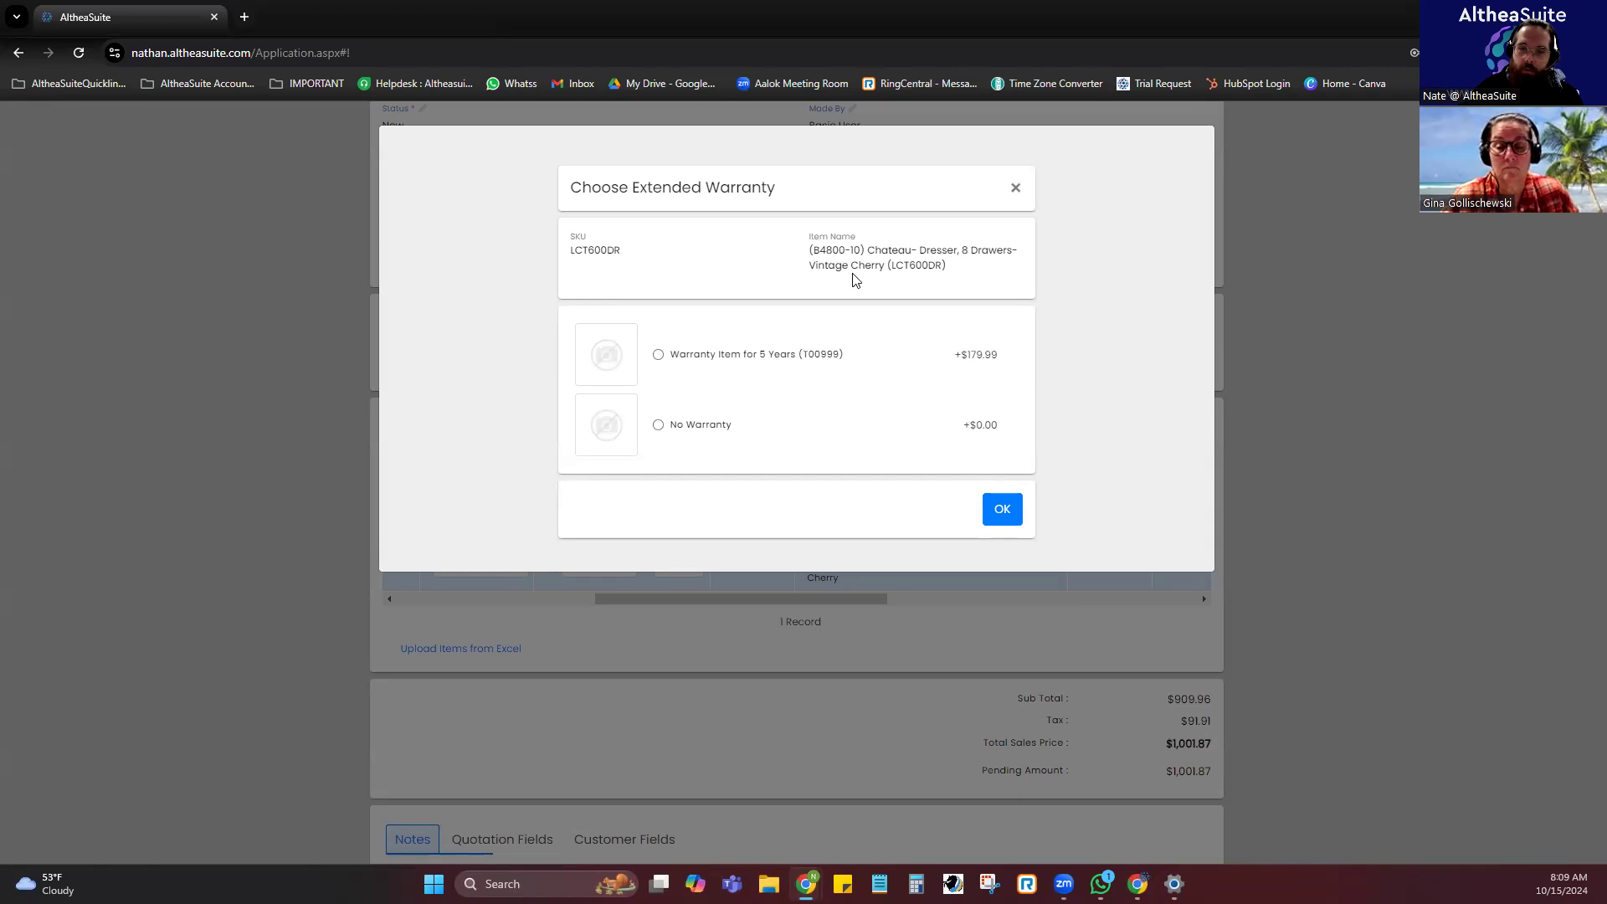
left_click(696, 426)
left_click(1011, 512)
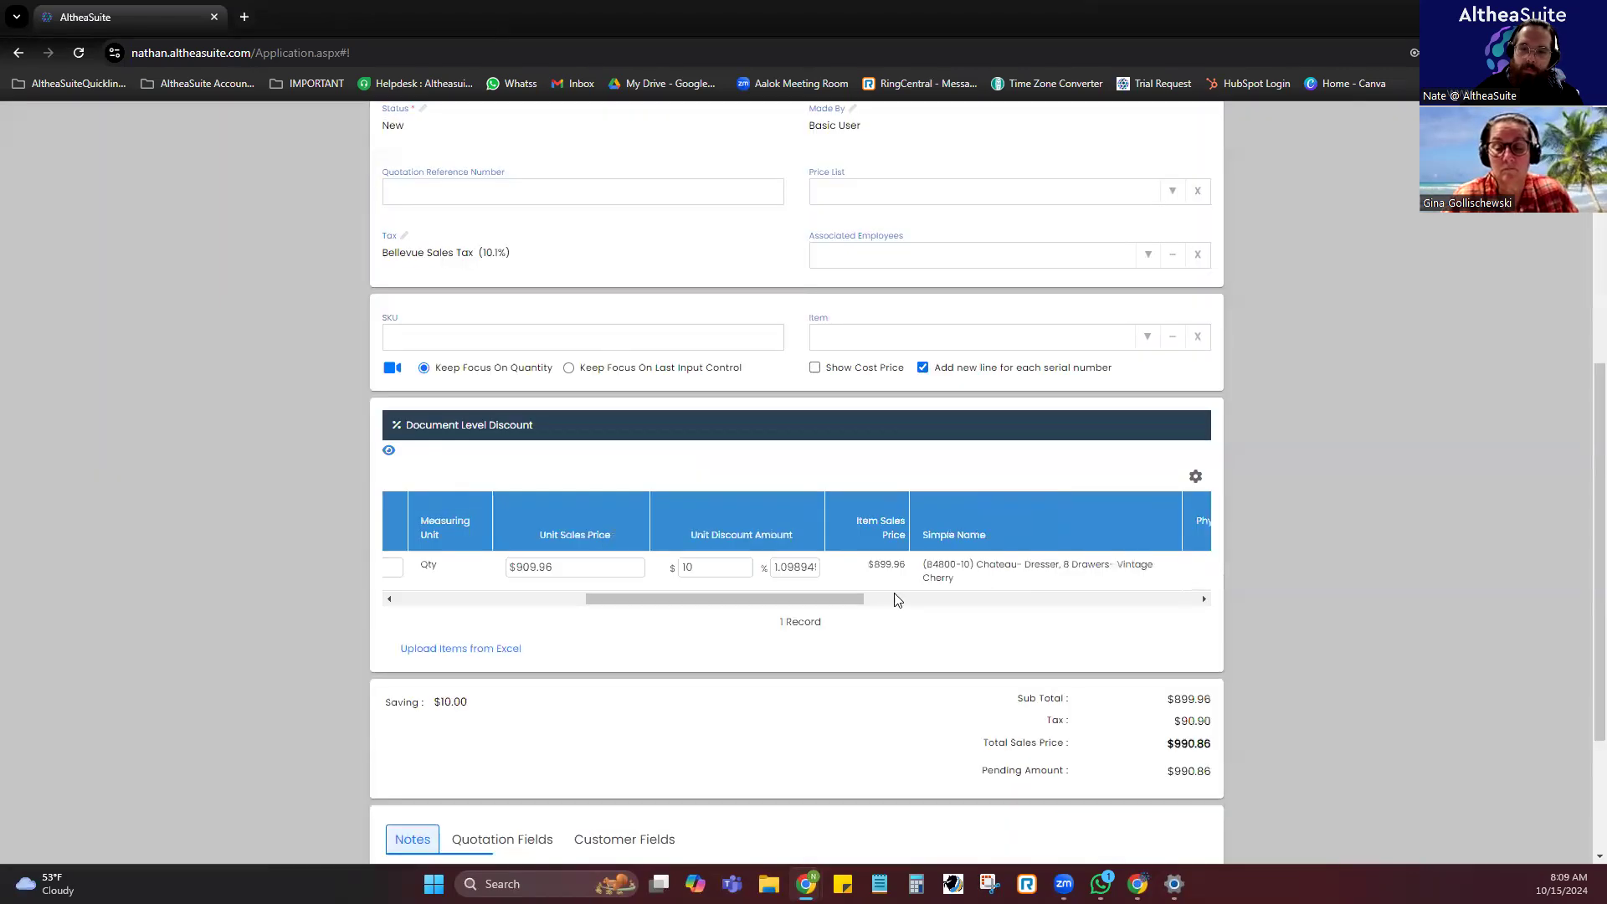
Set the dresser line's unit discount to 10 percent and choose No Warranty for the item again.
left_click_drag(795, 598, 807, 598)
left_click(781, 567)
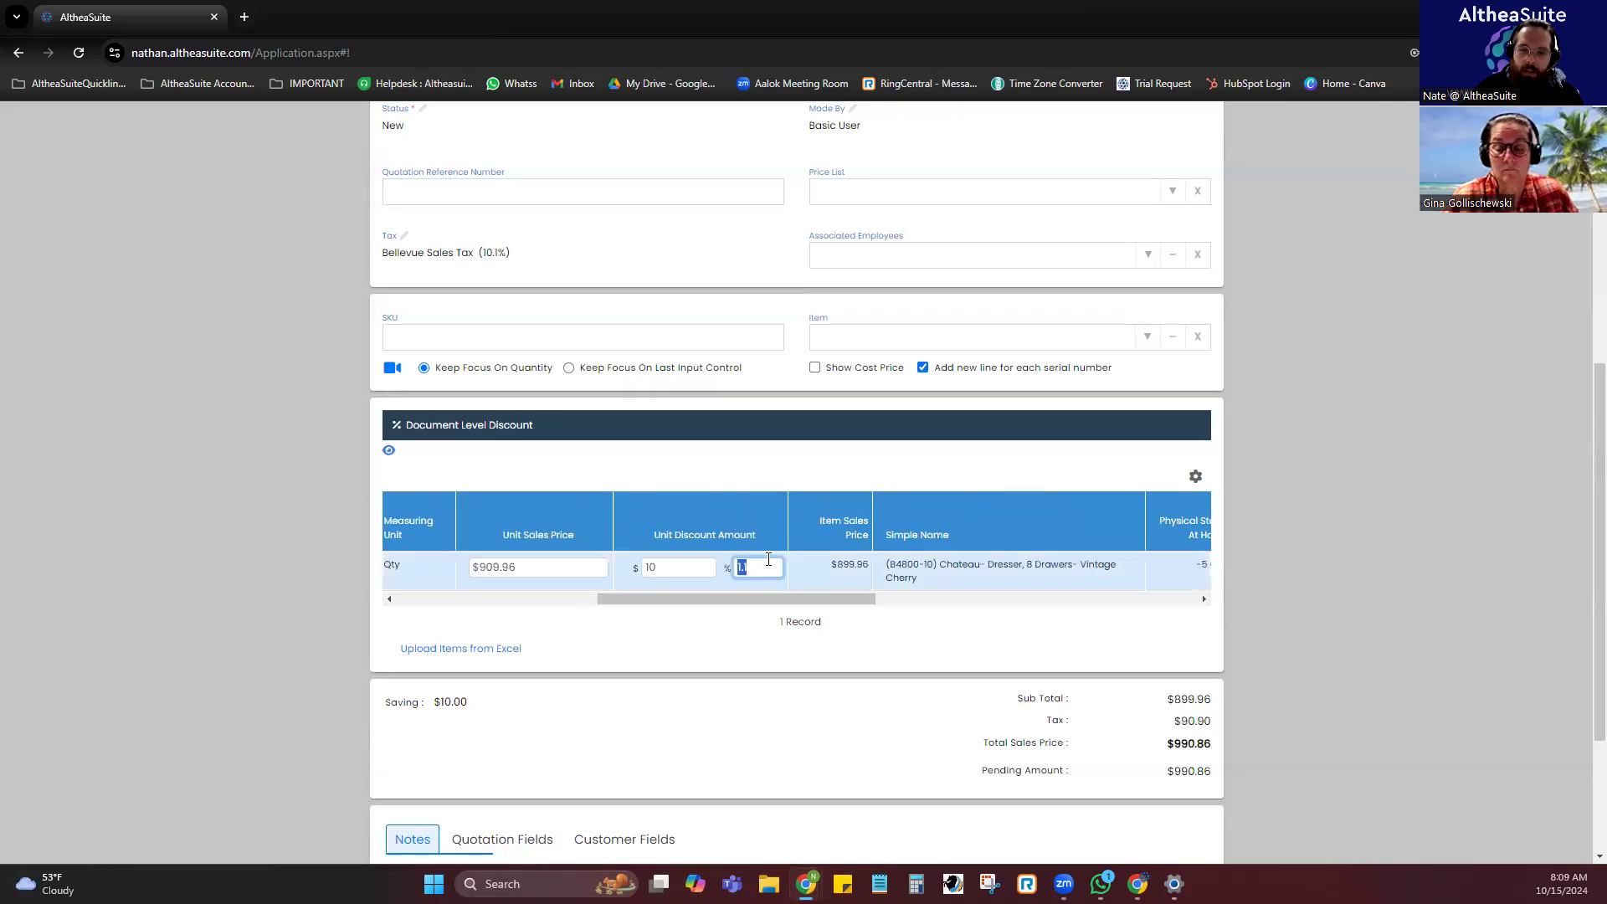
type("10")
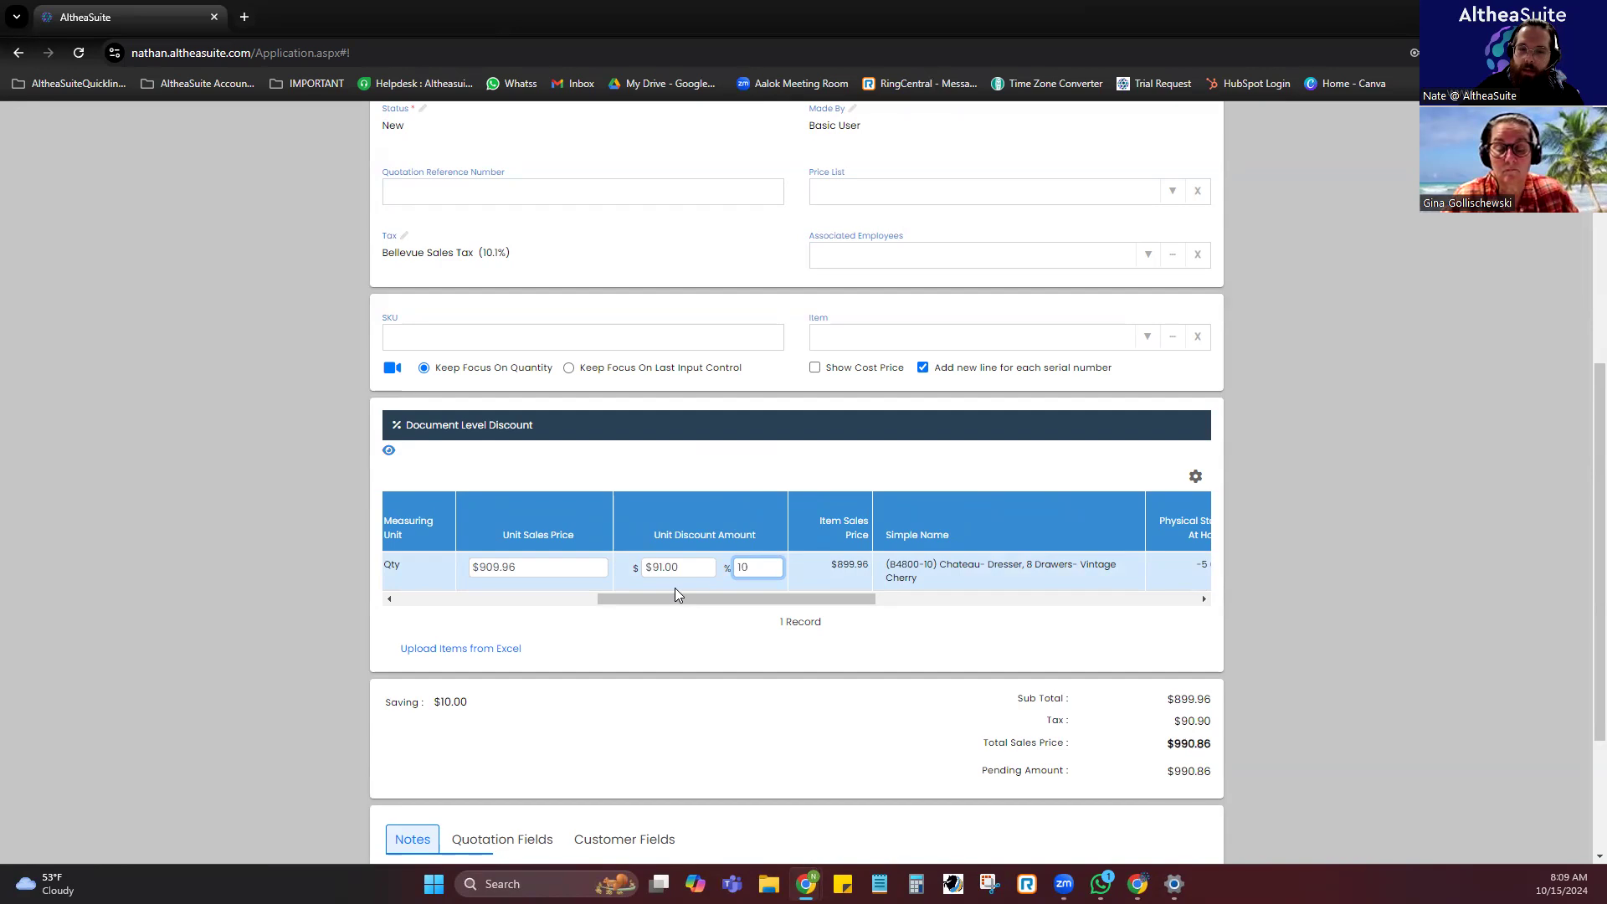
left_click(722, 639)
left_click(692, 428)
left_click(1011, 507)
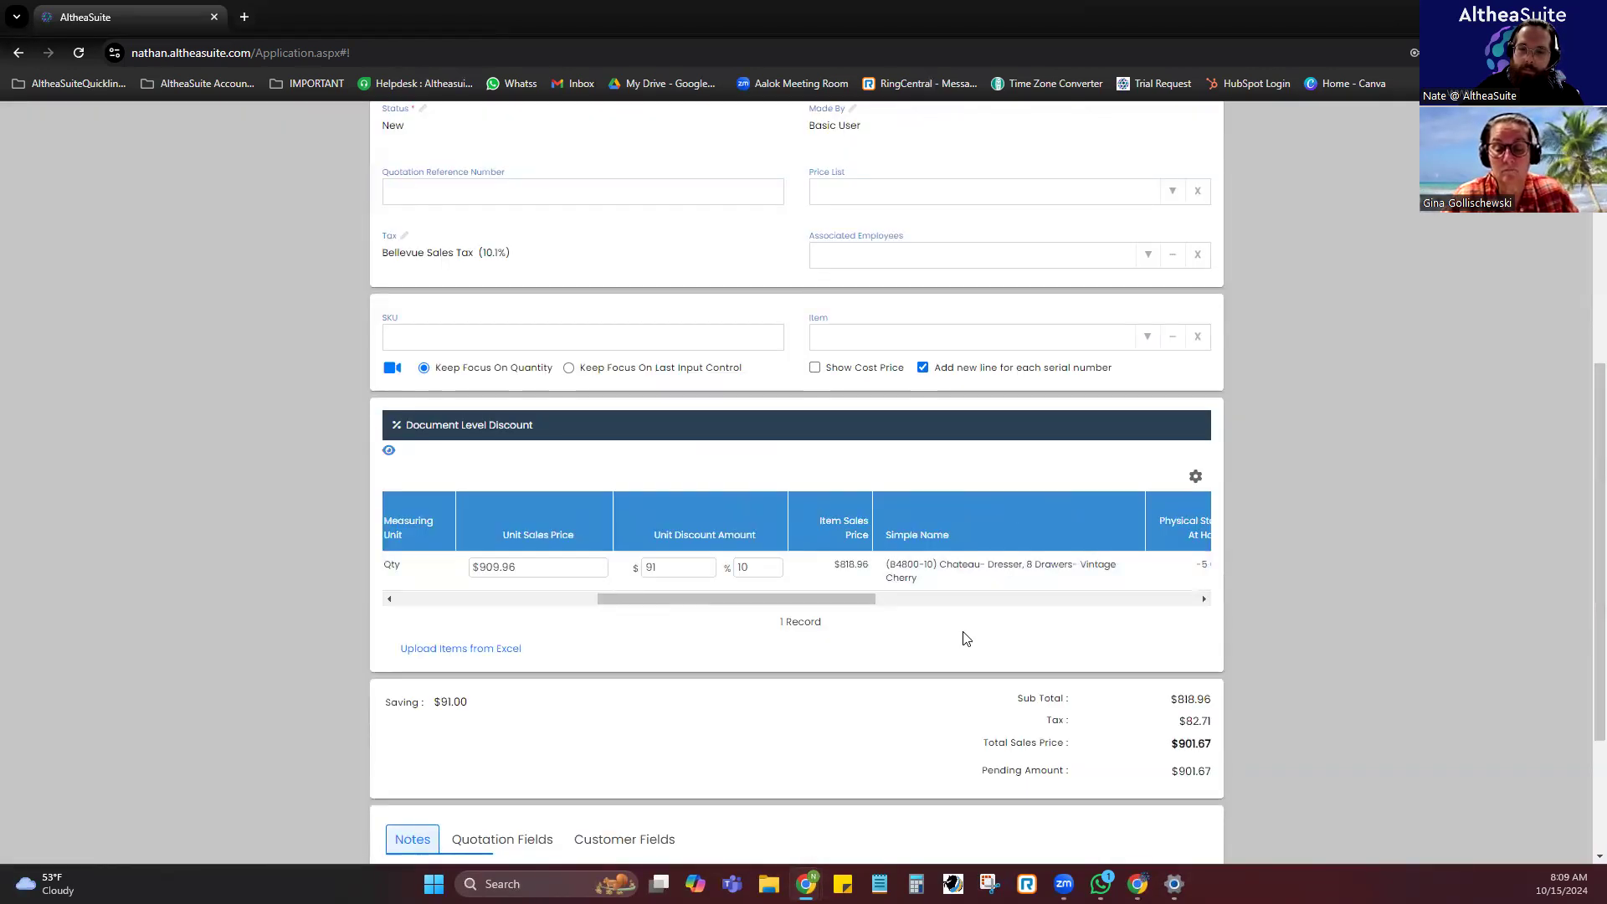
Examine the dresser's stock quantities in the line item and its stock details with pending POs, and close the details.
left_click_drag(860, 599, 1029, 604)
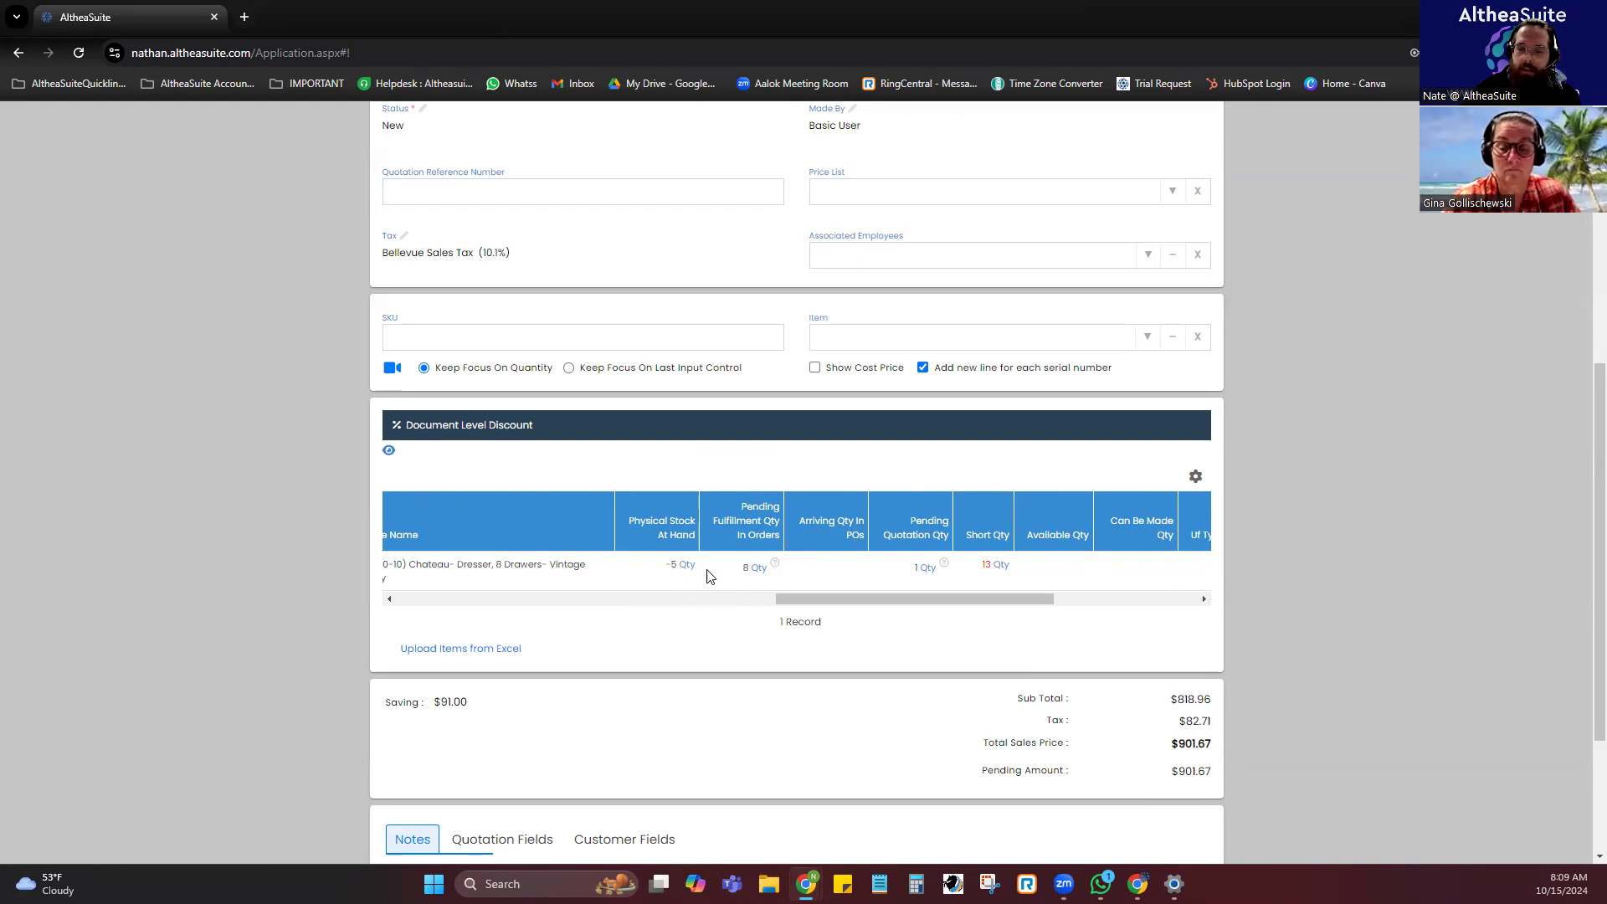
left_click_drag(841, 604, 433, 612)
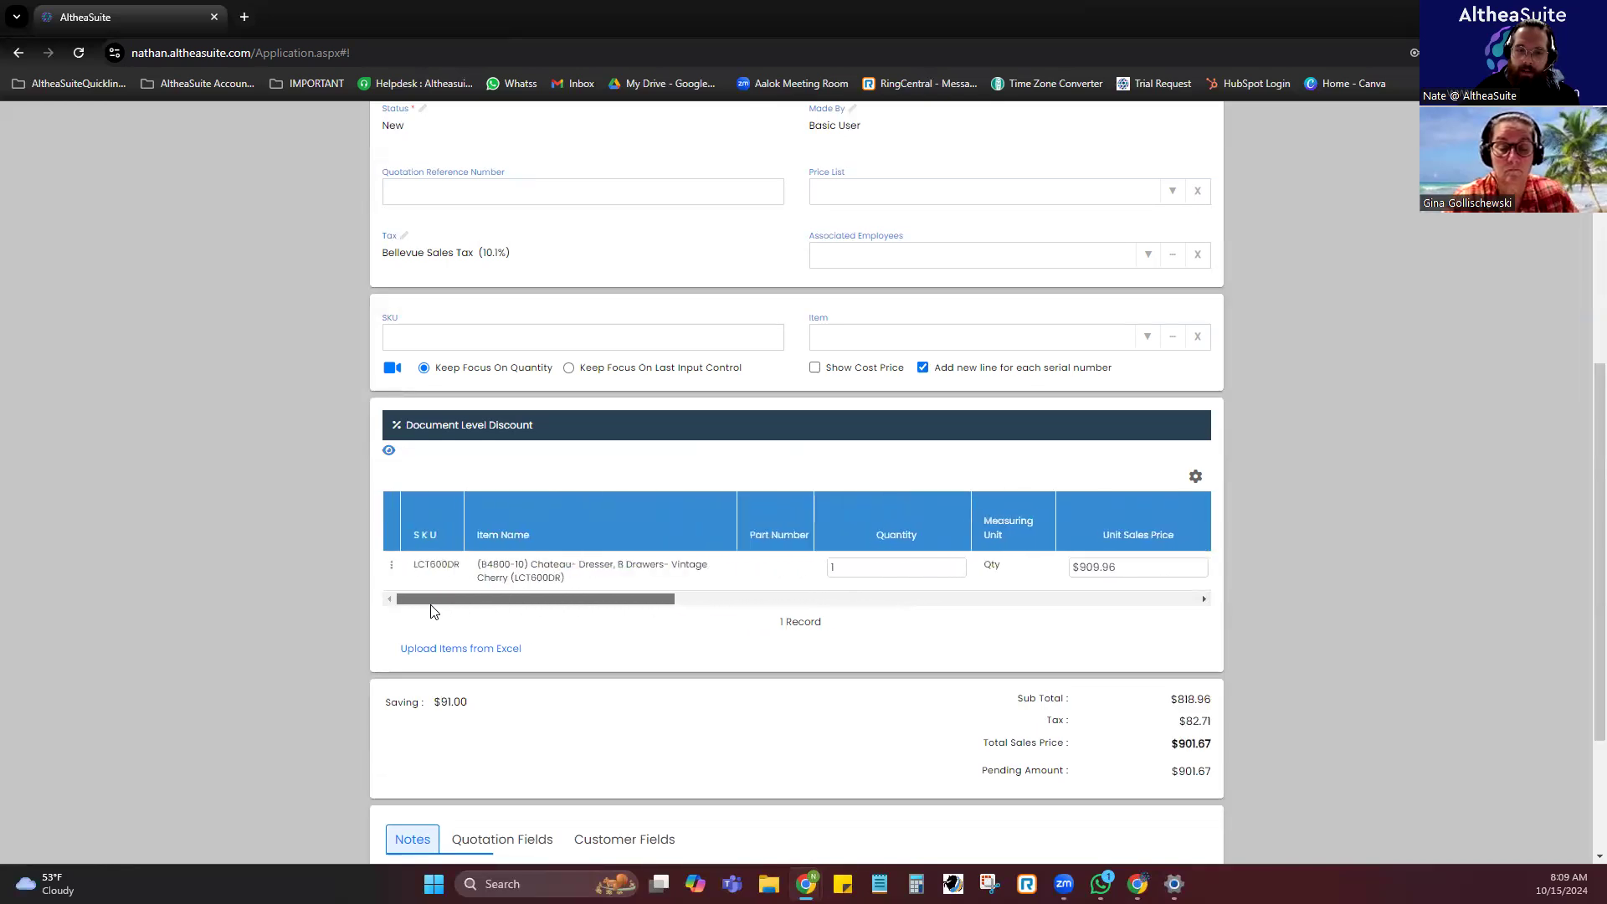
left_click(391, 567)
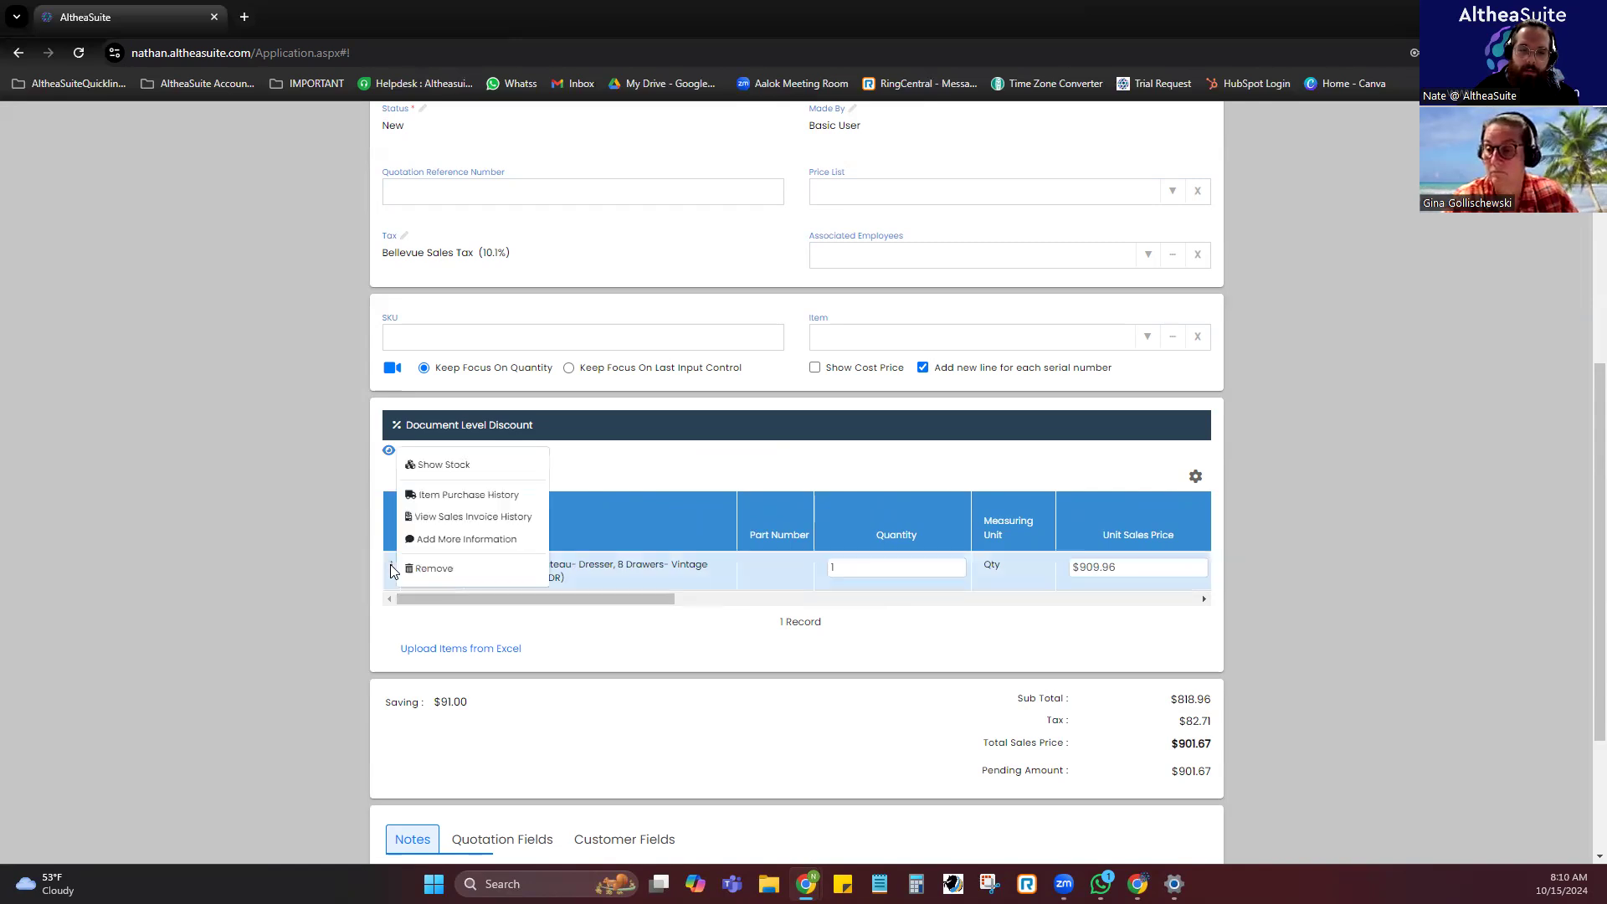
left_click(455, 470)
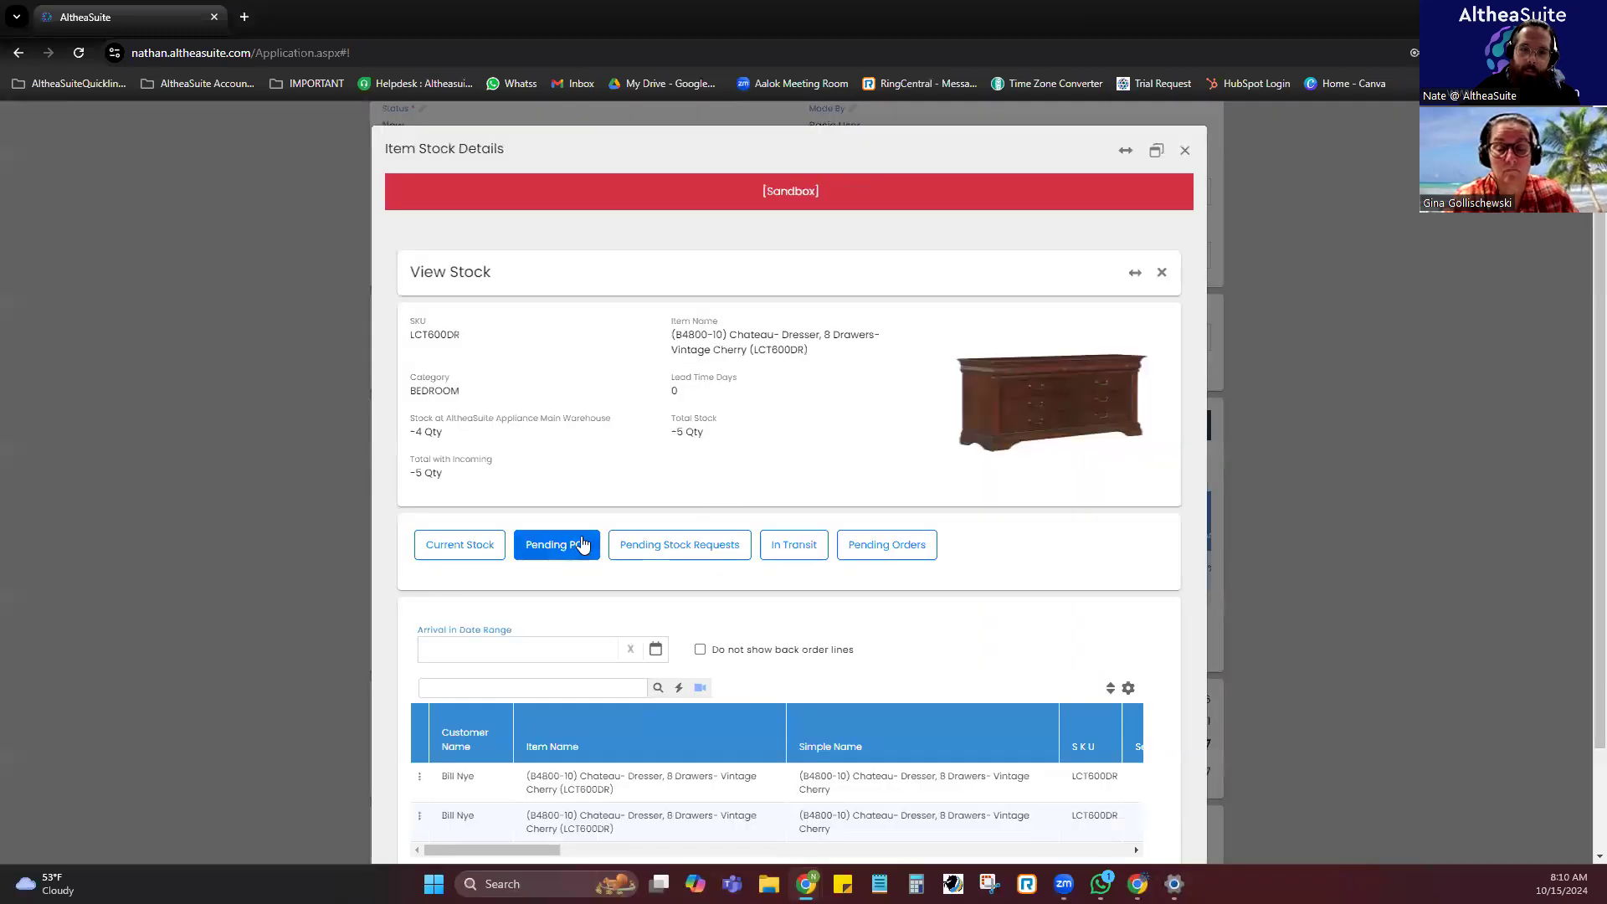
scroll(583, 544, "down", 2)
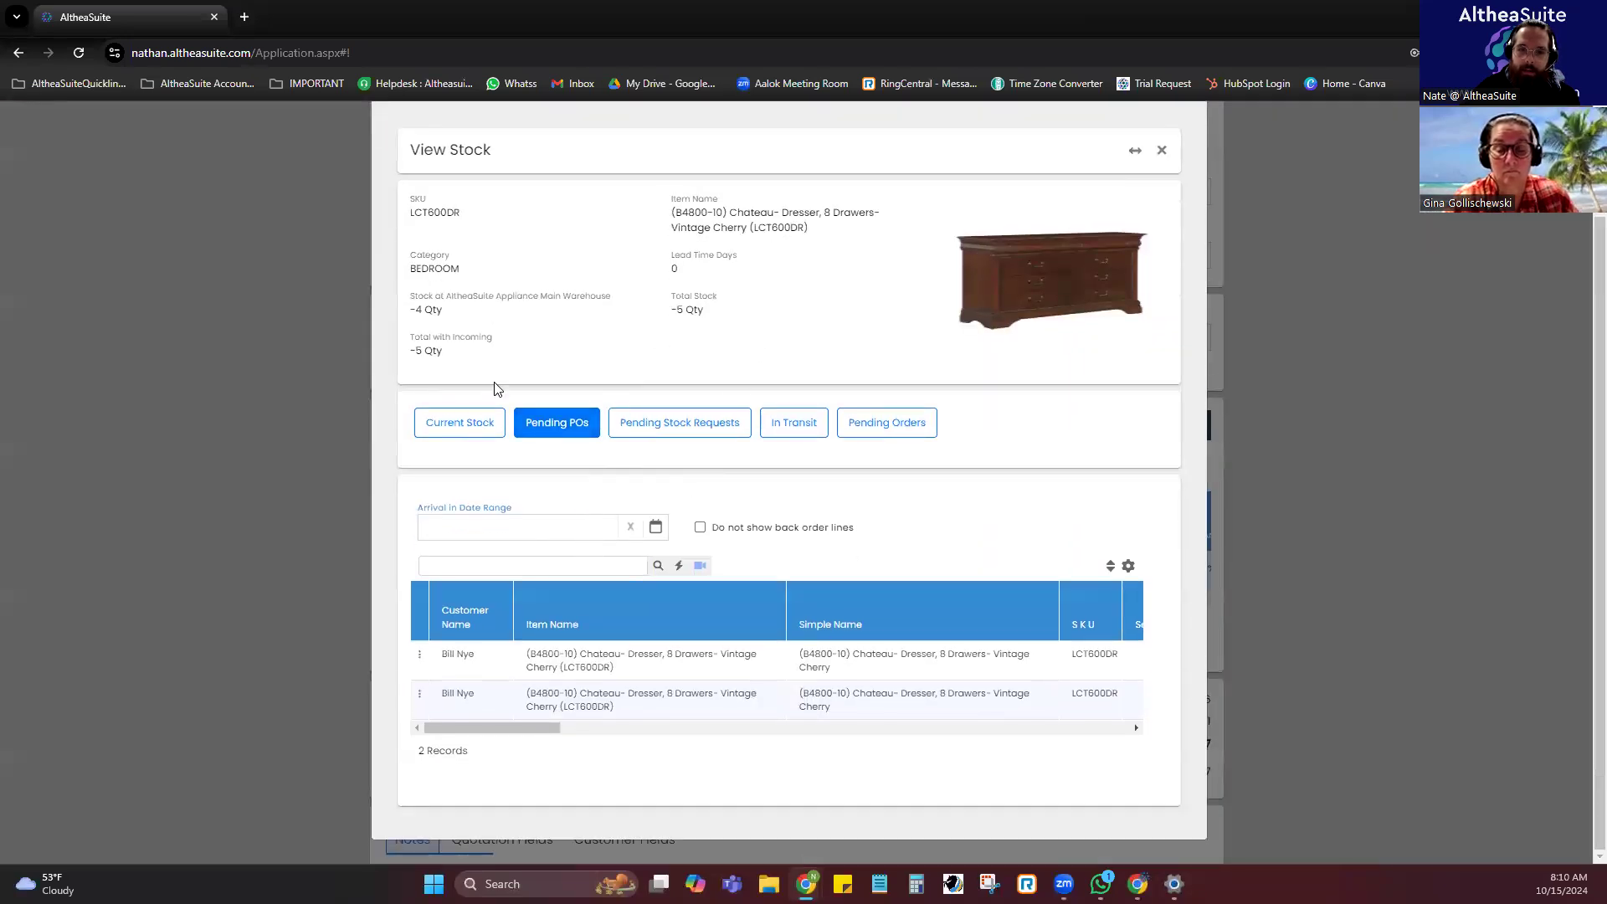
left_click_drag(540, 720, 501, 720)
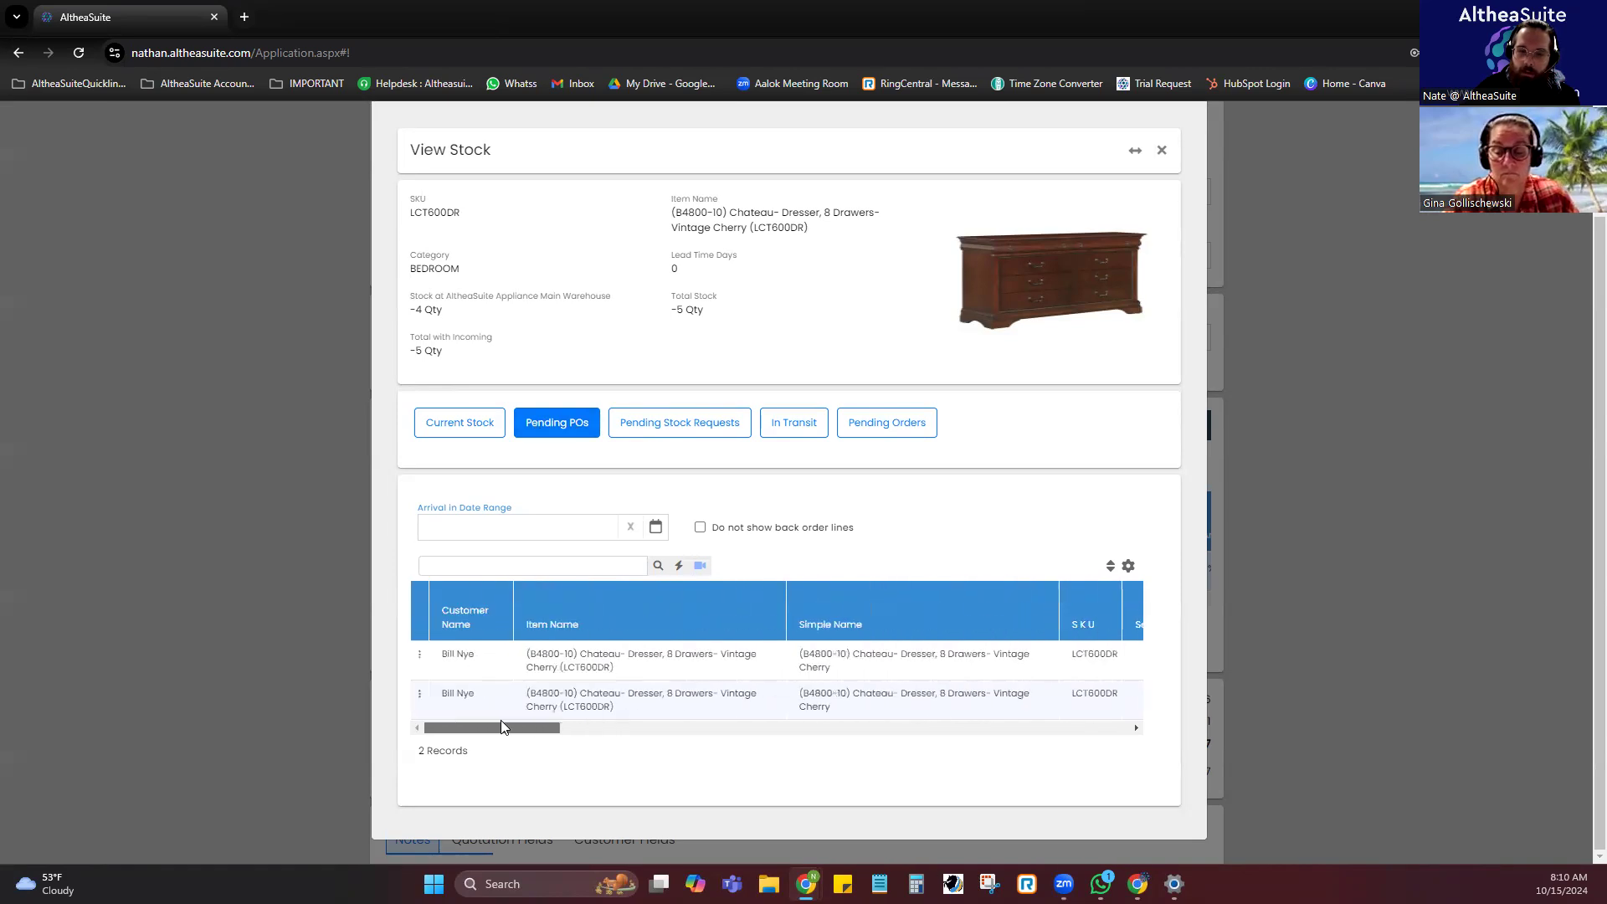
scroll(484, 437, "up", 2)
left_click(487, 542)
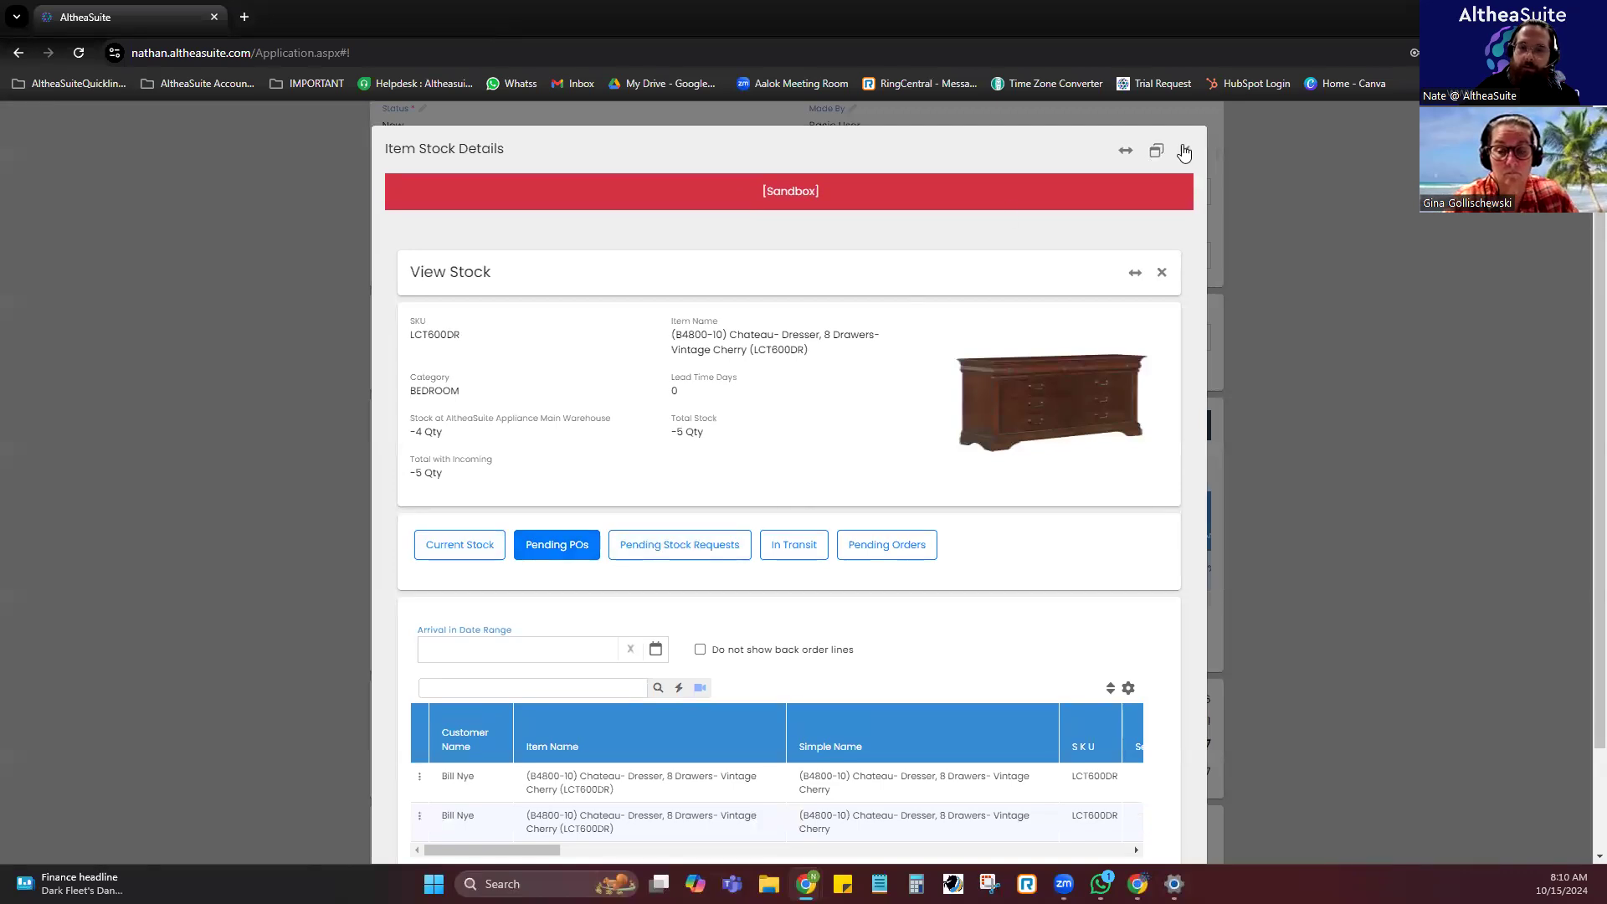
left_click(1185, 150)
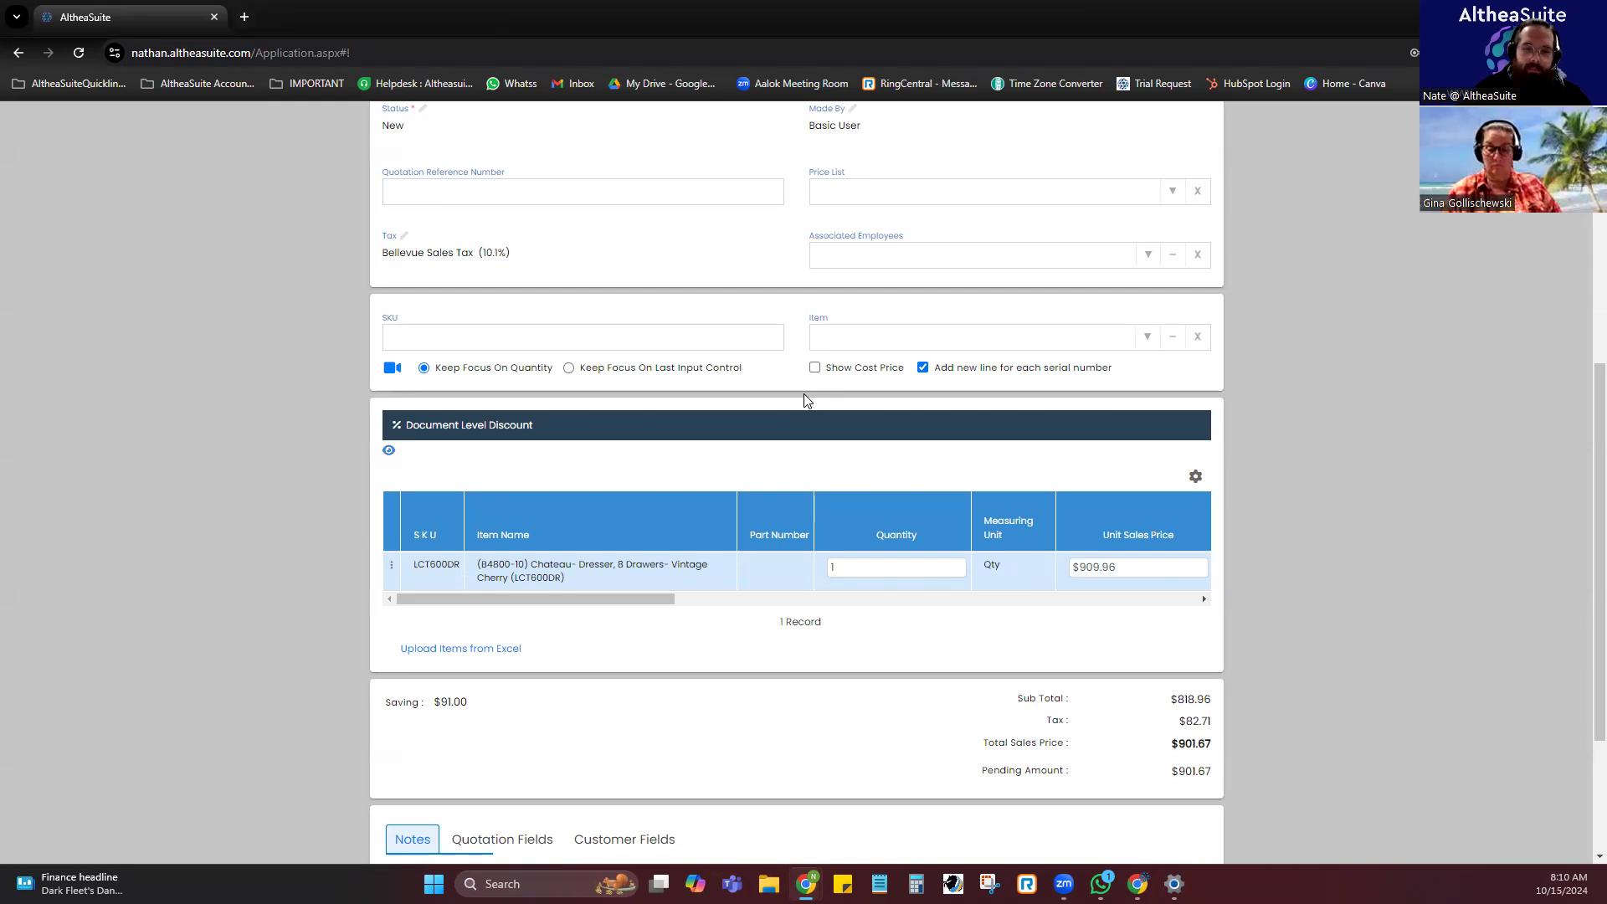
Review the discount and the saving amount on the quotation, and create the quotation.
scroll(643, 621, "down", 2)
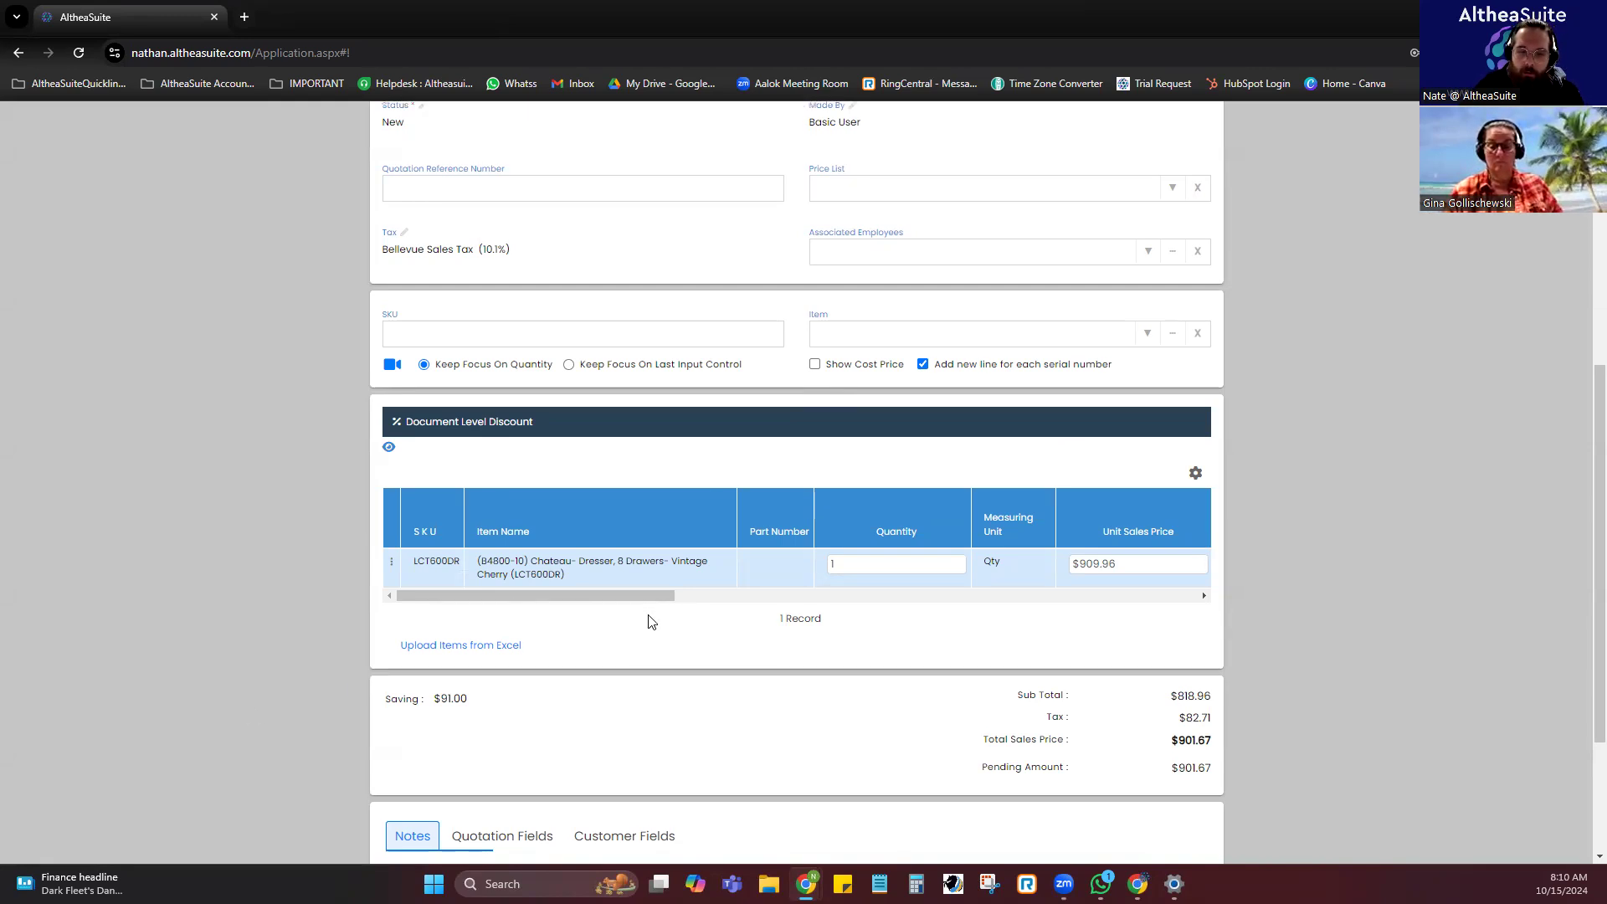
left_click_drag(626, 432, 743, 432)
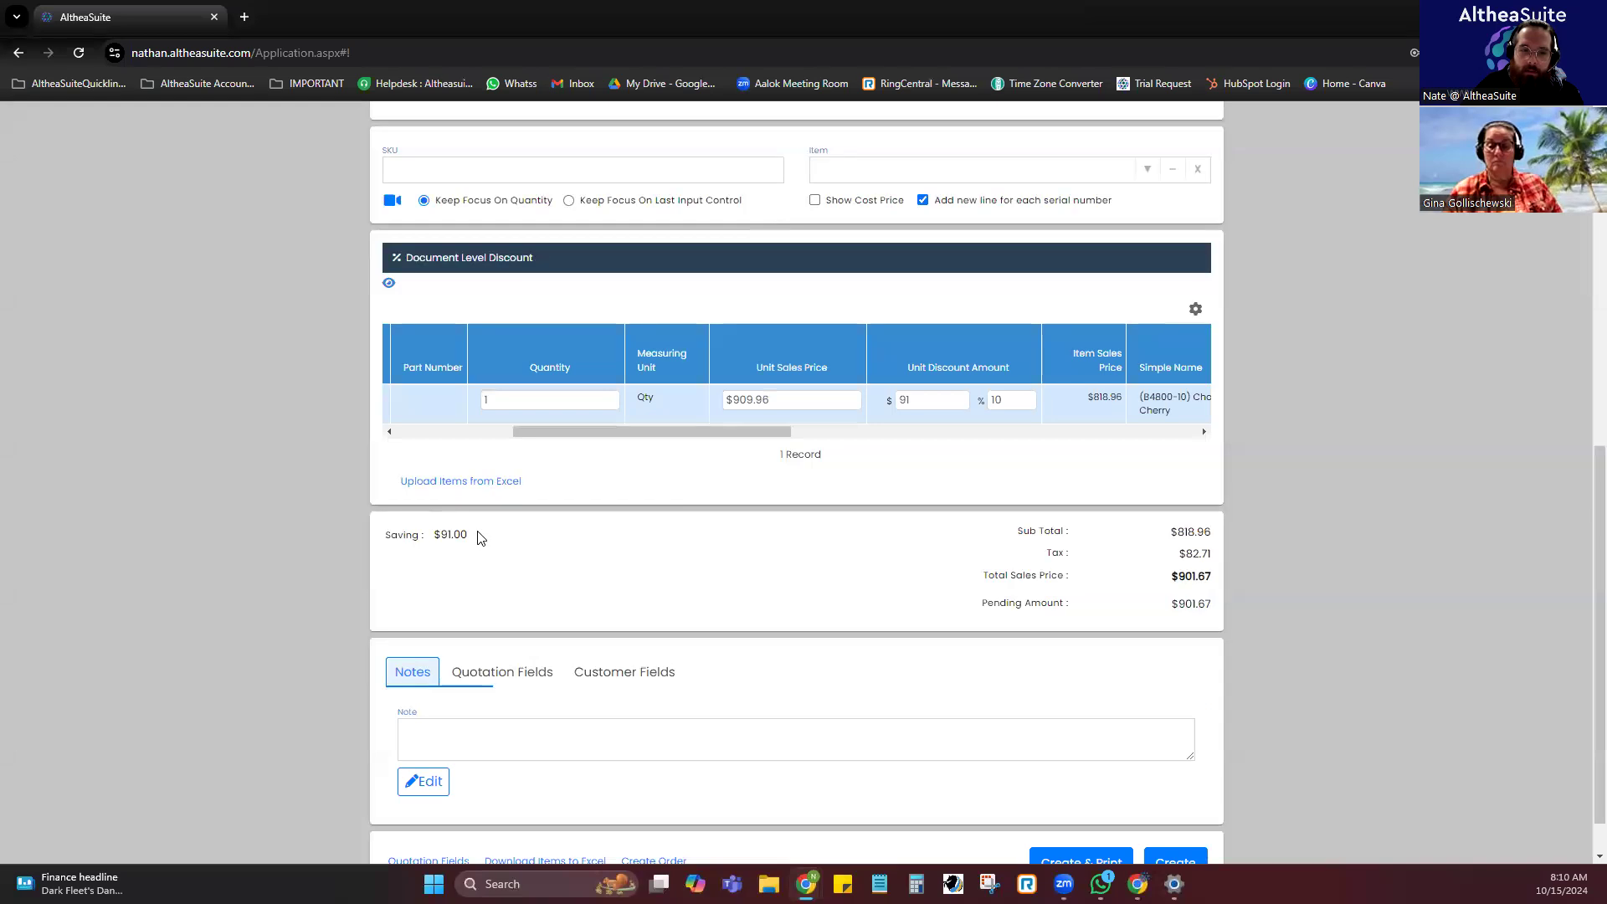
left_click_drag(481, 536, 387, 548)
left_click(493, 551)
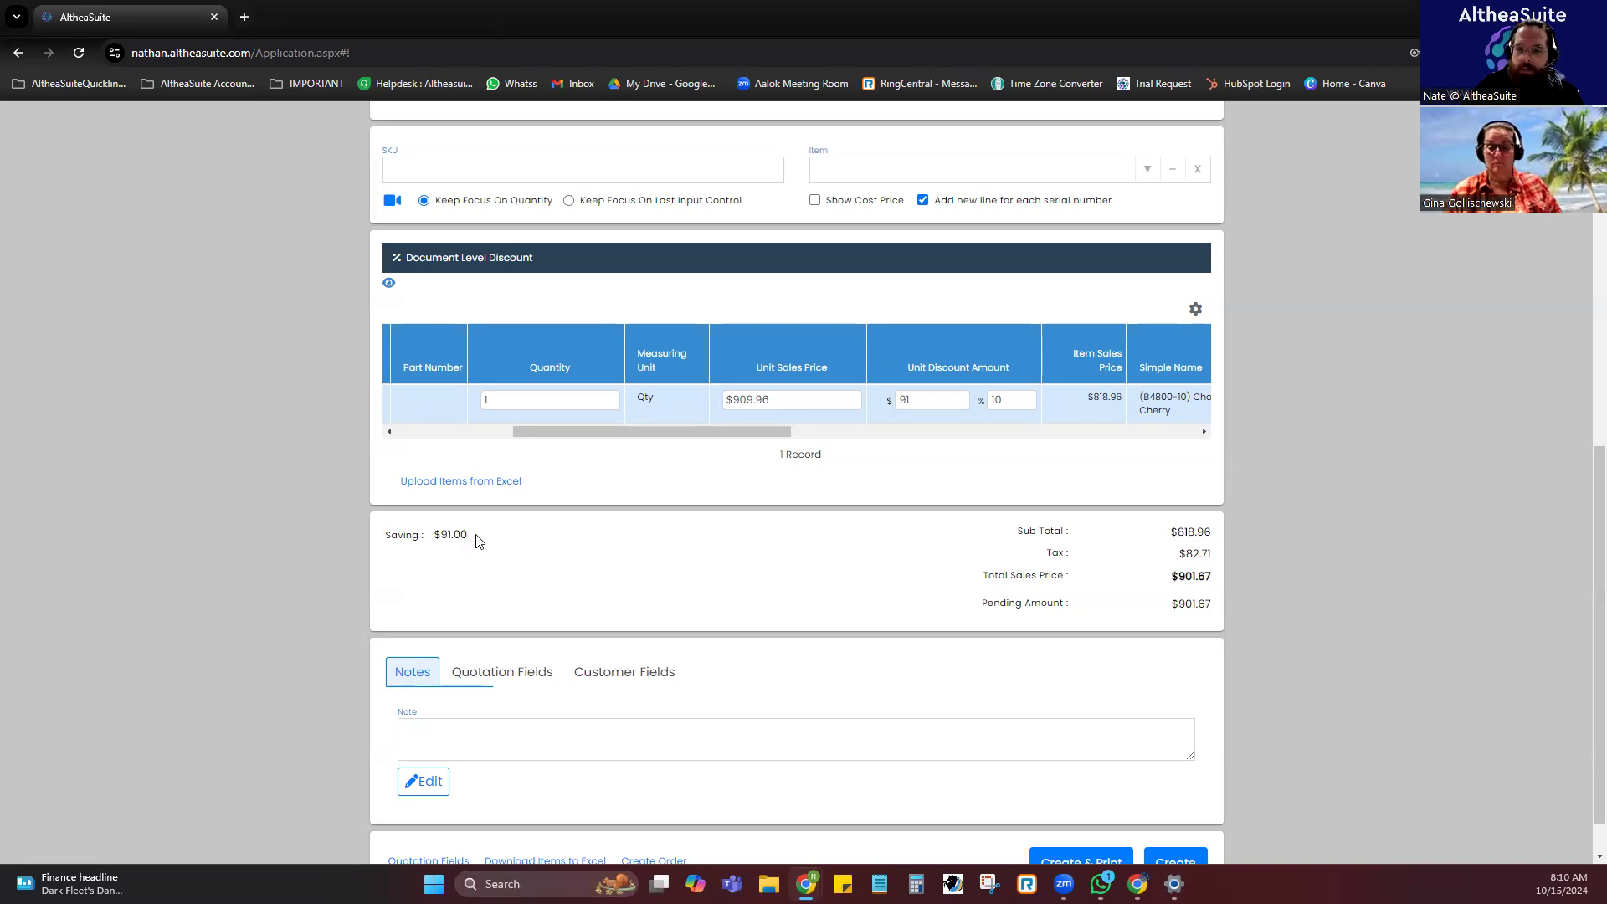
scroll(829, 567, "down", 1)
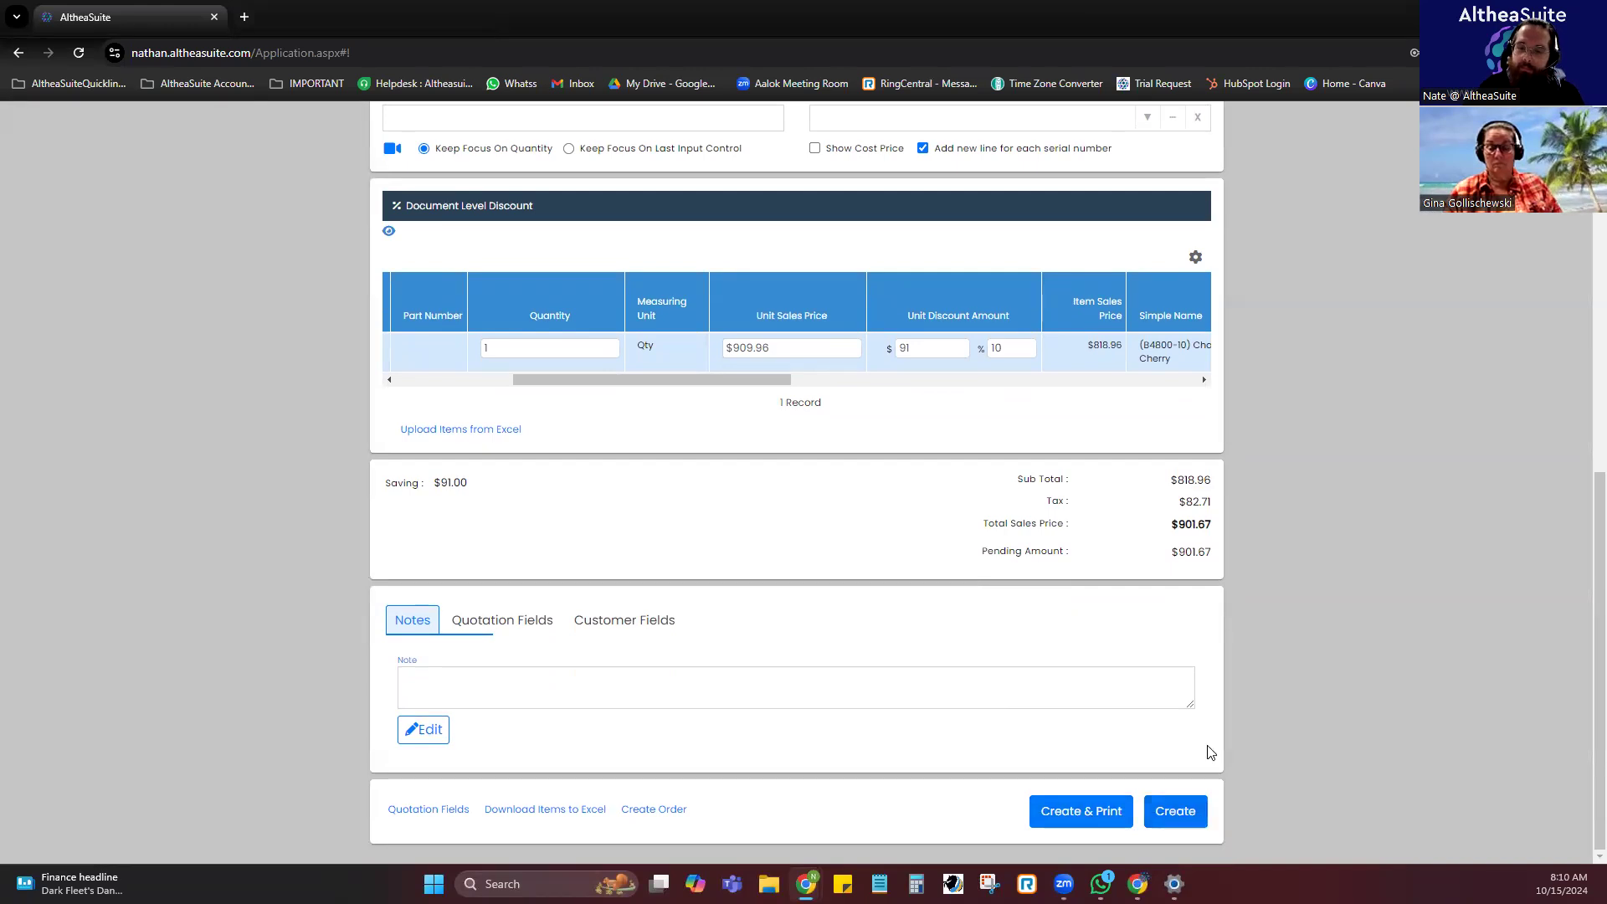
left_click(1165, 814)
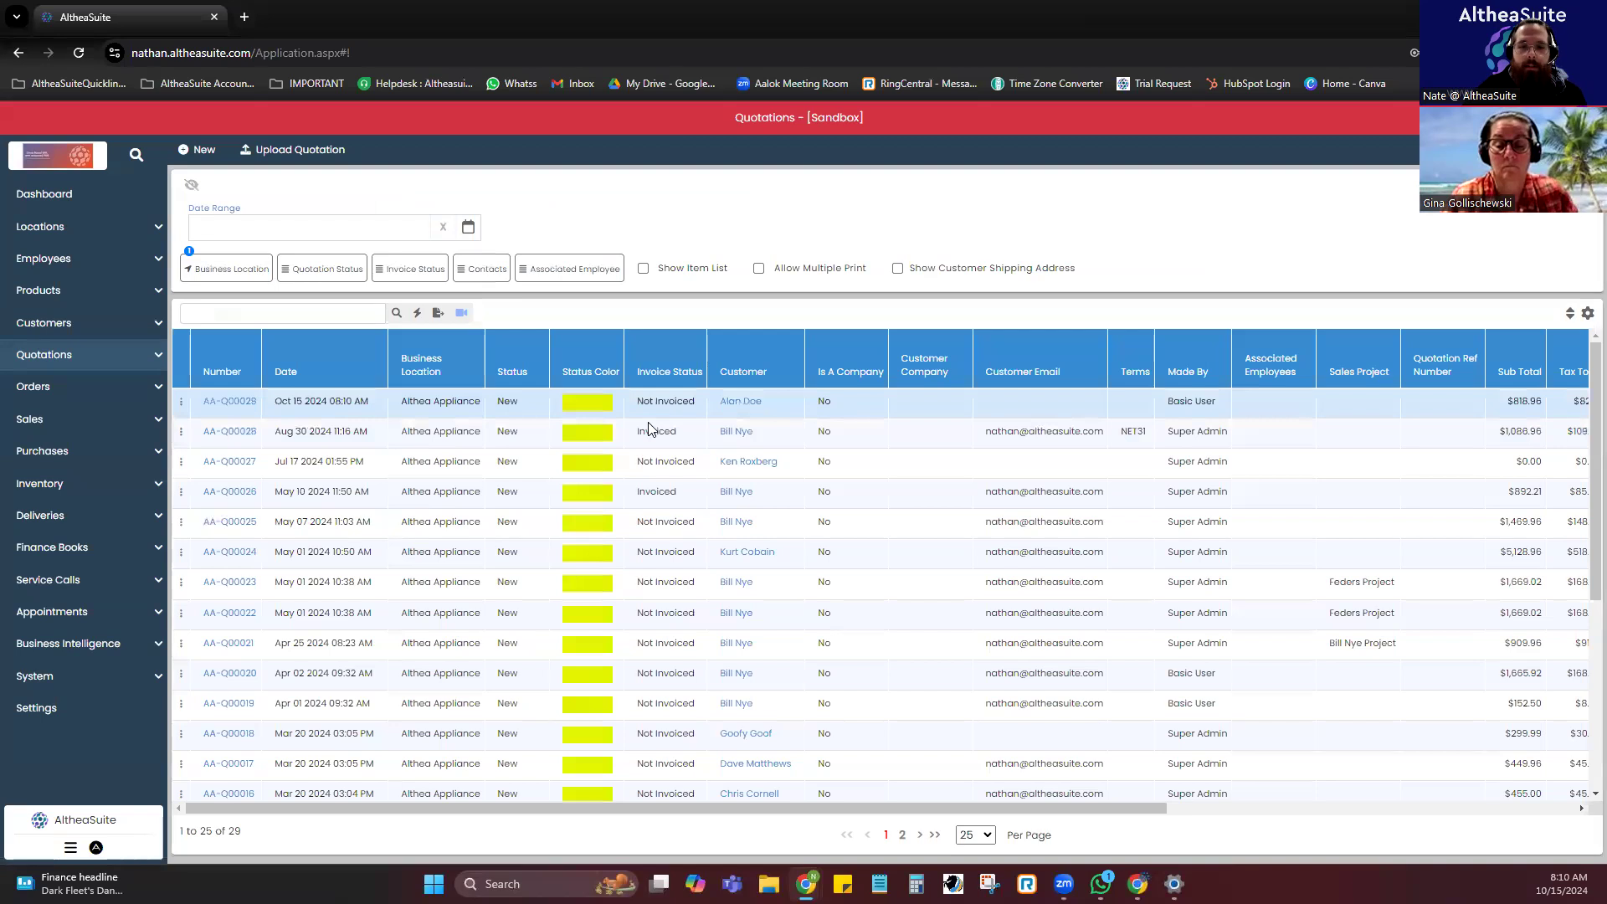
Create a sales invoice from the newly created quotation, agreeing to add the dresser despite the insufficient stock.
left_click(182, 403)
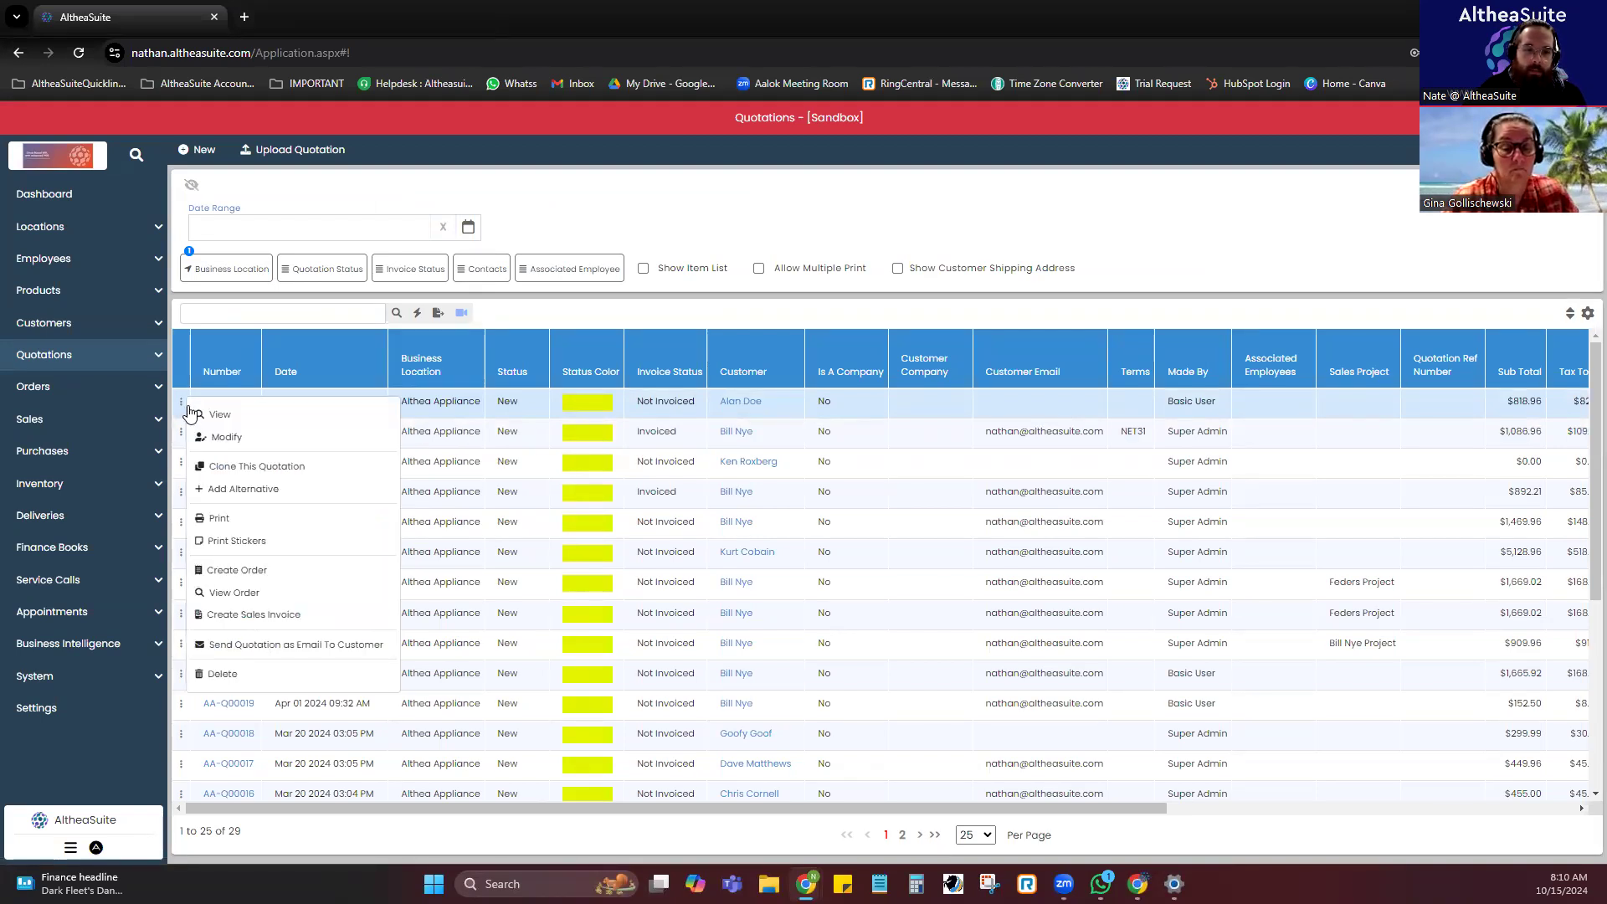
left_click(288, 622)
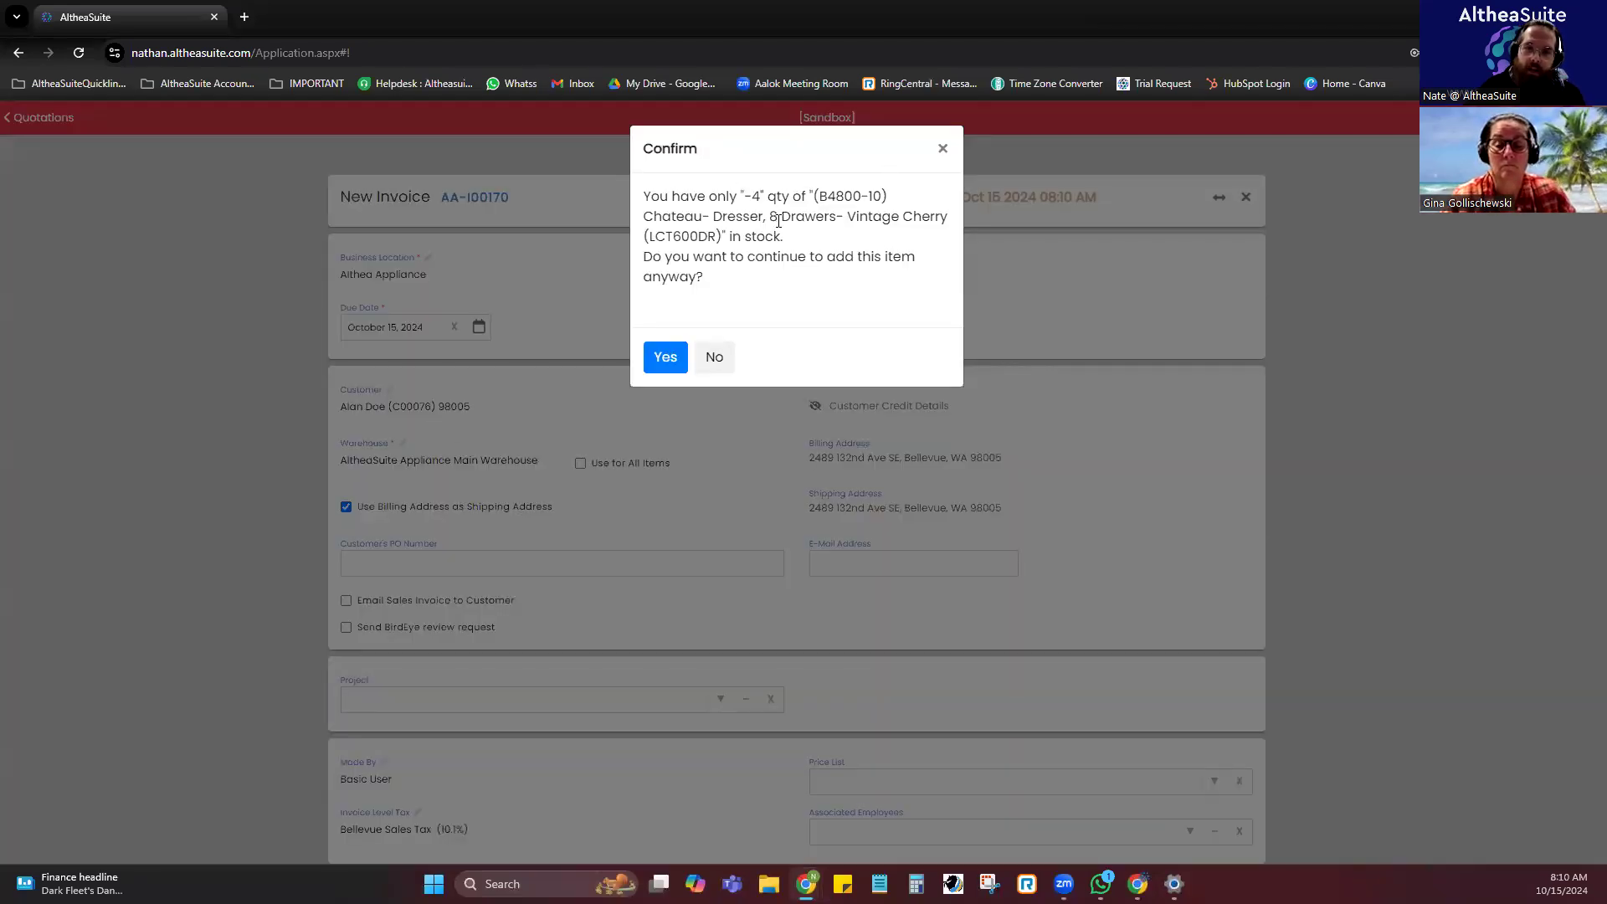
left_click_drag(740, 196, 791, 199)
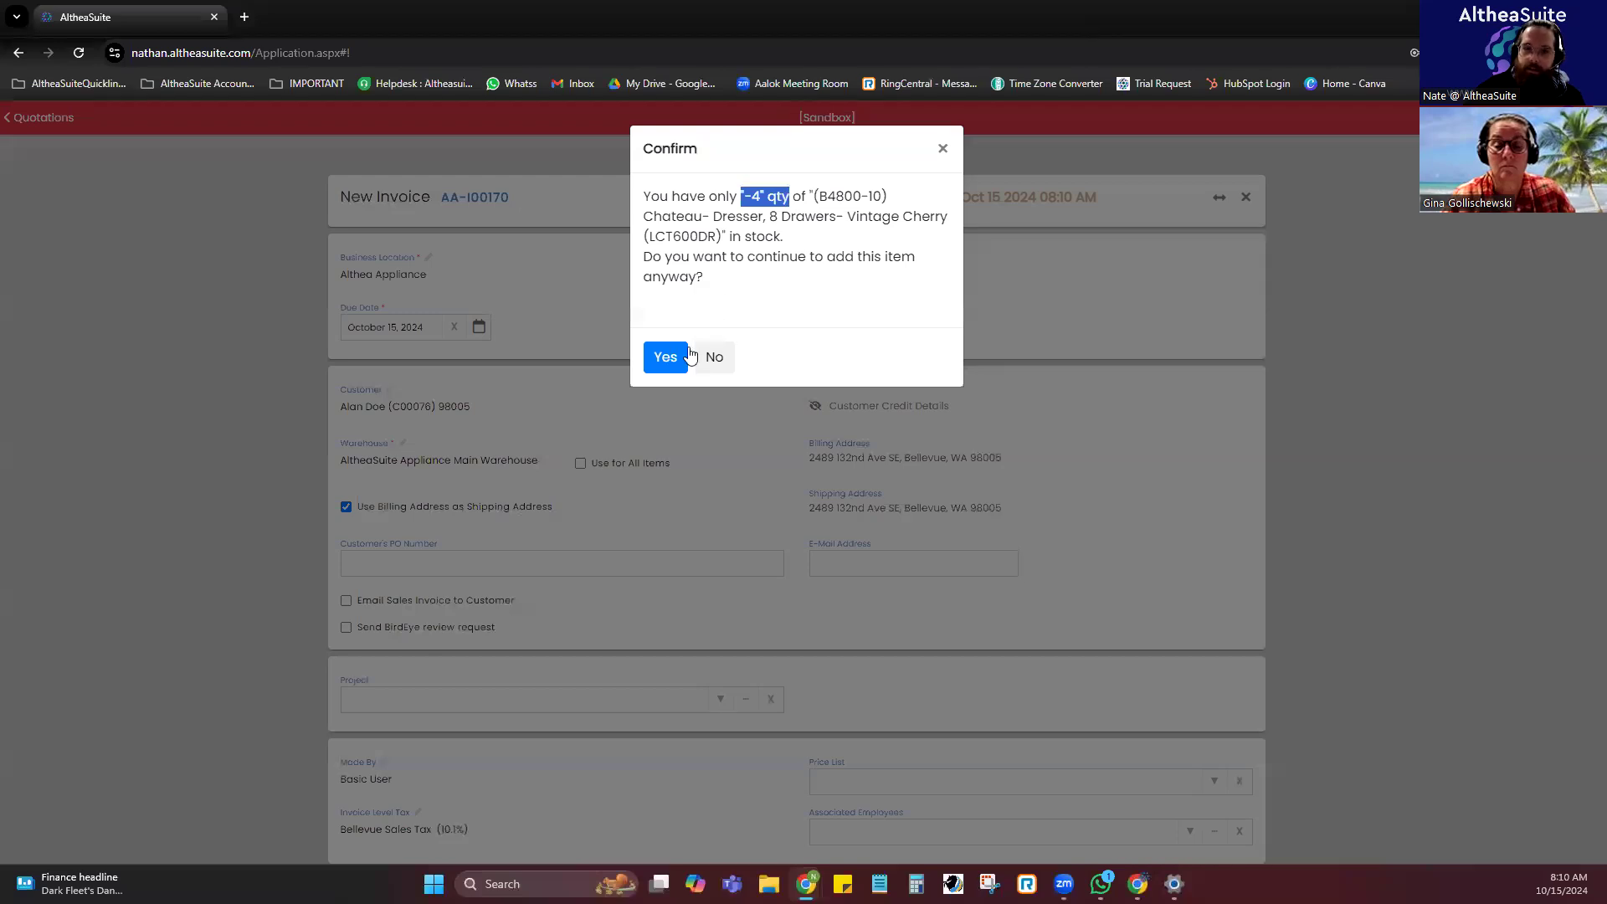
left_click(761, 249)
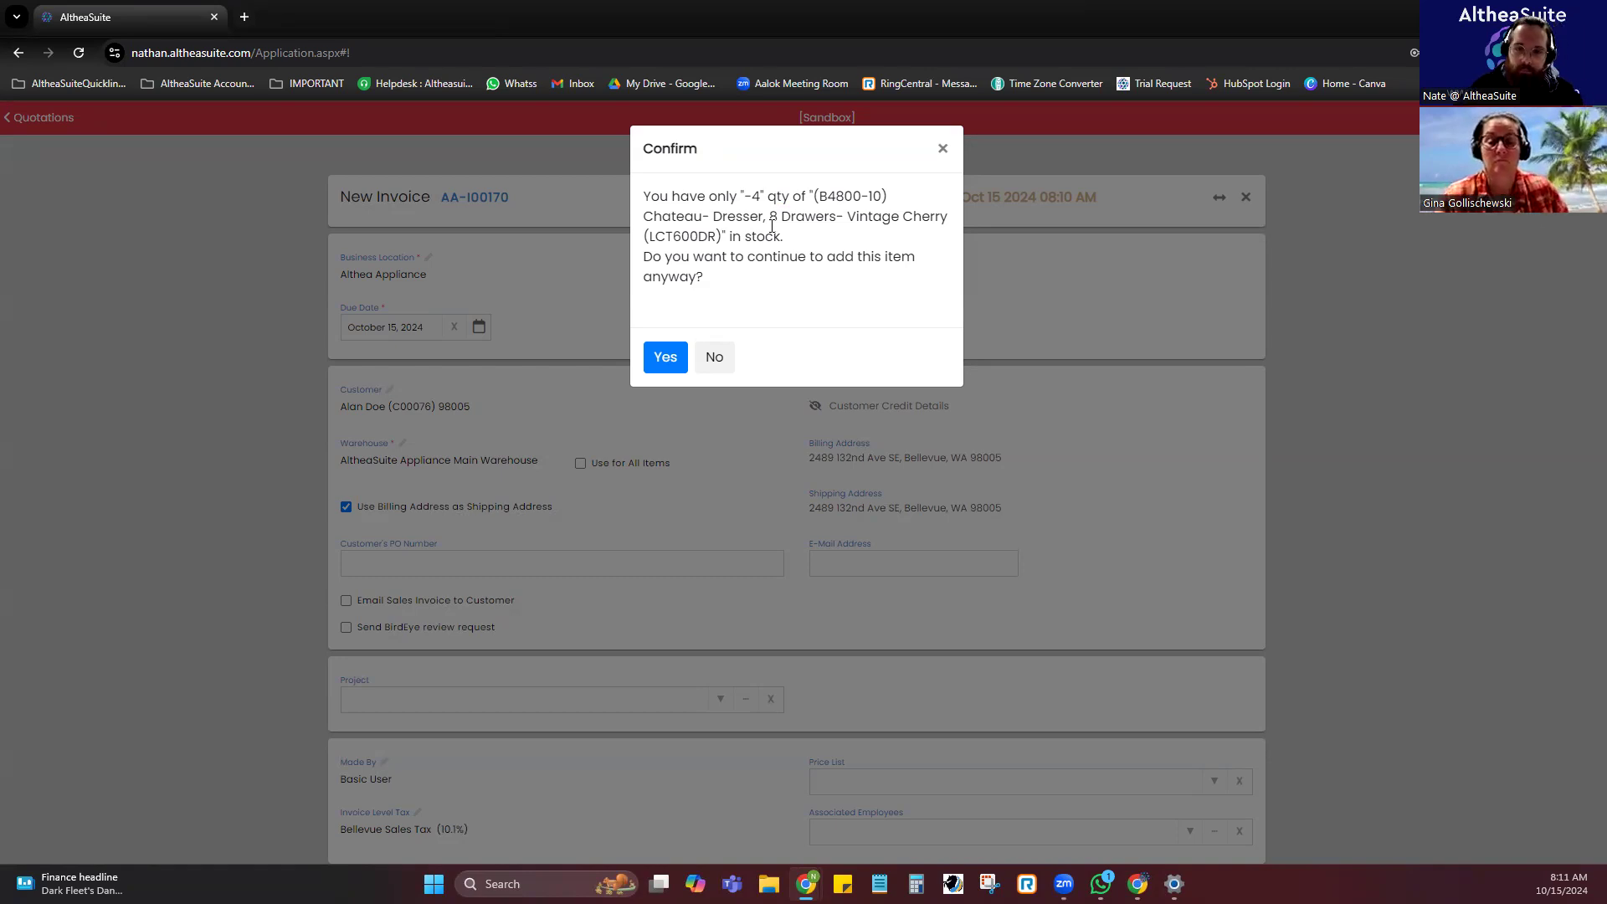
left_click(666, 367)
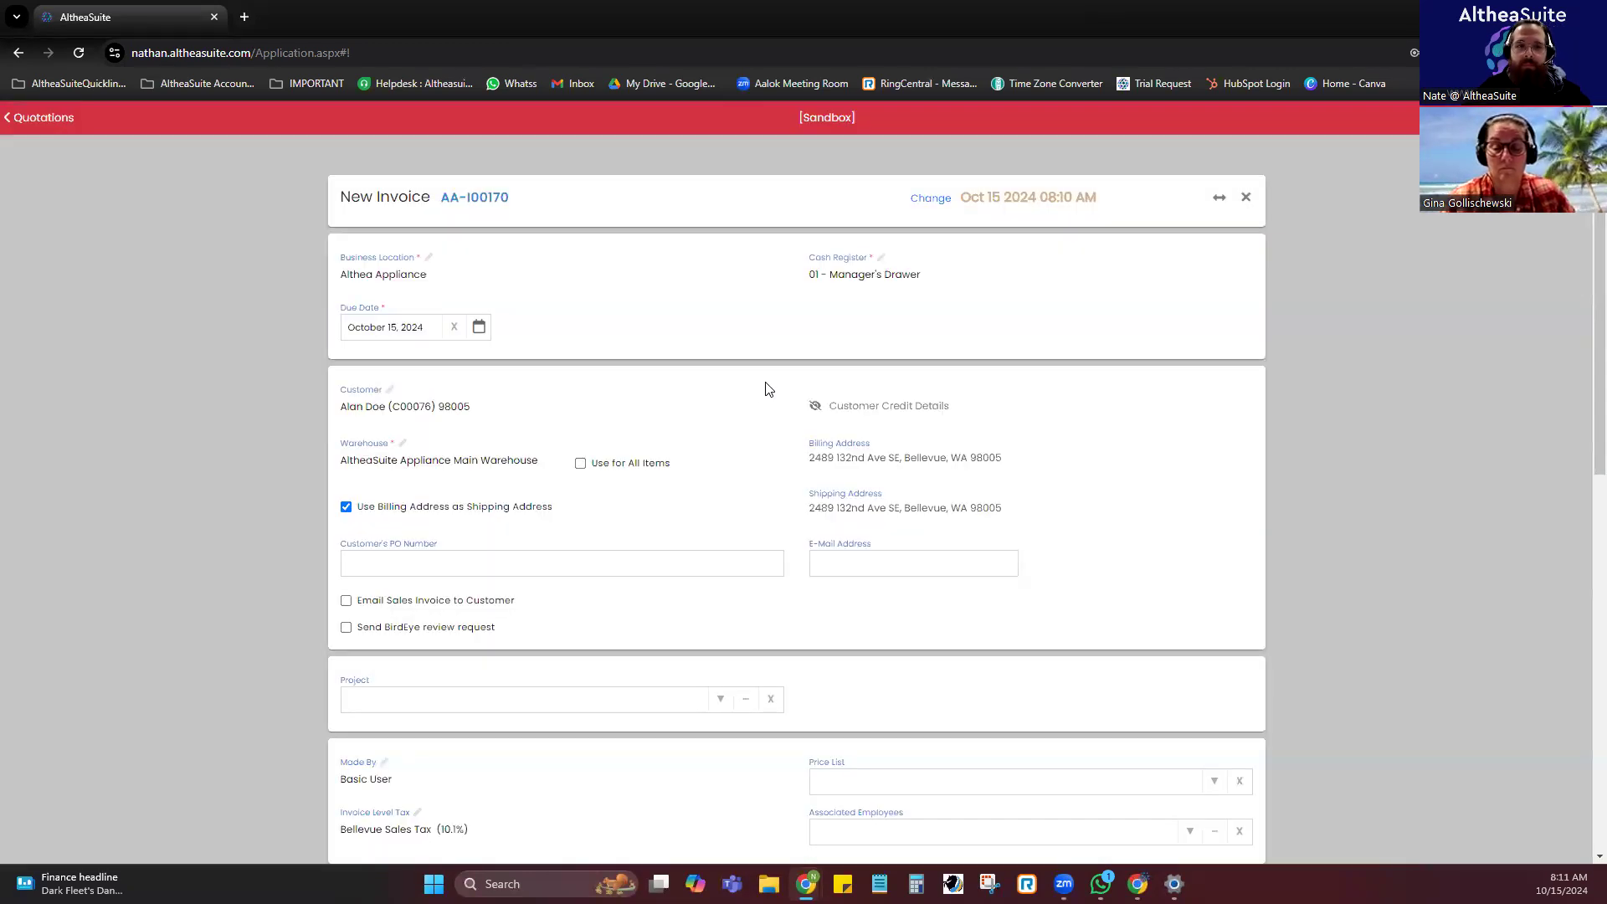
Set the invoice's due date to October 29, 2024 and apply the due fulfillment date to all items.
left_click(403, 332)
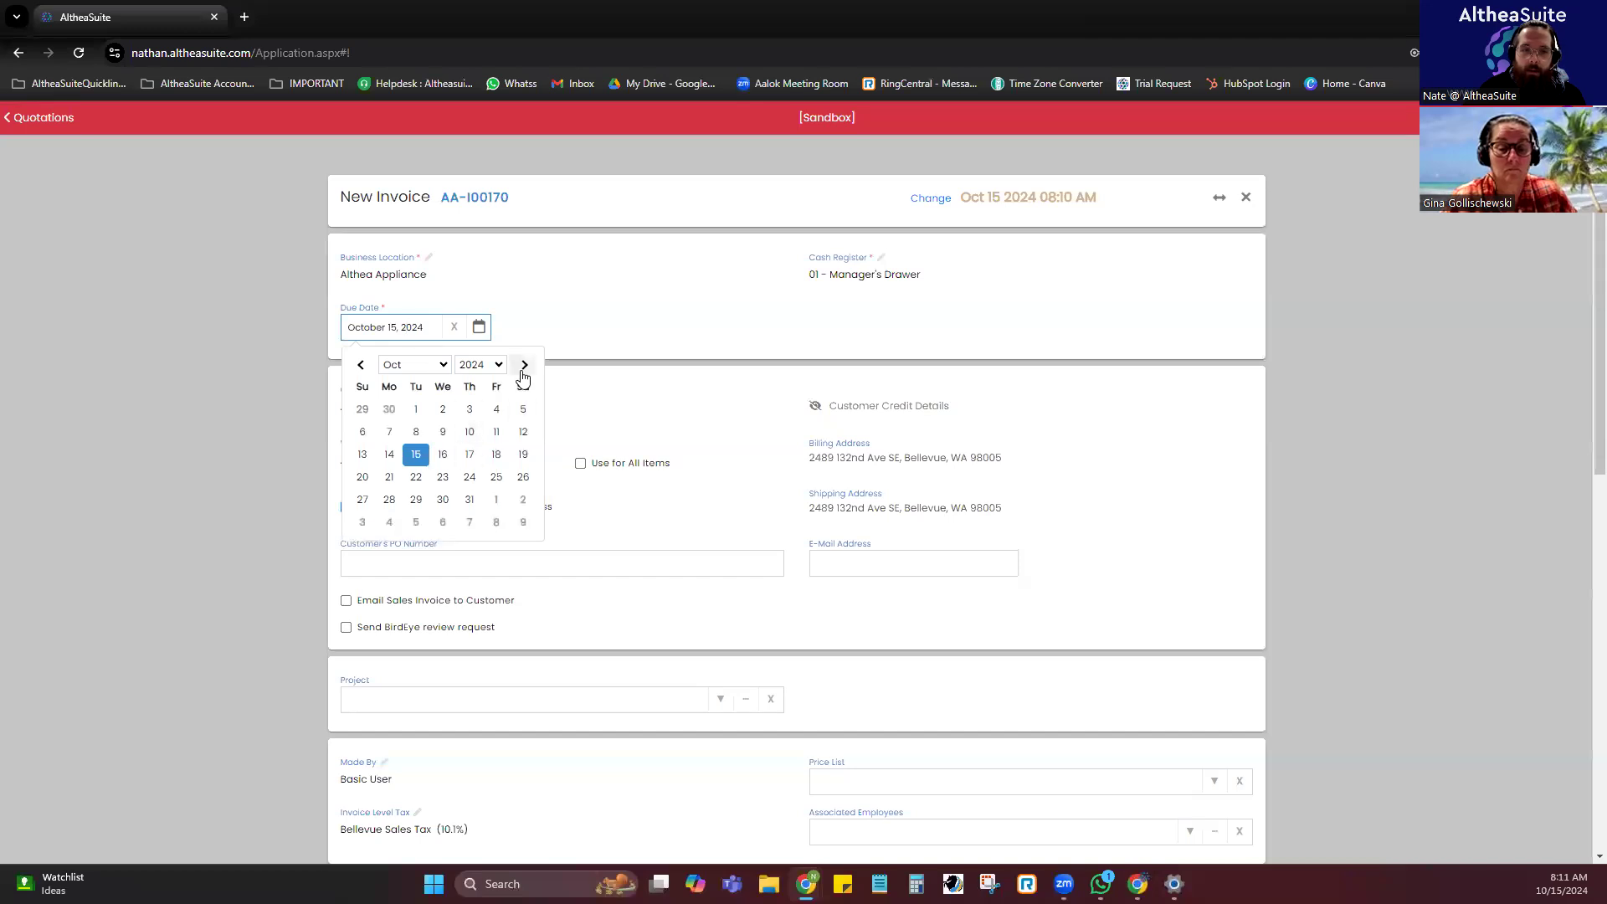
left_click(421, 505)
left_click(626, 245)
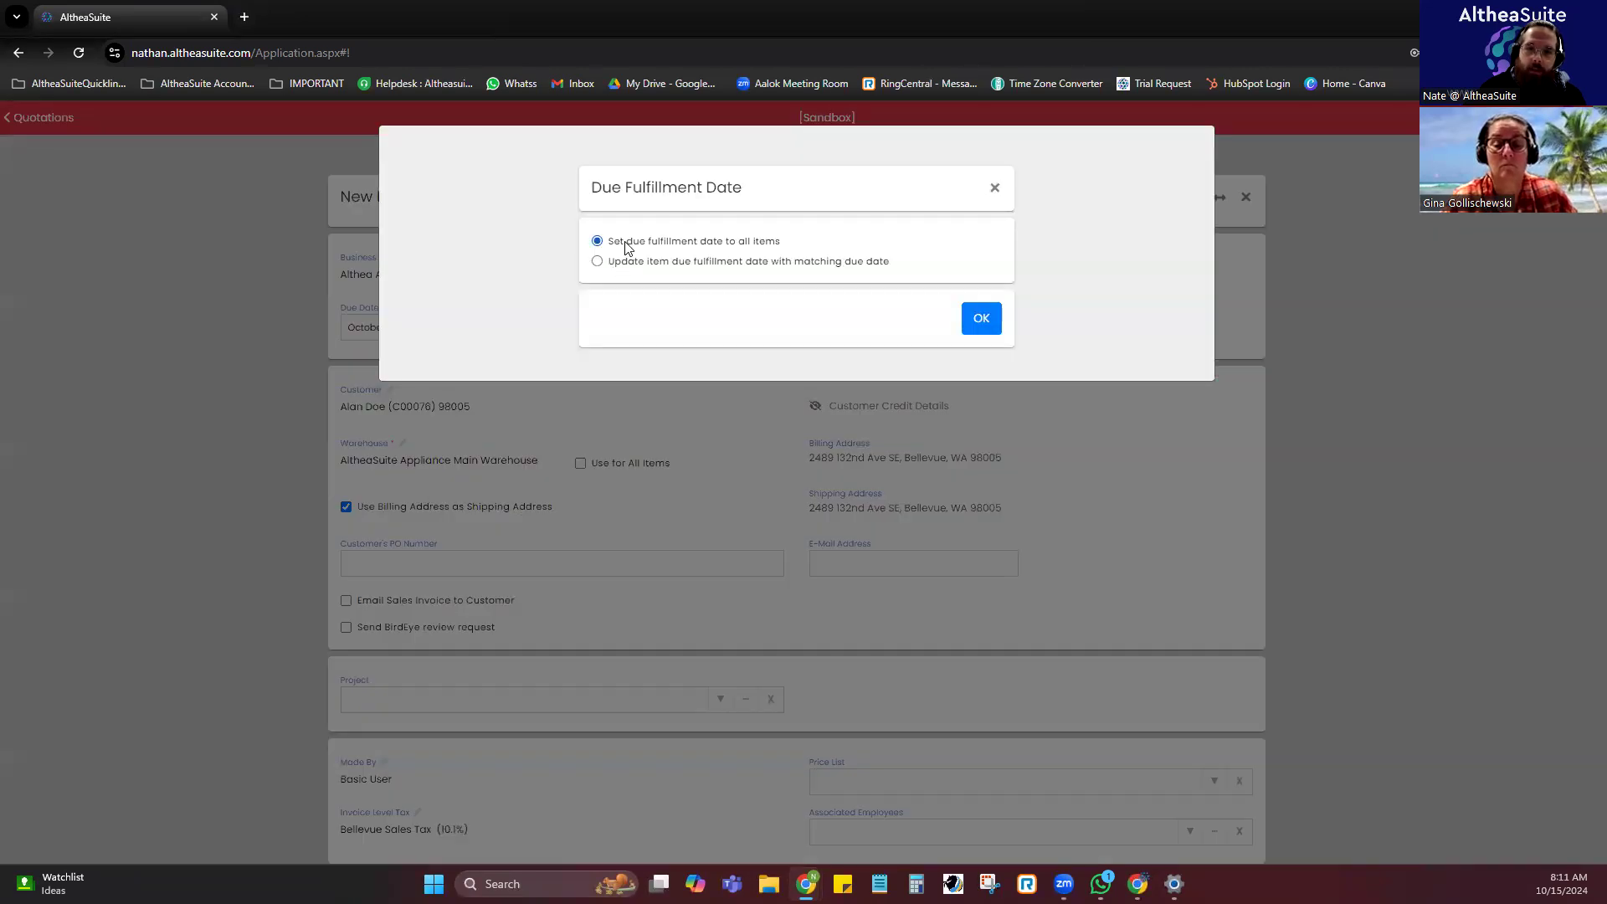
left_click(976, 317)
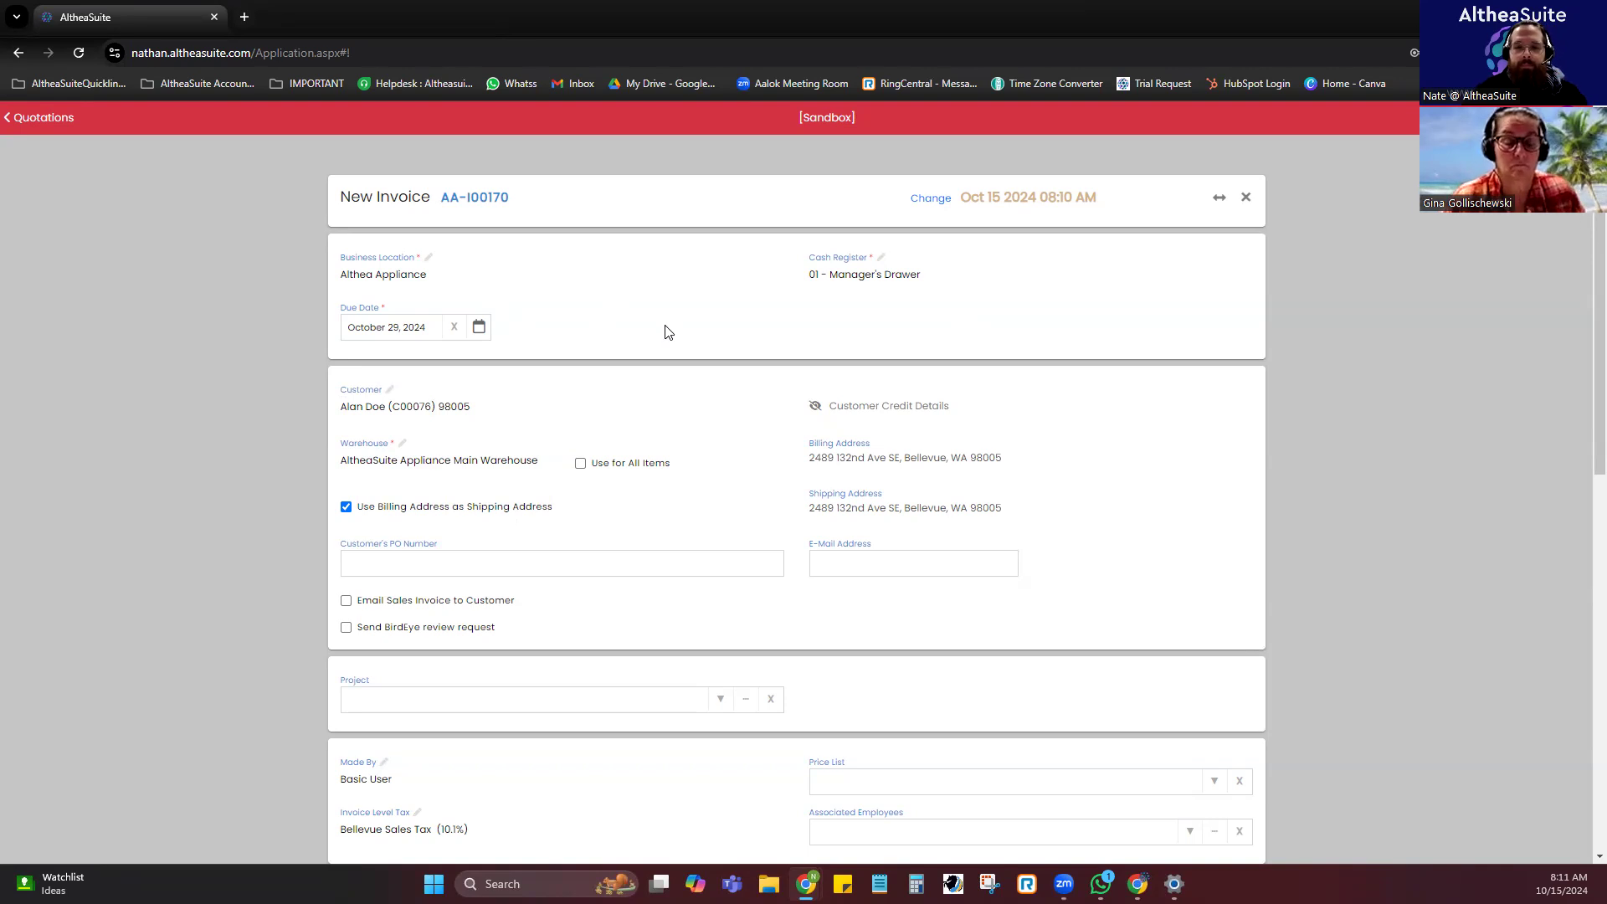
scroll(664, 330, "down", 1)
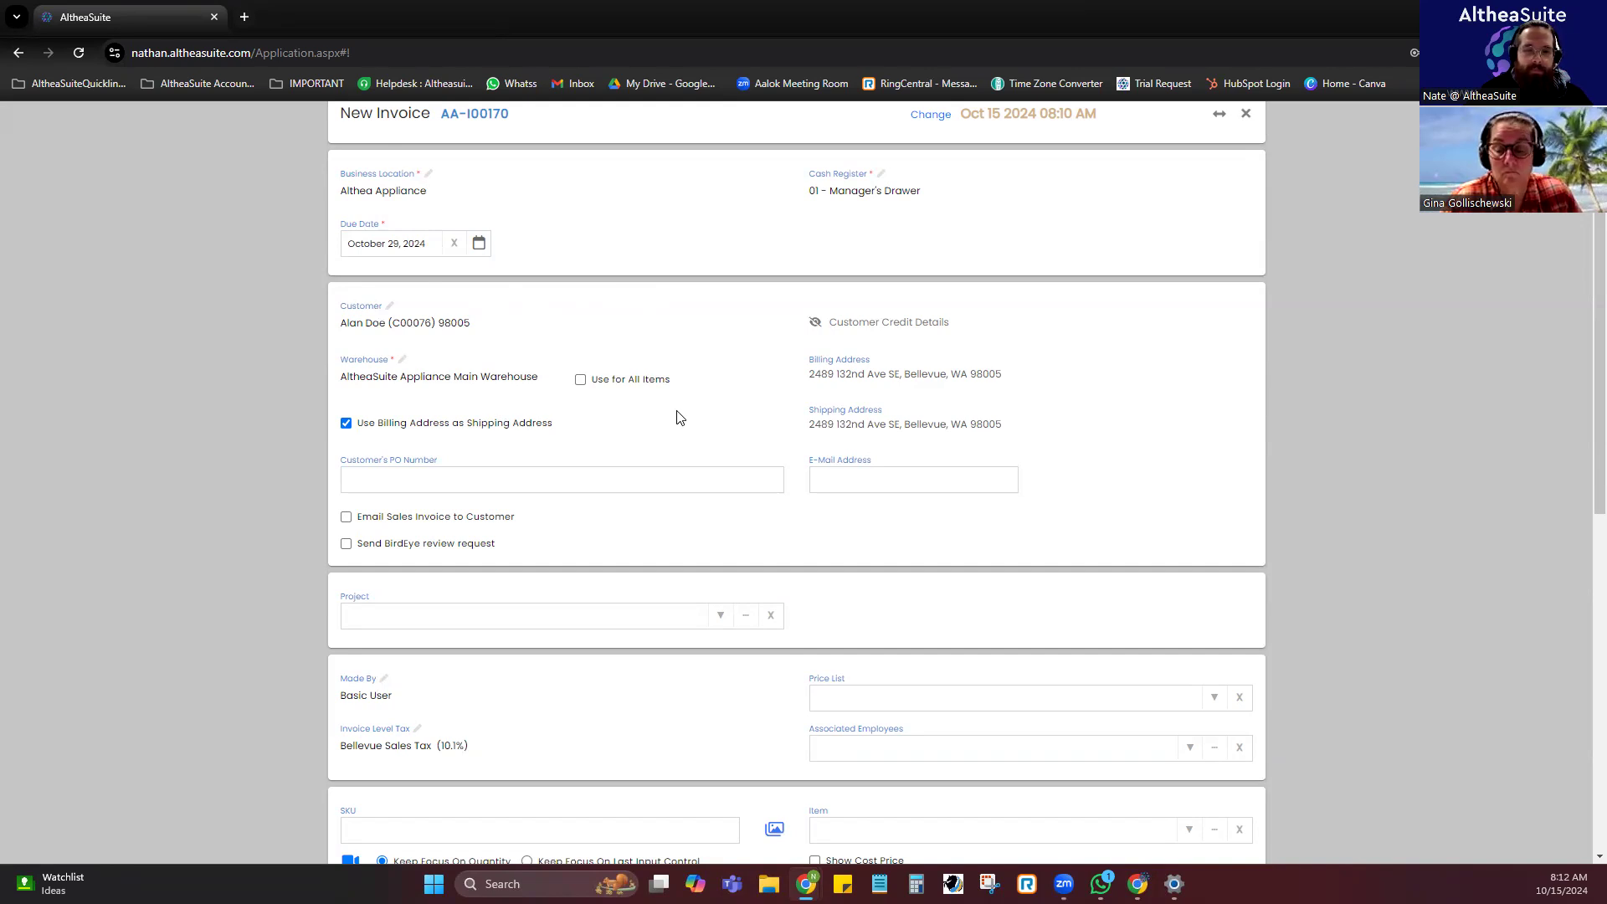
Review the invoice's customer details and the options for emailing the sales invoice and sending a BirdEye review request.
scroll(797, 433, "down", 2)
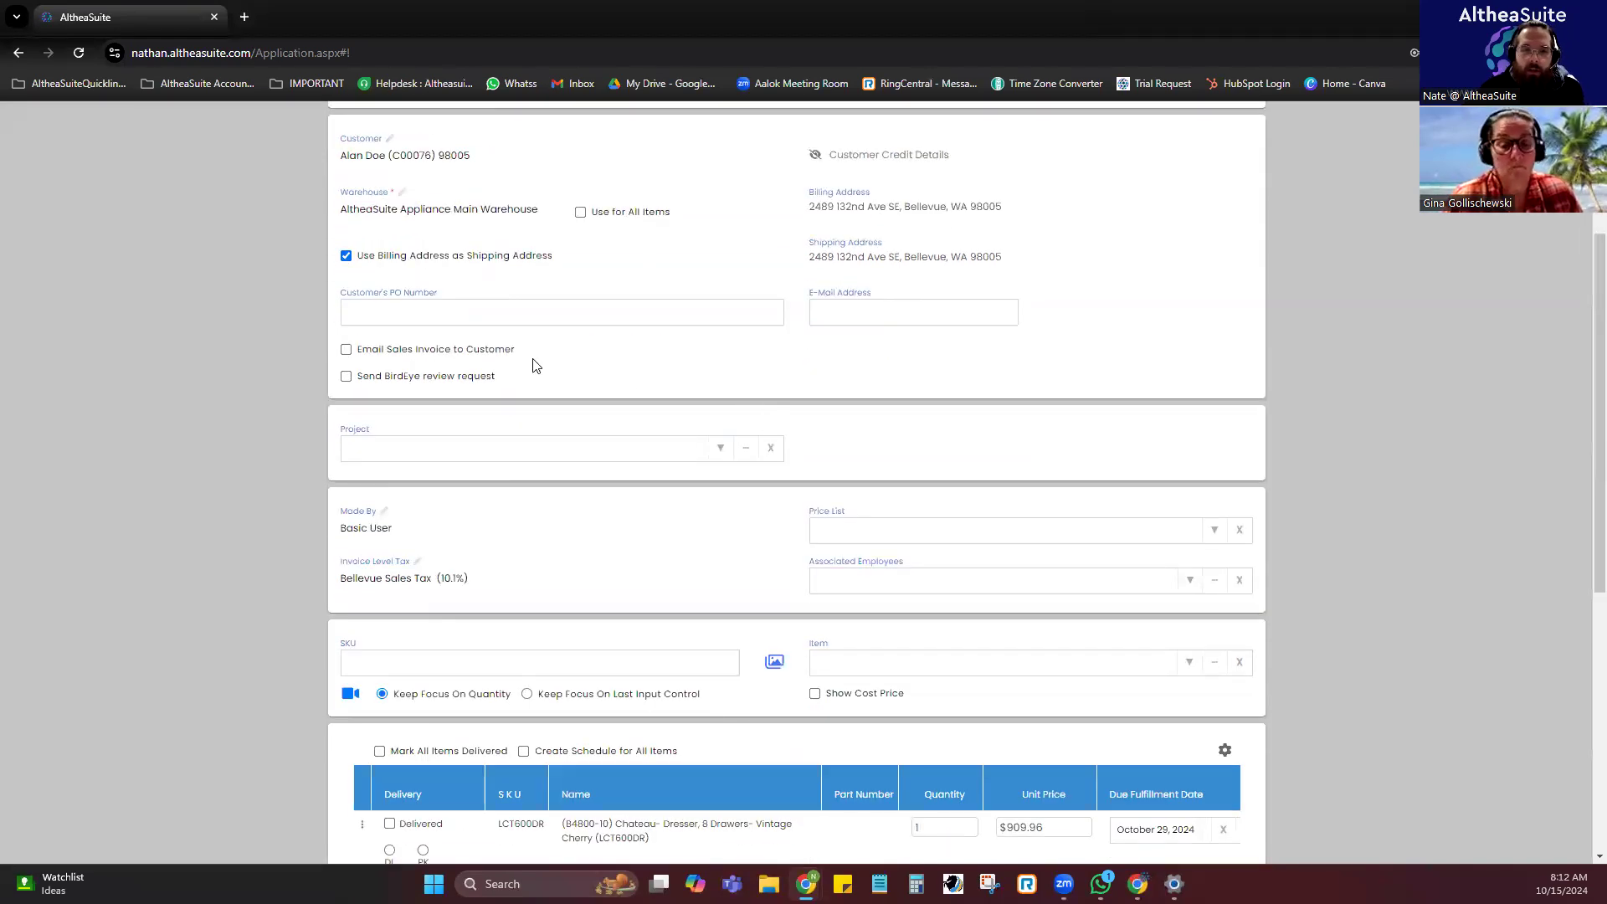
left_click_drag(511, 355, 359, 350)
left_click(372, 352)
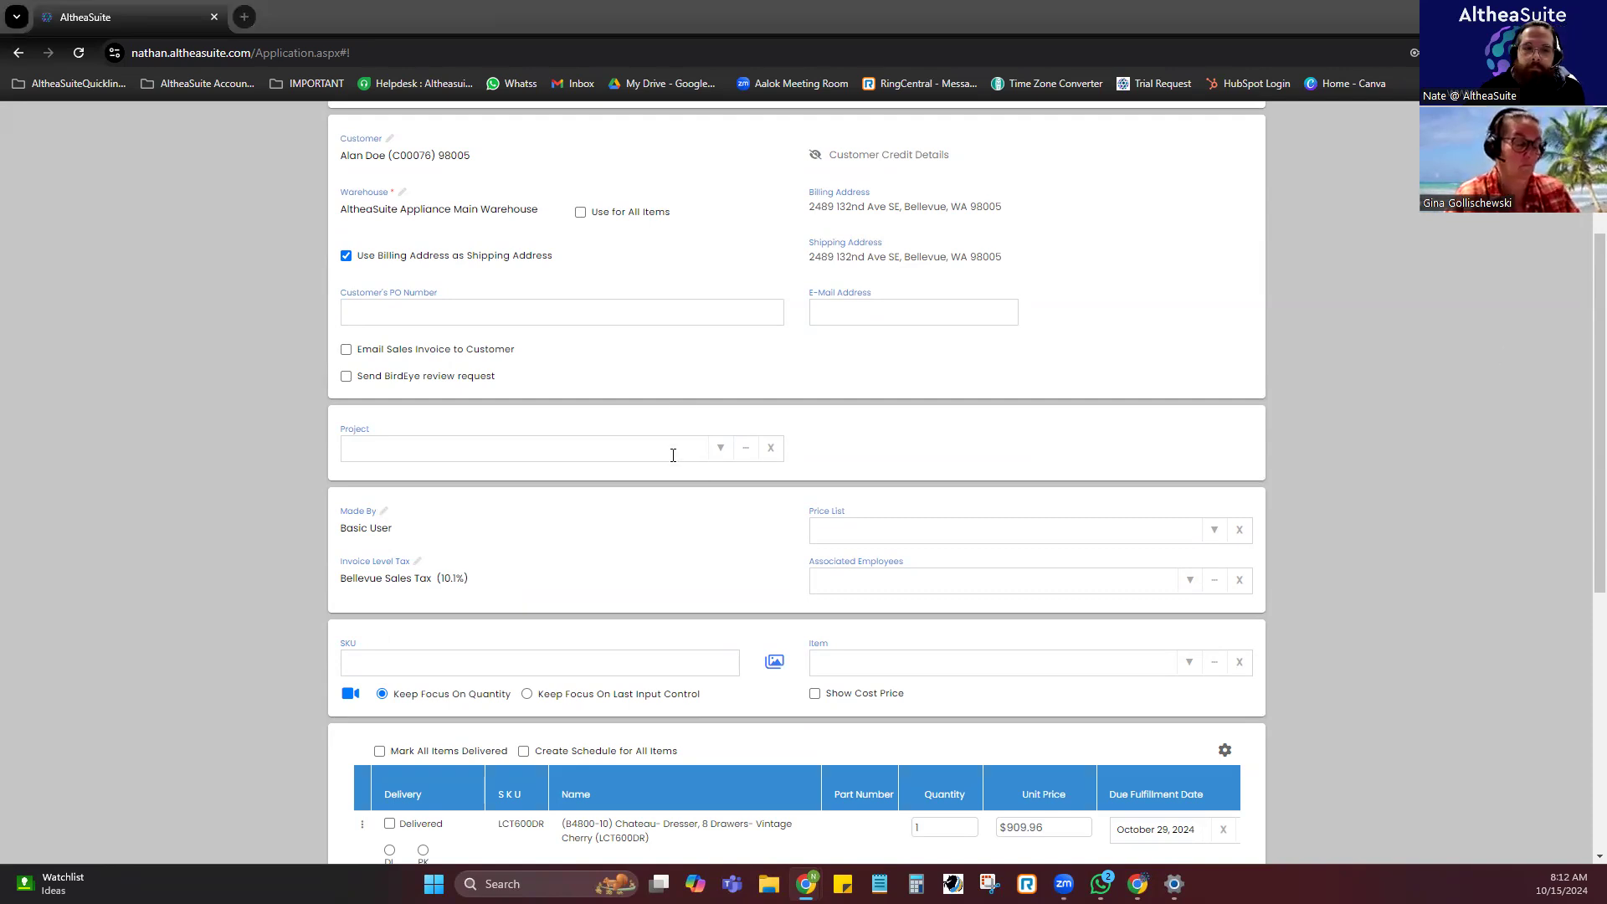
Try adding Service Tech and Basic User as associated employees on the invoice, and remove both again.
scroll(703, 387, "down", 2)
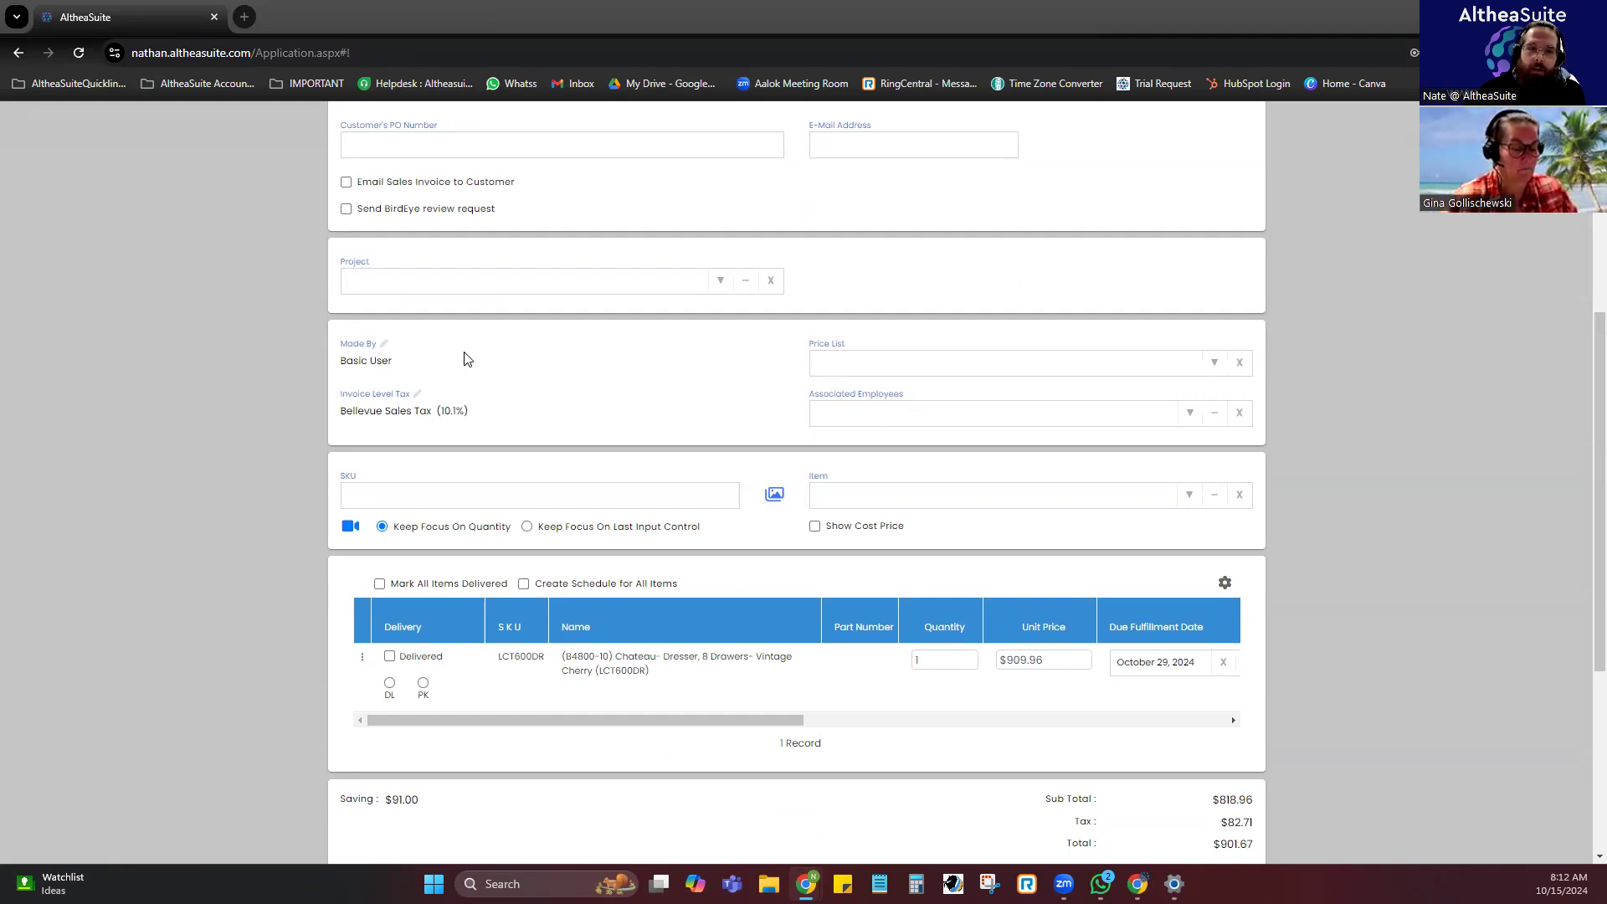
left_click(995, 410)
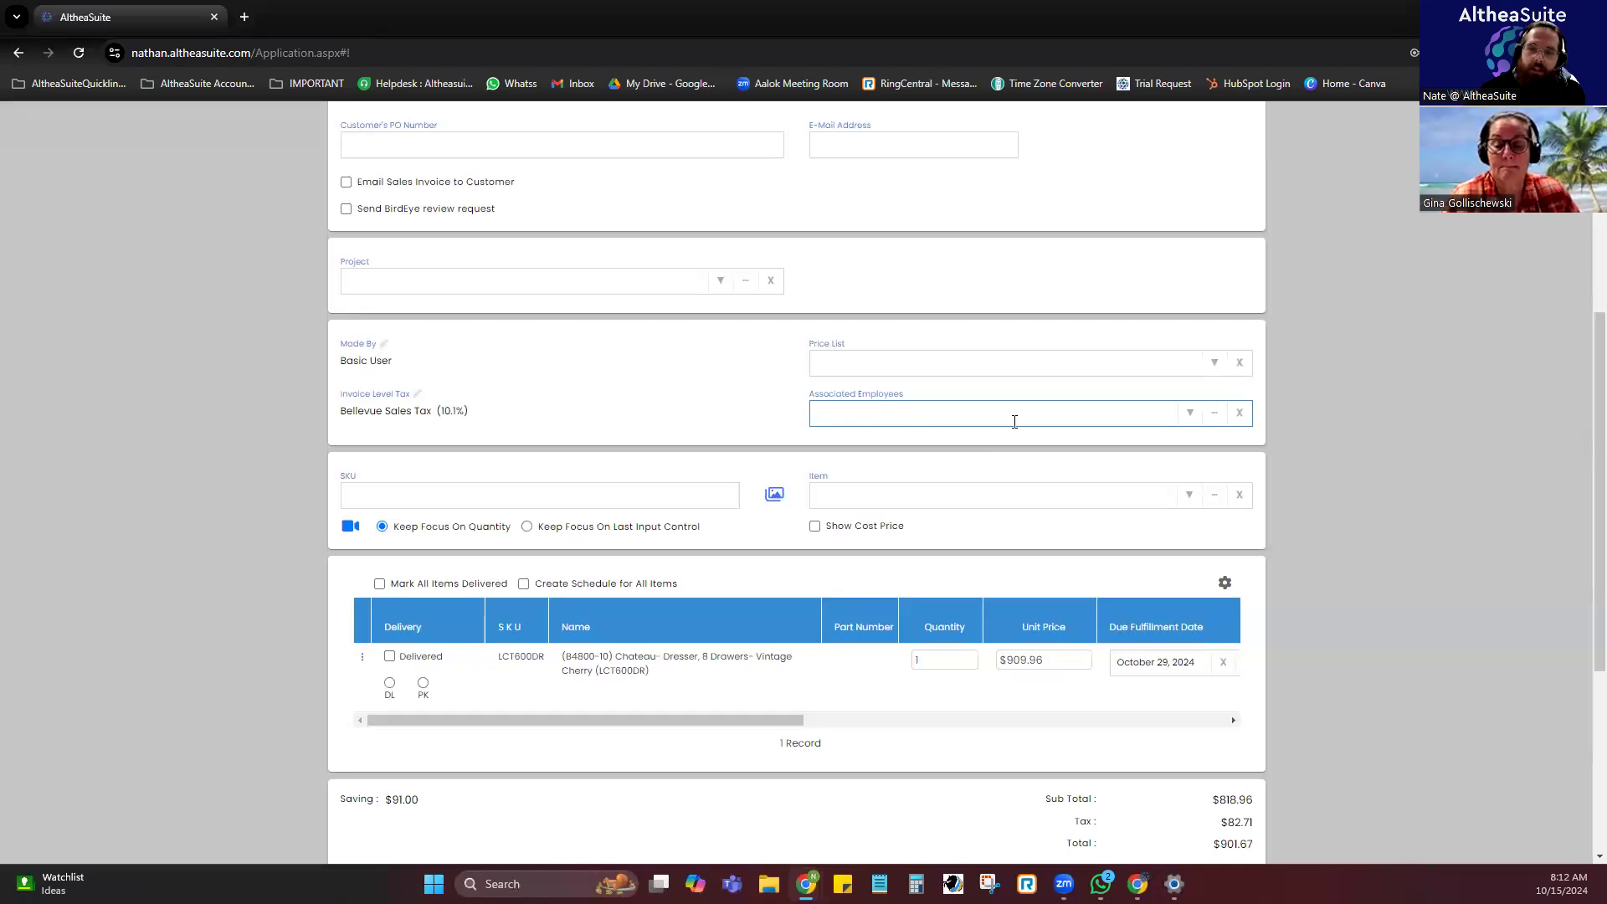
left_click(1189, 413)
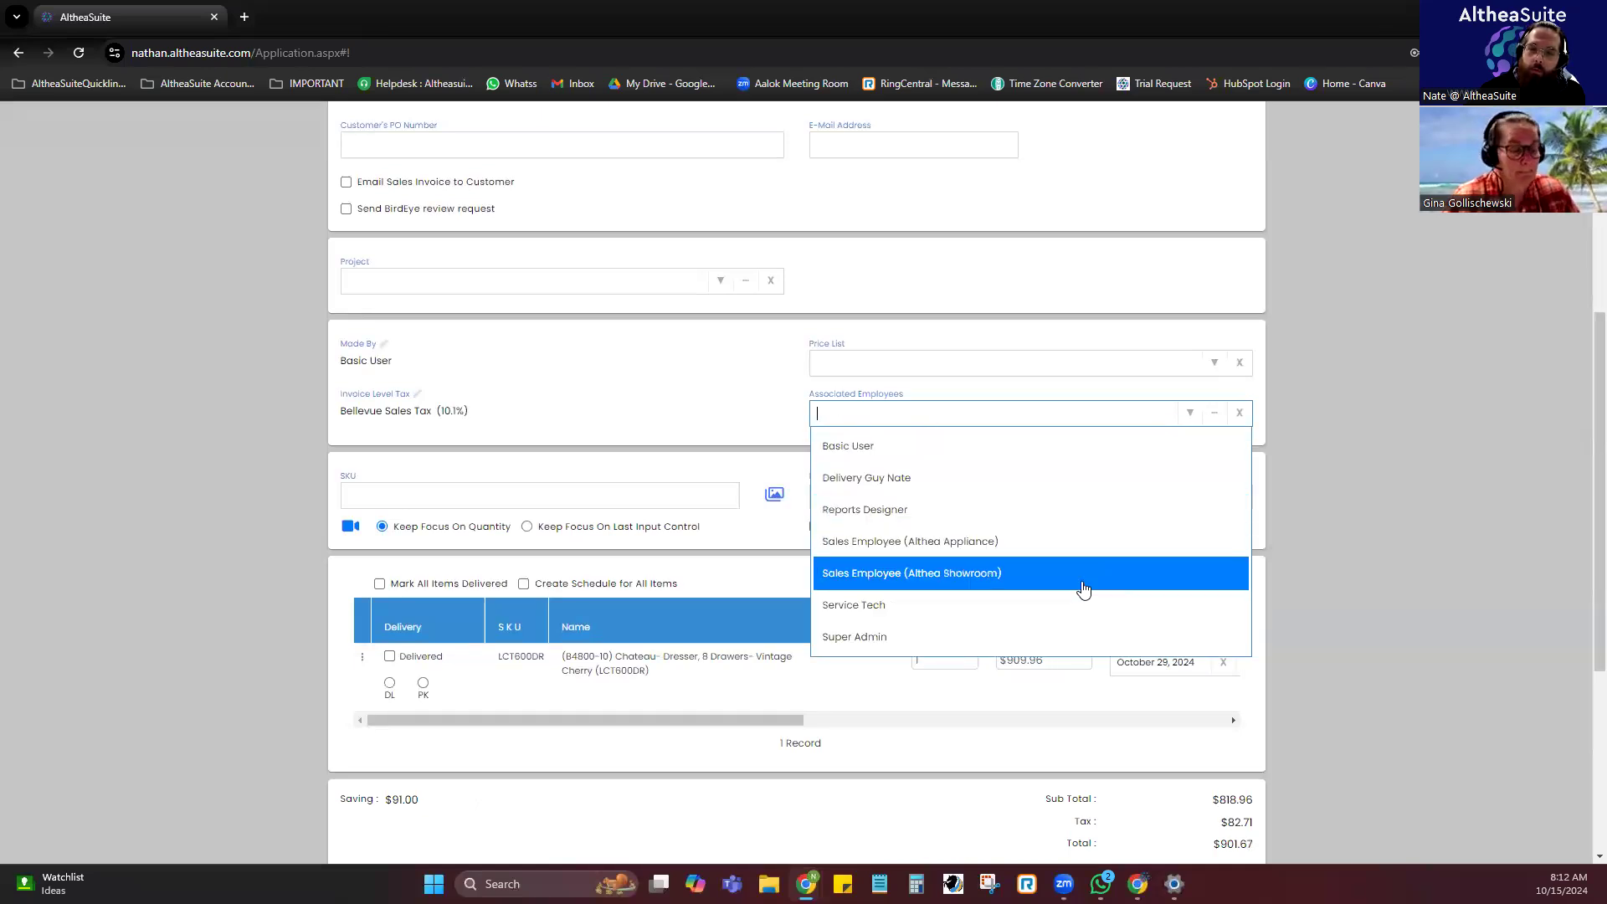
left_click(1080, 604)
left_click(1189, 444)
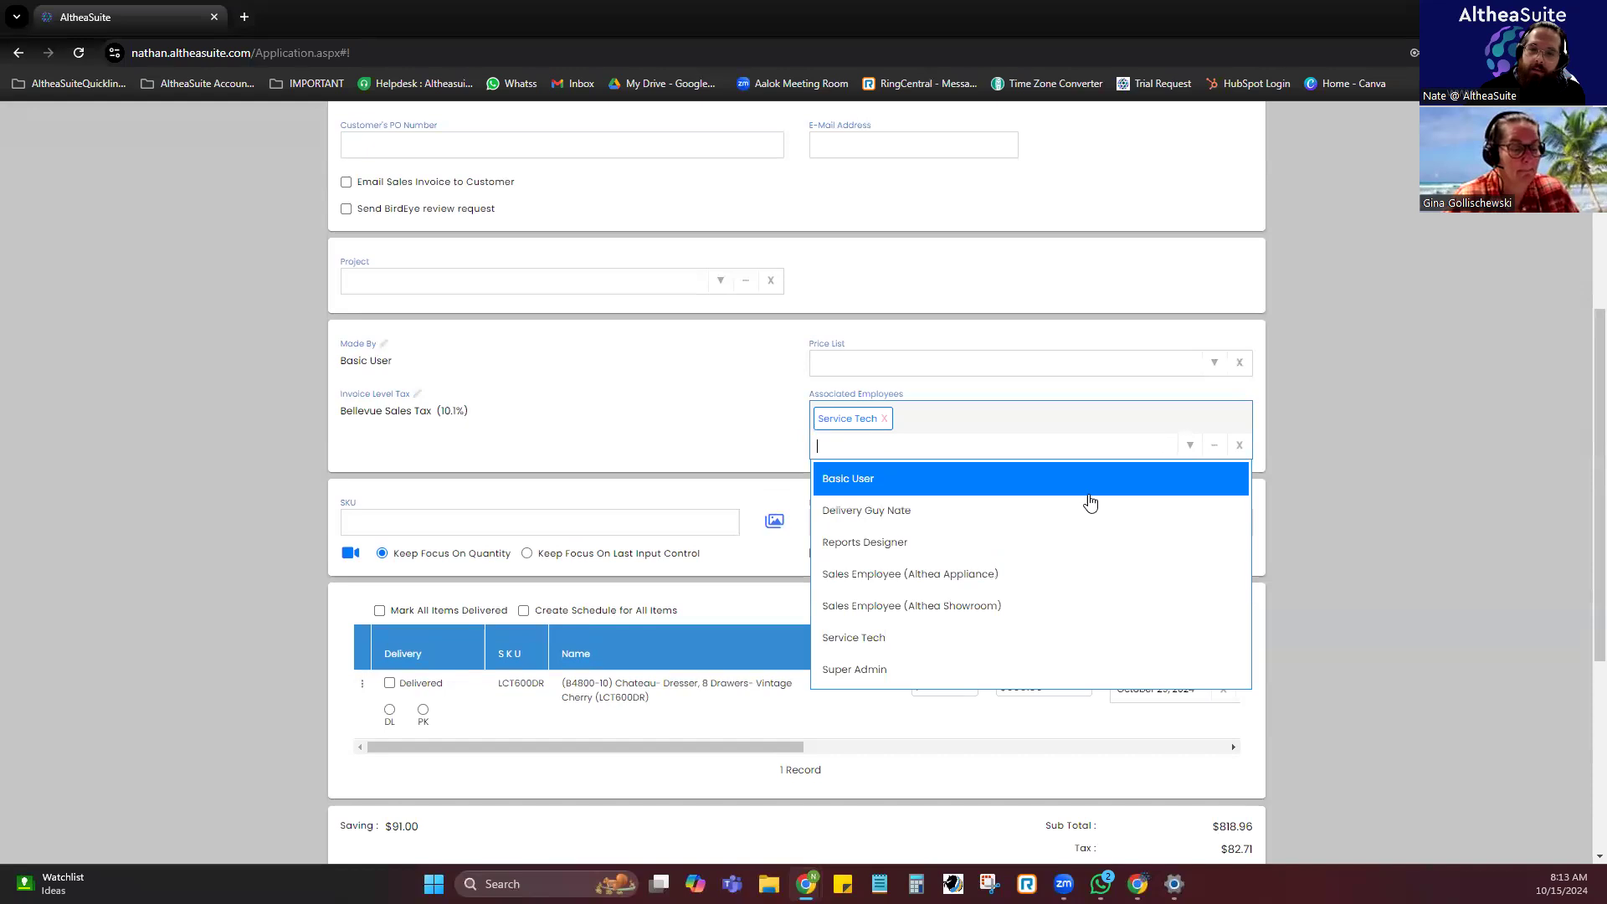
left_click(1089, 490)
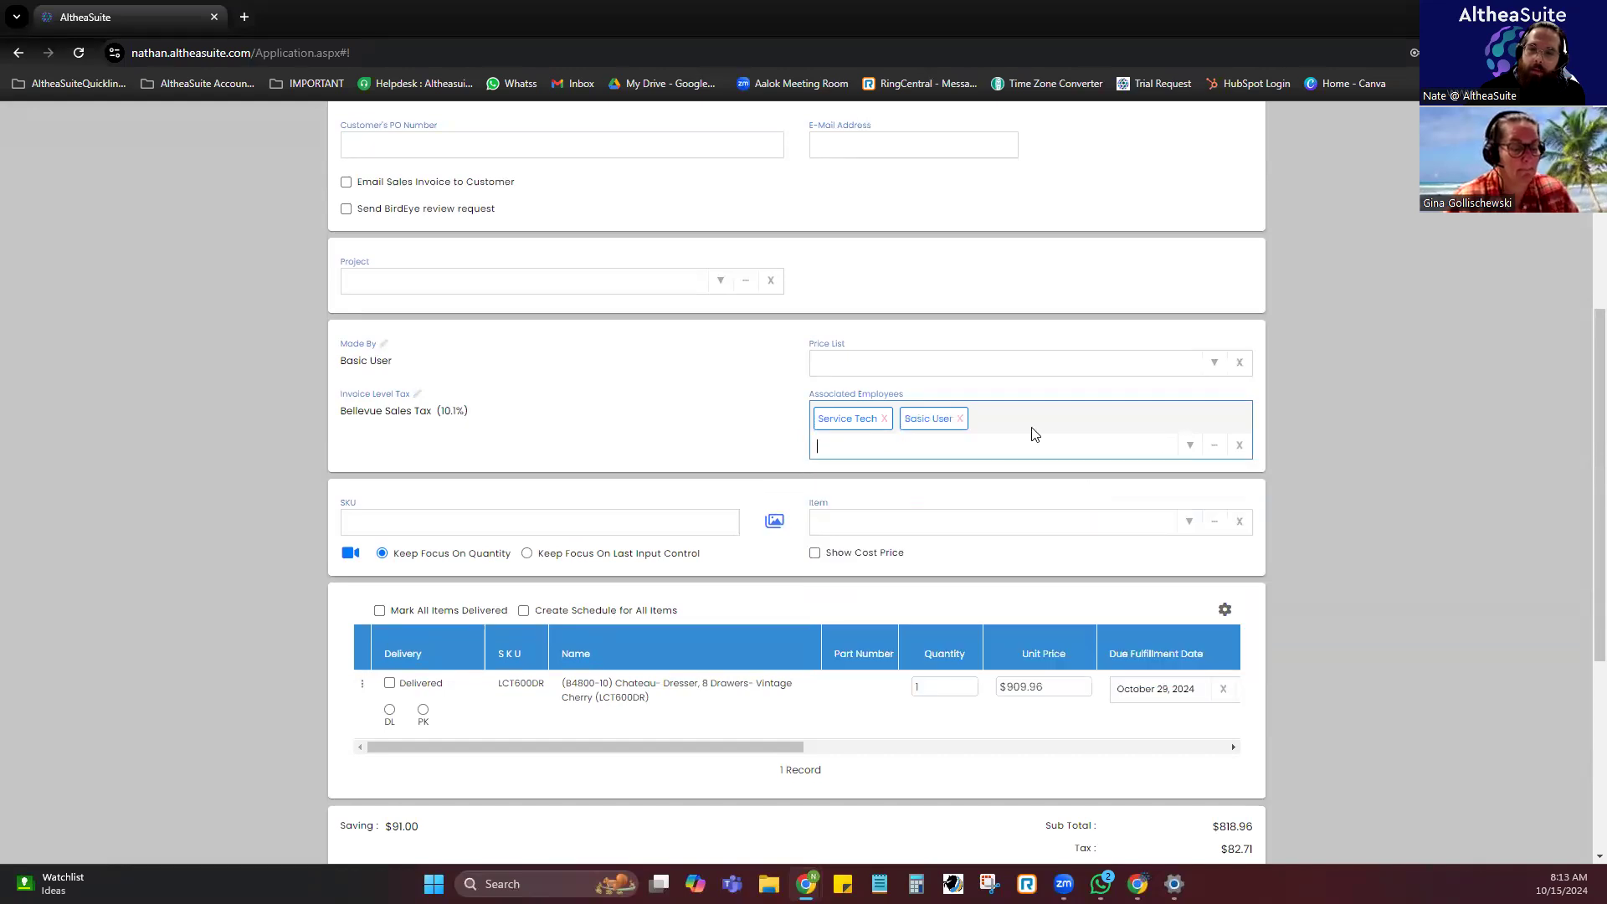
left_click(960, 418)
left_click(884, 418)
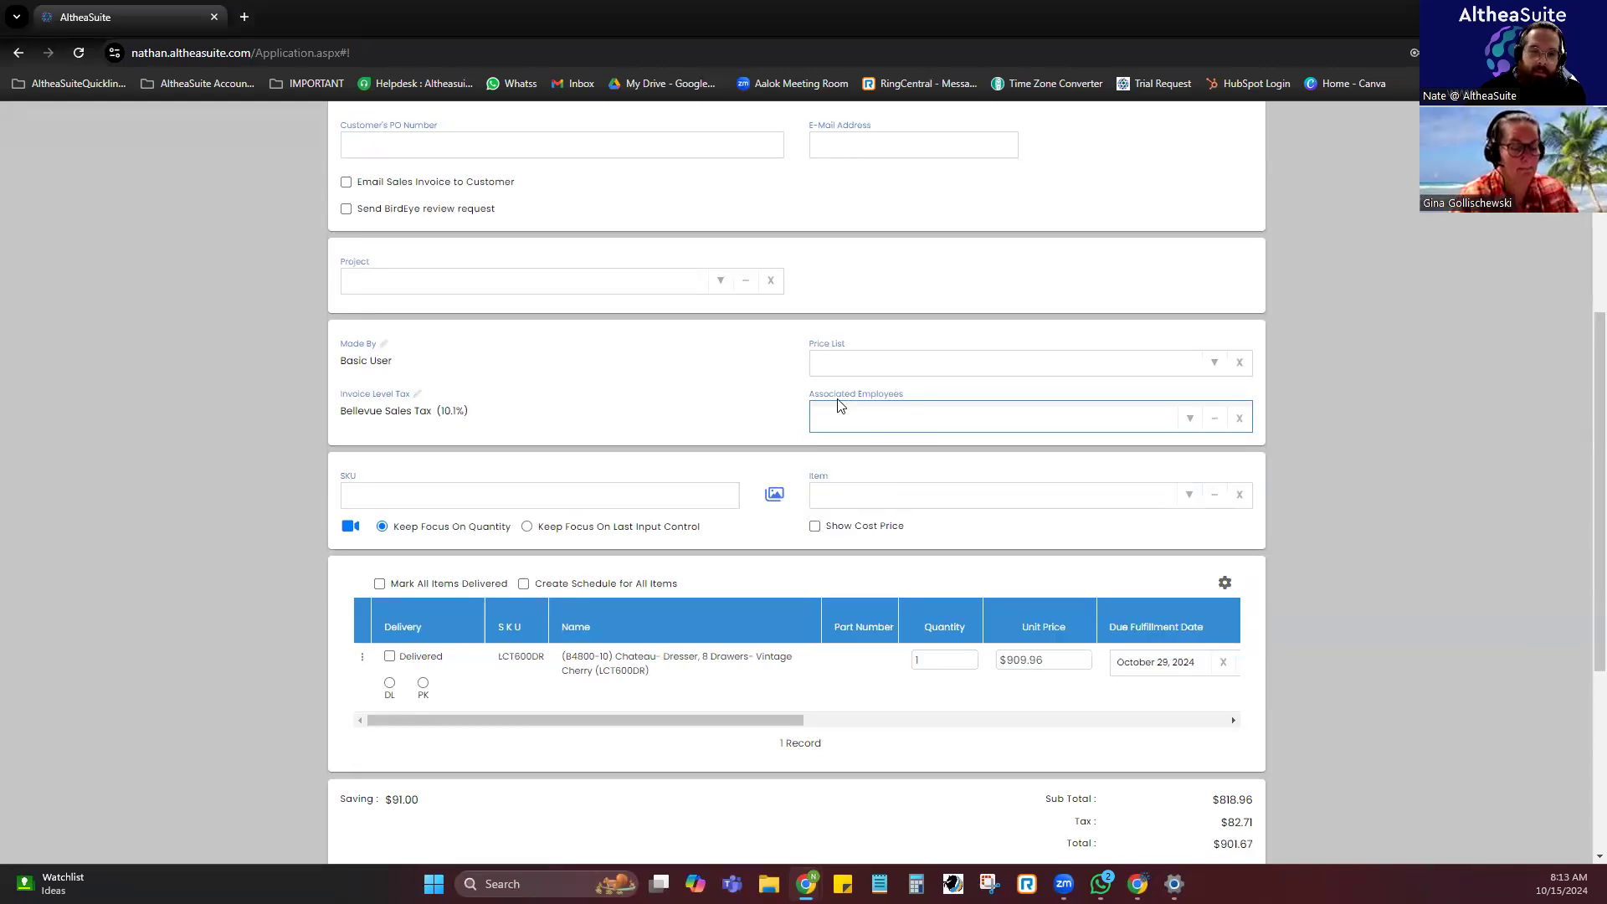
Find the delivery items and add Delivery Charges Under 50 Miles (T00001) to the invoice.
scroll(657, 497, "down", 2)
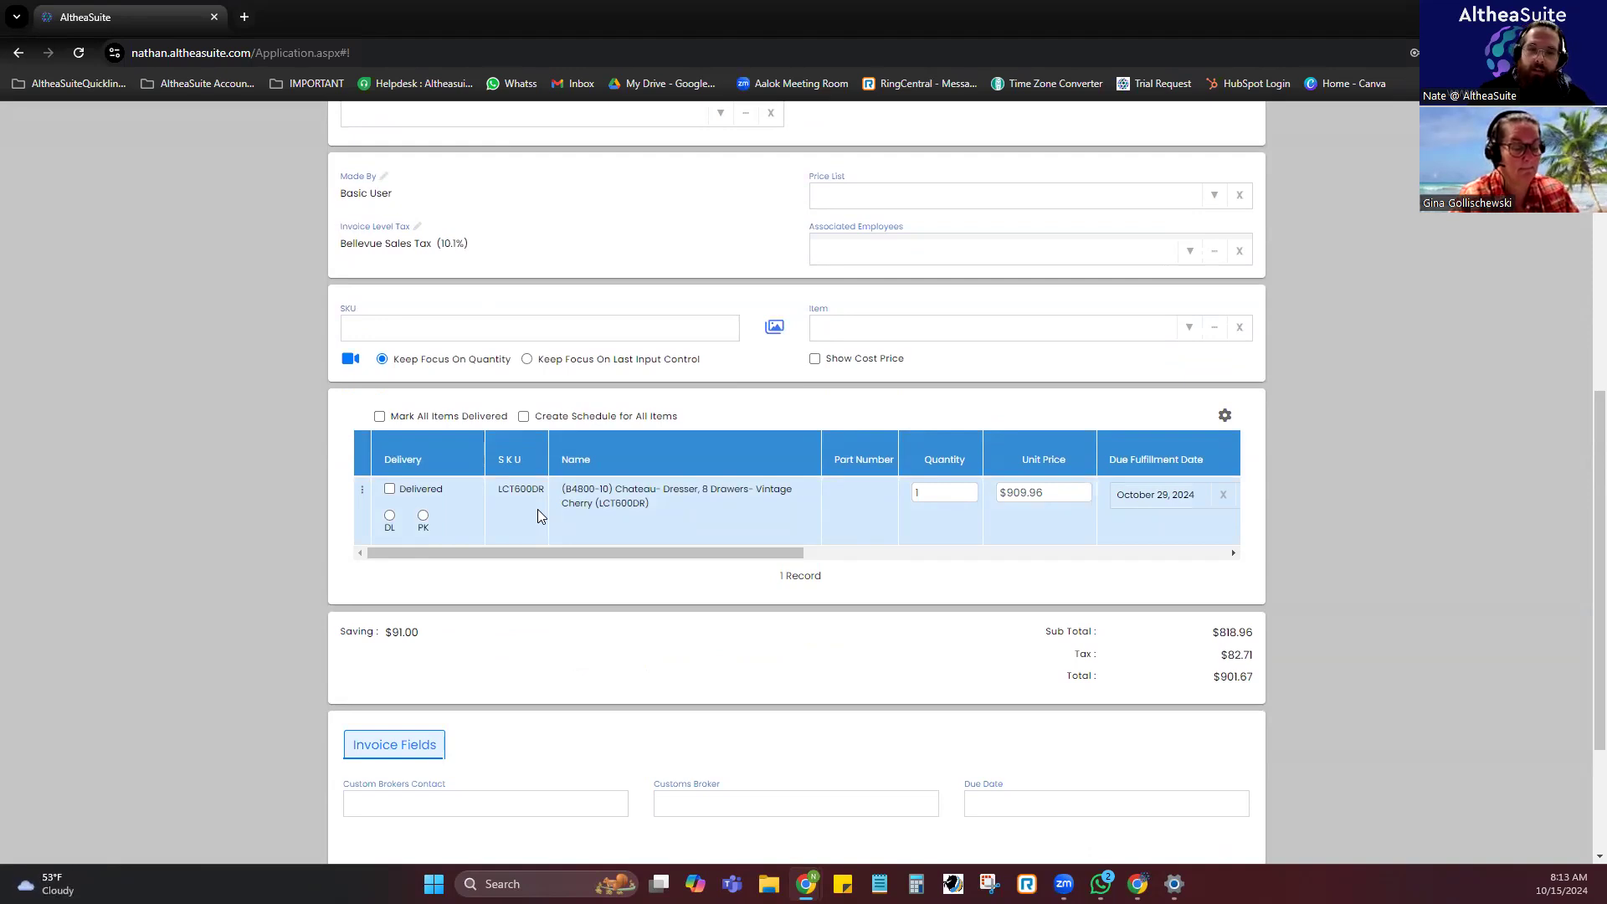
left_click(878, 330)
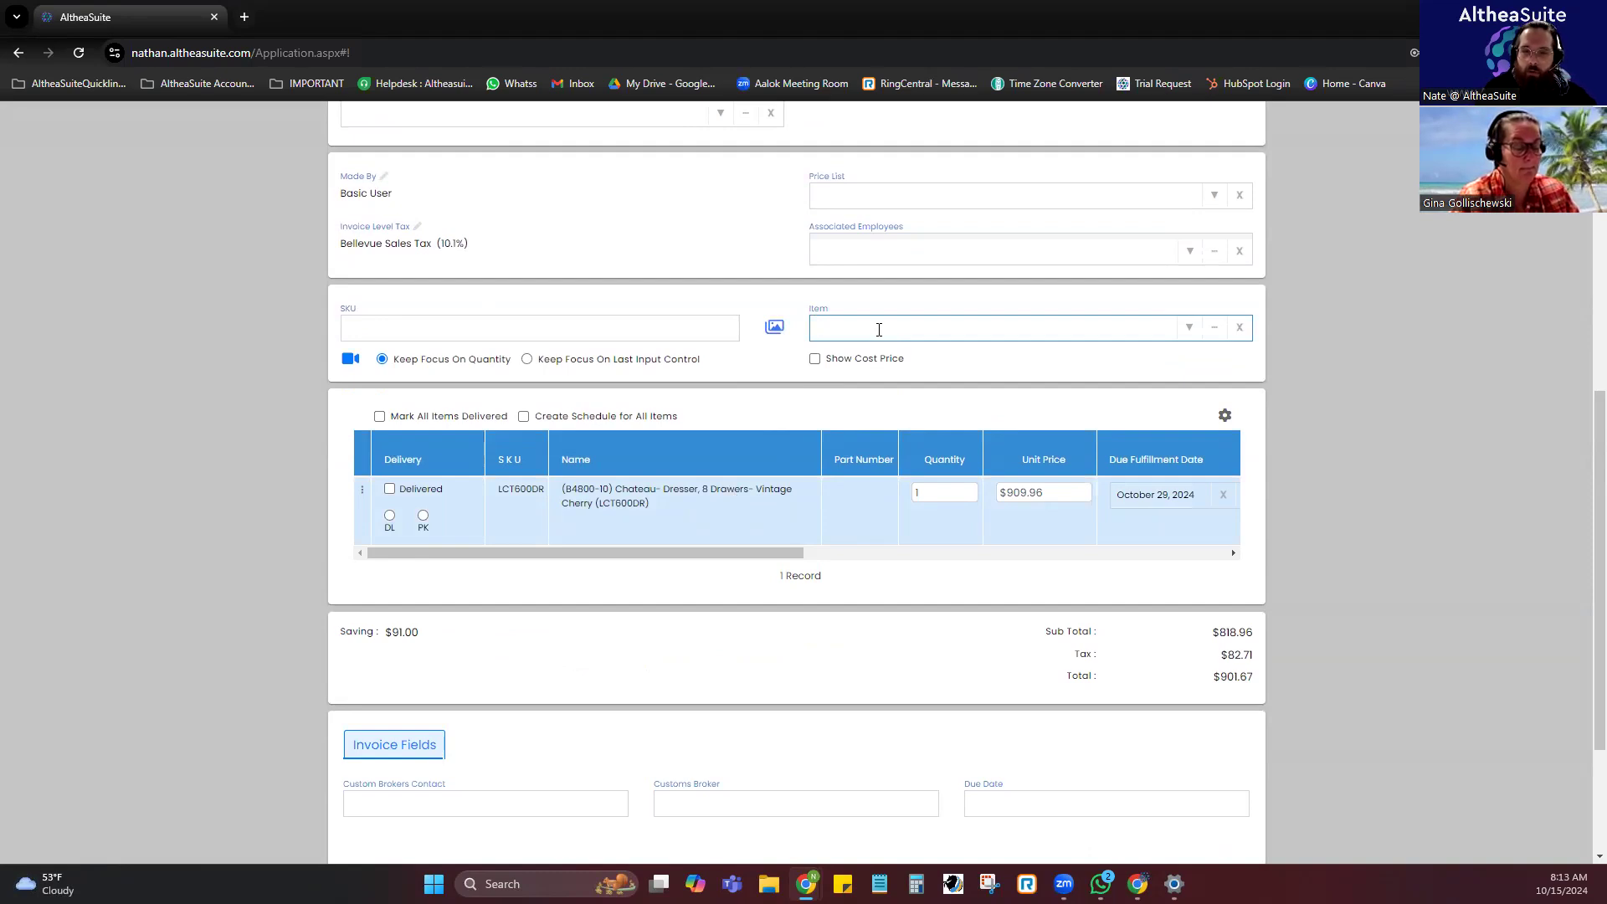
type("delivey")
key("BackSpace")
key("BackSpace")
type("ver")
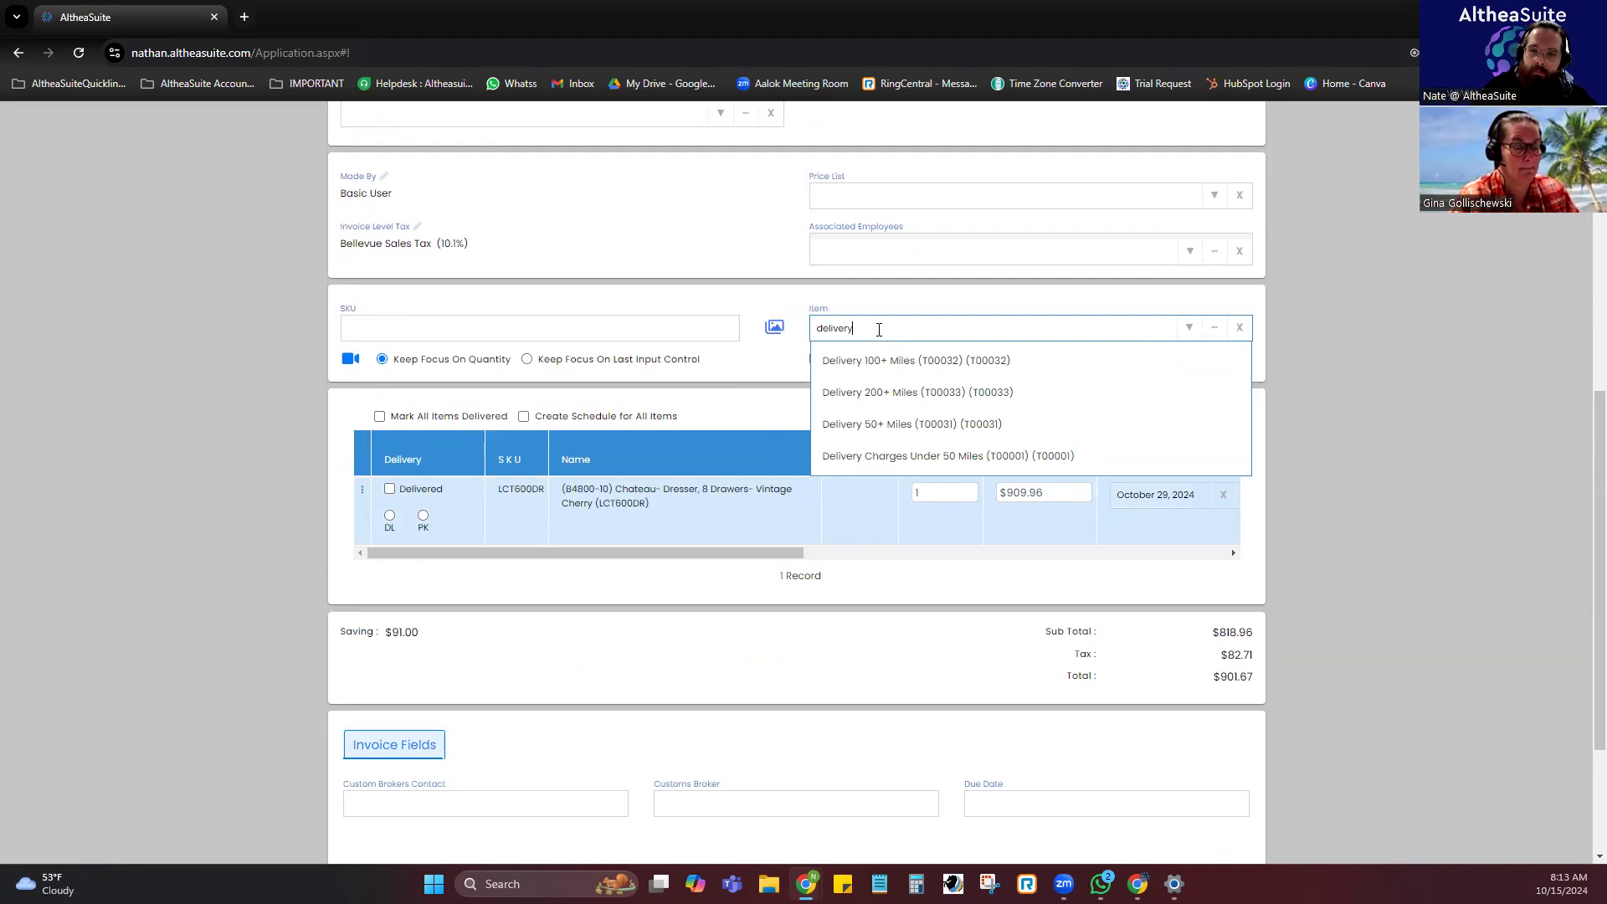
left_click(933, 457)
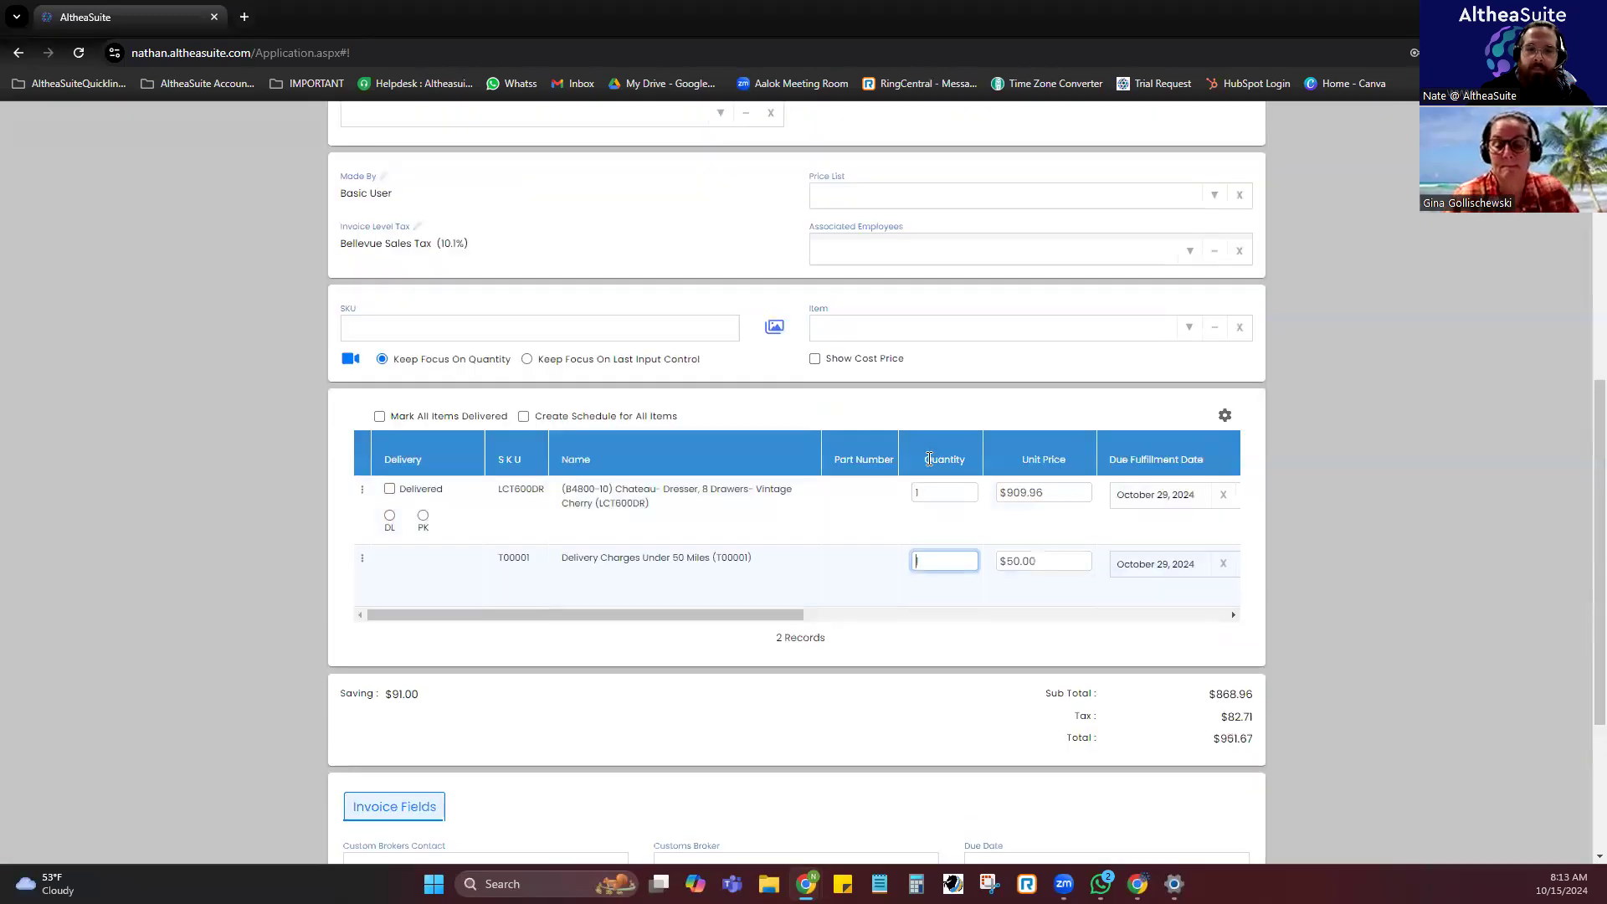
left_click(554, 567)
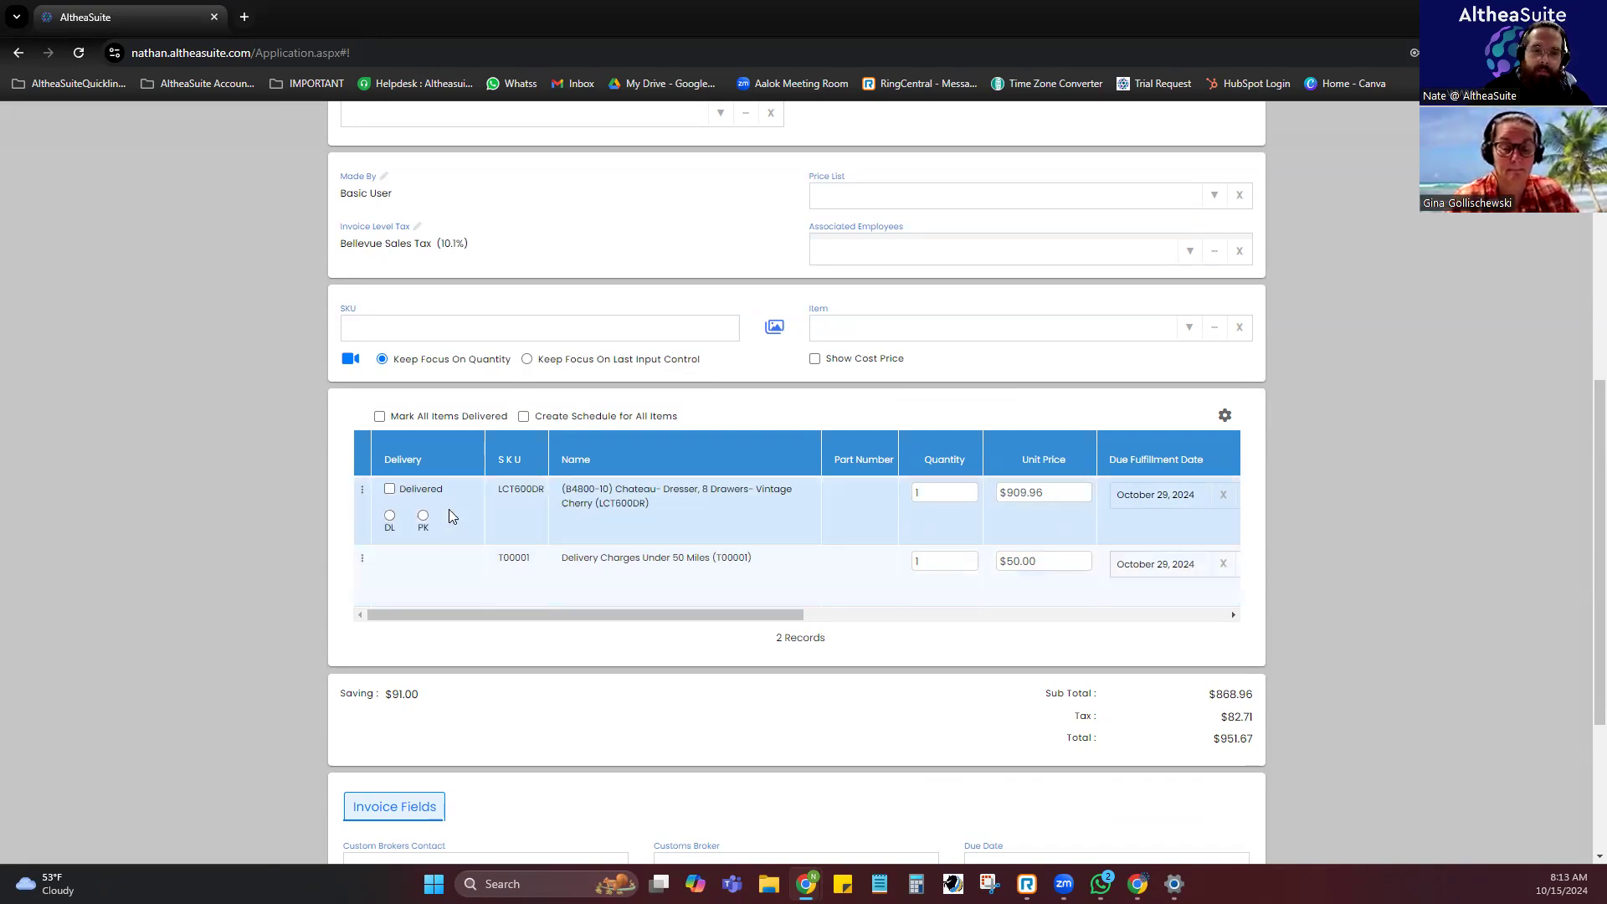
Try the Delivered and pickup (PK) options on the dresser line, and set its fulfillment method to delivery (DL).
left_click(390, 493)
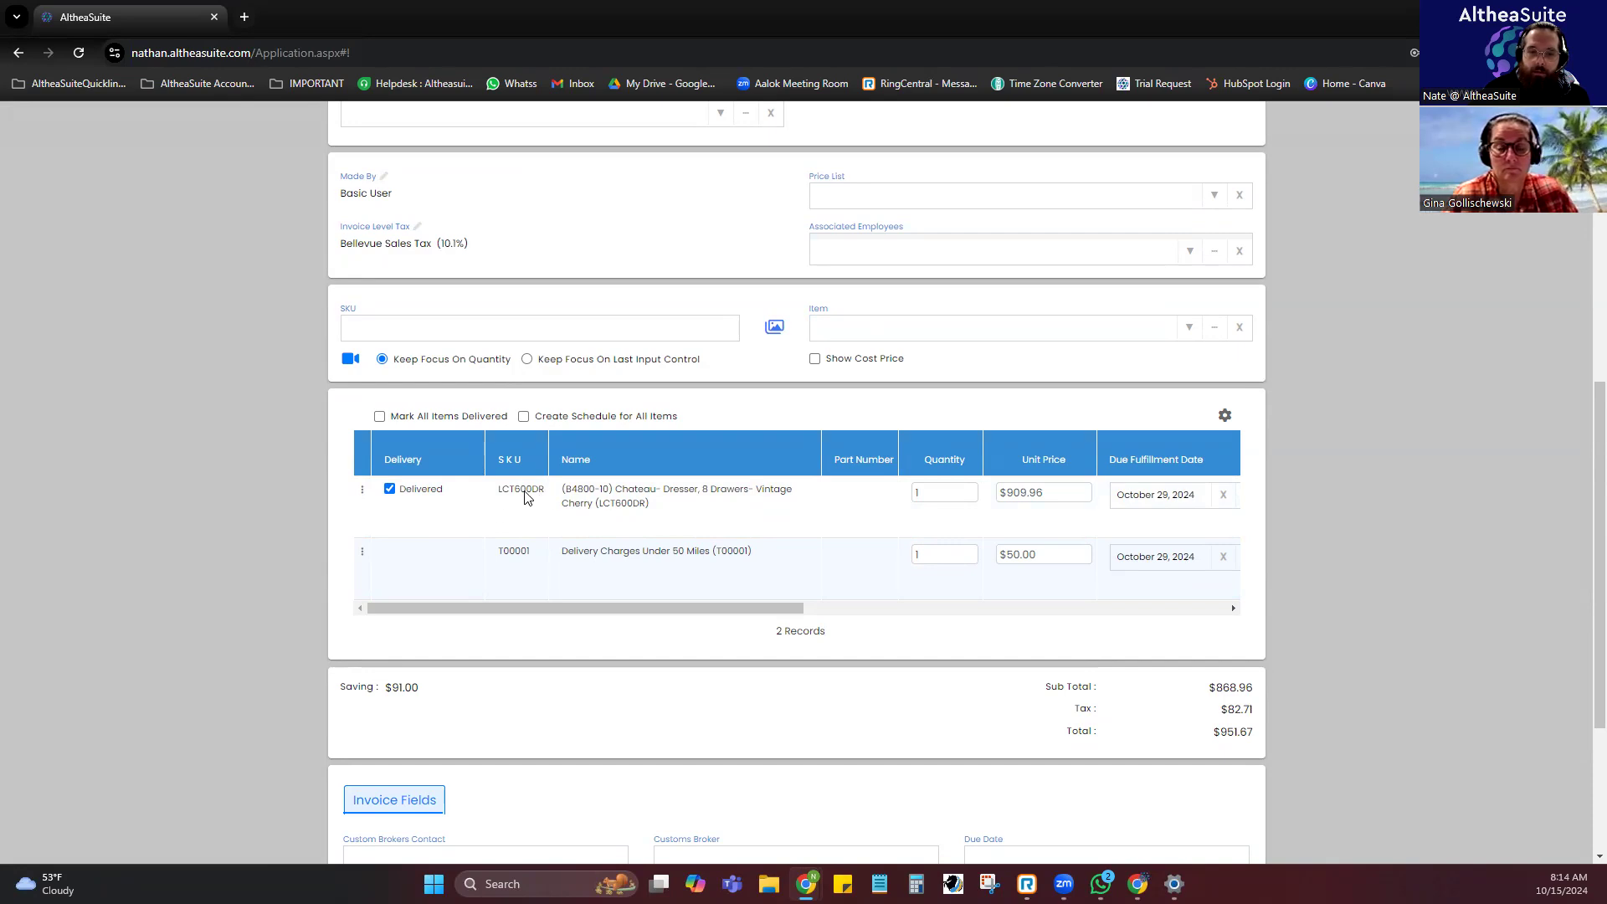
left_click(390, 489)
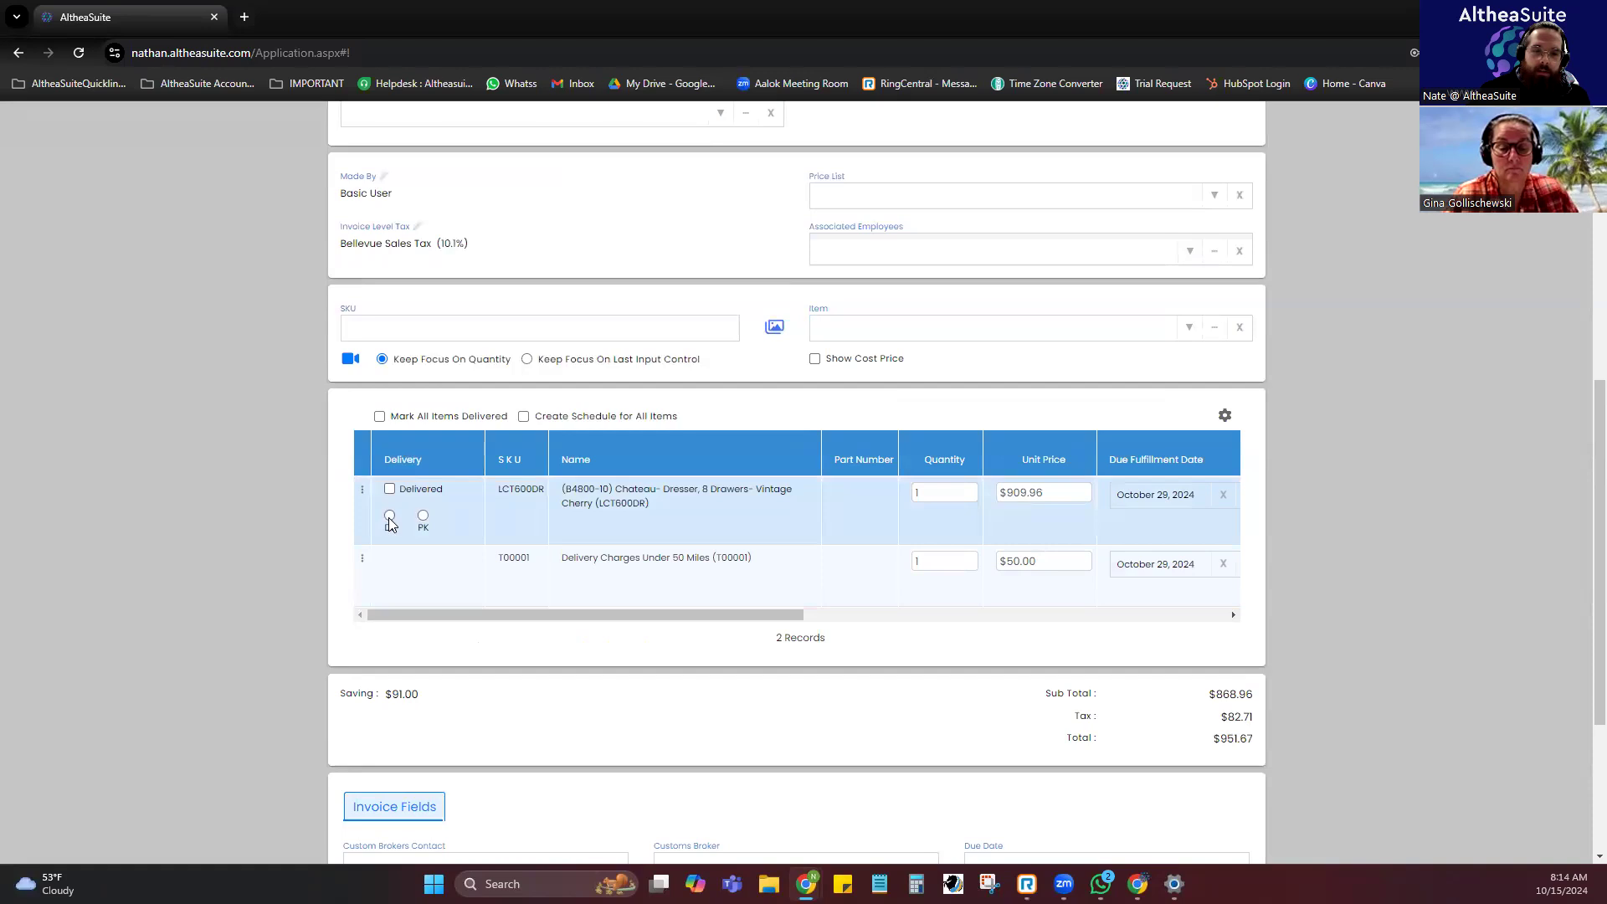
left_click(422, 515)
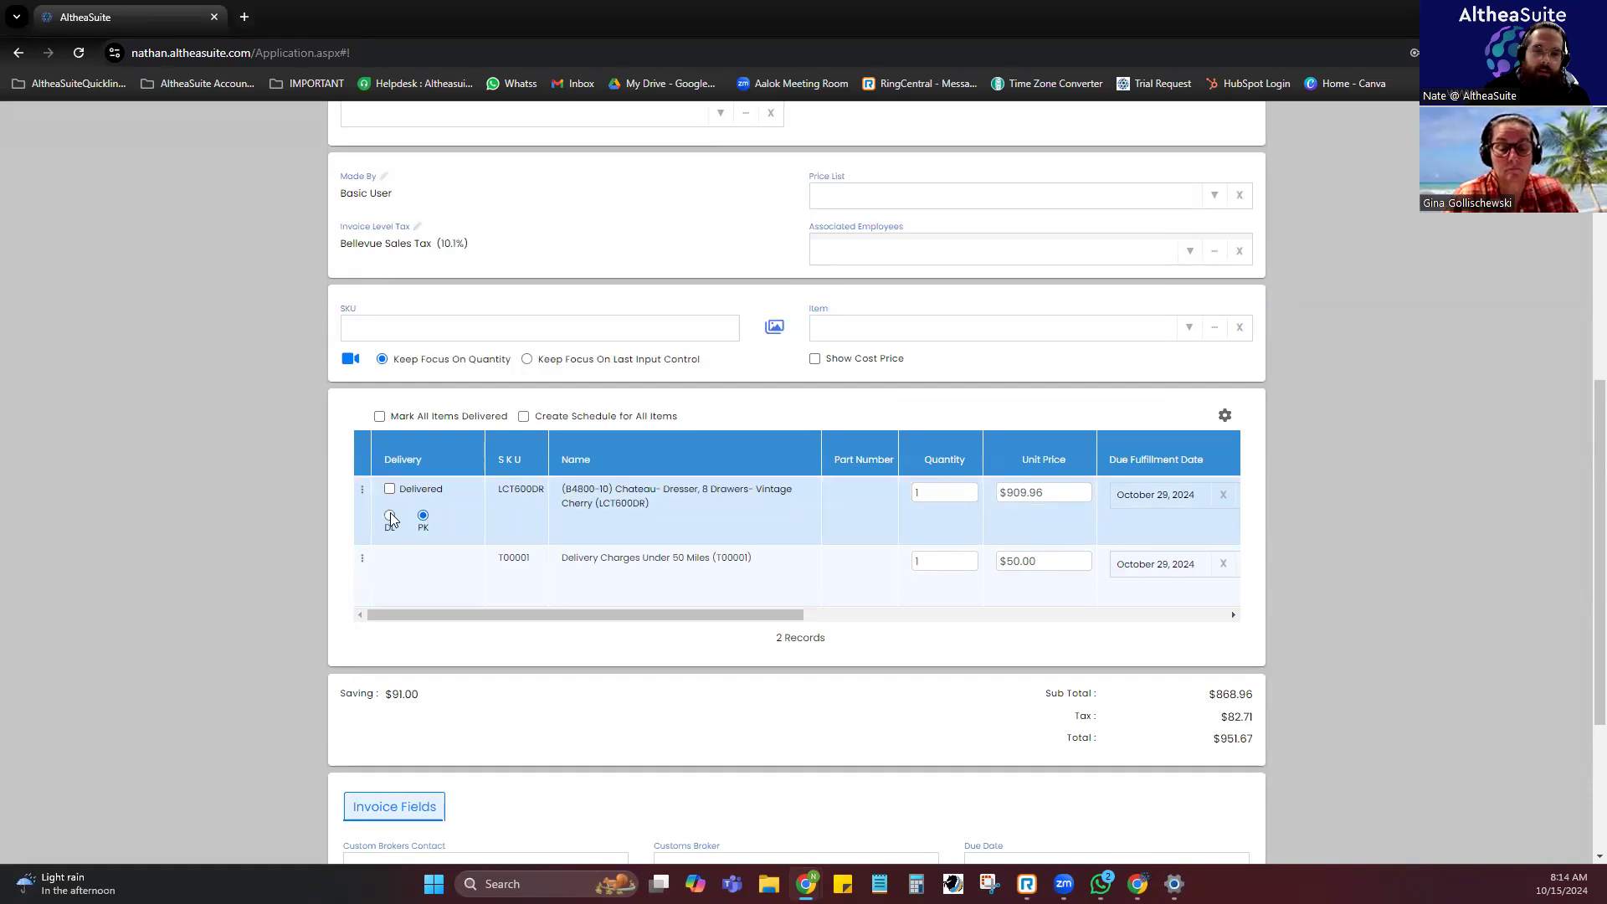
left_click(390, 516)
left_click(423, 516)
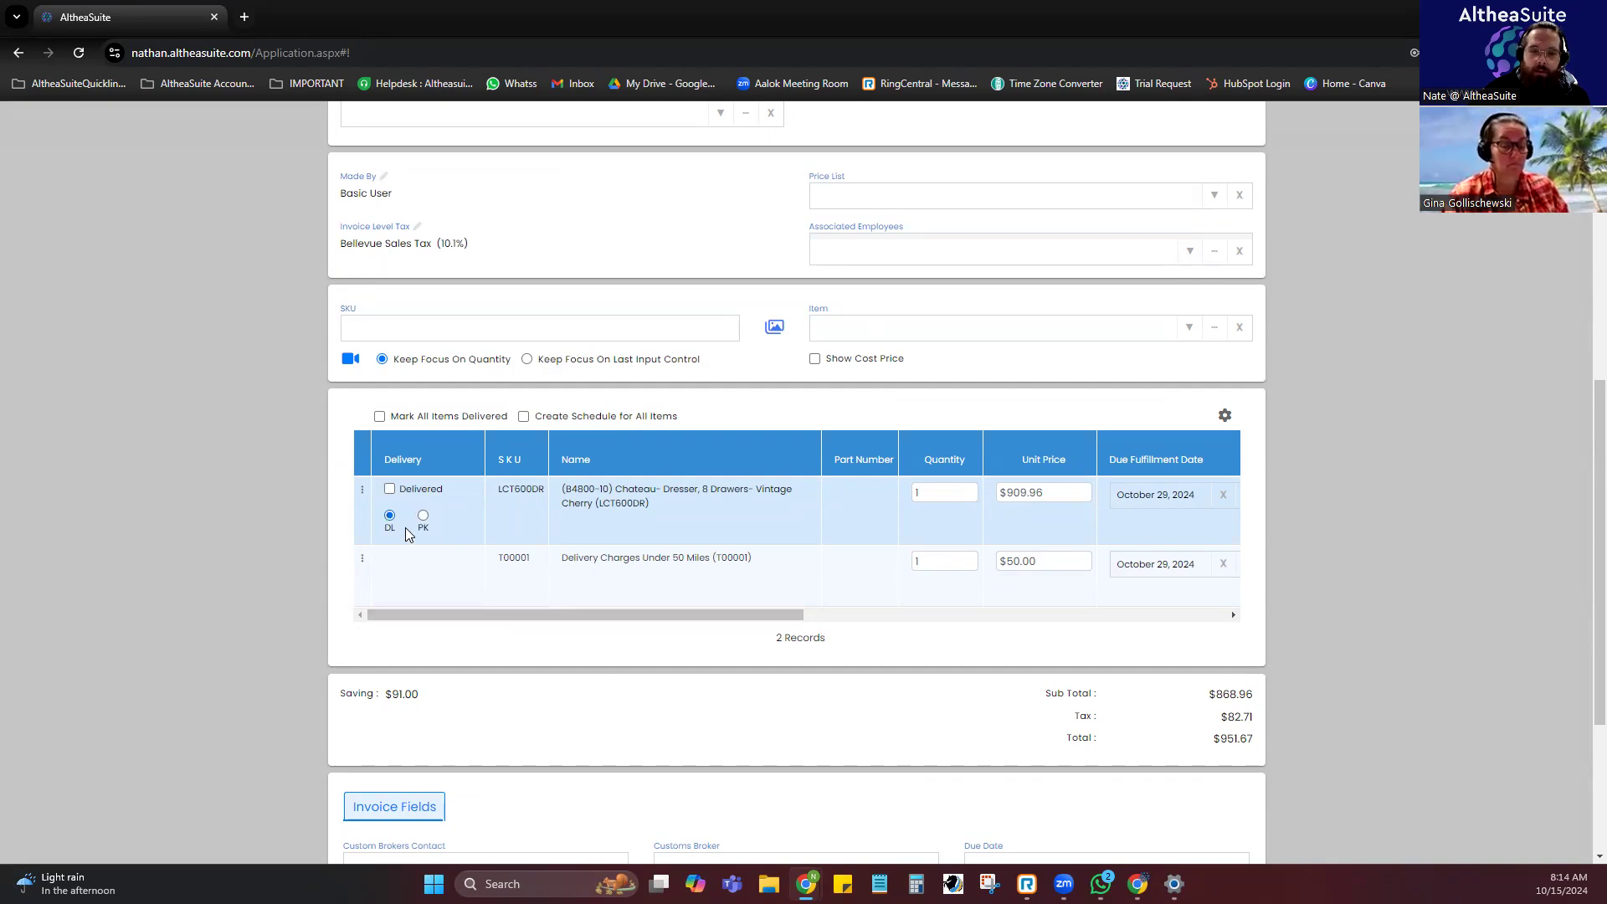
left_click(596, 576)
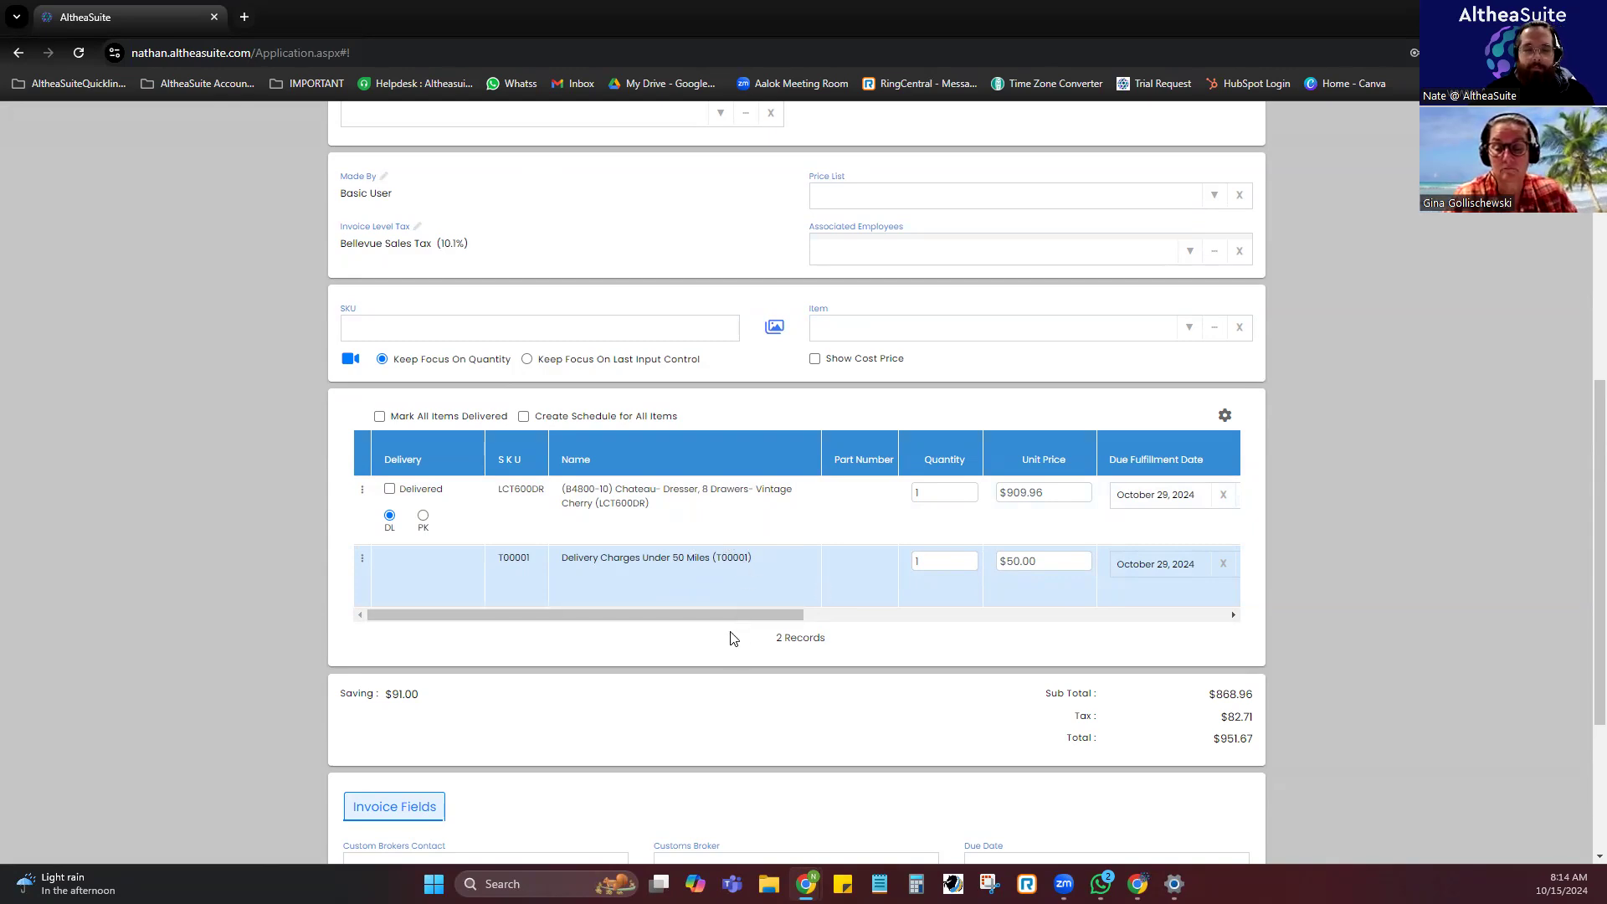
Examine the line items' due fulfillment dates and unit discounts, and the warehouse choices for the dresser.
left_click_drag(726, 621, 854, 622)
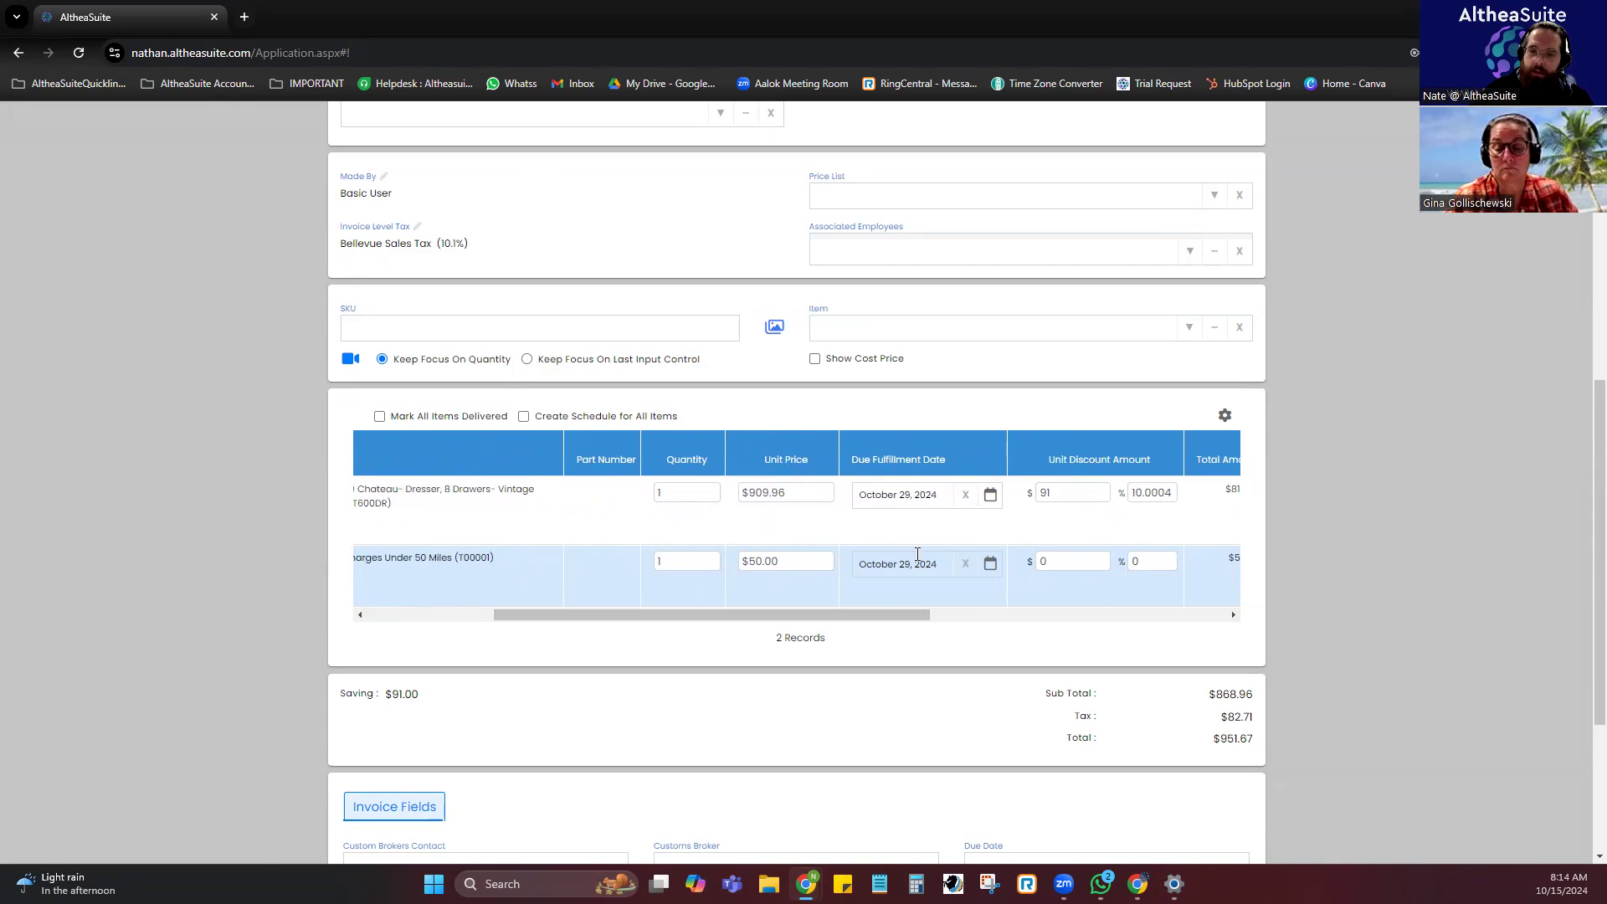
mouse_move(814, 616)
left_mouse_down()
mouse_move(664, 616)
mouse_move(785, 615)
left_mouse_up()
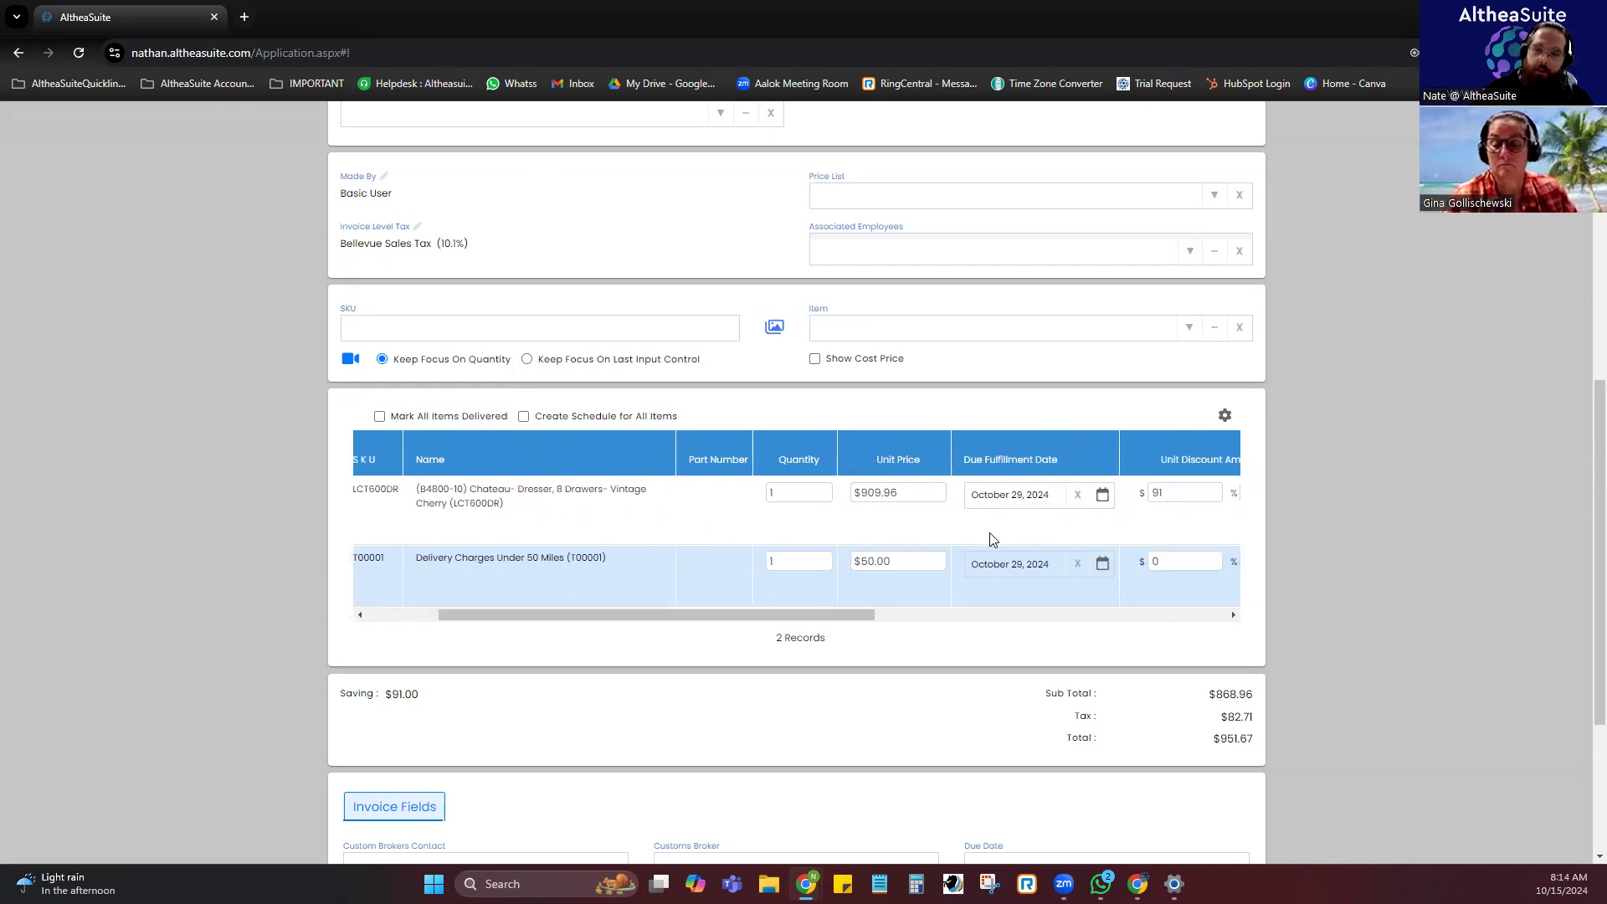
left_click_drag(805, 615, 834, 619)
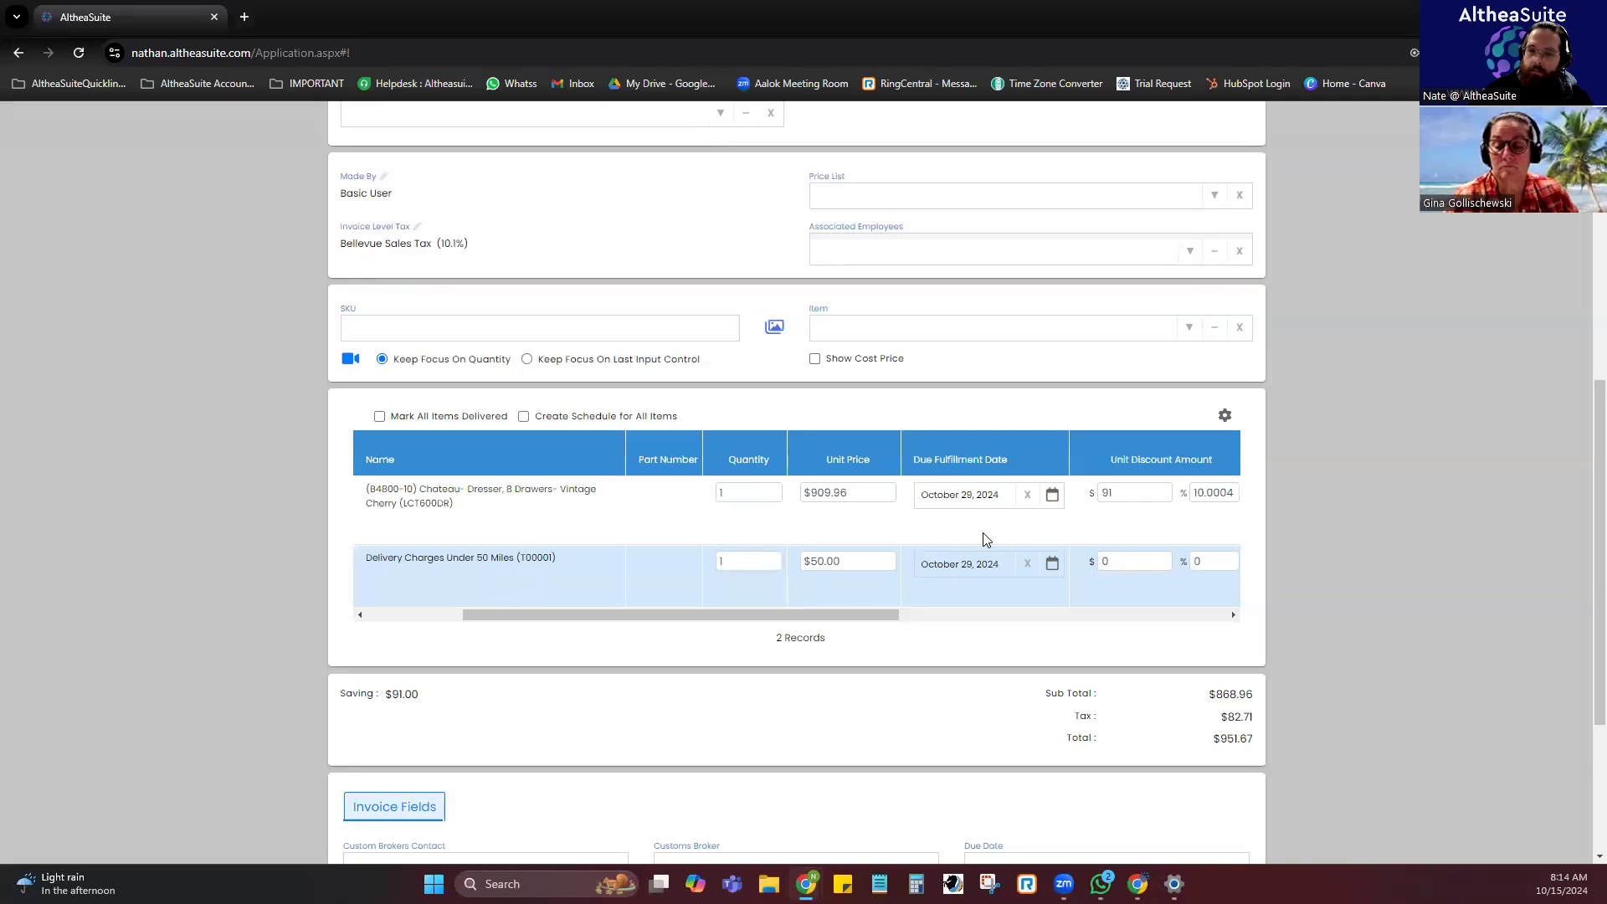
left_click(941, 529)
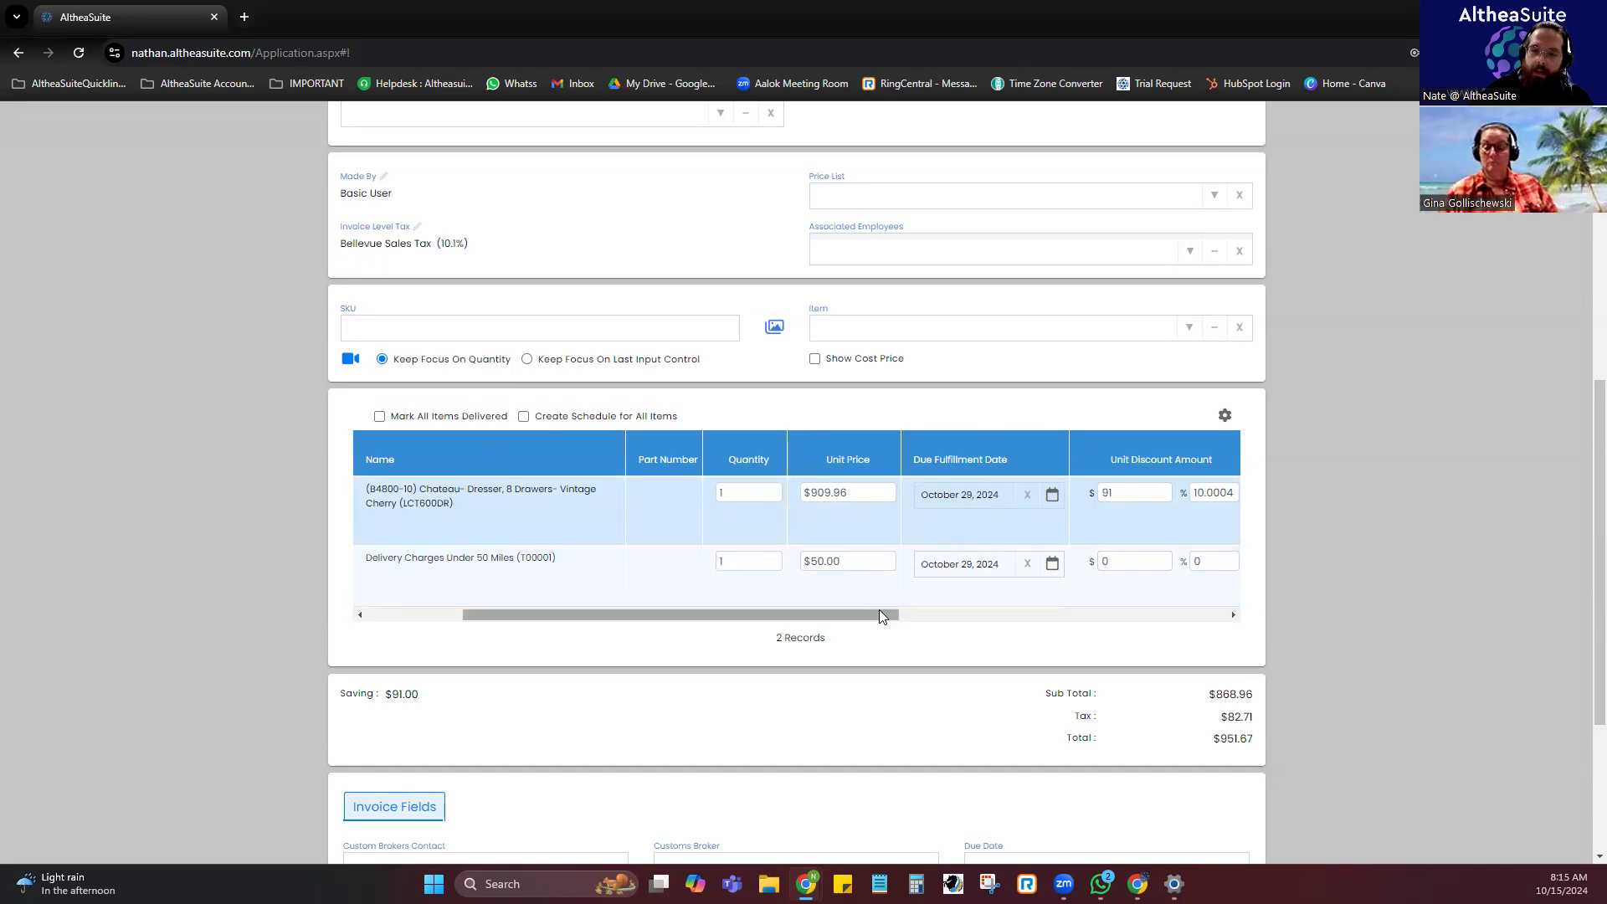
left_click_drag(879, 614, 1163, 596)
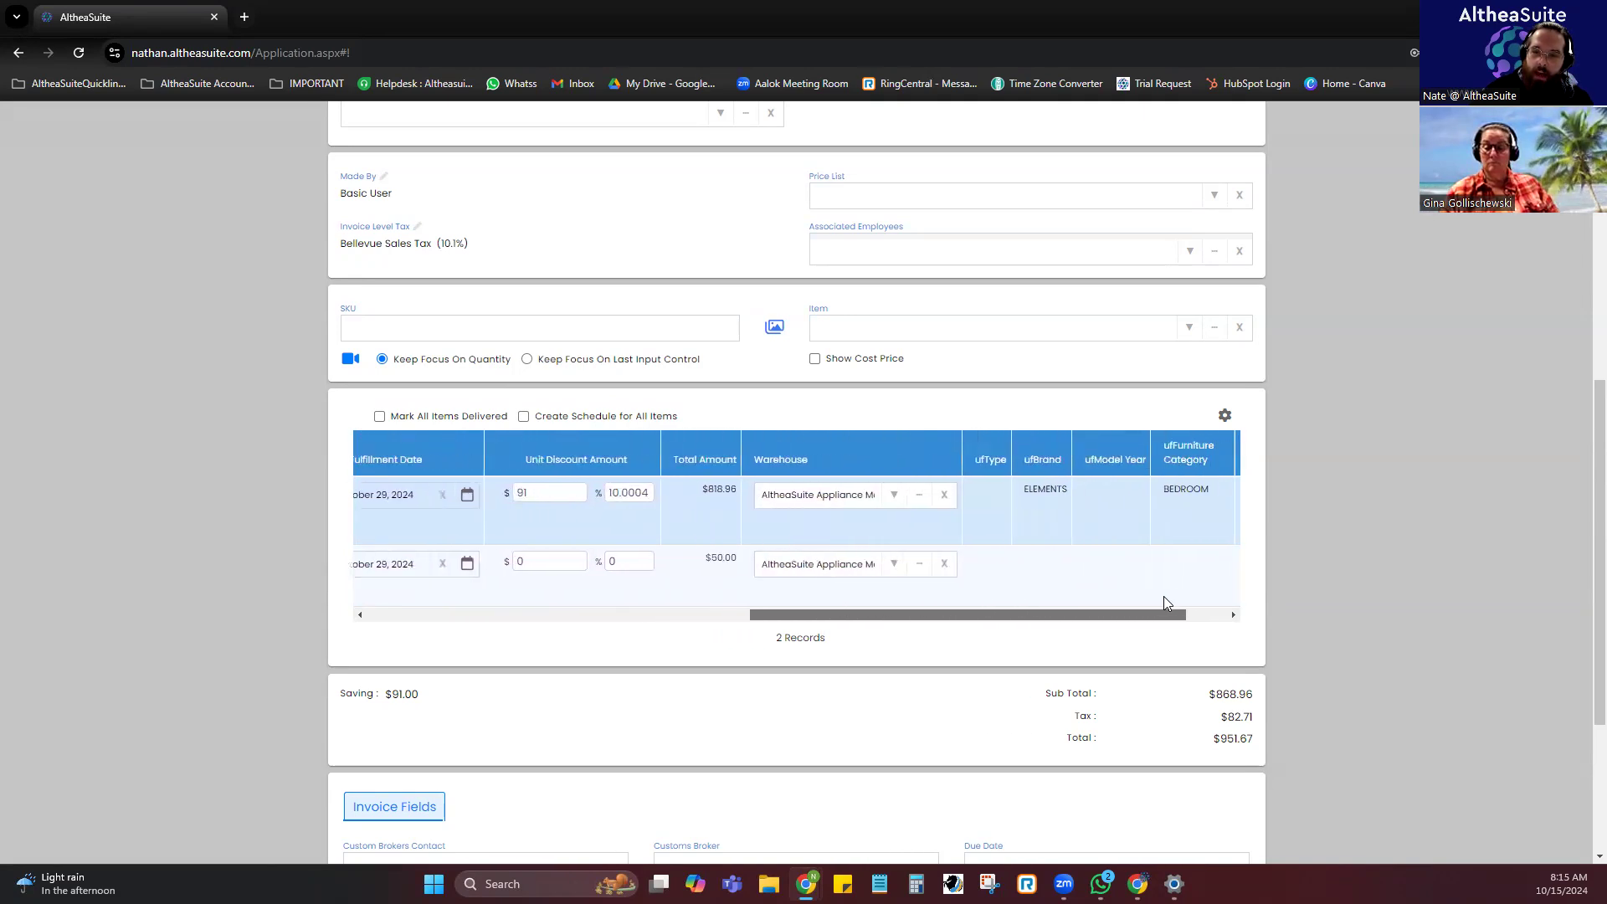
left_click(882, 498)
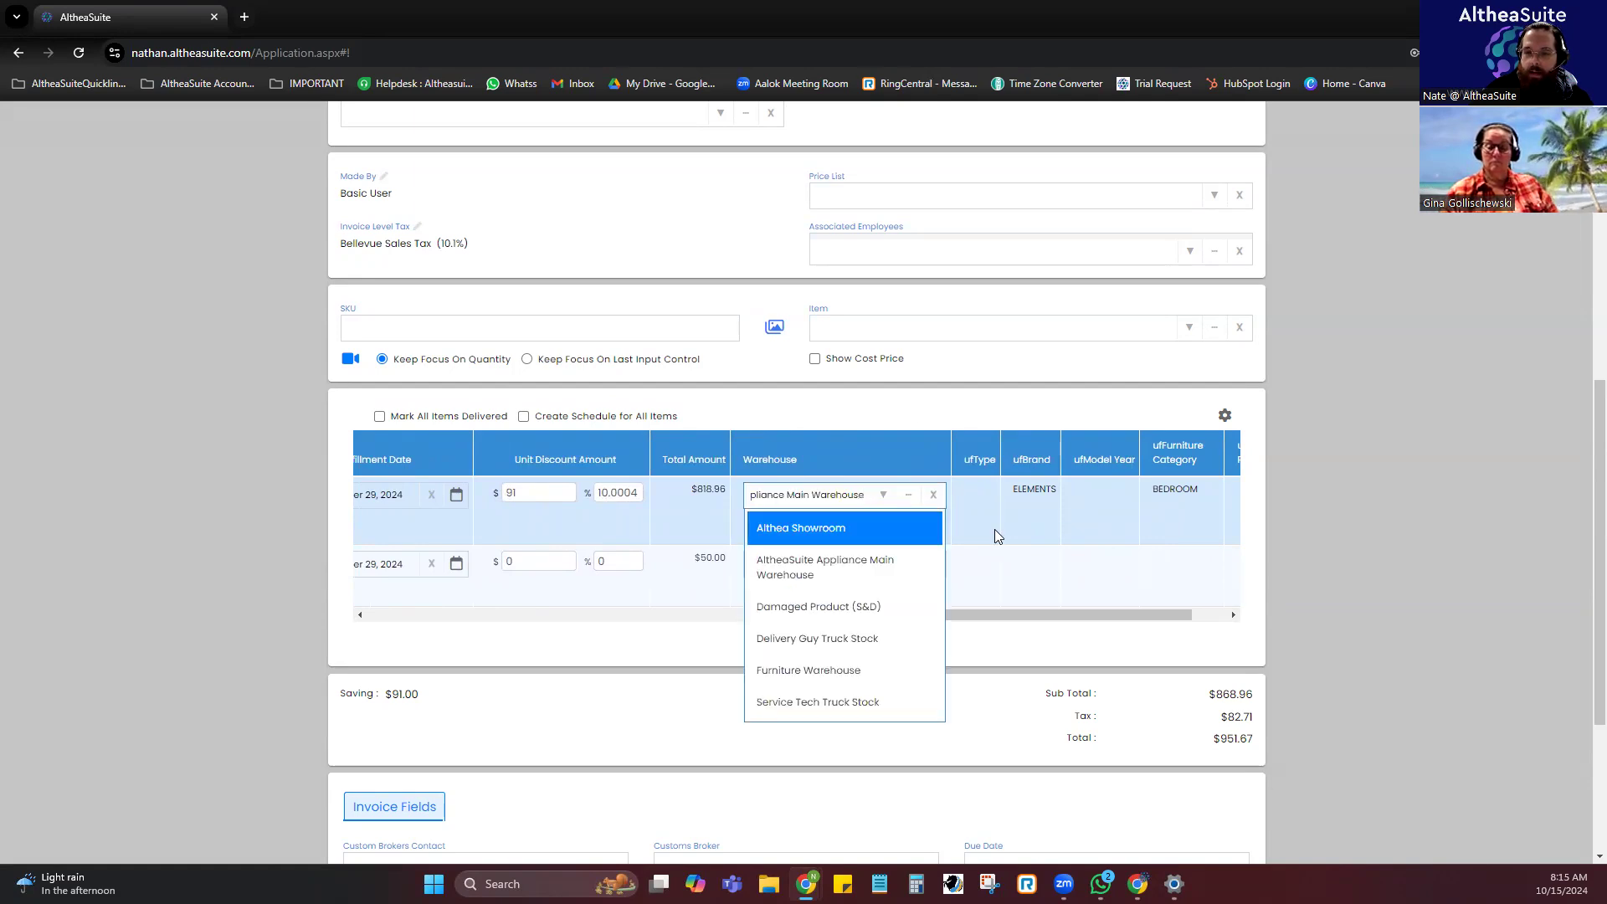
left_click(996, 552)
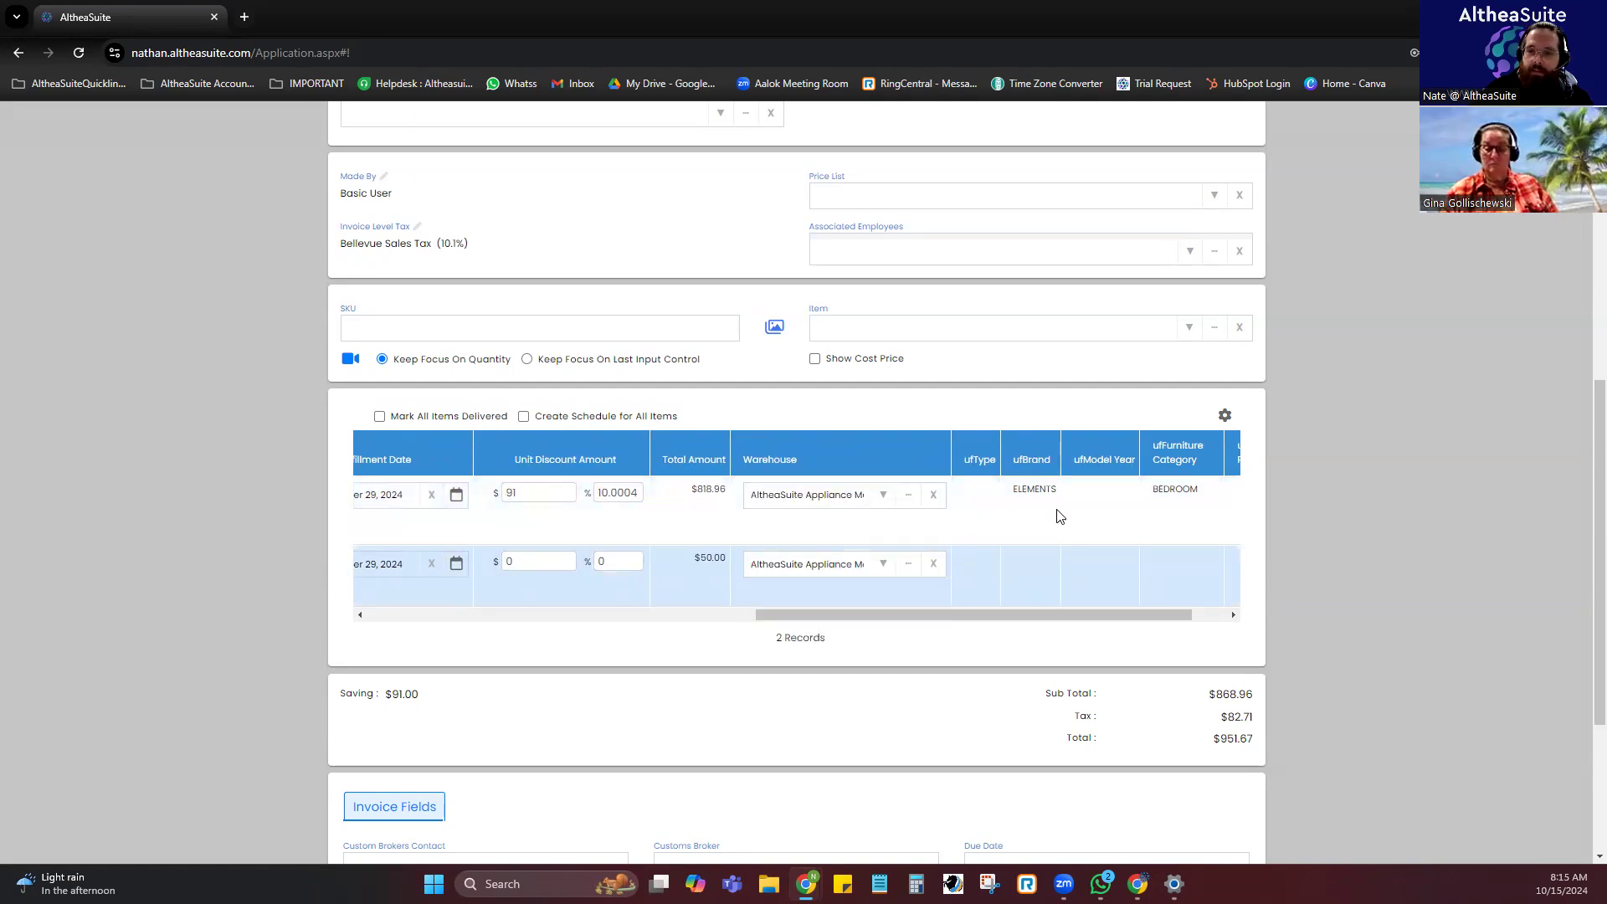
Apply the invoice's AltheaSuite Appliance Main Warehouse to all items and check the warehouse in each line.
left_click_drag(1584, 417, 1584, 234)
left_click(488, 279)
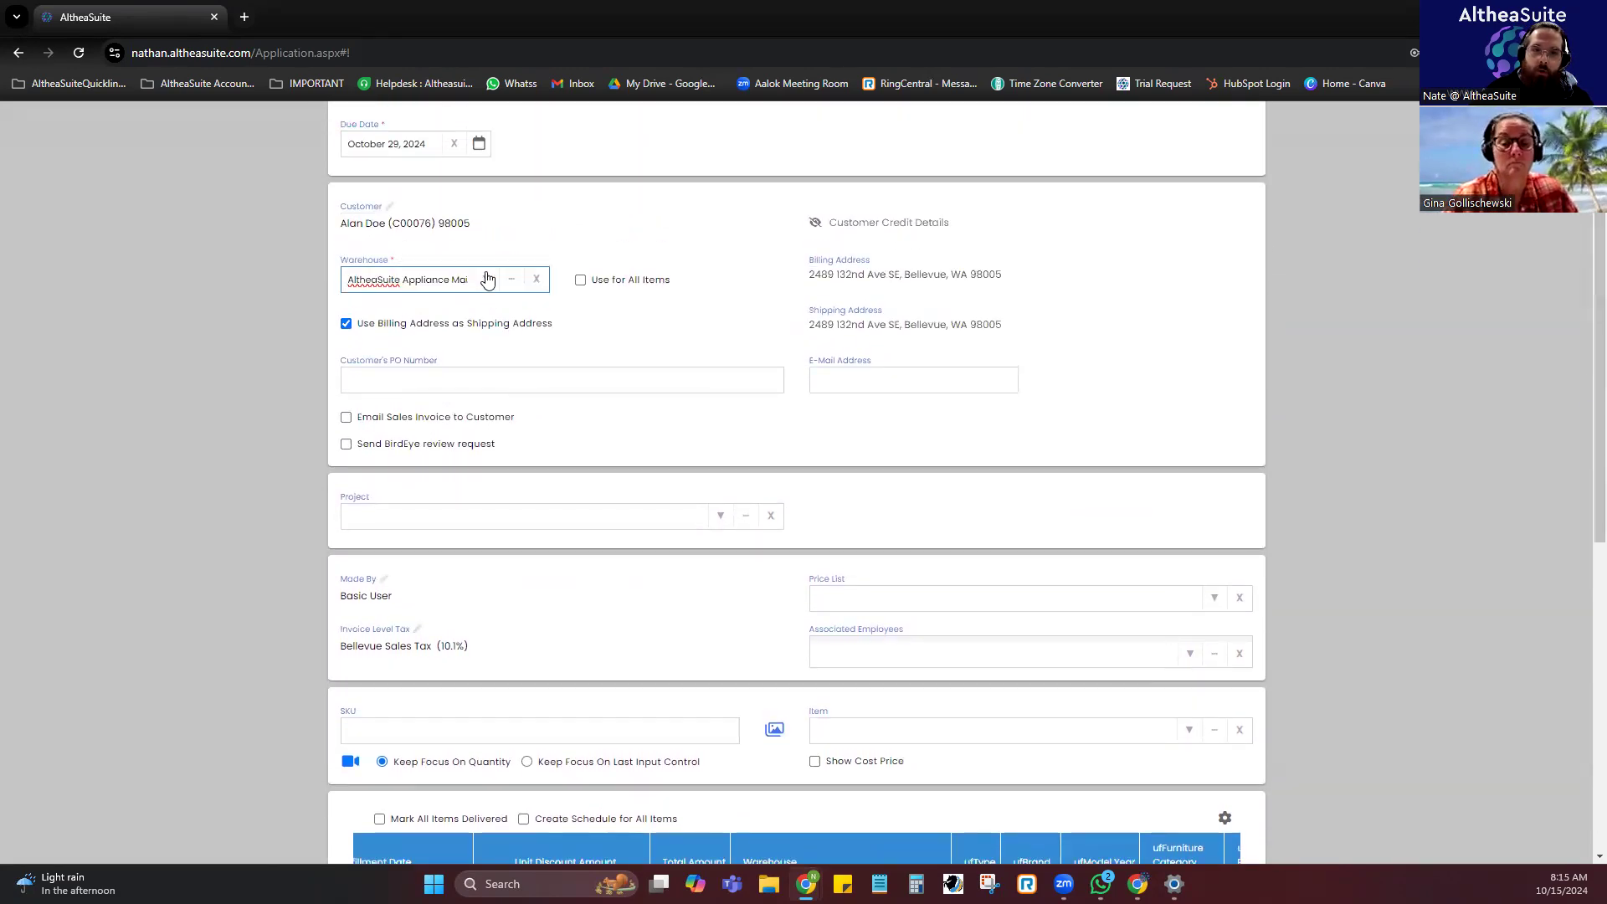
left_click(581, 280)
scroll(651, 366, "down", 4)
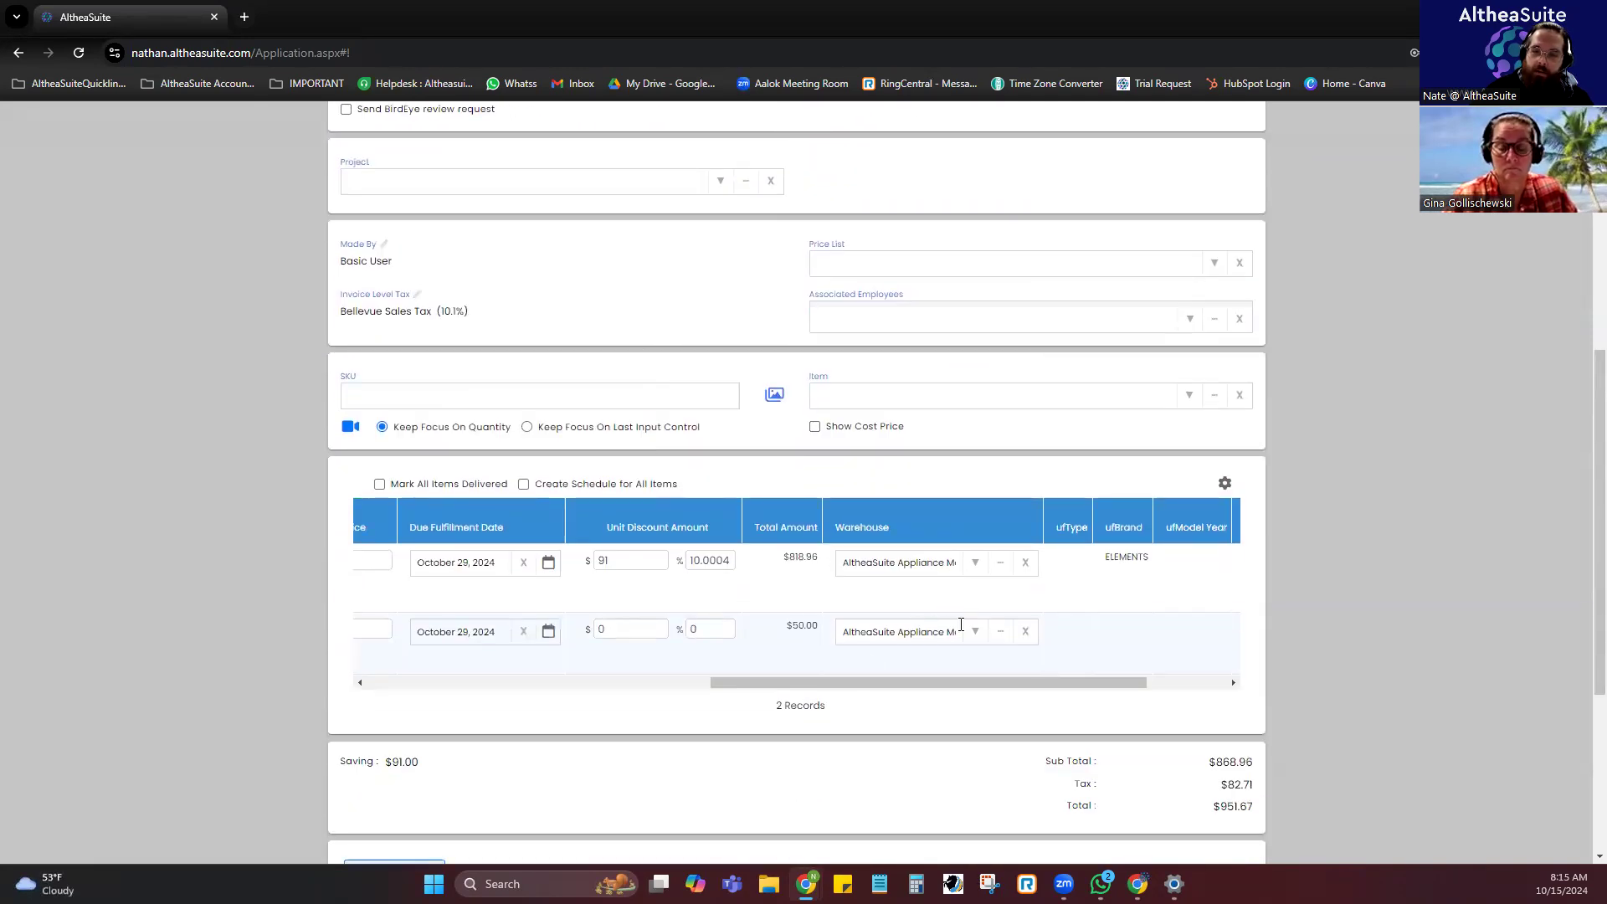
left_click_drag(962, 682, 575, 713)
Enable capturing the customer's signature on the invoice and proceed to payment.
scroll(407, 682, "down", 4)
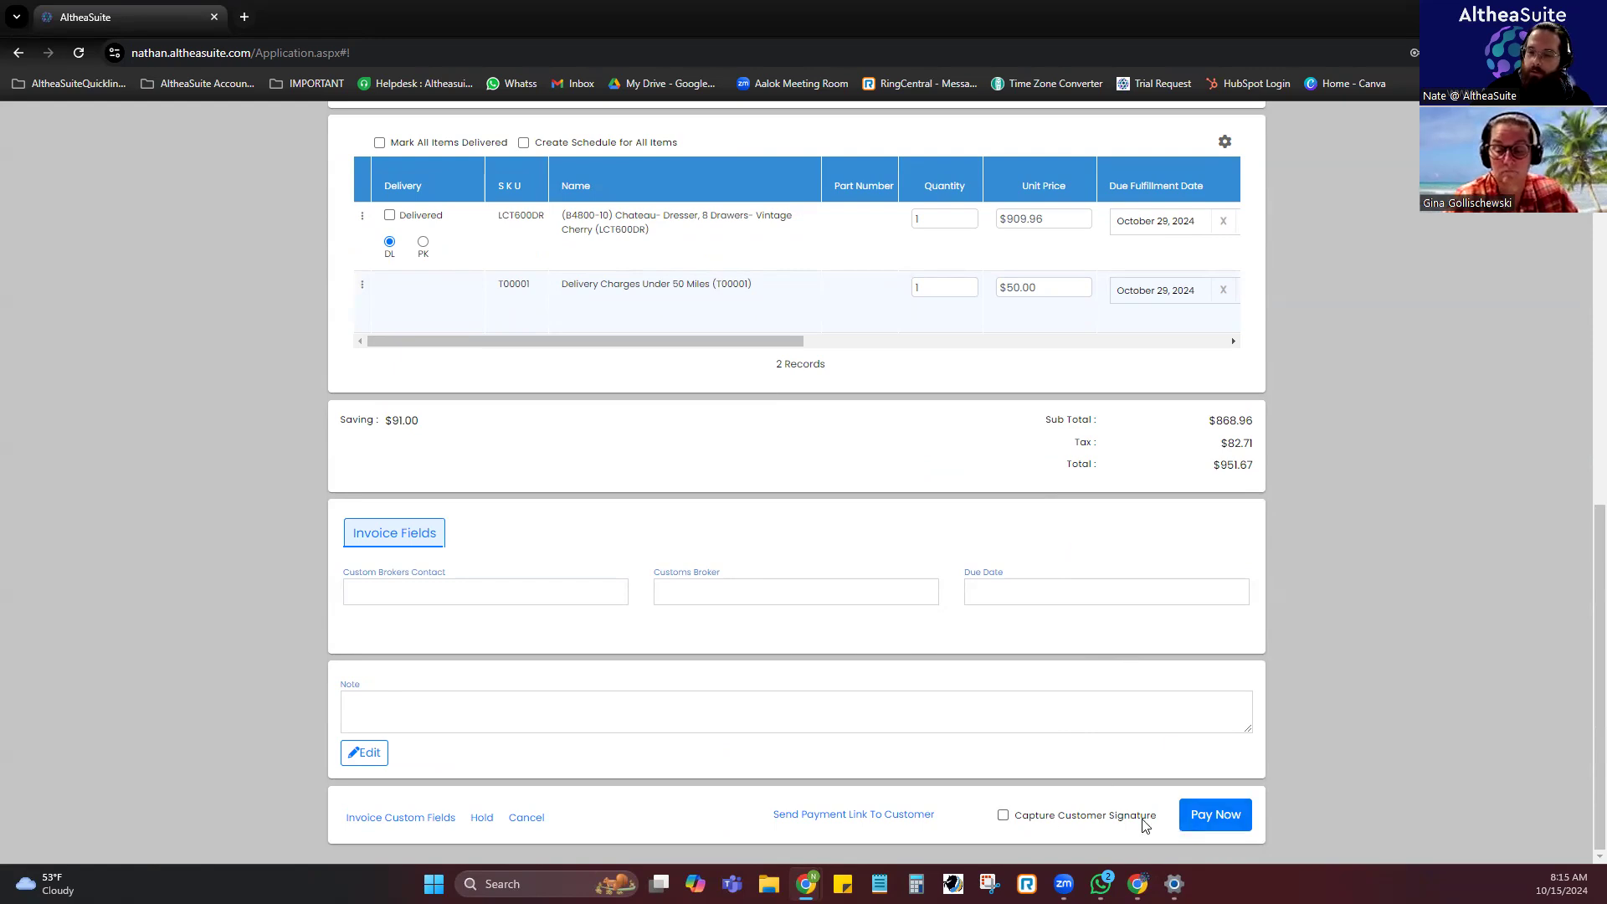
left_click_drag(1166, 823, 1024, 828)
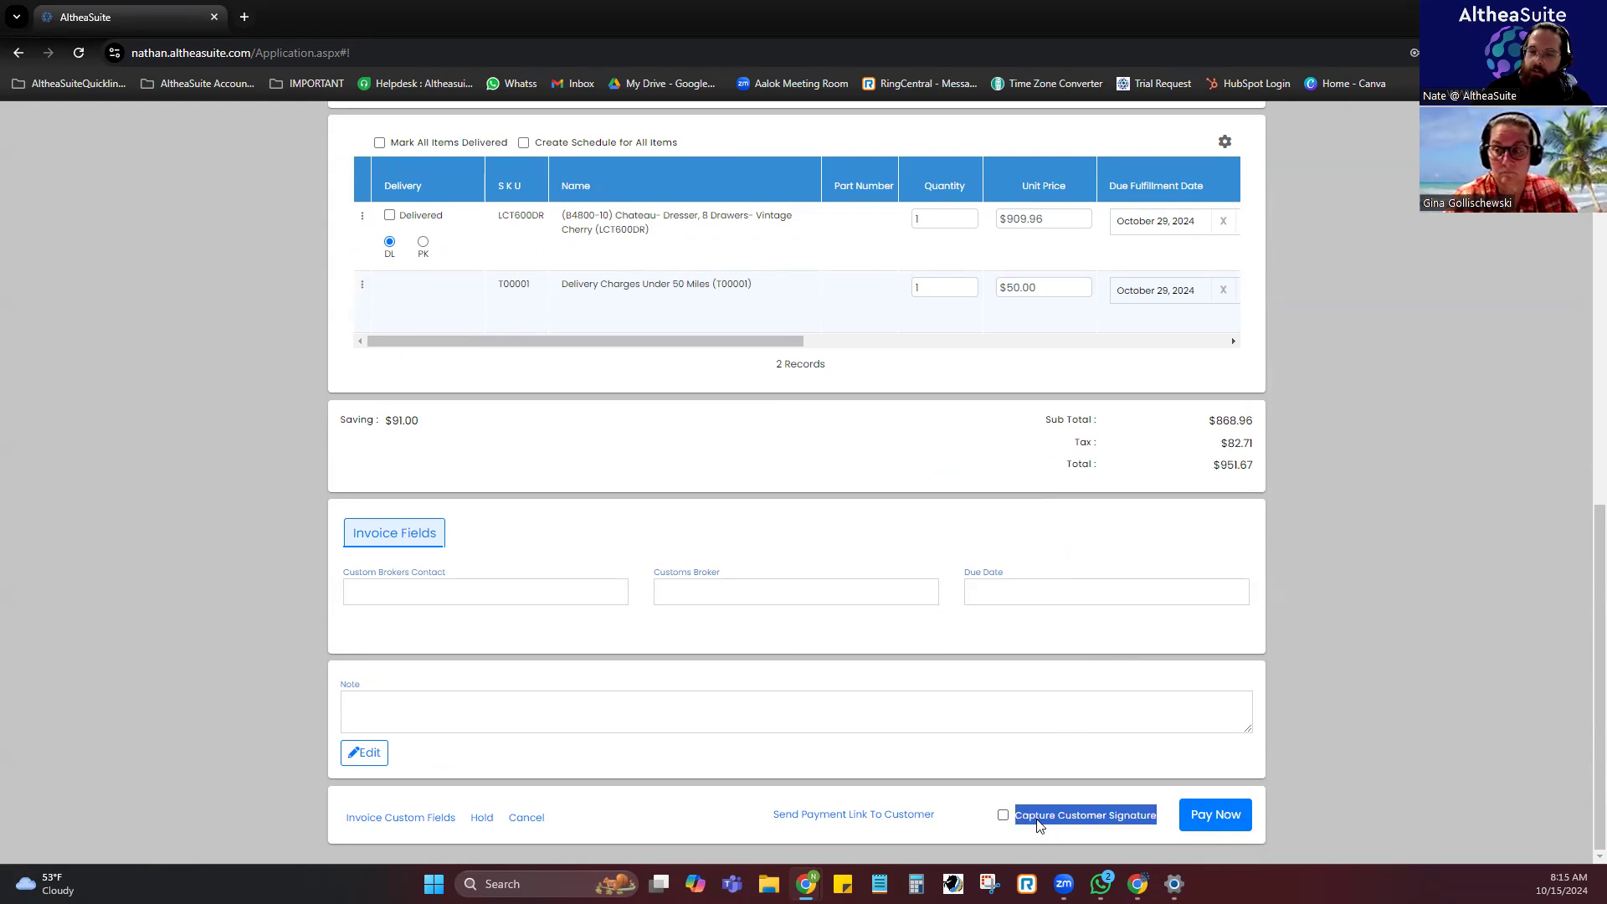
left_click(1035, 804)
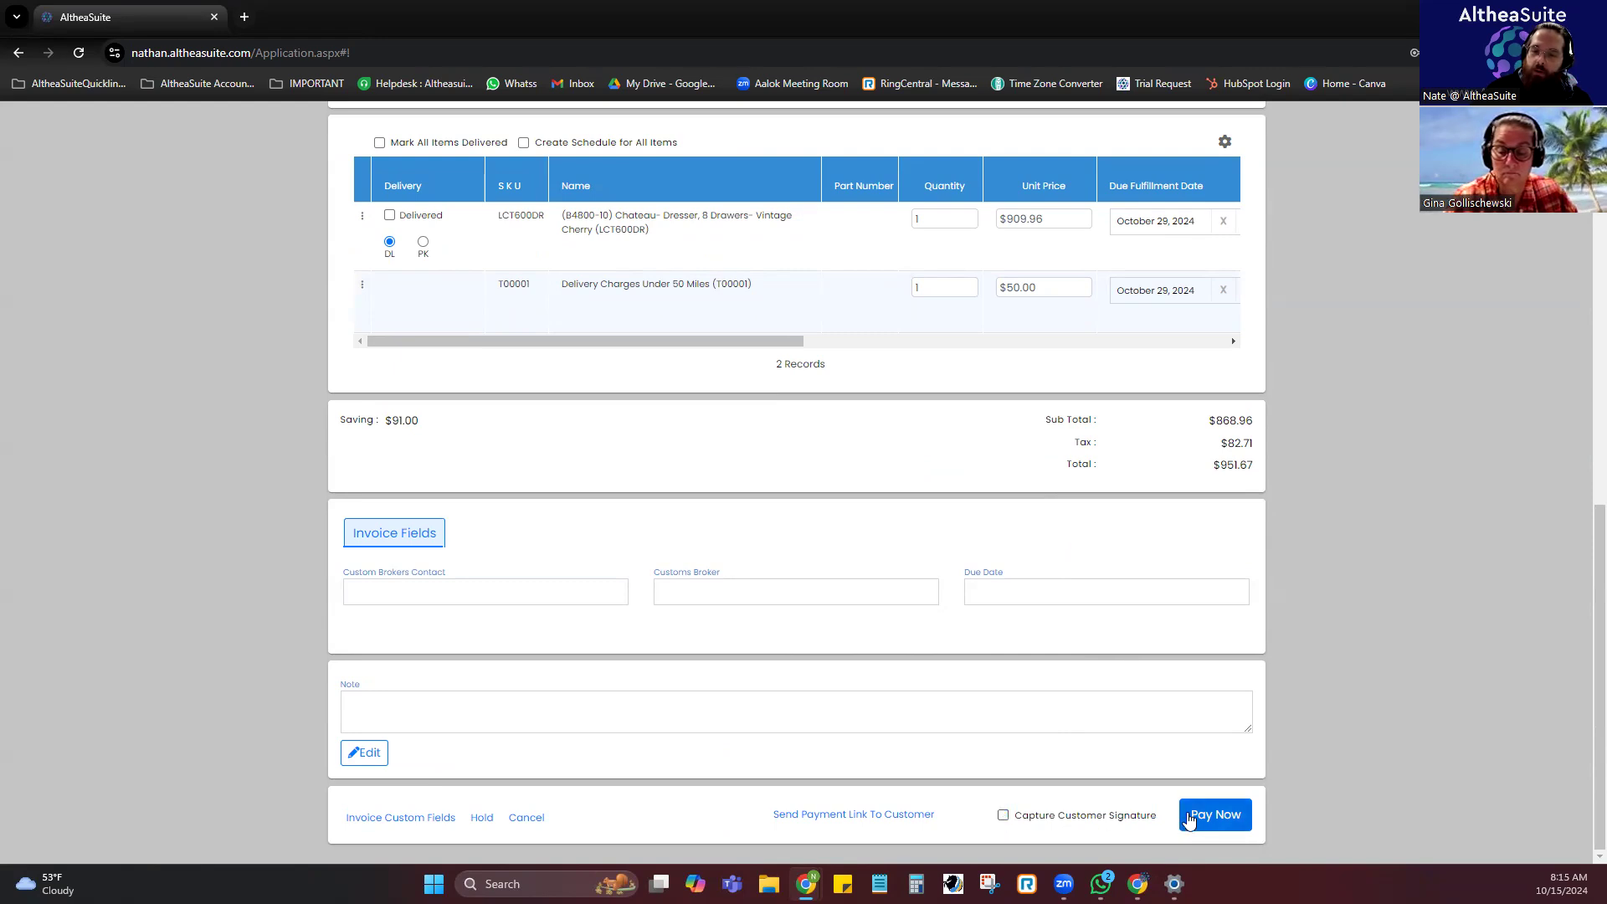
left_click(1004, 815)
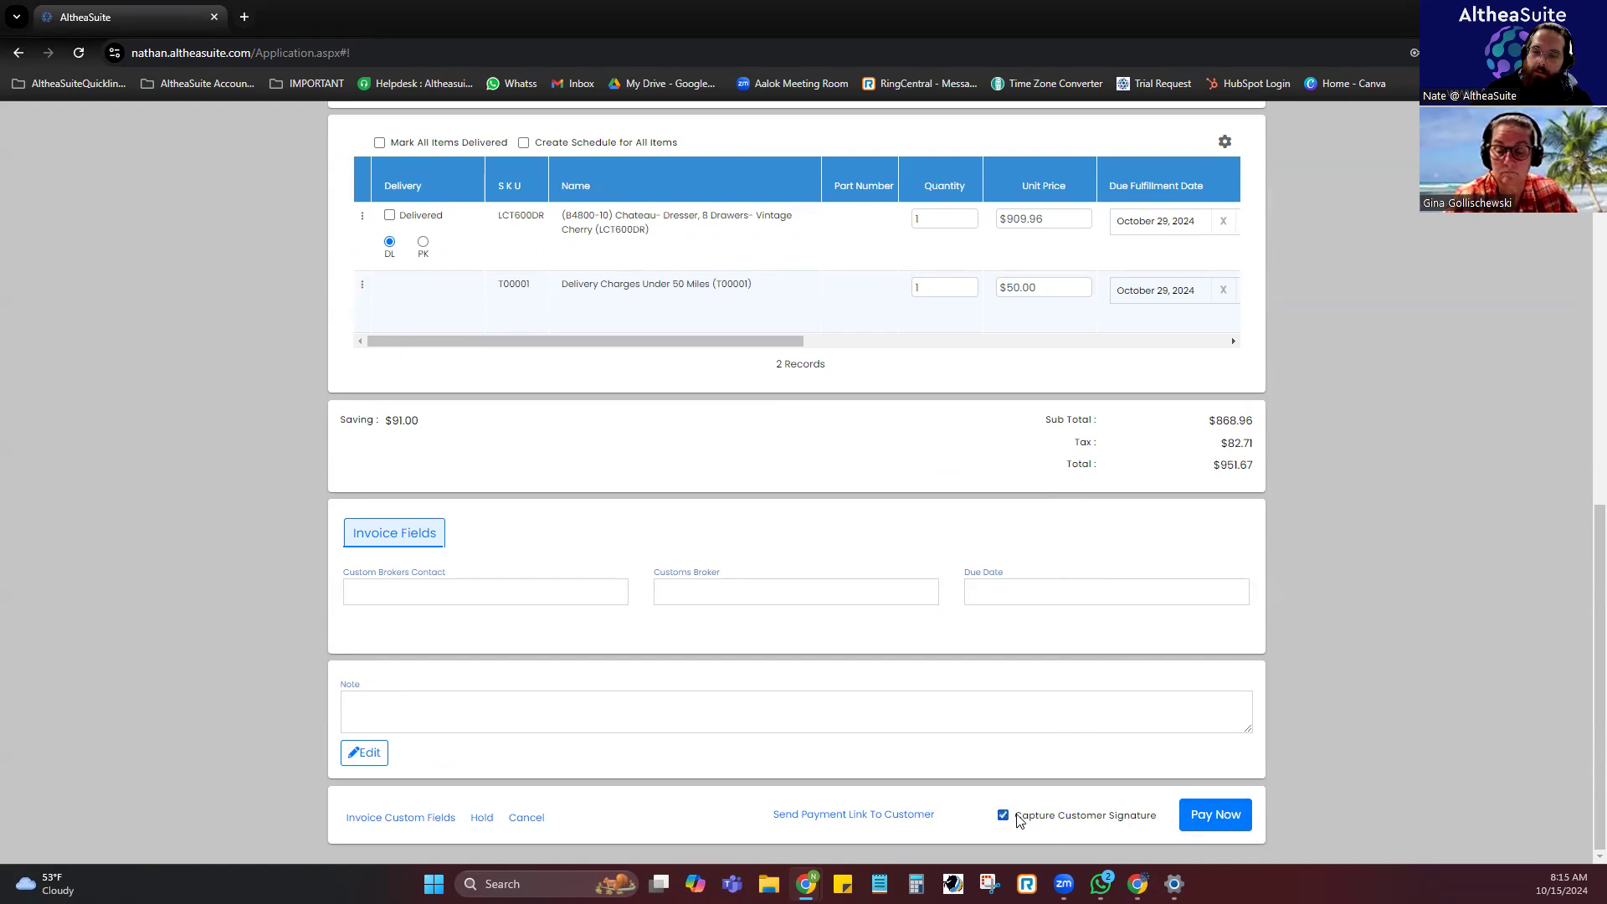
left_click(1200, 814)
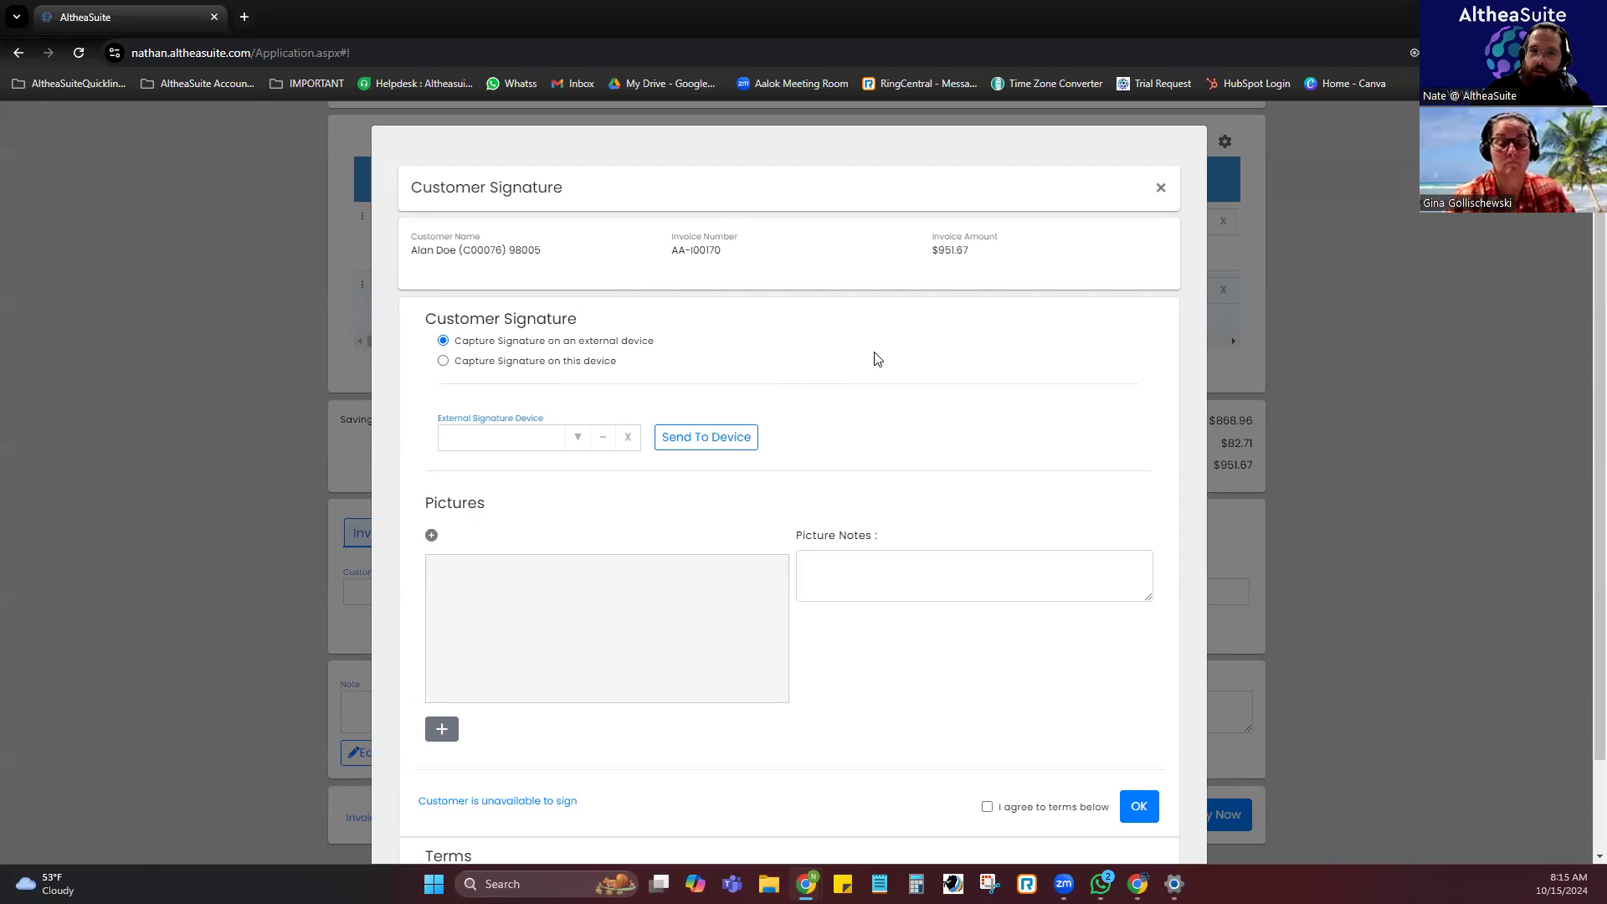
Review the customer signature form and its terms, and choose to capture the signature on this device.
scroll(656, 292, "down", 1)
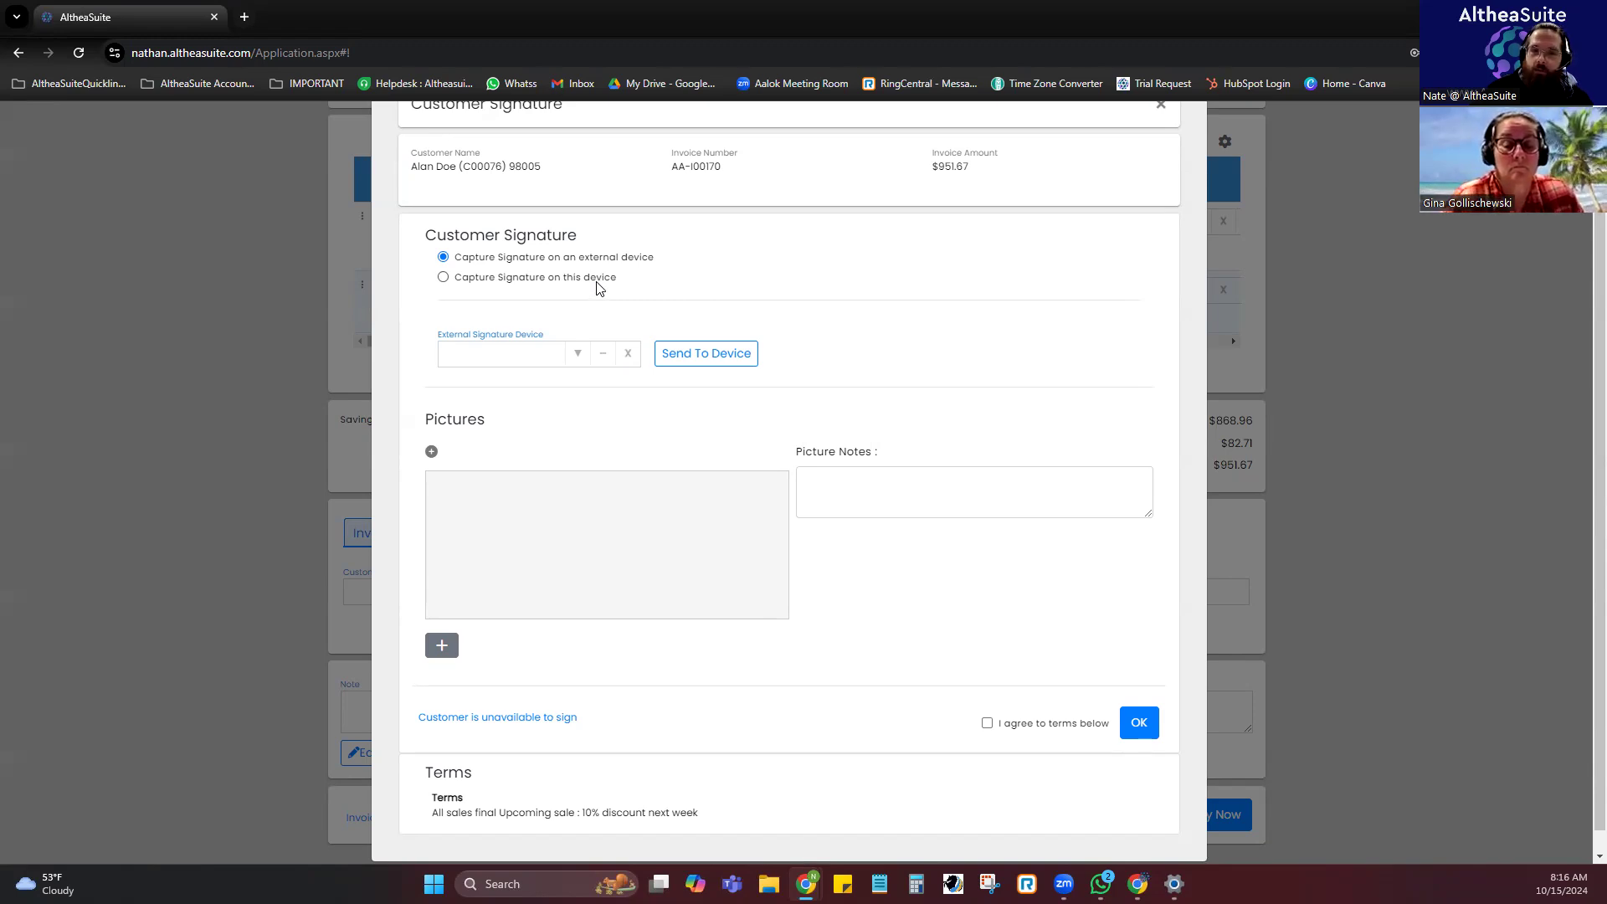
left_click(526, 288)
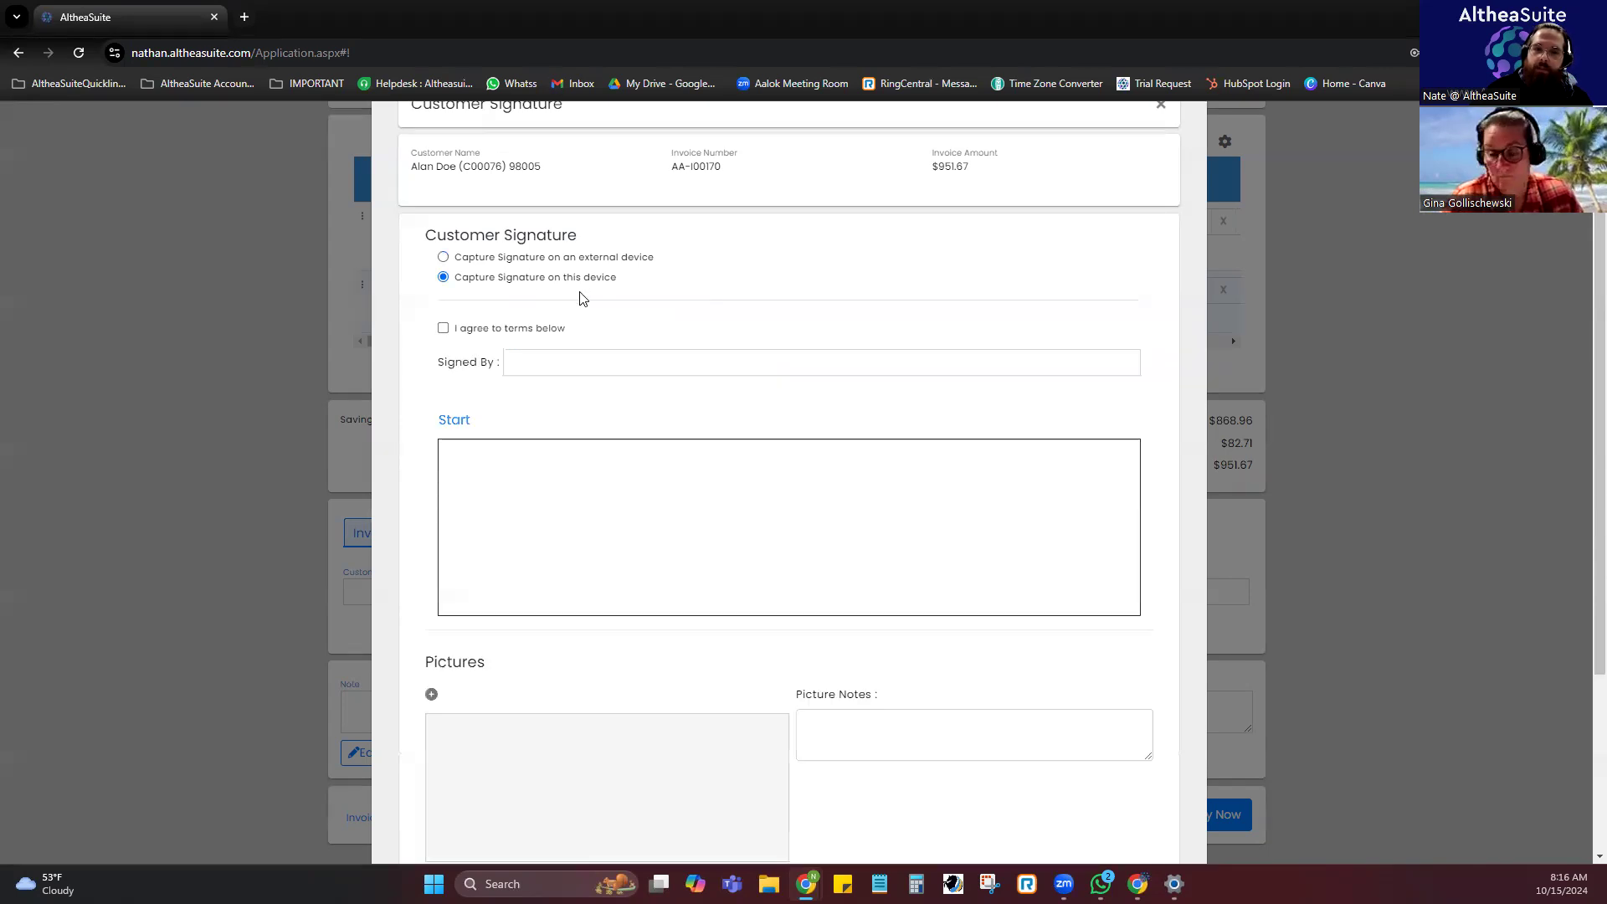
scroll(897, 317, "up", 2)
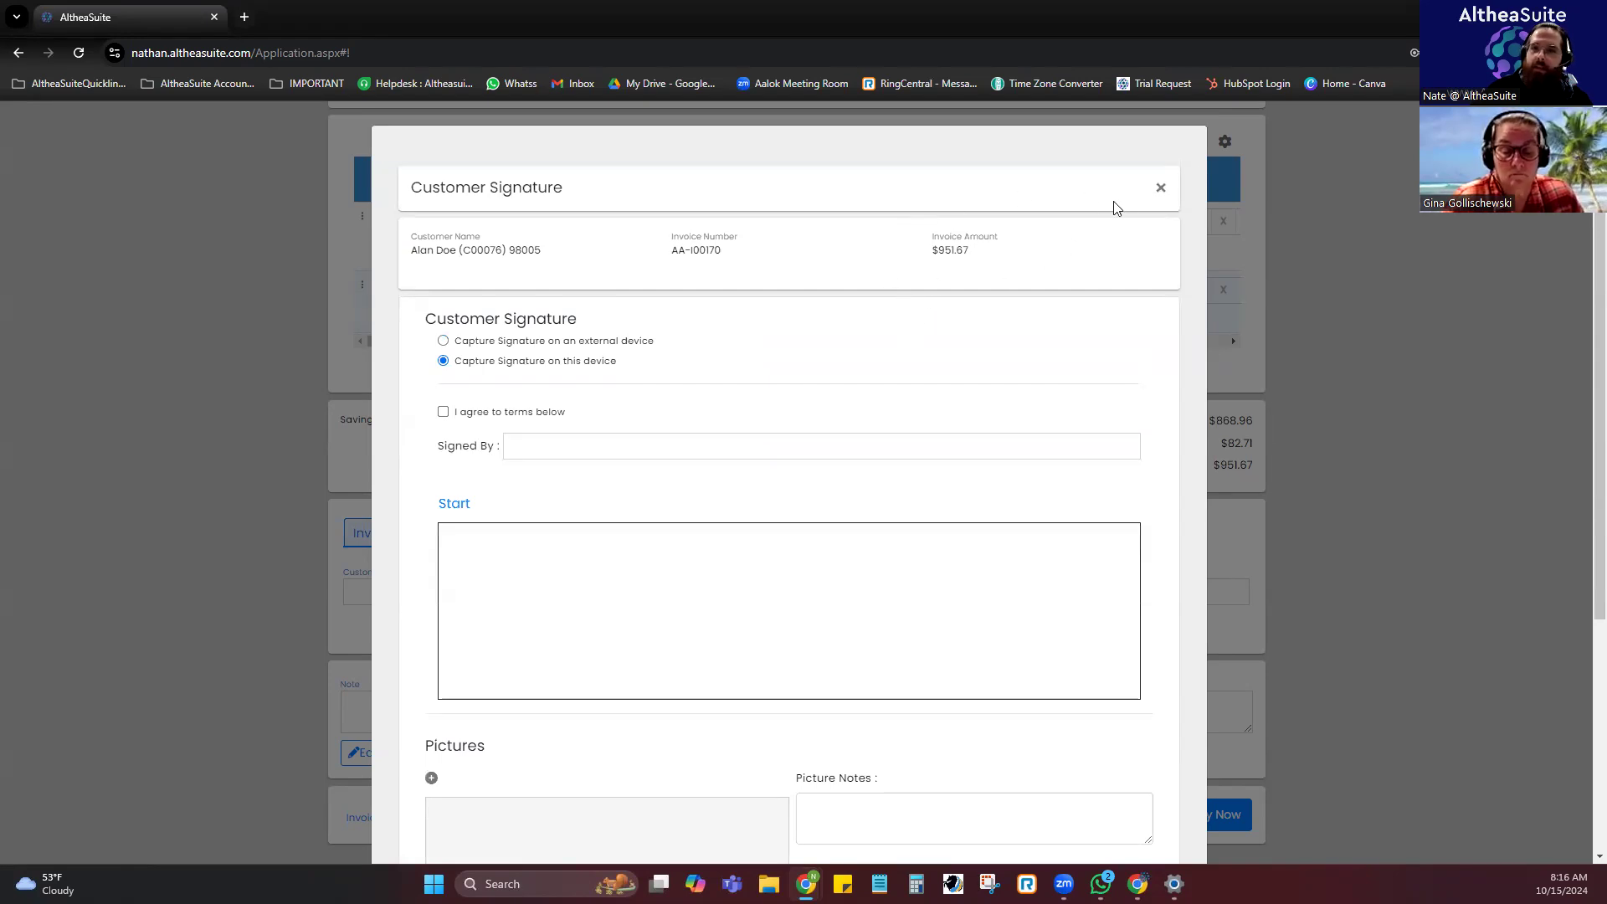
Dismiss the customer signature form and apply the full $951.67 pending amount as a cash payment.
left_click(1160, 191)
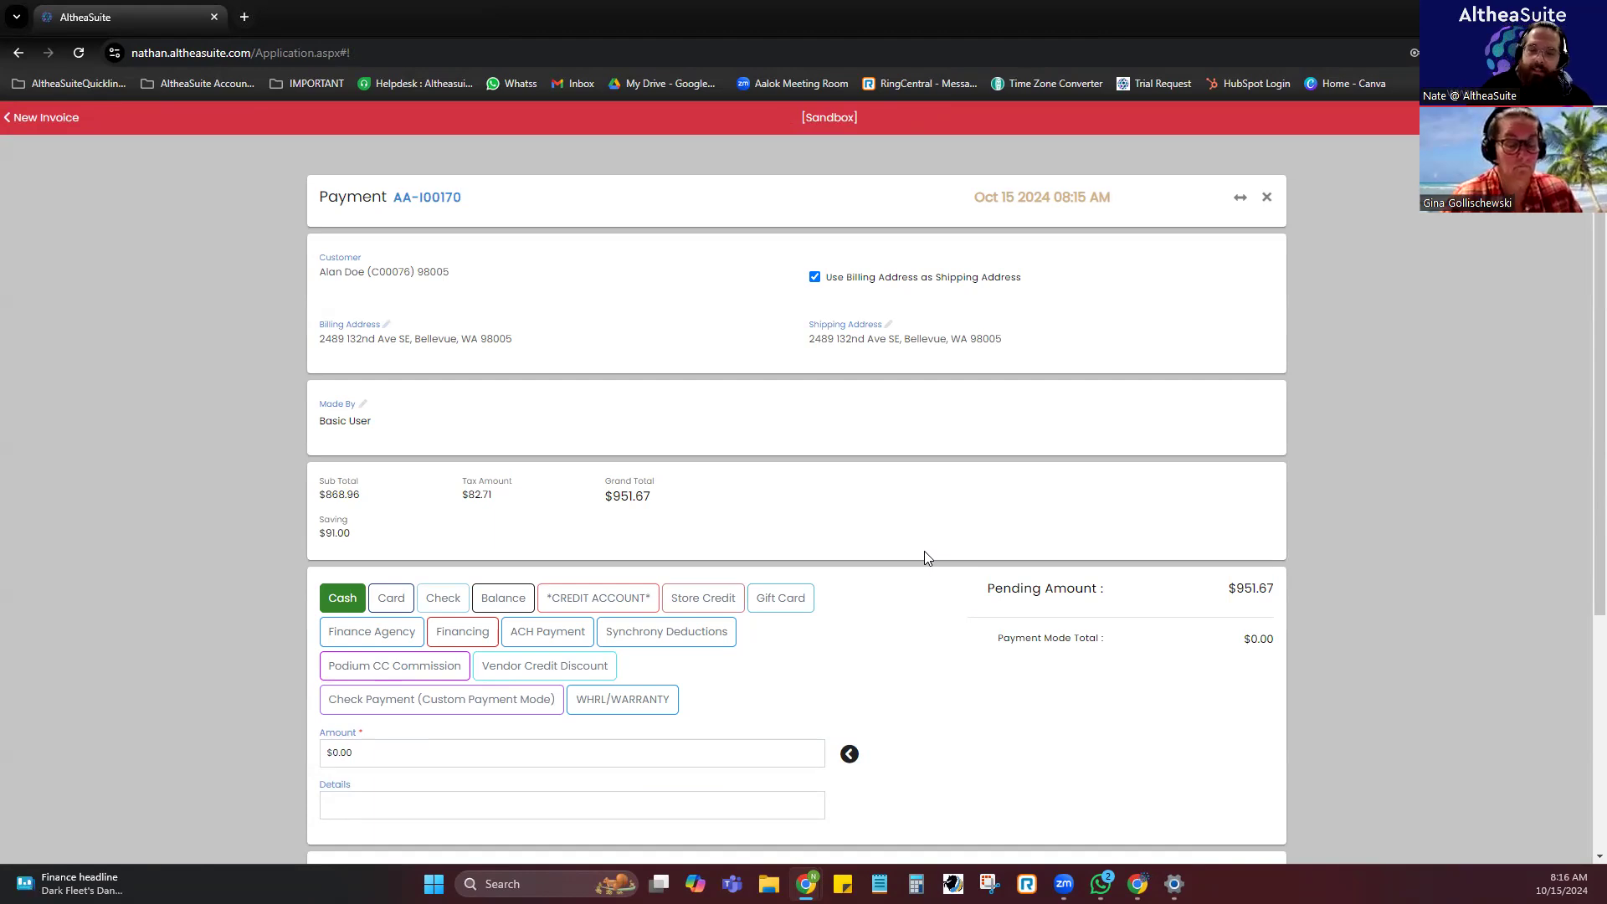
scroll(907, 506, "down", 3)
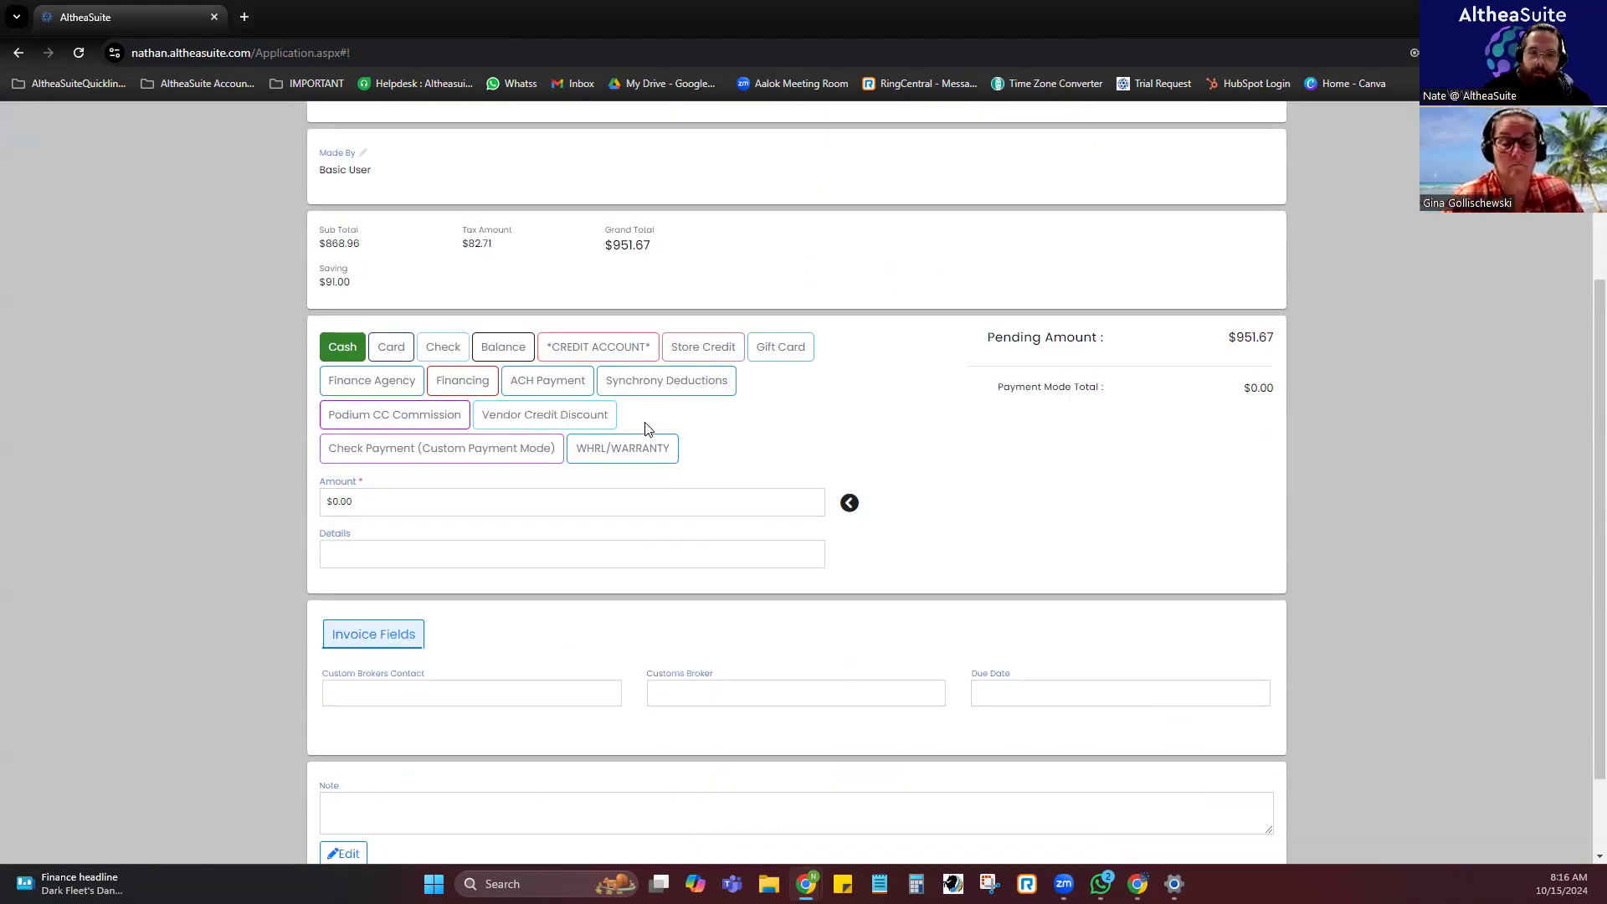
left_click(853, 504)
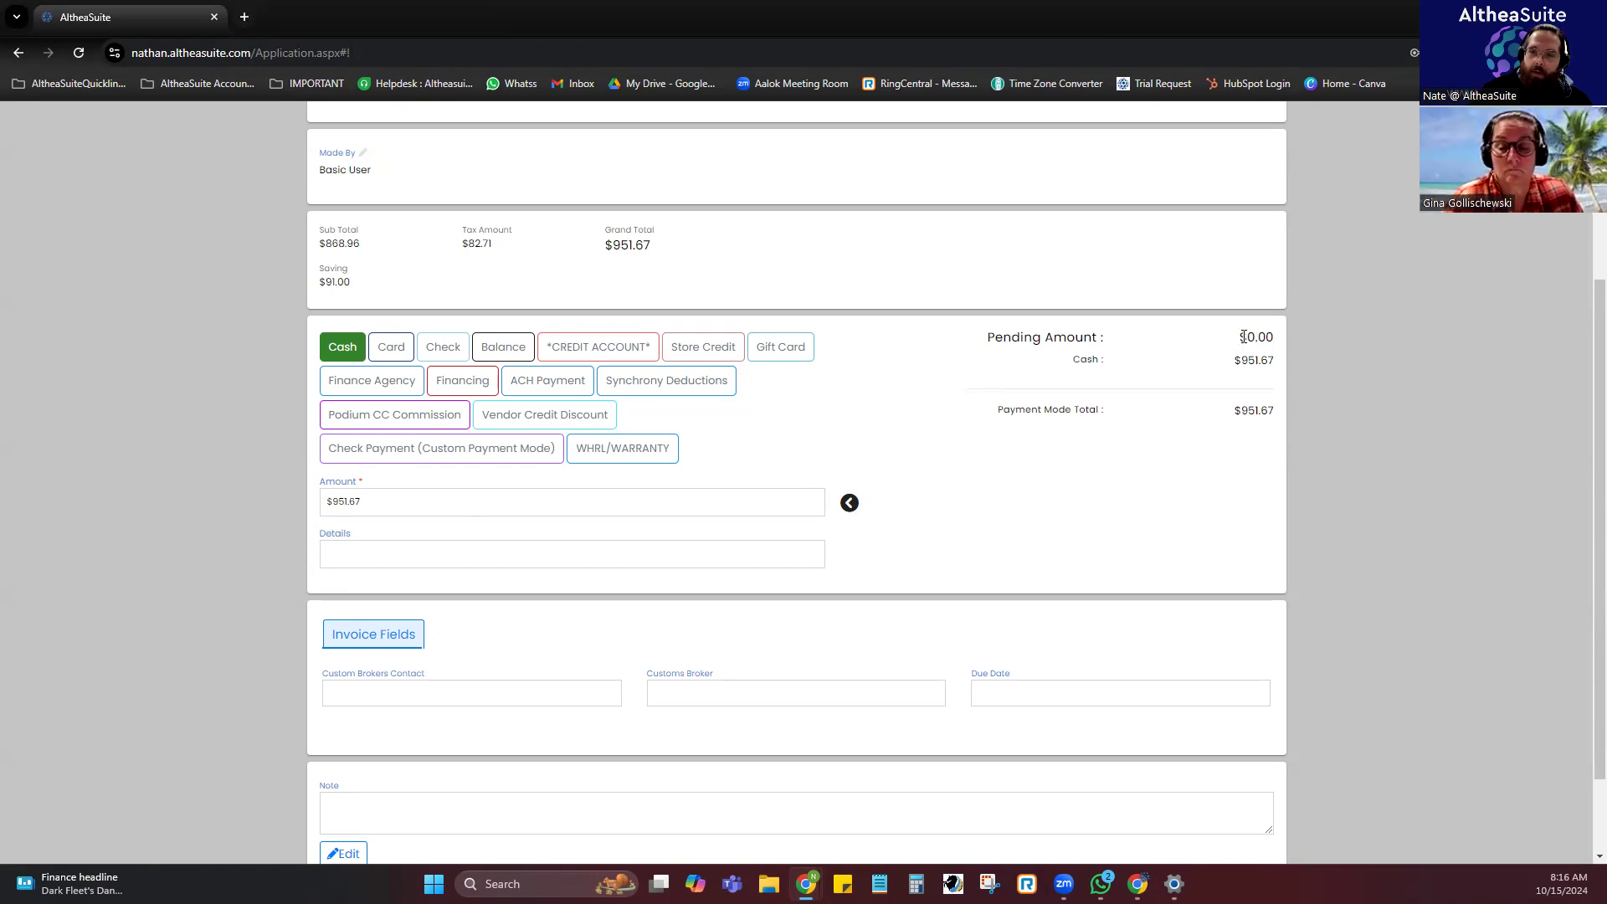
View the entry fields of the Card and Check payment modes.
left_click(397, 503)
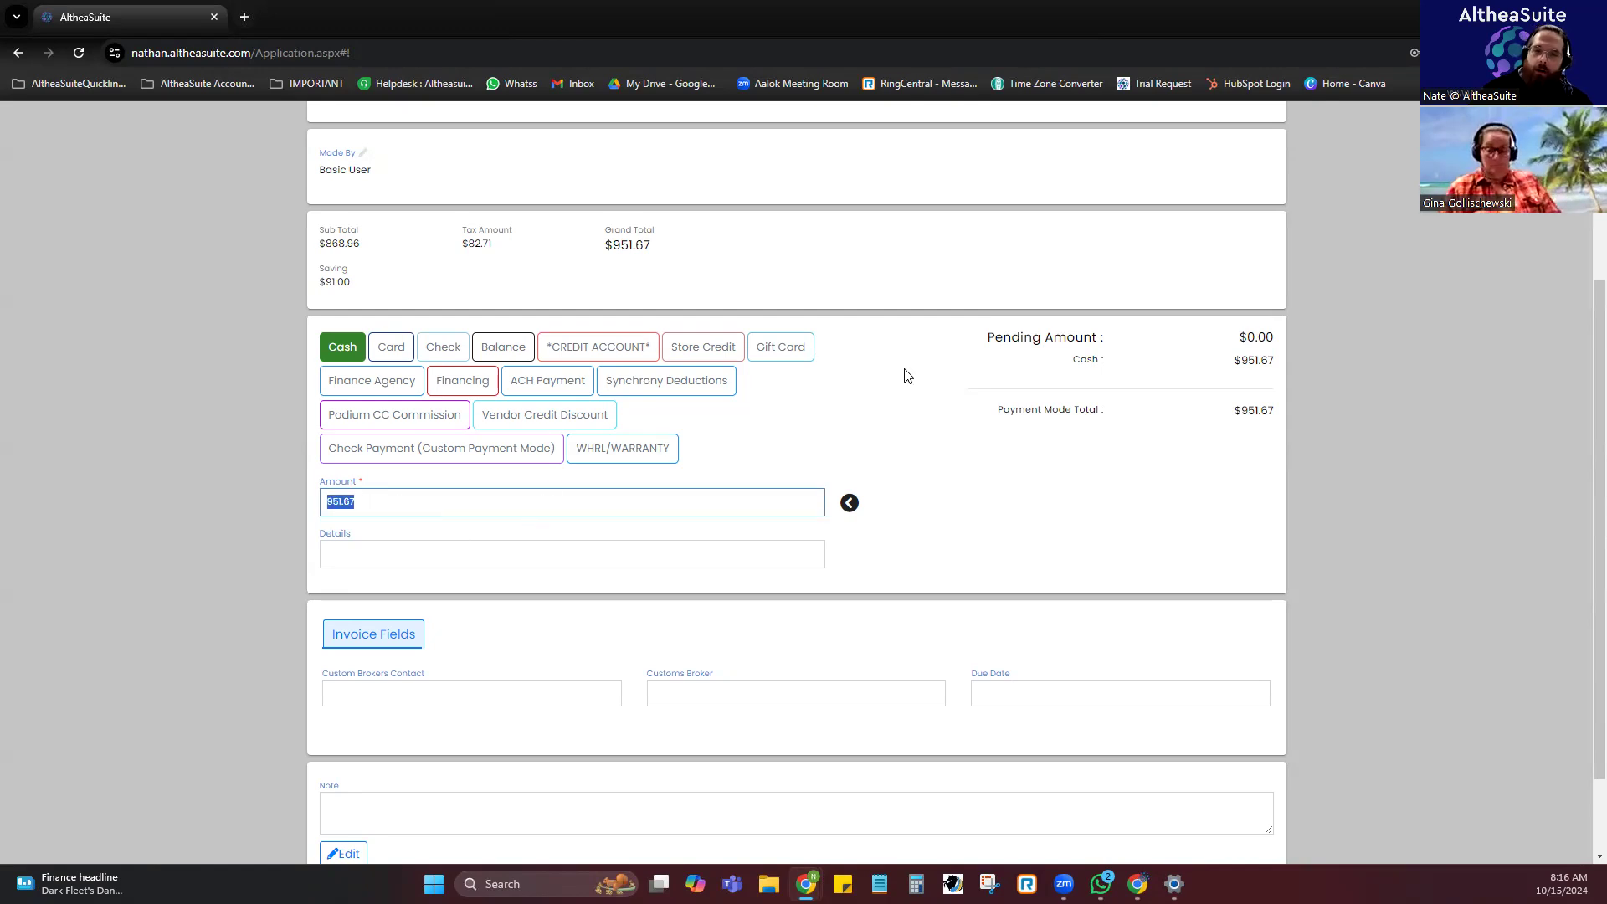
left_click(406, 350)
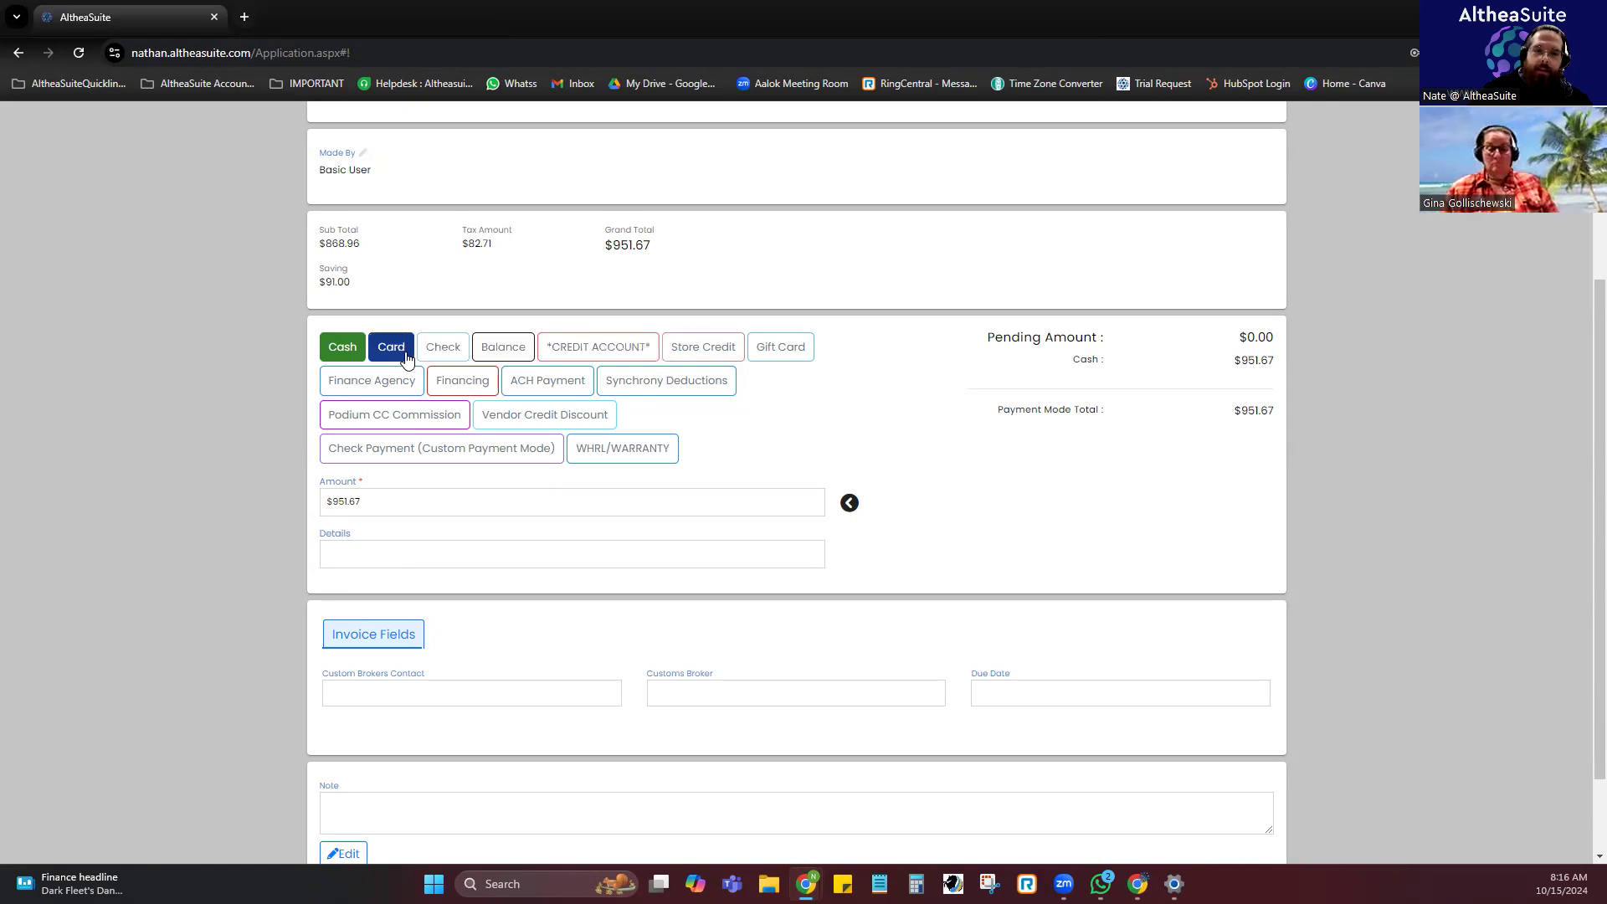
left_click(401, 355)
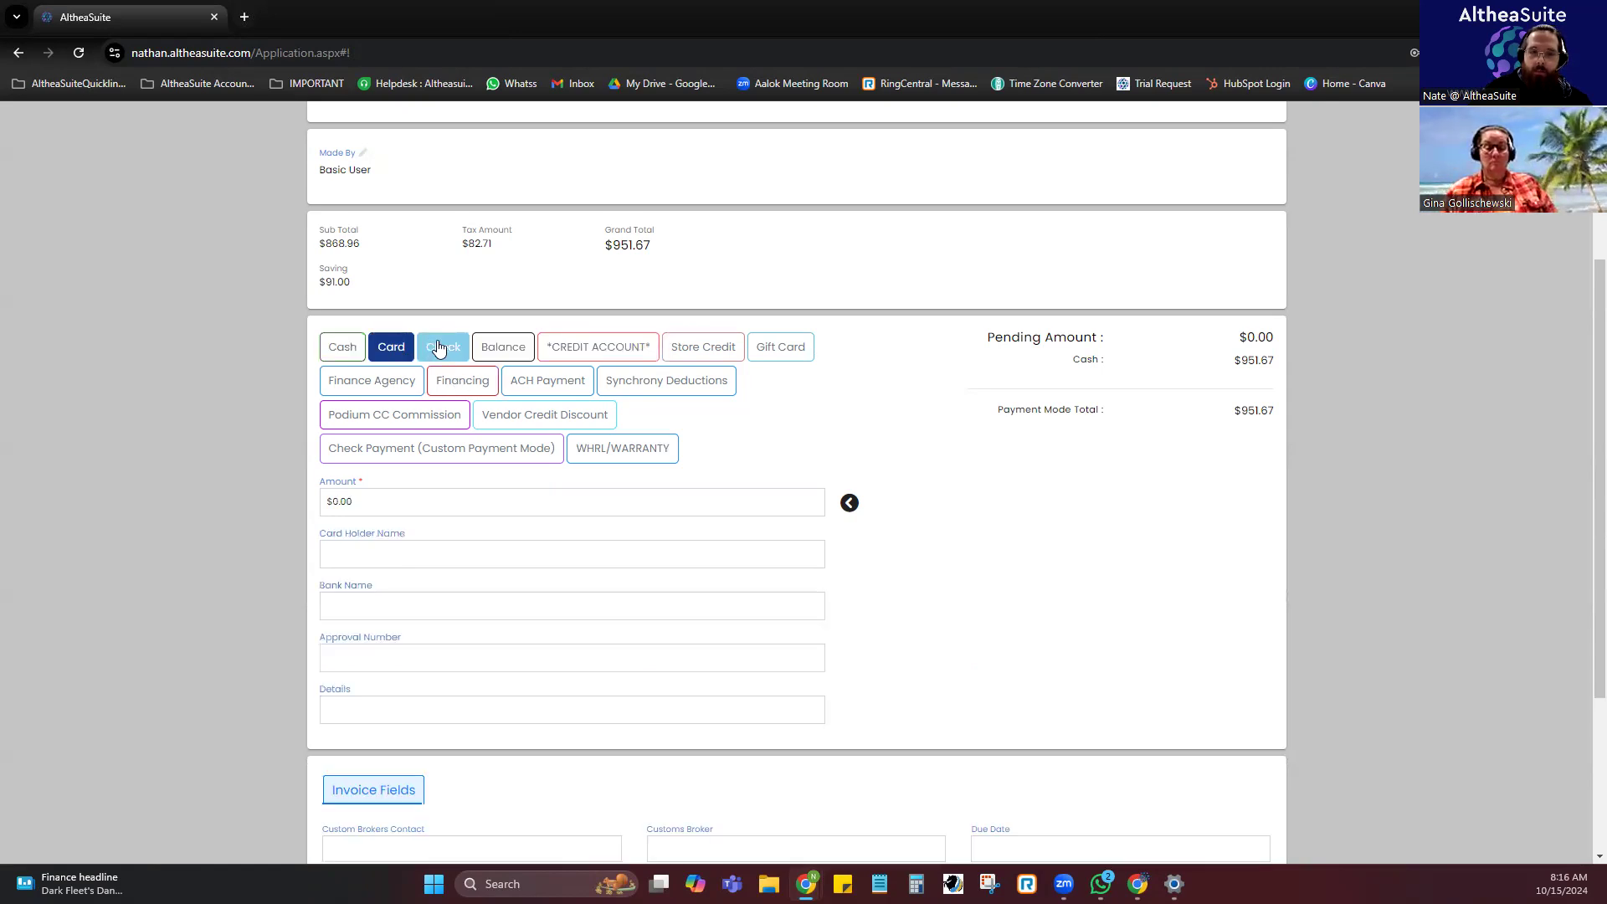
left_click(439, 348)
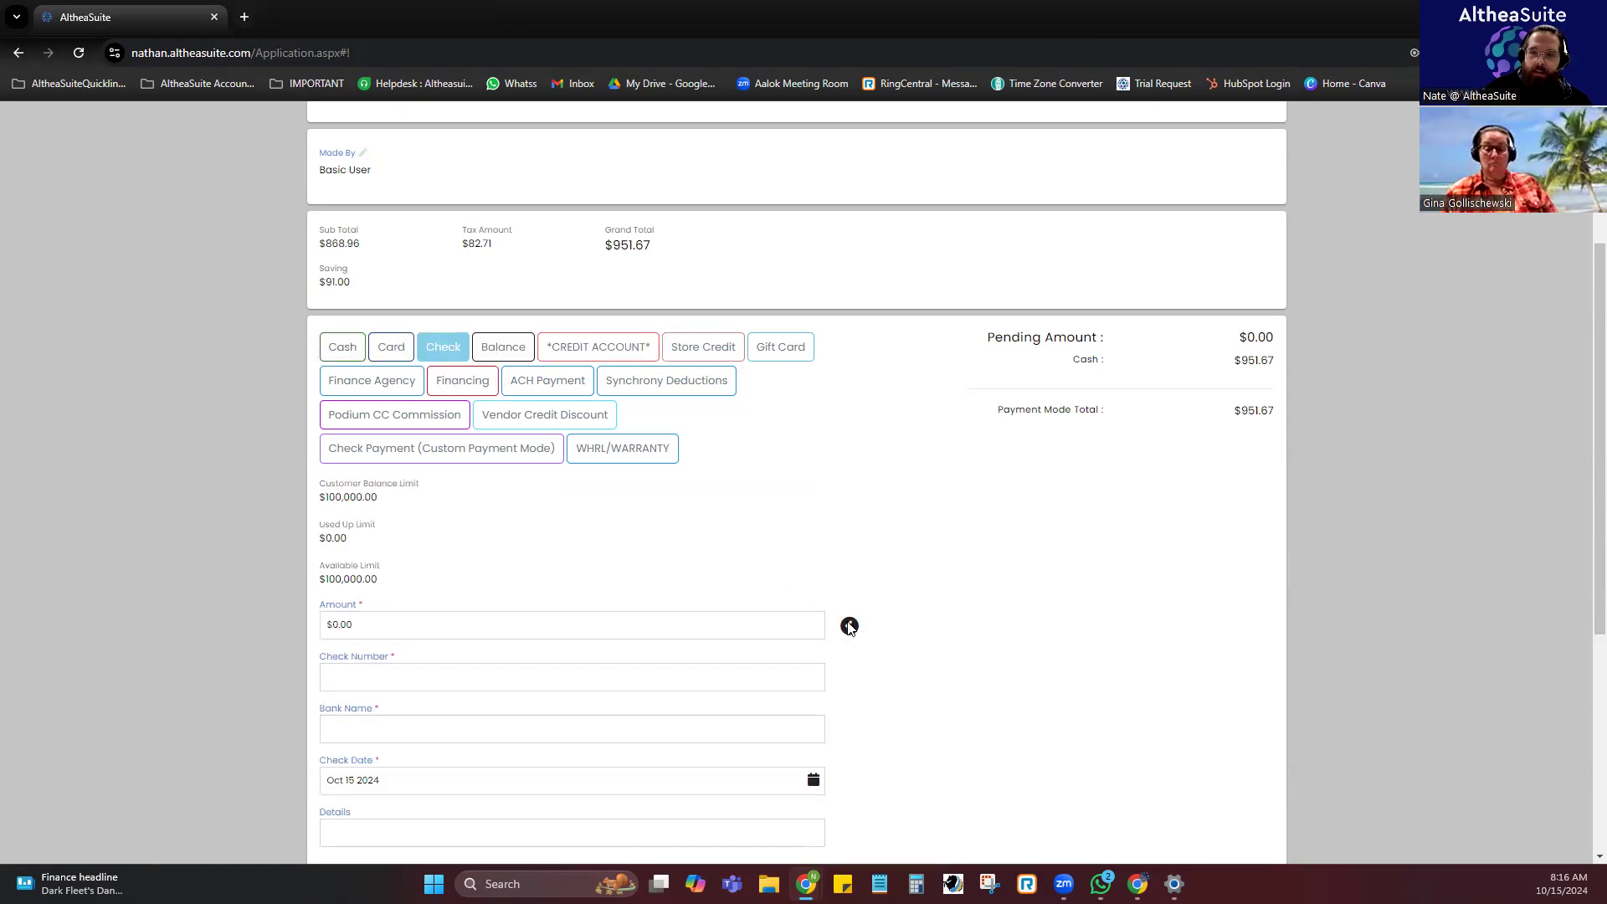
Clear the cash payment amount and set it to $100.00.
left_click(354, 354)
left_click(394, 514)
key("ctrl+a")
key("BackSpace")
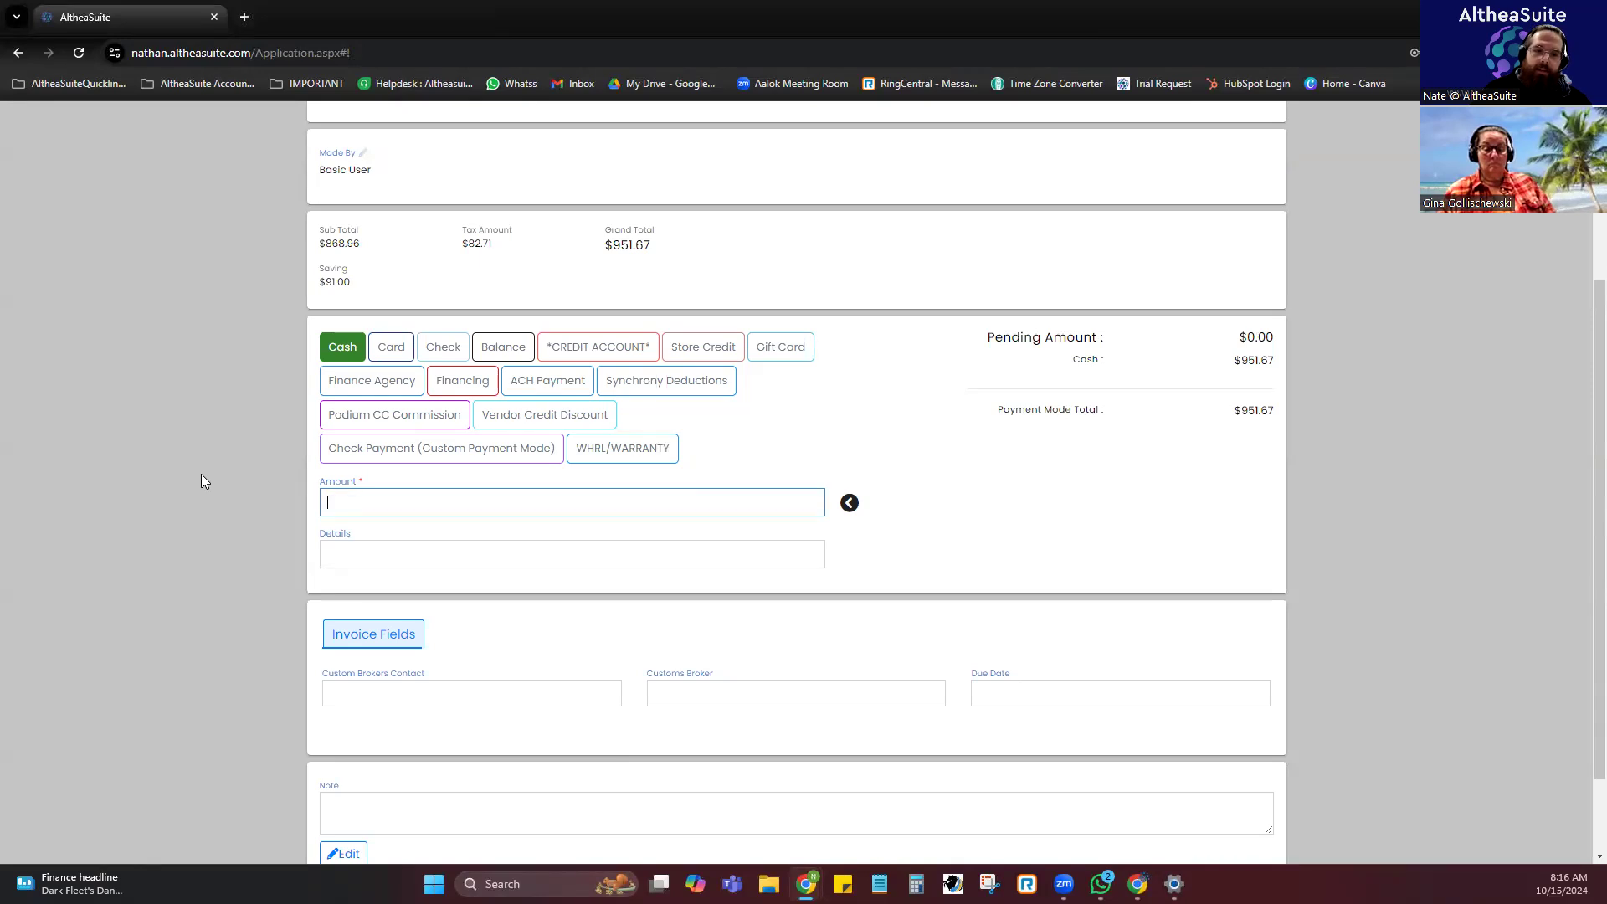
left_click(810, 442)
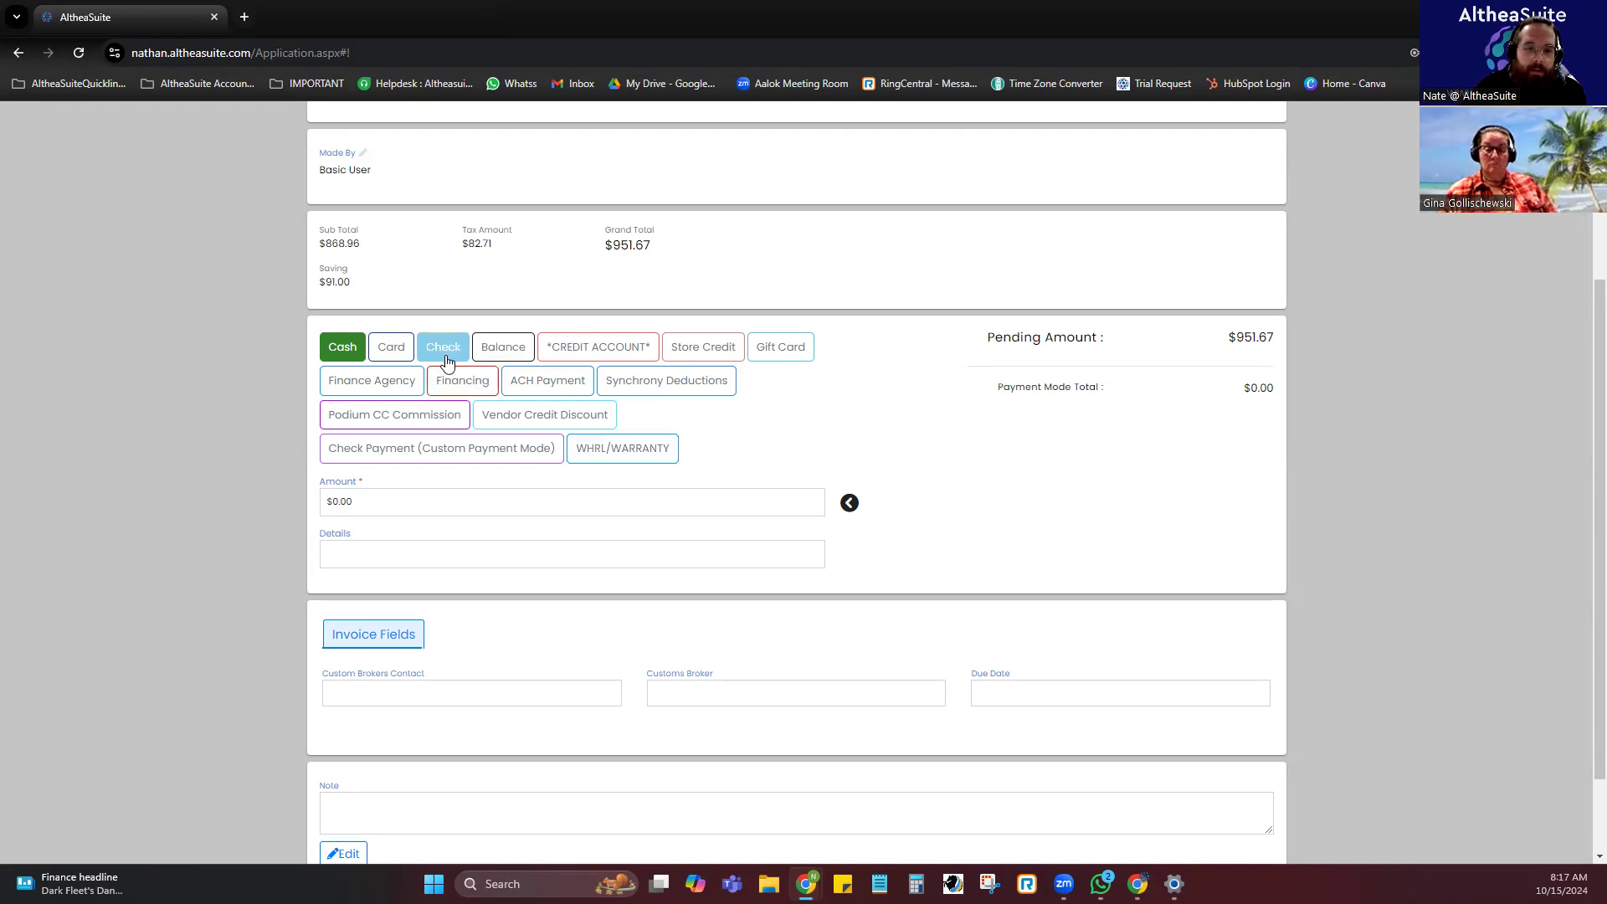
left_click(401, 502)
type("100")
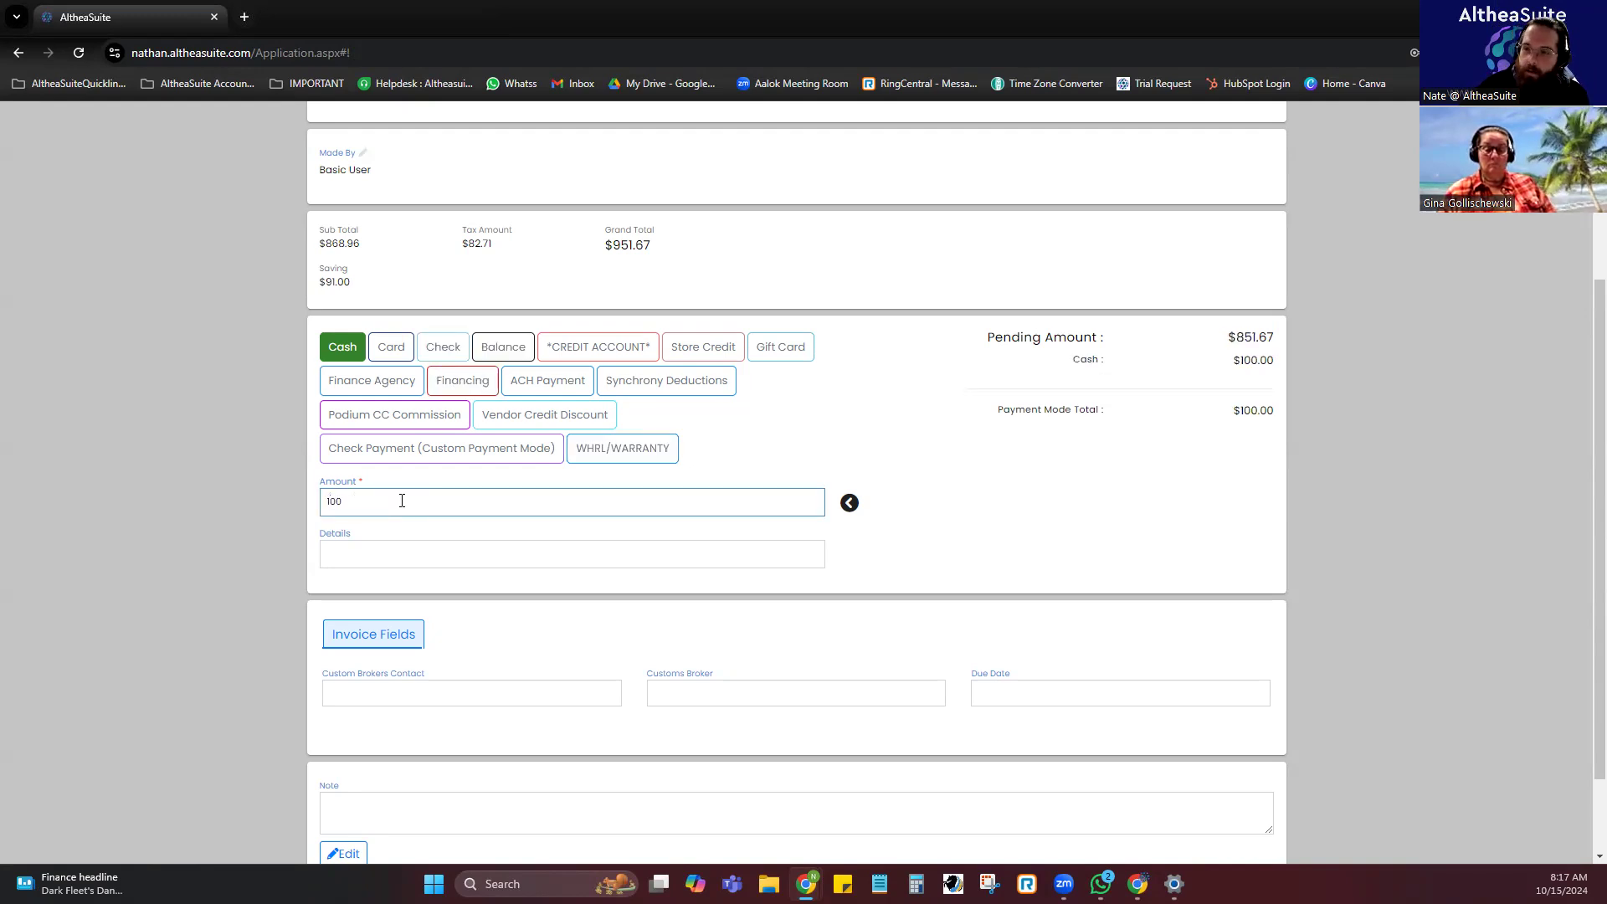
left_click(973, 465)
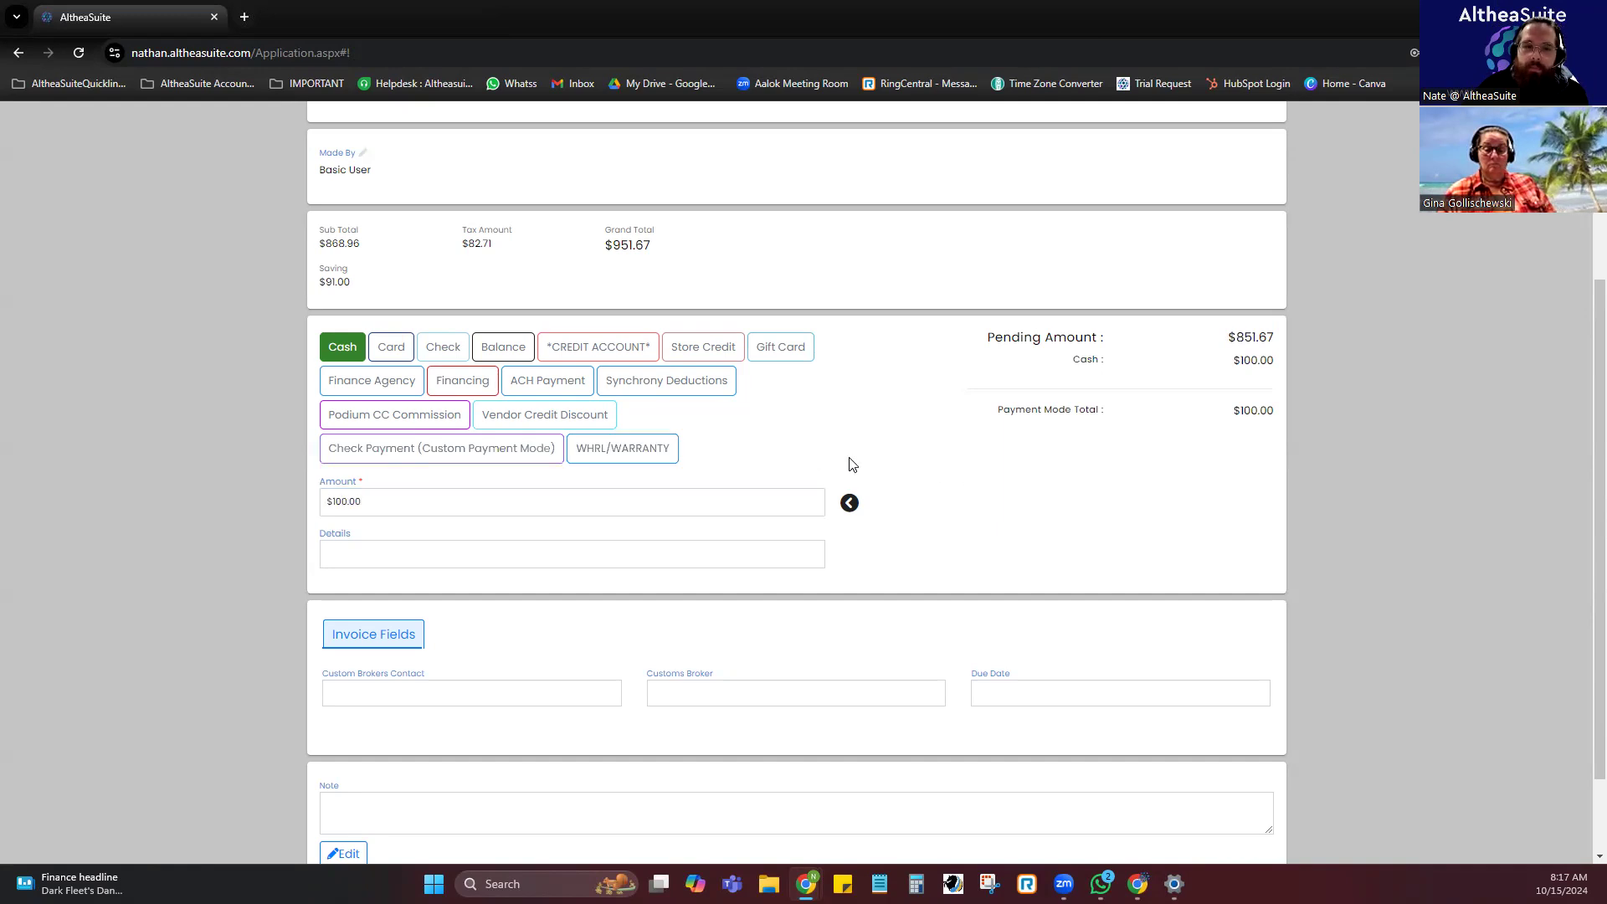
Add a card payment of $100.00 to the invoice.
left_click(392, 356)
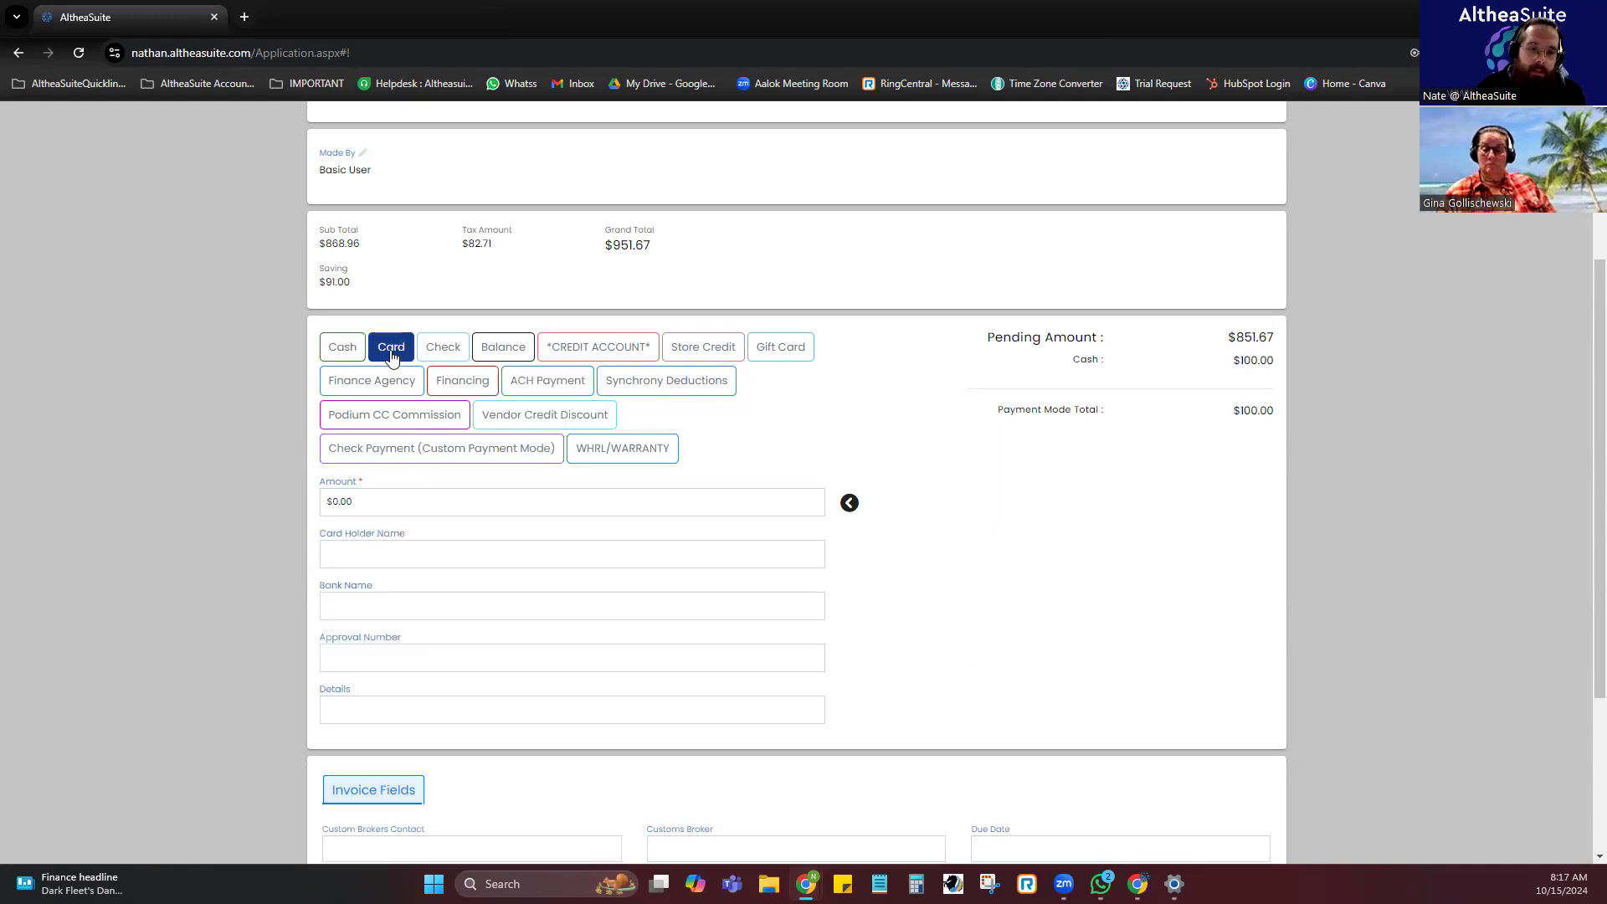
left_click(420, 499)
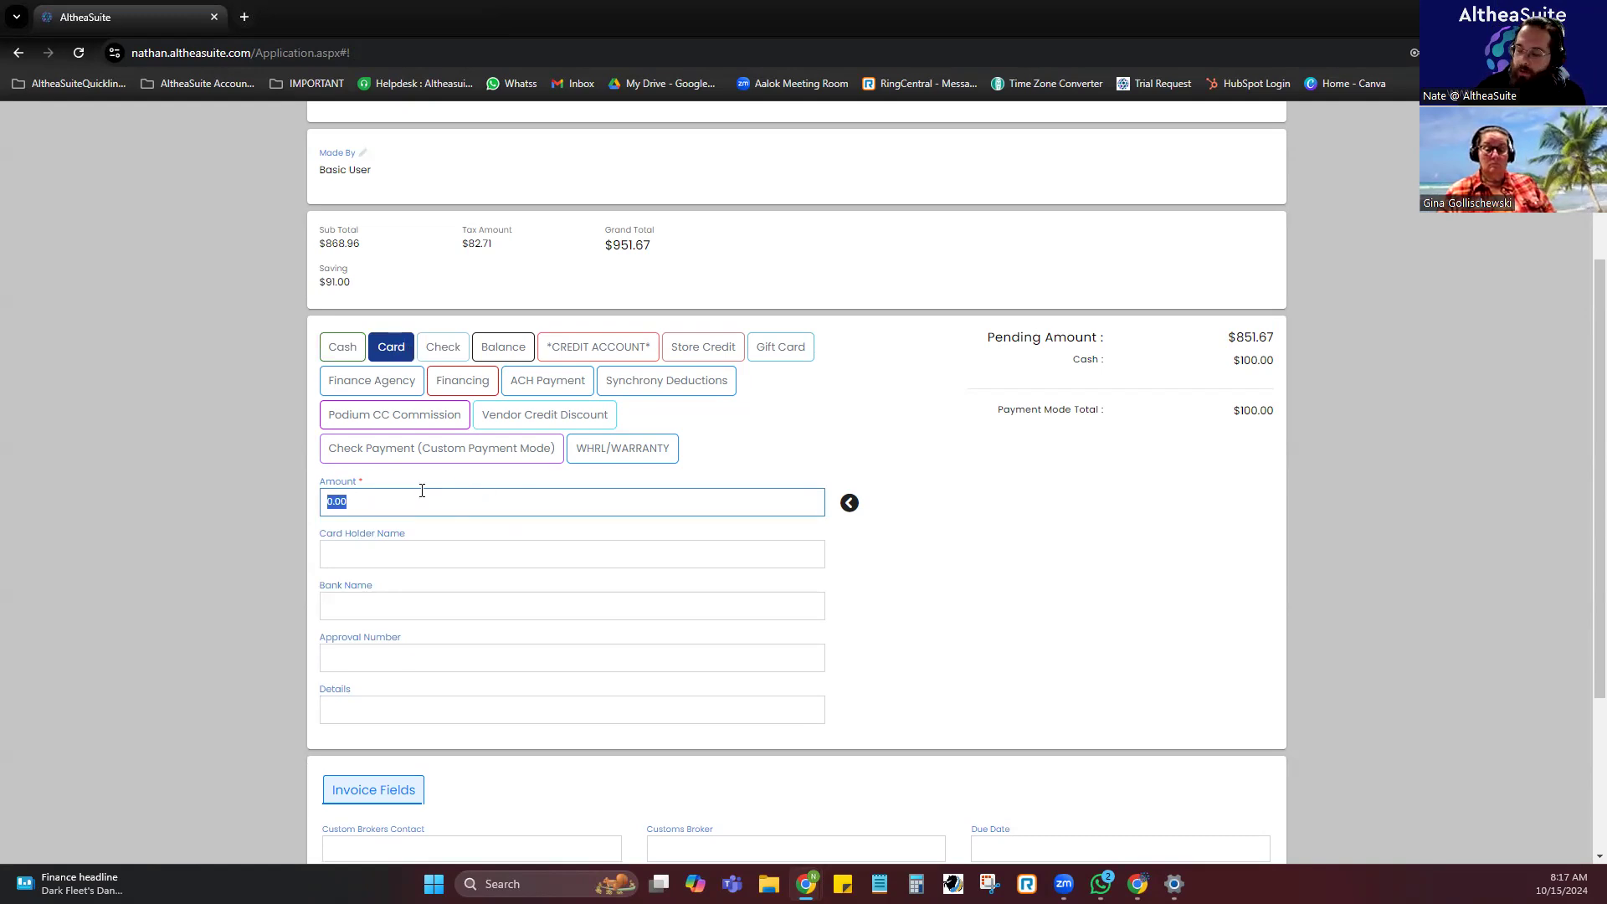
type("100")
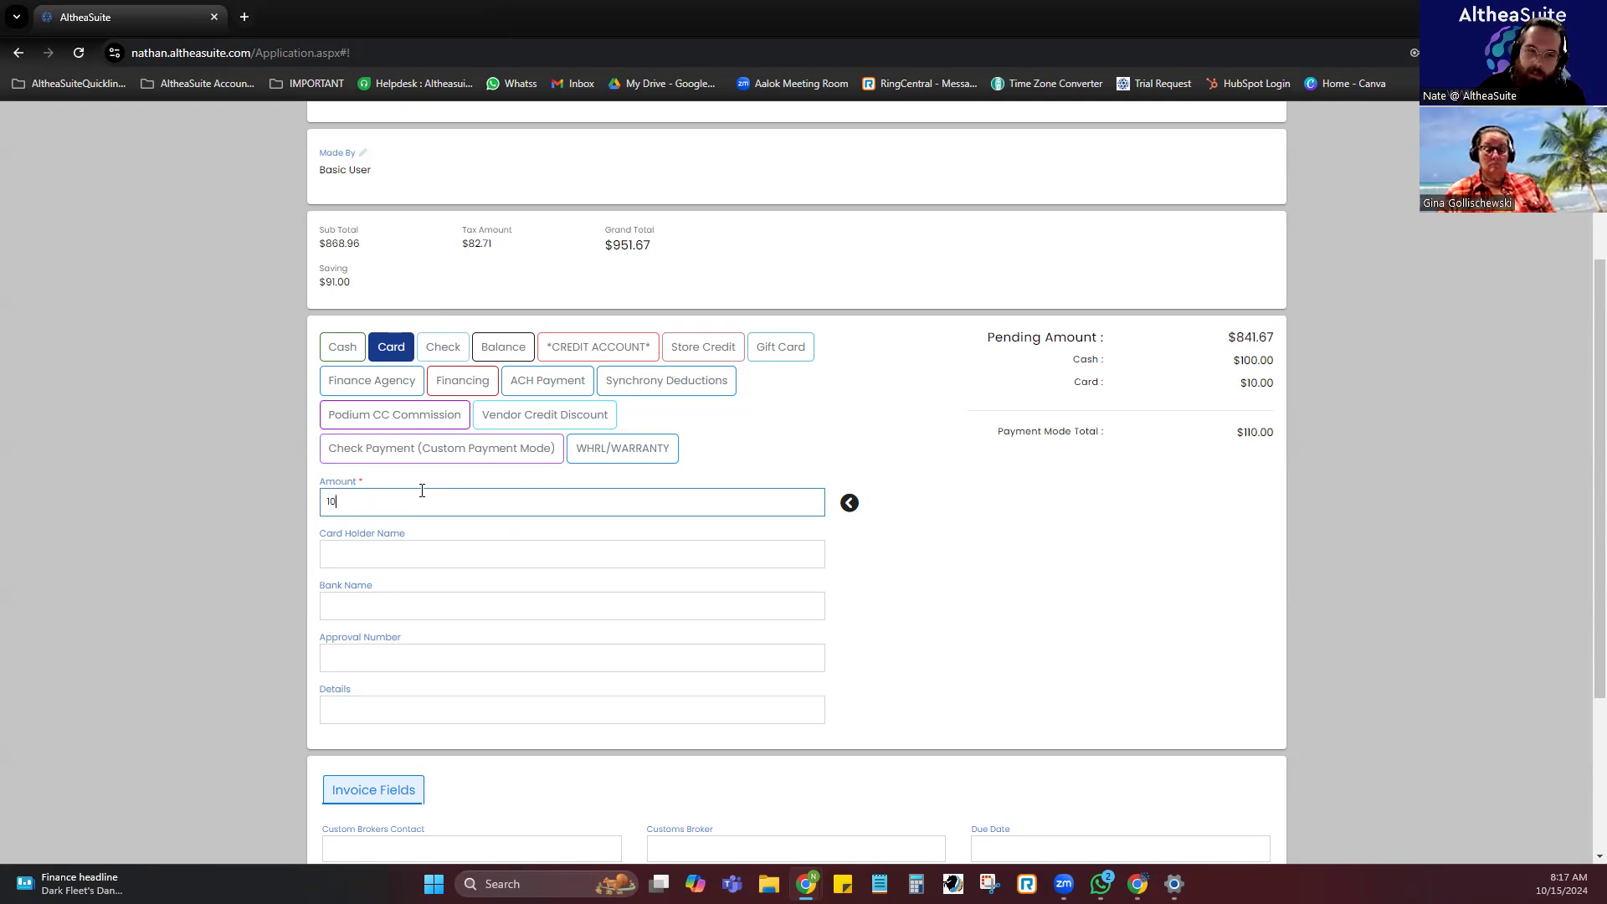
left_click(284, 487)
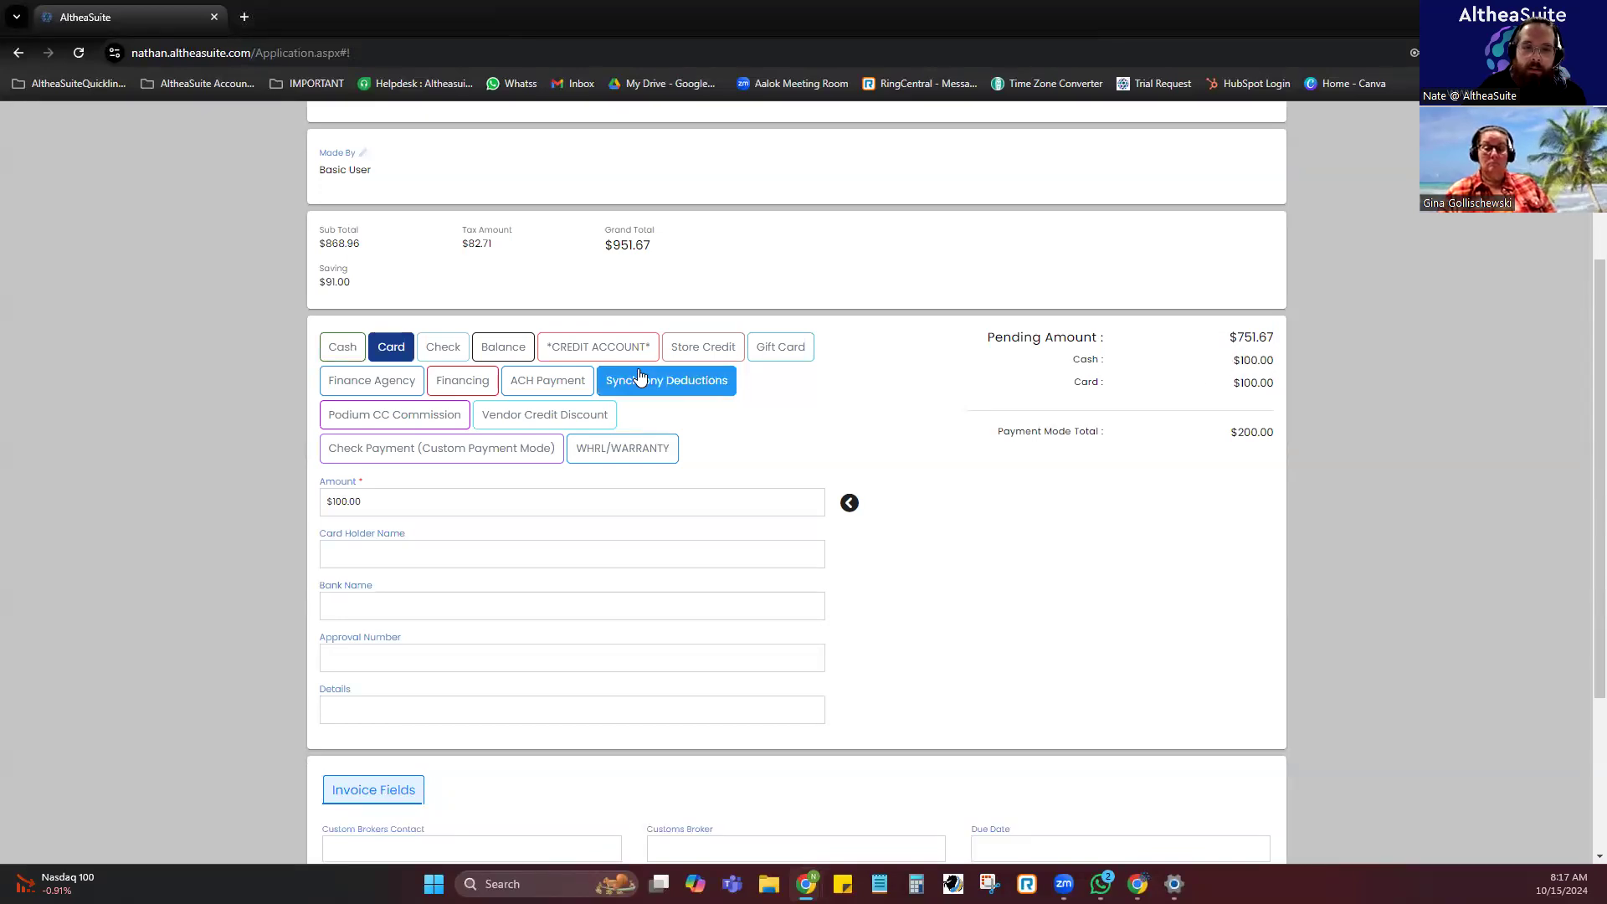
View the Check payment fields, and assign the remaining $751.67 to the customer's Balance.
left_click(435, 350)
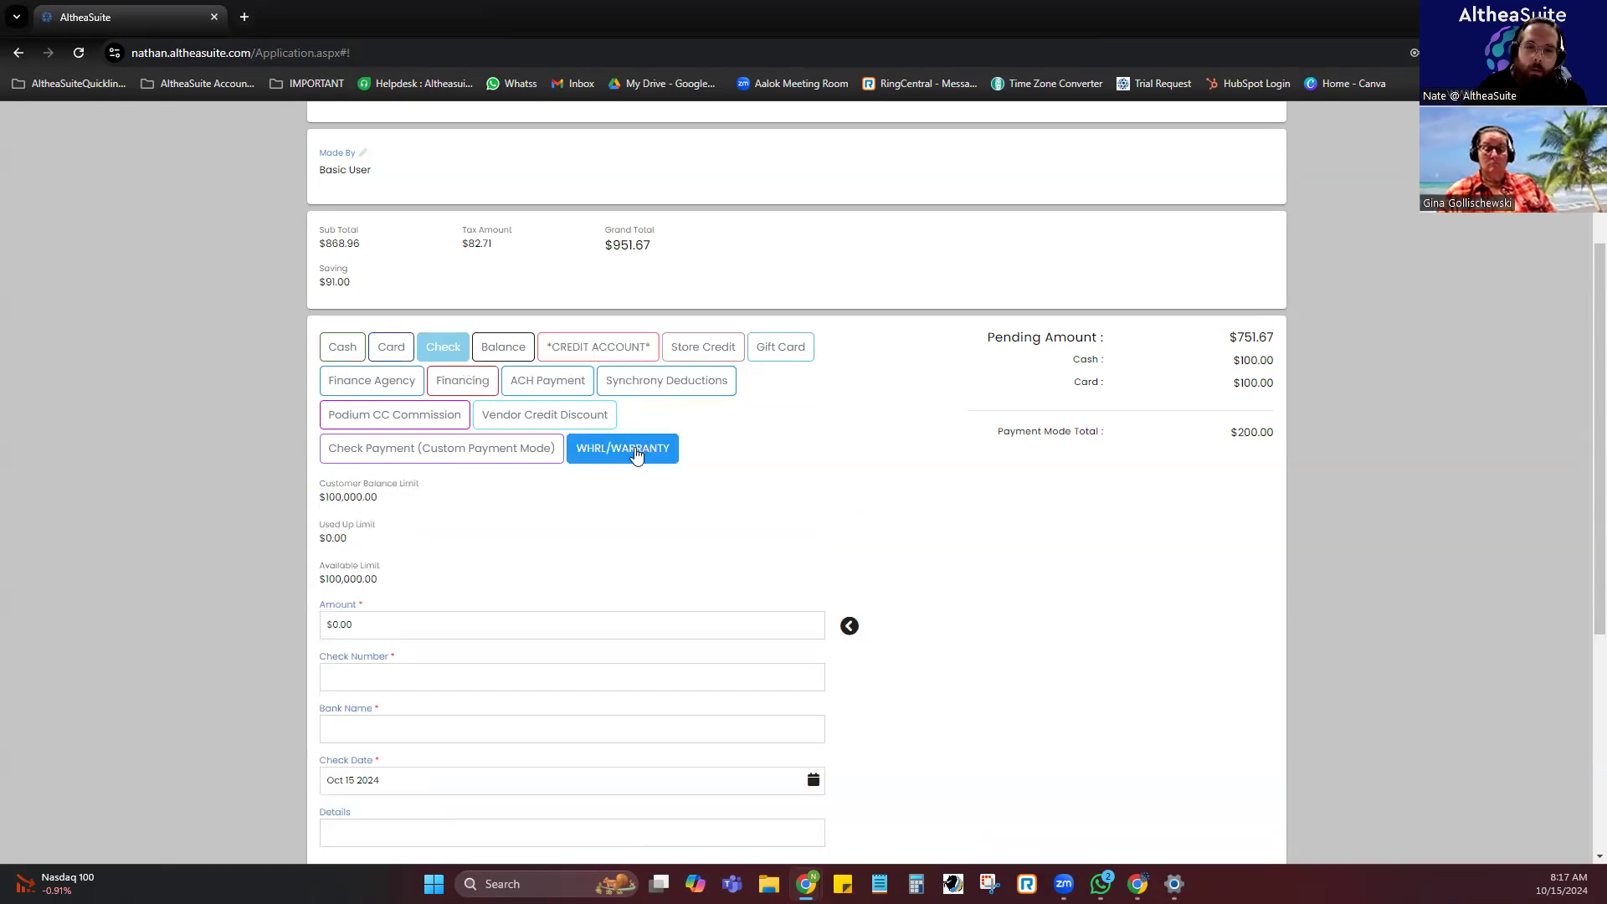
left_click(512, 352)
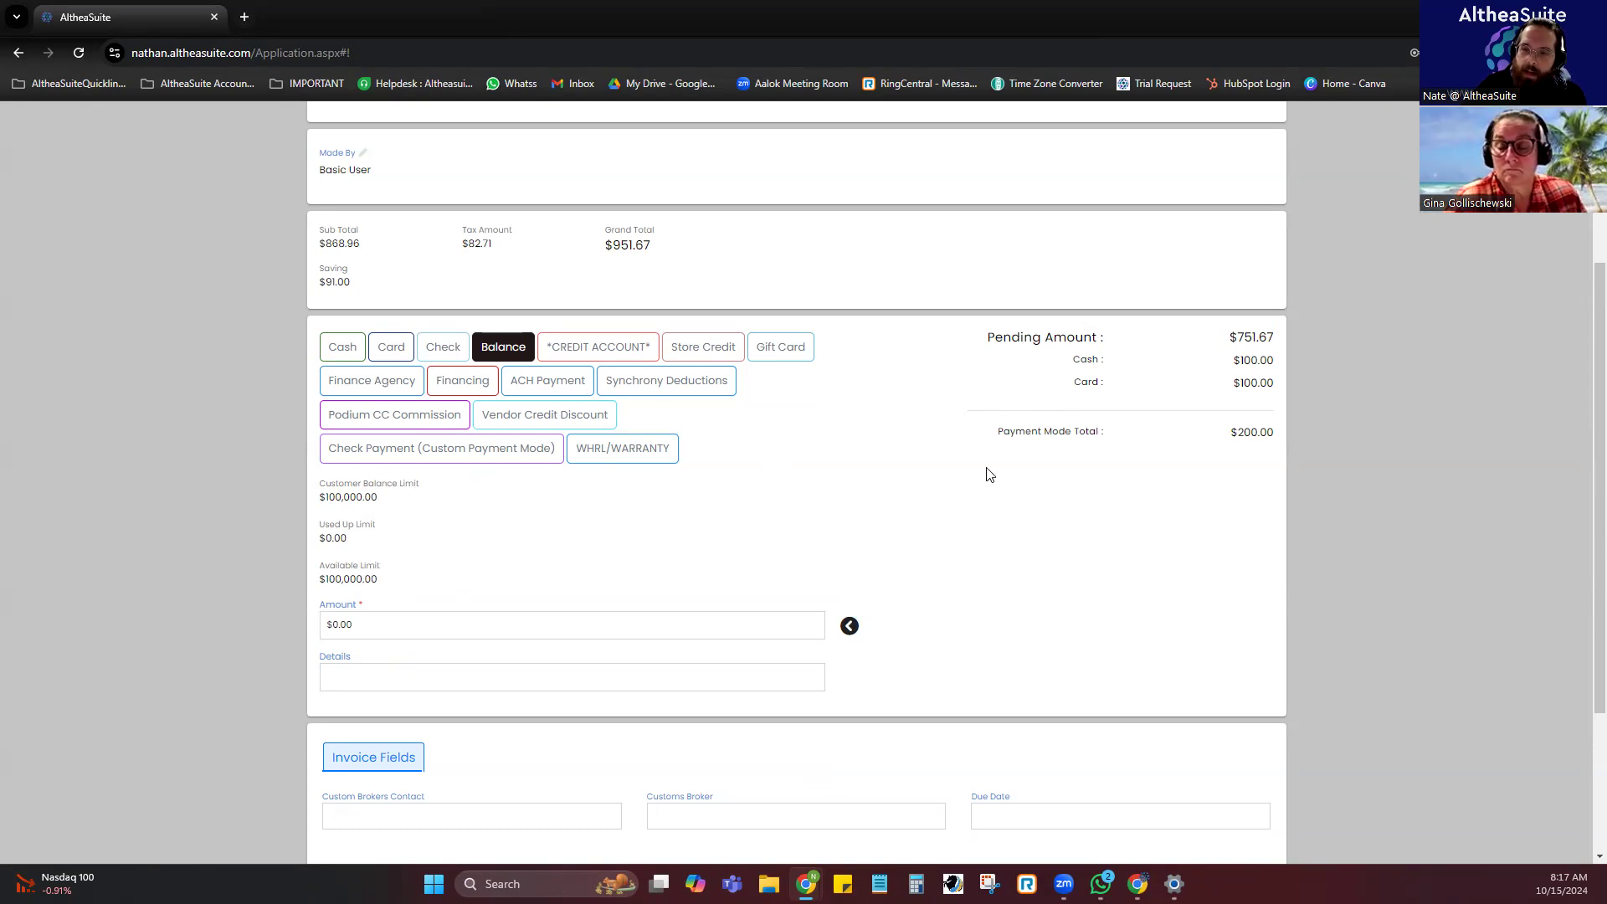
left_click(849, 626)
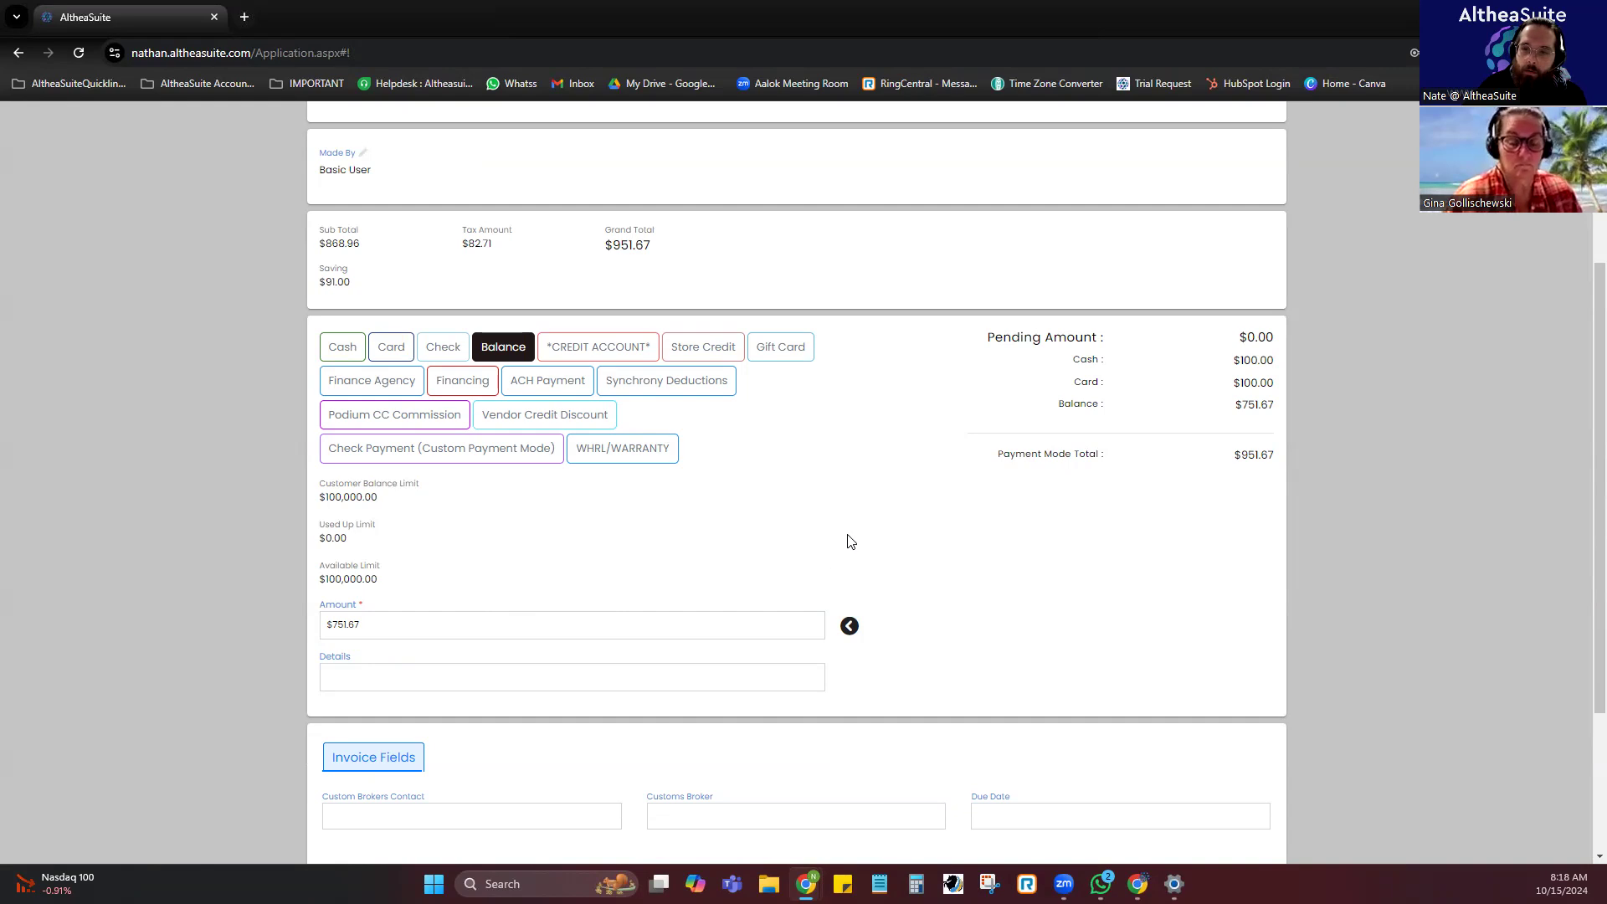
Save and print the invoice using the Sales Invoice Receipt with Serial Numbers format.
scroll(826, 562, "up", 2)
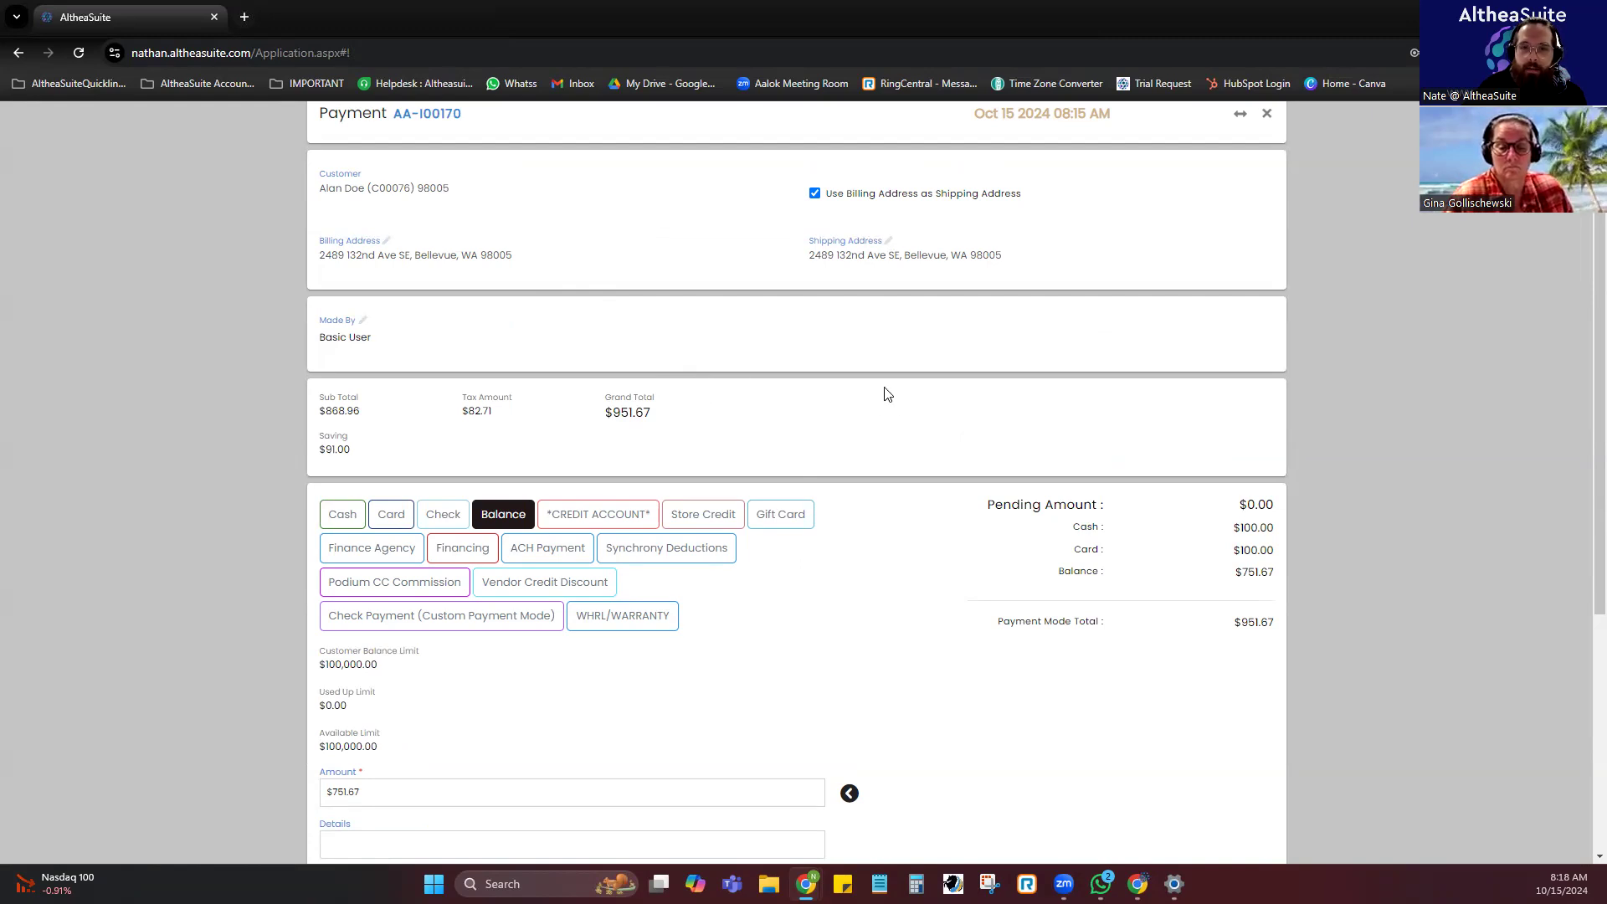
scroll(774, 565, "down", 2)
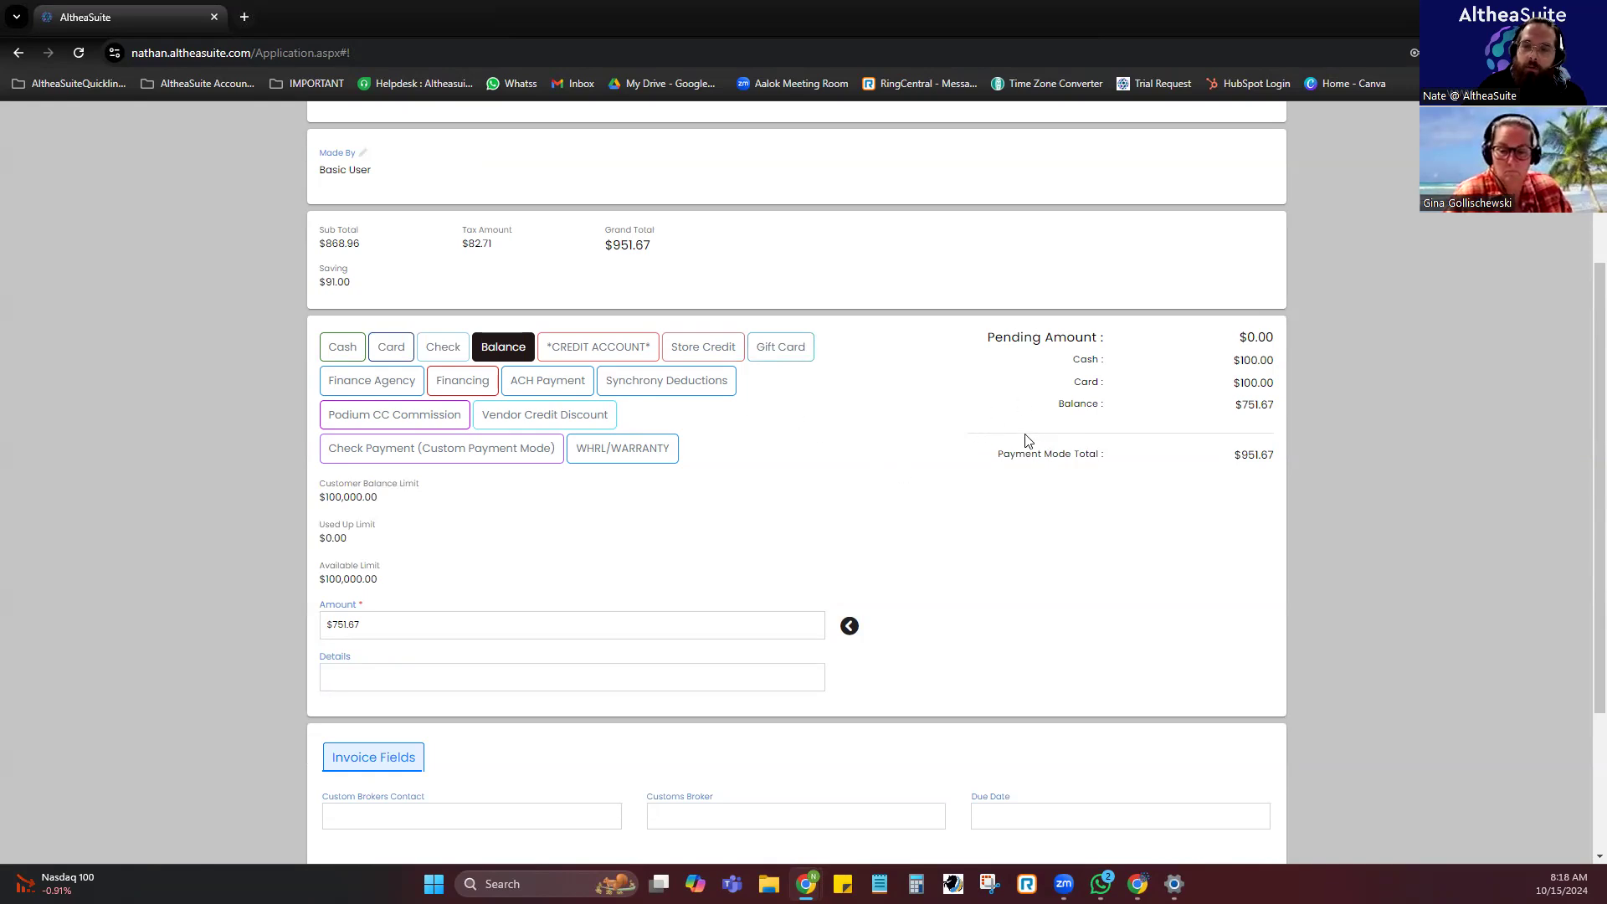
scroll(998, 477, "down", 3)
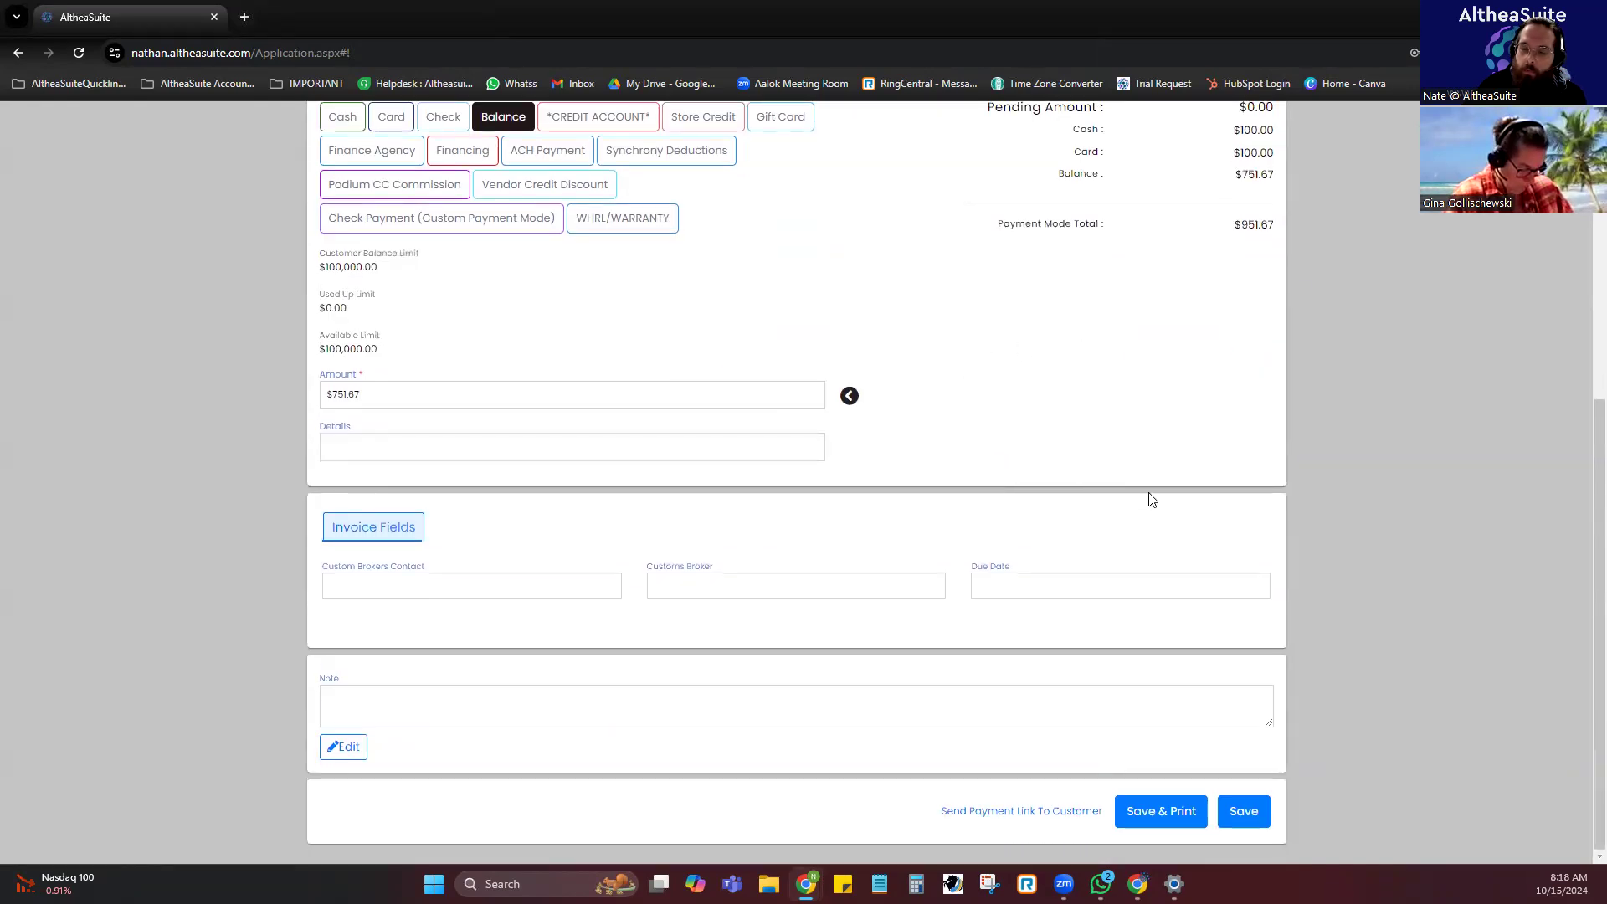
left_click(1192, 810)
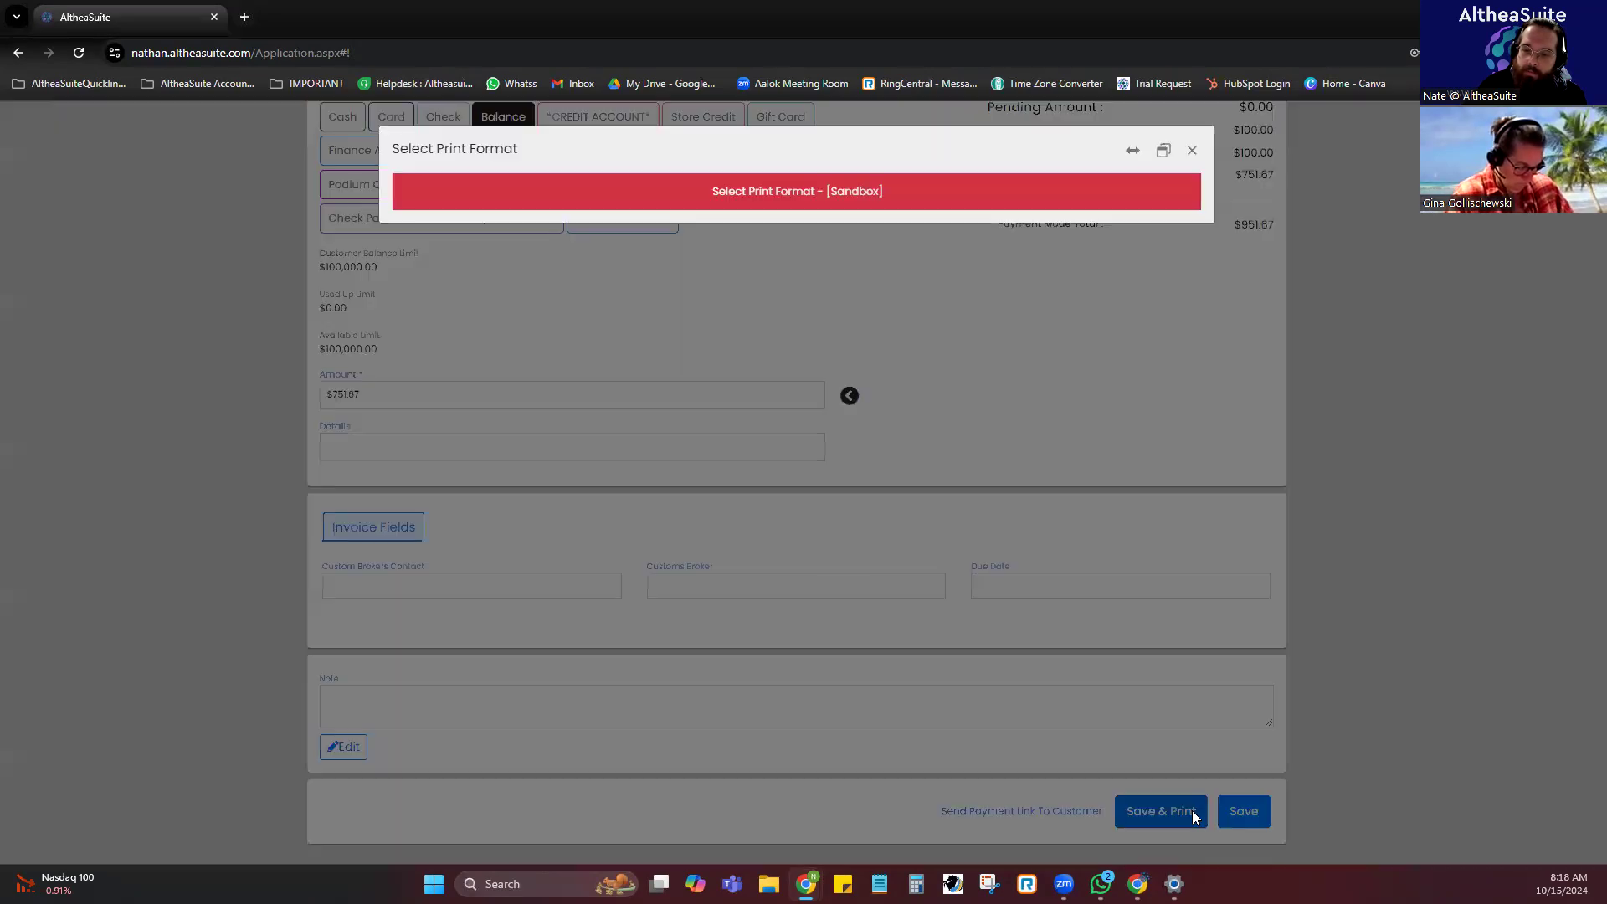
left_click(597, 333)
left_click(934, 354)
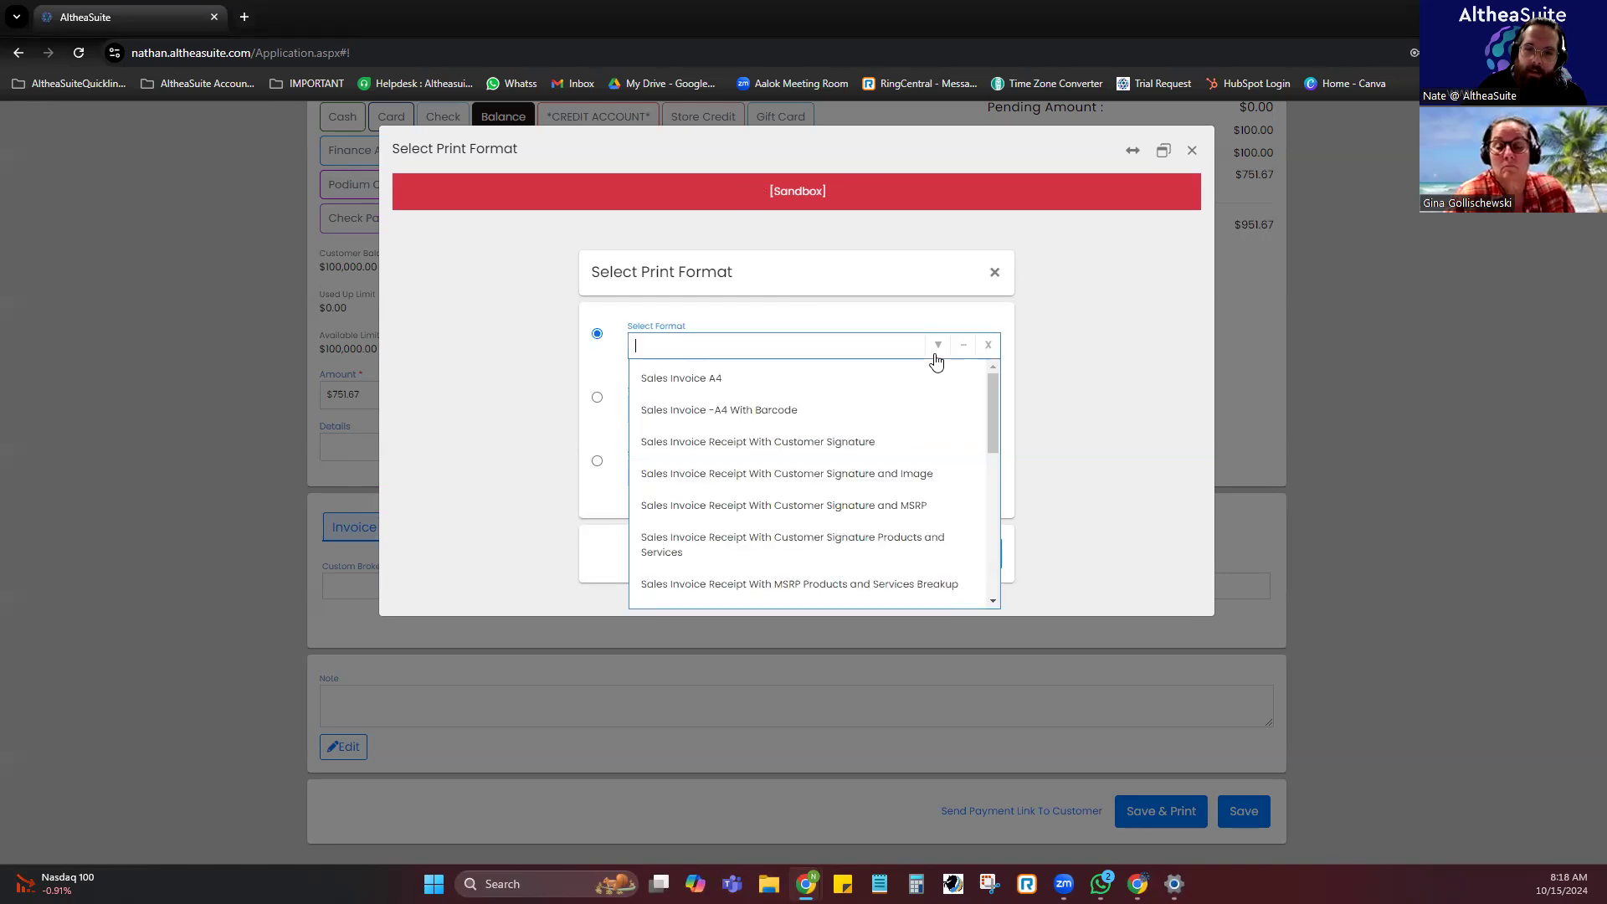
scroll(943, 485, "down", 1)
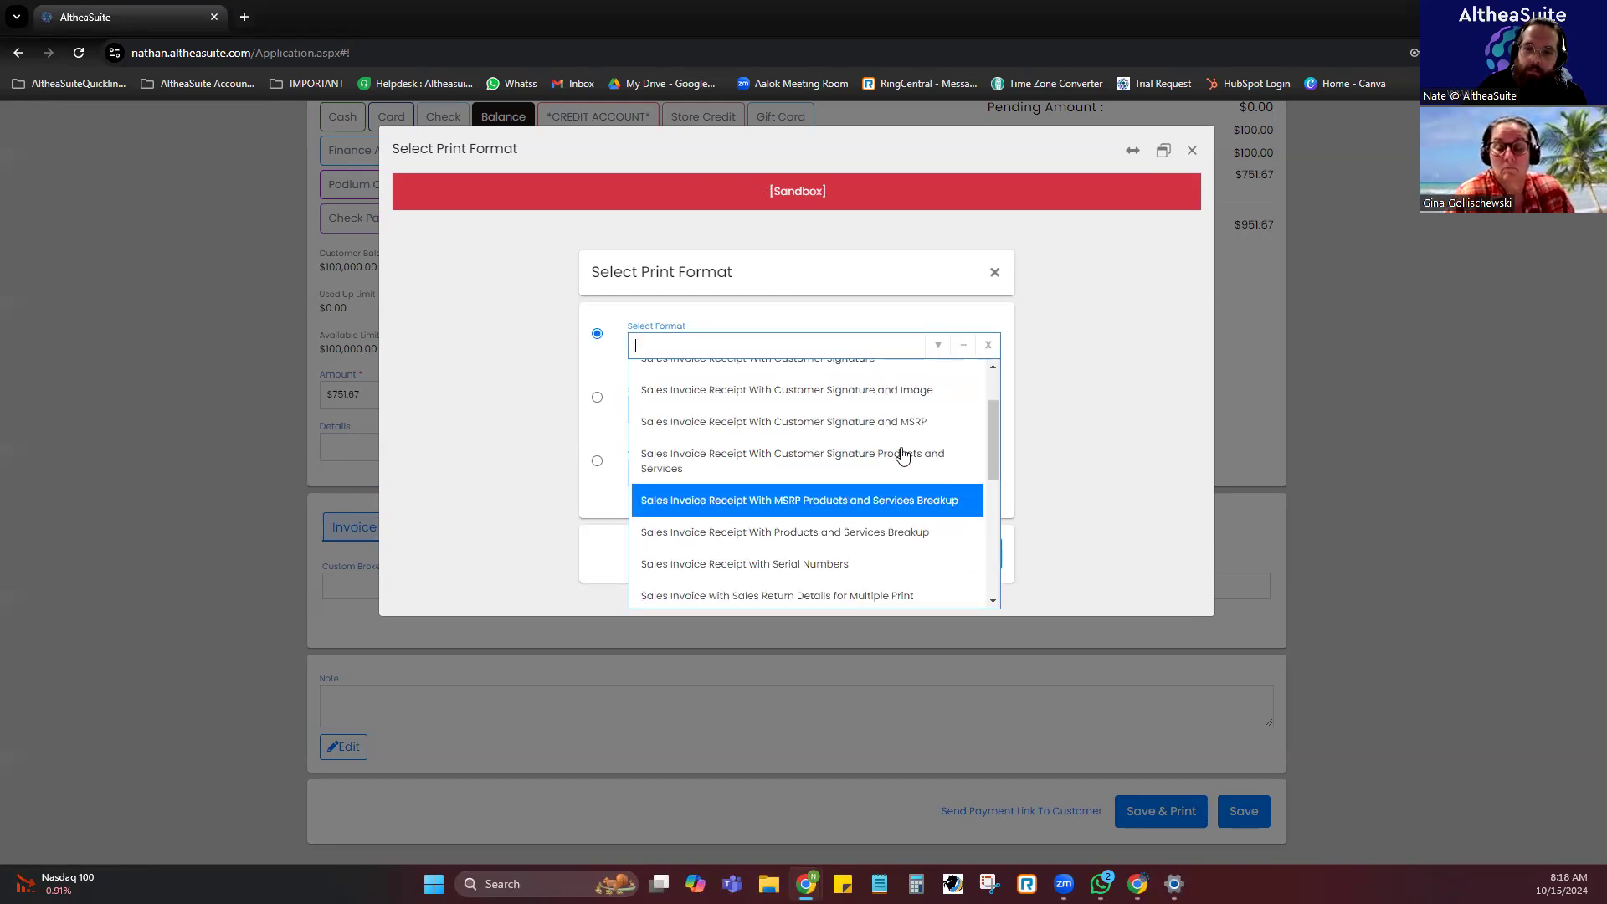
left_click(888, 572)
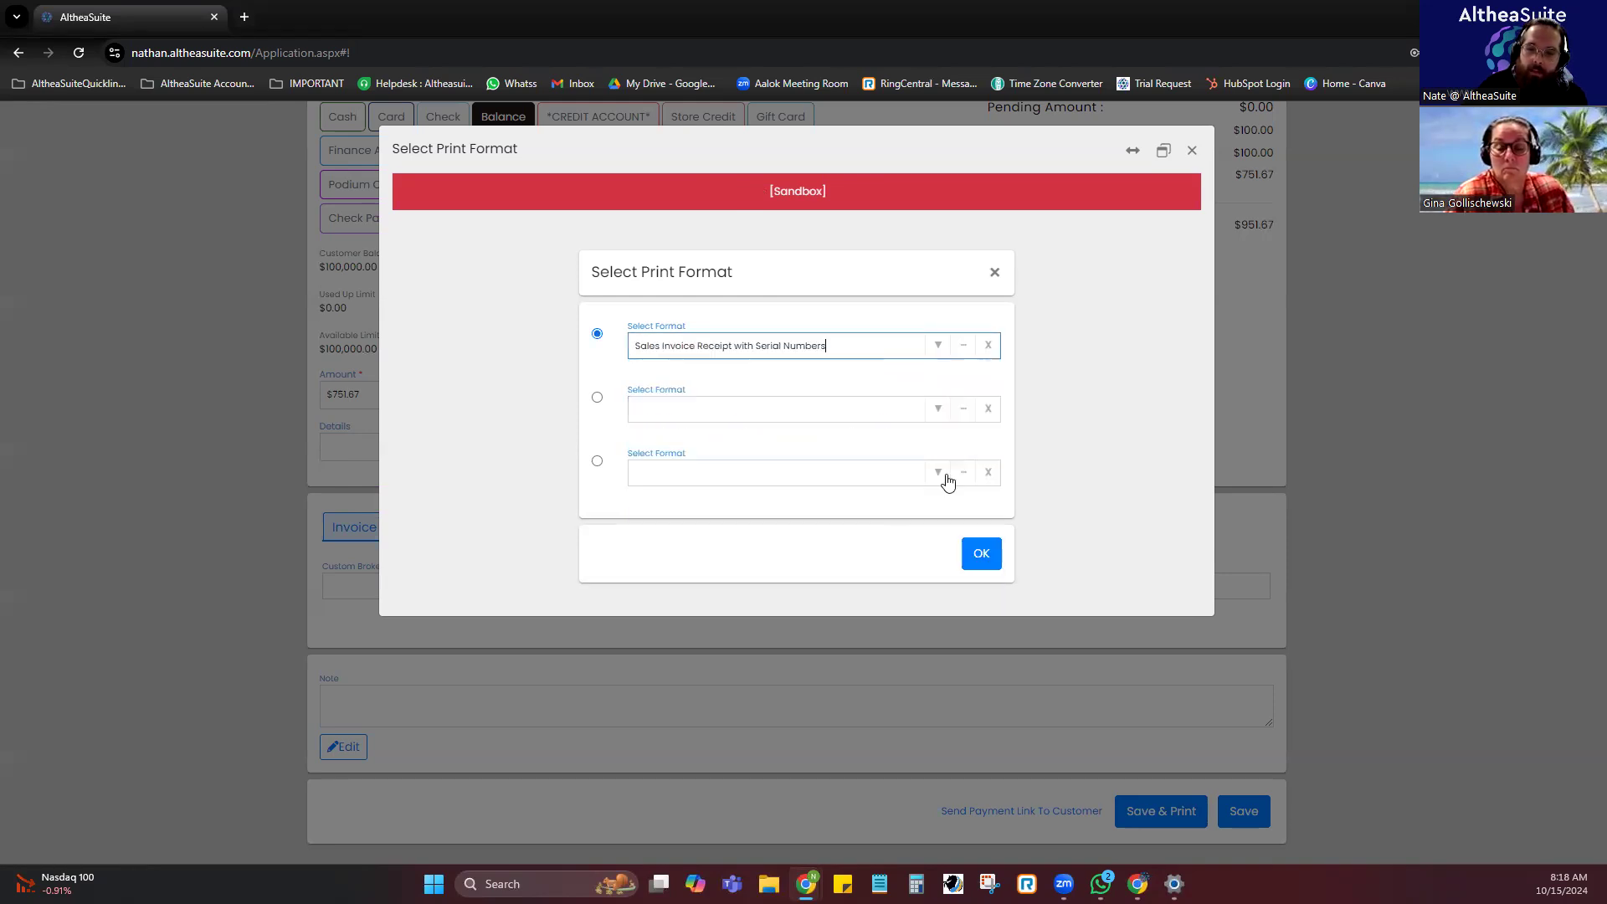
left_click(984, 555)
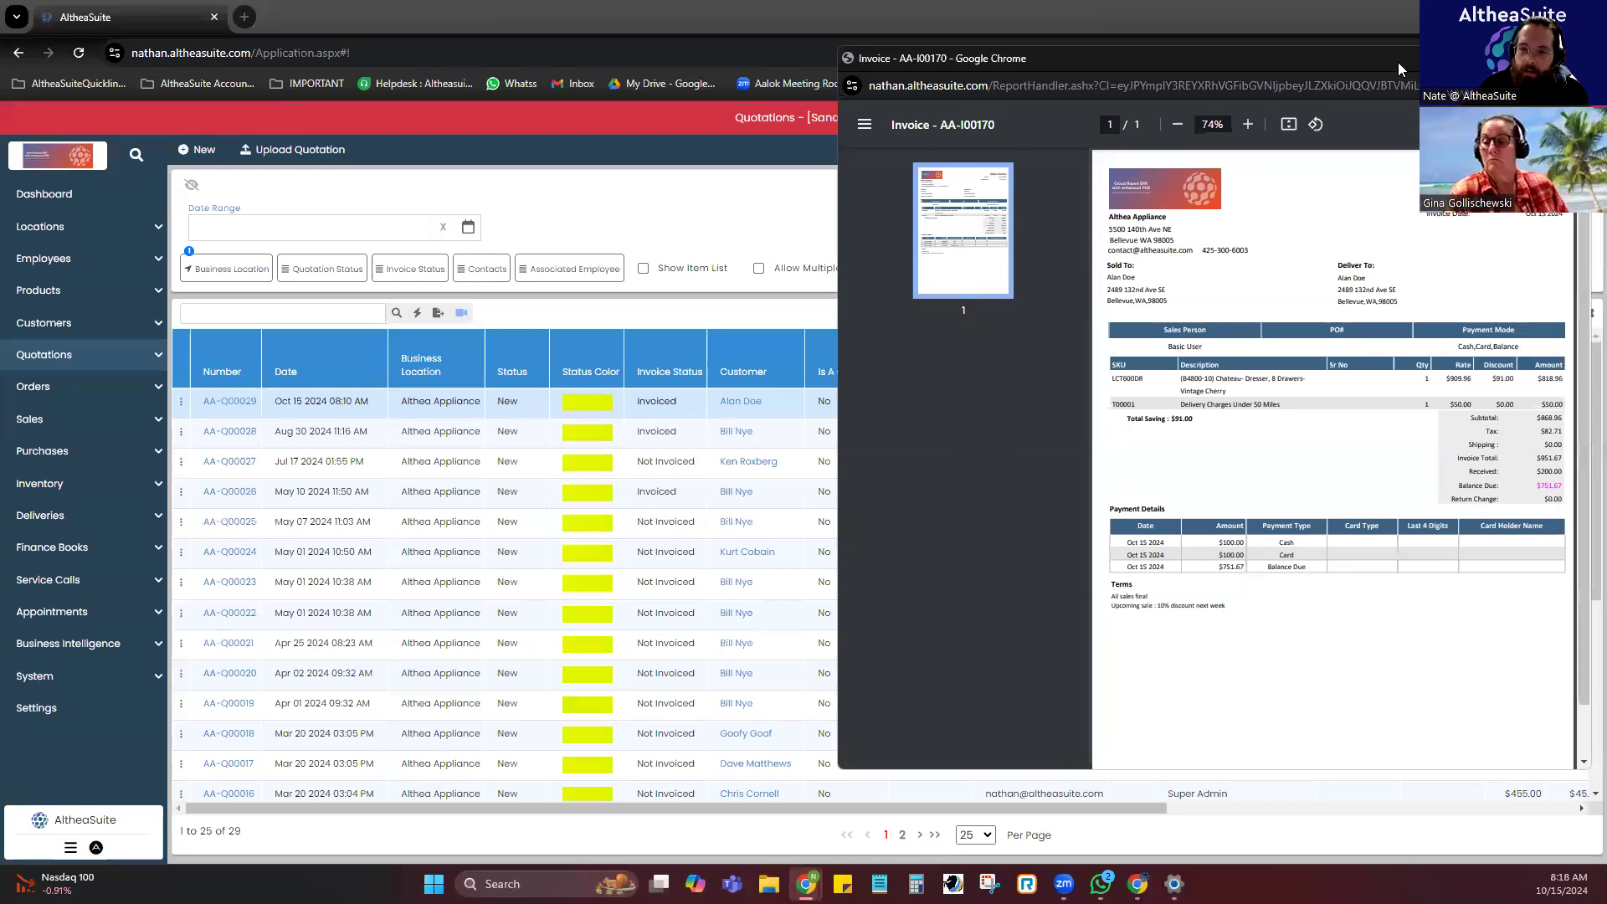
Enlarge the printed invoice, review its items, balance due and payment details, and close it.
left_click_drag(1397, 62, 1024, 72)
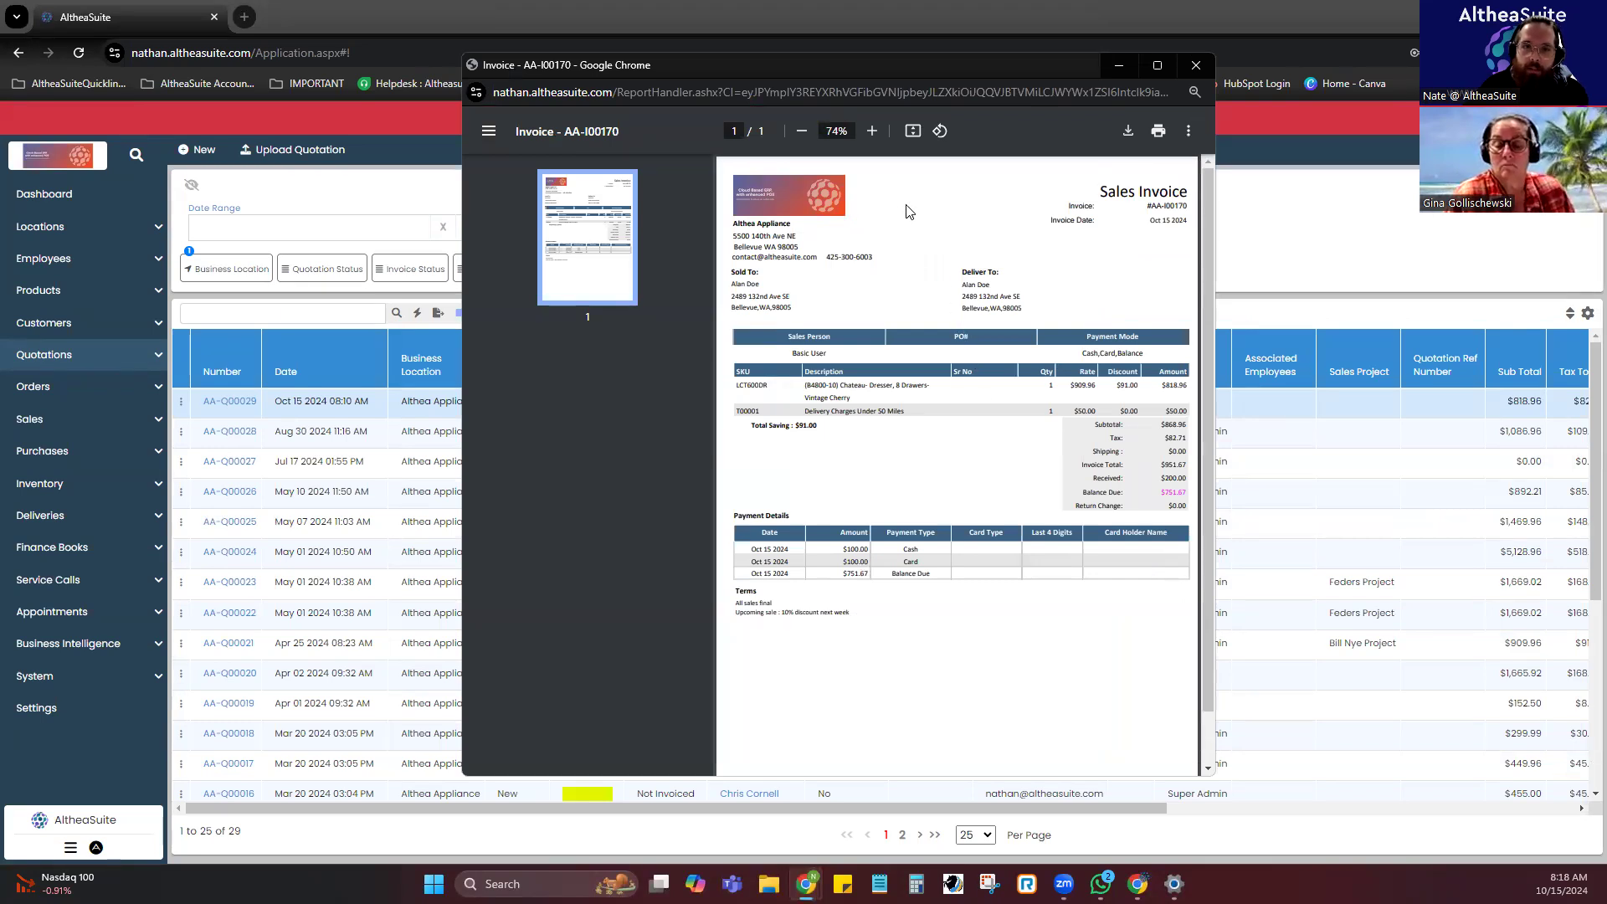
double_click(870, 62)
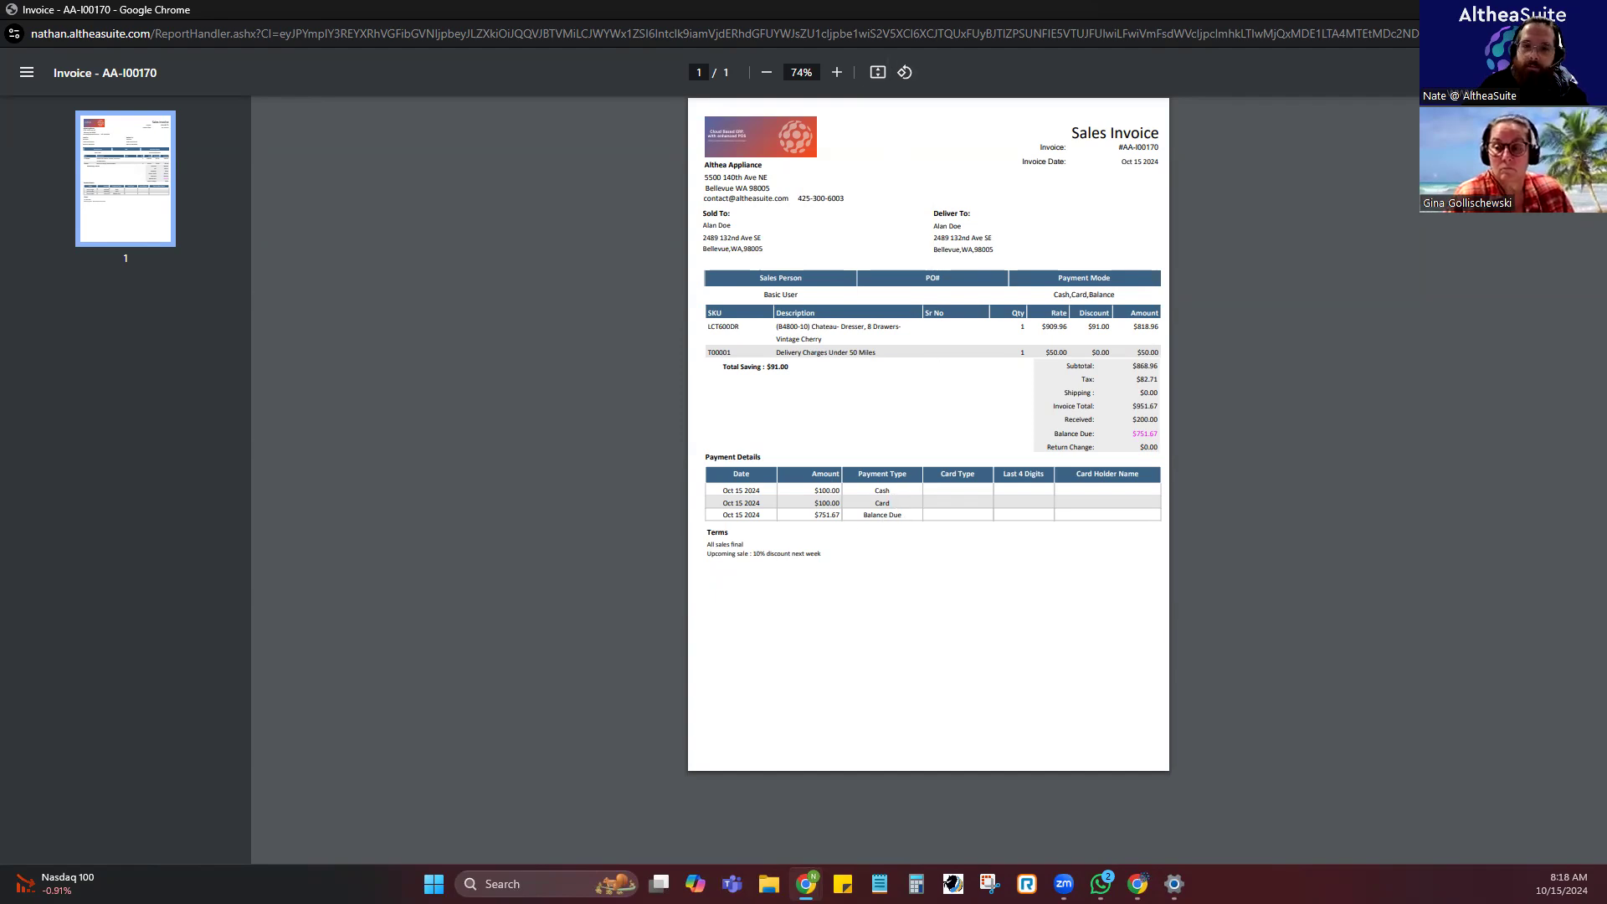
left_click(1587, 10)
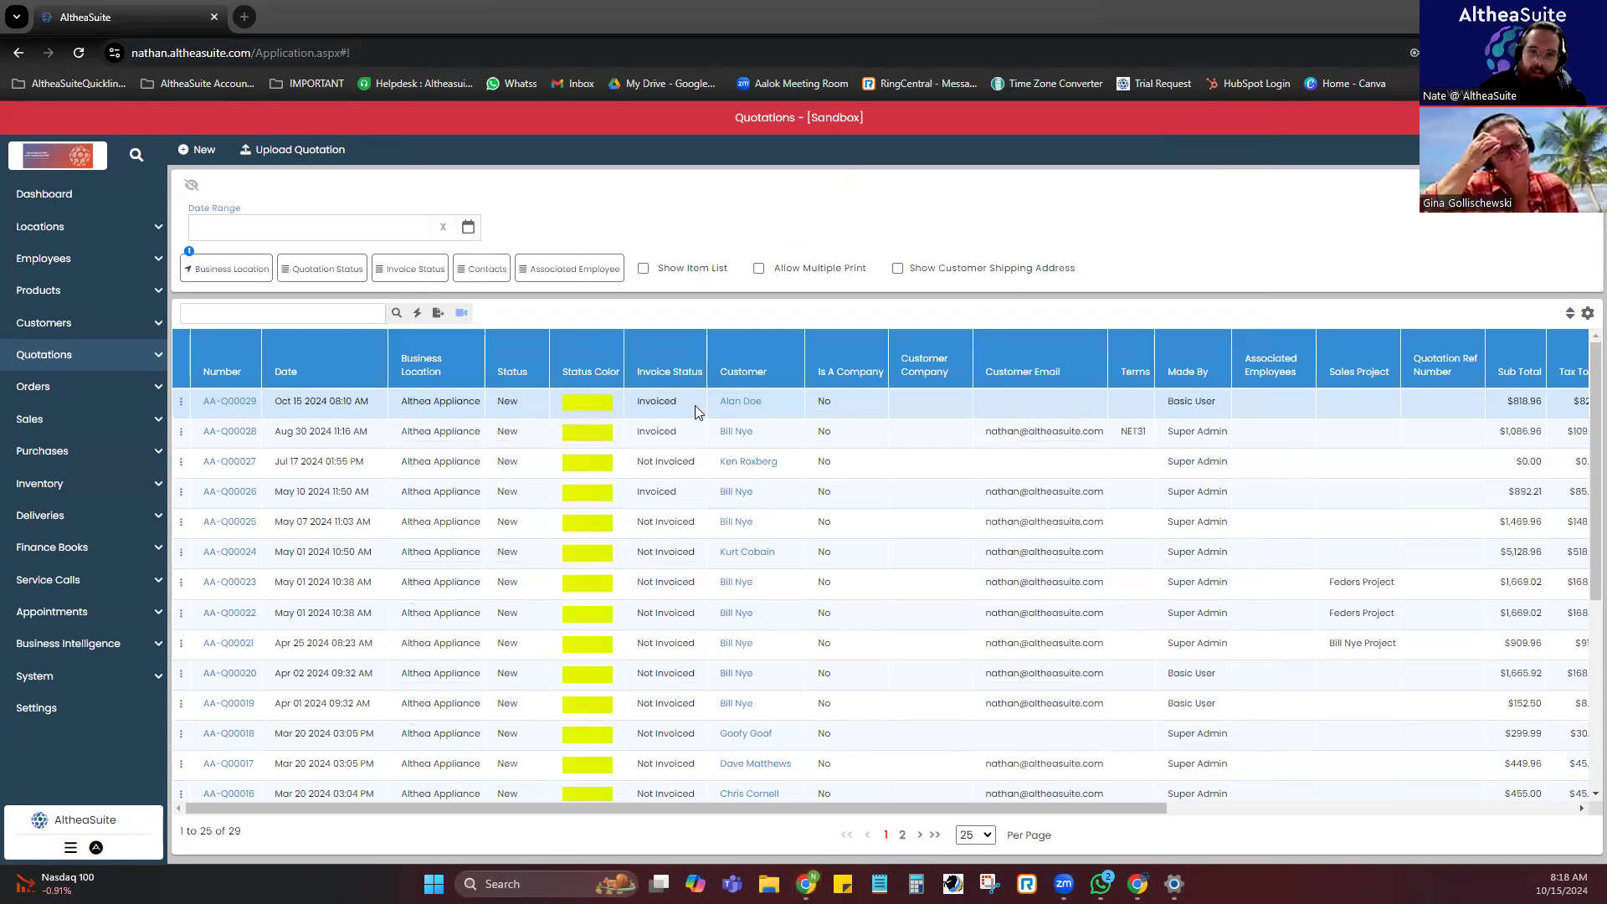
Check the invoice status of the newest quotation, and open the Sales Invoices list.
double_click(641, 410)
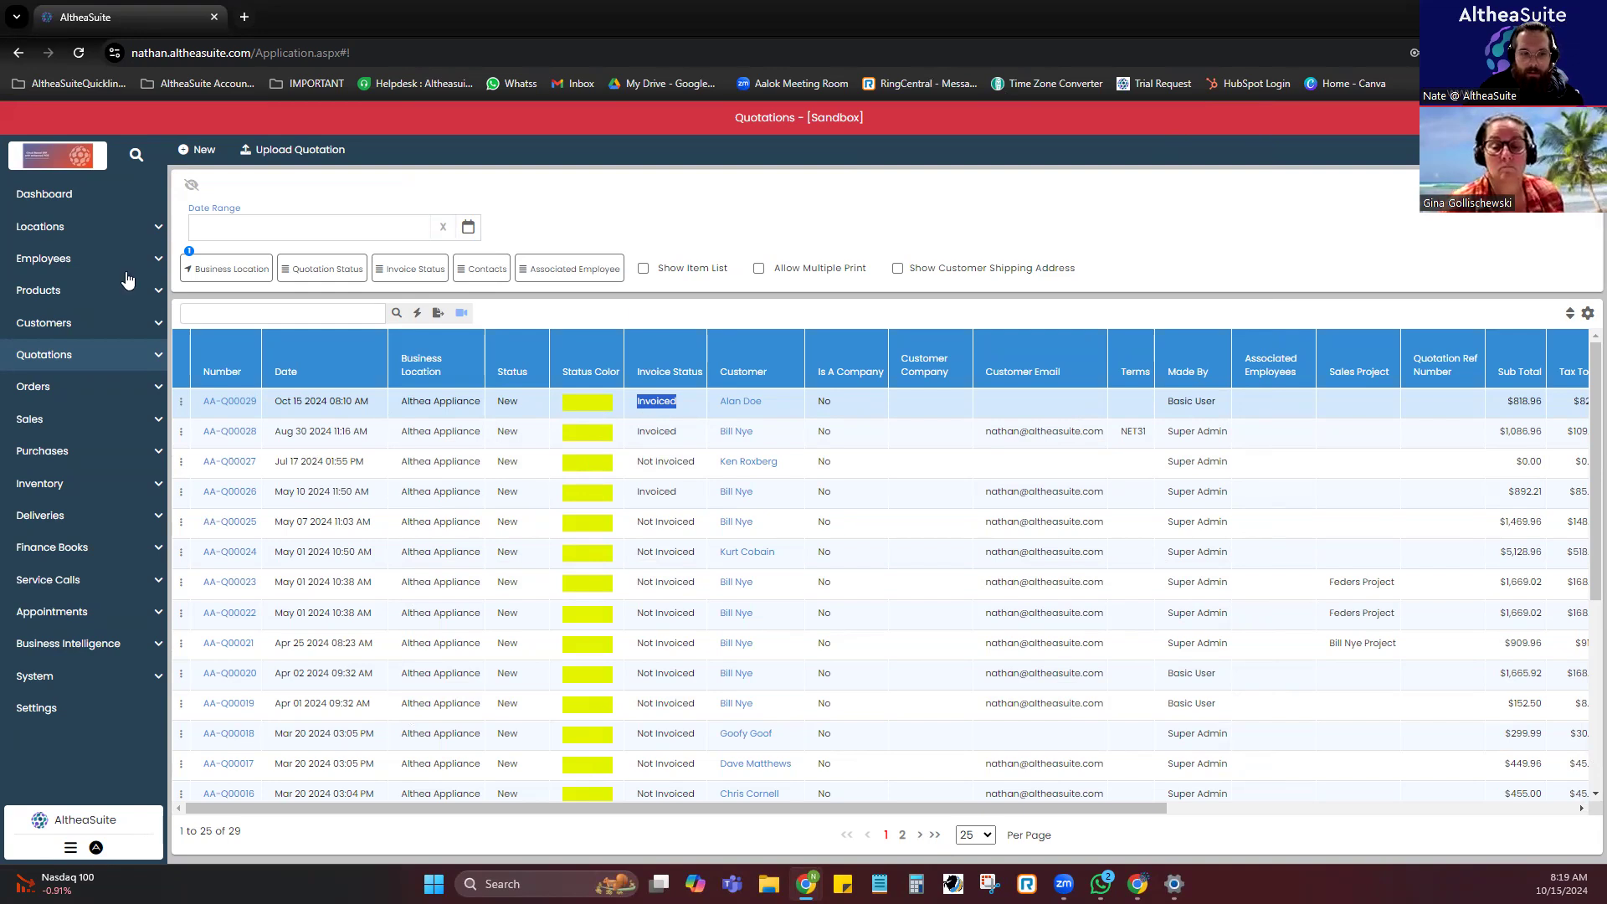
left_click(104, 422)
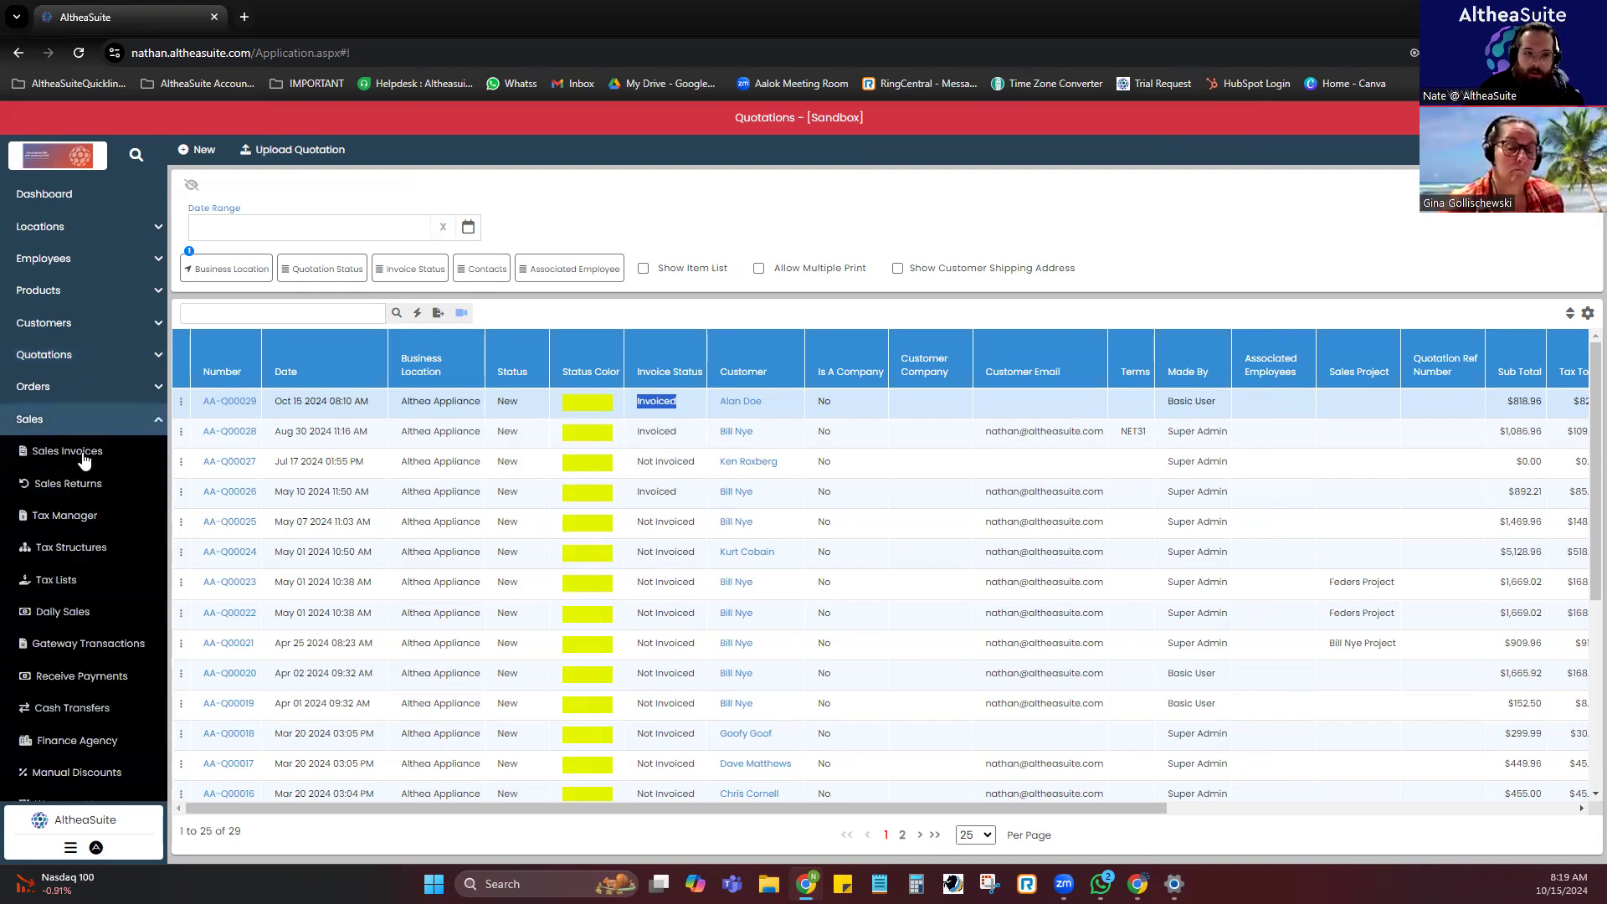
left_click(82, 457)
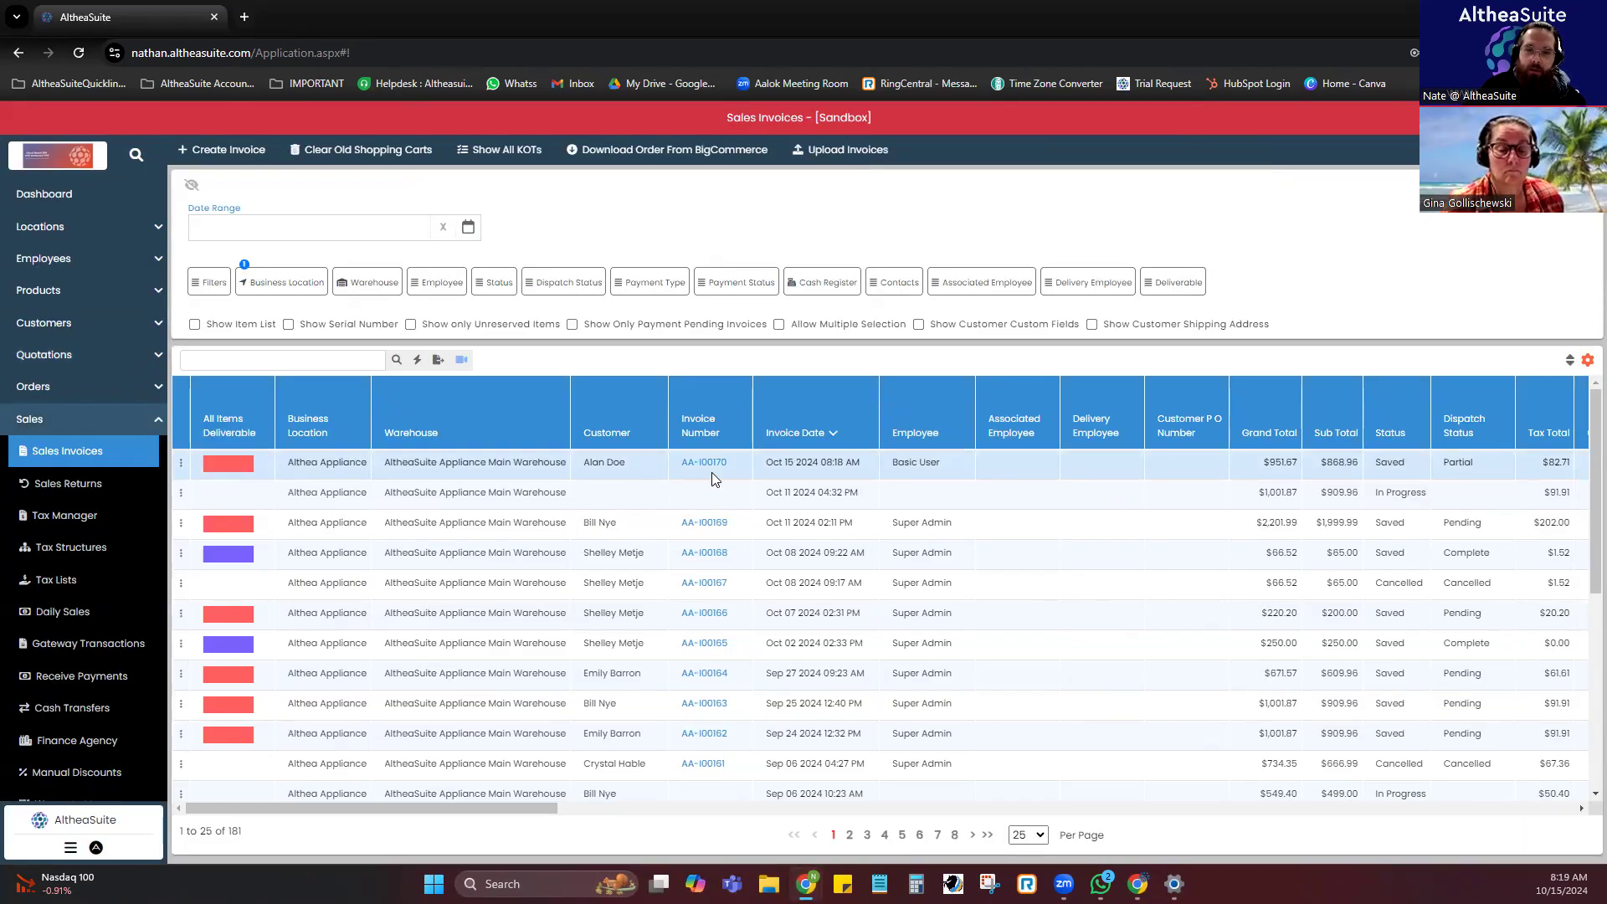
Examine the newest invoice's dispatch status, payment status and pending amount in the sales invoices list.
scroll(718, 506, "down", 1)
scroll(720, 502, "up", 1)
scroll(722, 498, "down", 2)
scroll(722, 500, "up", 2)
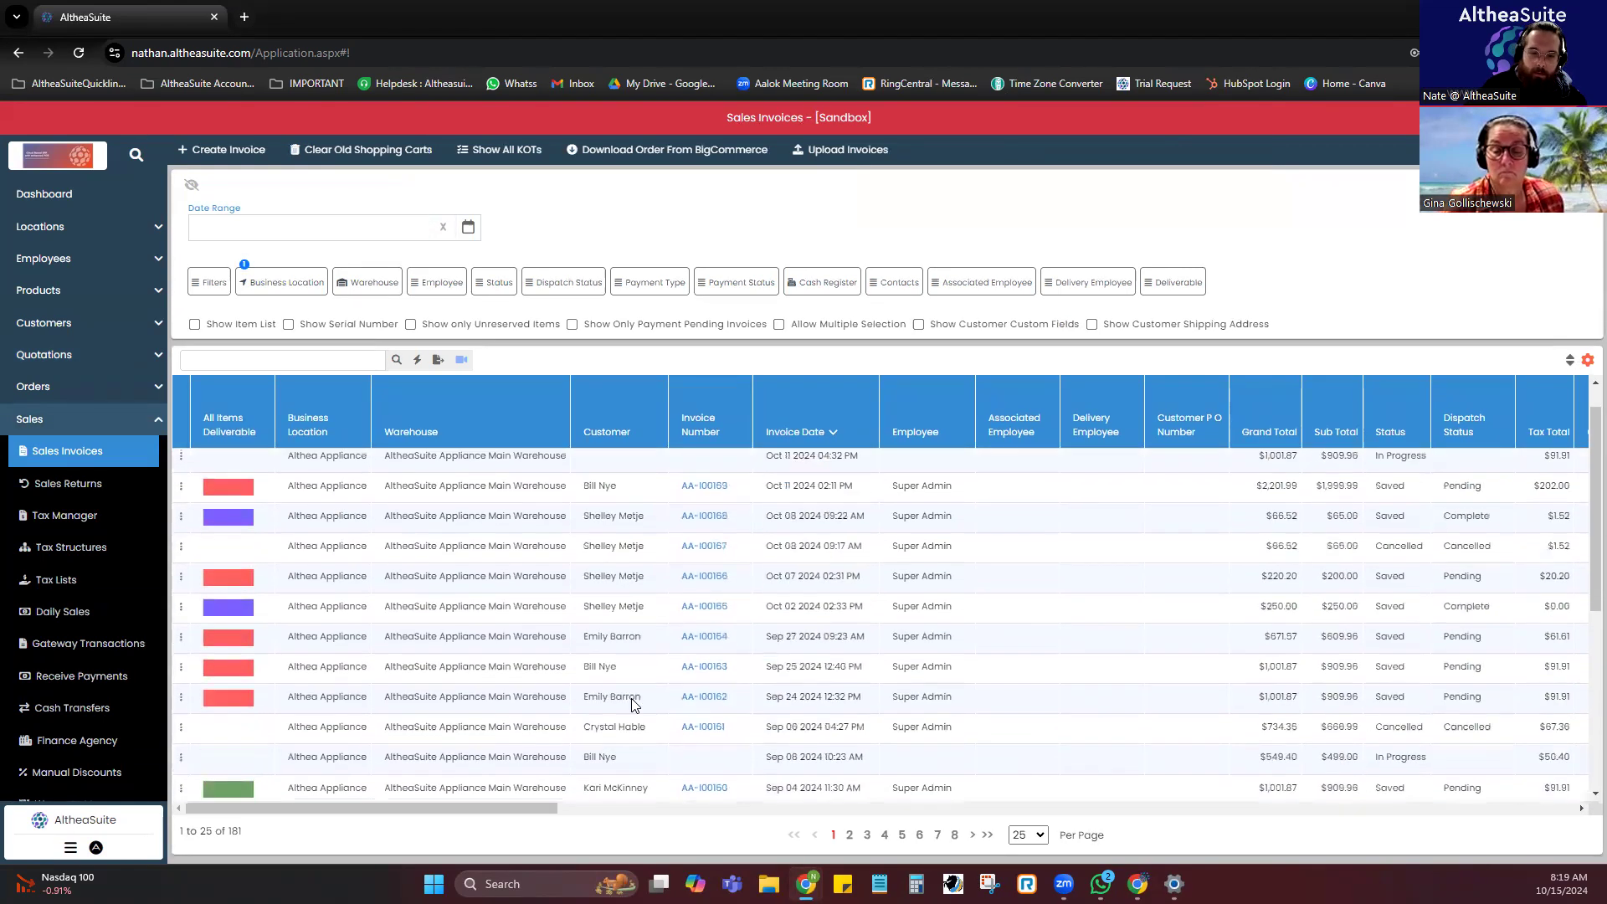
scroll(634, 705, "up", 1)
left_click_drag(475, 805, 611, 802)
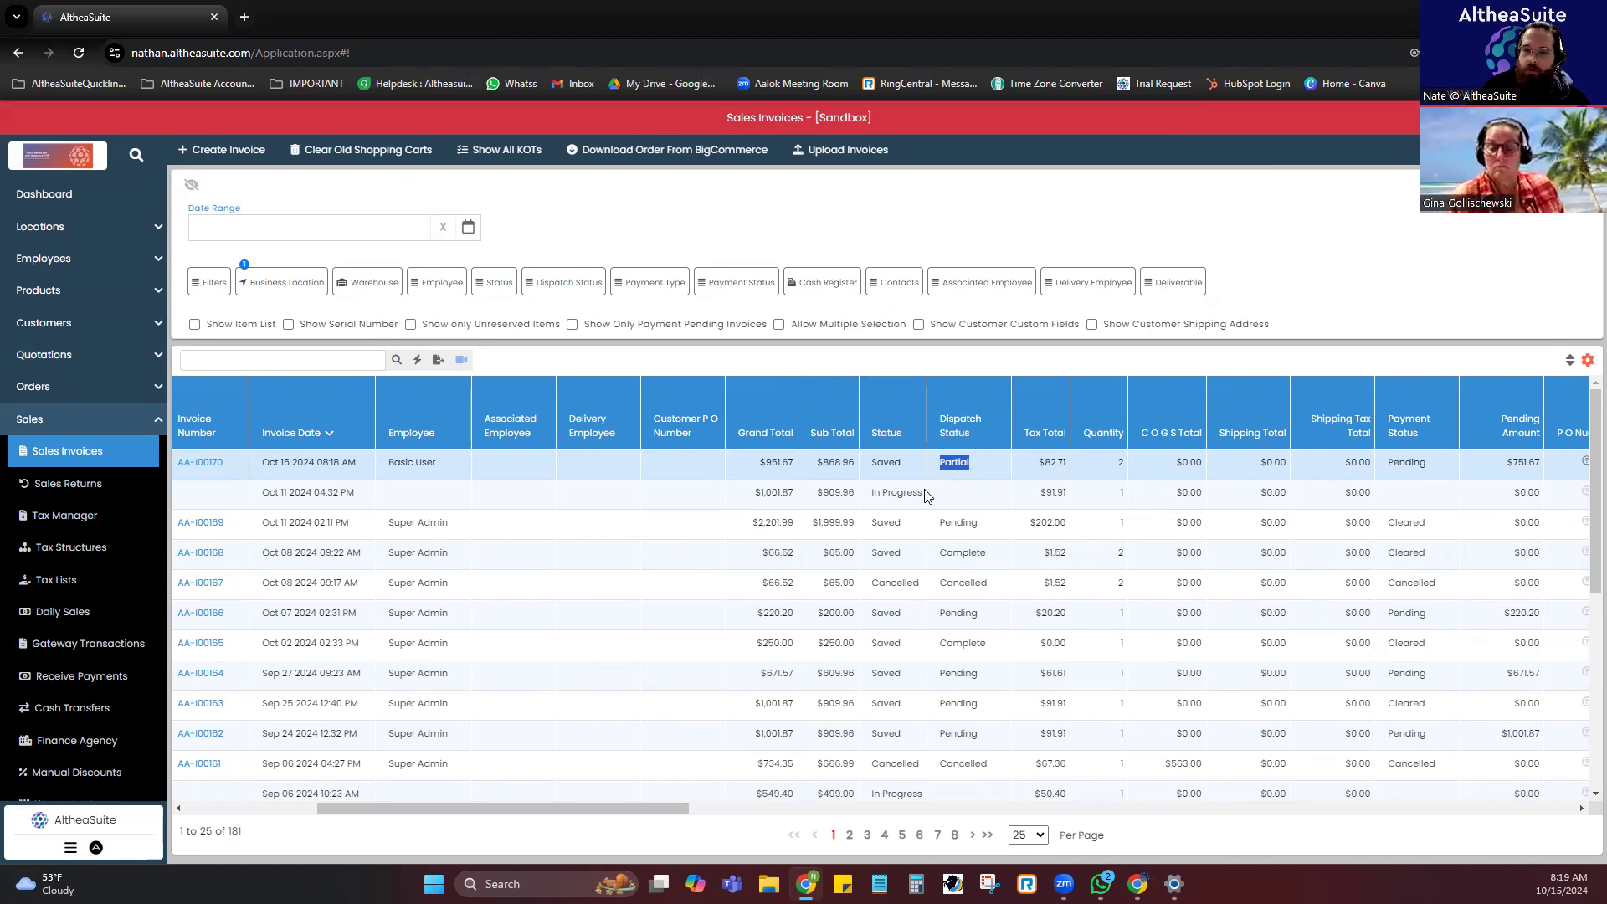
left_click_drag(651, 808, 525, 810)
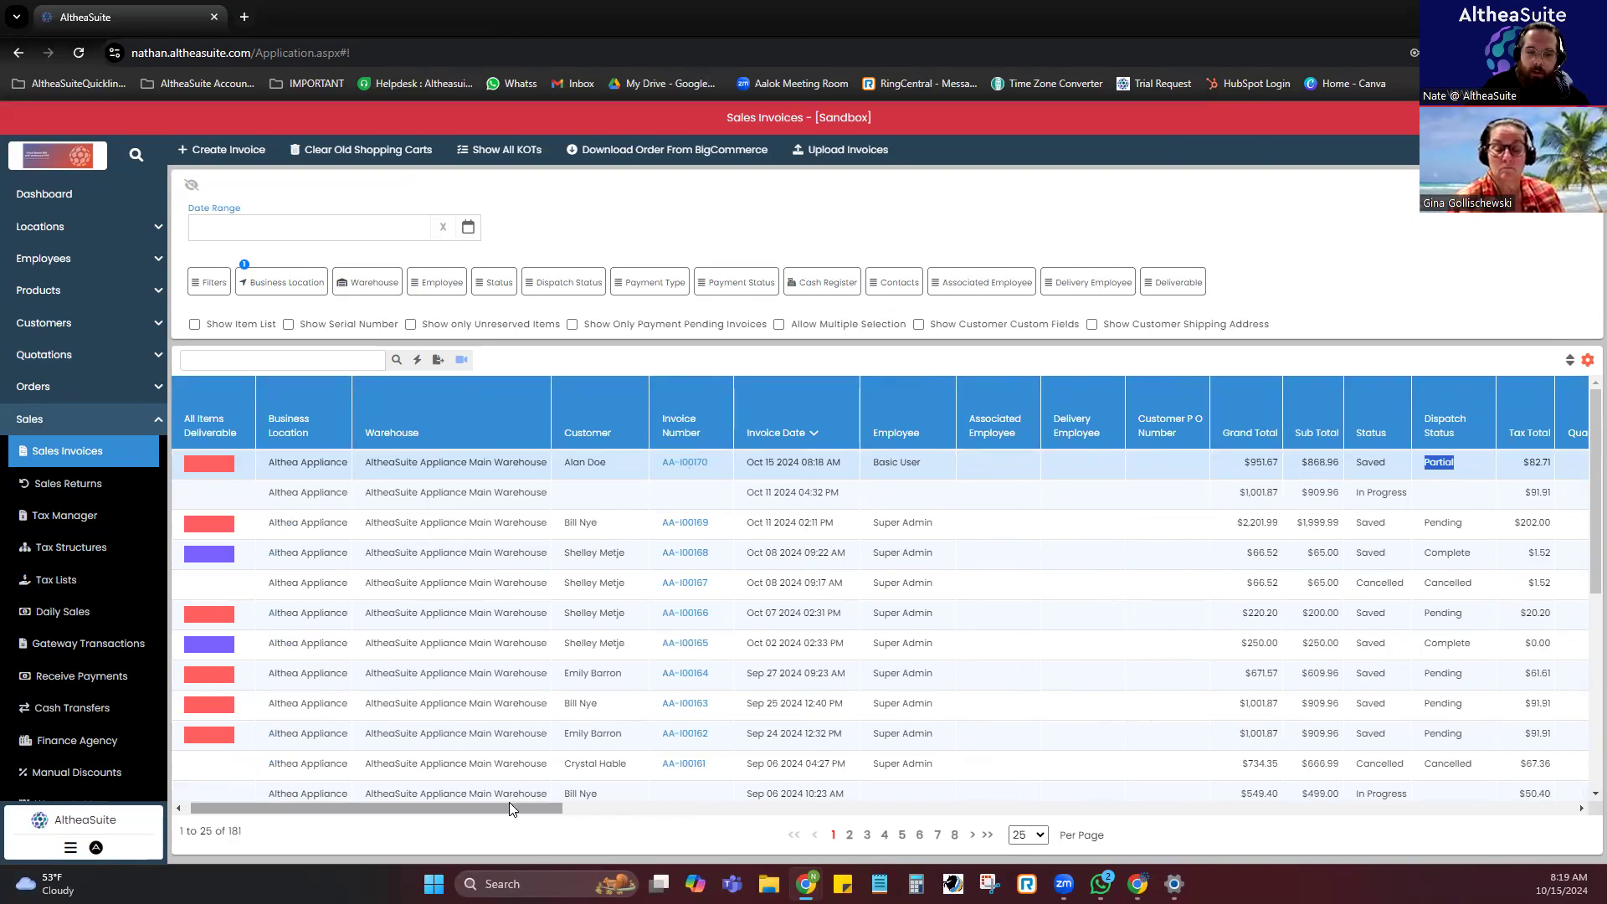
View the newest sales invoice, examine the delivery status of the dresser and the delivery charge, and close it.
left_click_drag(508, 801, 337, 654)
left_click(180, 462)
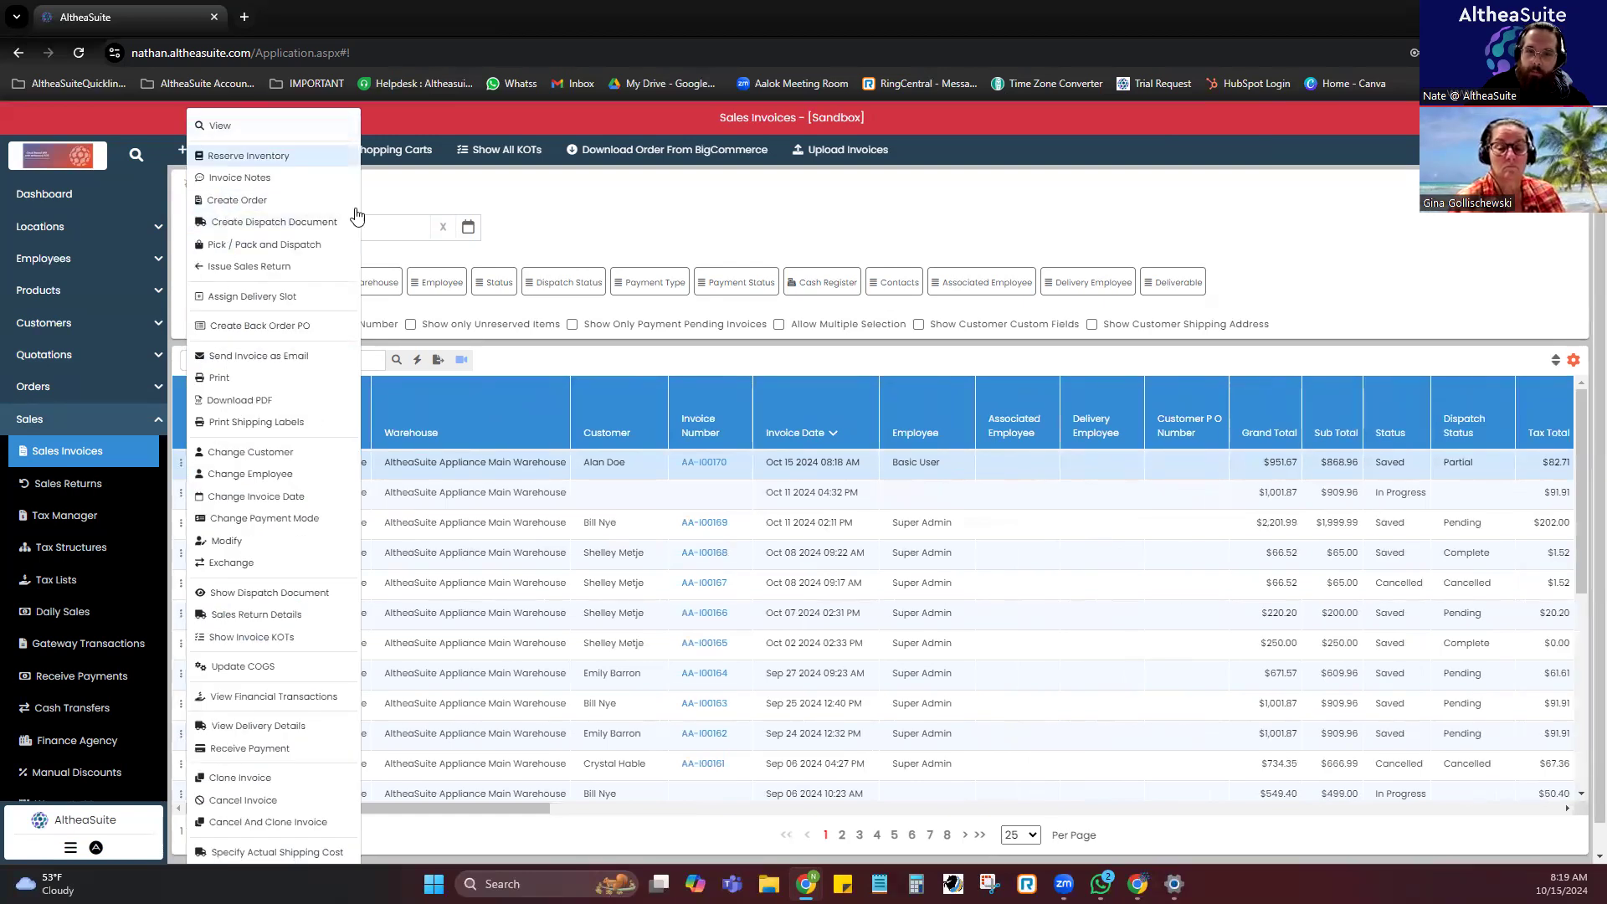
left_click(754, 361)
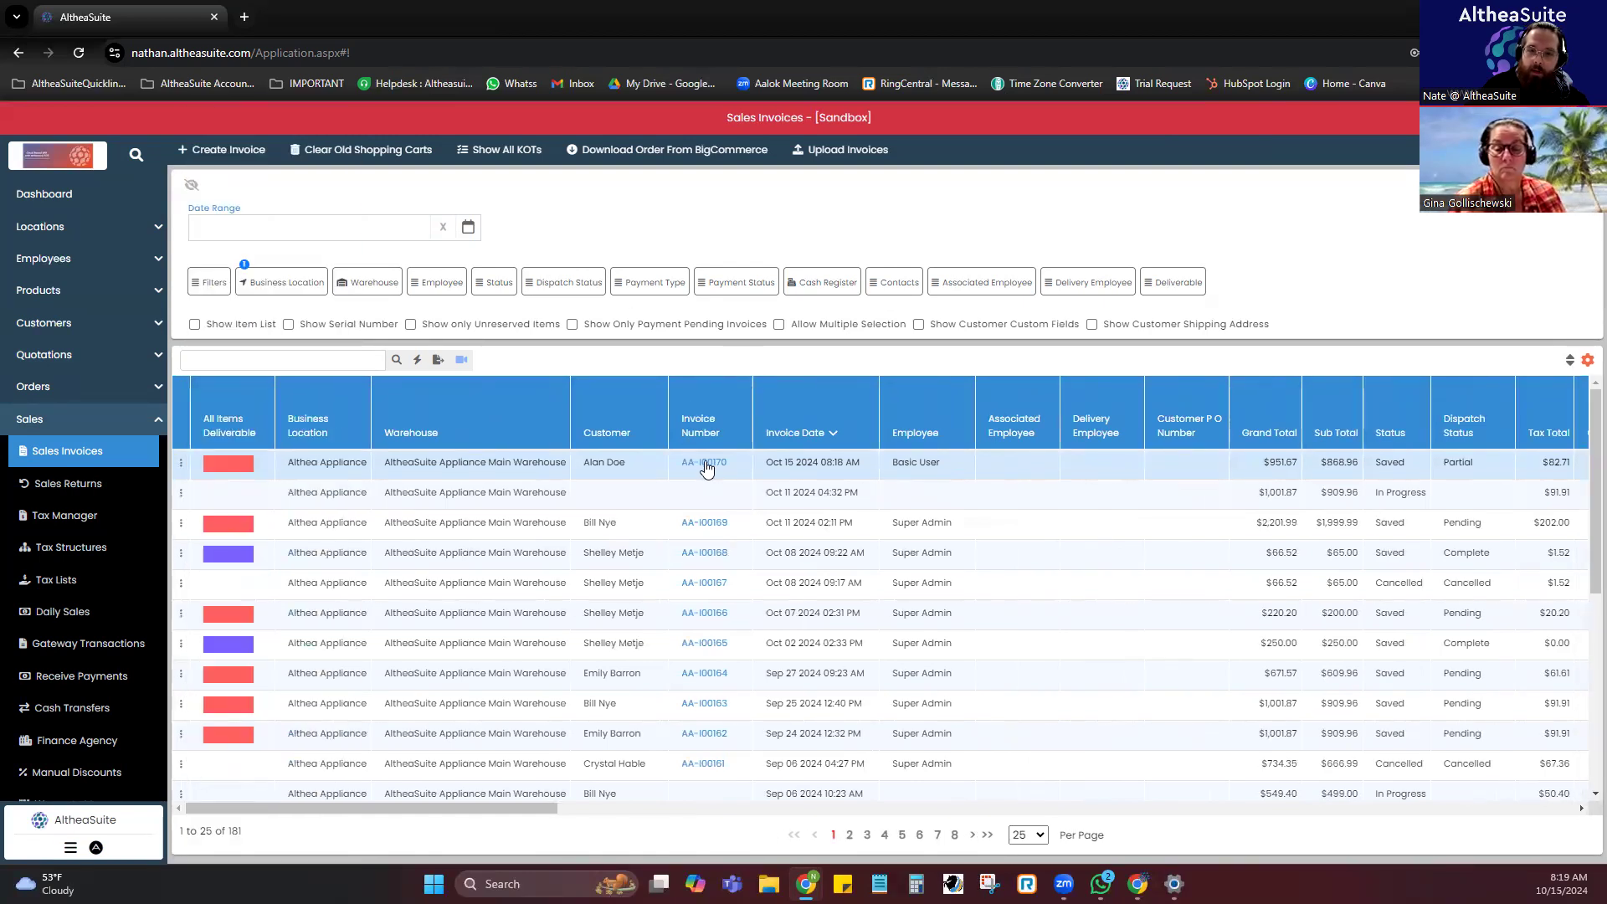
left_click(703, 465)
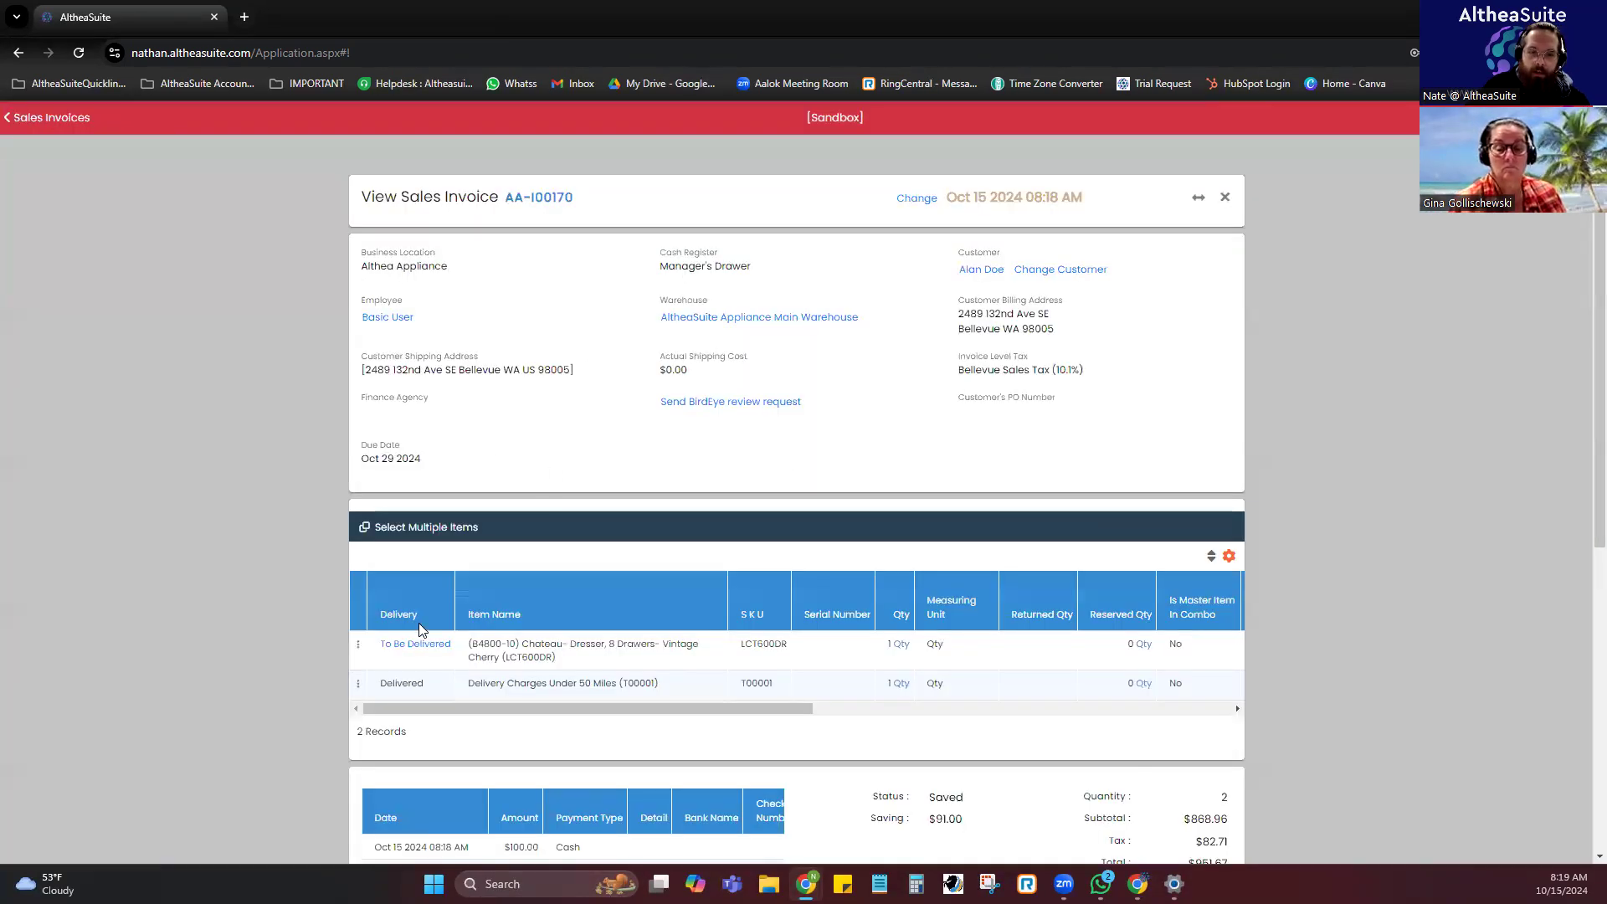
left_click_drag(434, 687, 375, 686)
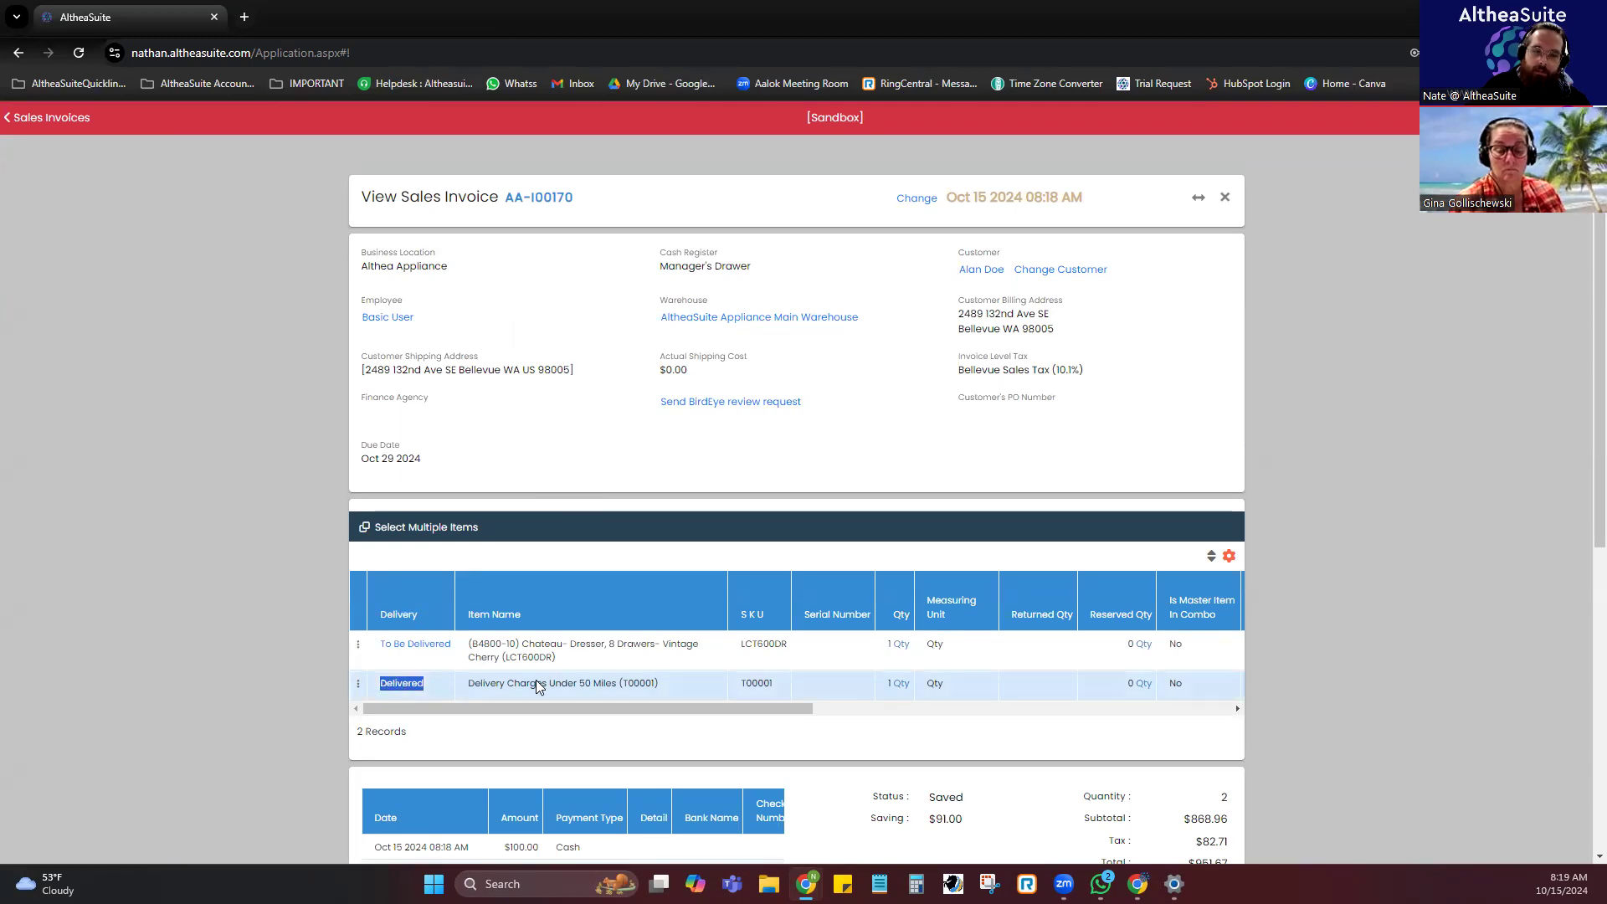
left_click(593, 686)
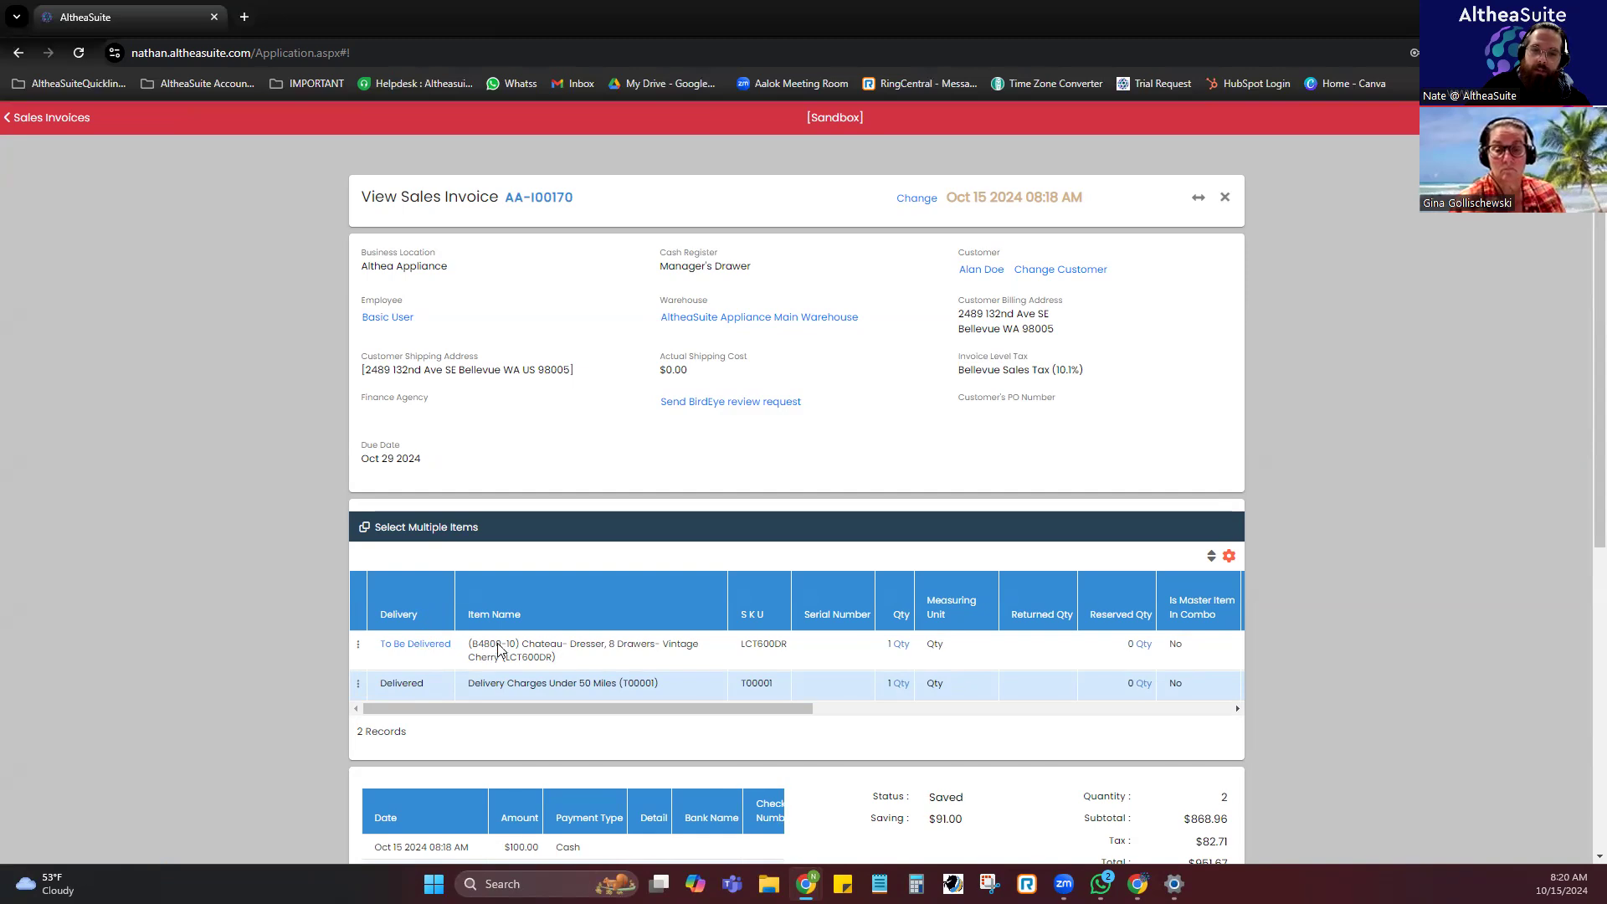
left_click(1223, 198)
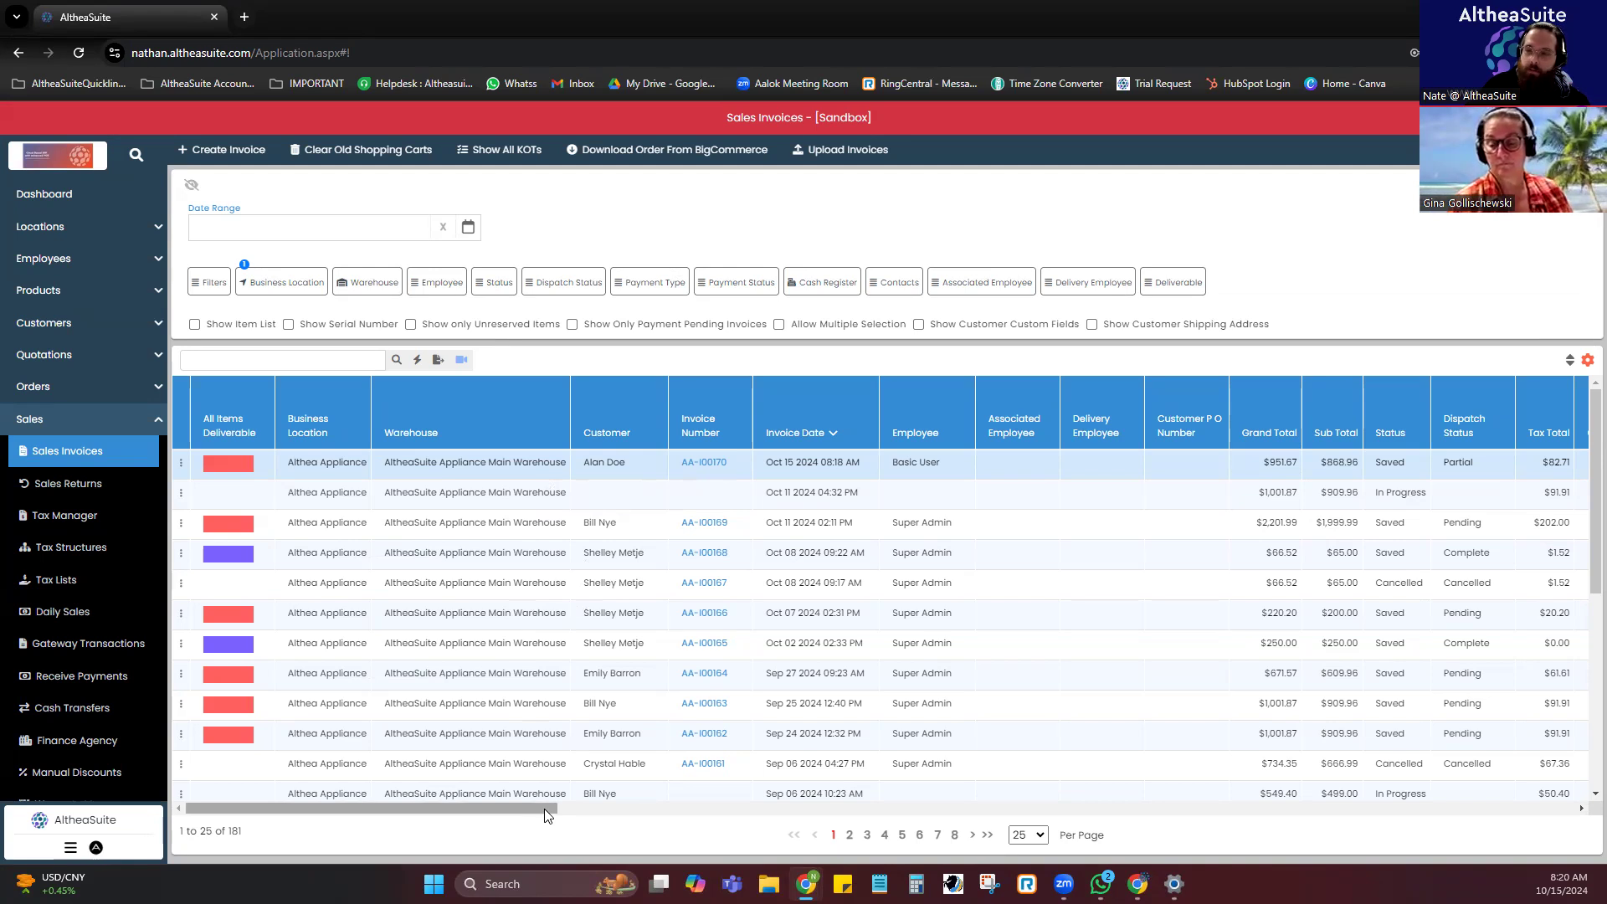
Check the newest invoice's payment status and pending amount in the sales invoices list.
left_click_drag(544, 809, 746, 801)
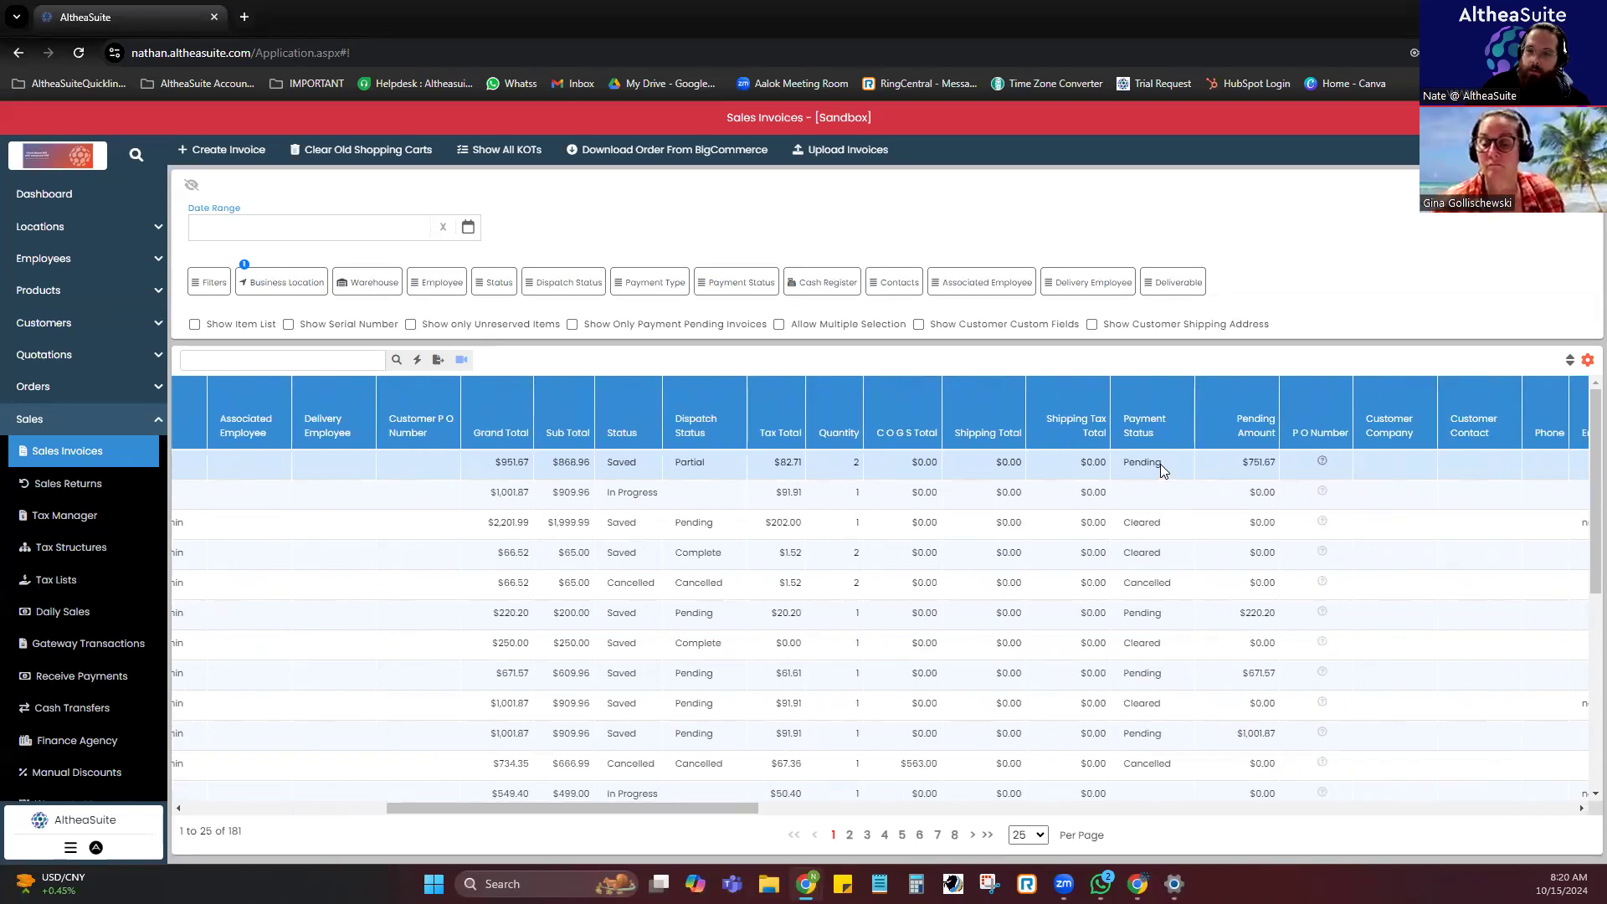
double_click(1136, 464)
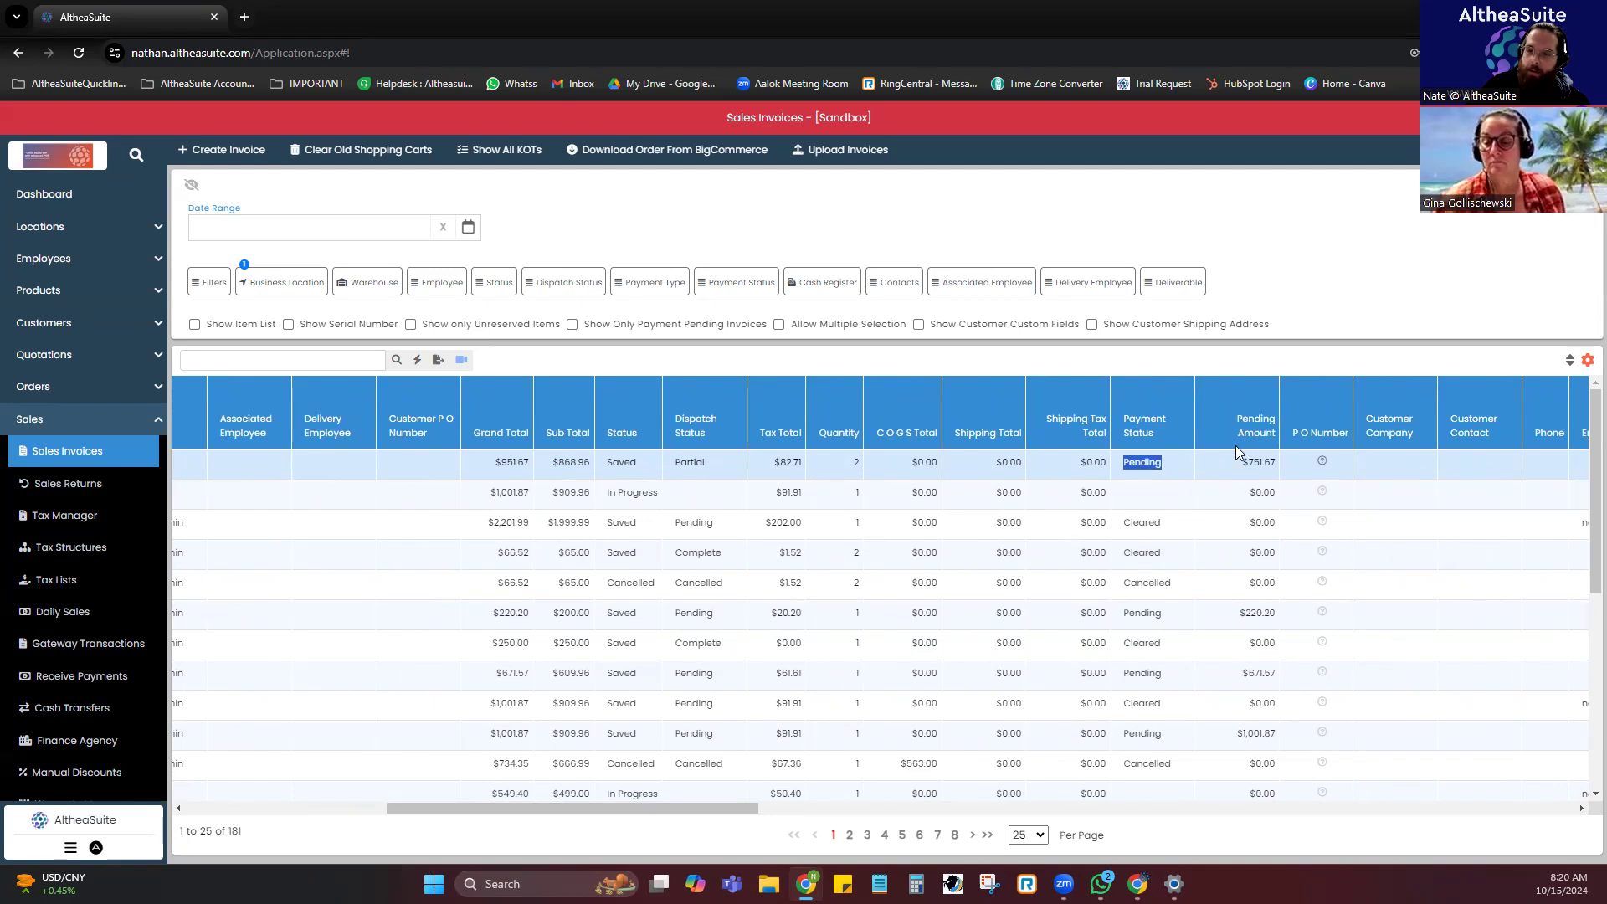
left_click_drag(1243, 465, 1272, 458)
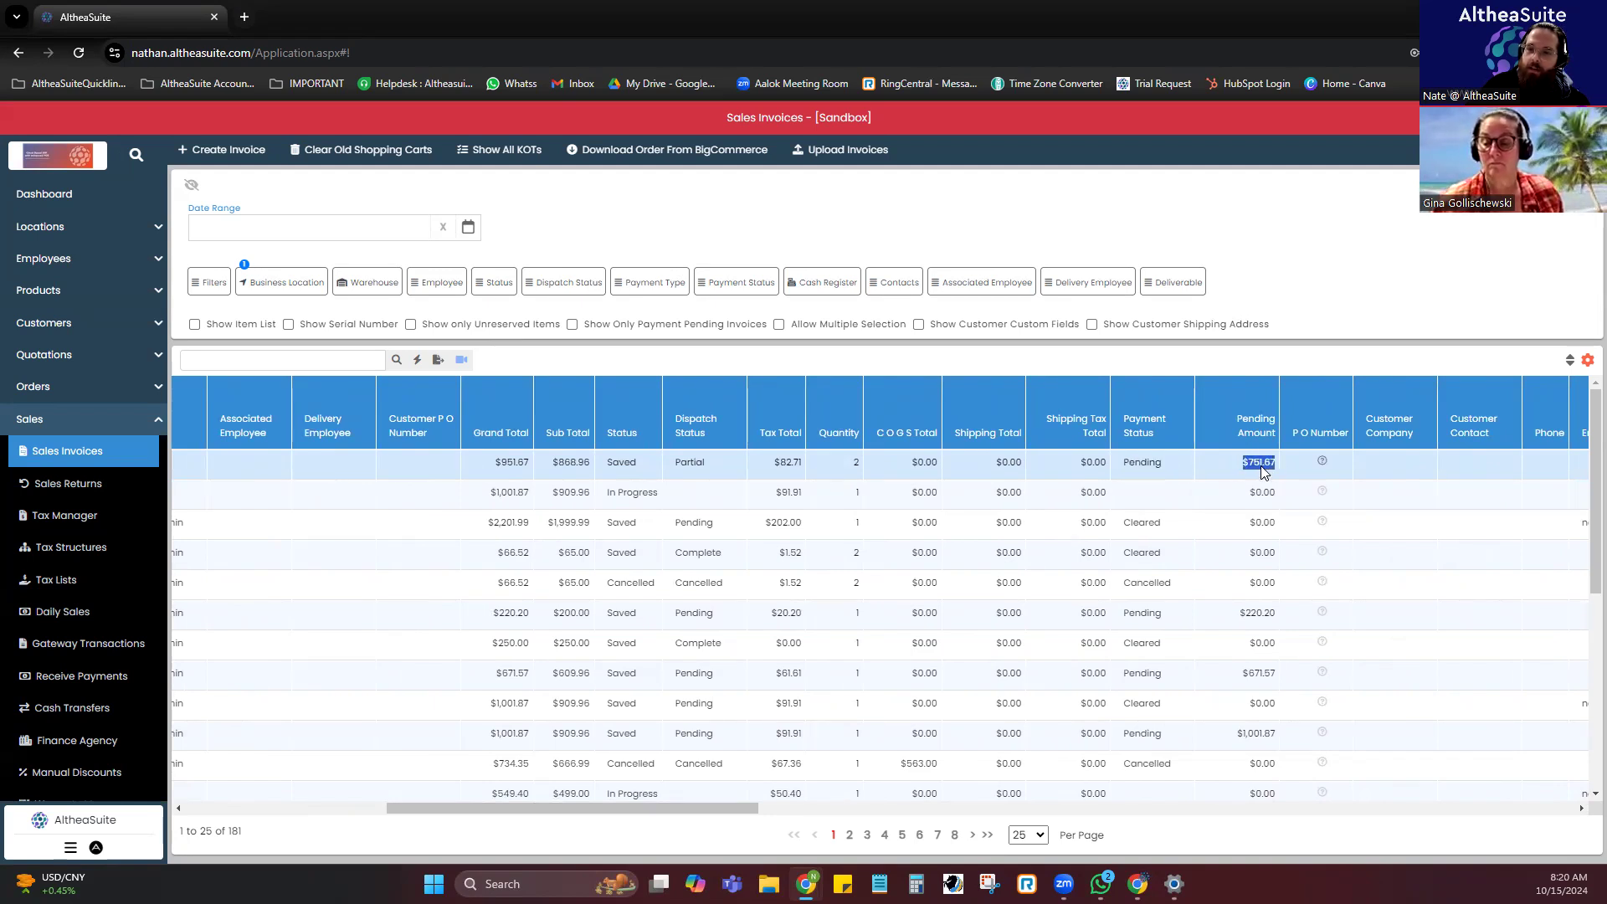
left_click(1205, 469)
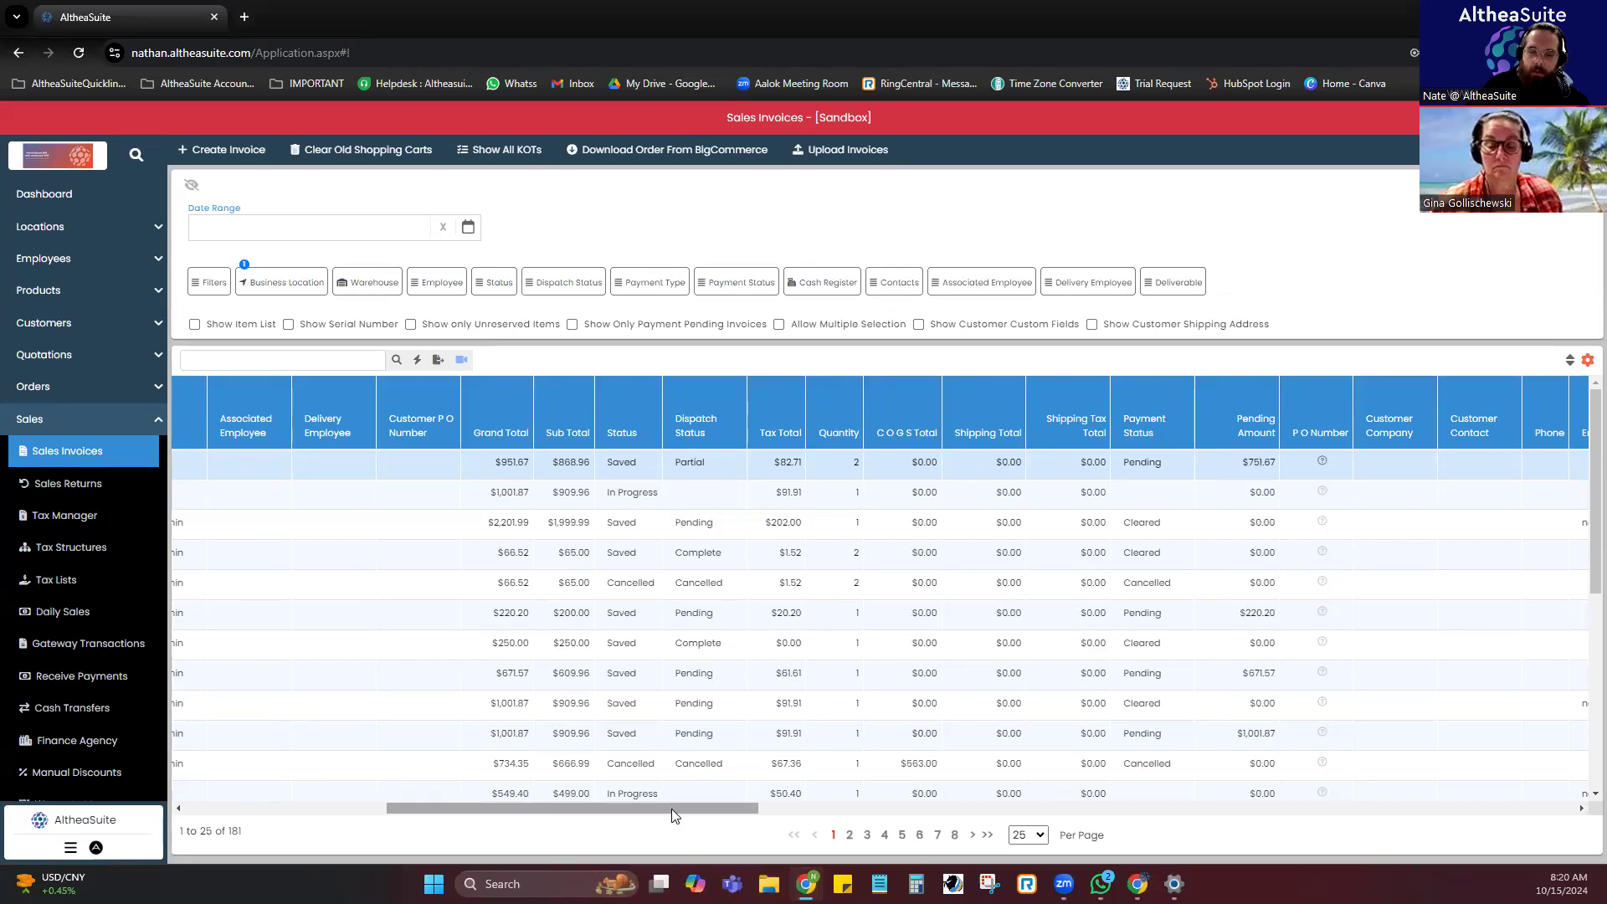
left_click_drag(674, 815, 449, 804)
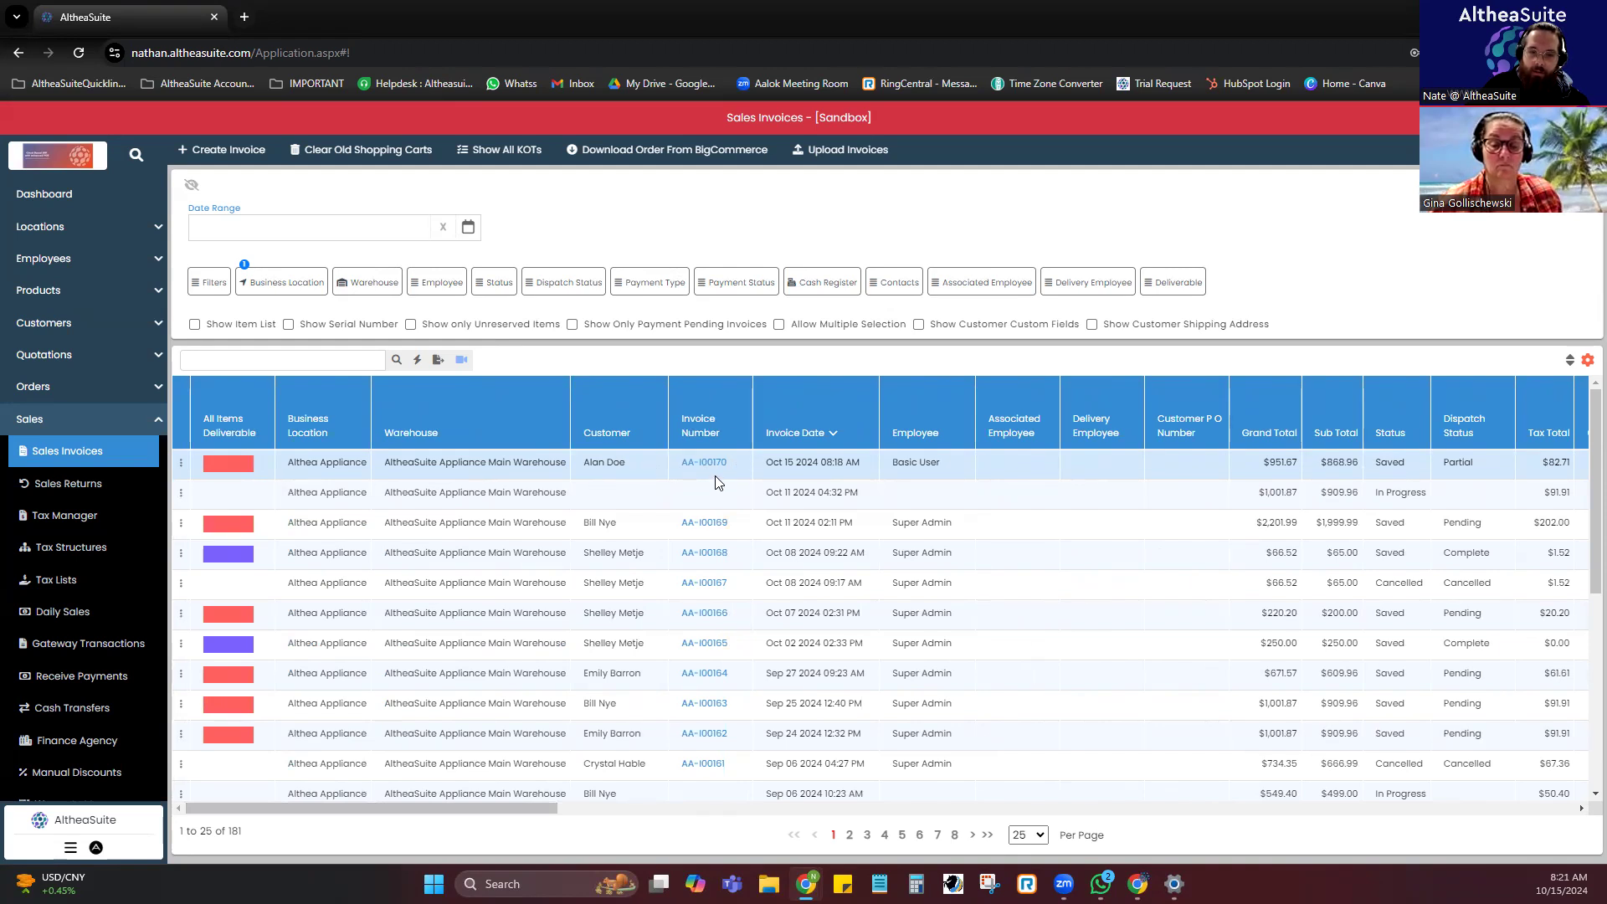
Start receiving a payment for the newest invoice and review the customer's advance and total pending amounts.
left_click(182, 464)
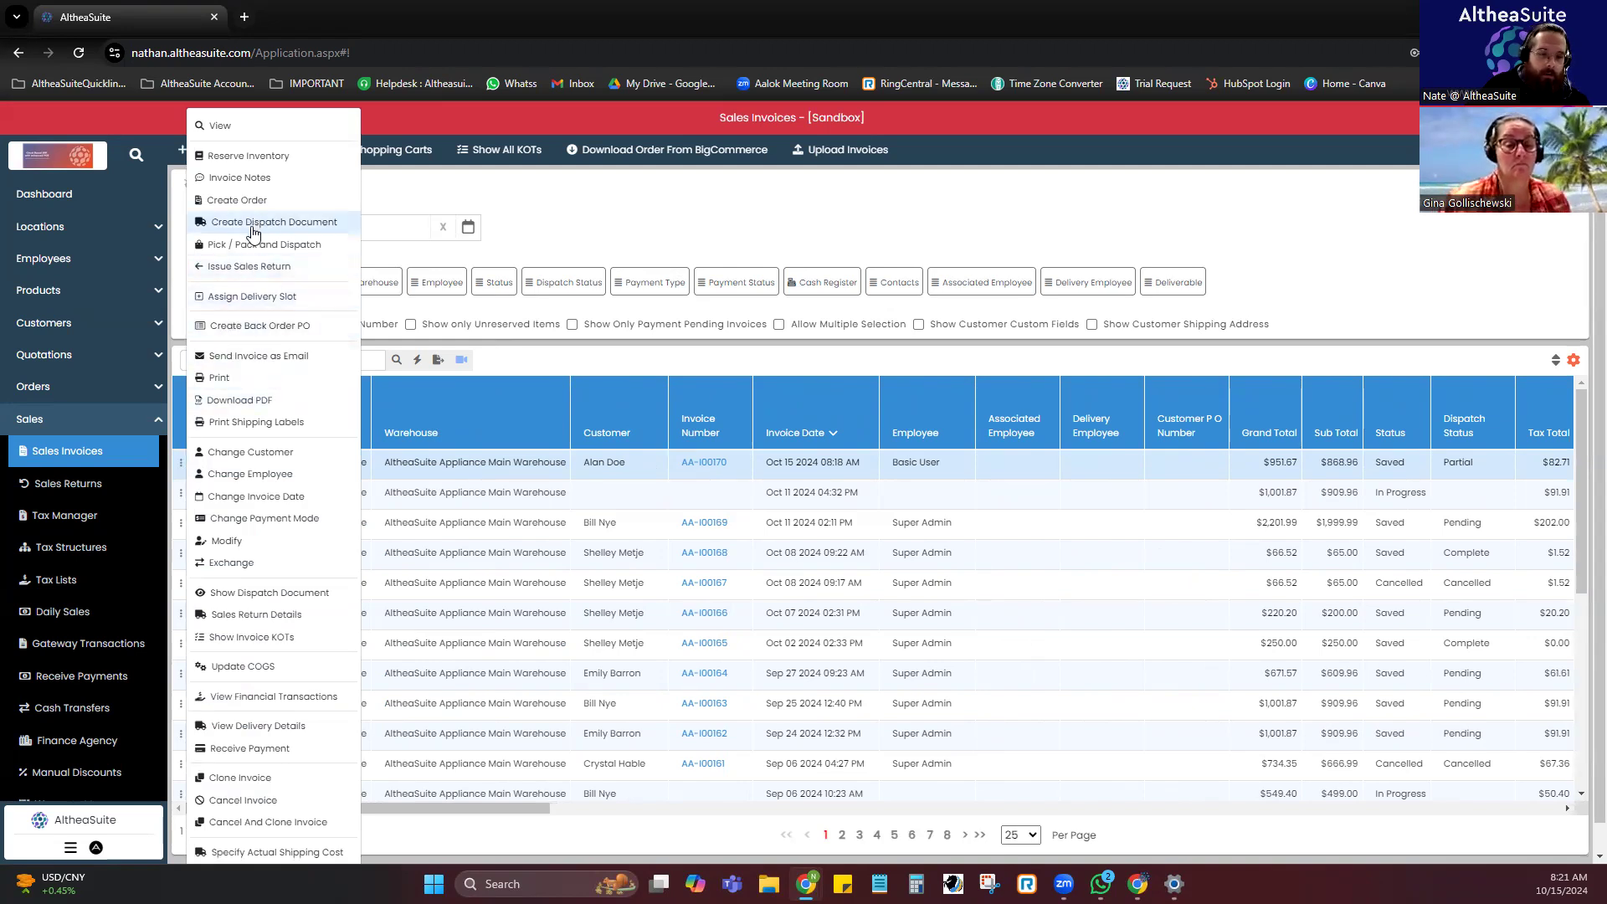
scroll(258, 563, "down", 1)
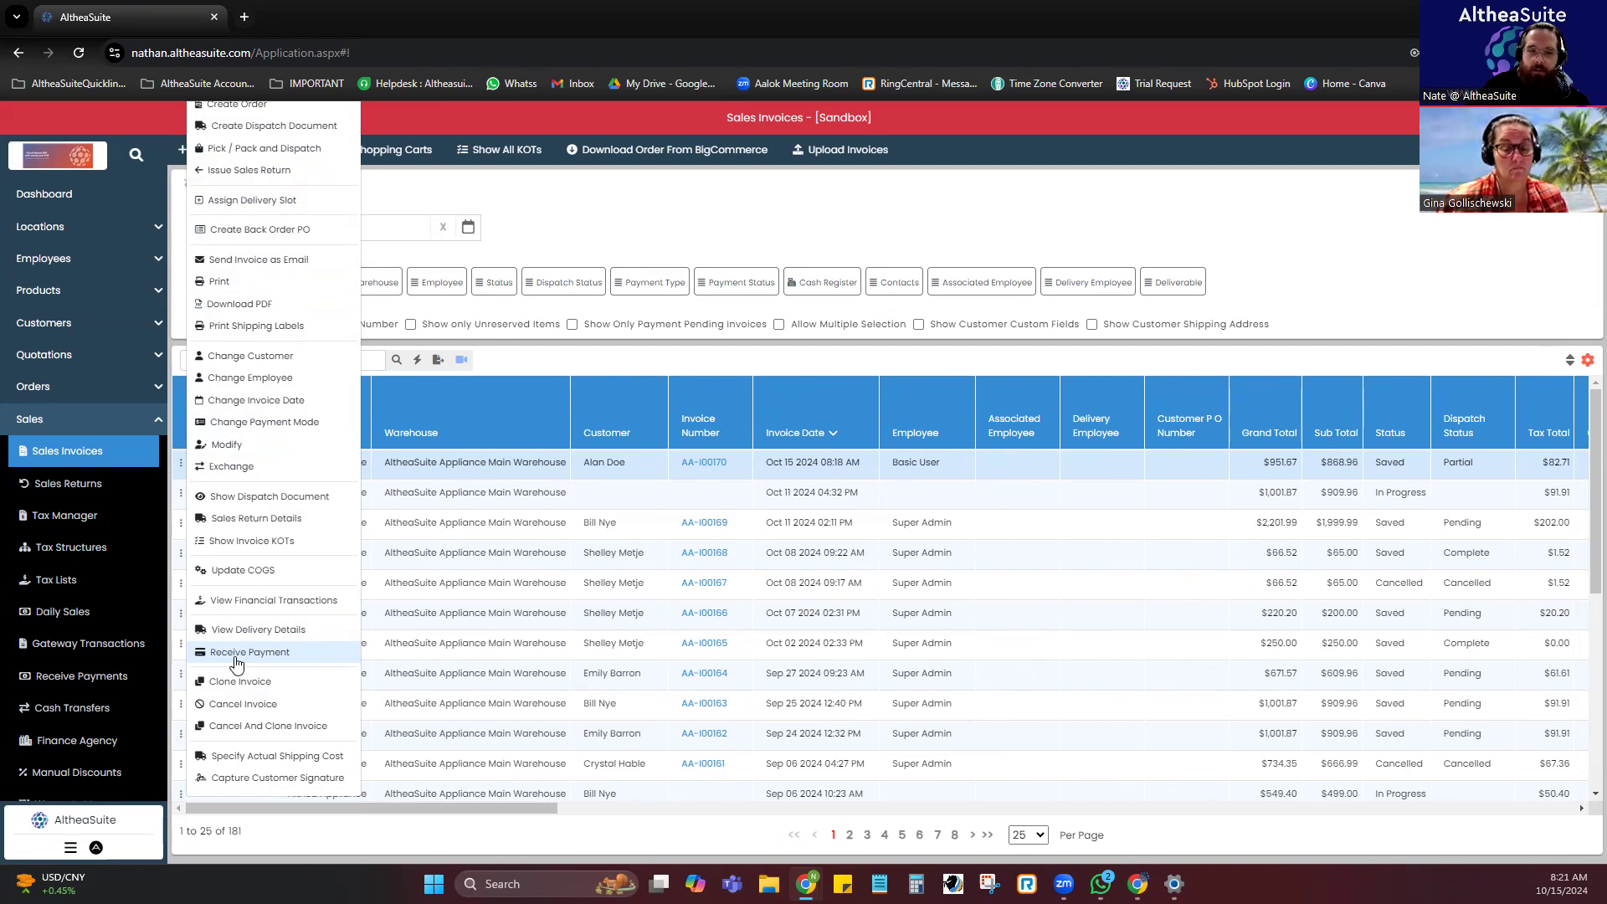
left_click(238, 661)
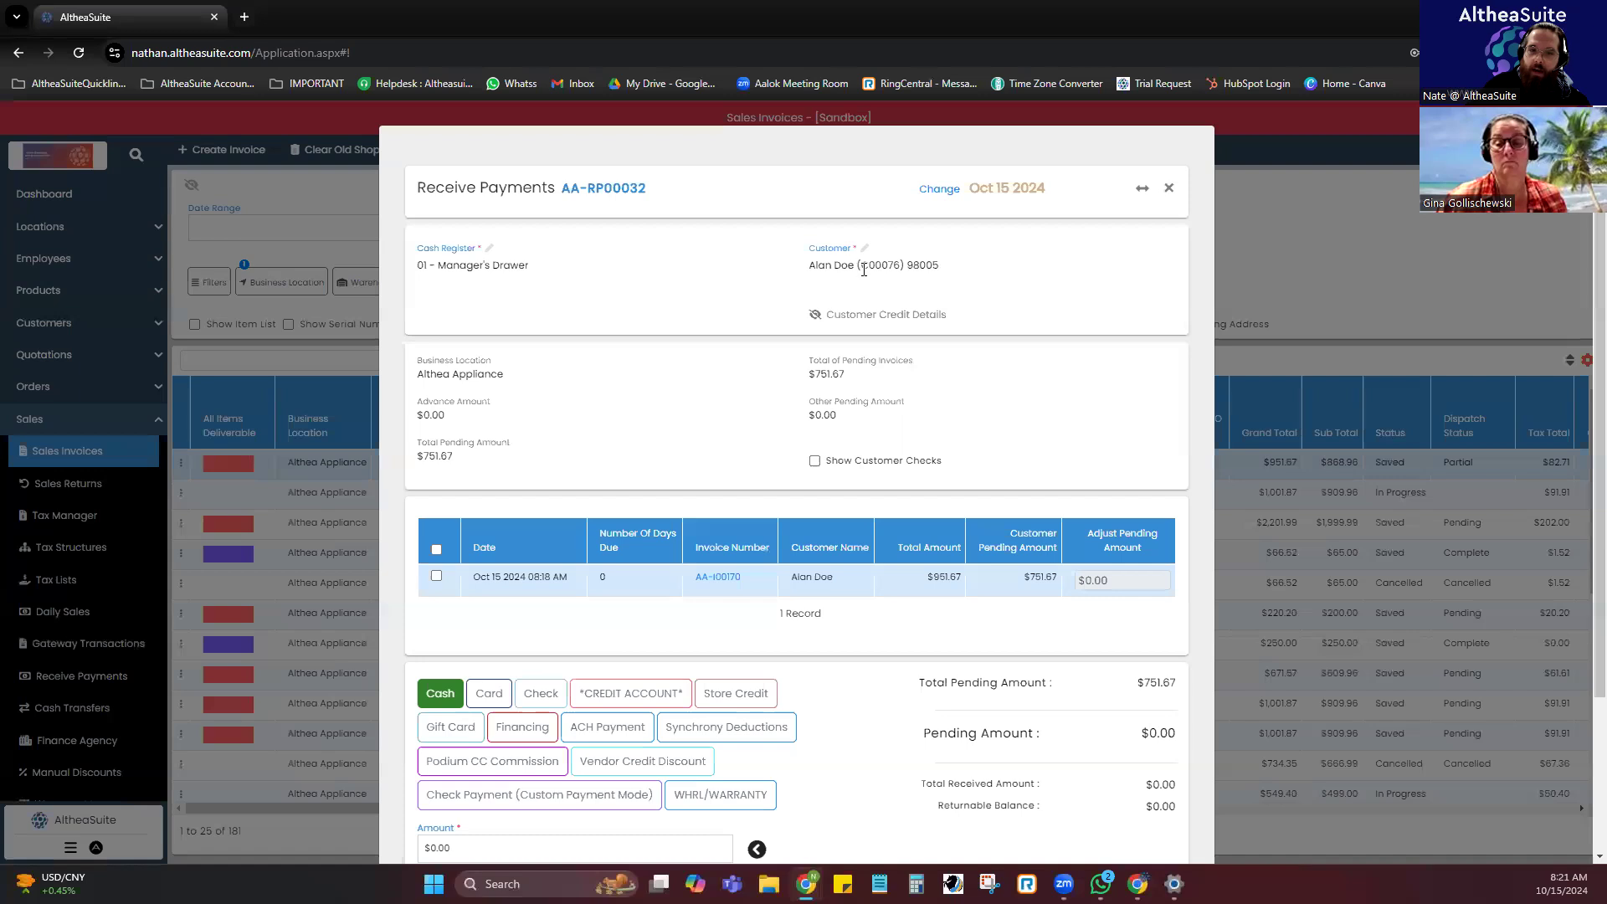
scroll(690, 485, "down", 1)
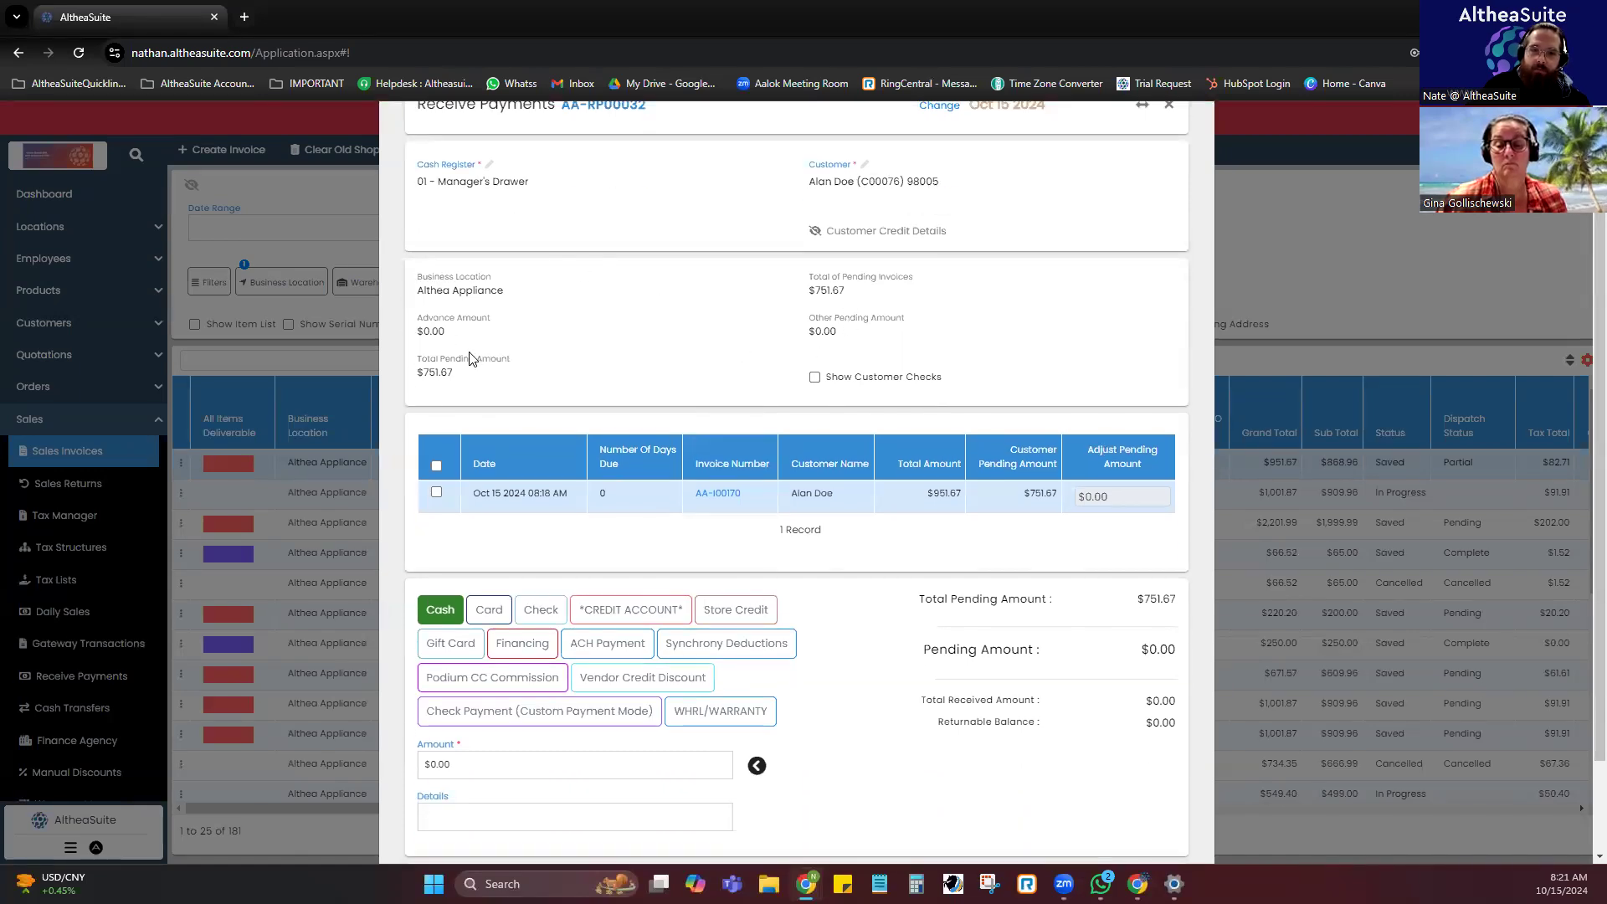
left_click_drag(449, 334, 433, 331)
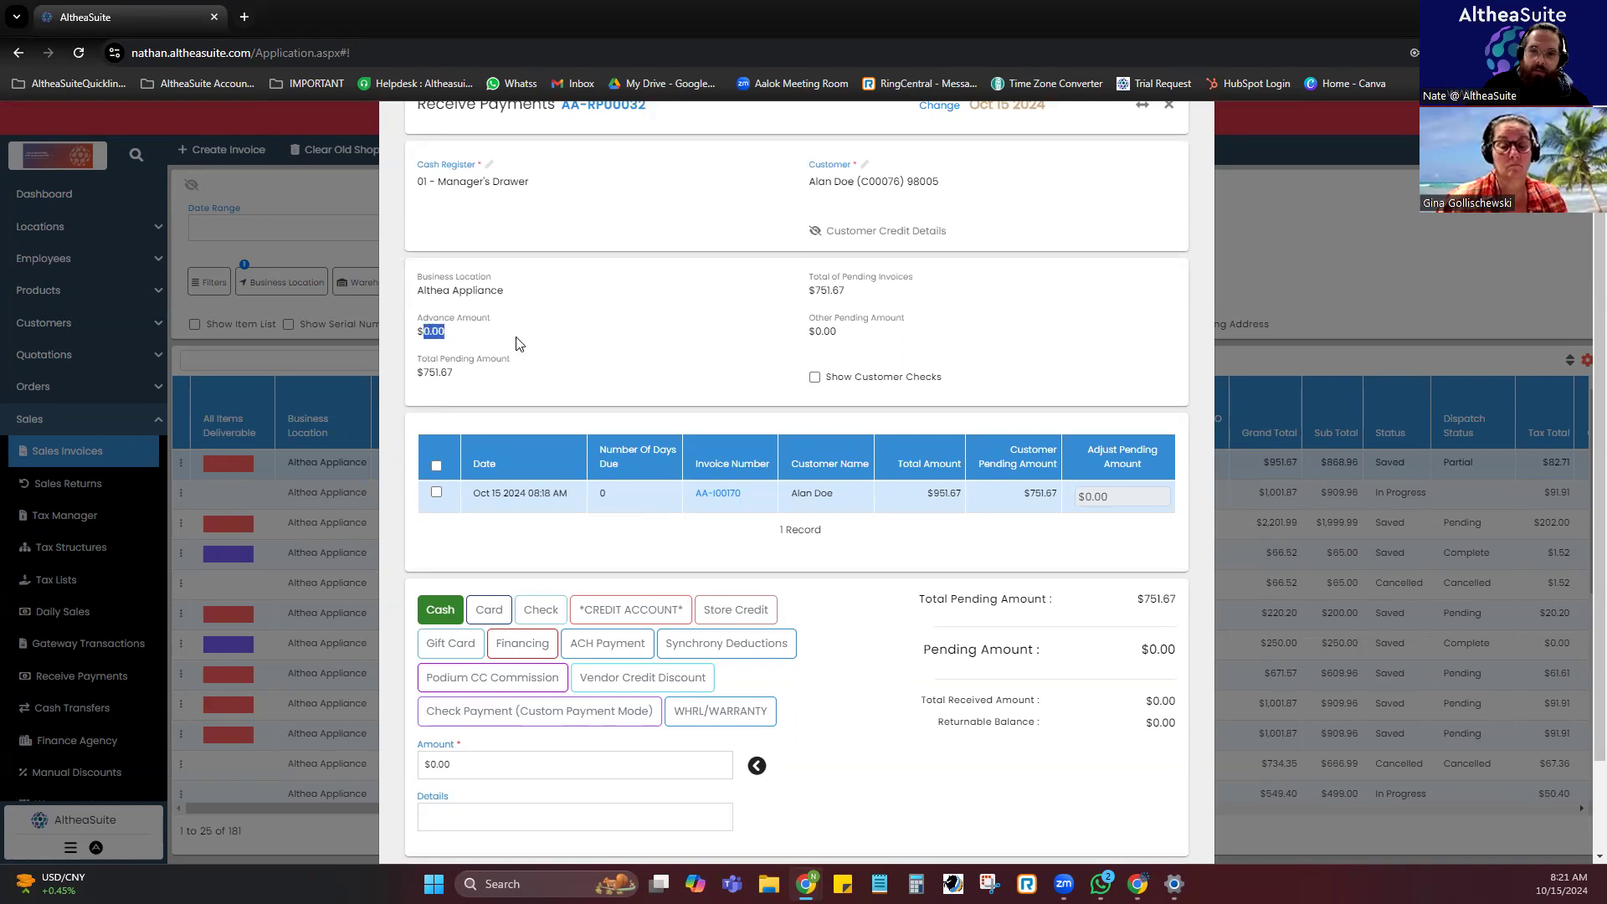
left_click(490, 375)
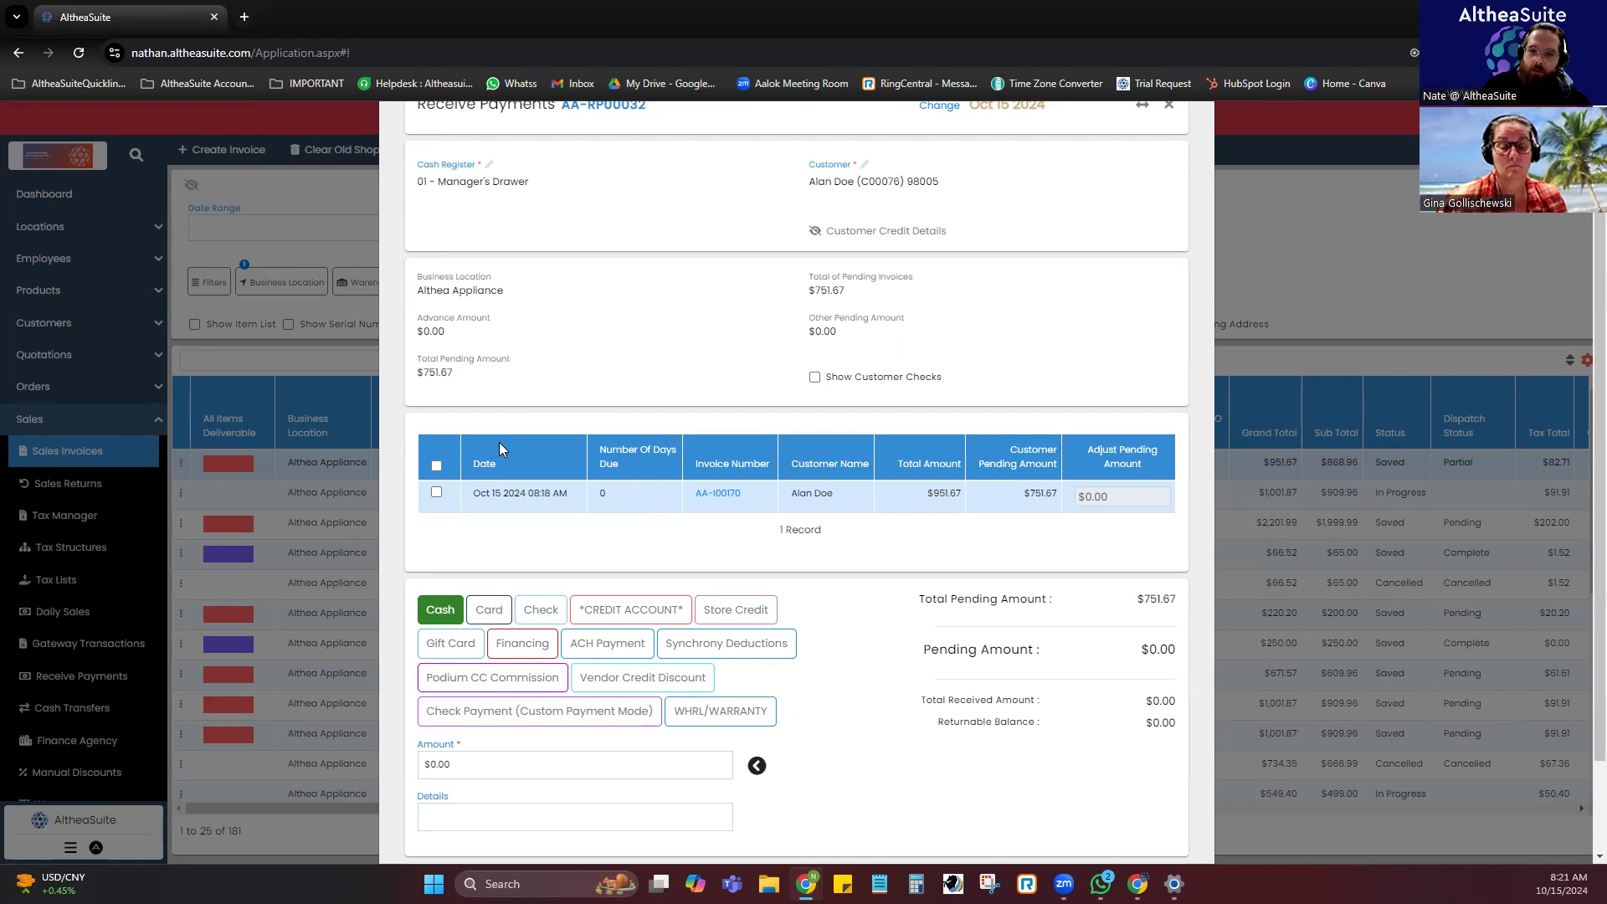
Select the customer's pending invoice for this payment.
left_click(435, 492)
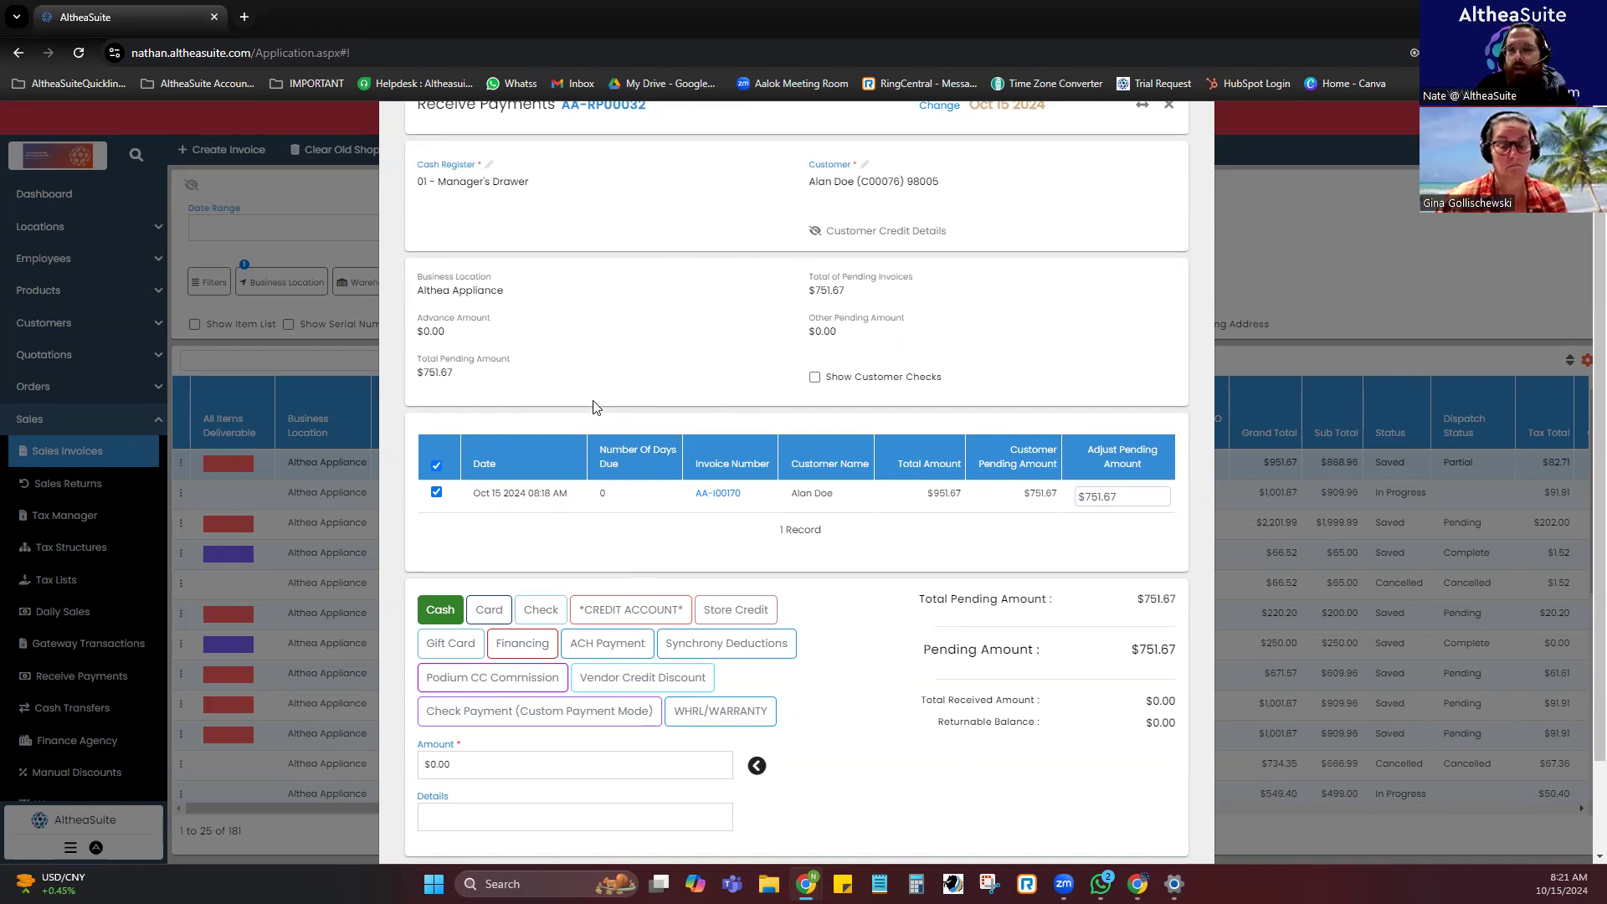
left_click(436, 495)
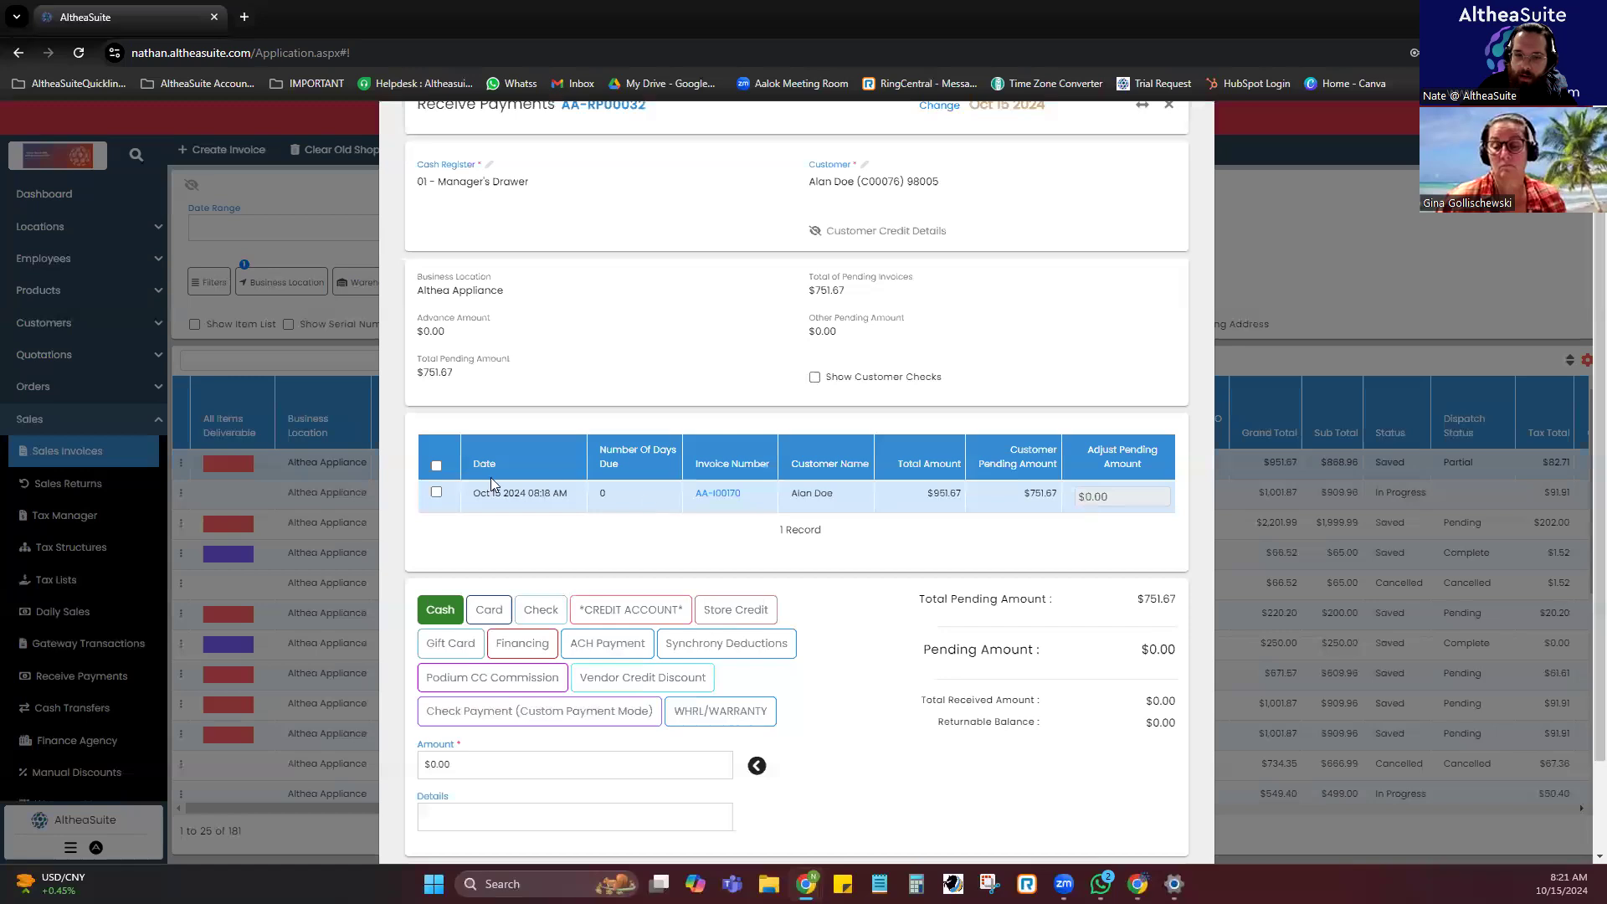
left_click(437, 494)
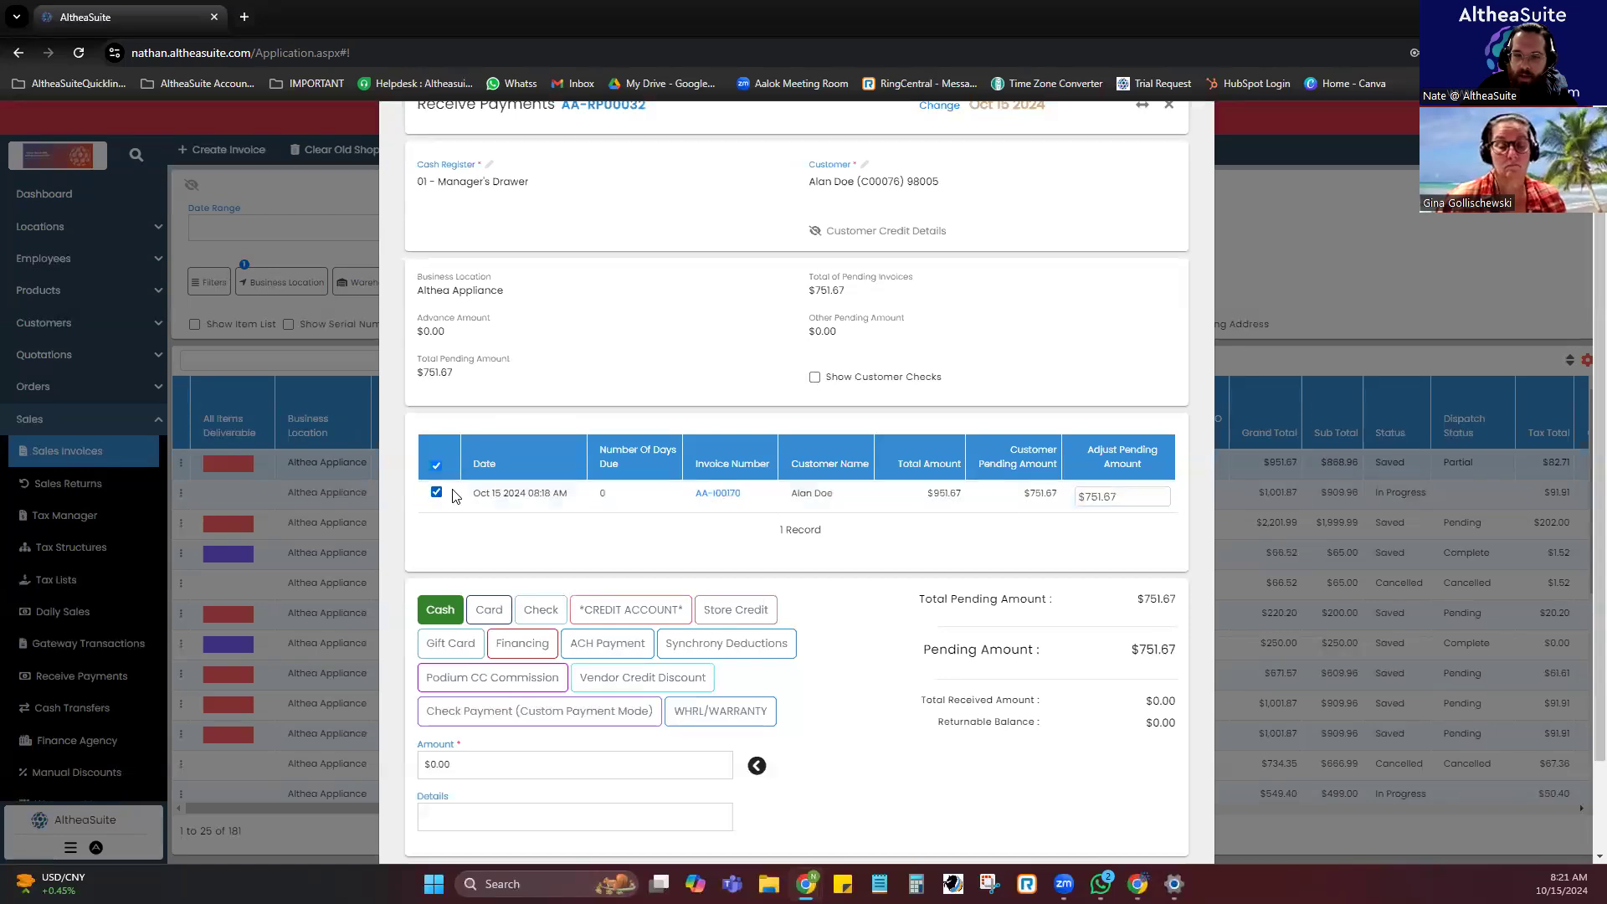
Try a partial payment of $350 as the invoice's adjusted pending amount, and reset it to $751.67.
left_click(1143, 497)
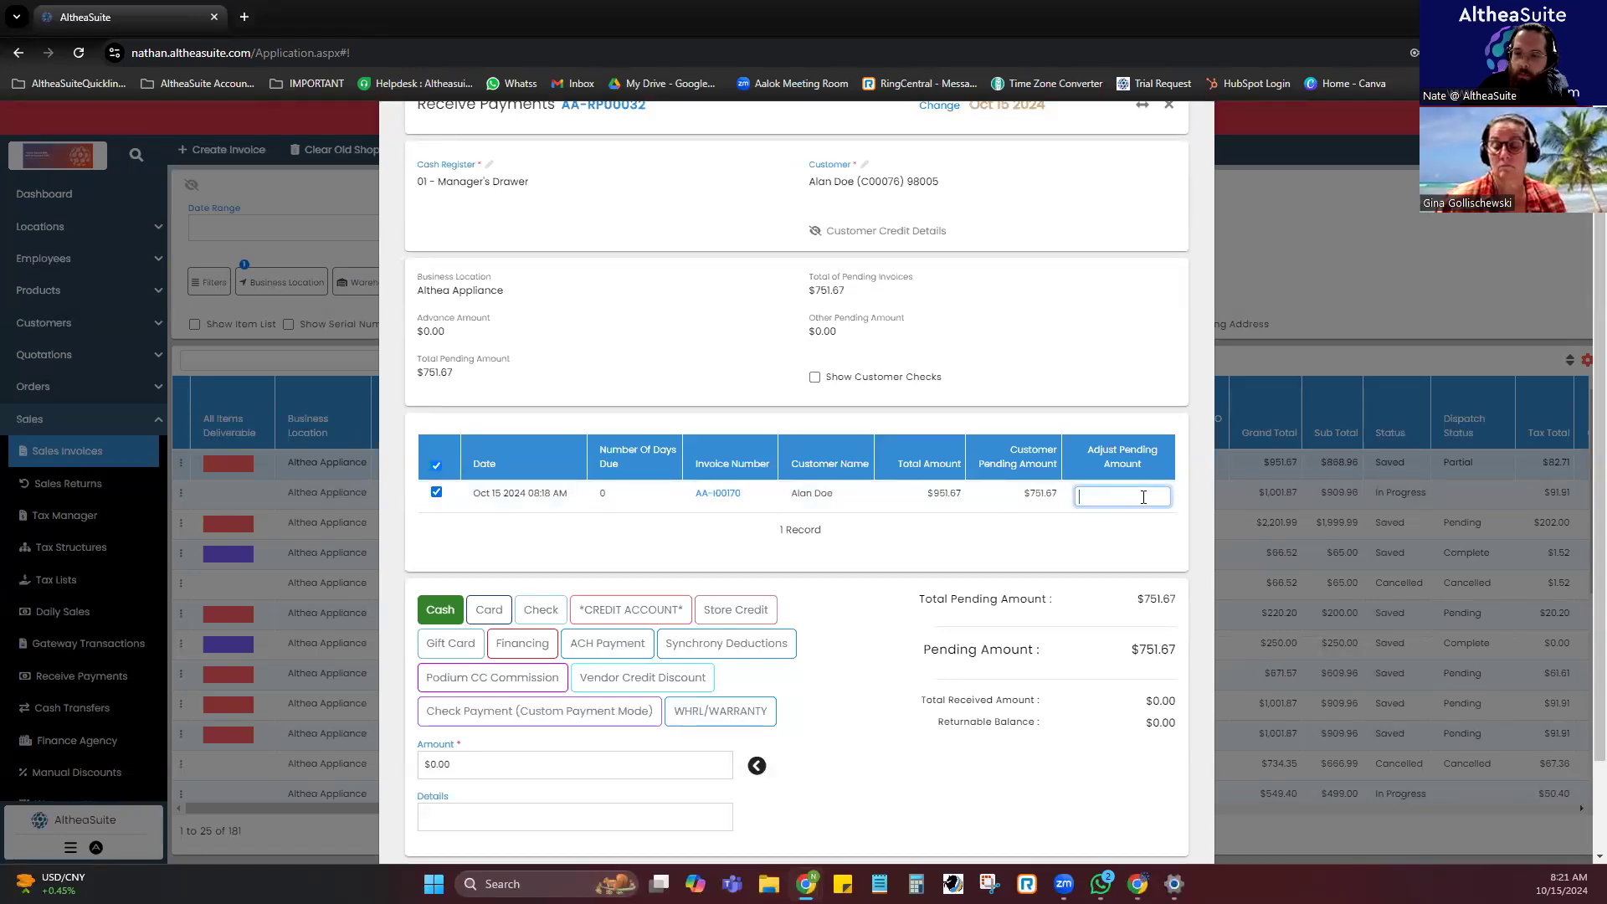
left_click(1115, 545)
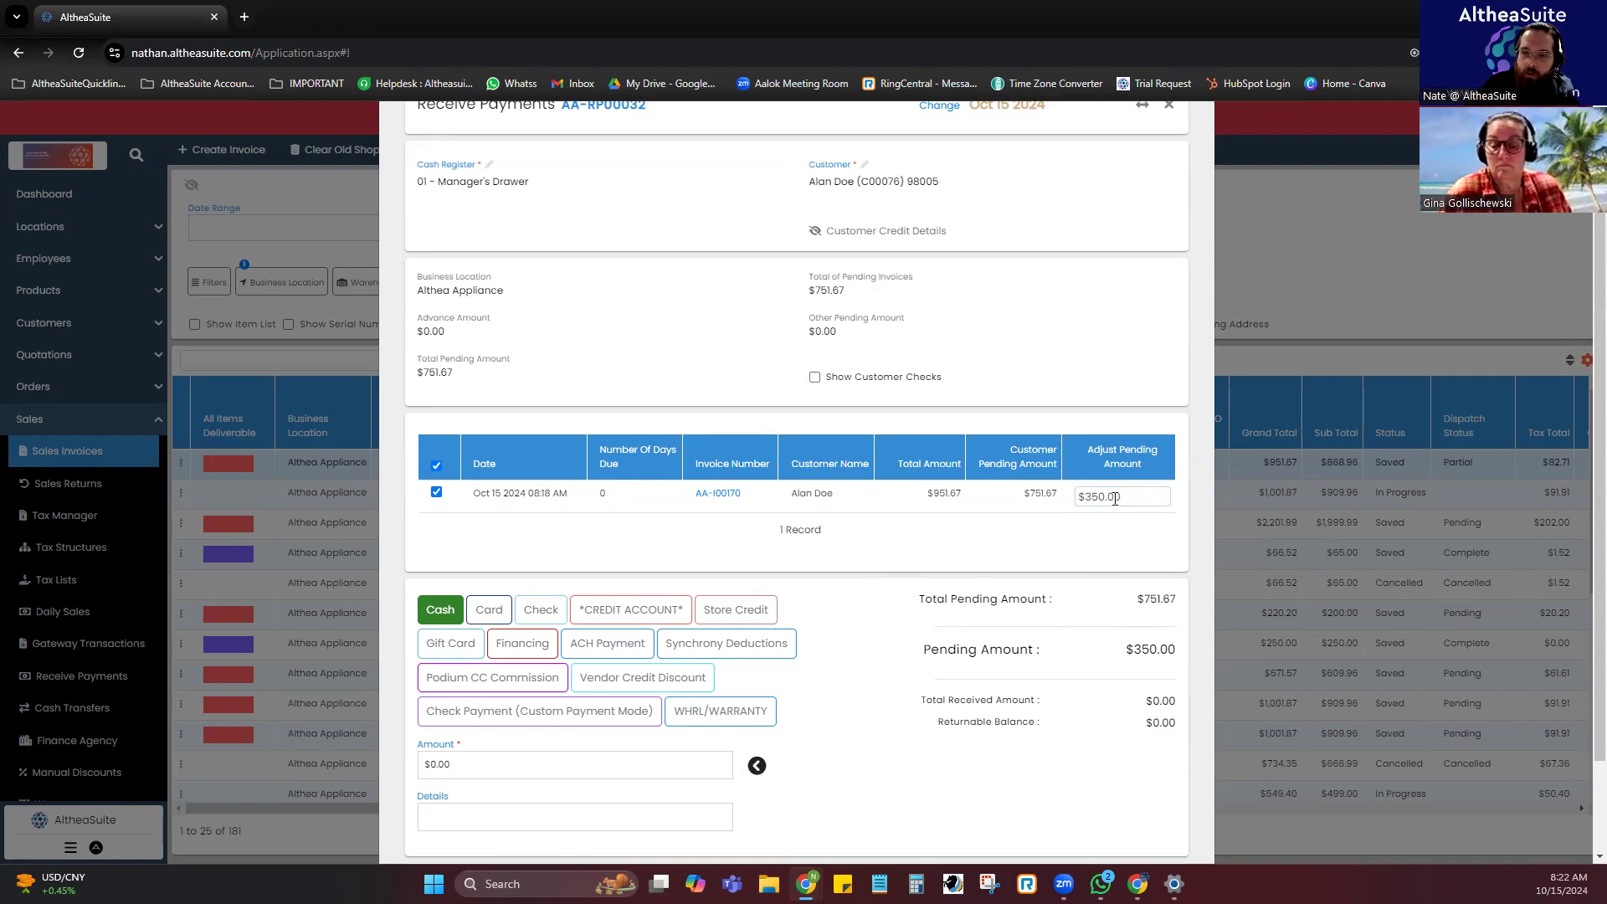
left_click(1141, 498)
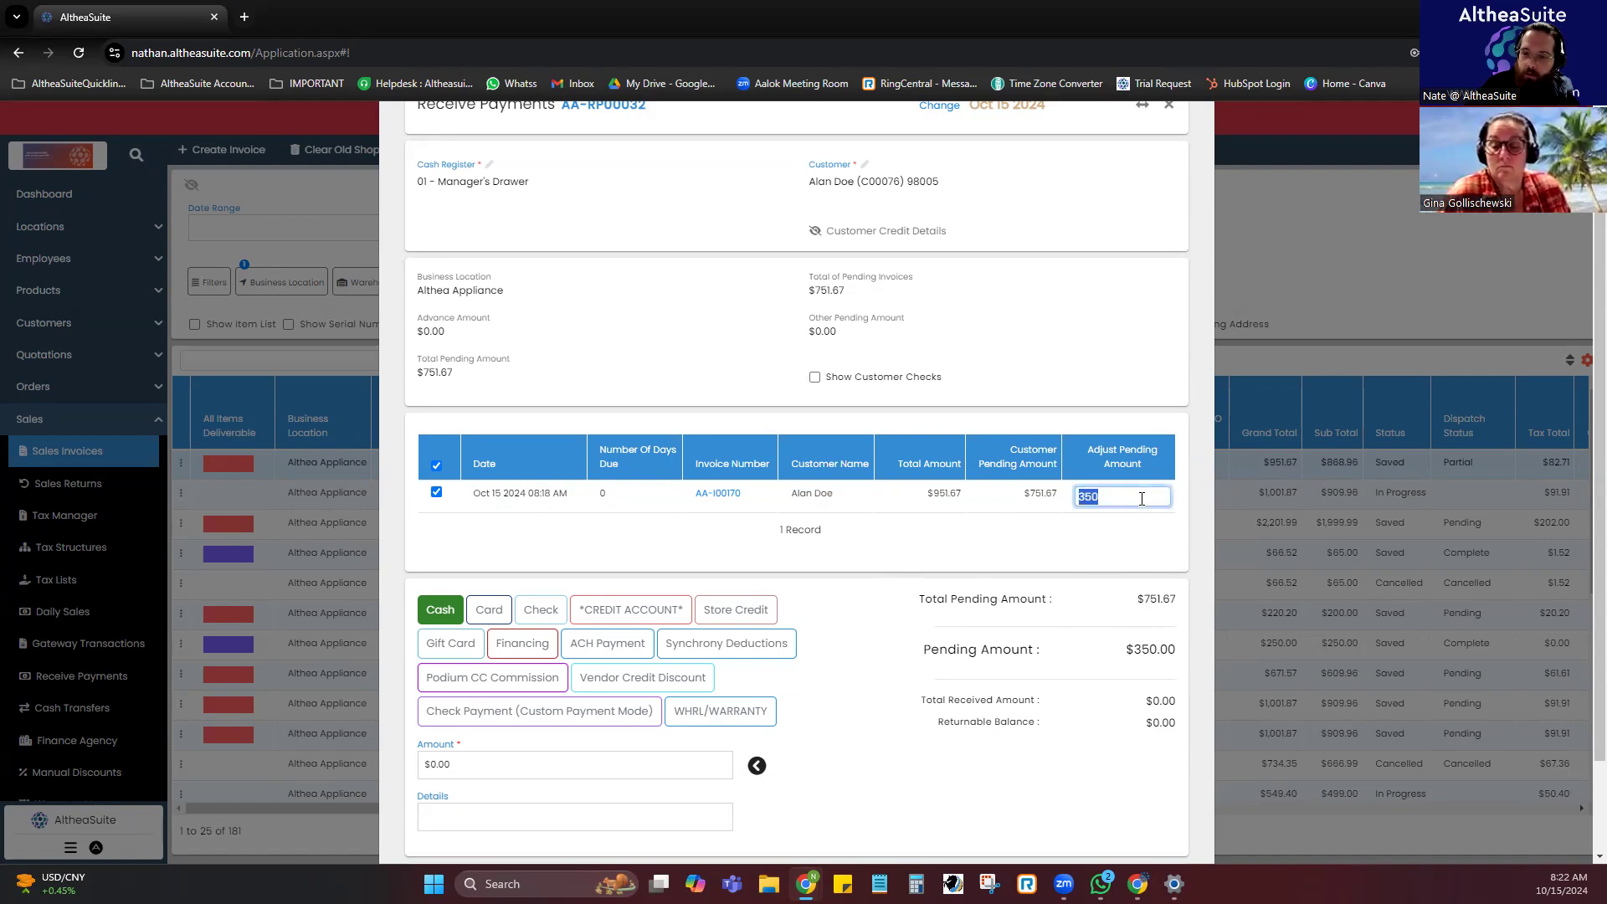
type("751.67")
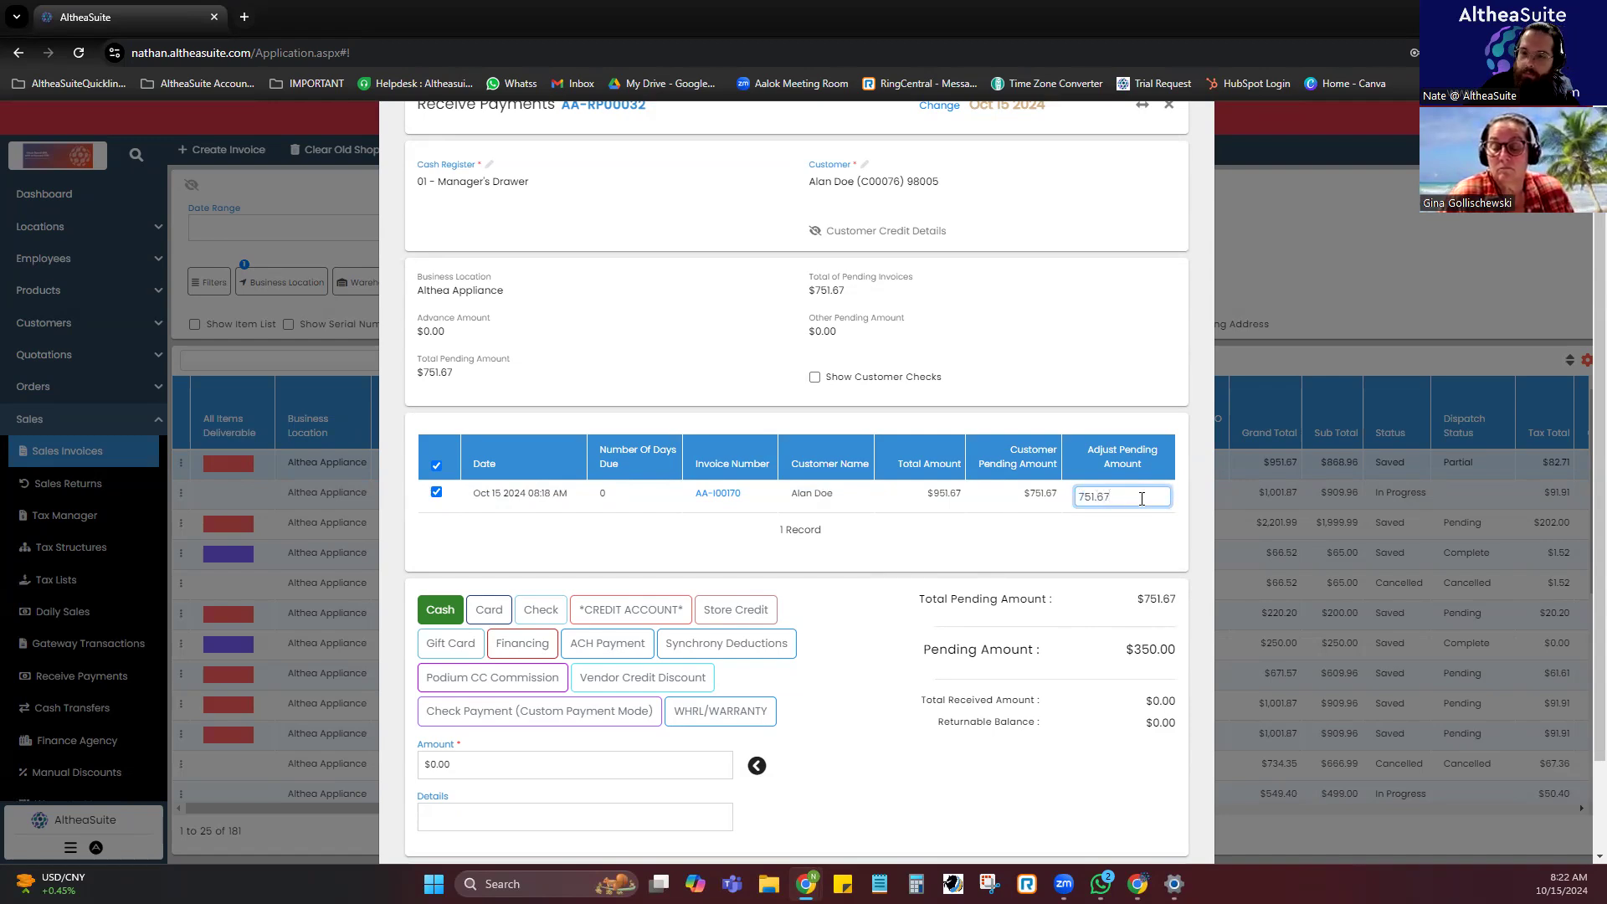
left_click(1088, 529)
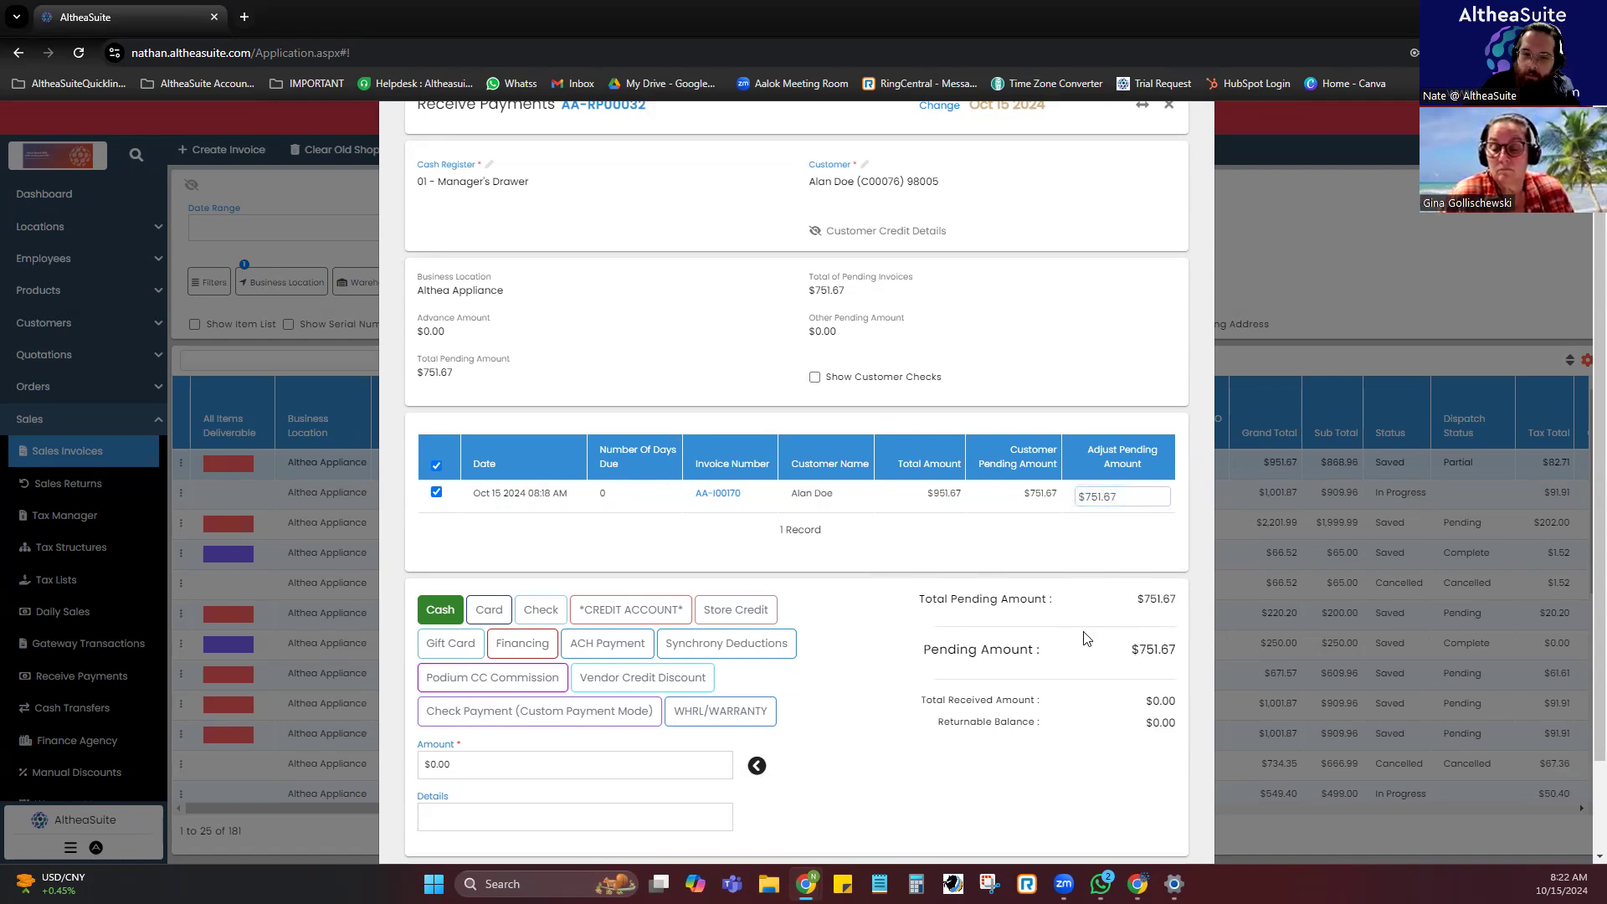
Try Check as the payment mode and examine its check number, bank name and check date fields.
scroll(866, 536, "down", 2)
left_click(502, 493)
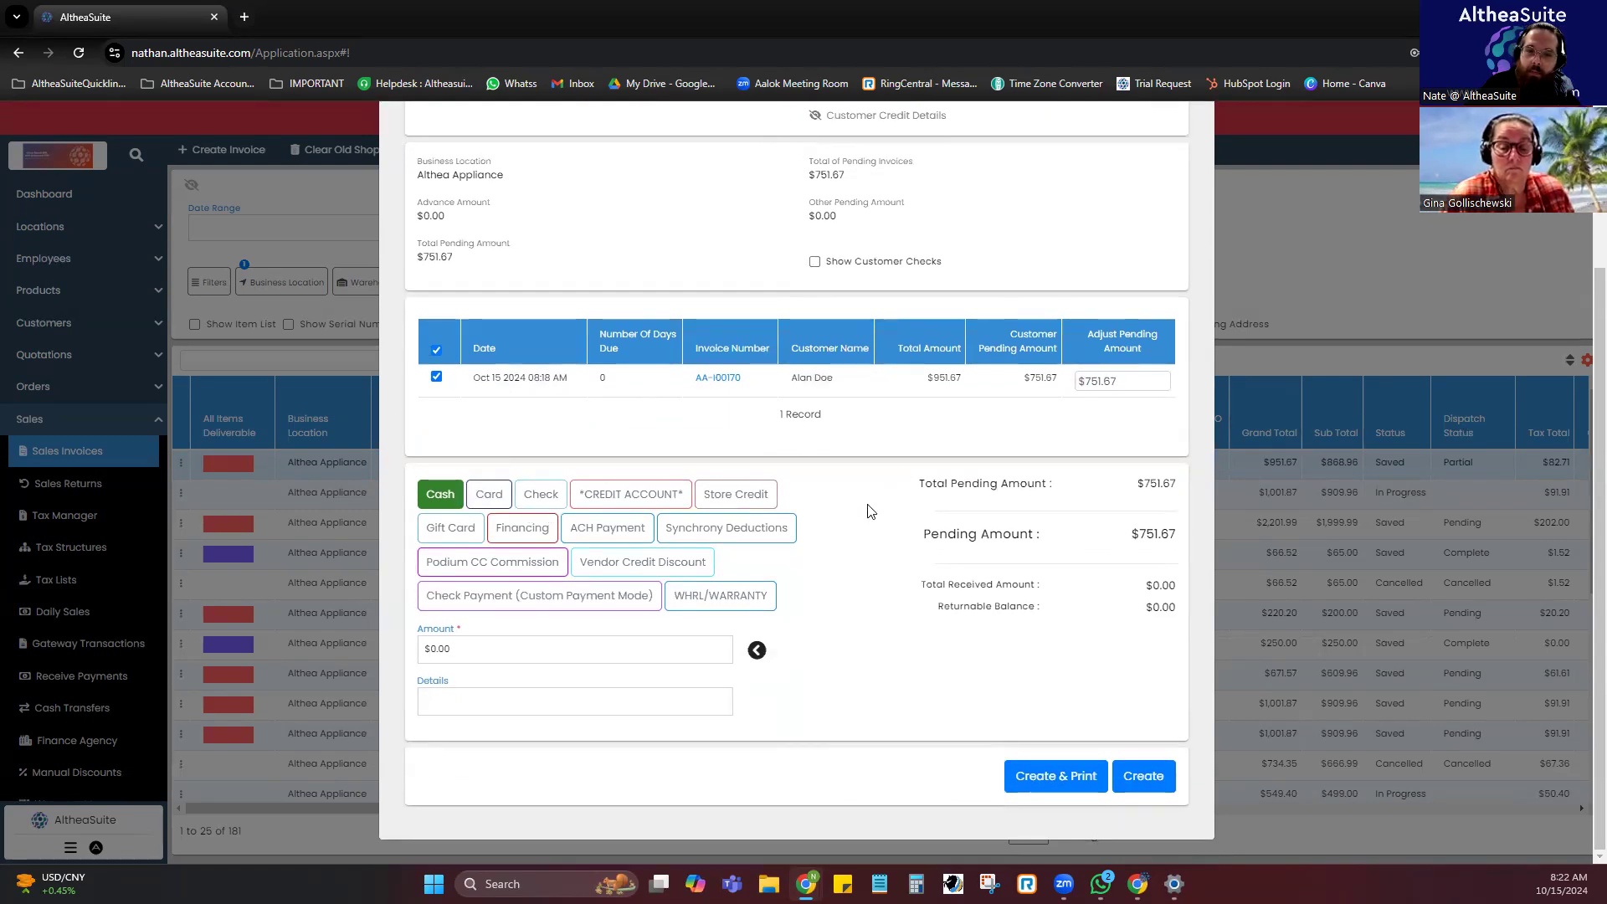
left_click(548, 502)
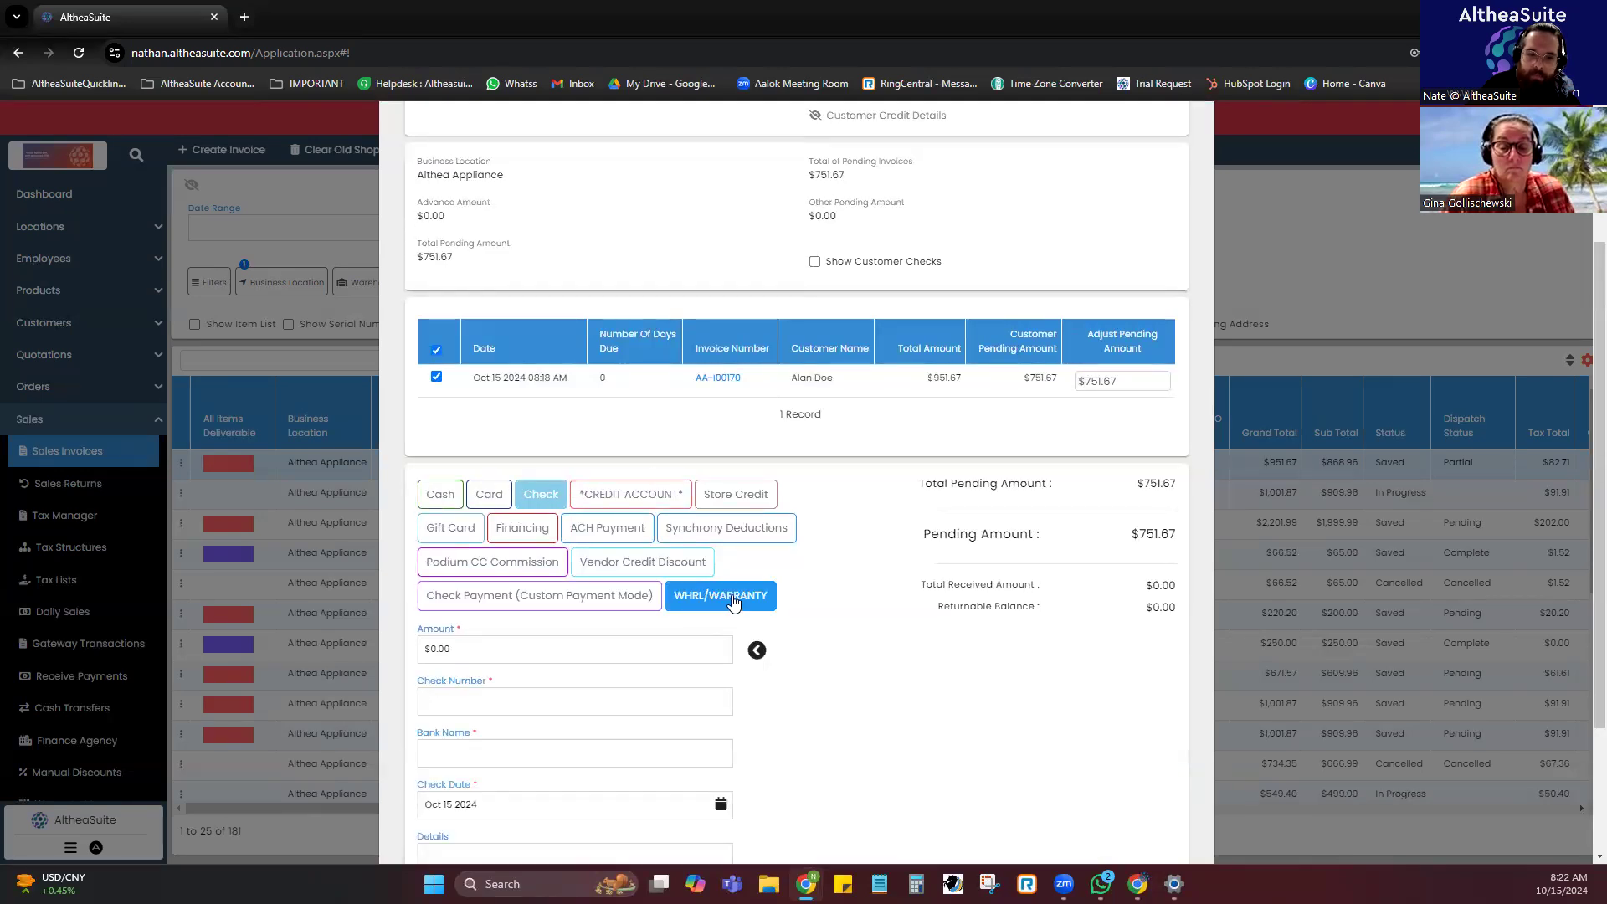
scroll(577, 512, "down", 2)
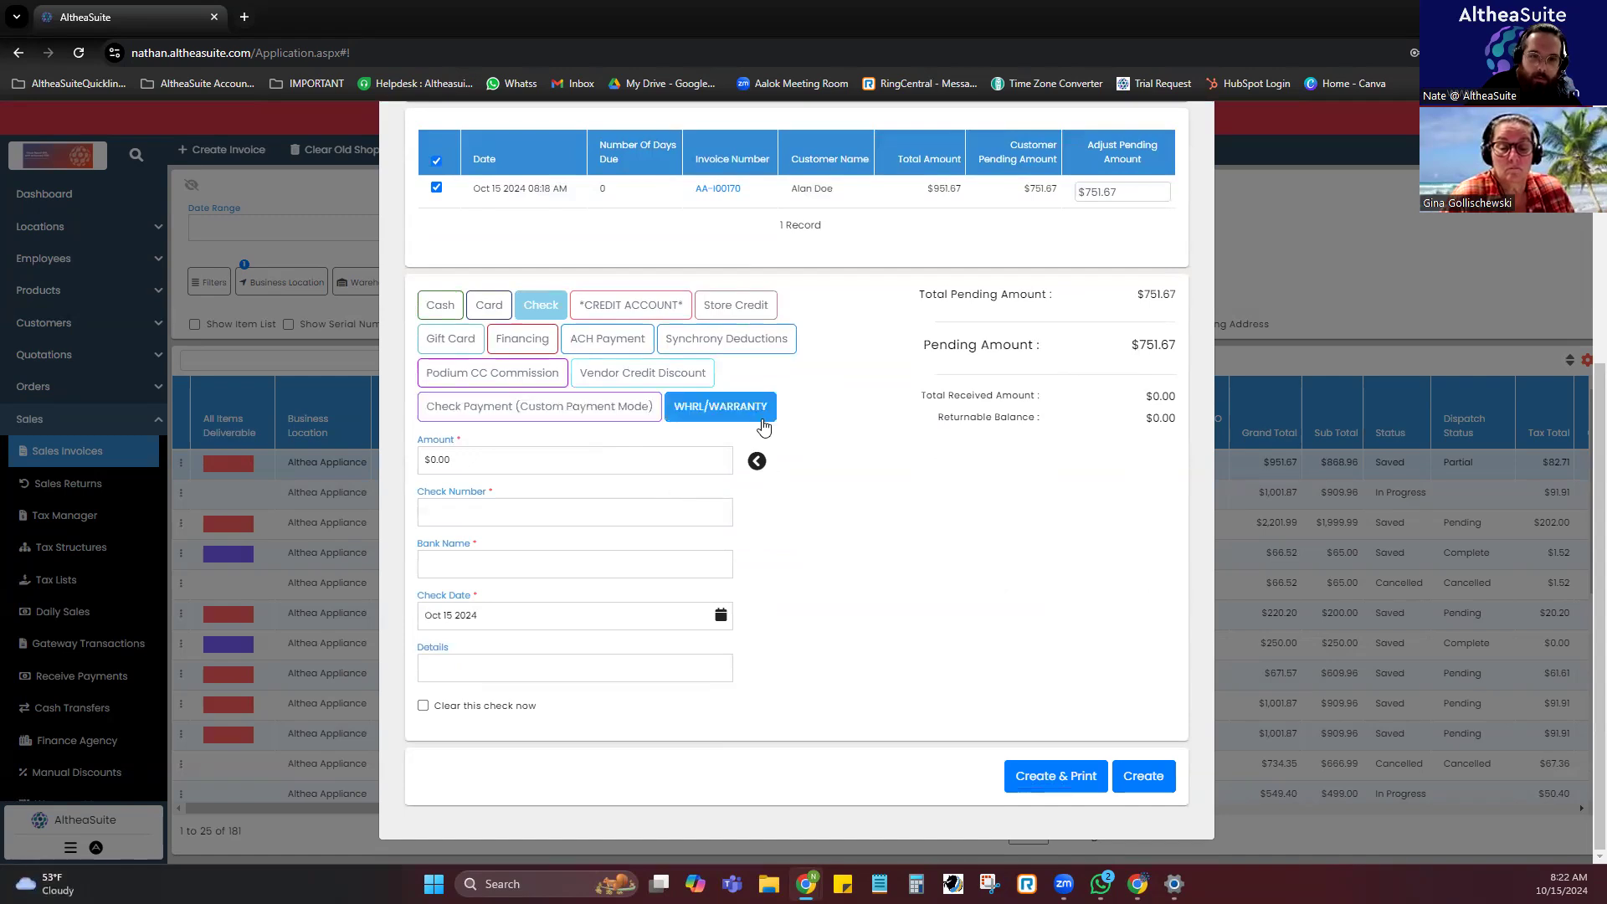
Apply the full $751.67 through Check Payment (Custom Payment Mode), enter CHECK# 1234 as the details, and review the payment form.
left_click(519, 407)
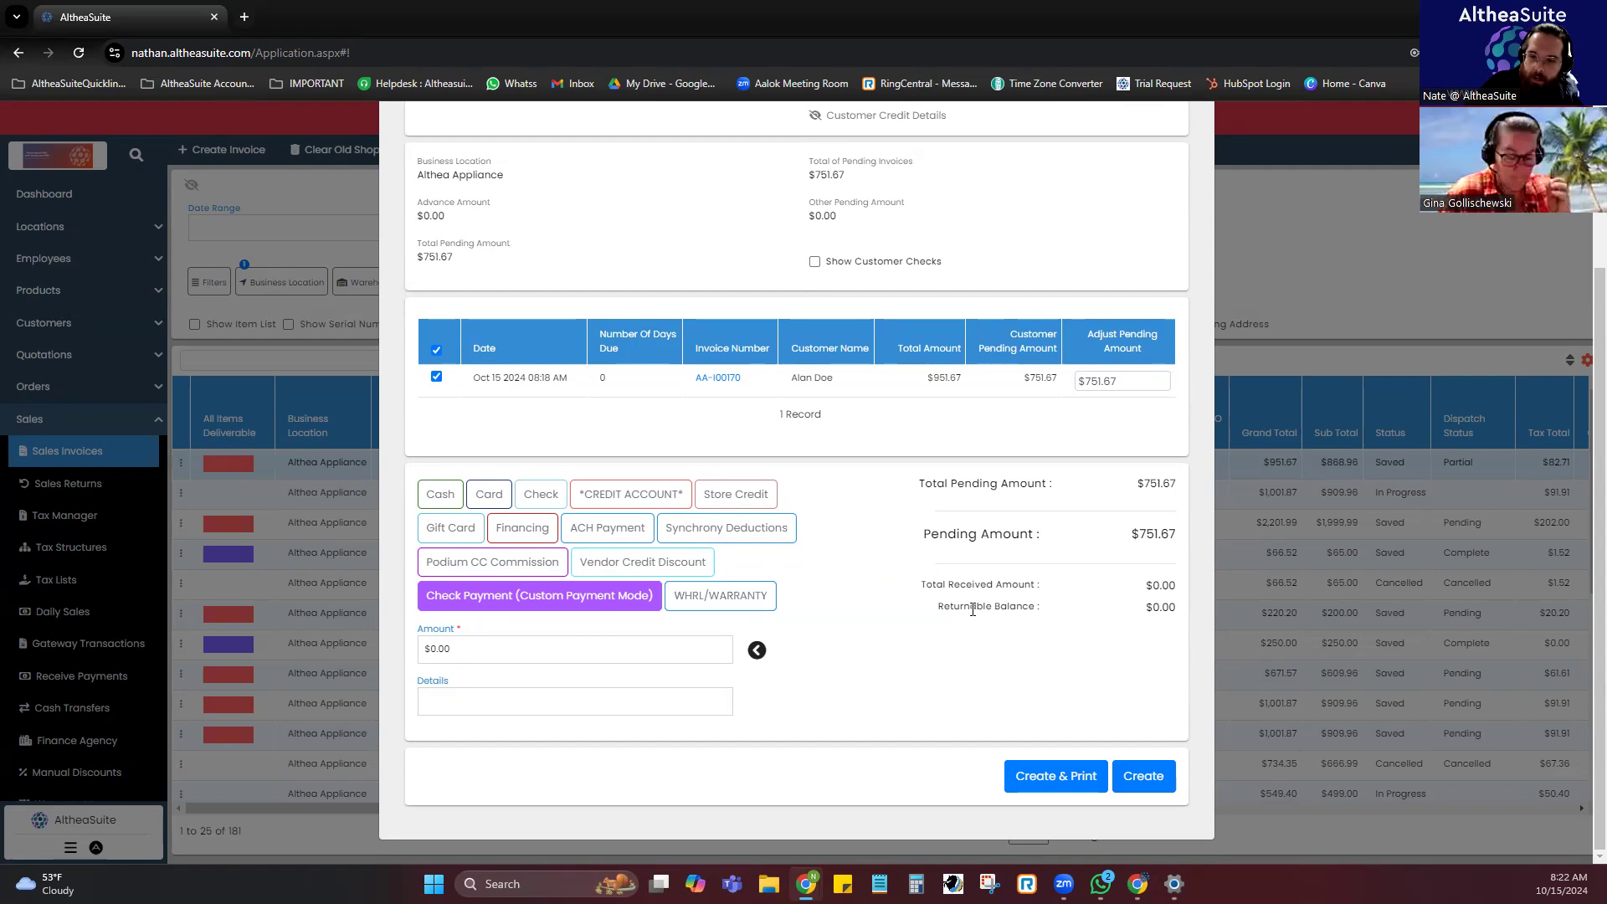
left_click(758, 651)
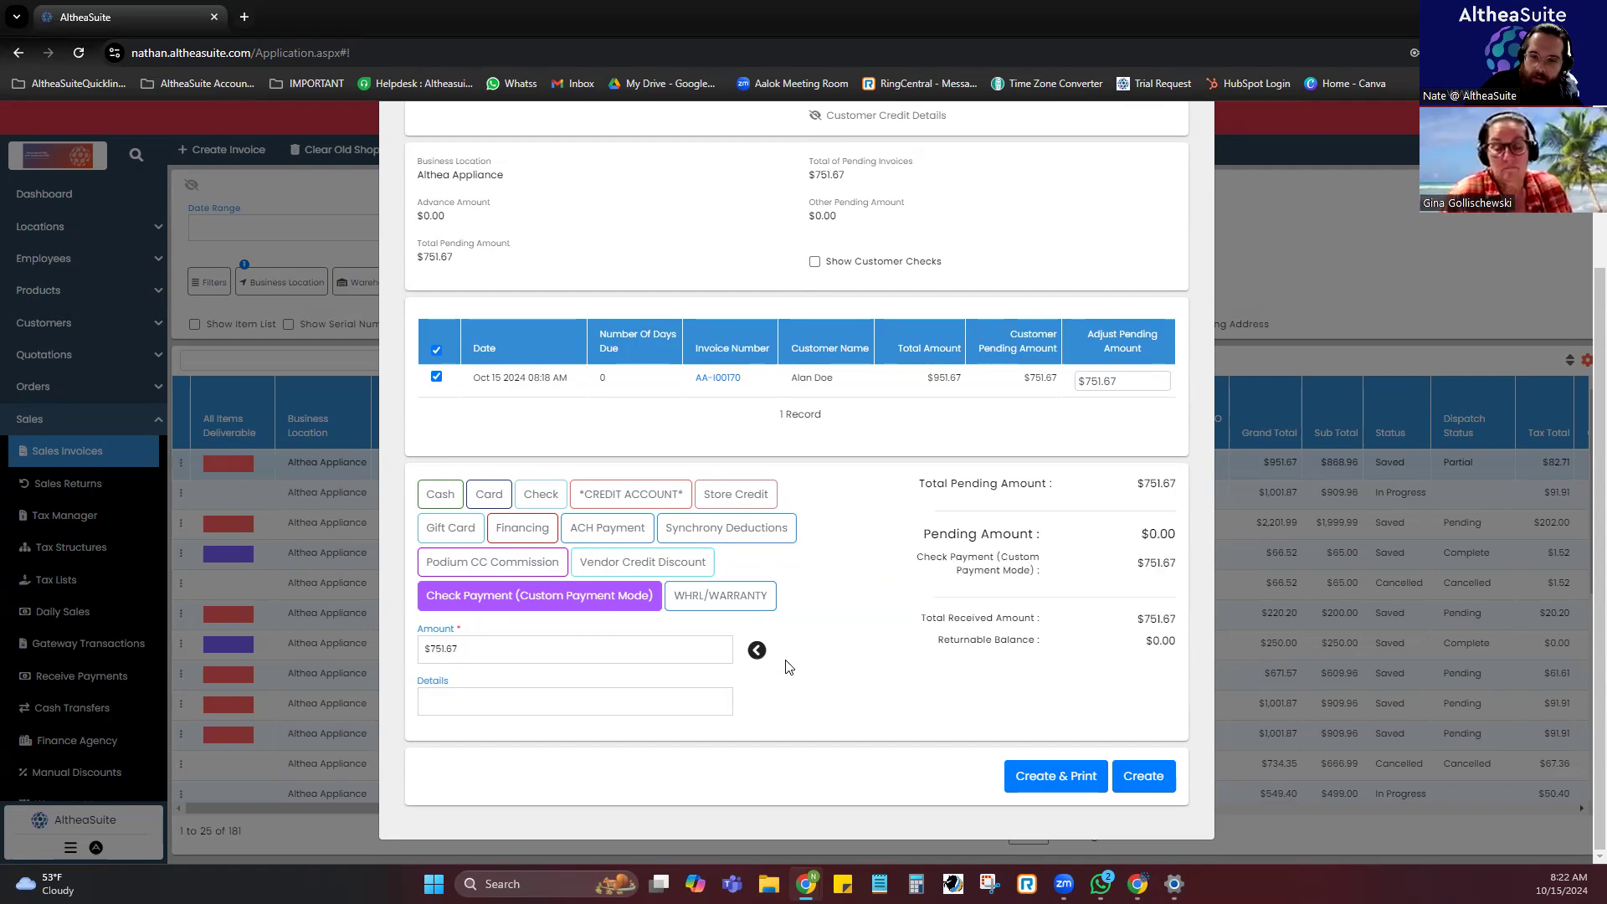
left_click(664, 700)
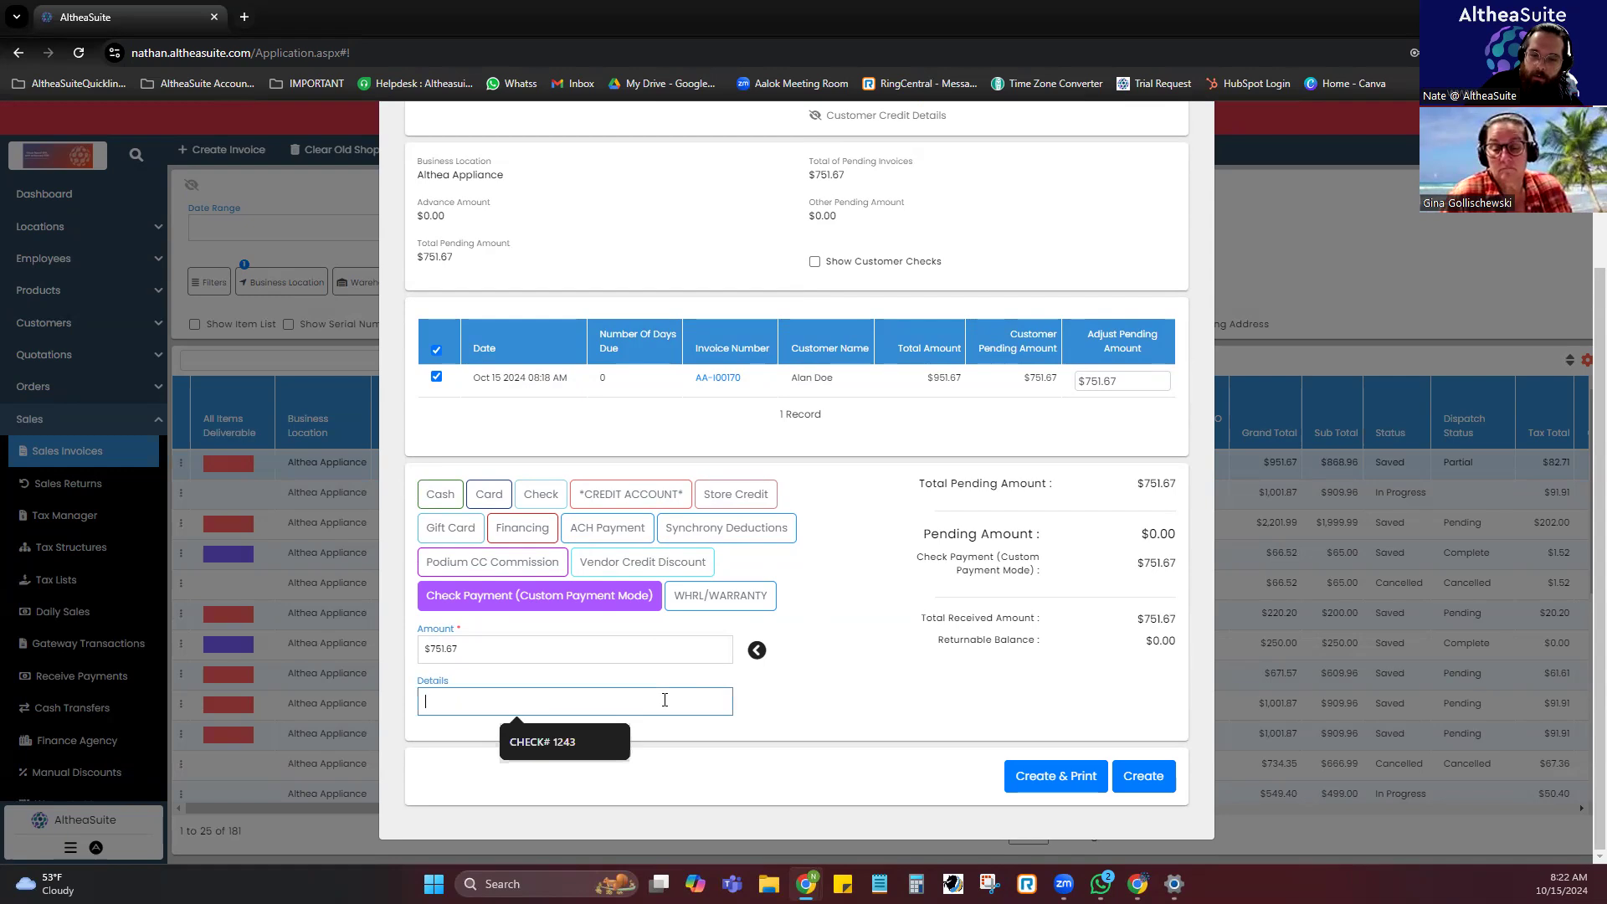
left_click(539, 743)
key("BackSpace")
key("BackSpace")
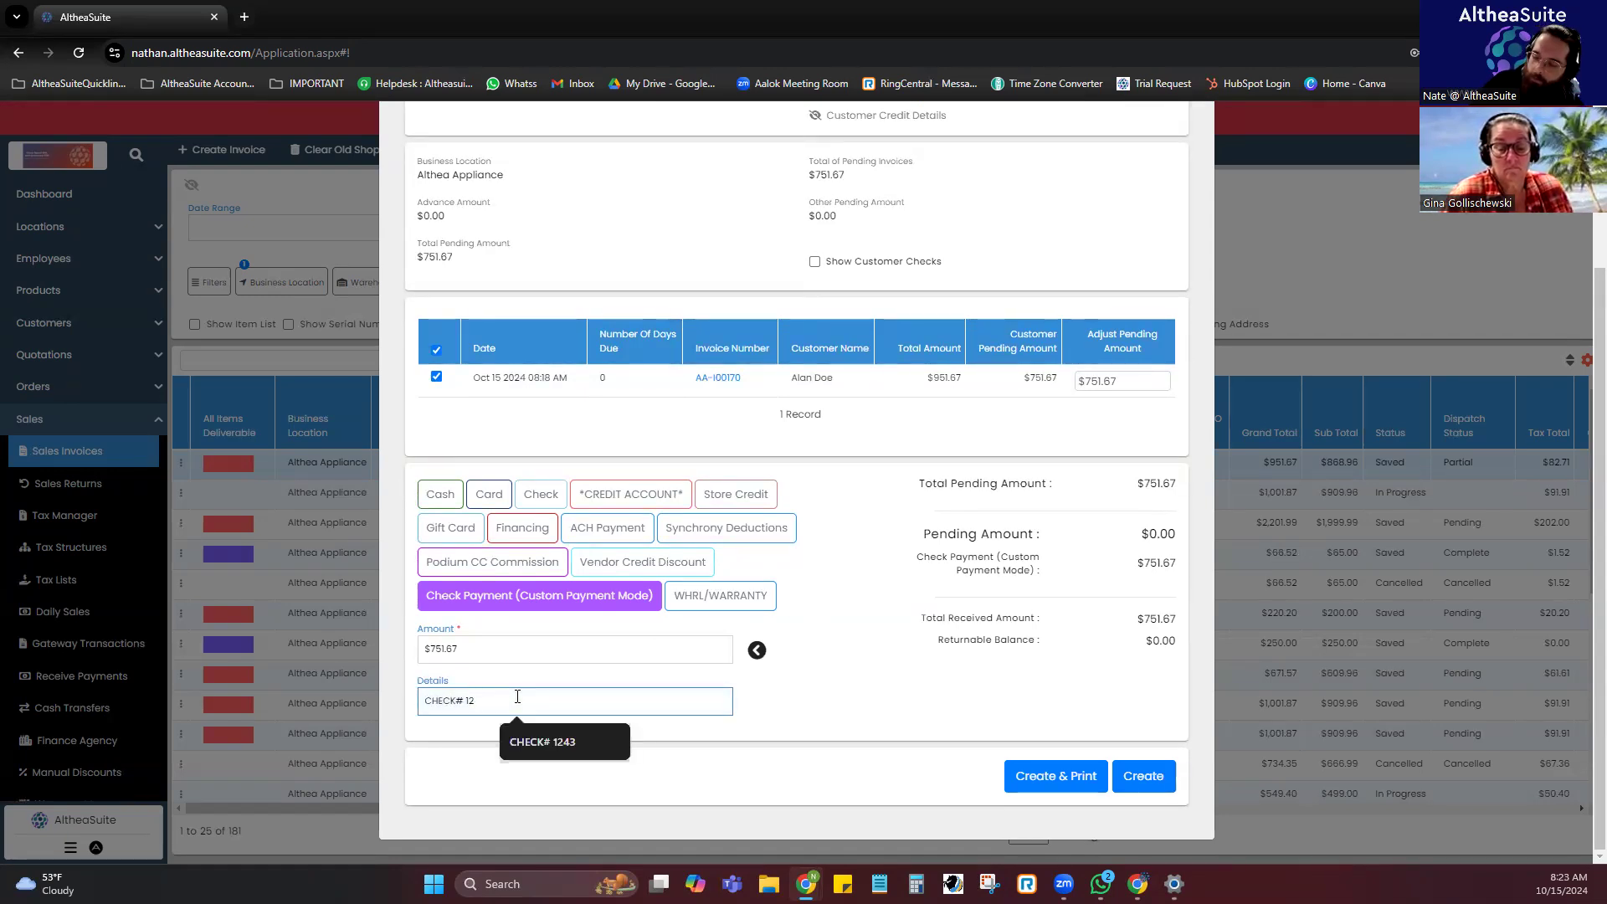
type("34")
left_click(823, 698)
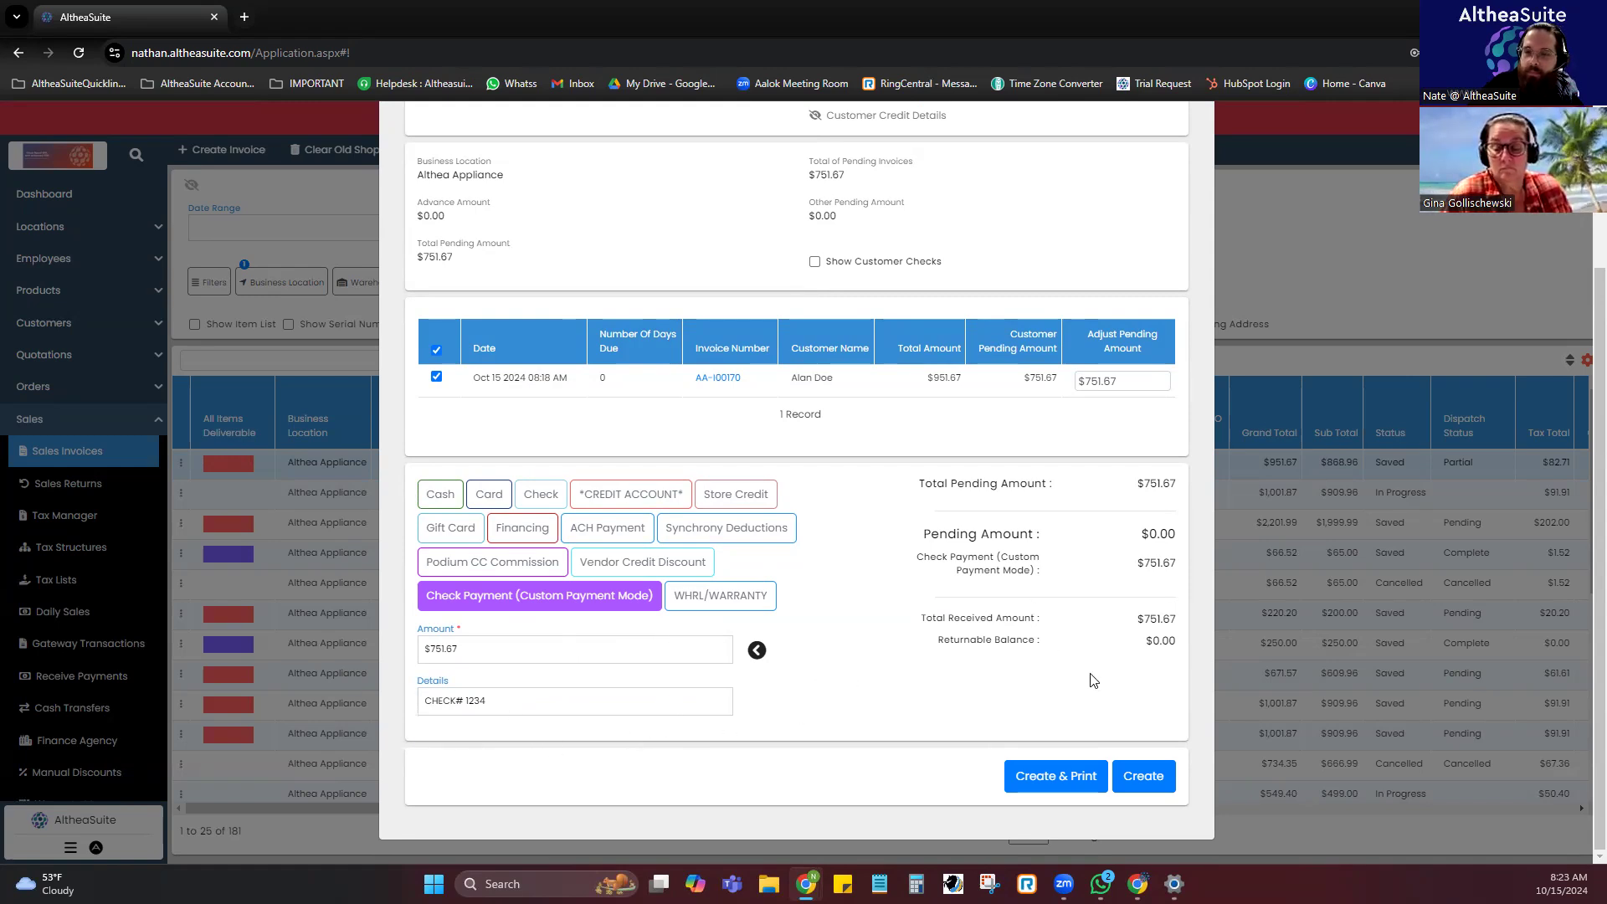
scroll(1090, 667, "up", 2)
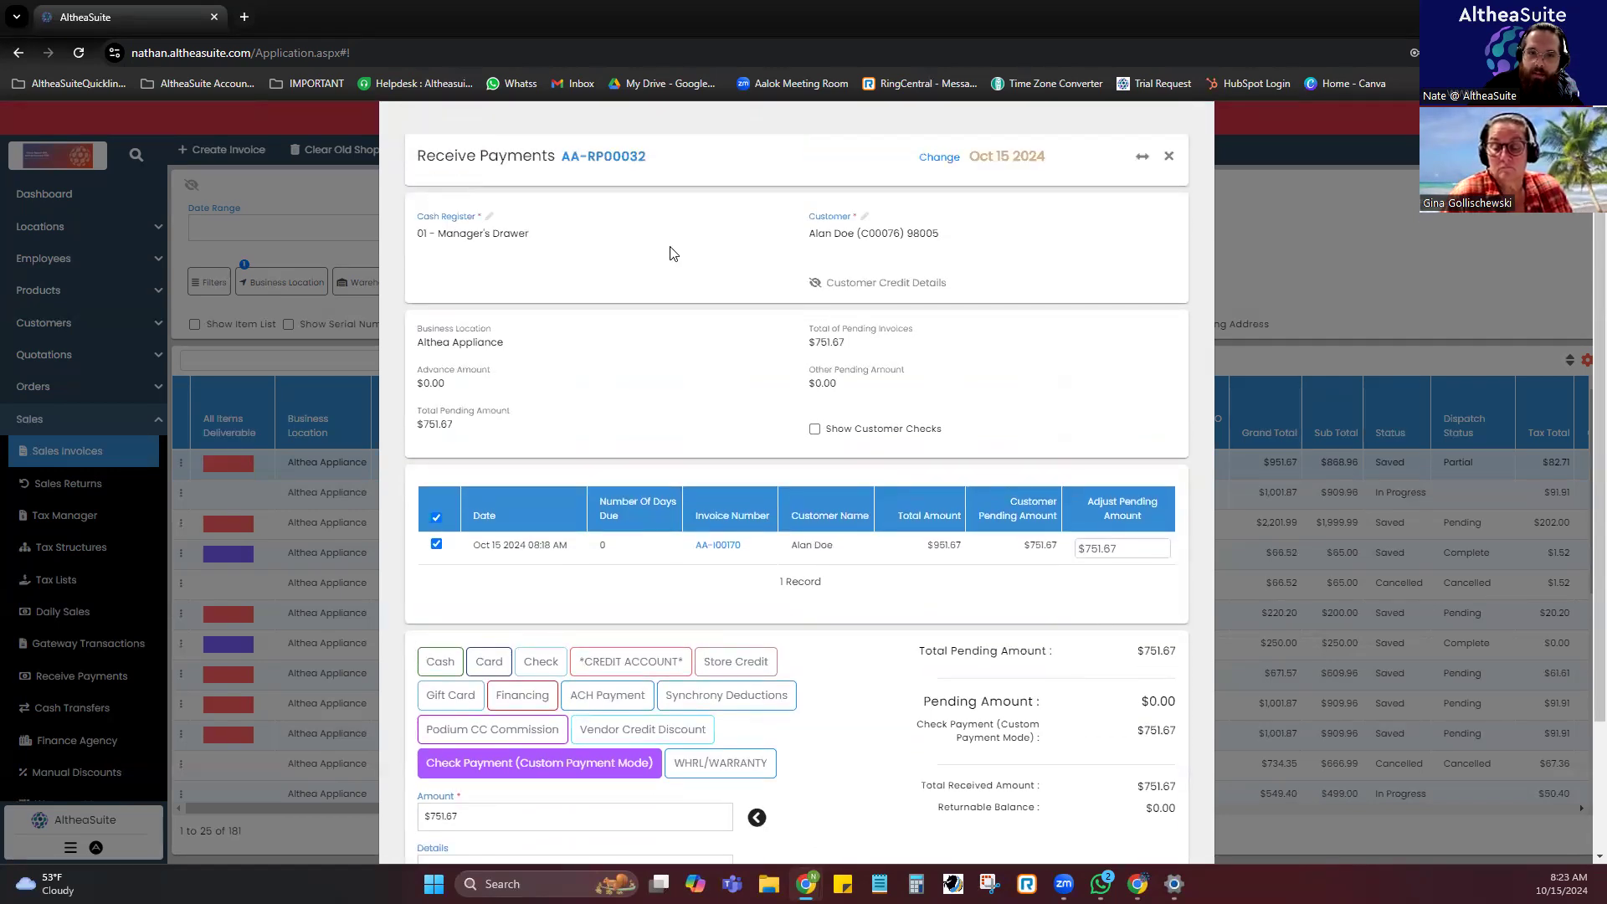
scroll(1071, 745, "down", 2)
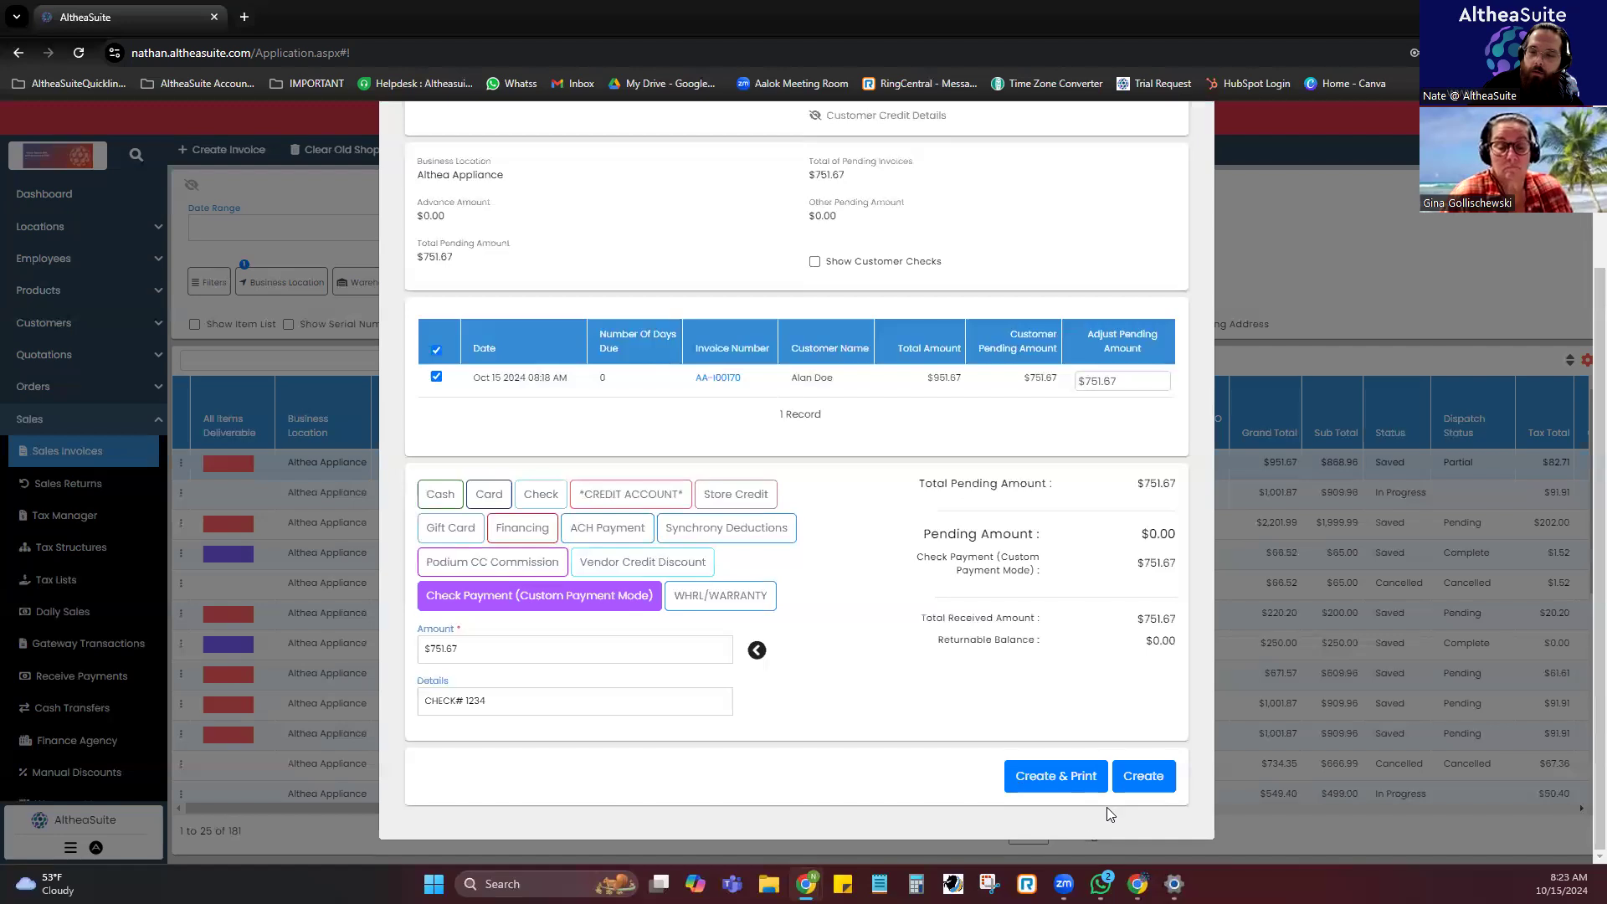
Create the received payment and check the customer invoice's payment status and pending amount in the sales invoice list.
left_click(1152, 781)
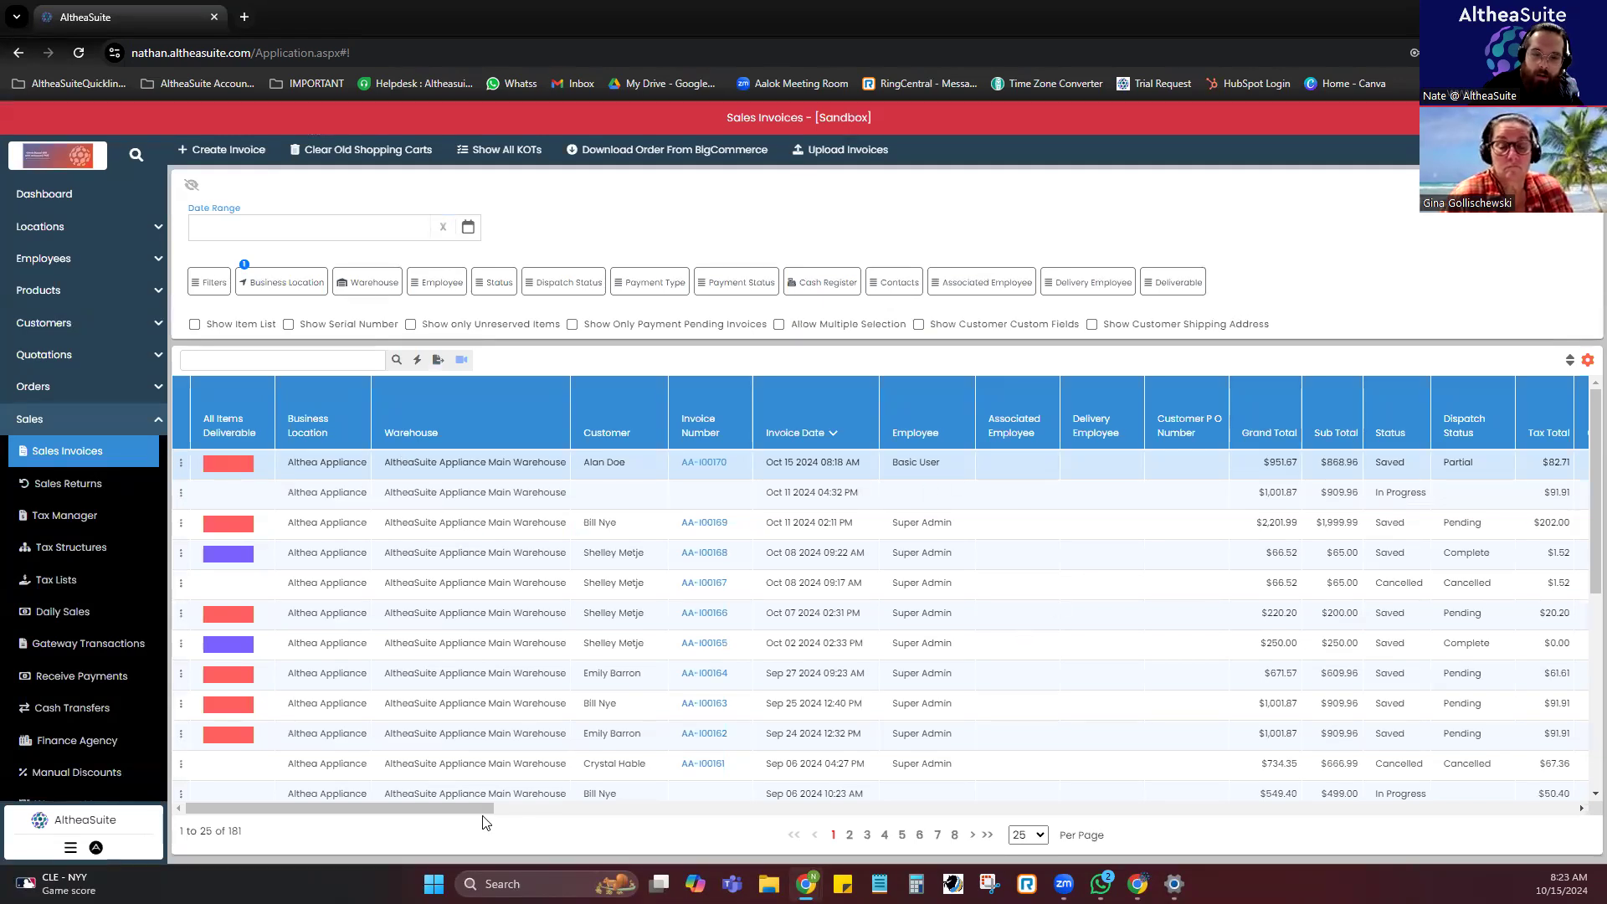
left_click_drag(472, 805, 710, 805)
double_click(838, 462)
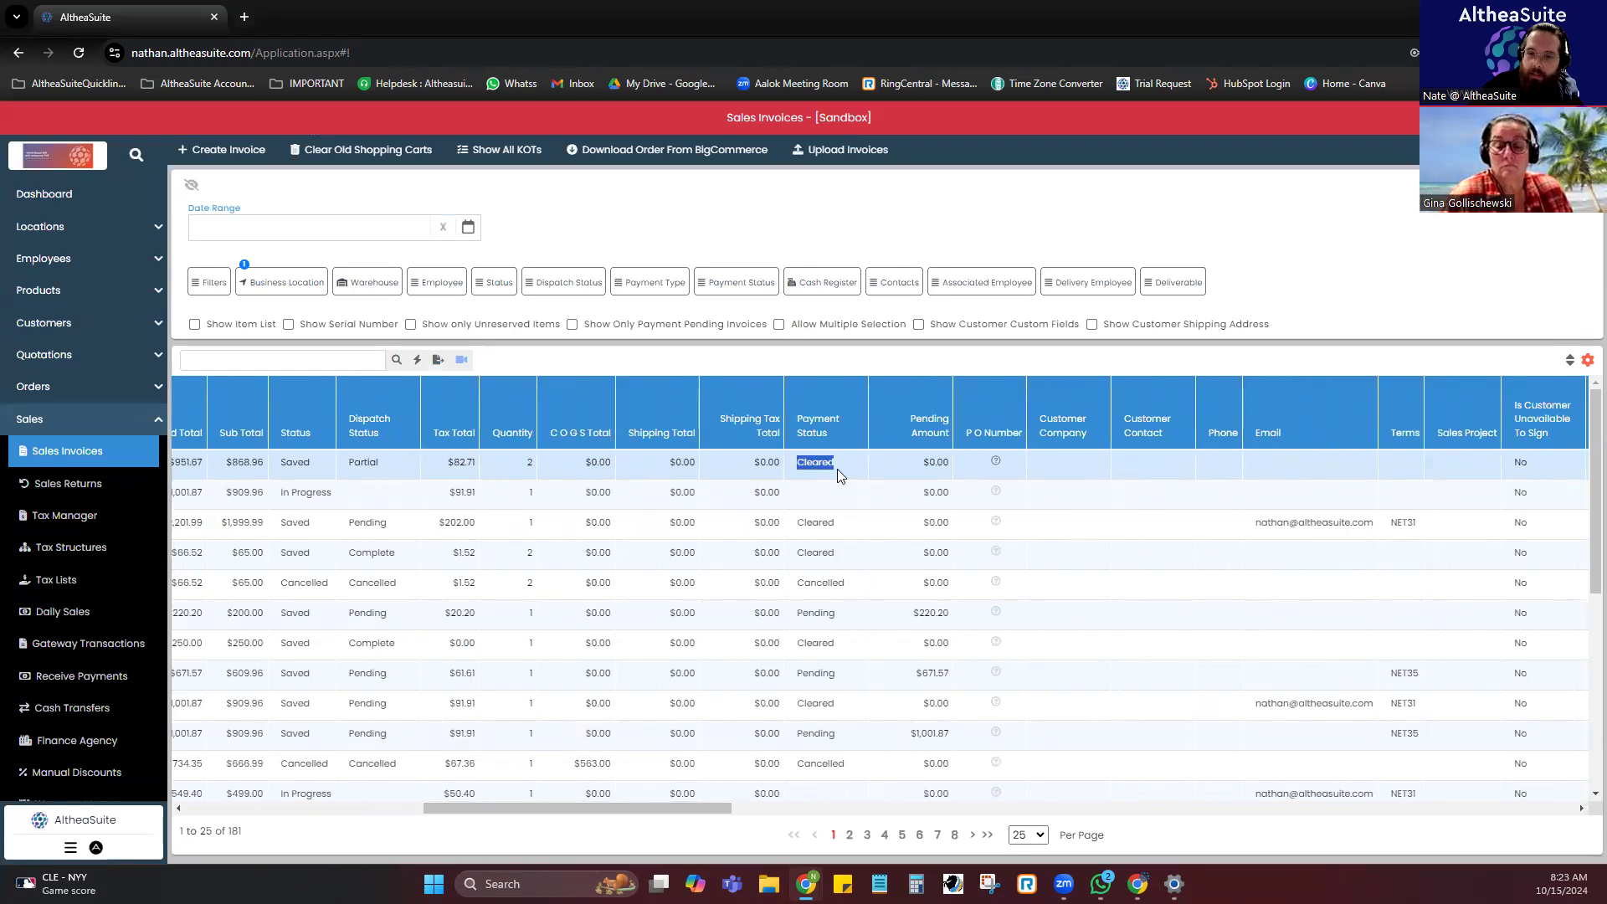
left_click(912, 460)
left_click_drag(619, 807, 381, 807)
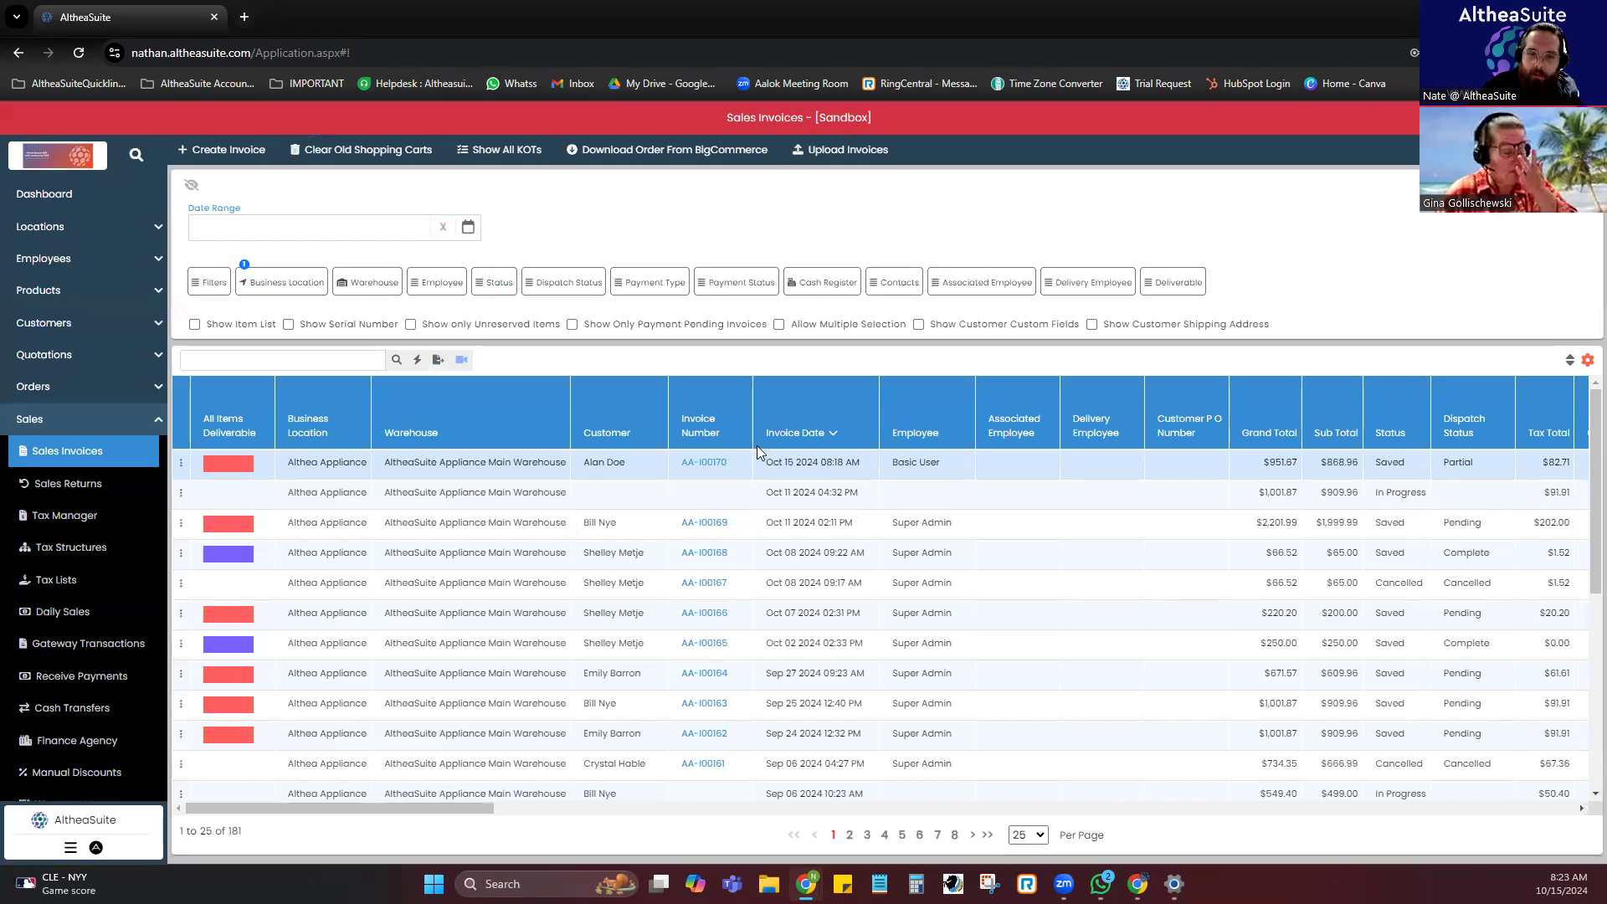
Open the Receive Payments list and review the recorded payments.
scroll(104, 502, "down", 1)
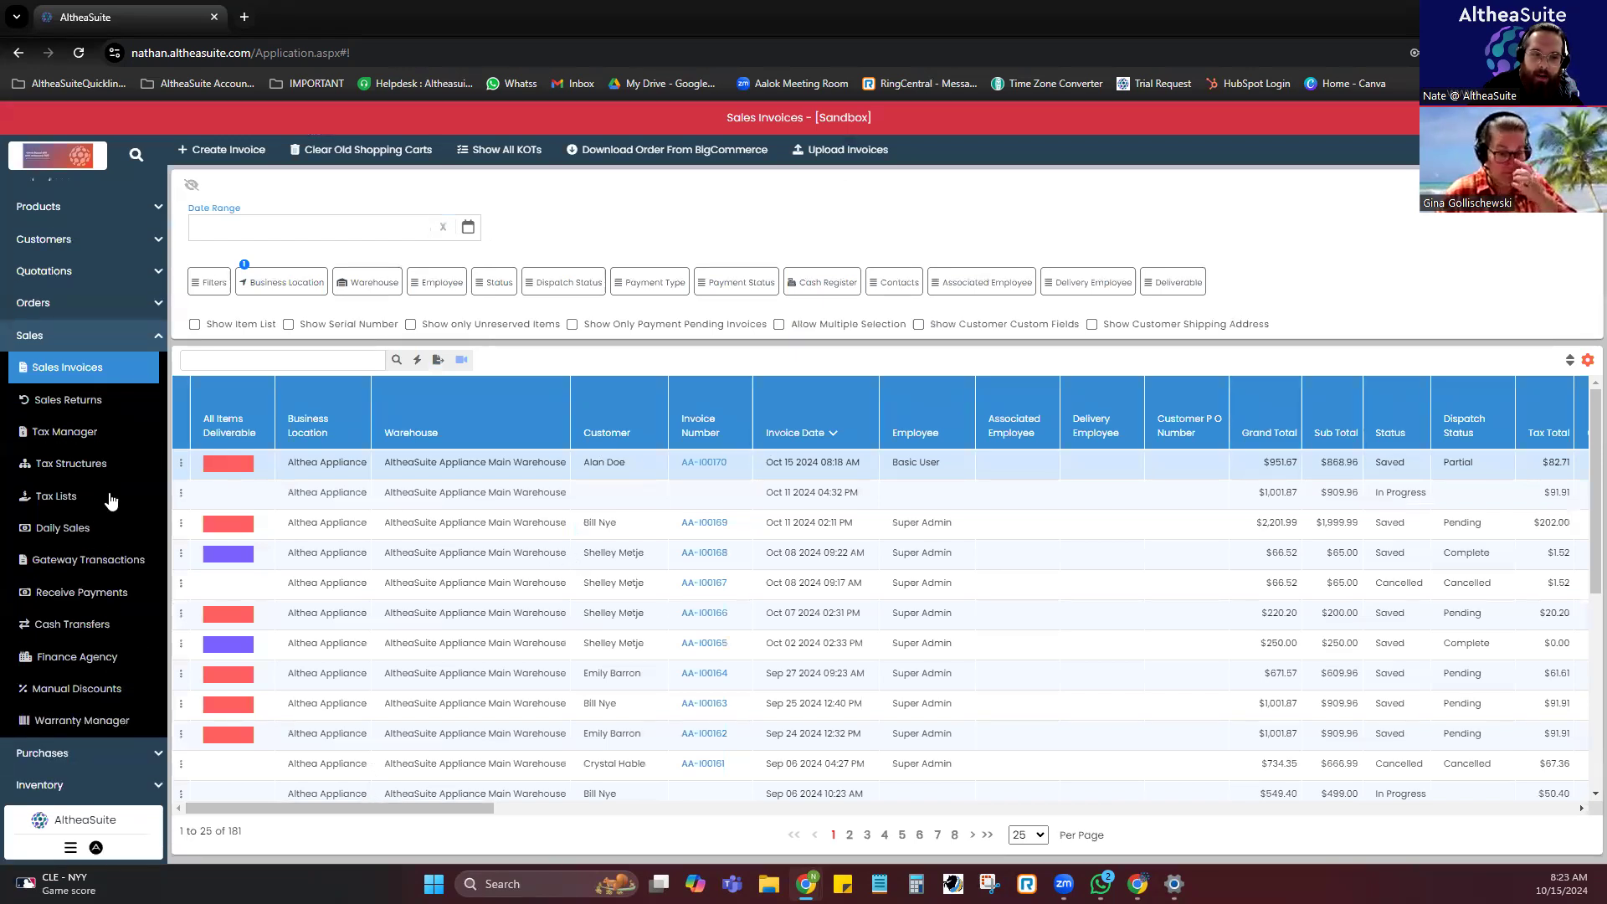
left_click(75, 600)
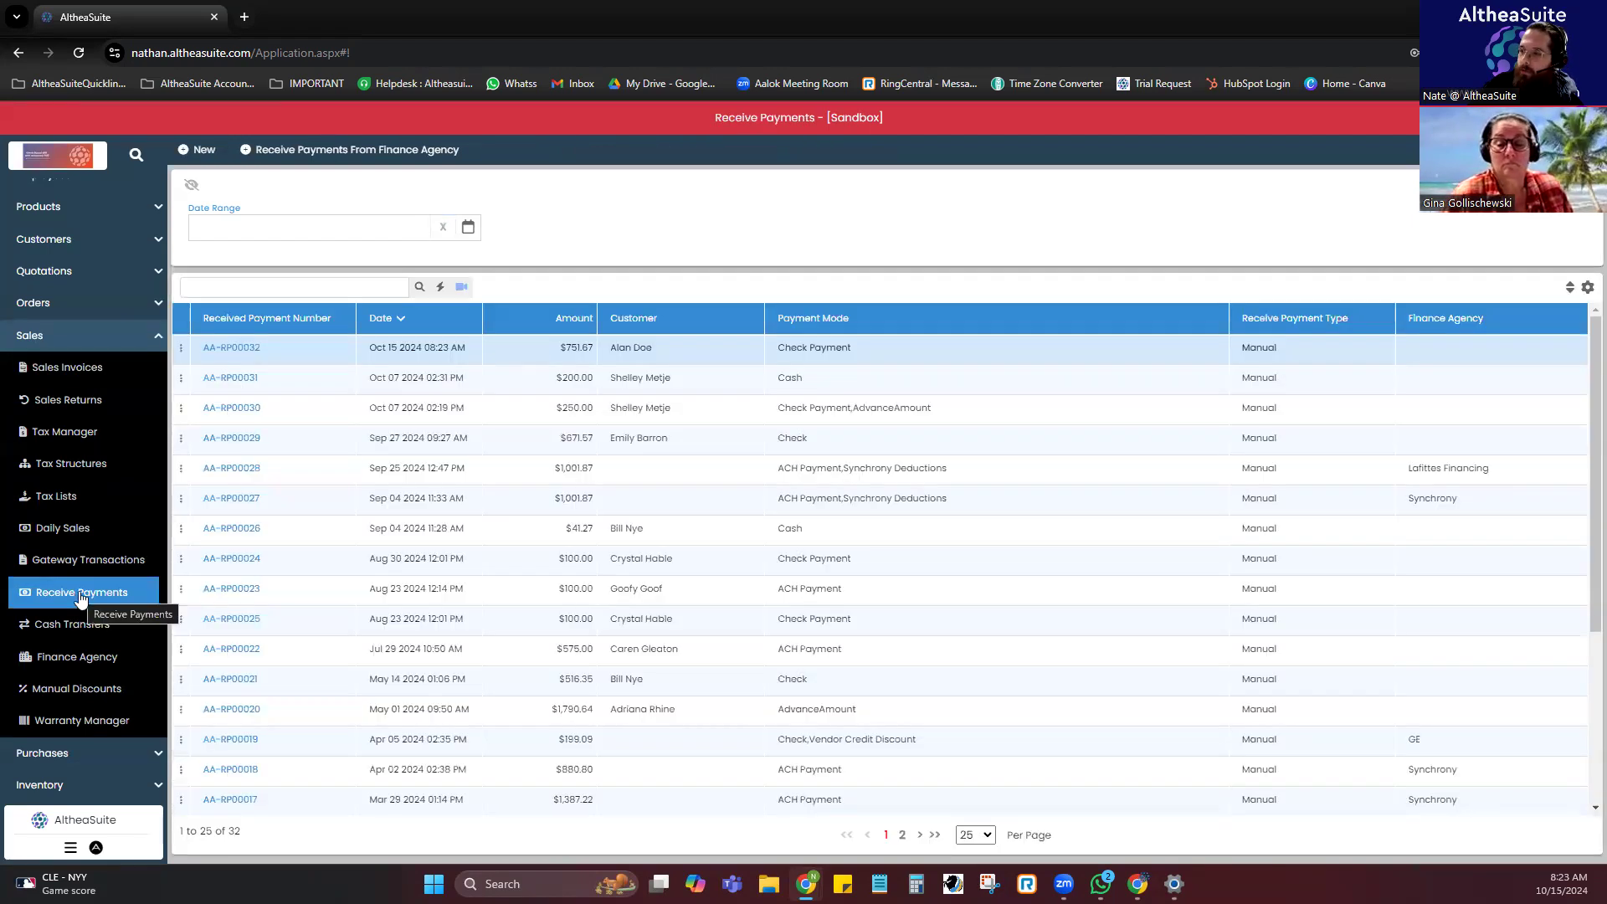
scroll(362, 683, "down", 1)
scroll(361, 683, "up", 1)
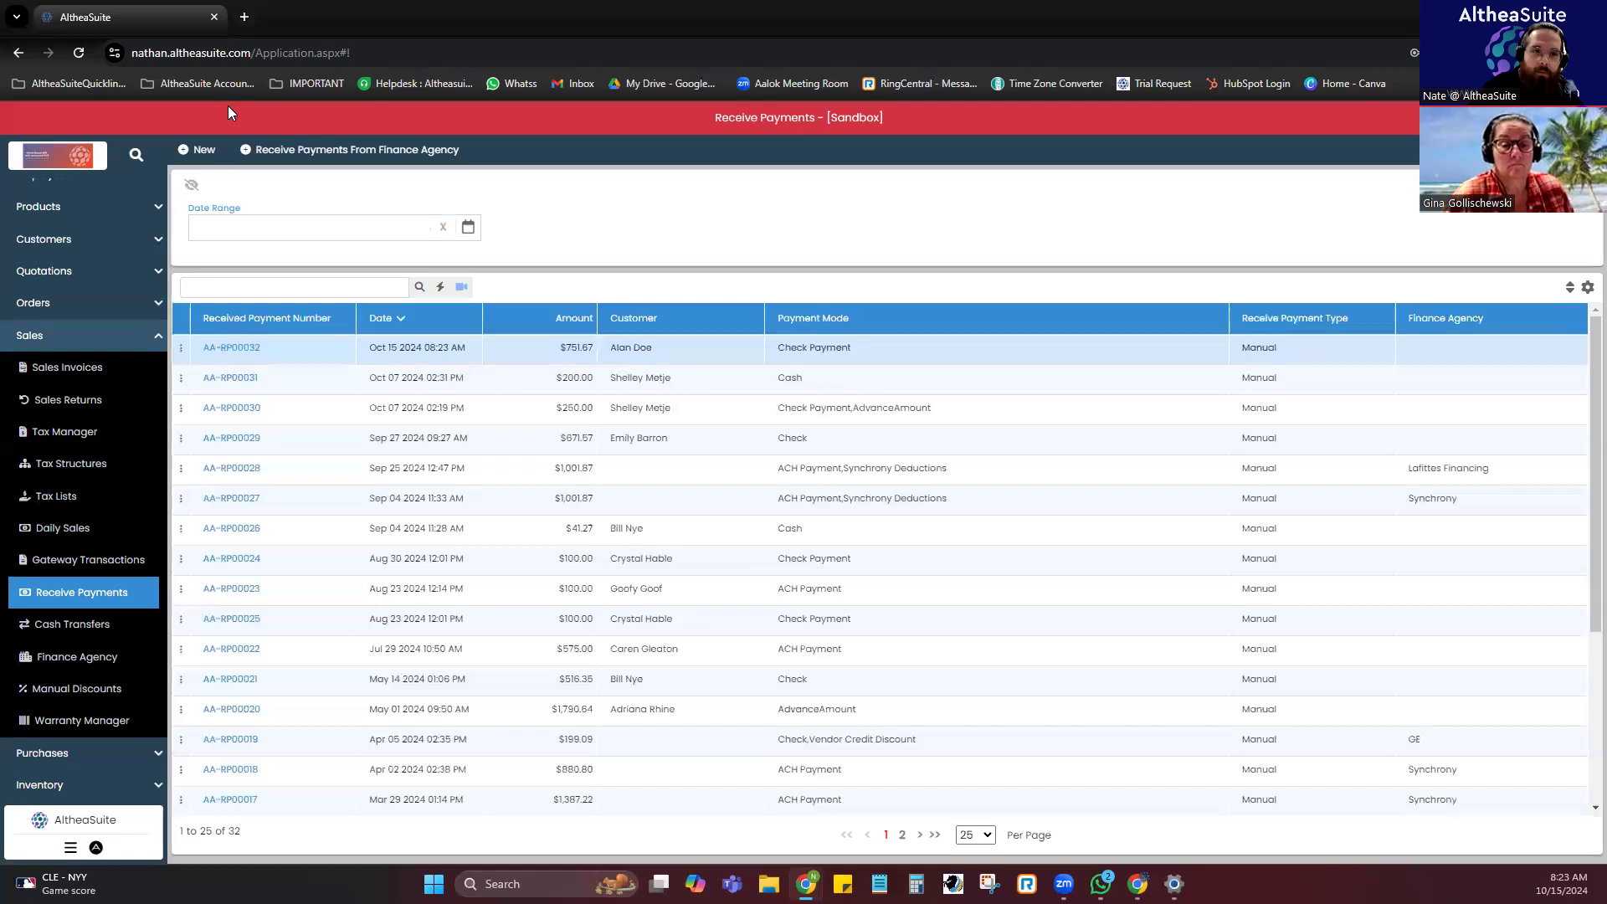
Start another receive payment for the same customer and check the form for remaining pending invoices.
left_click(197, 153)
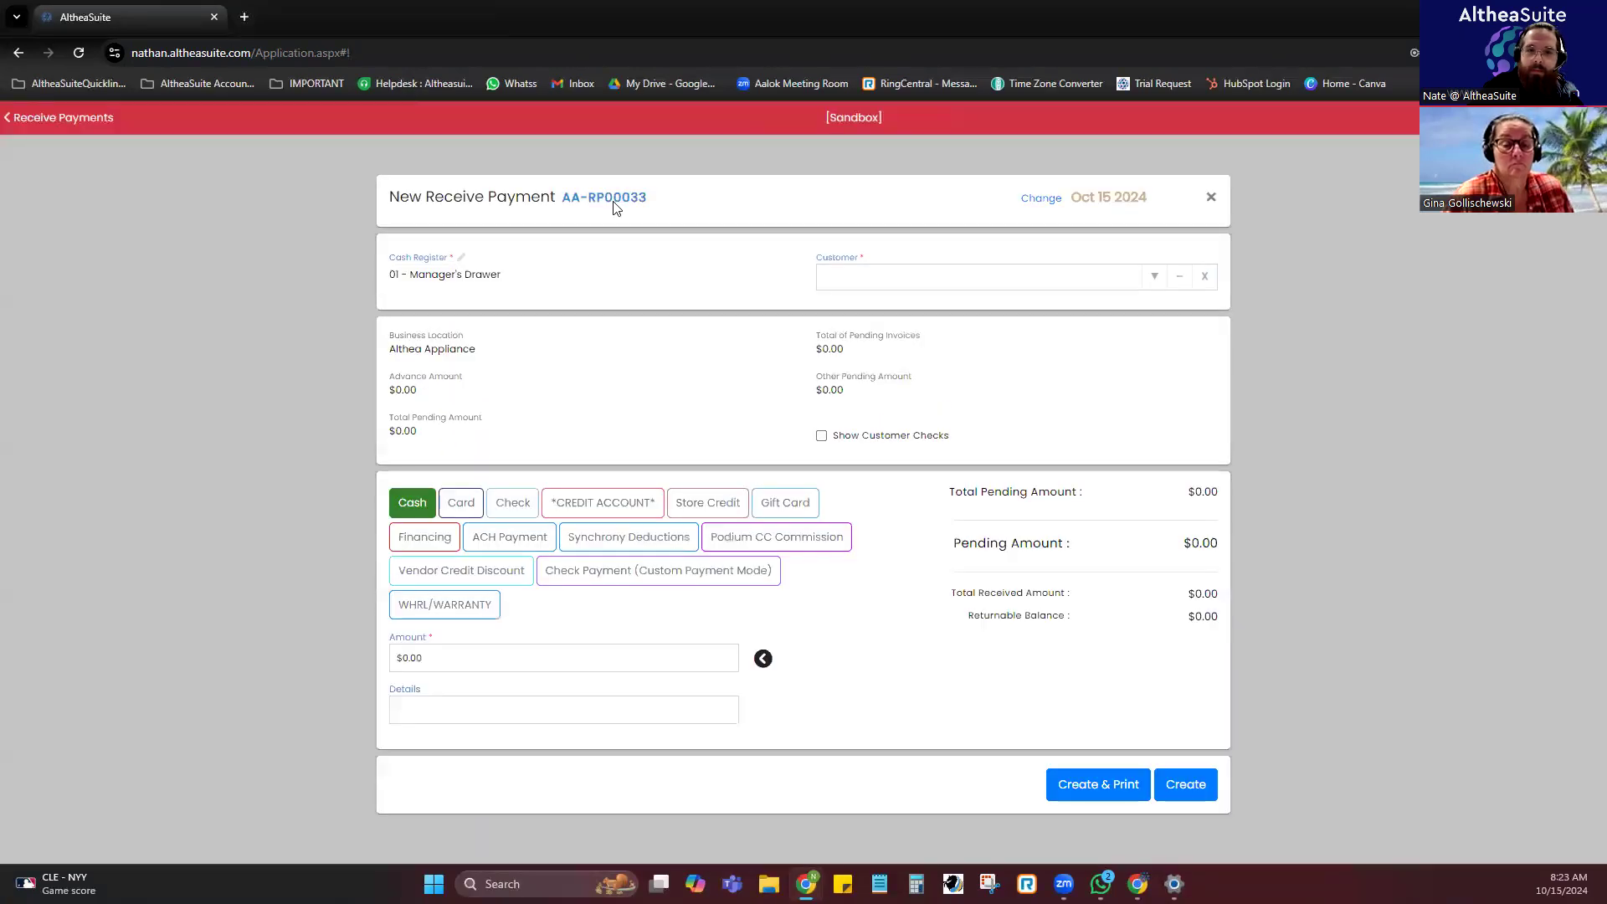
left_click(930, 272)
type("alan")
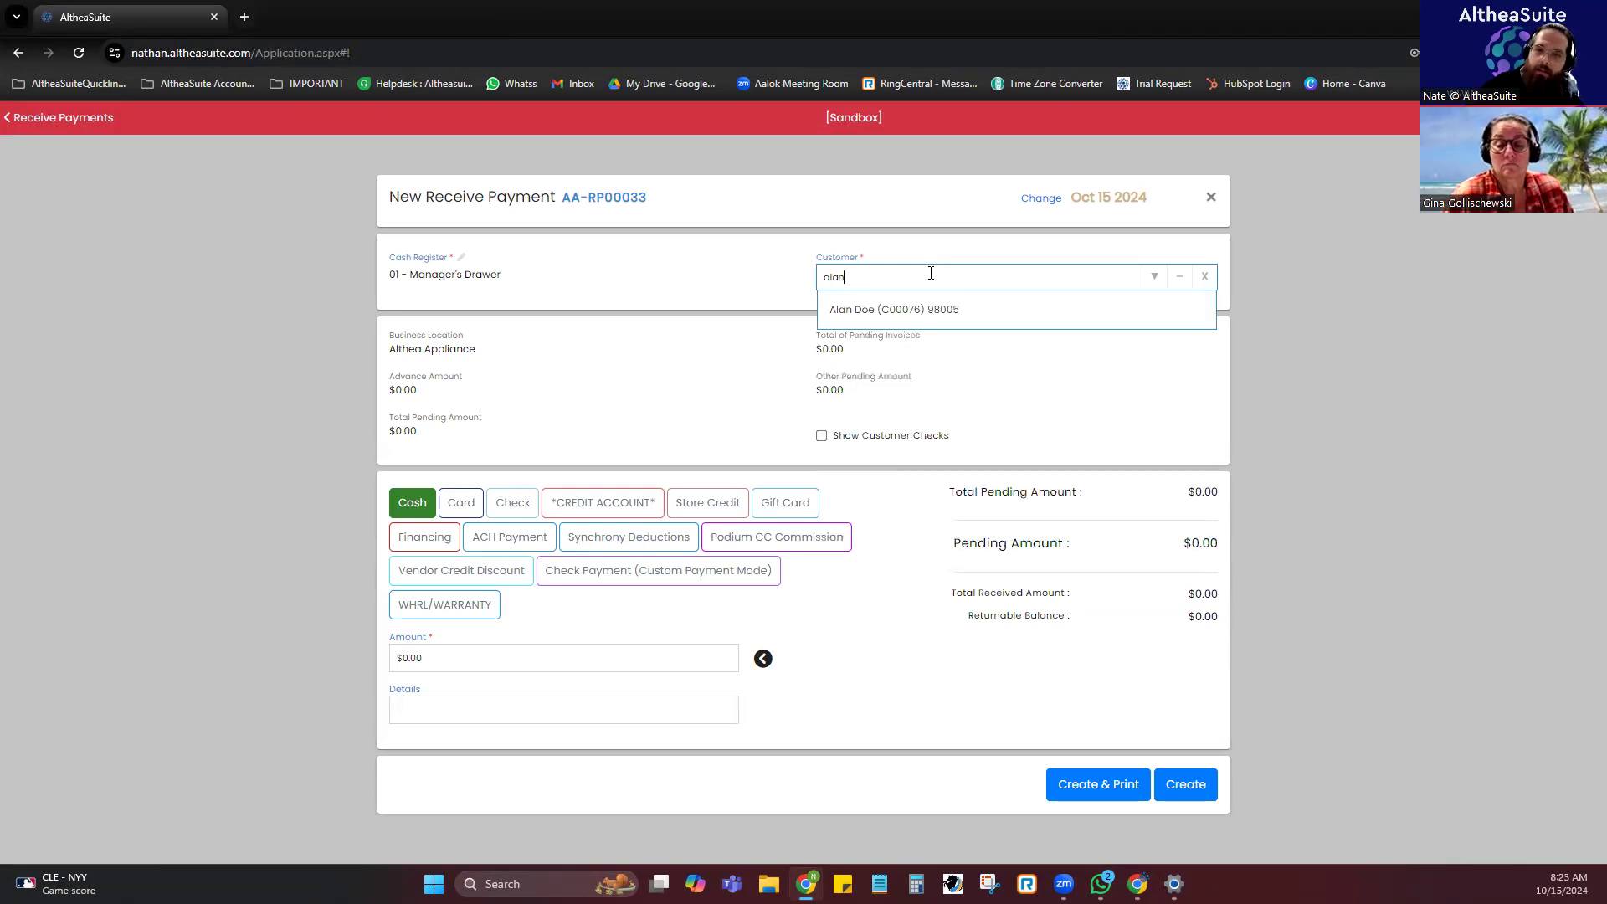
left_click(920, 309)
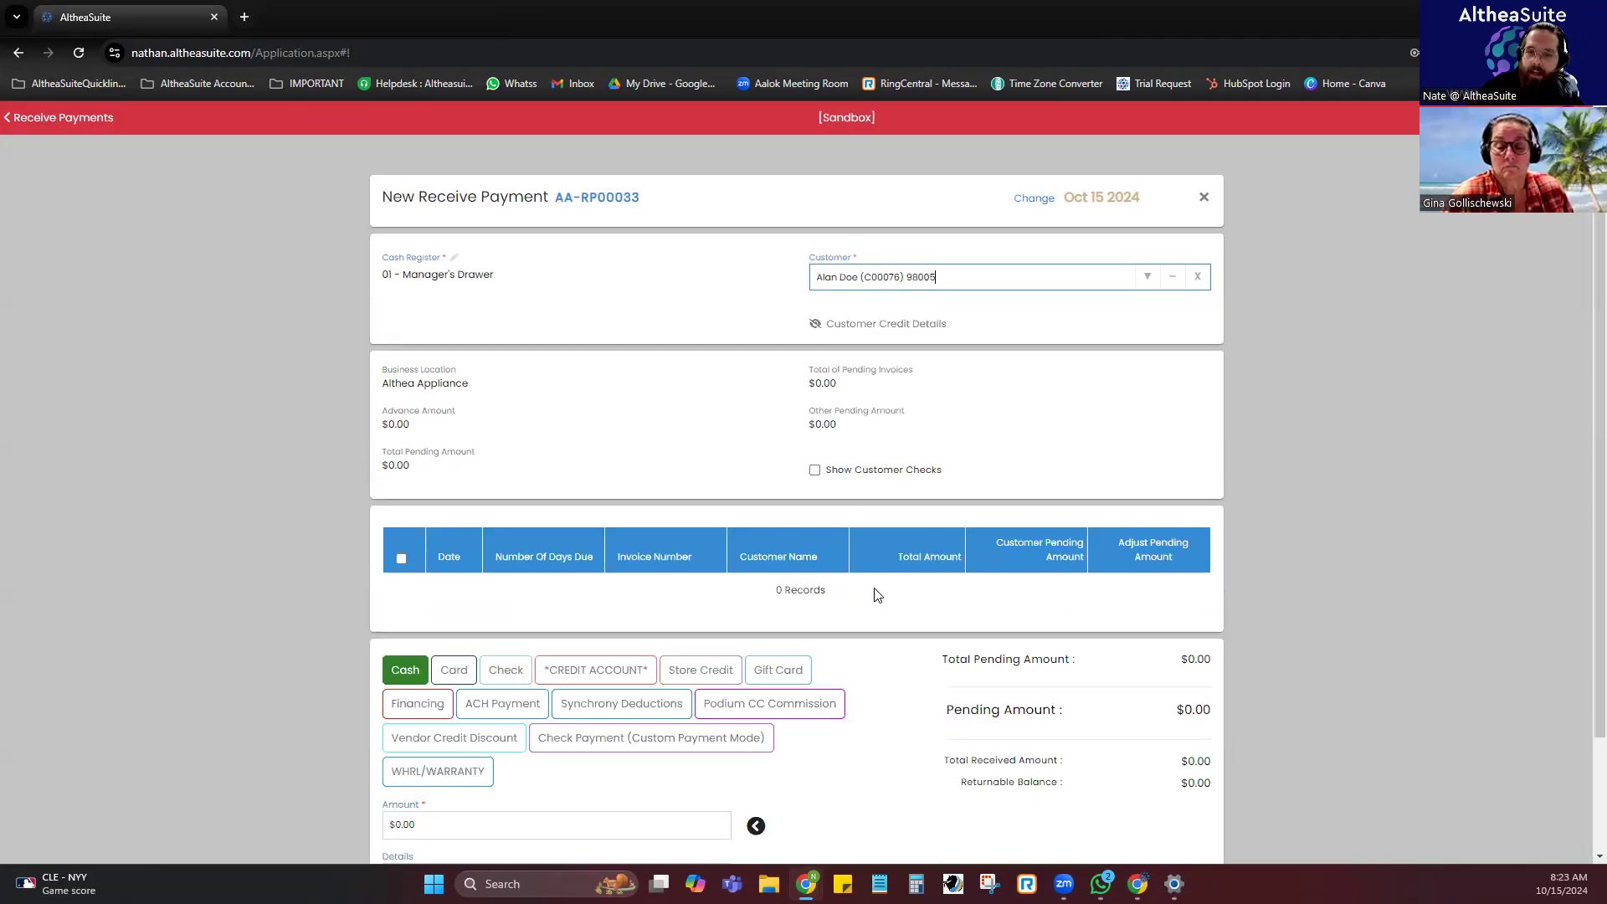
left_click_drag(825, 590, 772, 598)
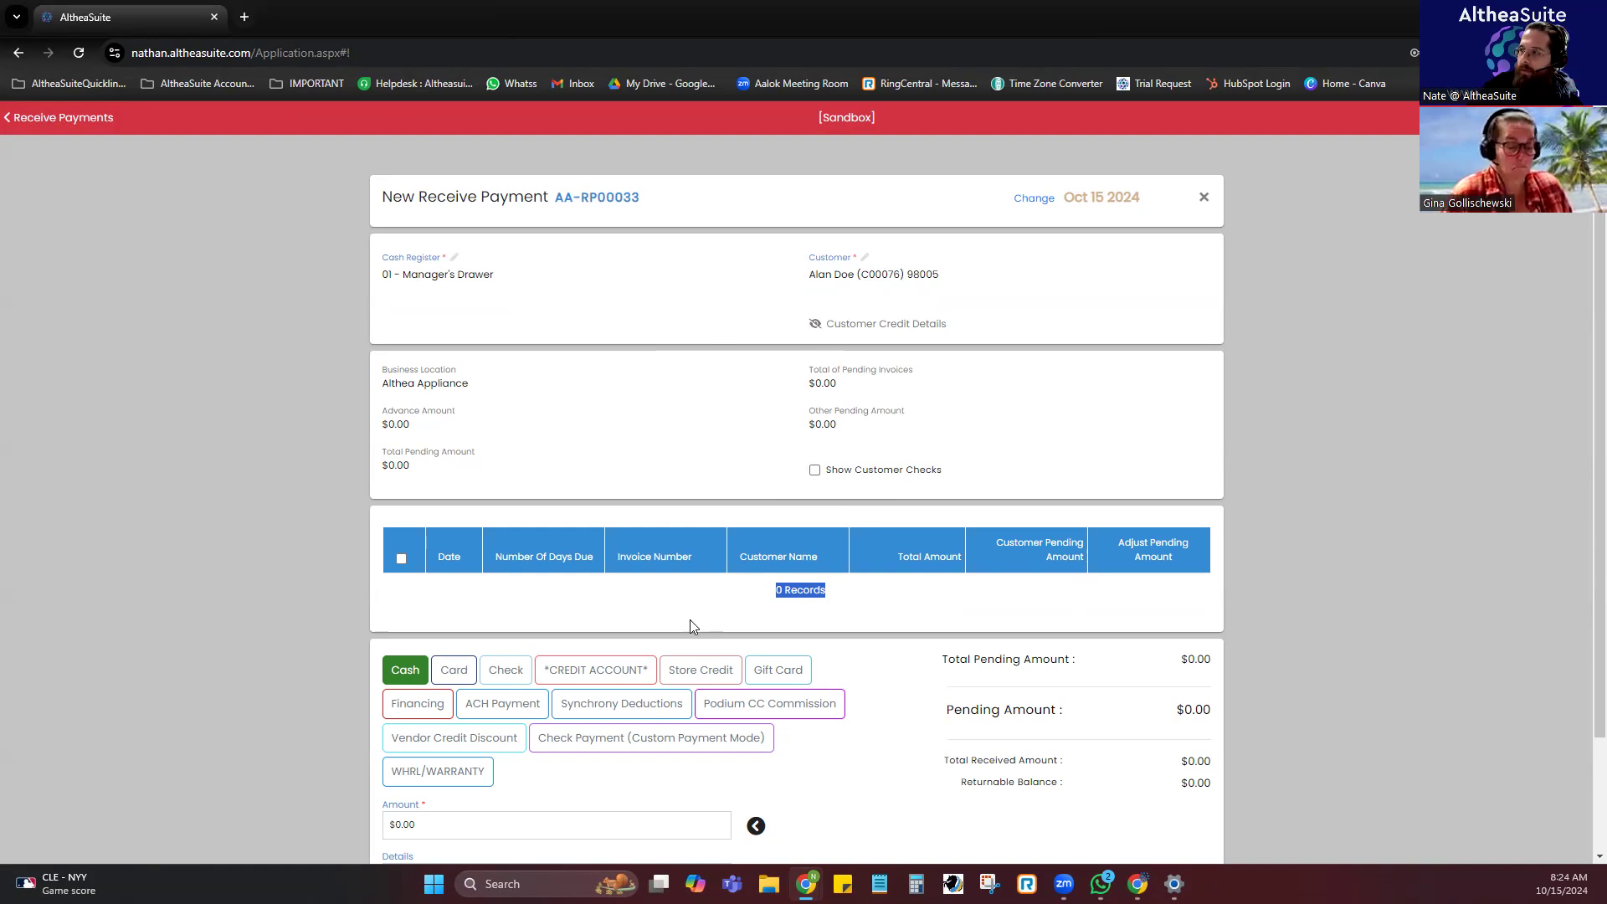
scroll(592, 574, "down", 1)
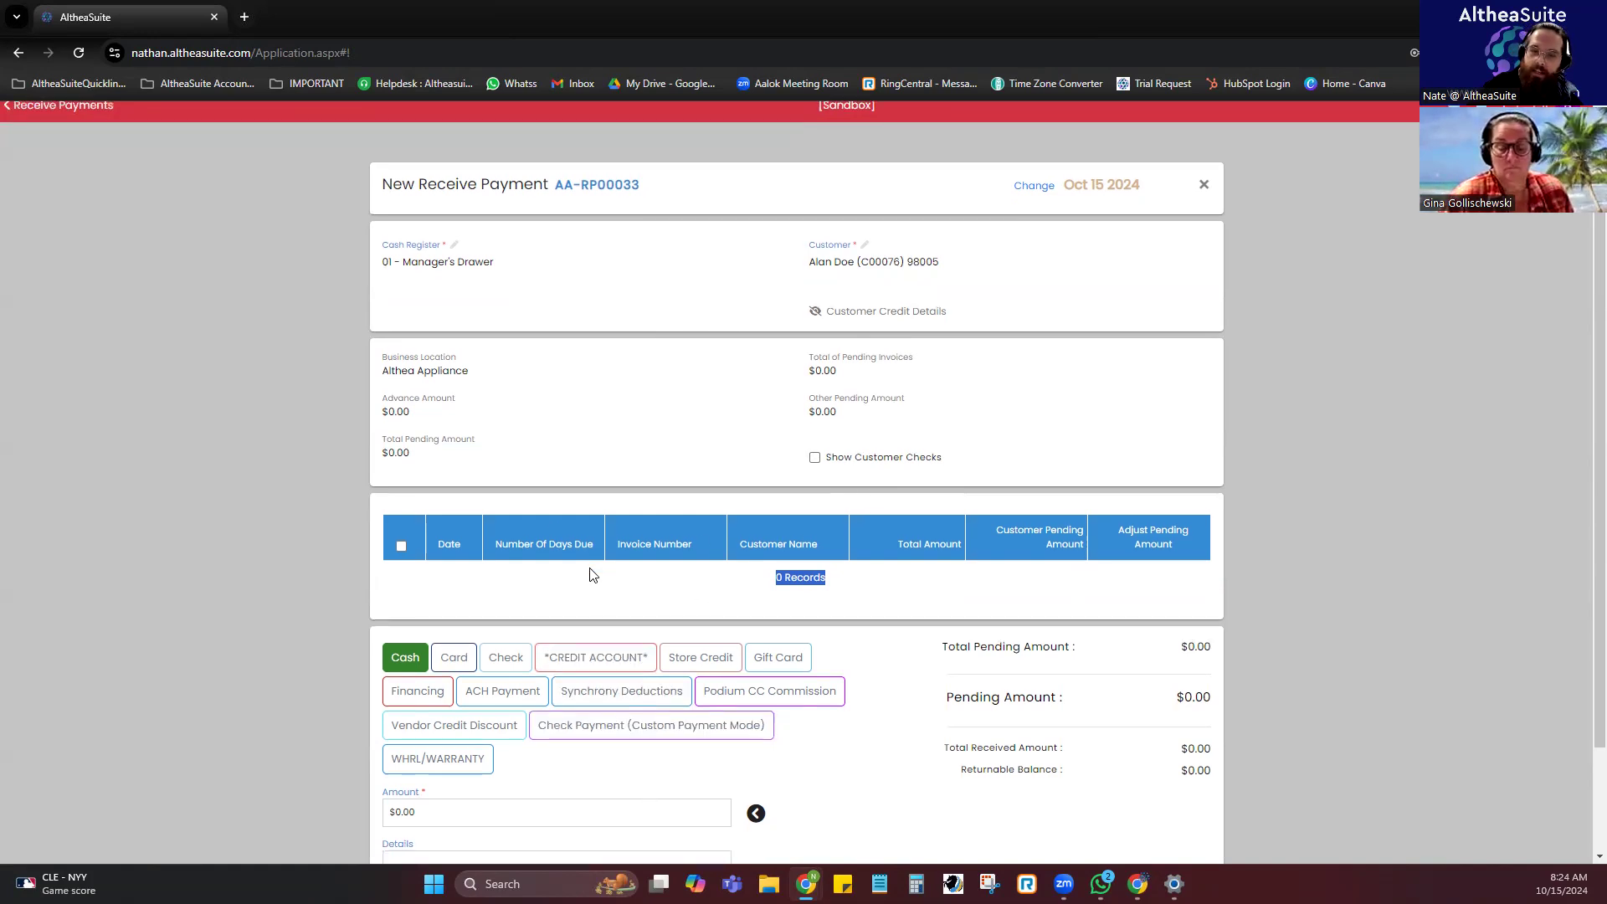
scroll(591, 574, "down", 3)
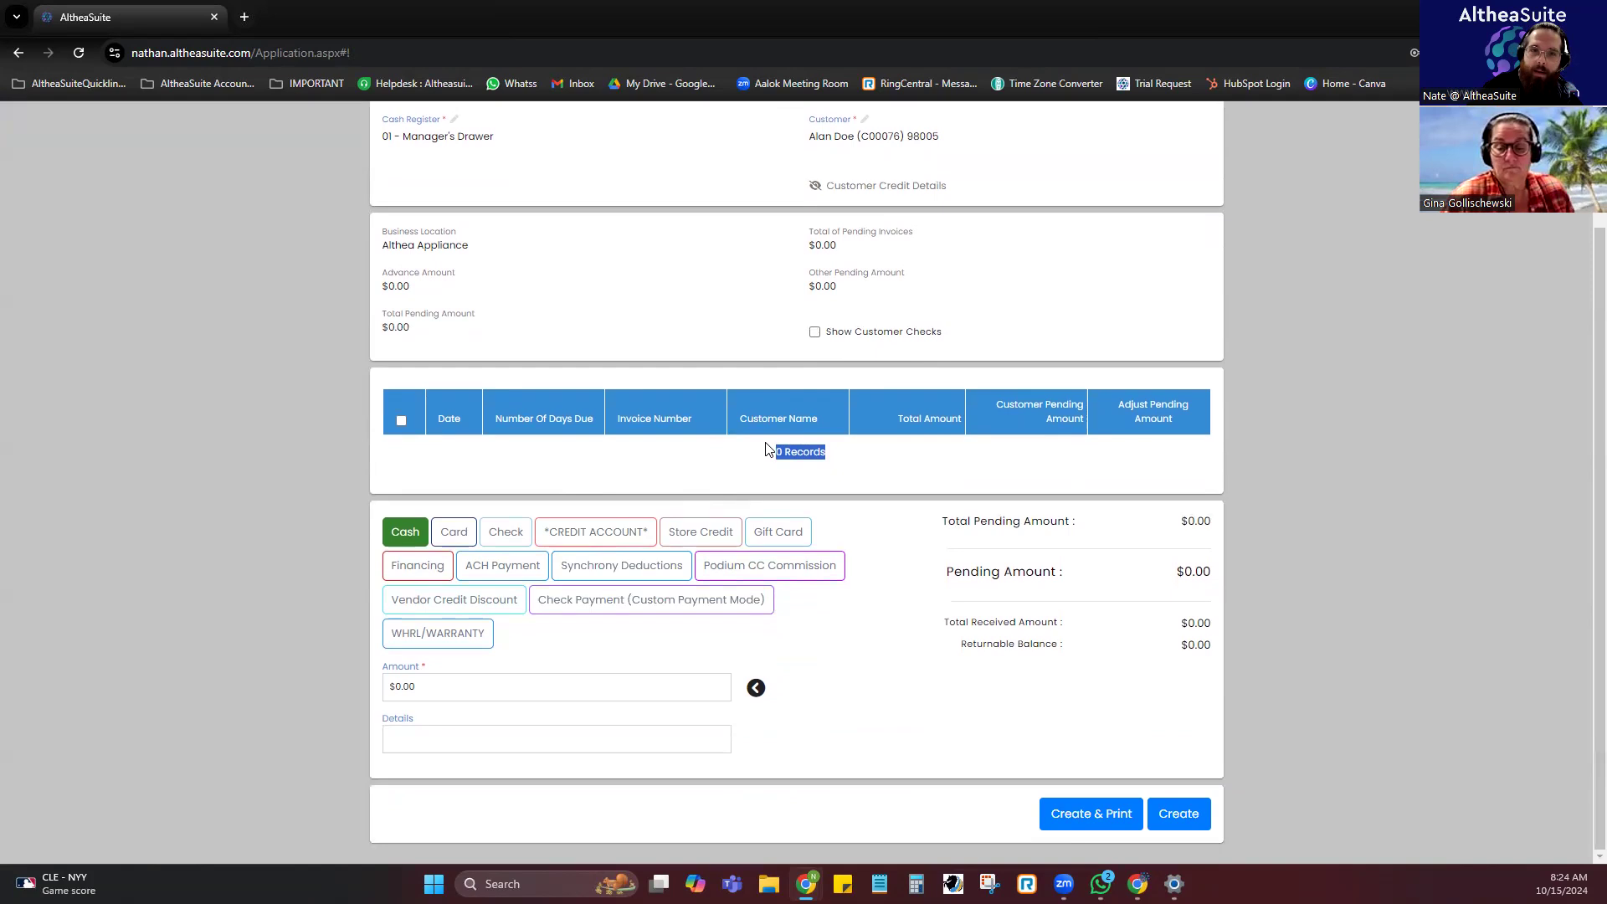
scroll(765, 450, "up", 3)
Switch the receive payment to the second customer in the customer list and view that customer's pending invoices.
left_click(864, 257)
left_click(1146, 277)
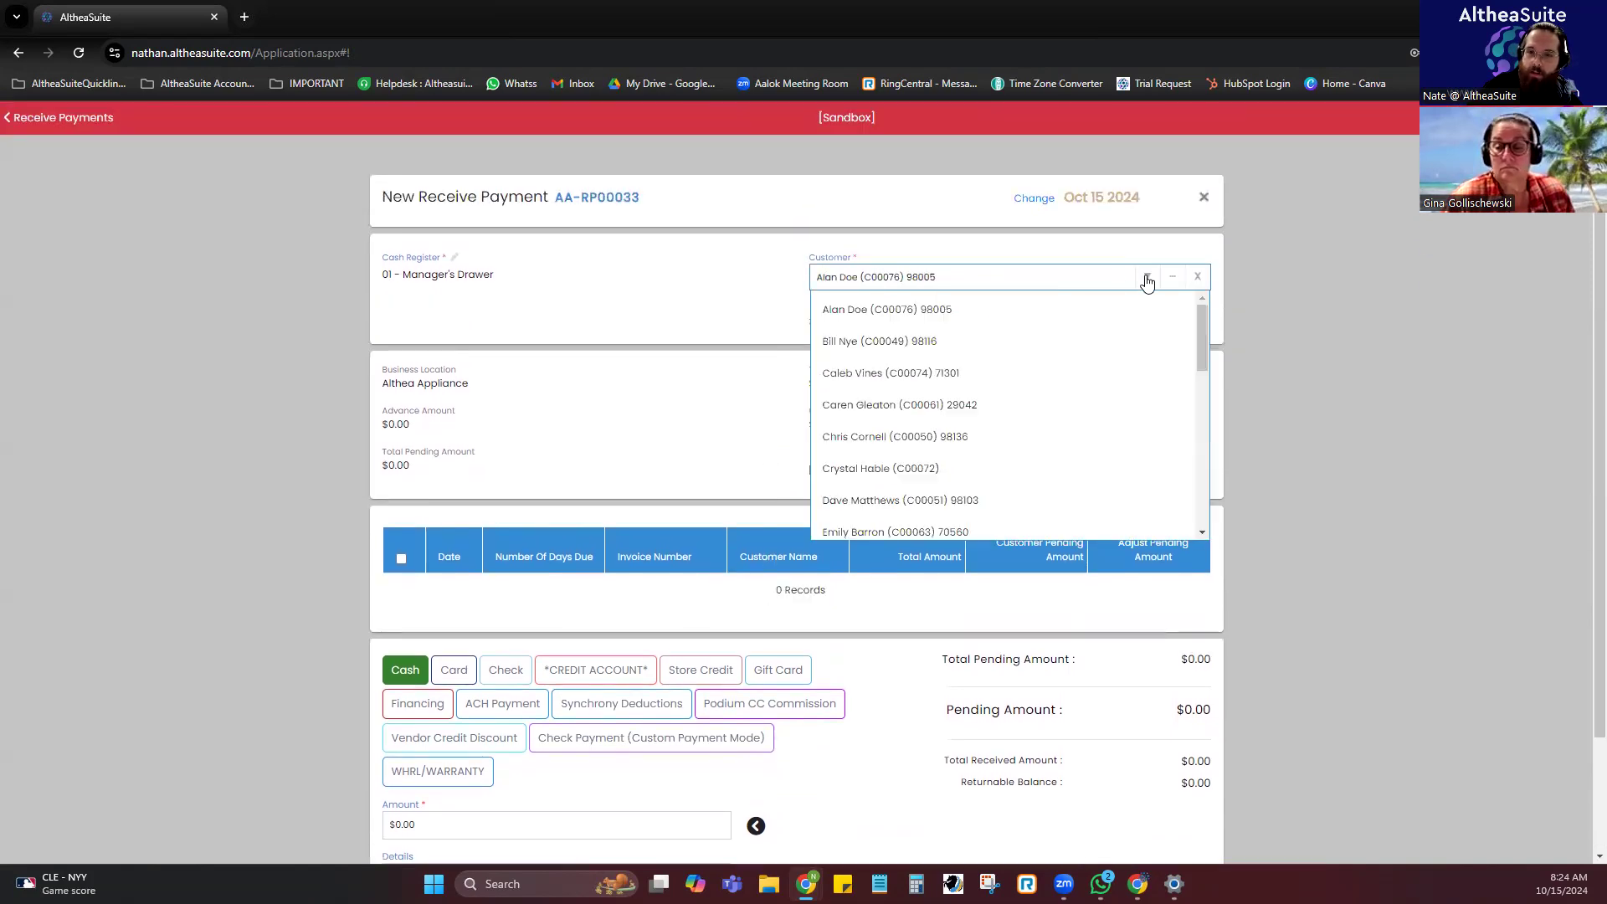
left_click(922, 349)
scroll(692, 393, "down", 3)
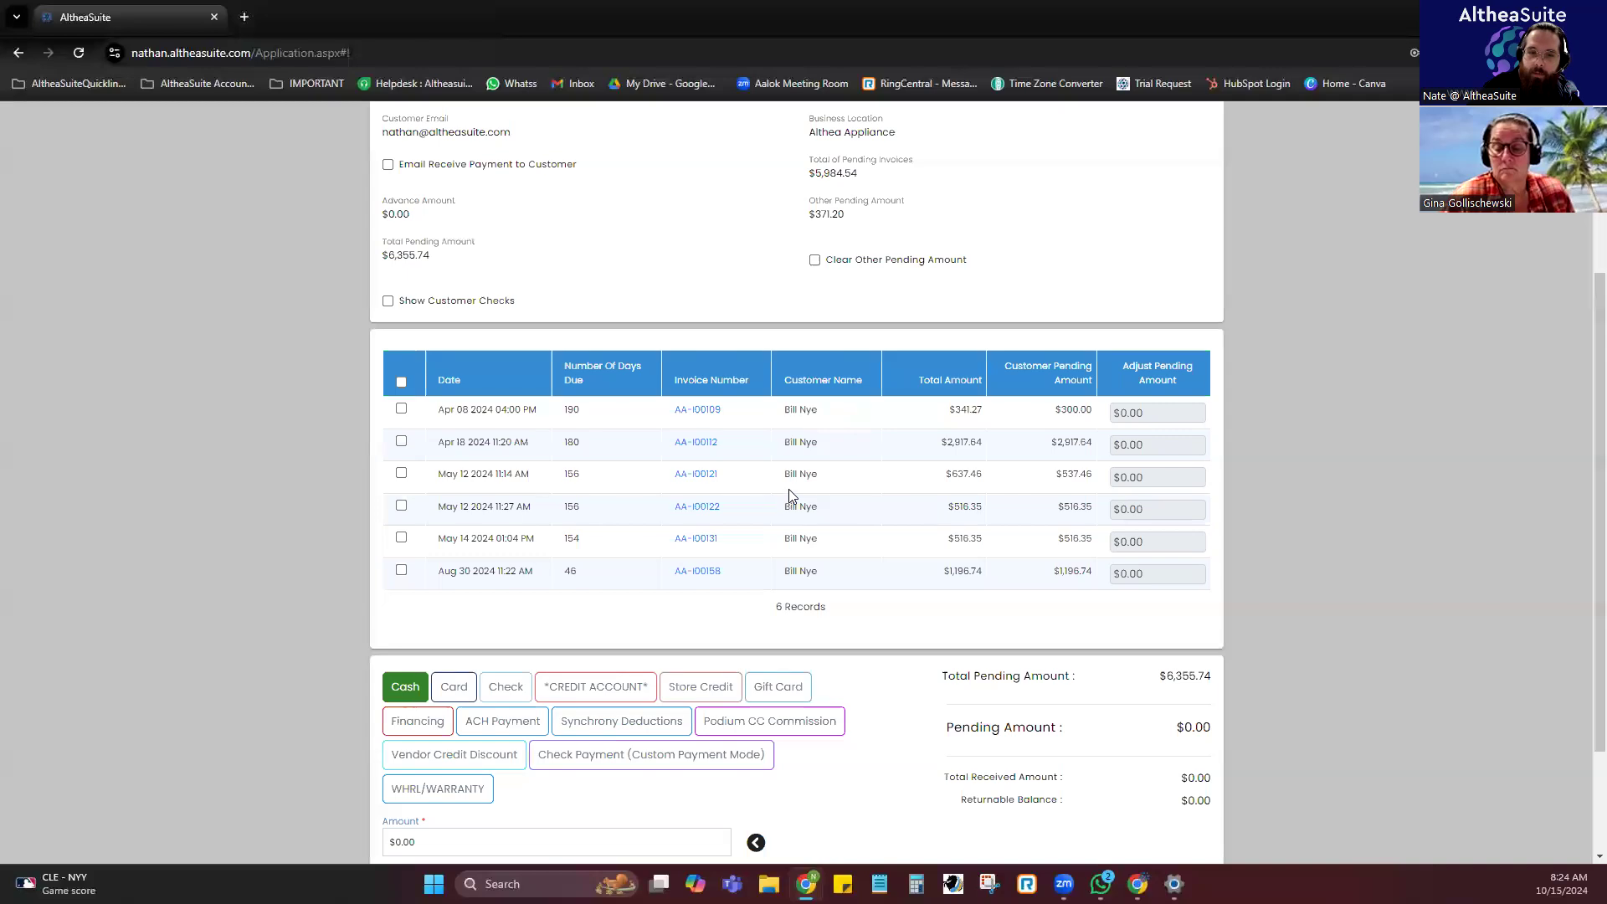
Try selecting all pending invoices and only the first three, clear the selection, and close the payment form without creating it.
left_click(402, 383)
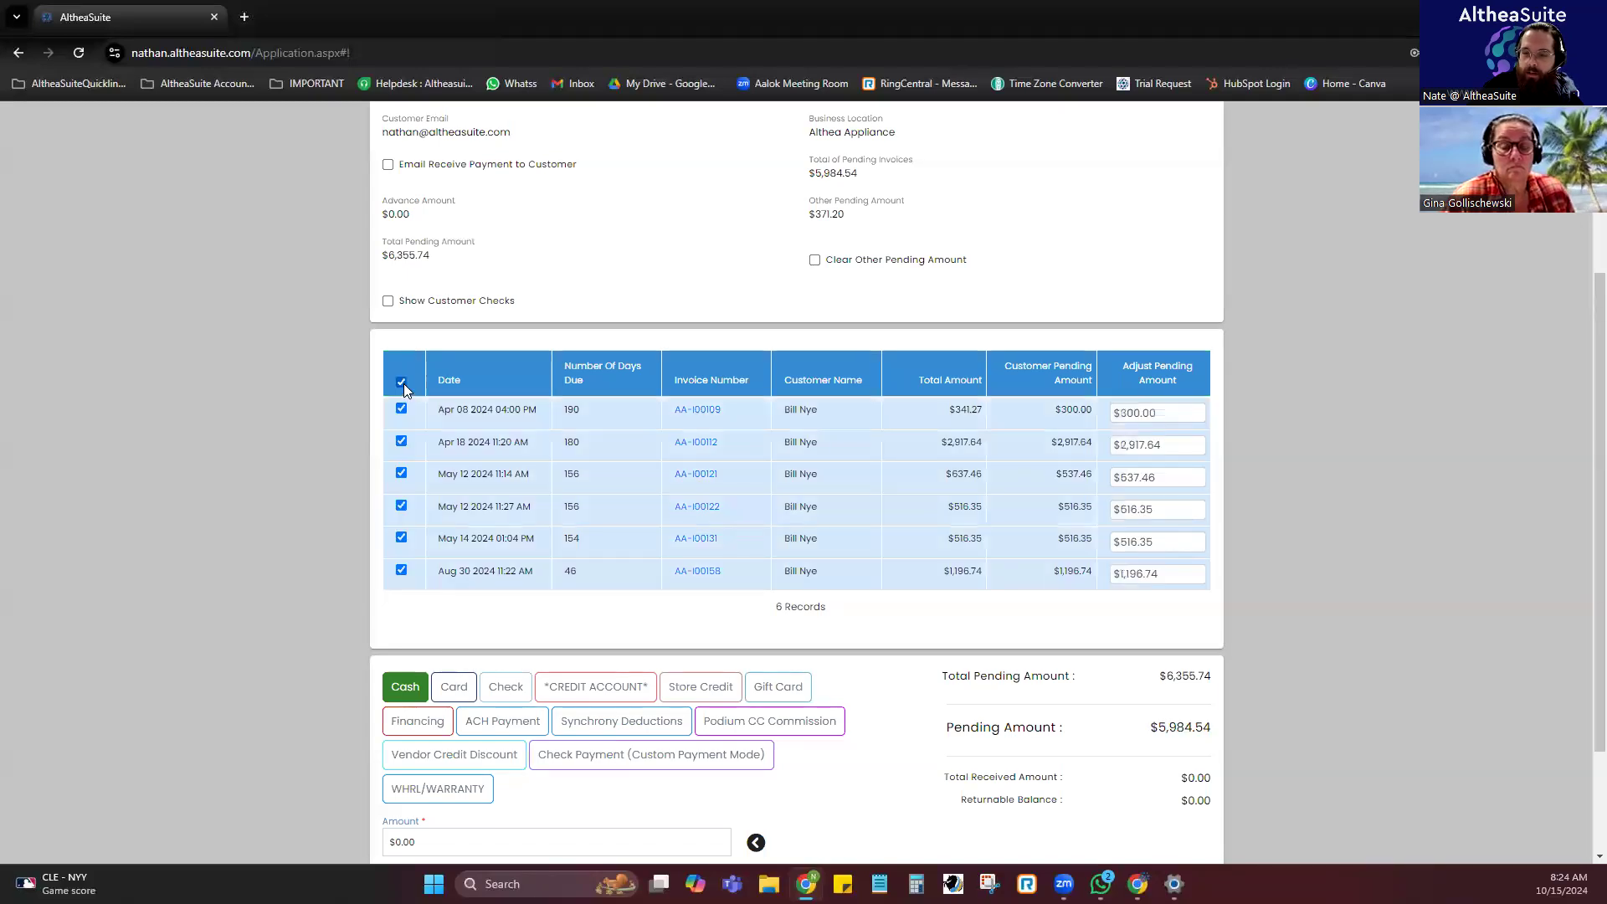
left_click(402, 382)
left_click(401, 408)
left_click(401, 441)
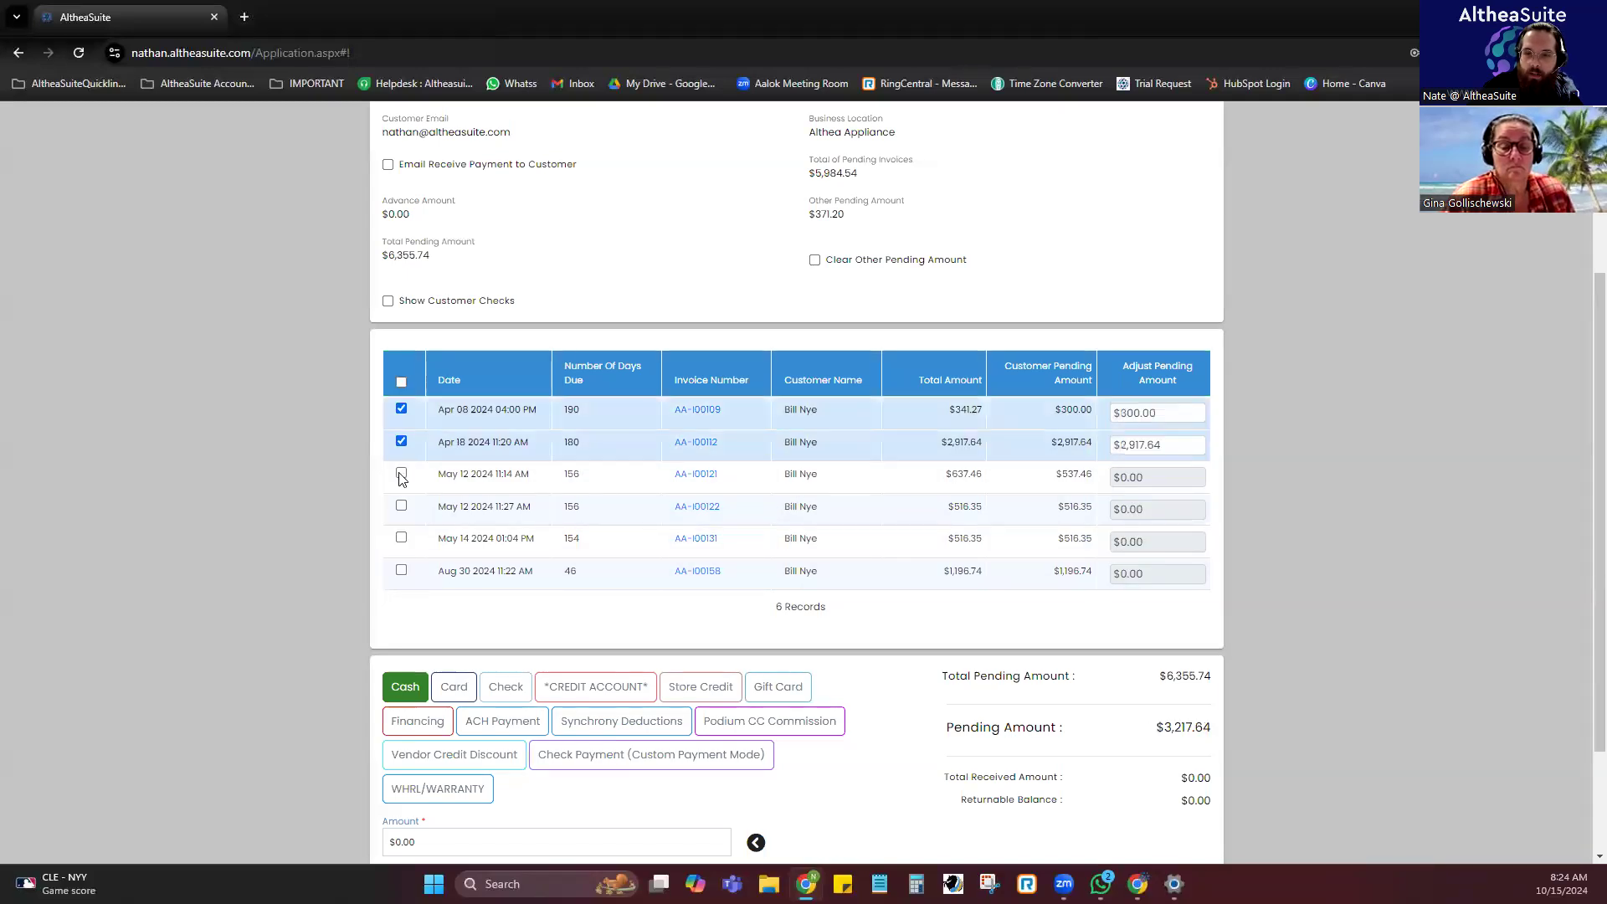
left_click(401, 474)
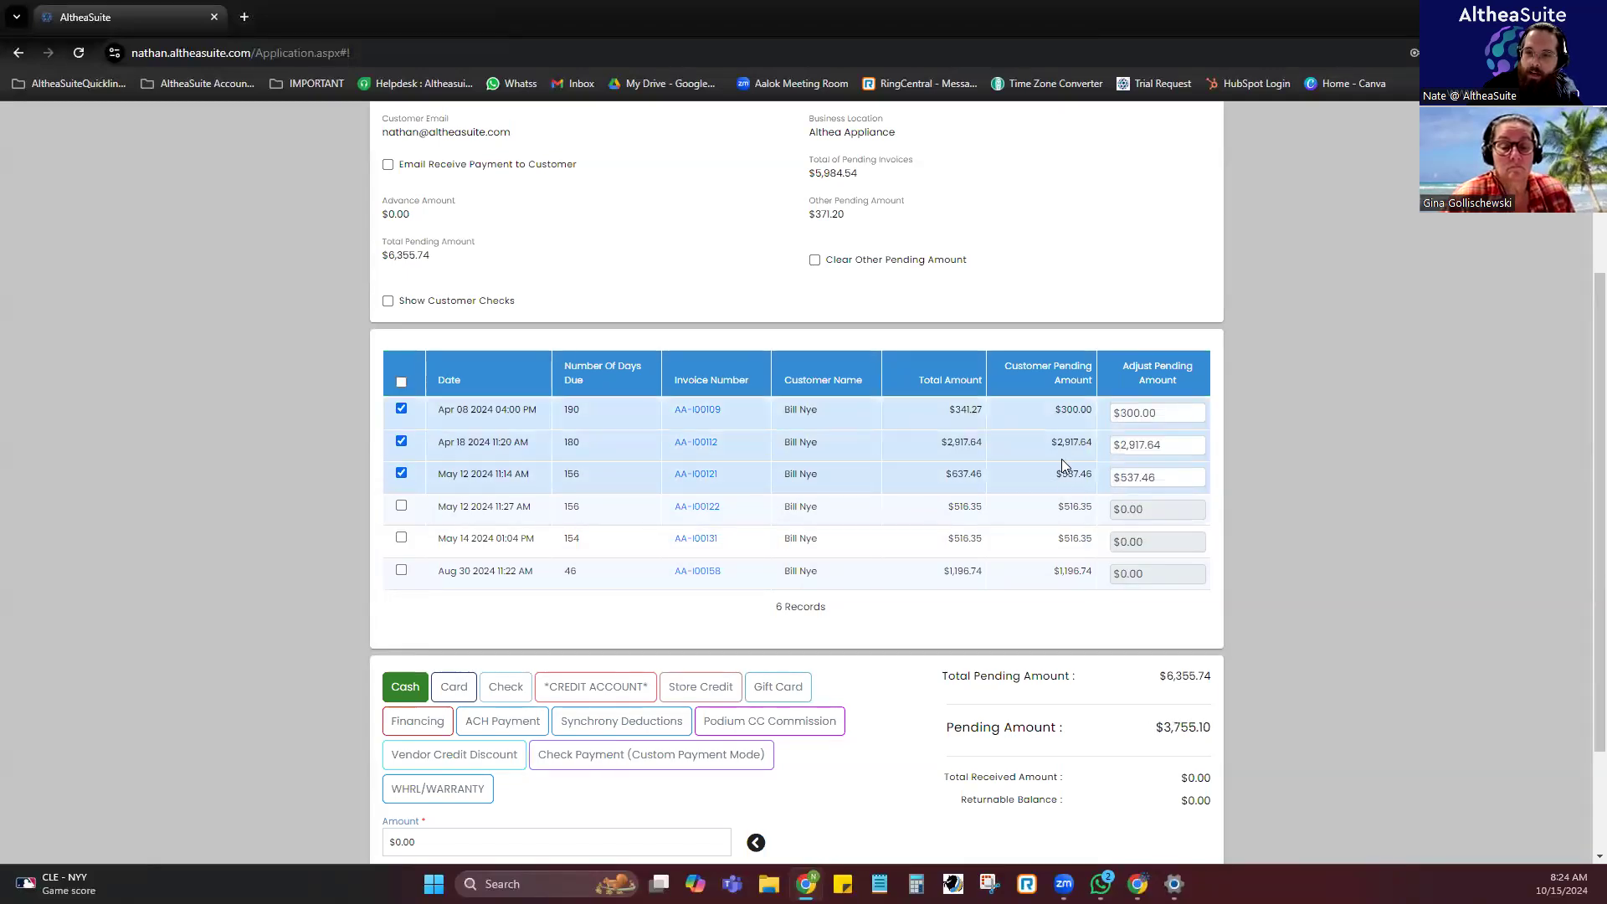
left_click(401, 474)
left_click(401, 441)
left_click(401, 408)
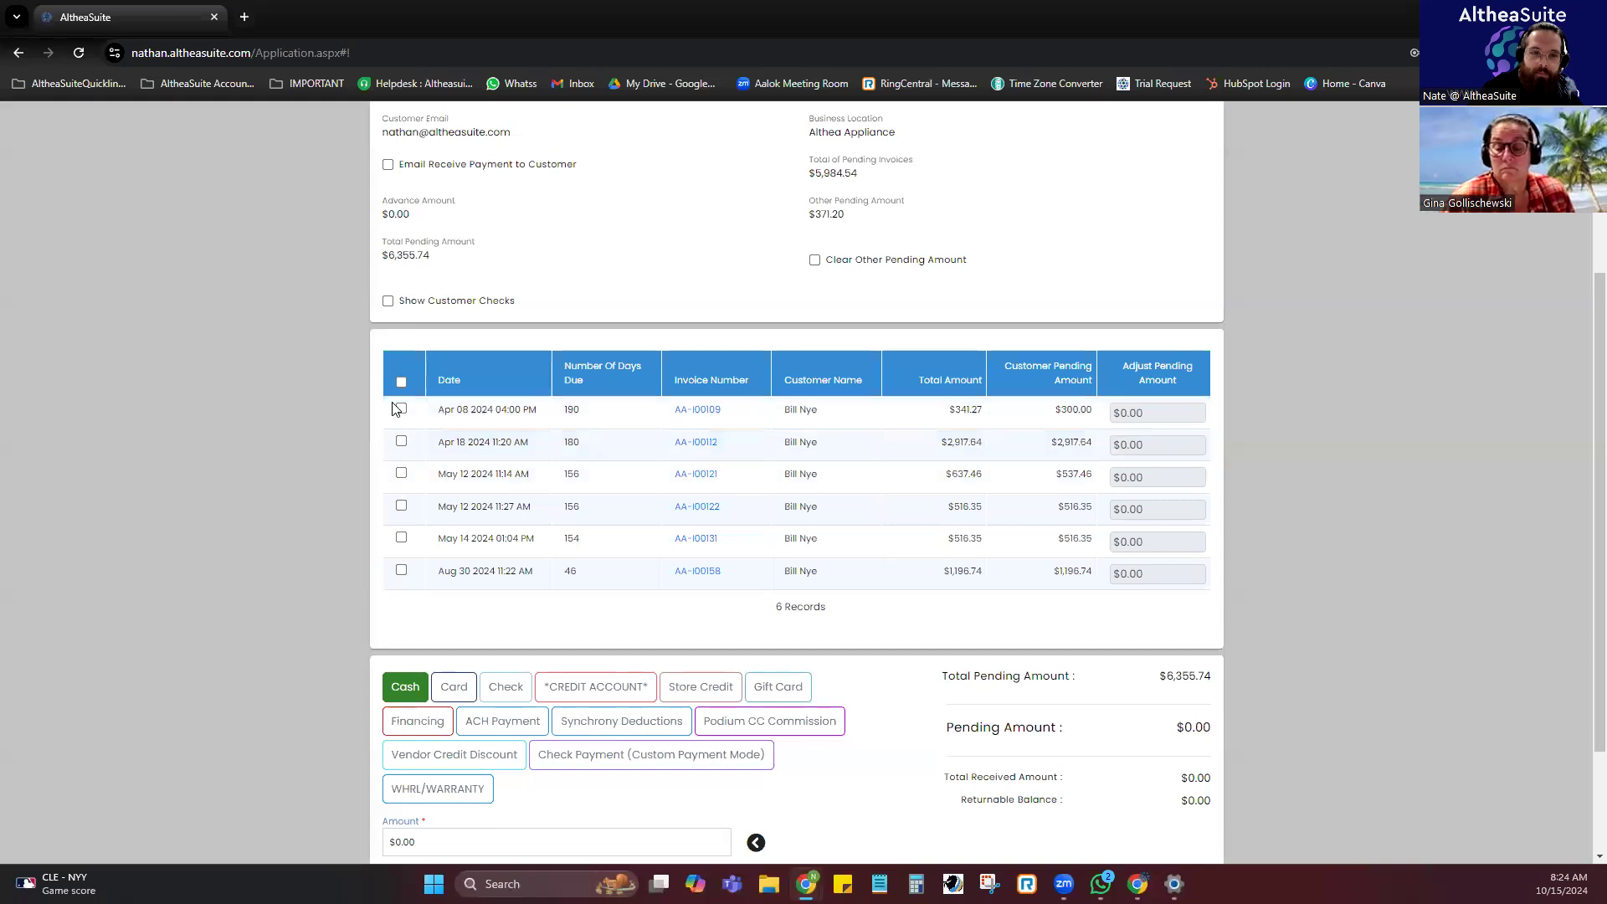
scroll(980, 273, "up", 3)
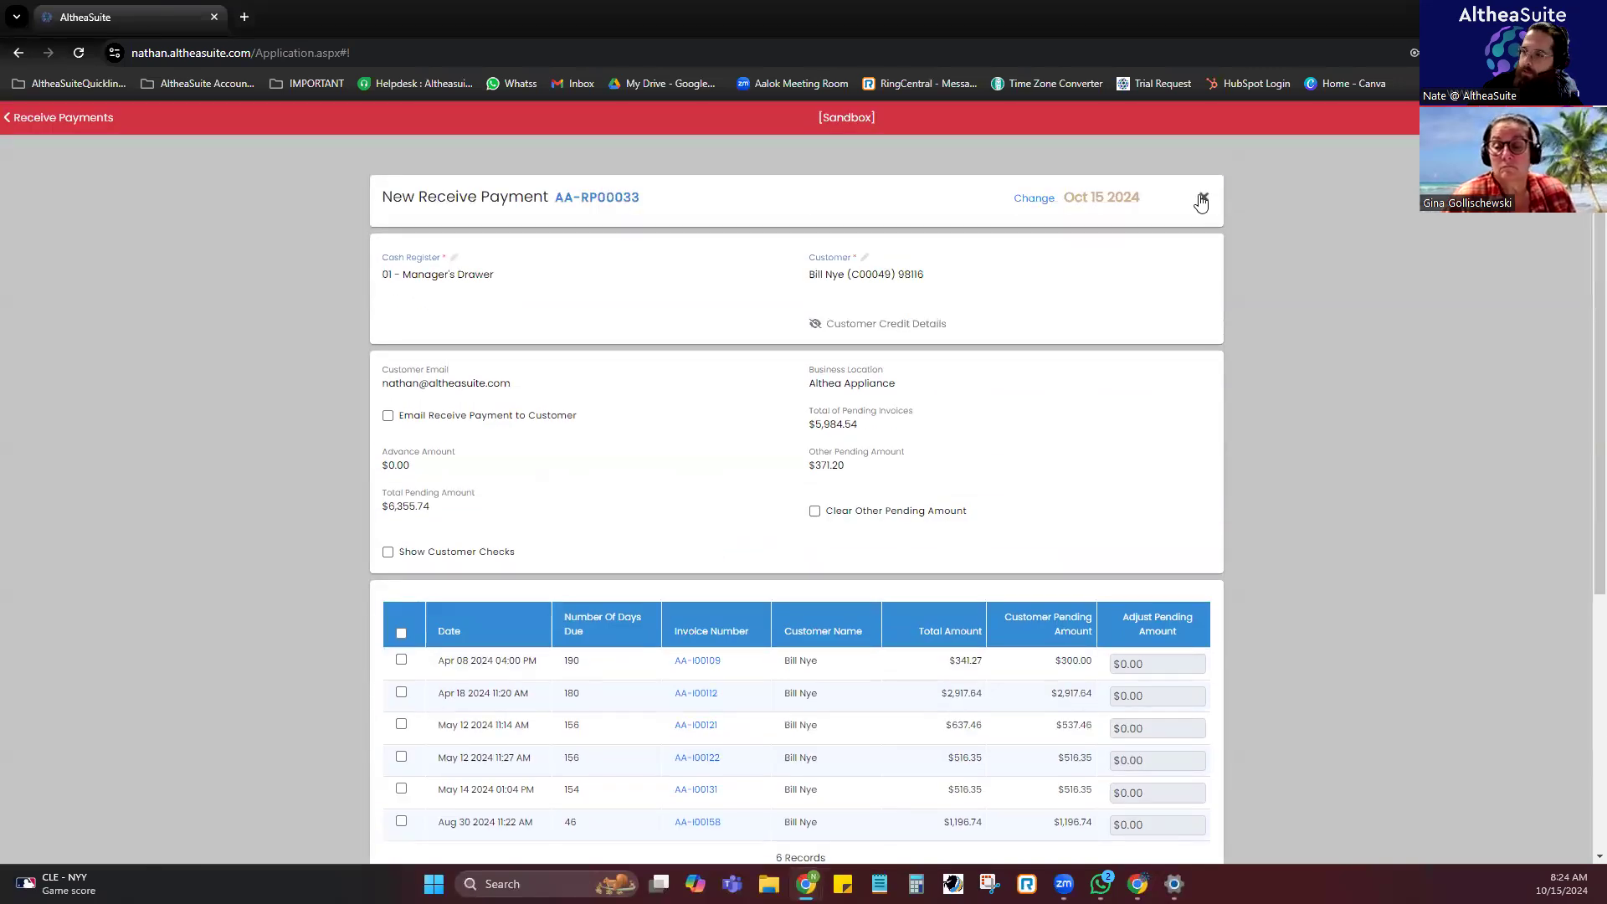
left_click(1201, 200)
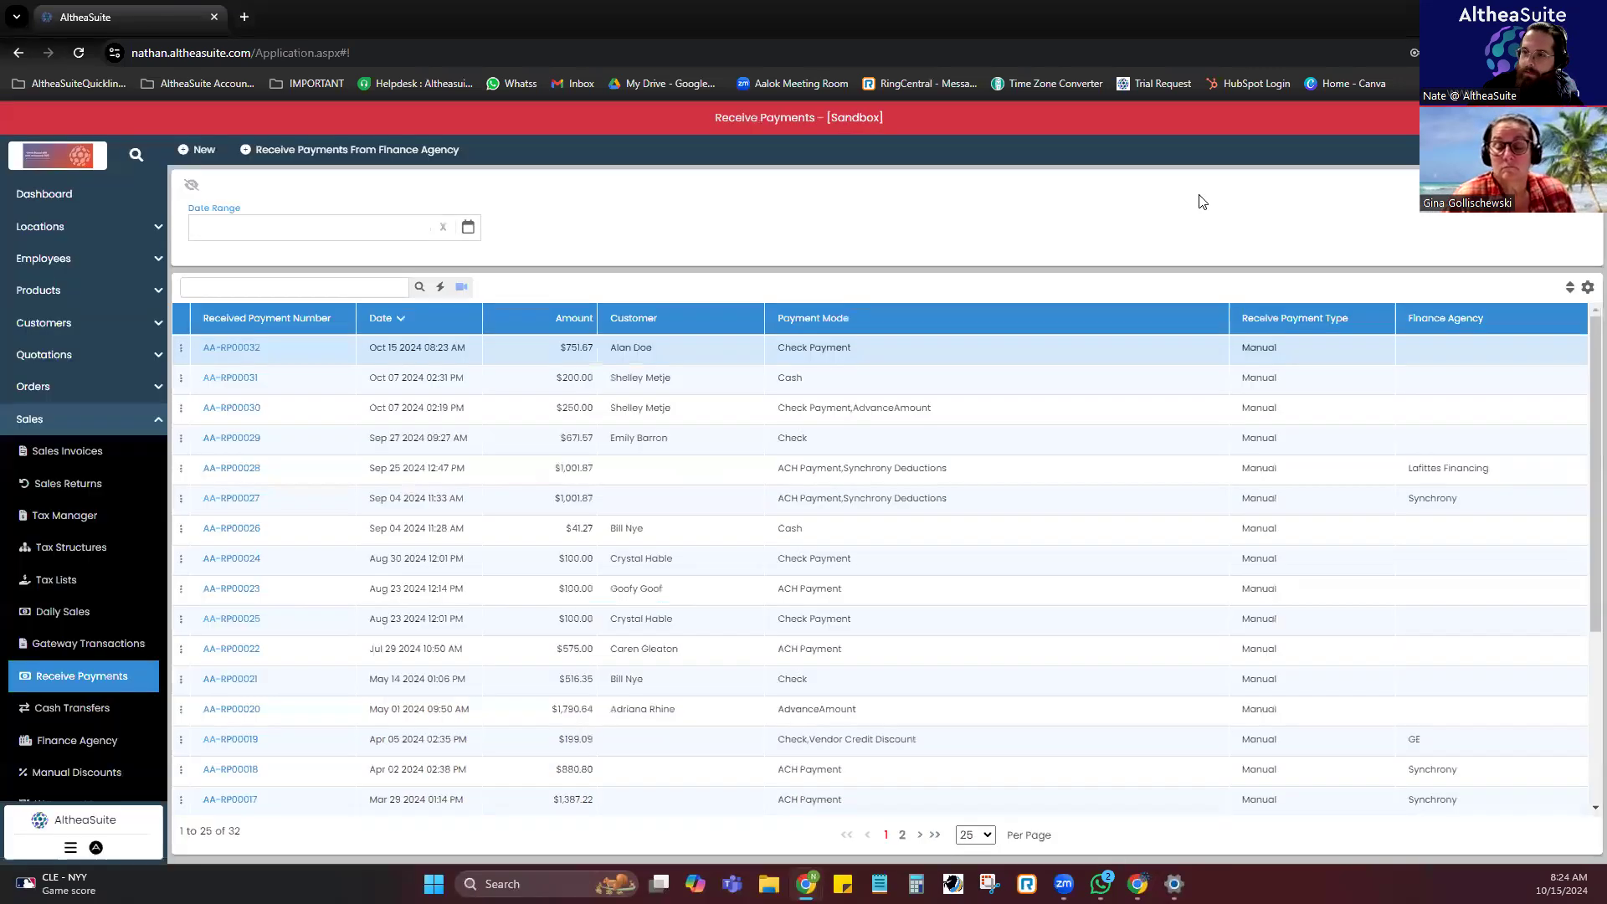
Return to the sales invoice list and examine the actions available for the newest invoice, including Issue Sales Return.
left_click(87, 451)
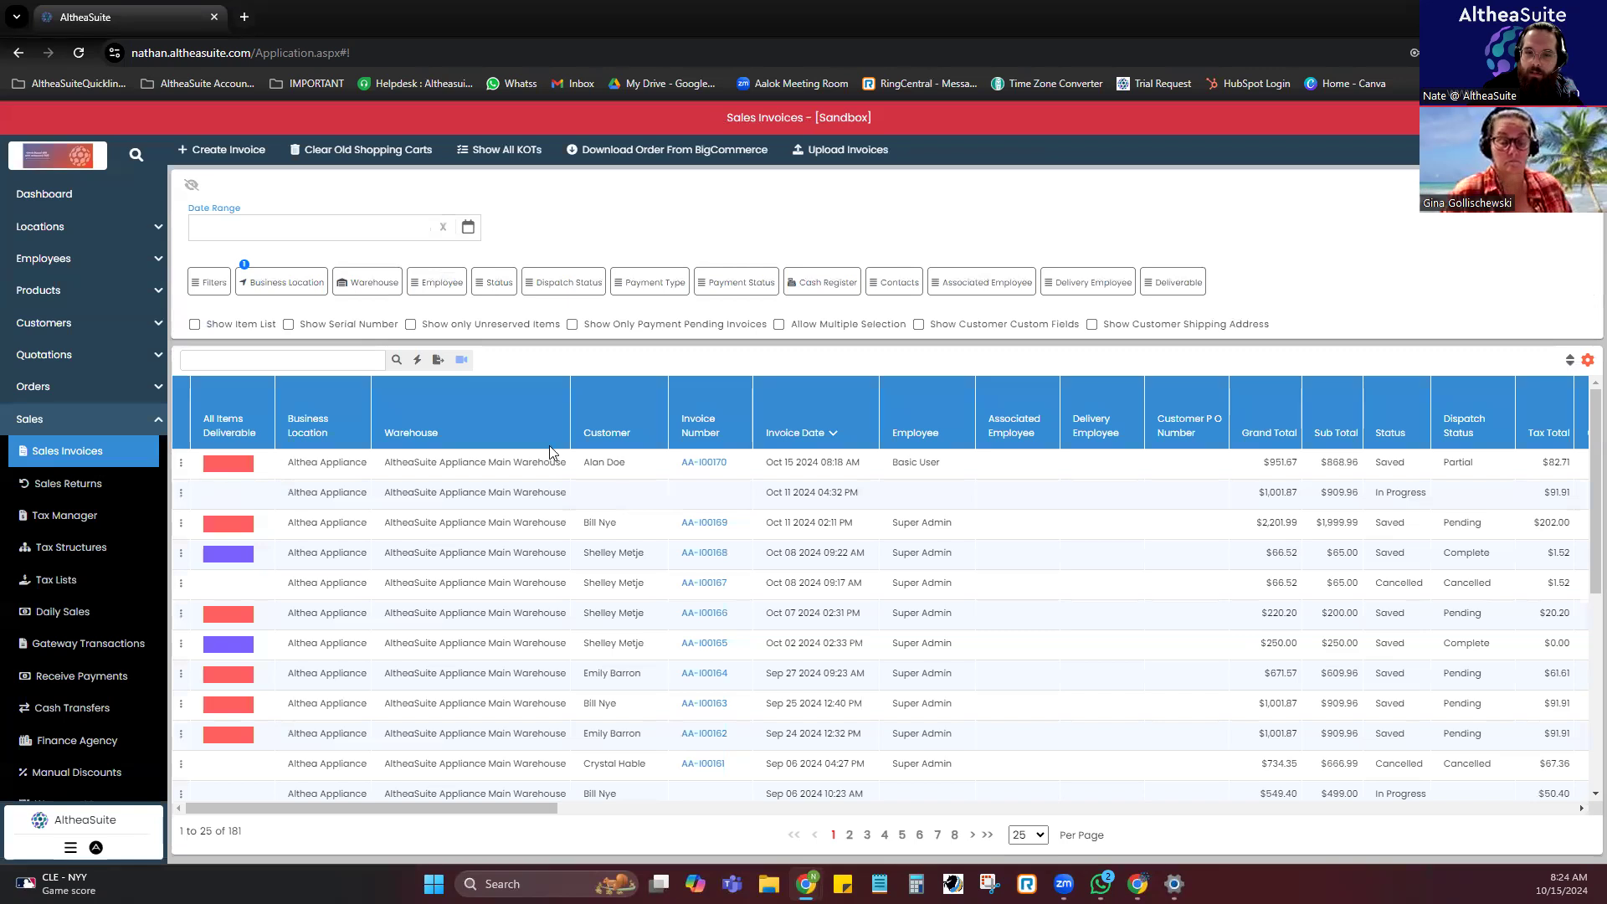
left_click(182, 462)
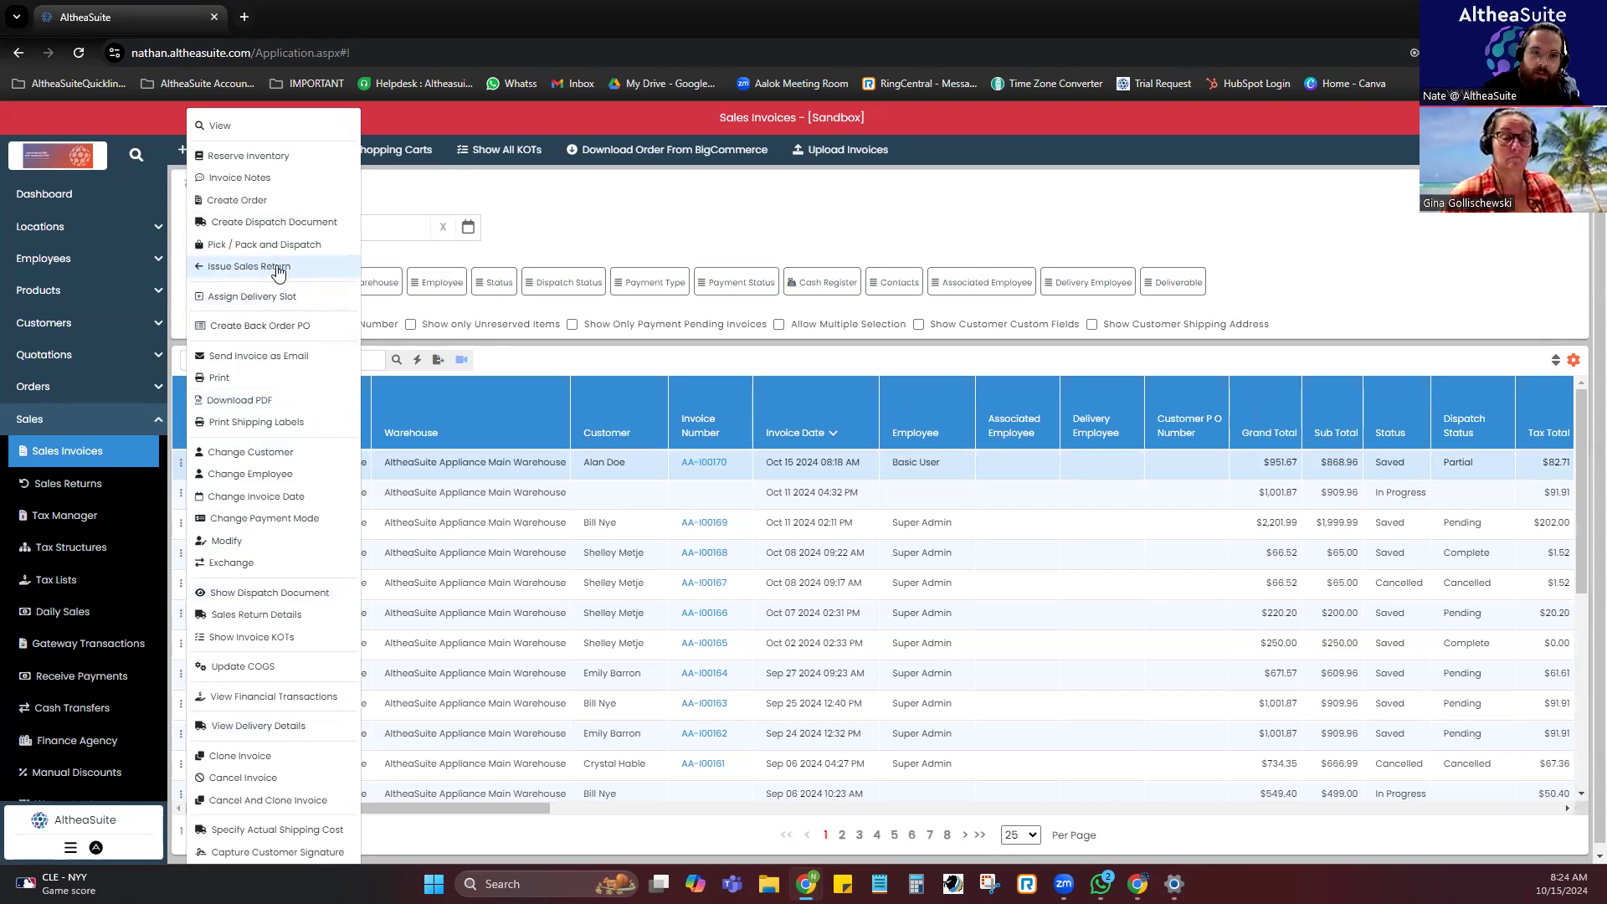
left_click(531, 361)
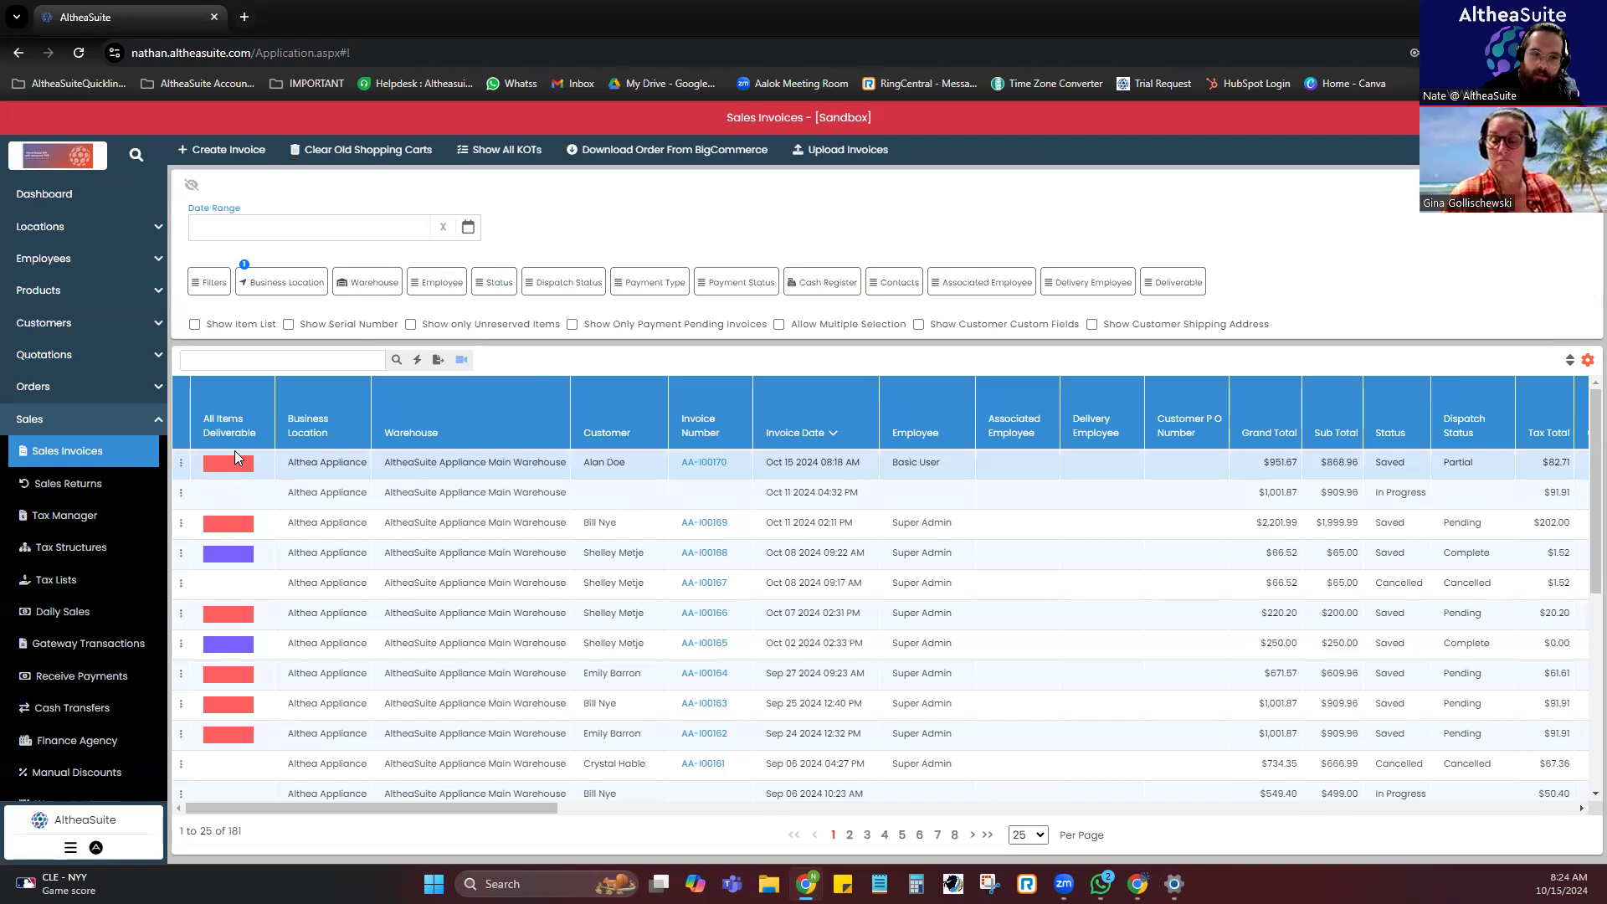
Find the Aug 28 2024 10:44 AM invoice, review its delivered items, payment and totals, and close it.
scroll(436, 560, "down", 2)
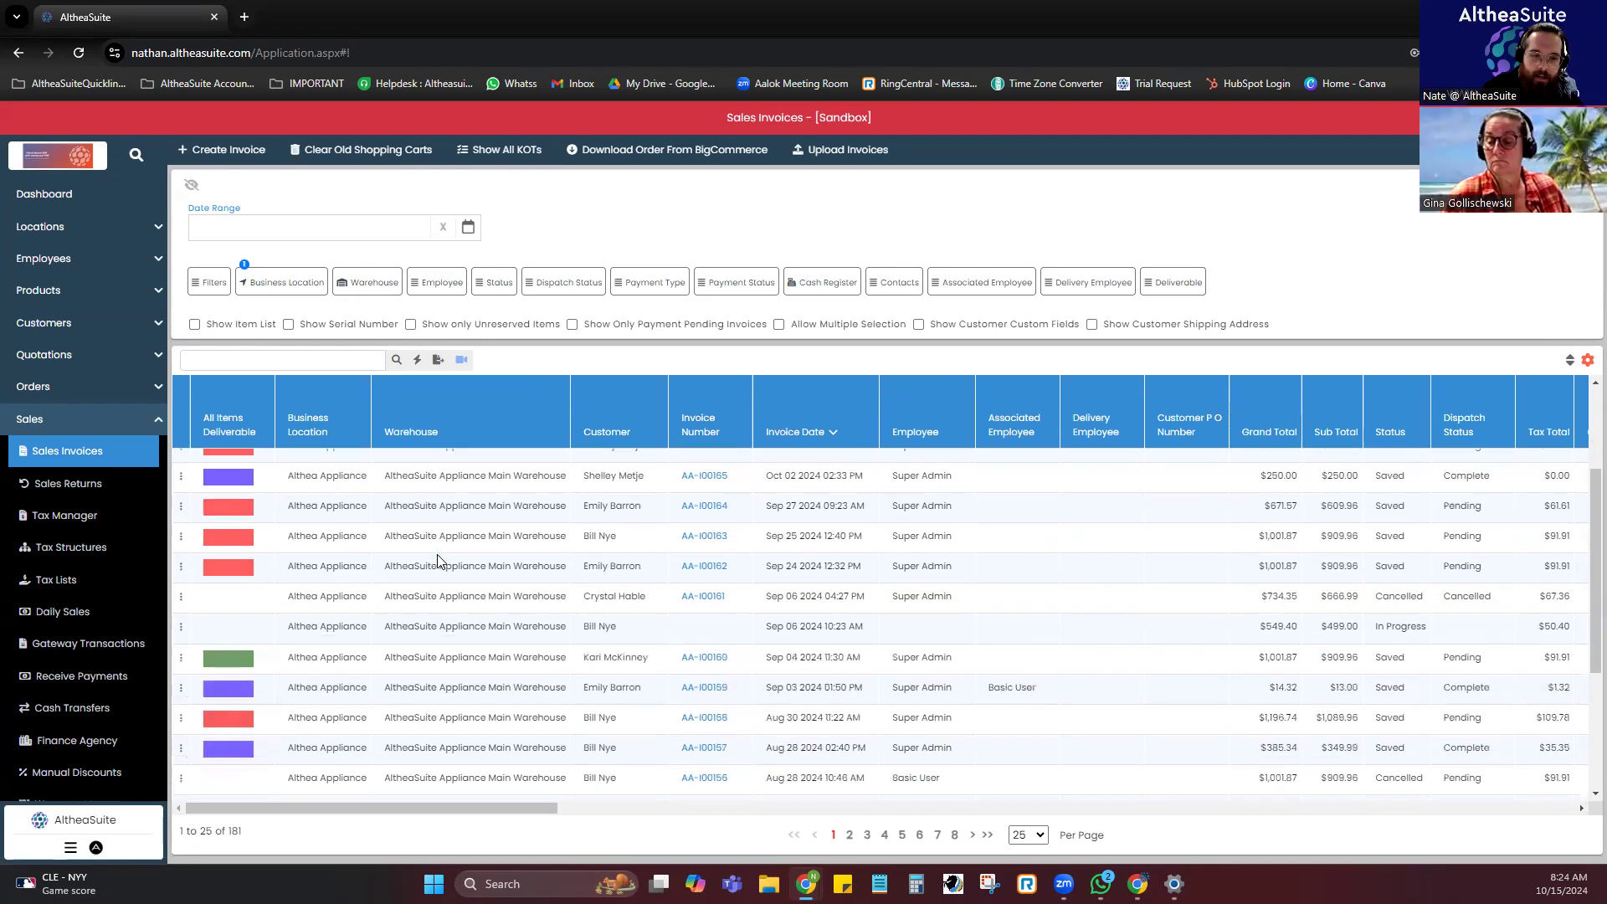
scroll(437, 561, "down", 2)
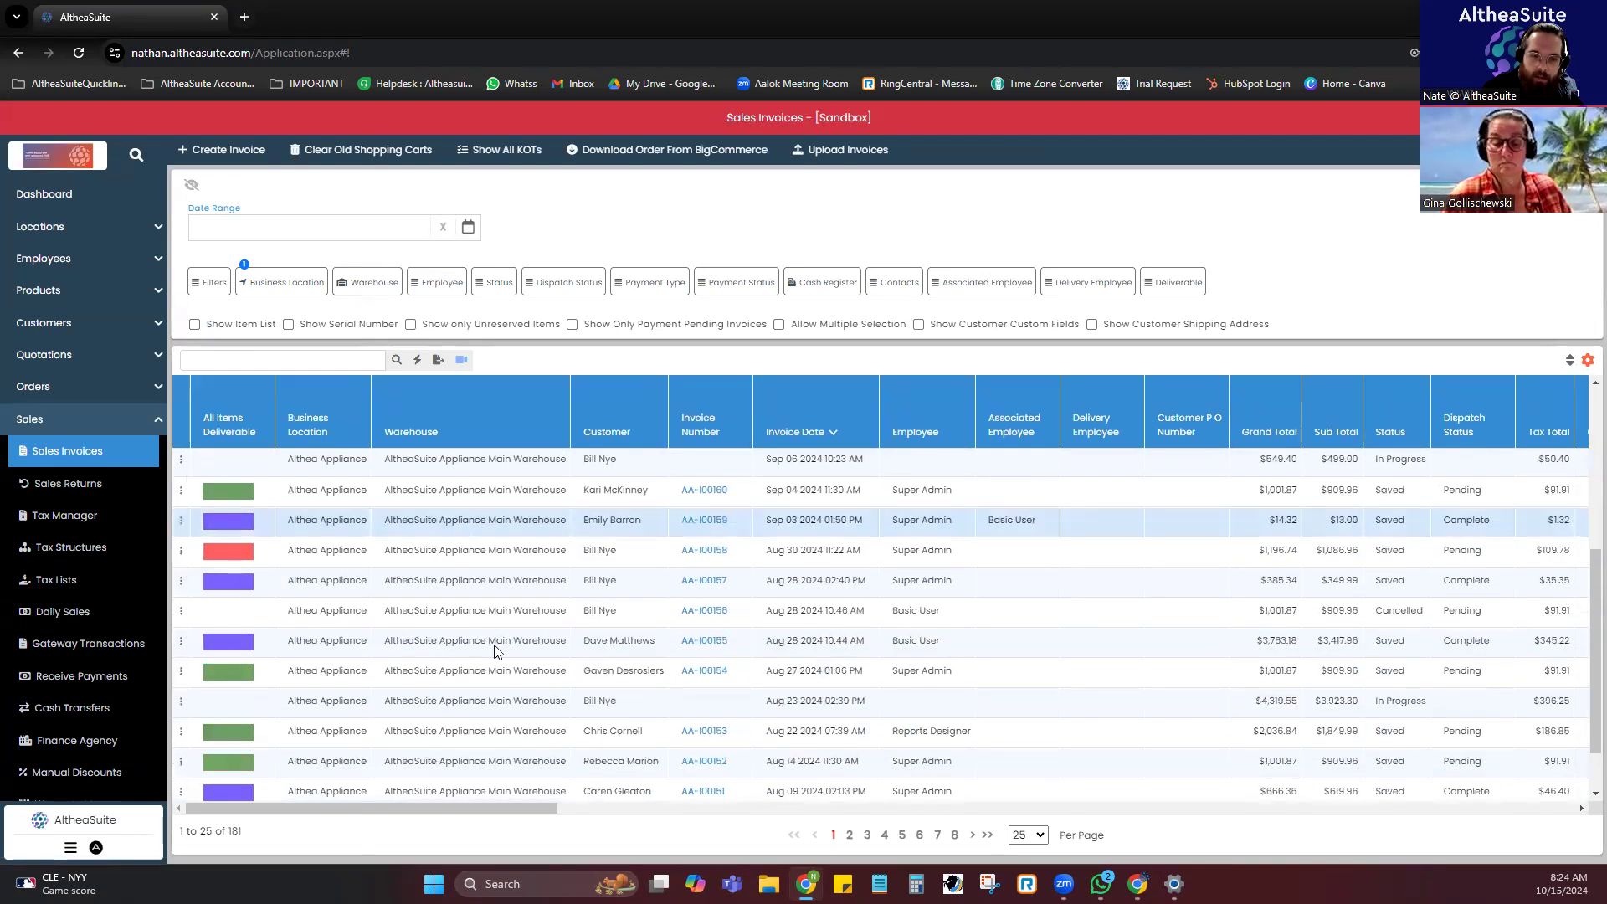
left_click(704, 641)
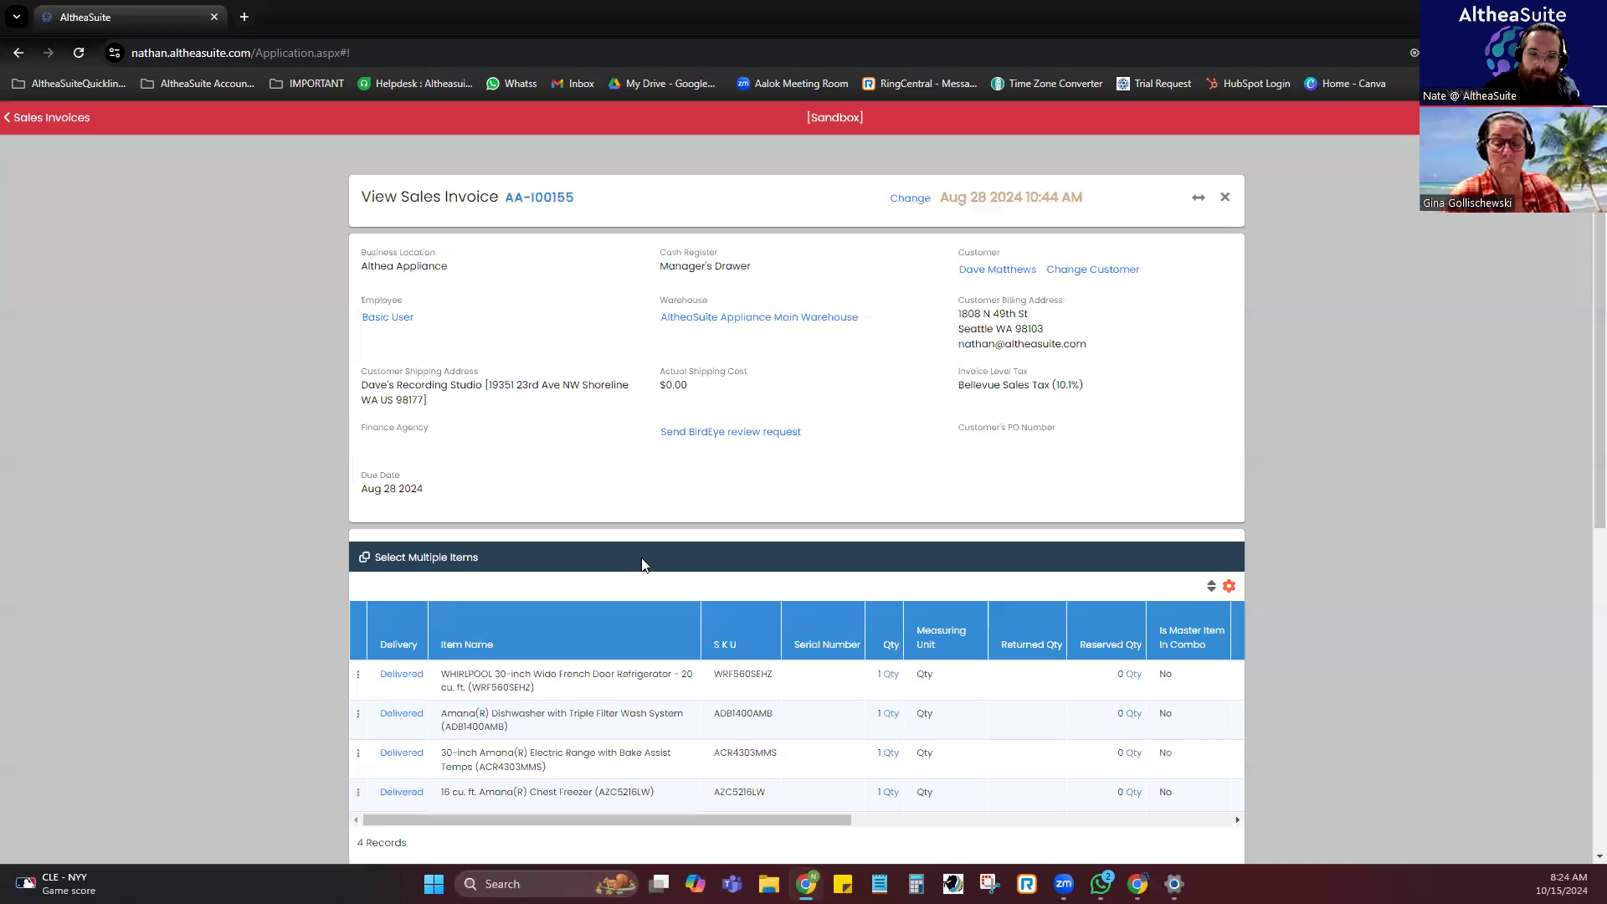
scroll(645, 564, "down", 1)
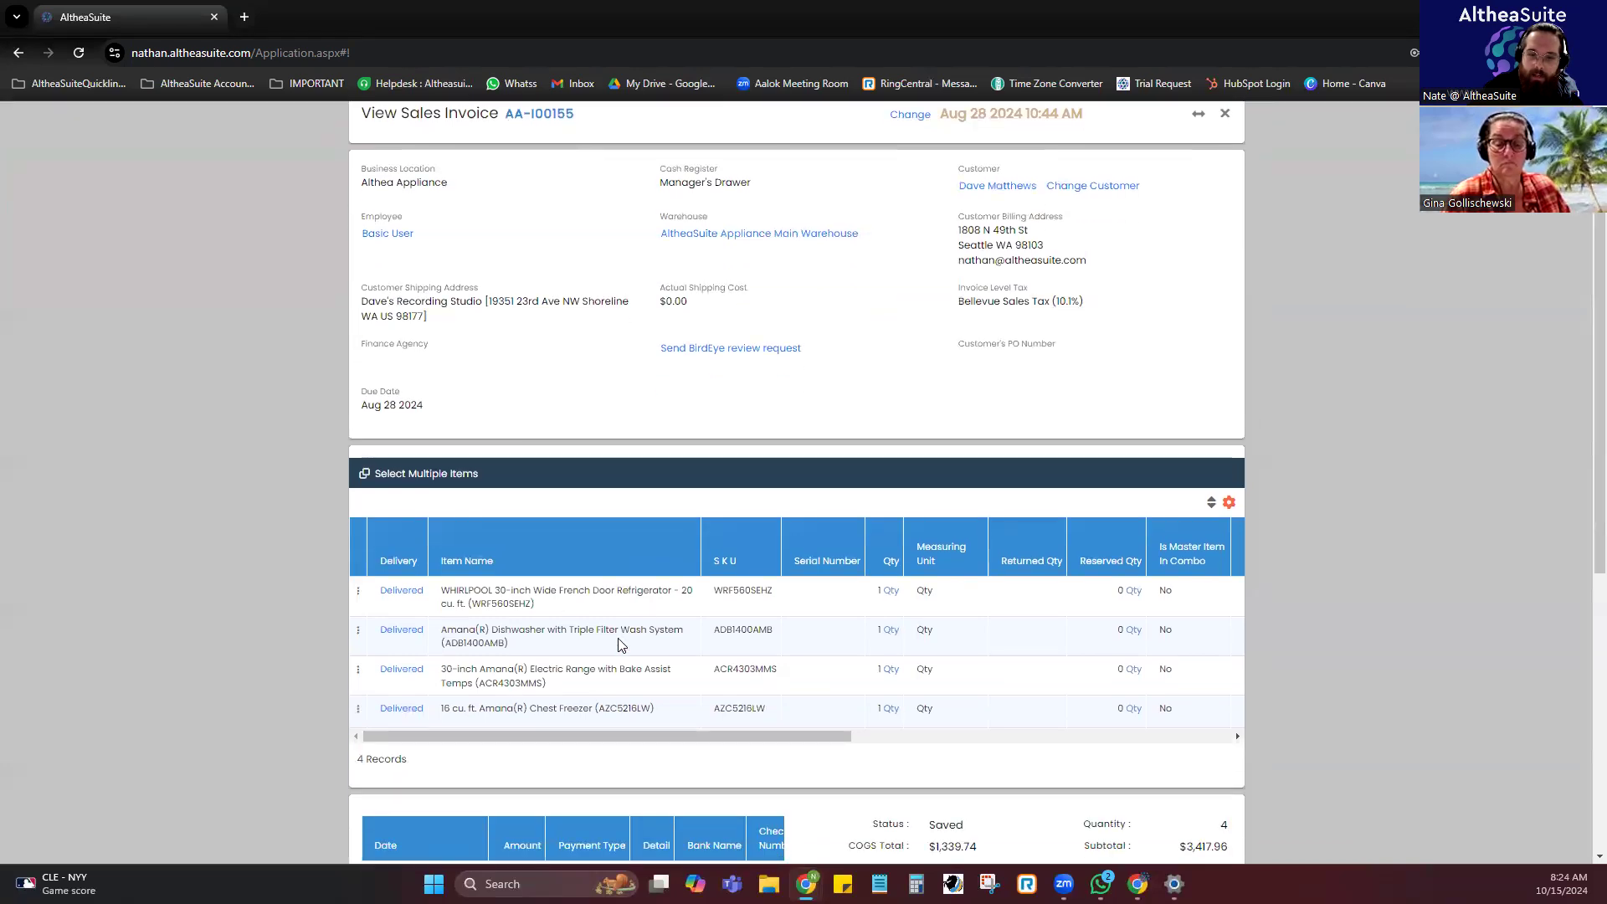
scroll(620, 644, "up", 1)
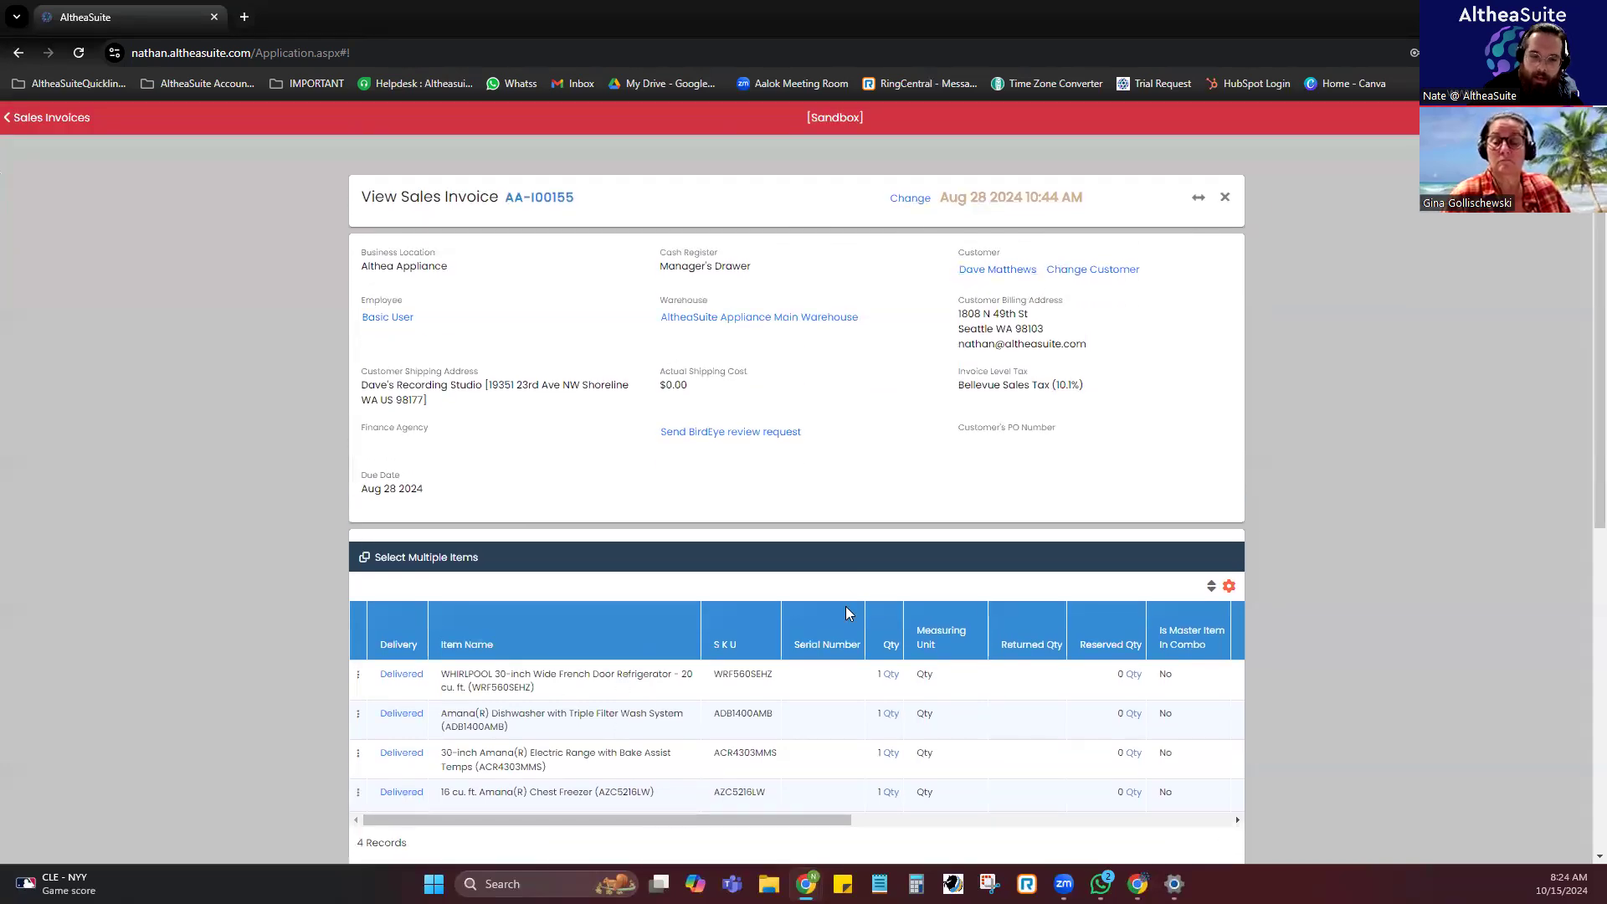
scroll(846, 607, "down", 2)
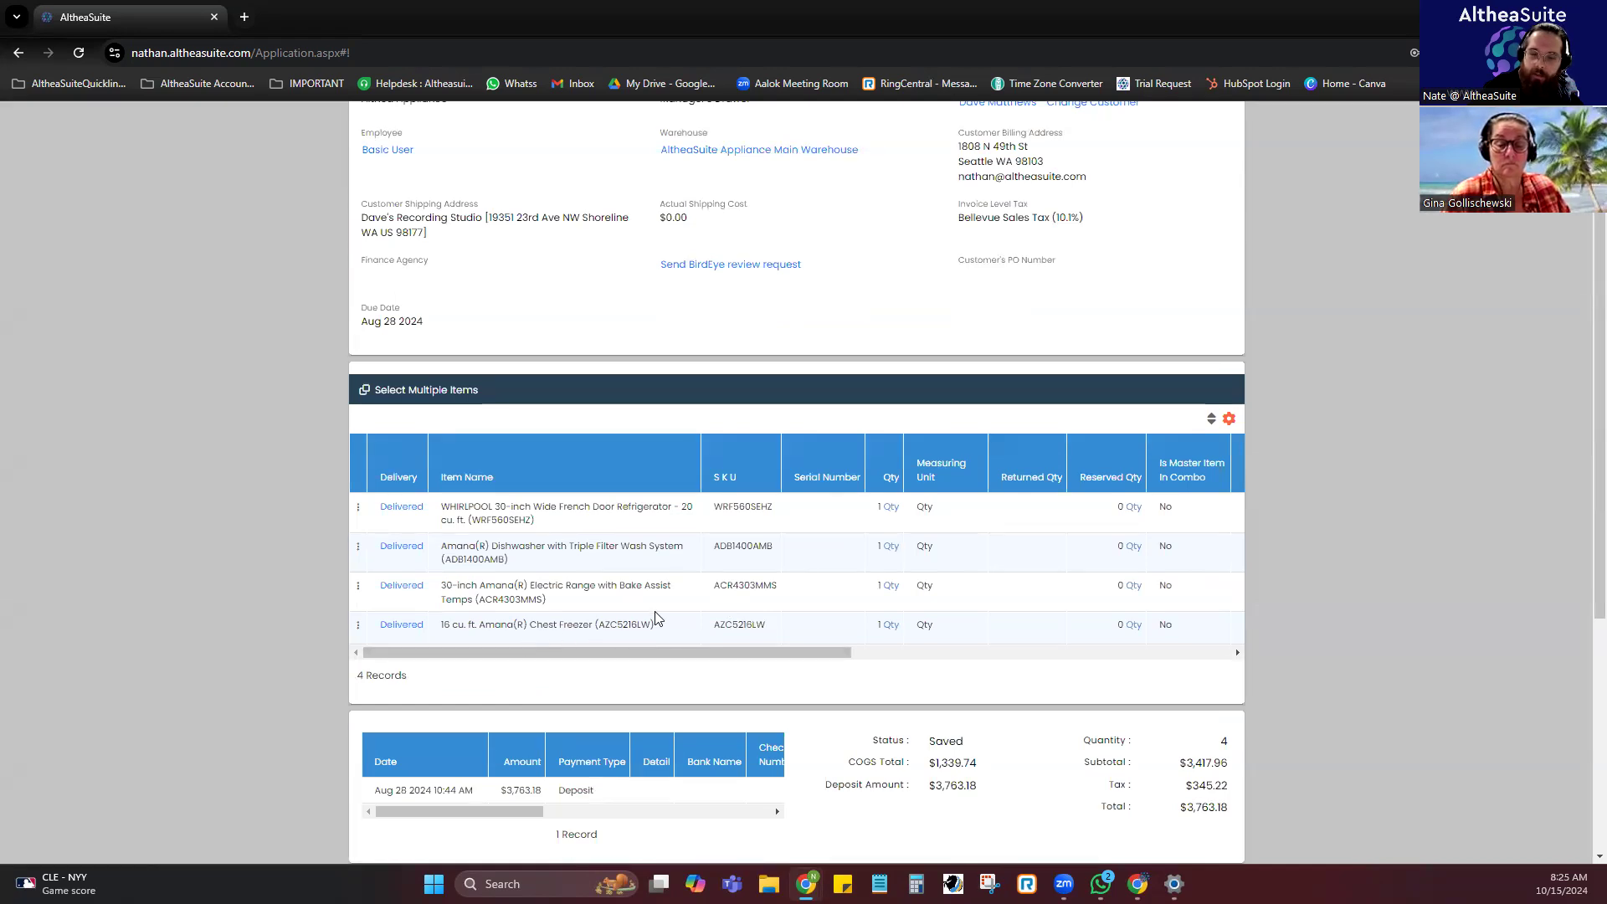
scroll(662, 615, "up", 2)
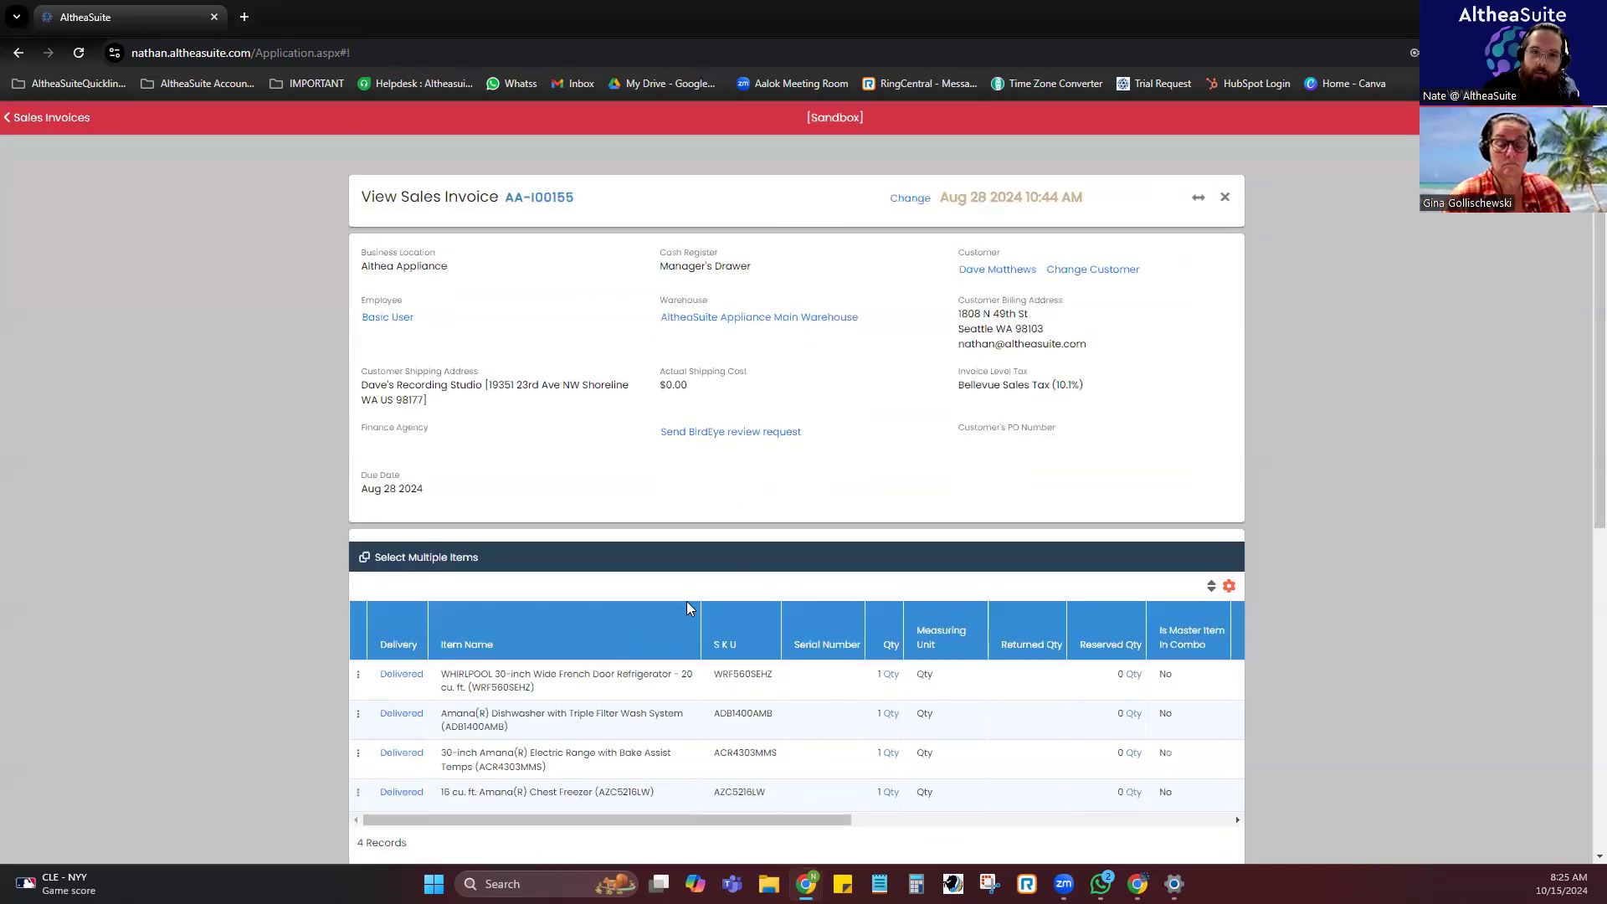
left_click(1223, 199)
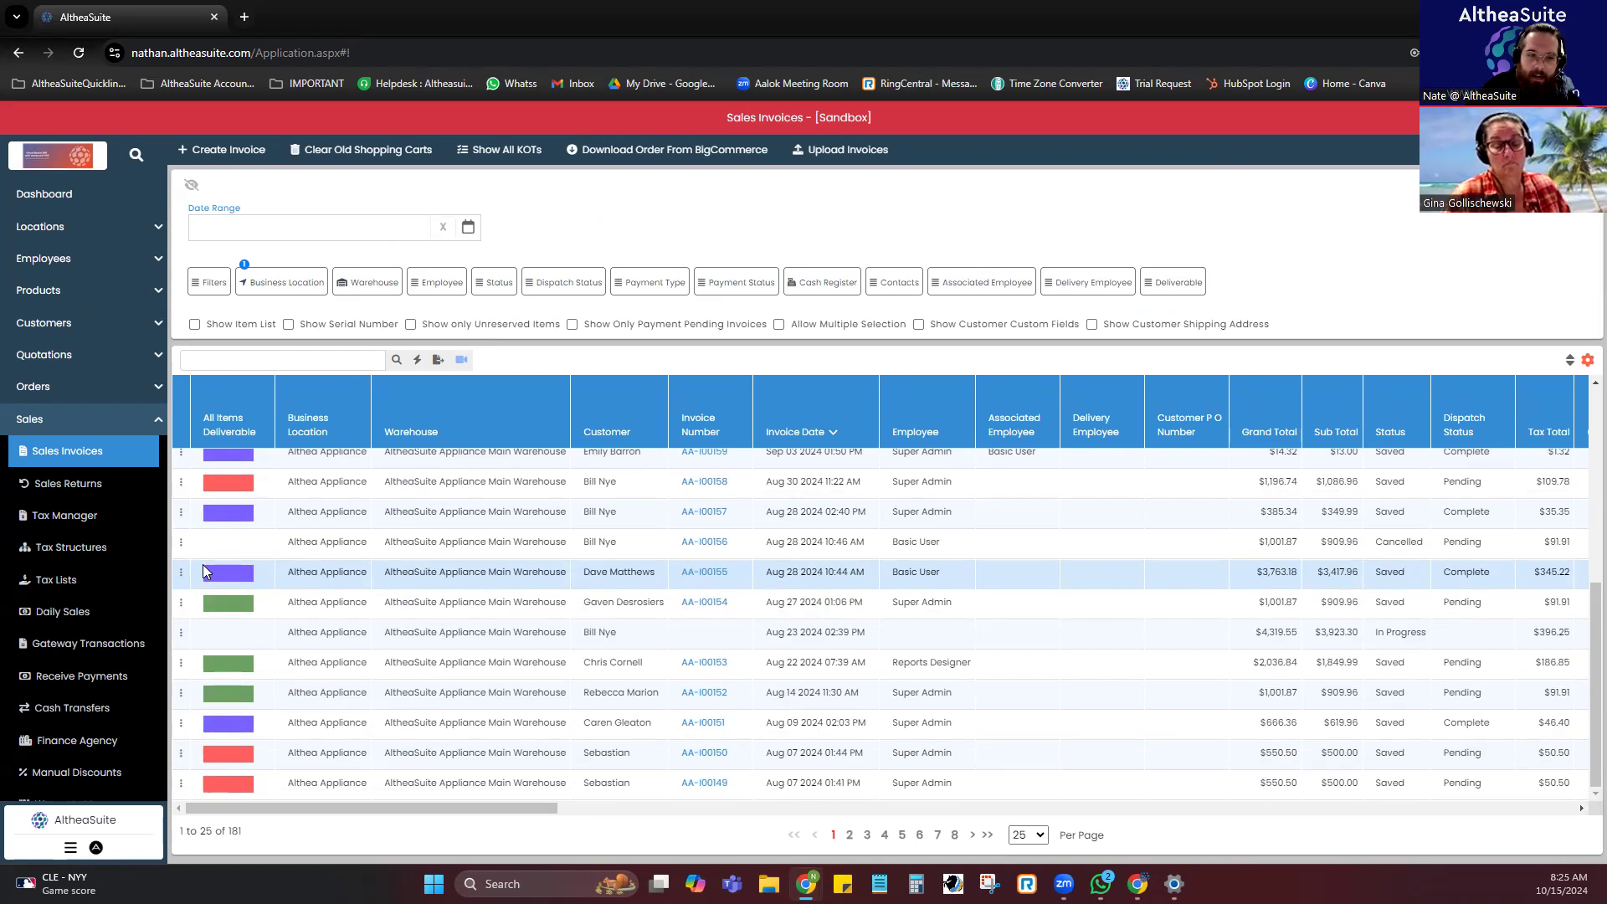
Start a new sales return and link it to the Aug 28 2024 10:44 AM invoice through its invoice number.
left_click(181, 572)
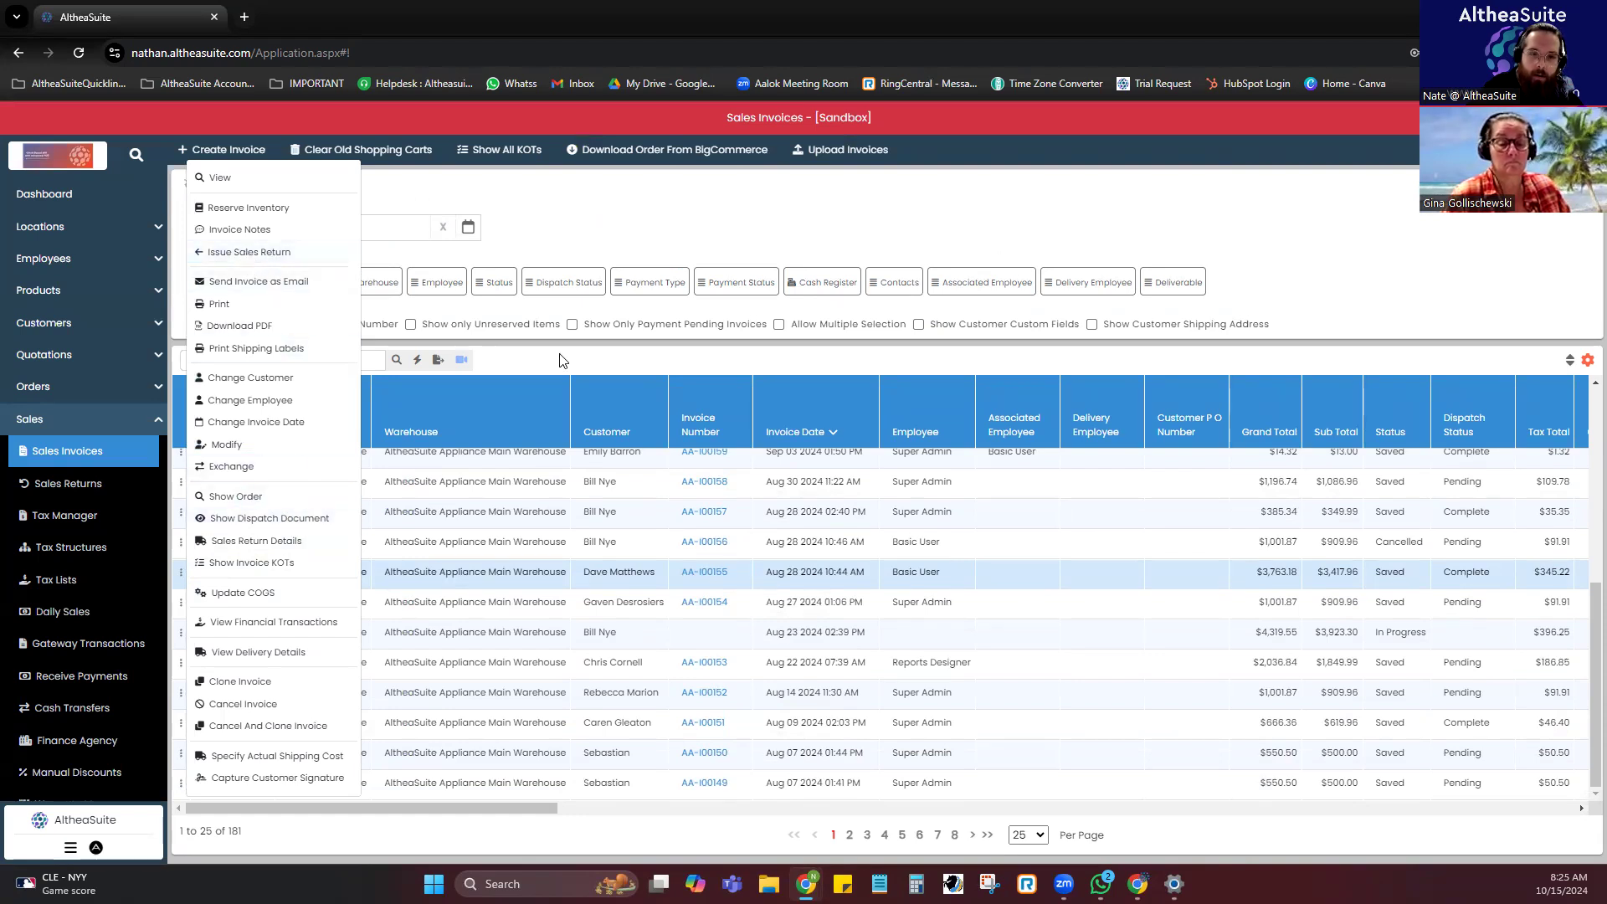
left_click(84, 490)
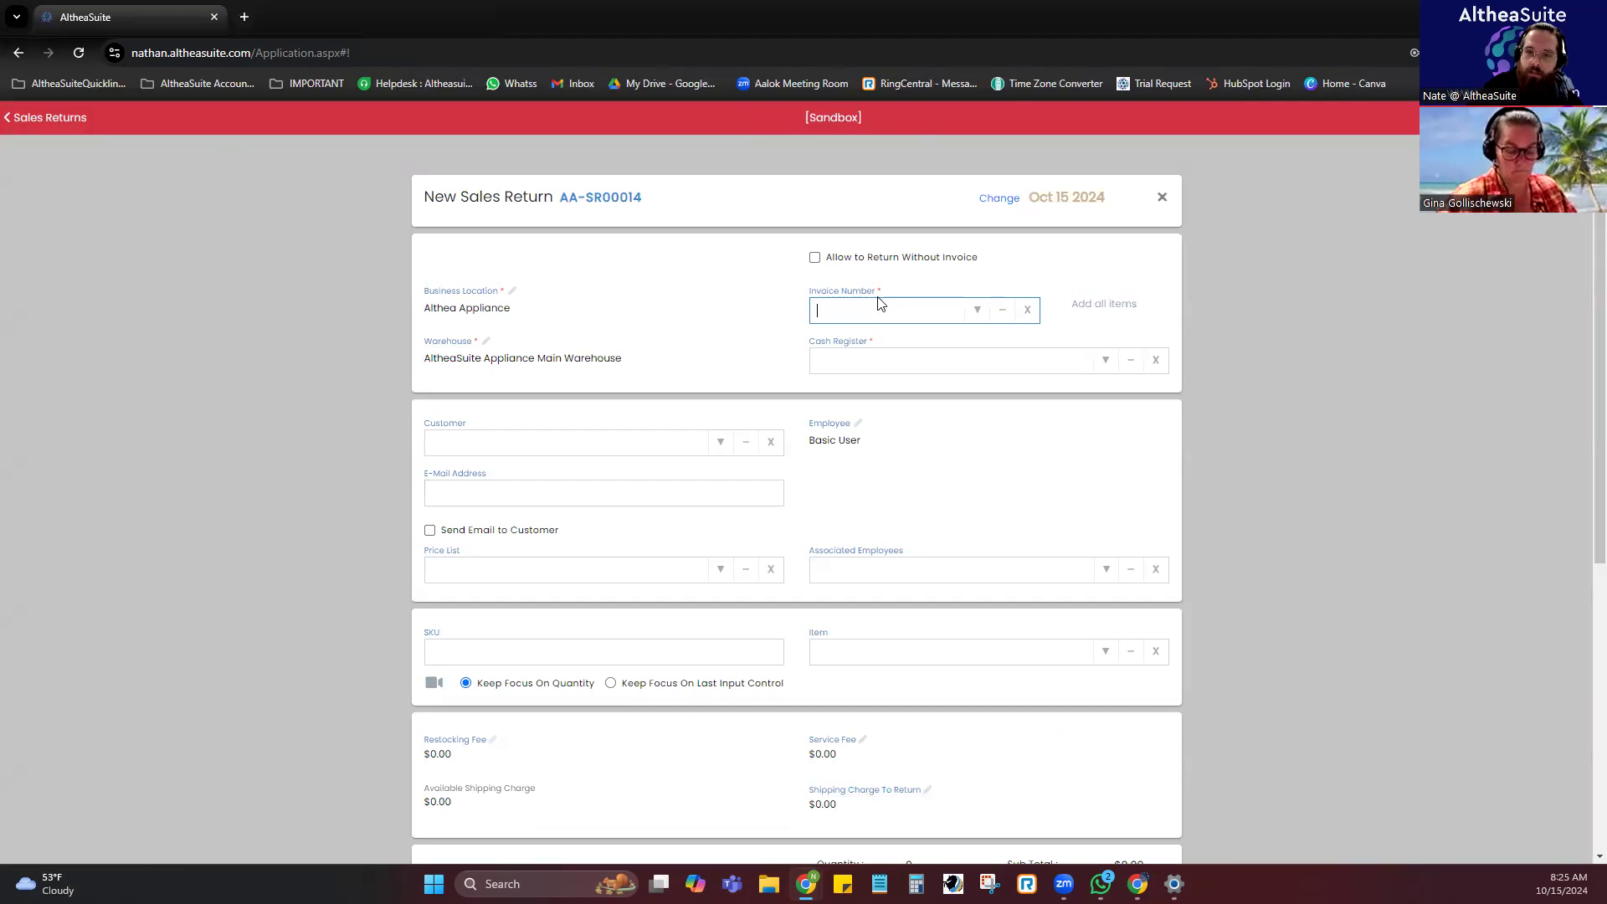
type("155")
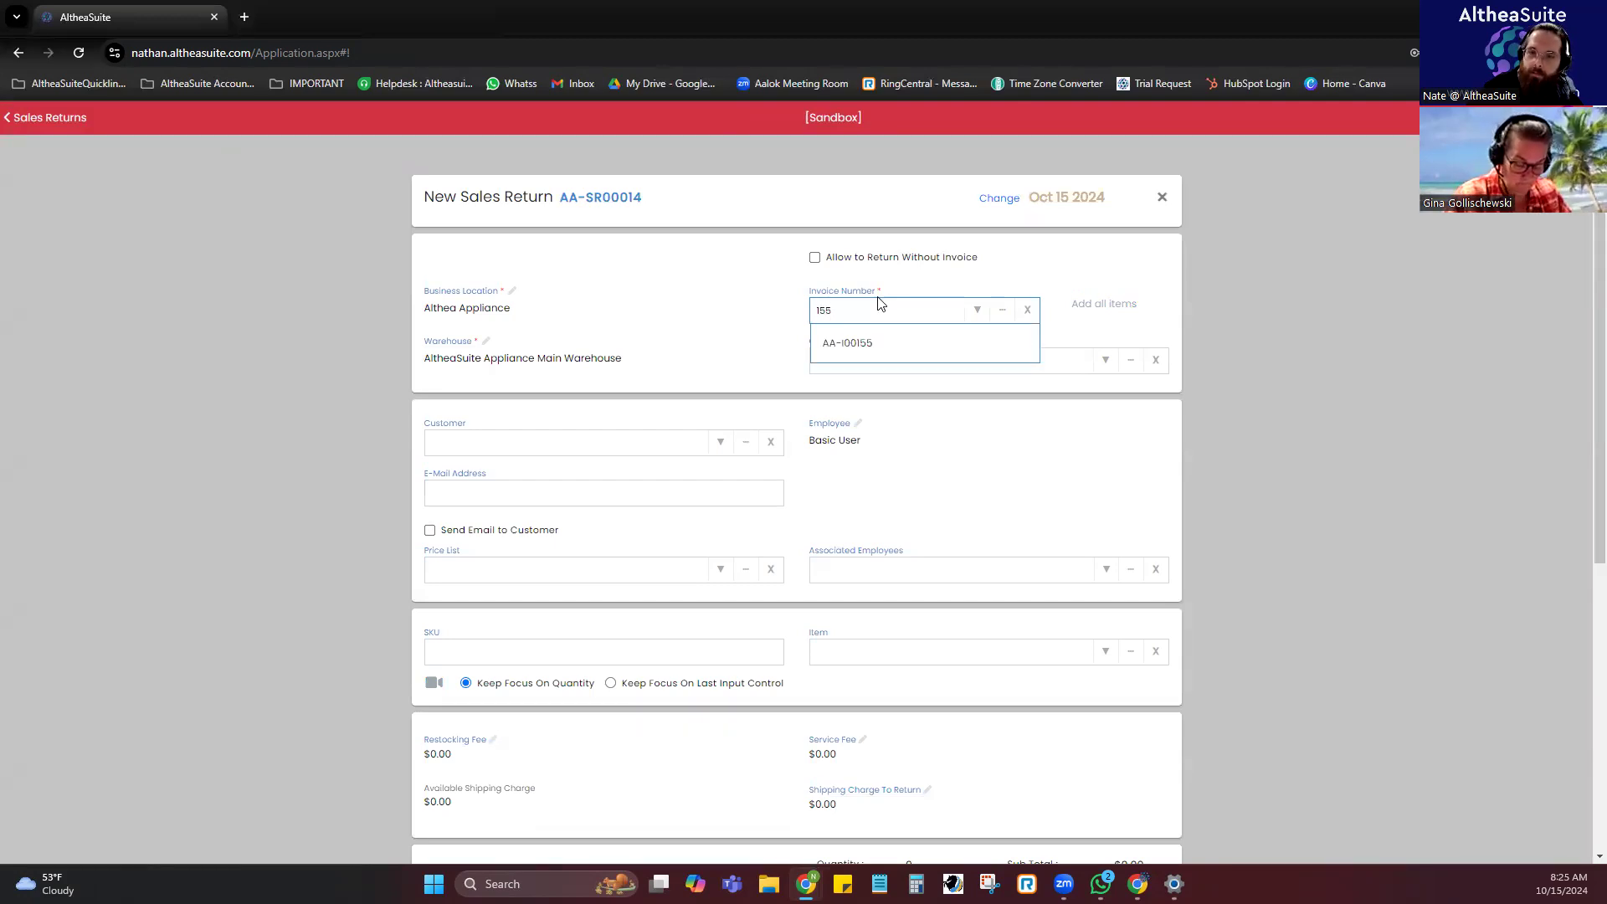
left_click(868, 348)
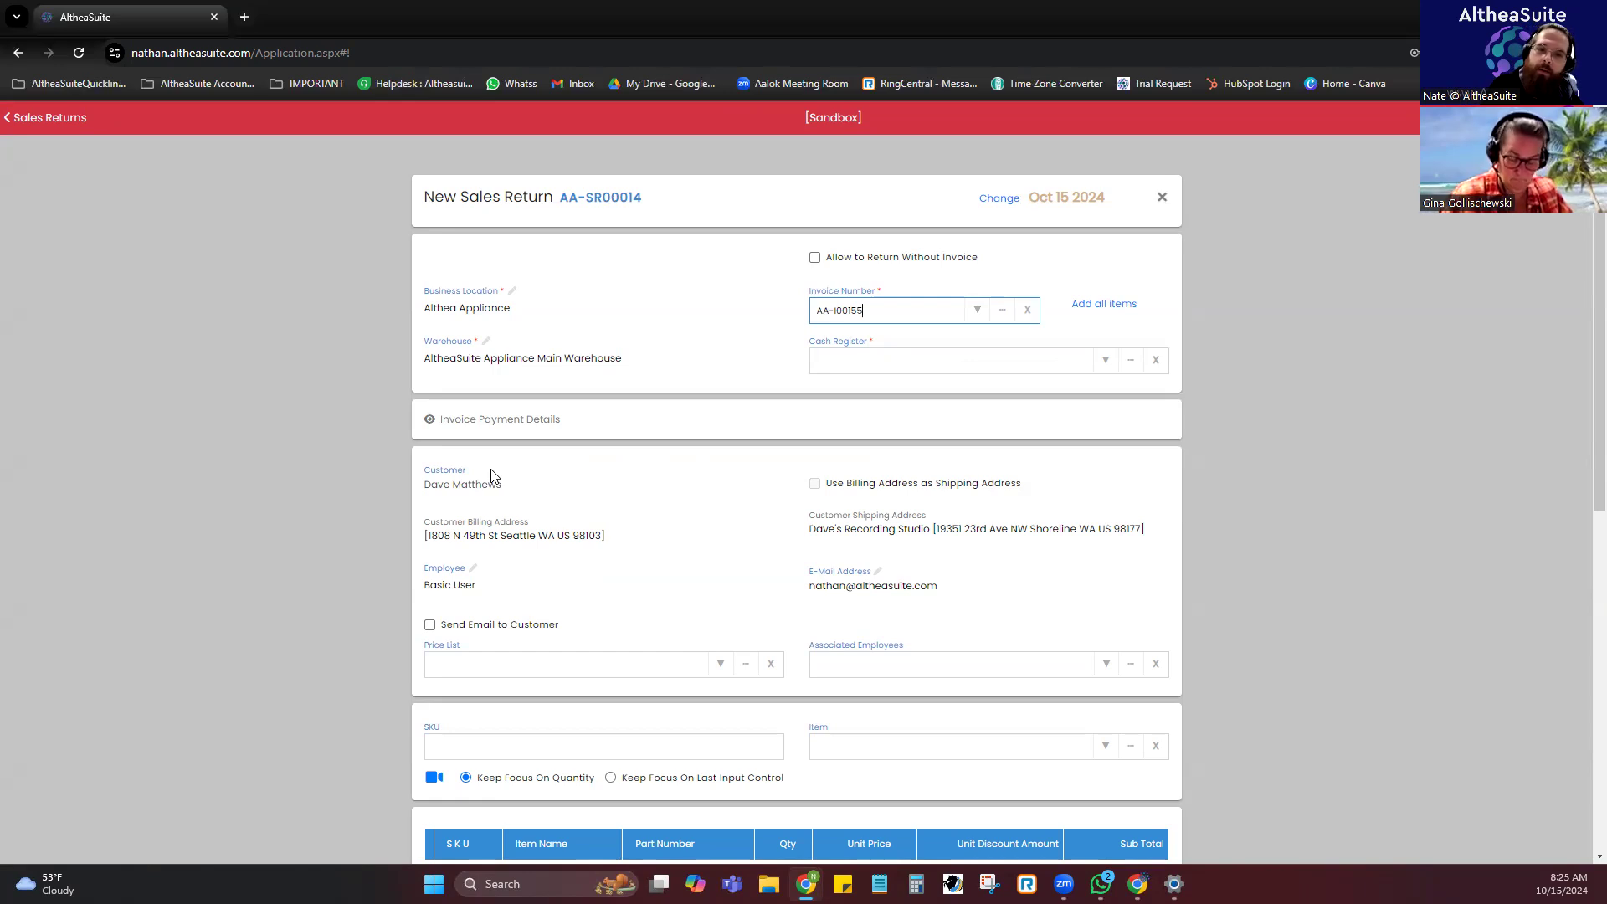
Clear the invoice link, choose the customer by name, and link the return to the same invoice from that customer's invoice list.
left_click(1026, 310)
left_click(560, 445)
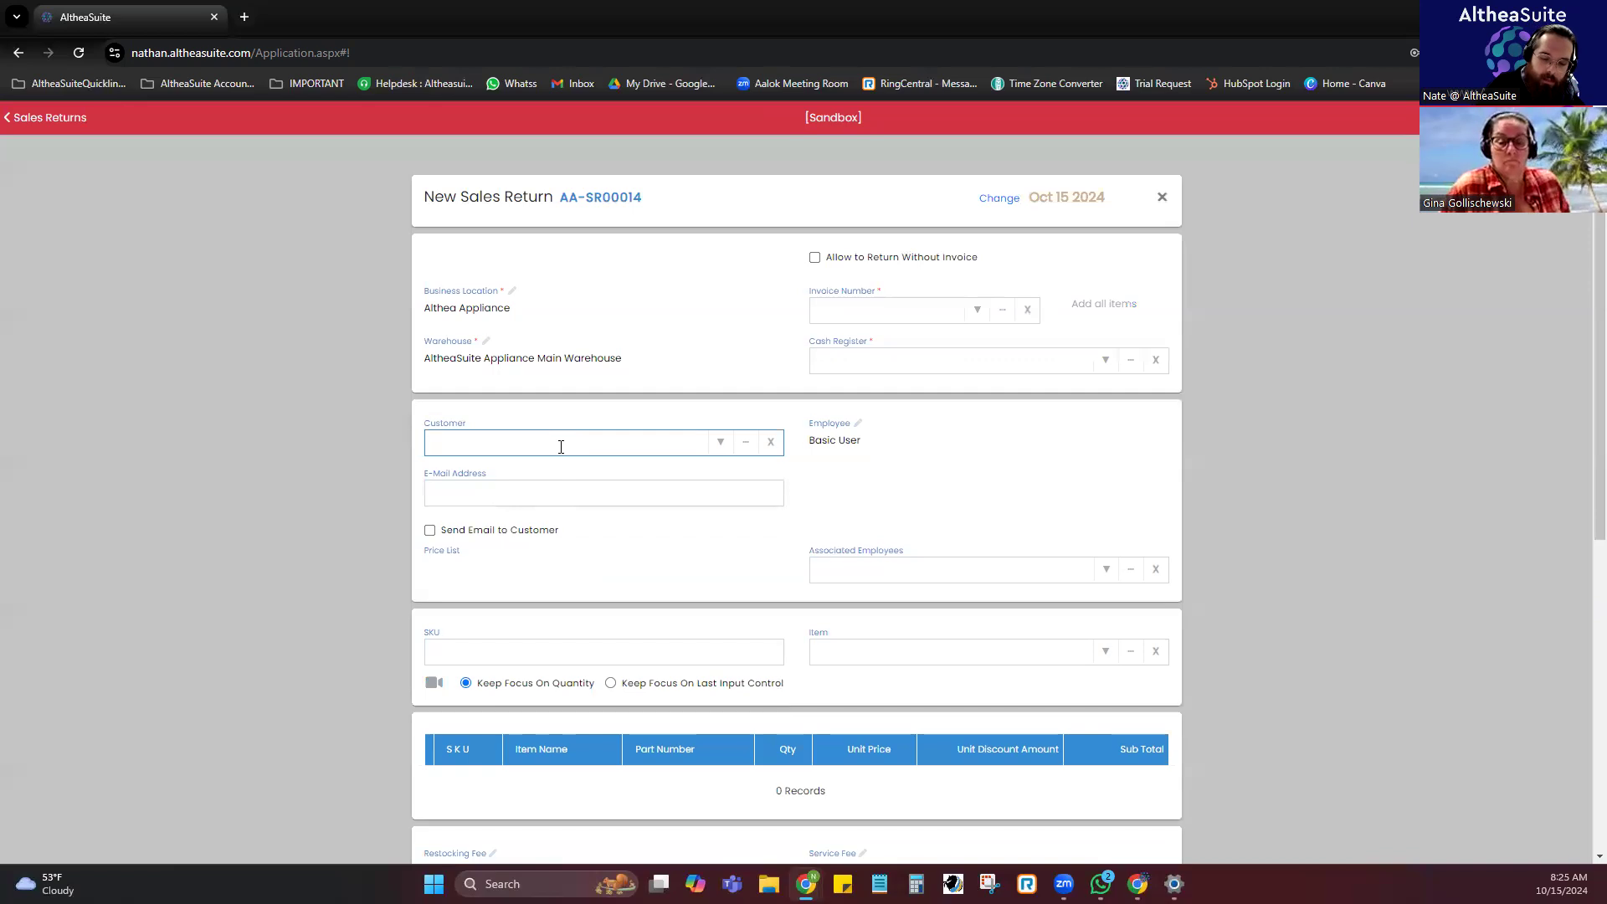
type("dave")
left_click(552, 475)
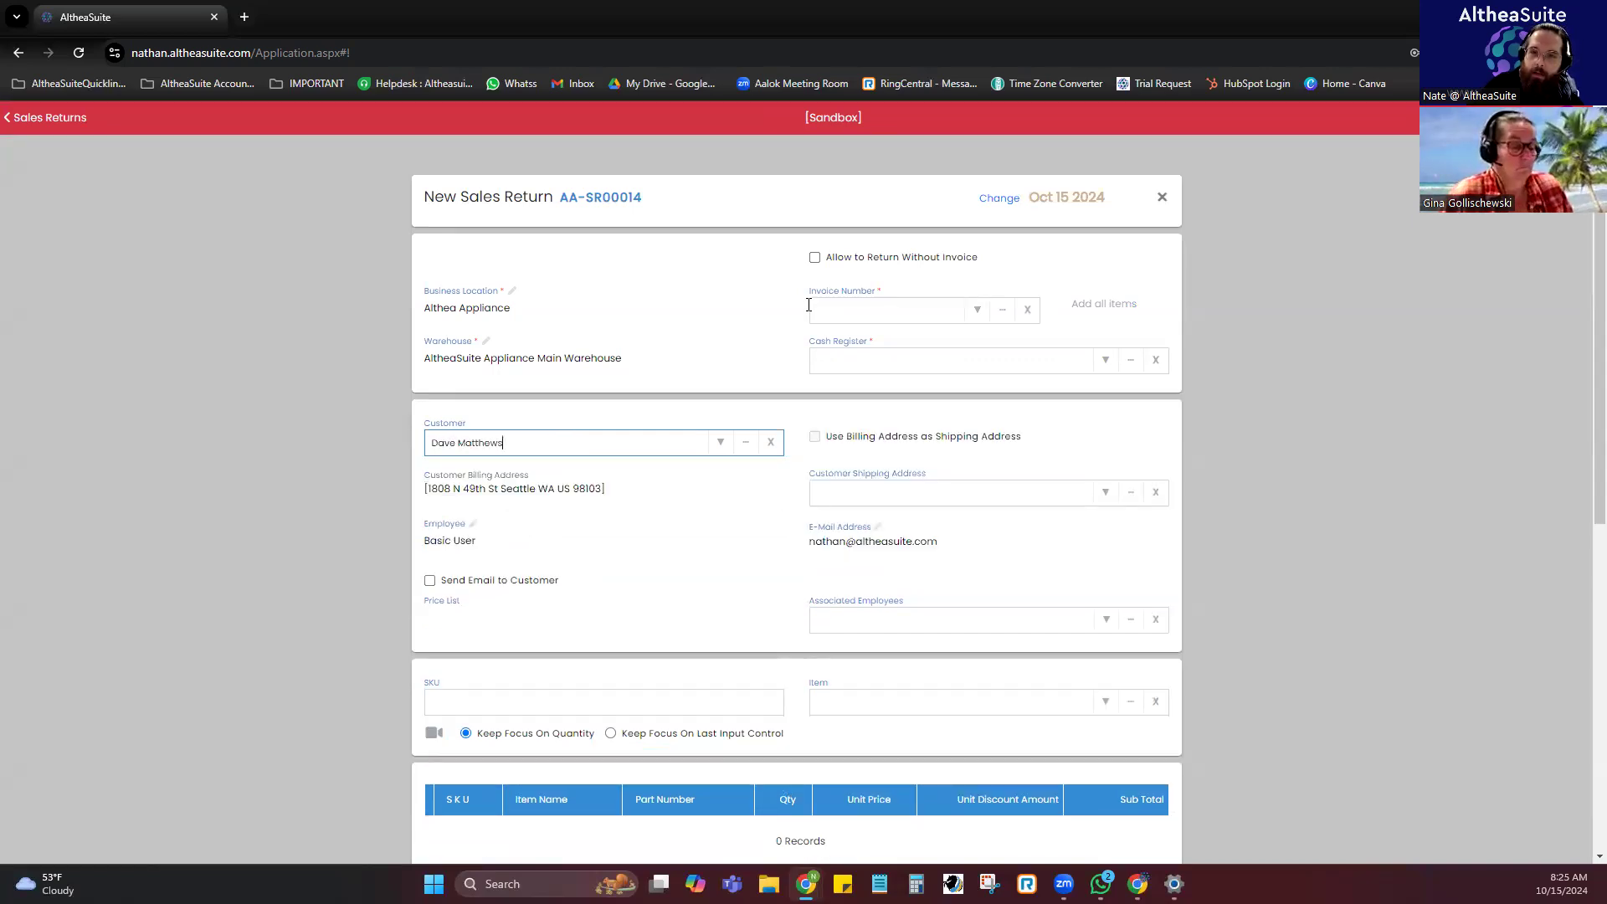
left_click(977, 310)
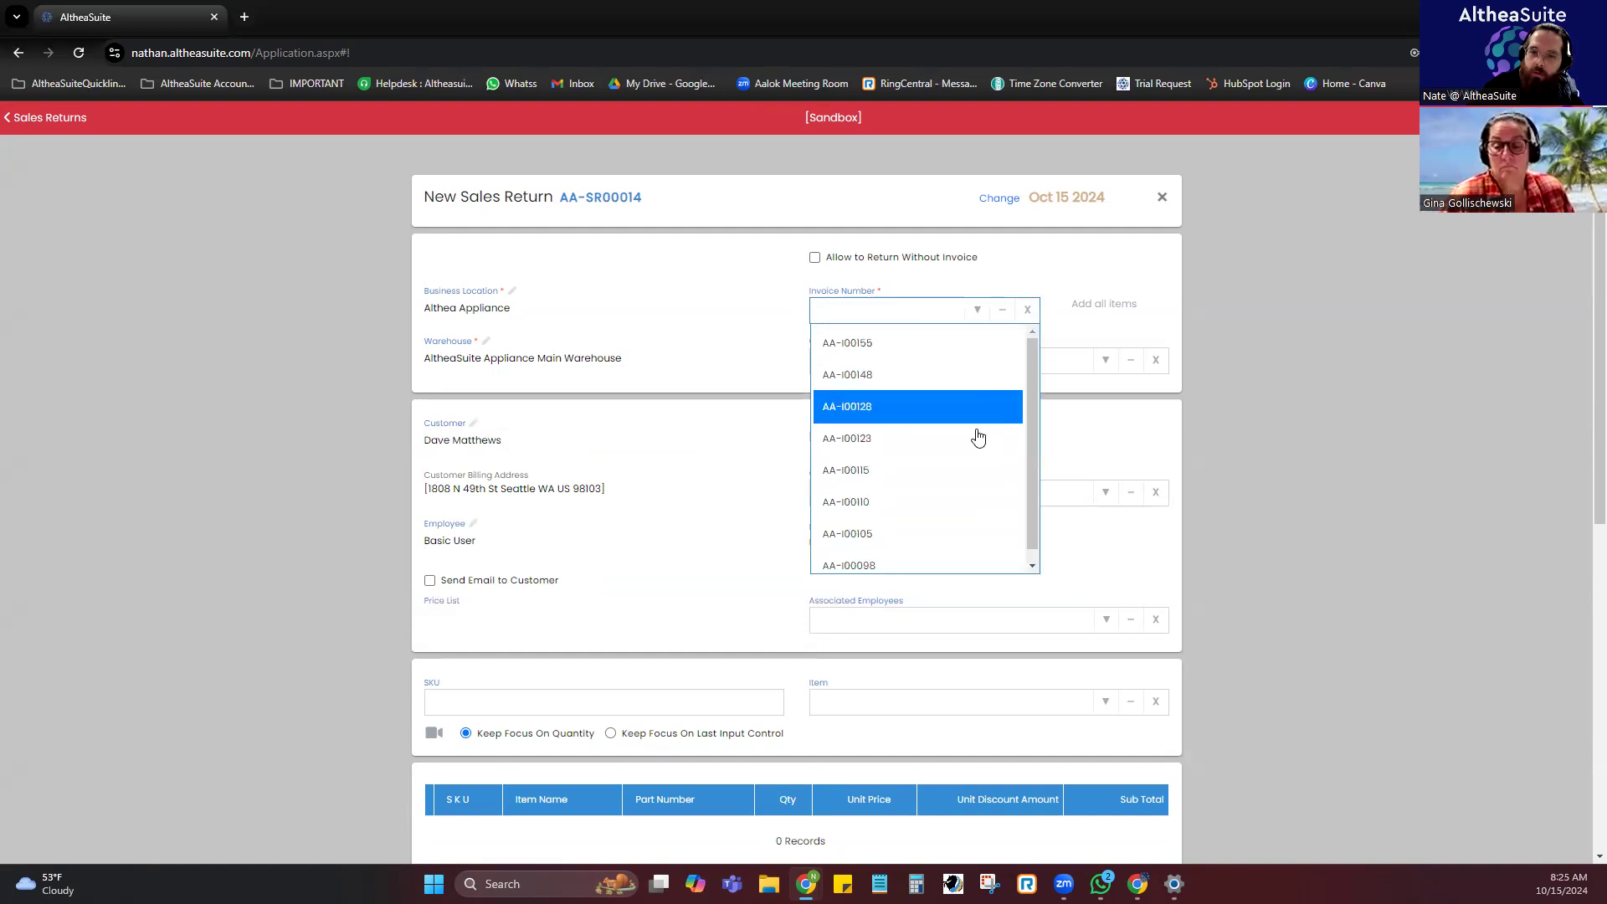
left_click(900, 350)
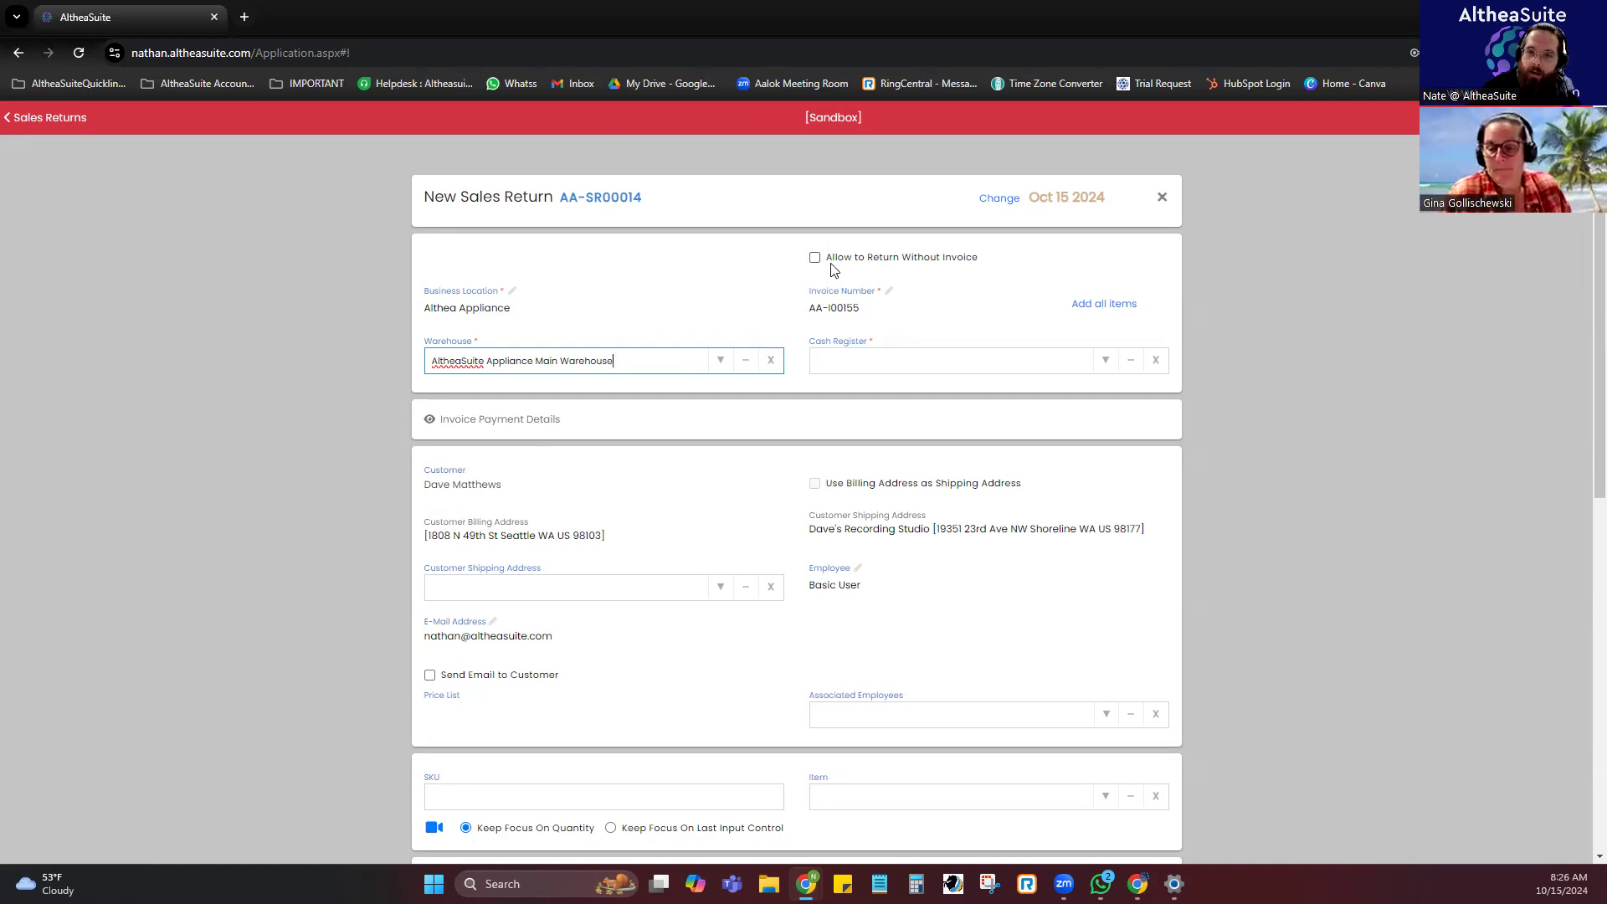
Add the 16 cu. ft. Amana(R) Chest Freezer (AZC5216LW) from the linked invoice as the item being returned.
scroll(721, 449, "down", 2)
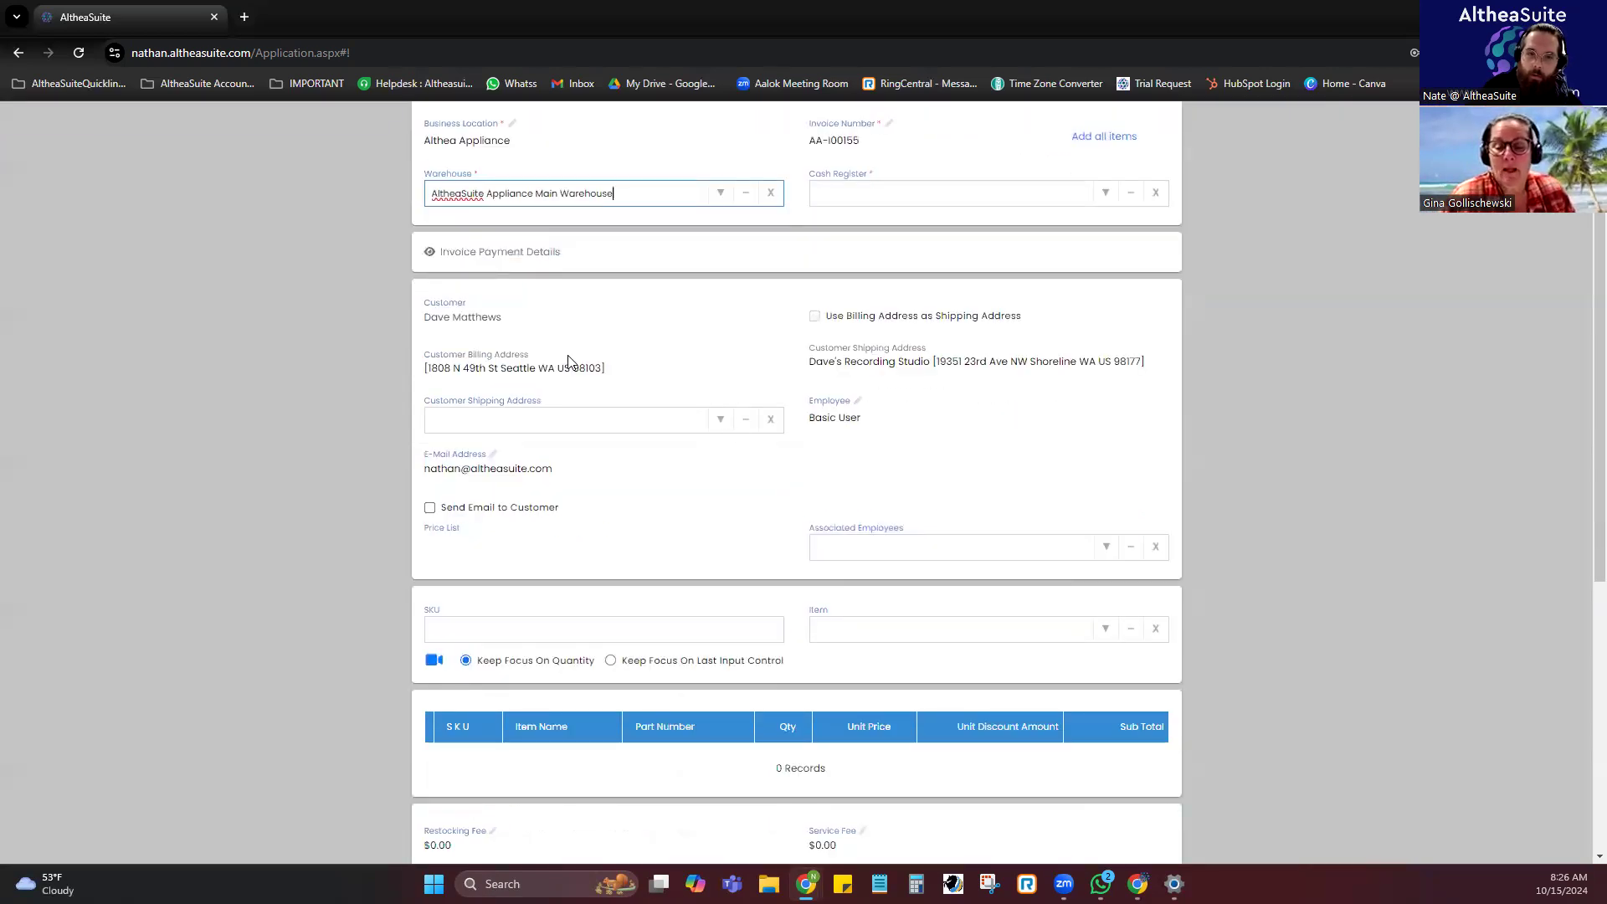
scroll(912, 385, "down", 2)
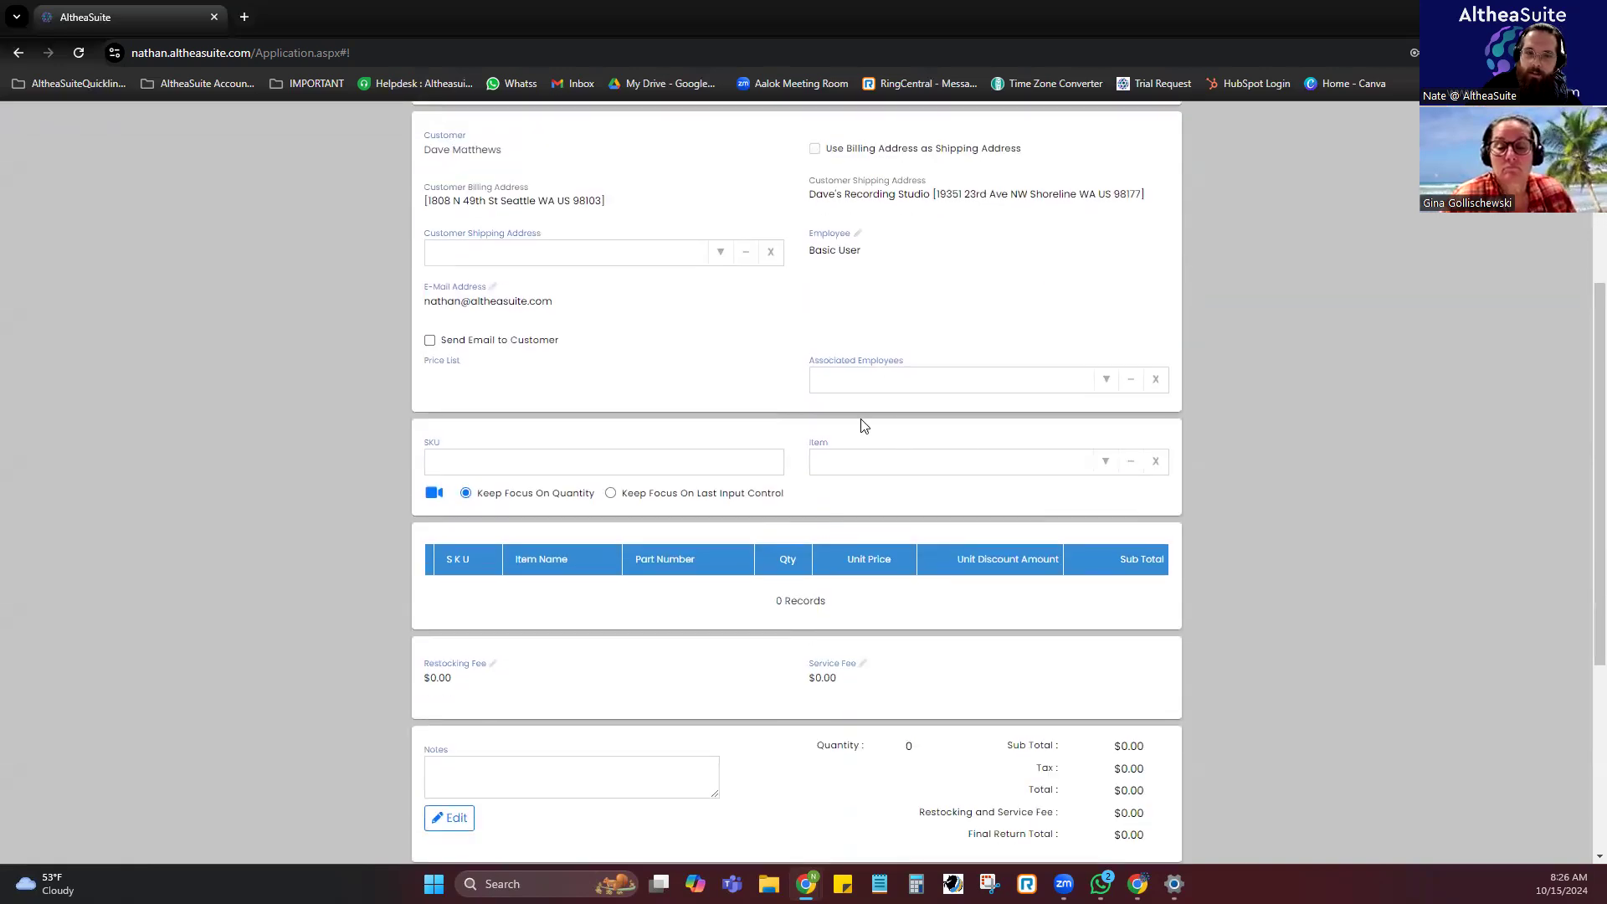
left_click(1097, 466)
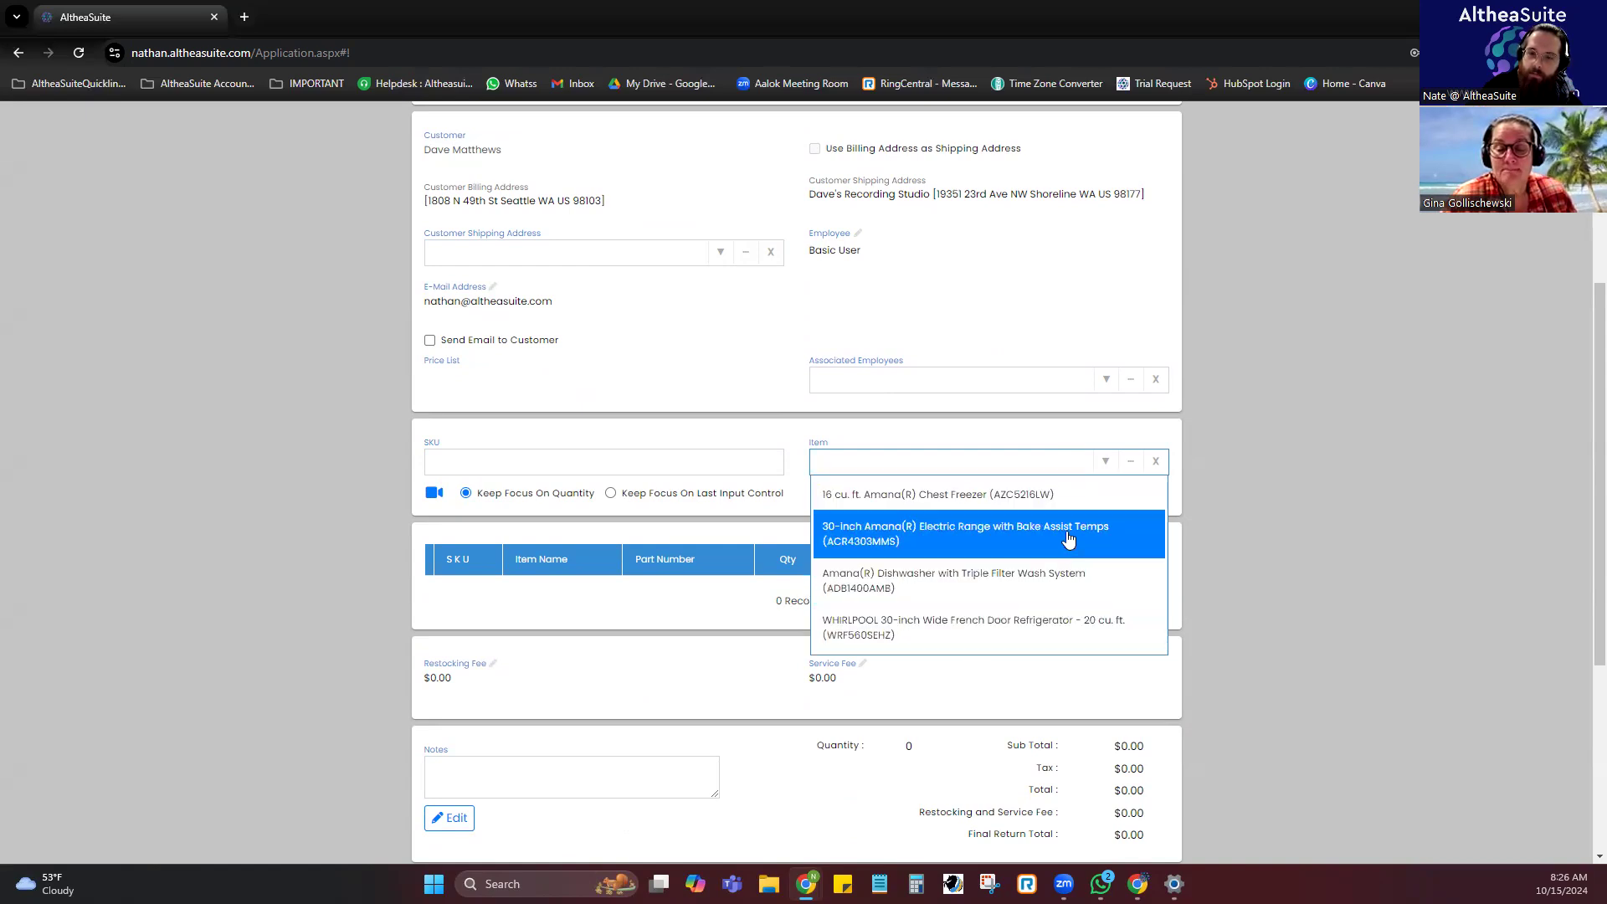
left_click(915, 494)
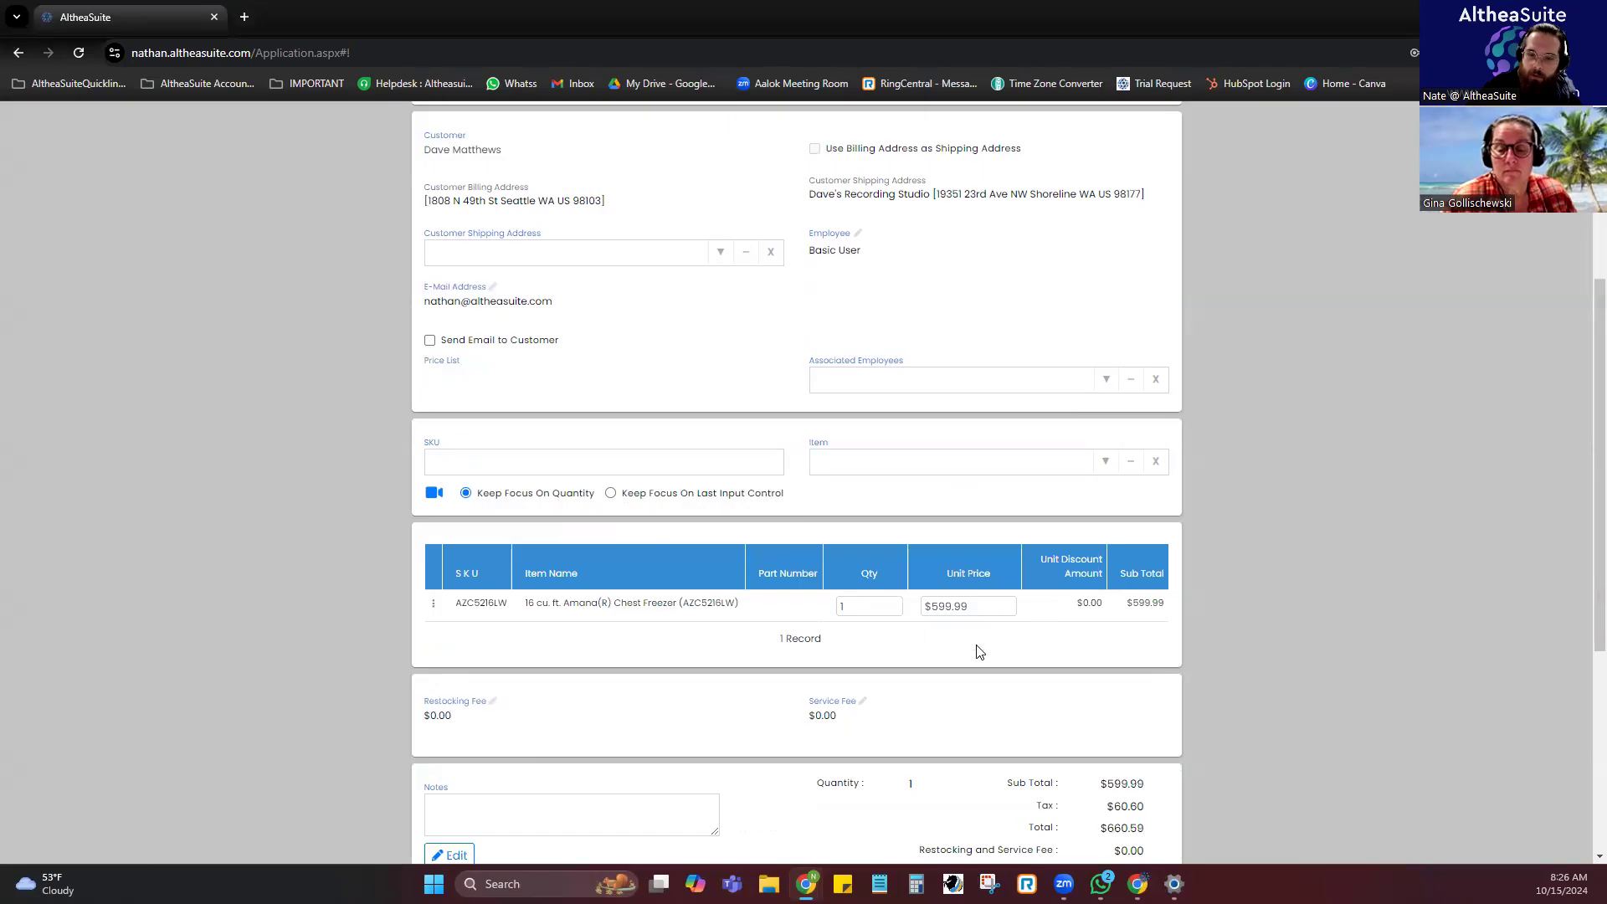
Set the return's restocking fee to $100.00 and its service fee to $25.00.
scroll(979, 644, "down", 2)
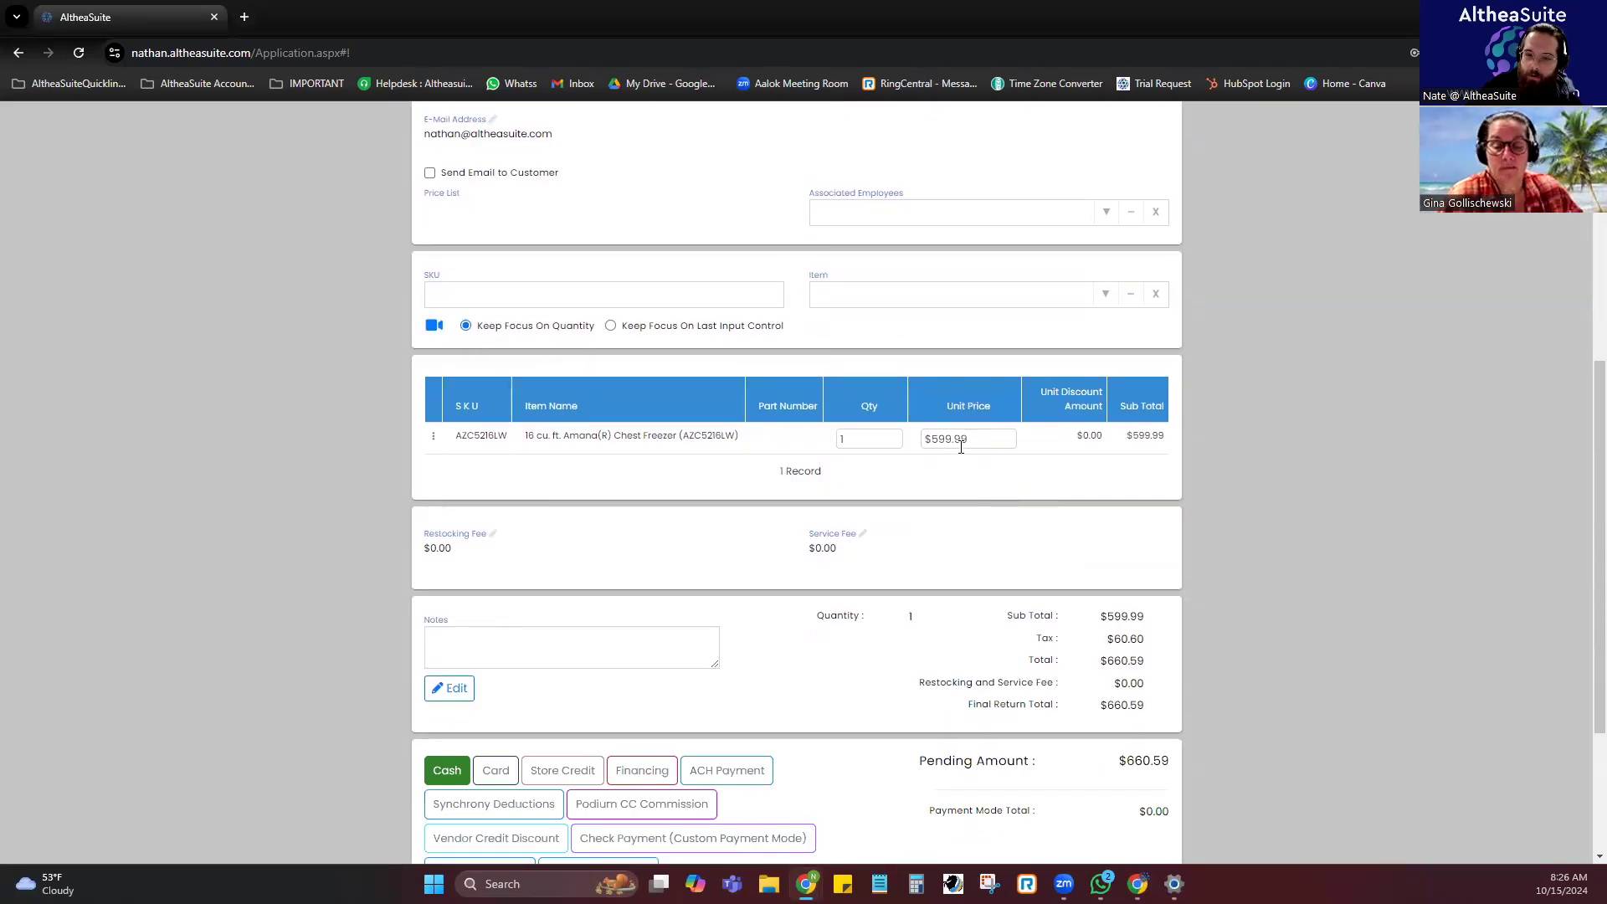
scroll(961, 447, "down", 2)
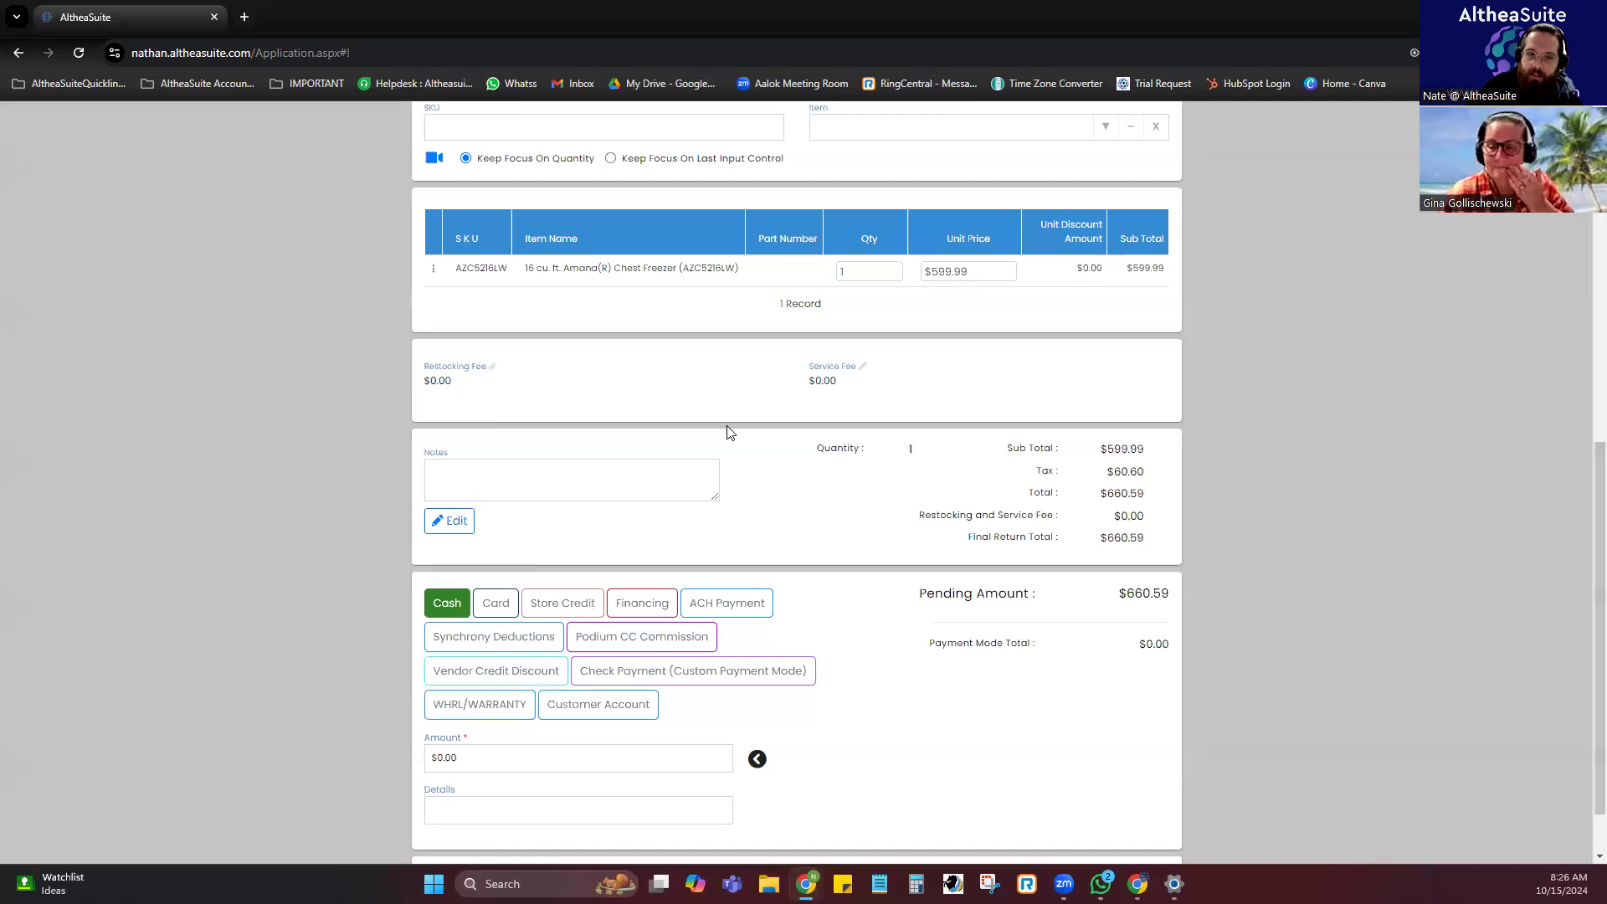
scroll(624, 462, "up", 1)
left_click(507, 468)
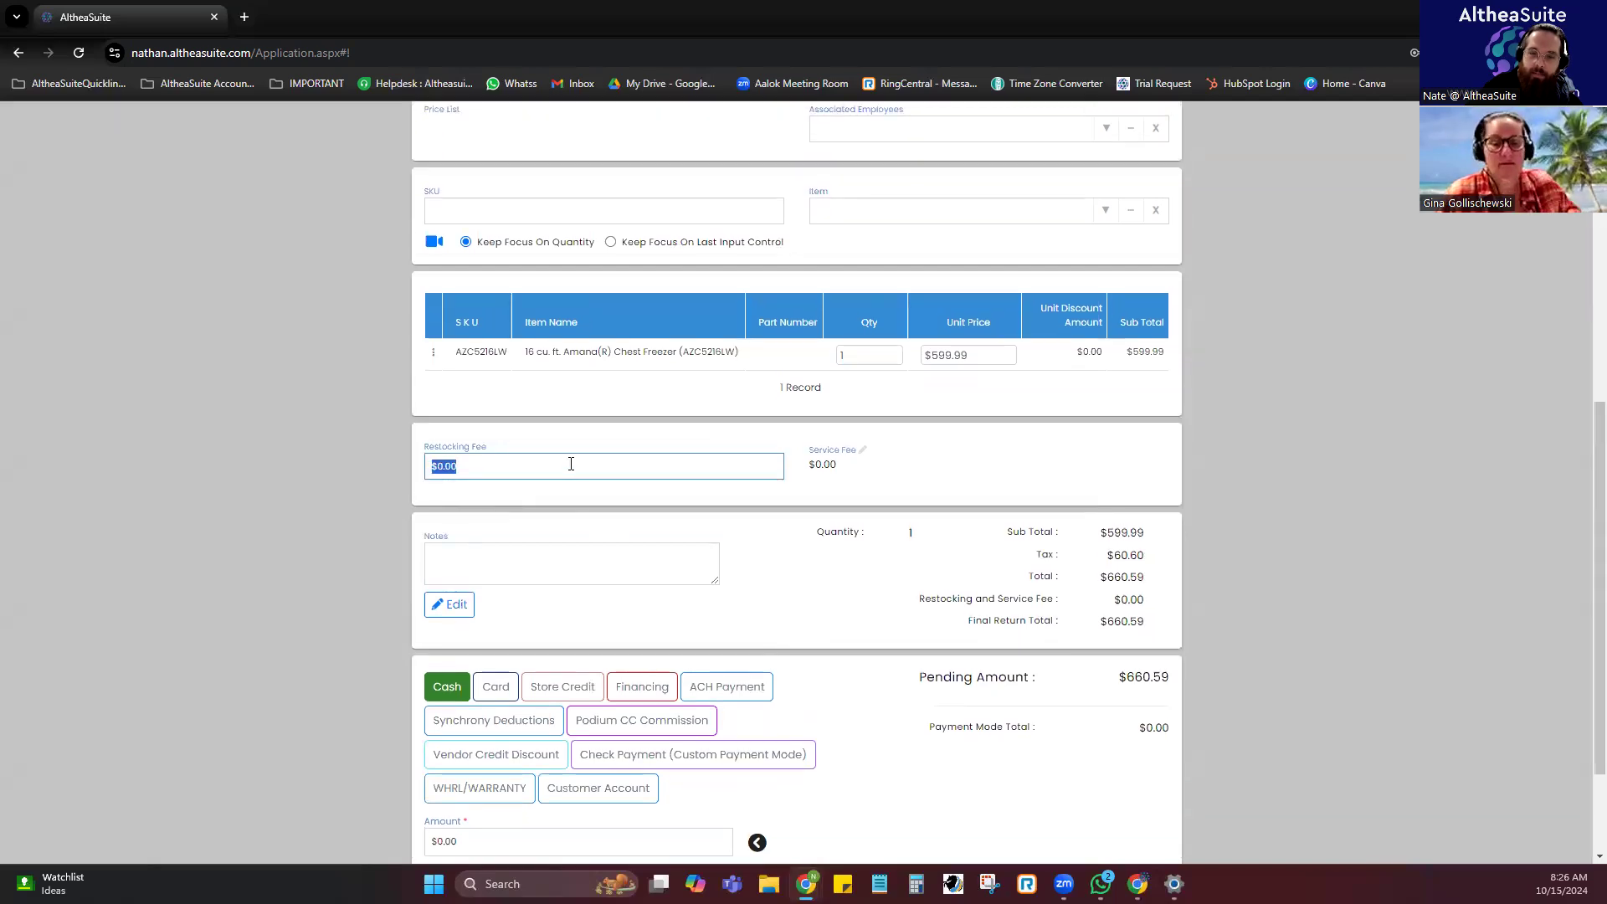
key("Tab")
left_click(656, 470)
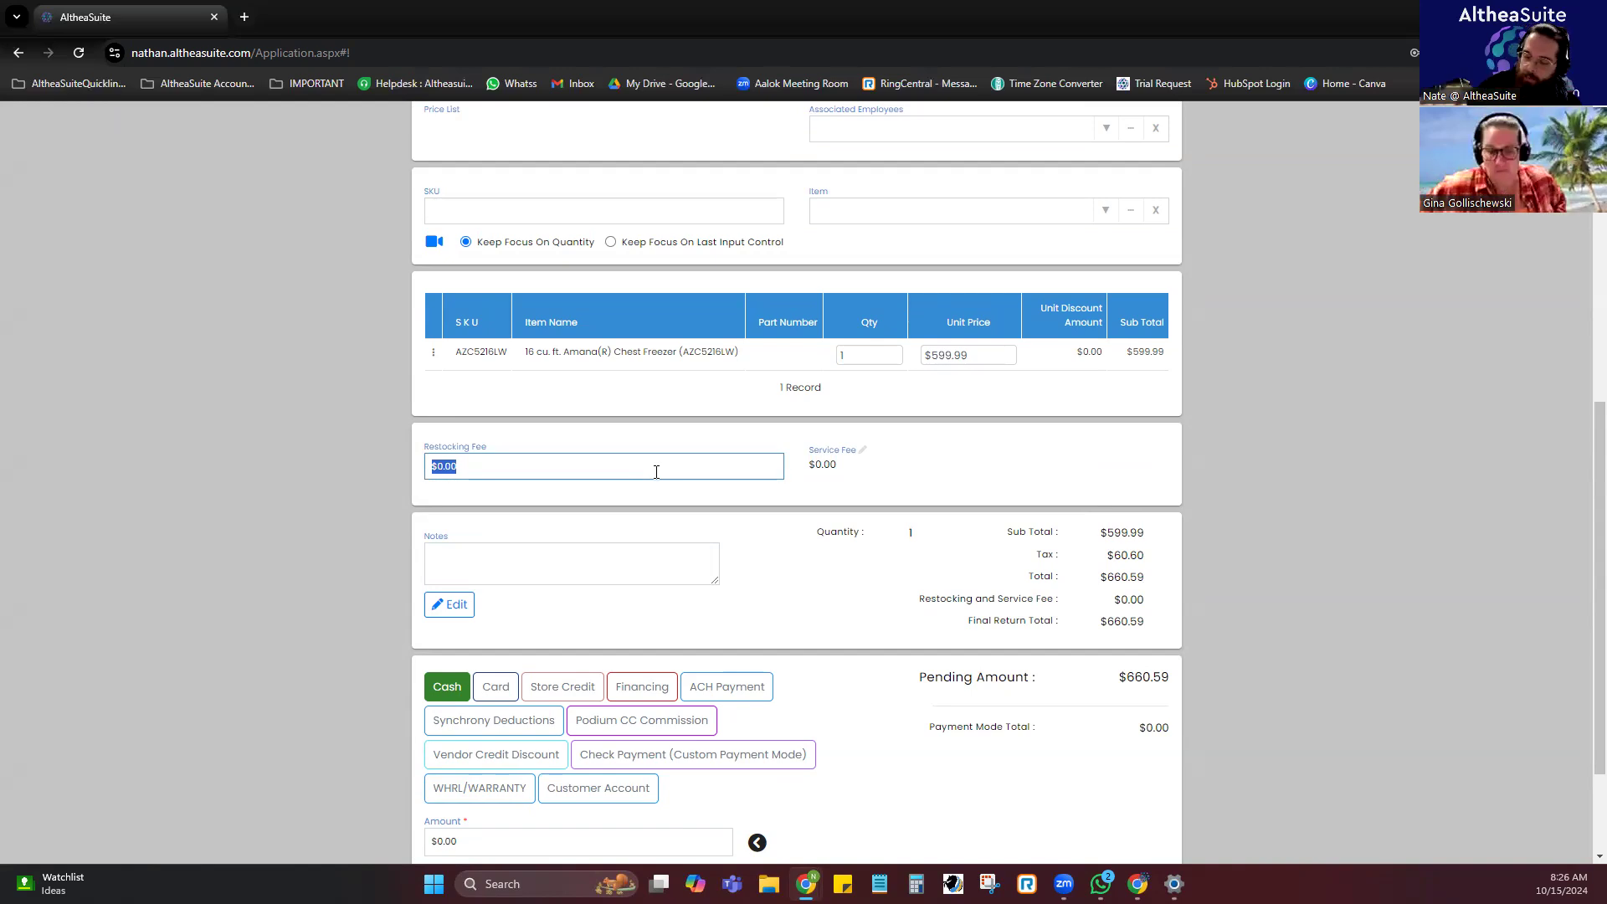
type("100")
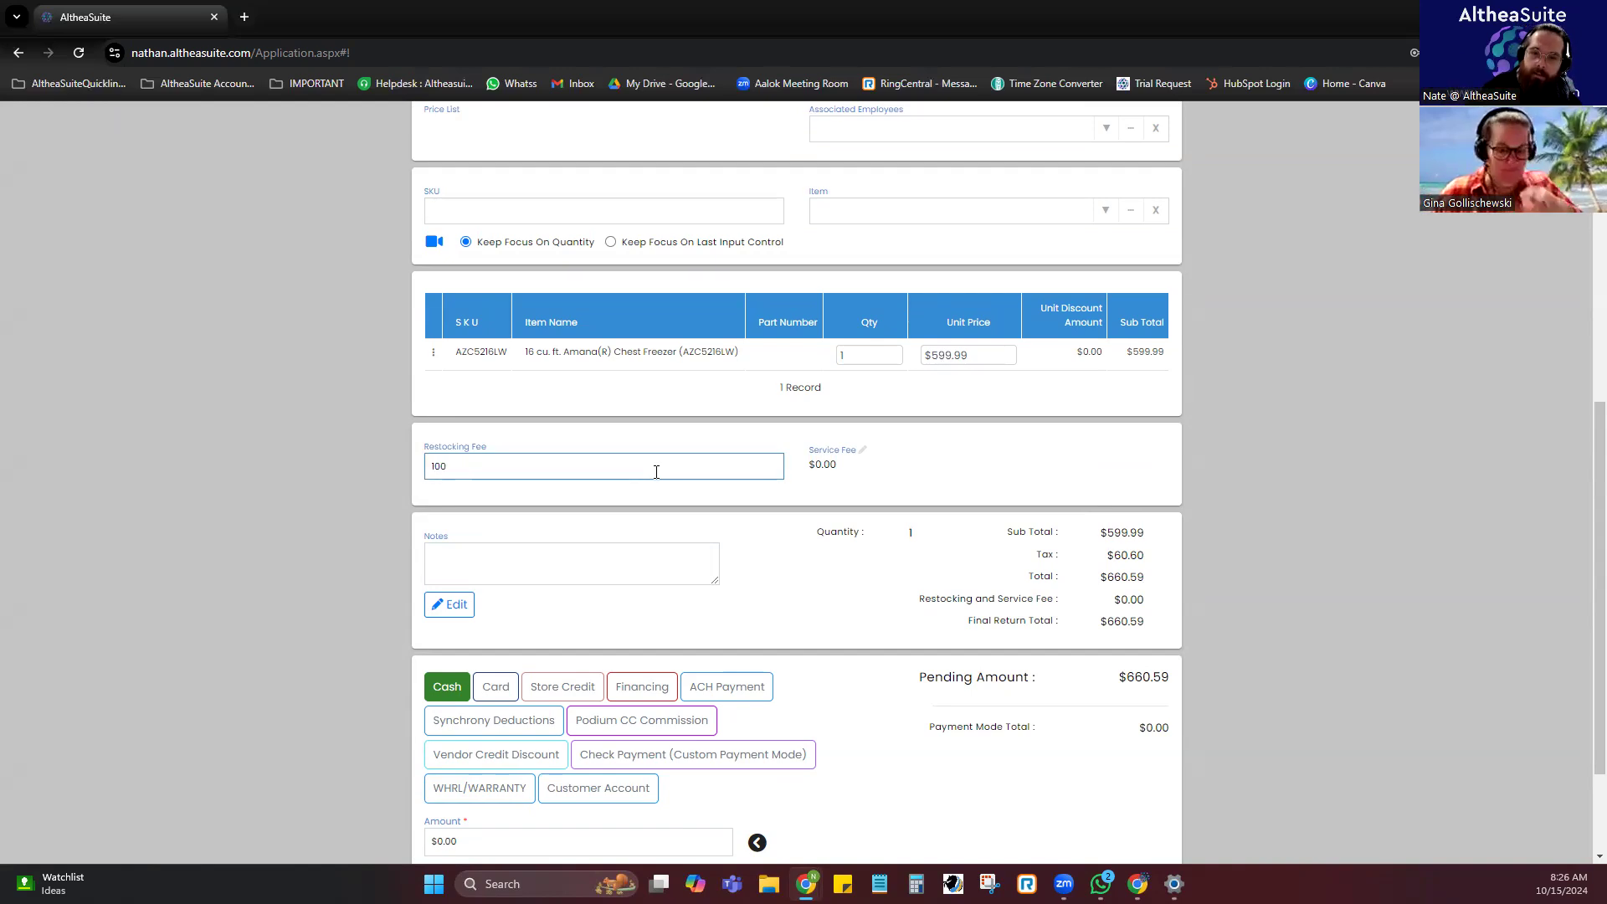
key("Return")
left_click(864, 470)
type("25")
key("Return")
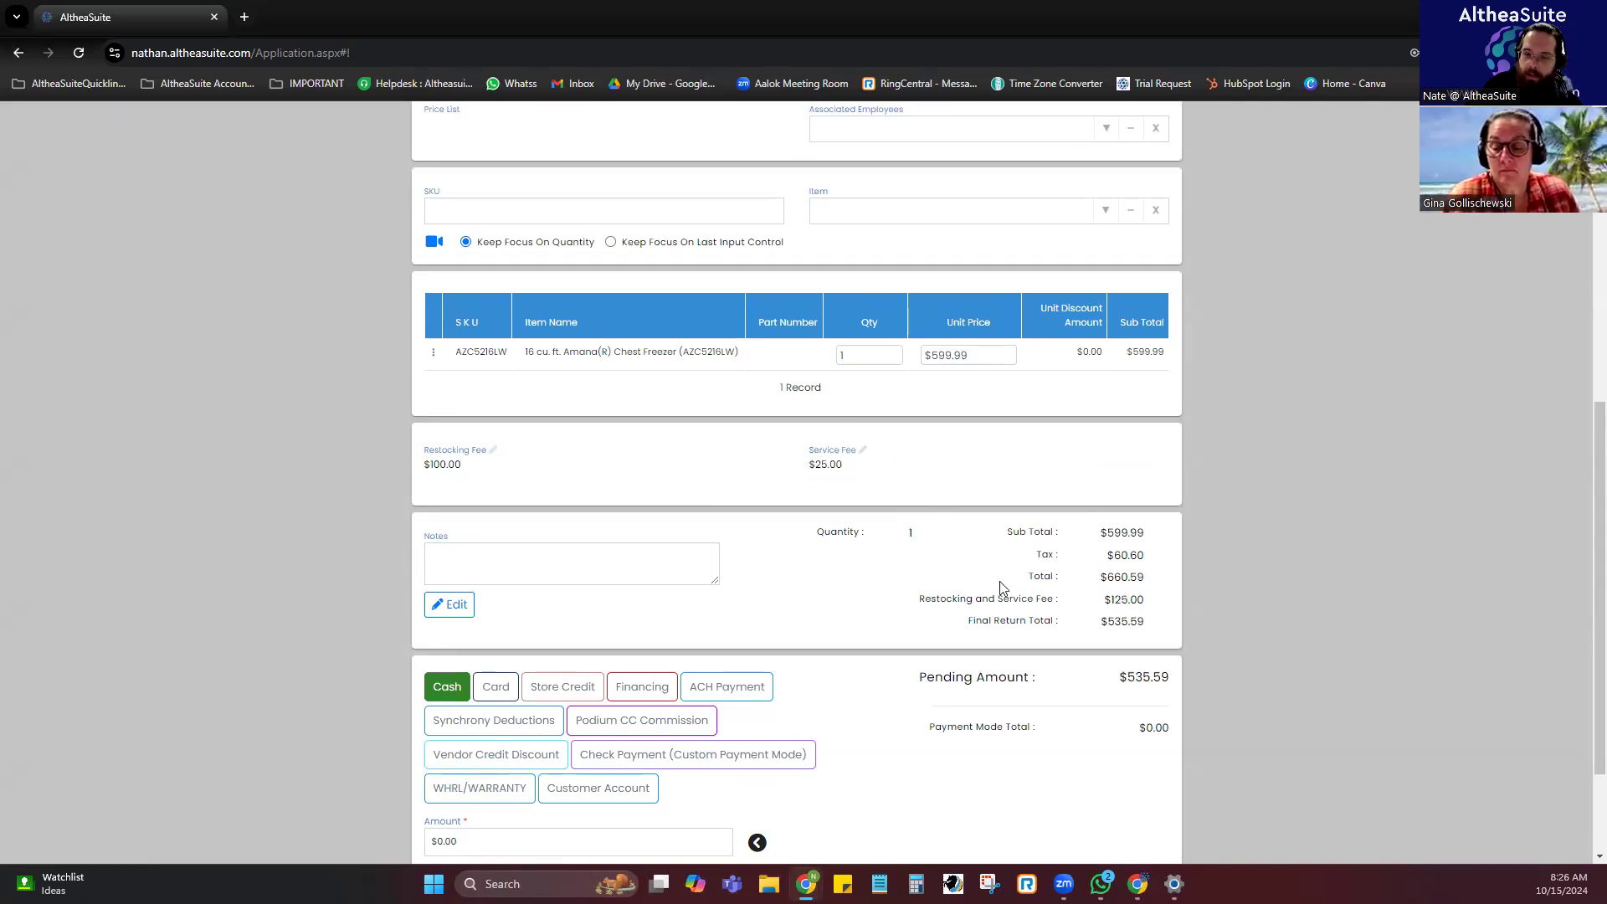
Refund the full pending amount of $535.59 through the Customer Account payment mode.
left_click_drag(1113, 677, 1175, 677)
left_click(1140, 711)
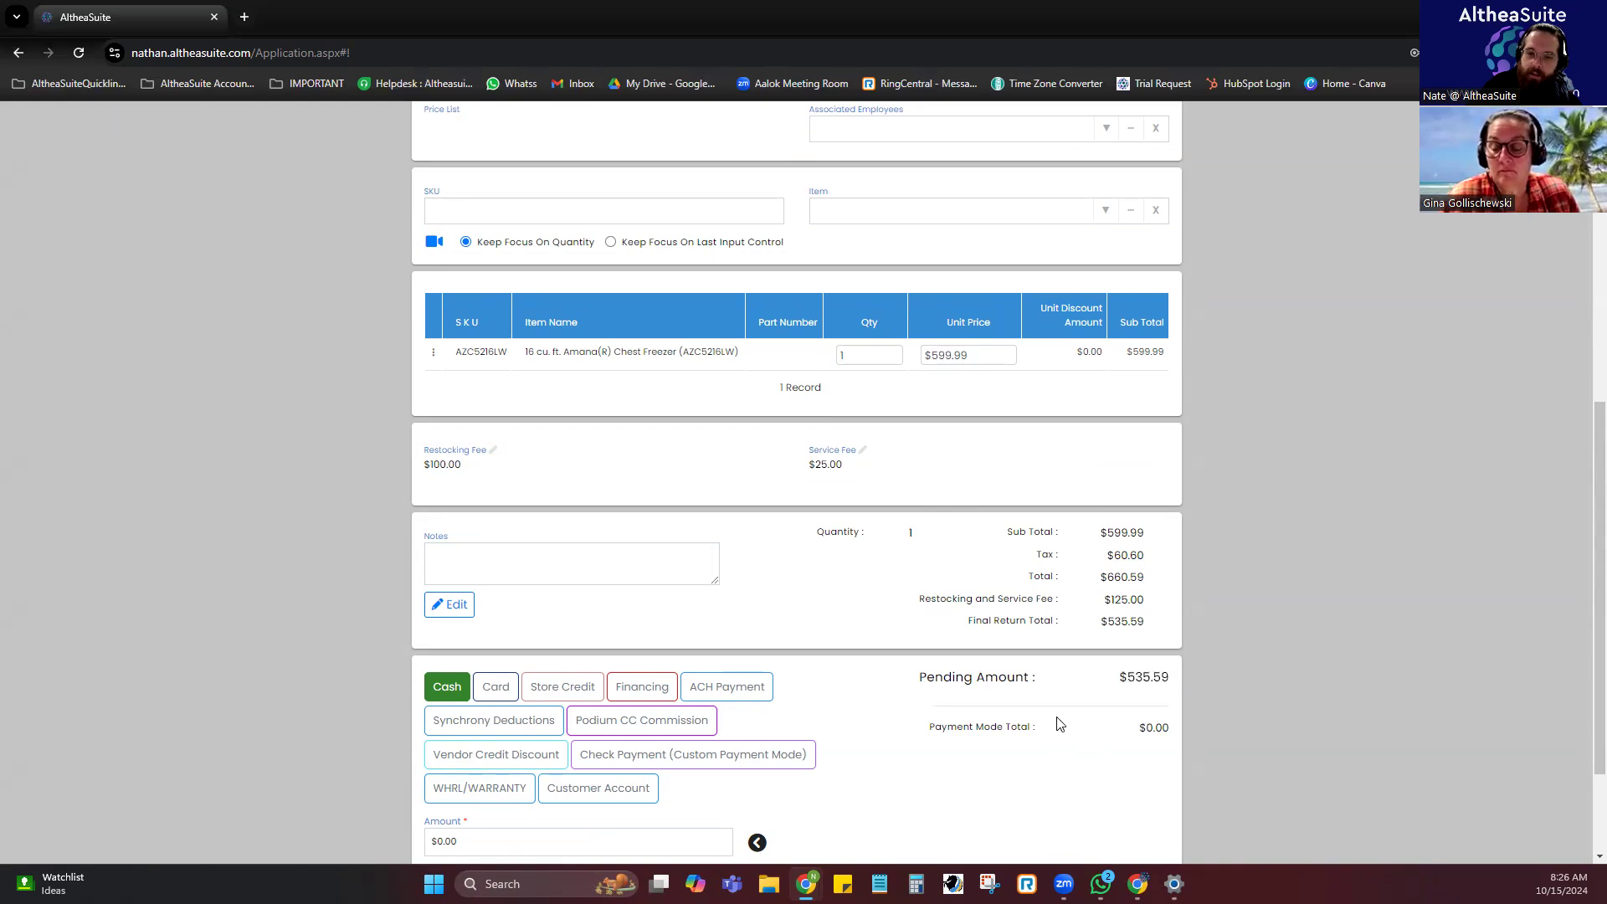
scroll(1063, 776, "down", 2)
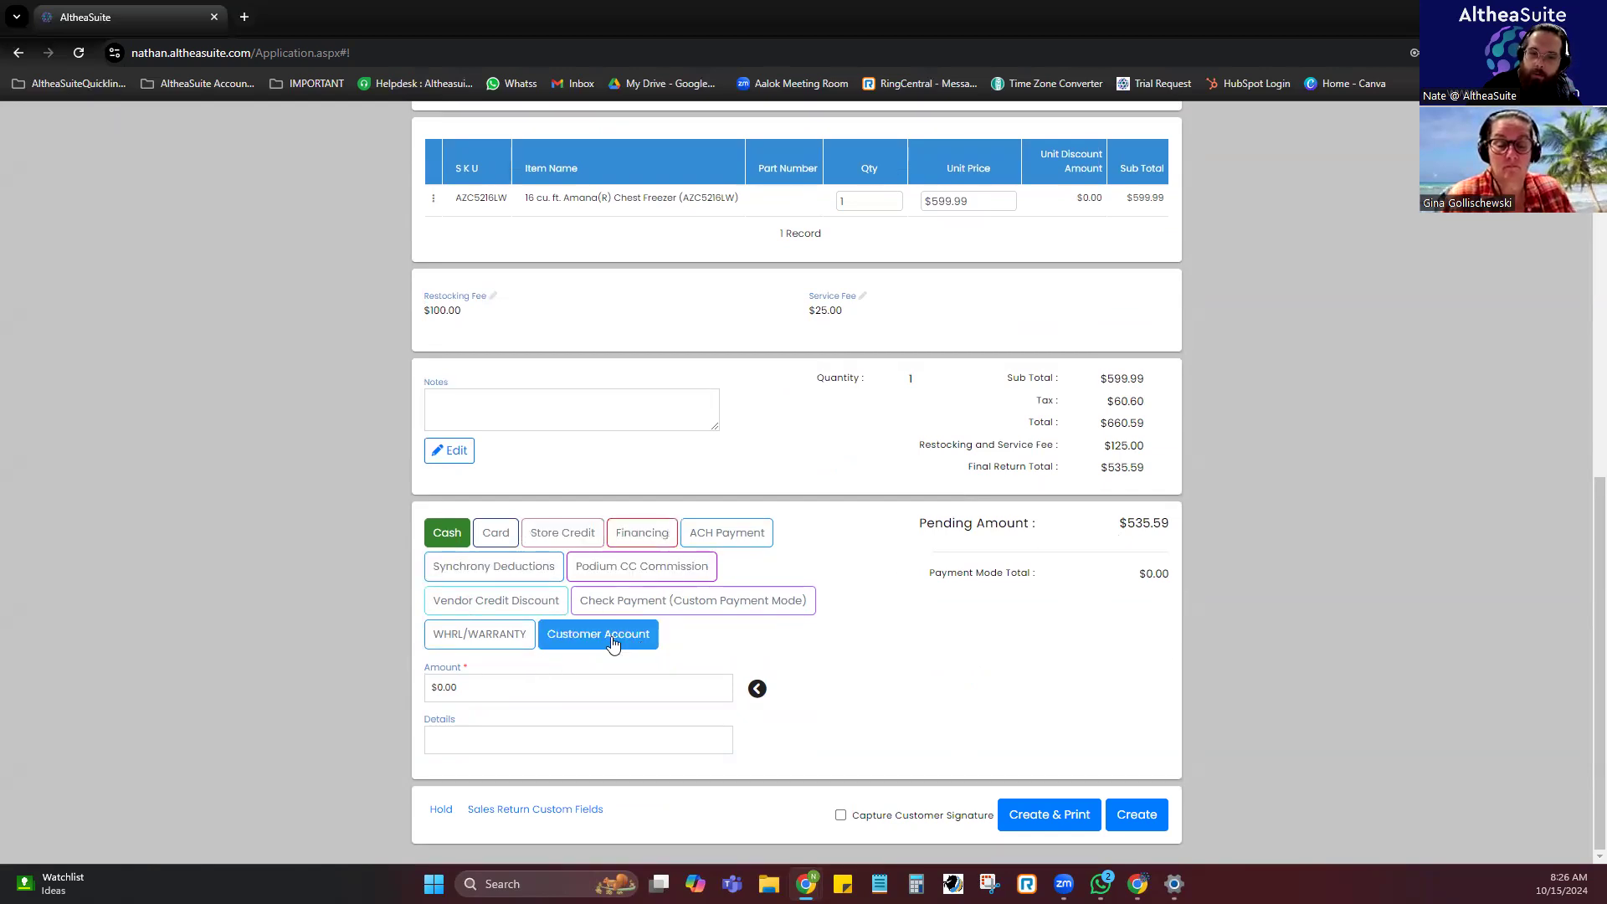
left_click(578, 642)
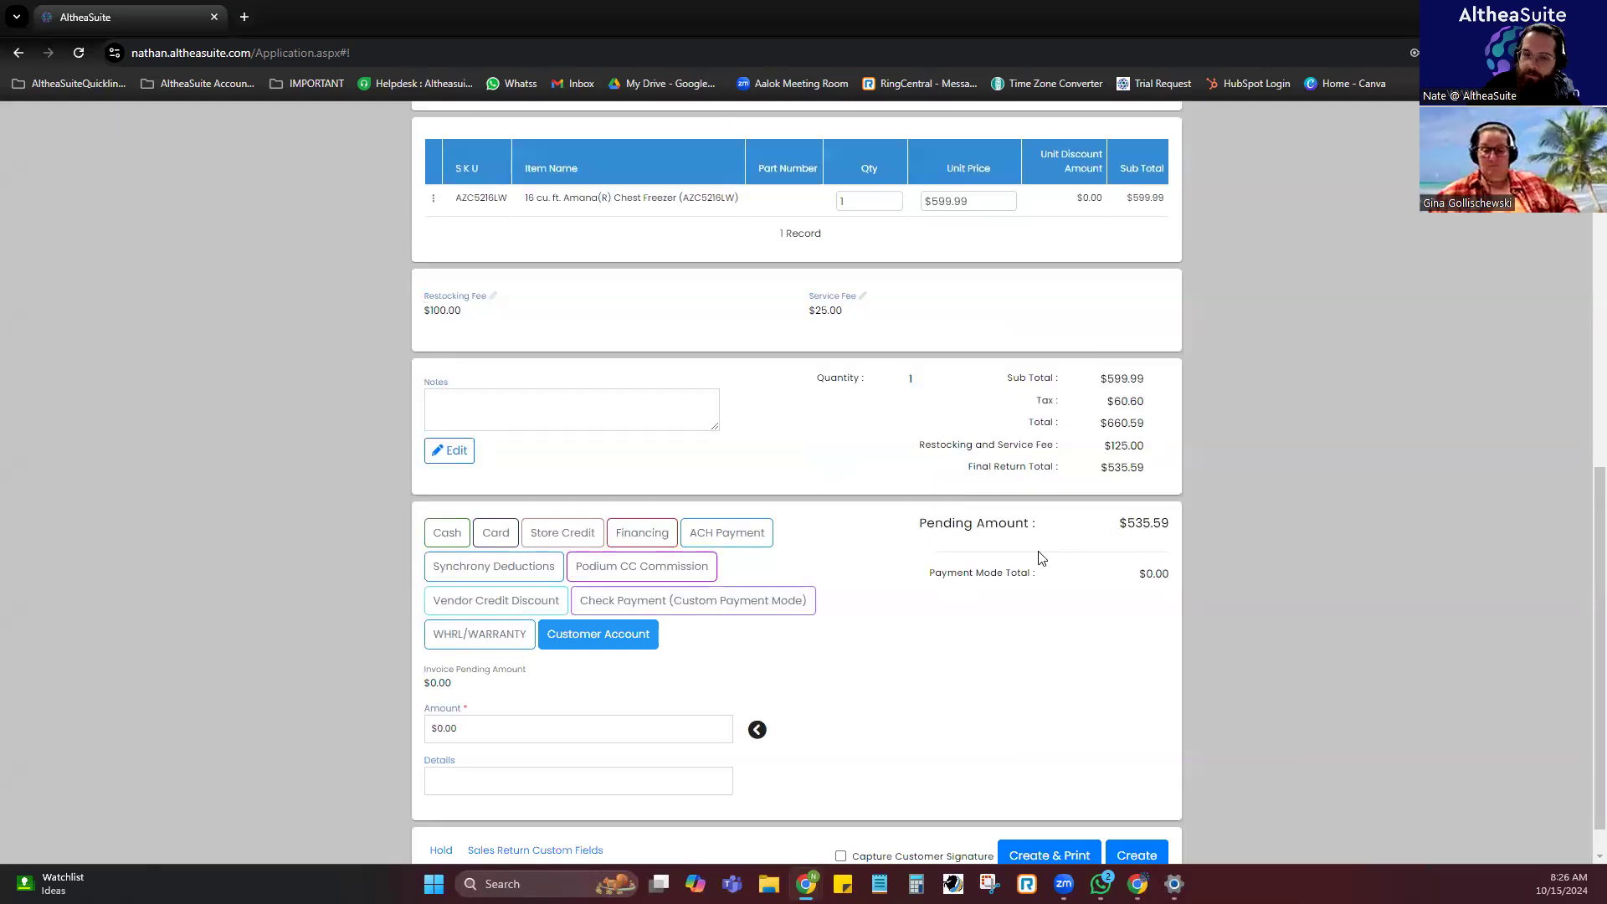
left_click(757, 729)
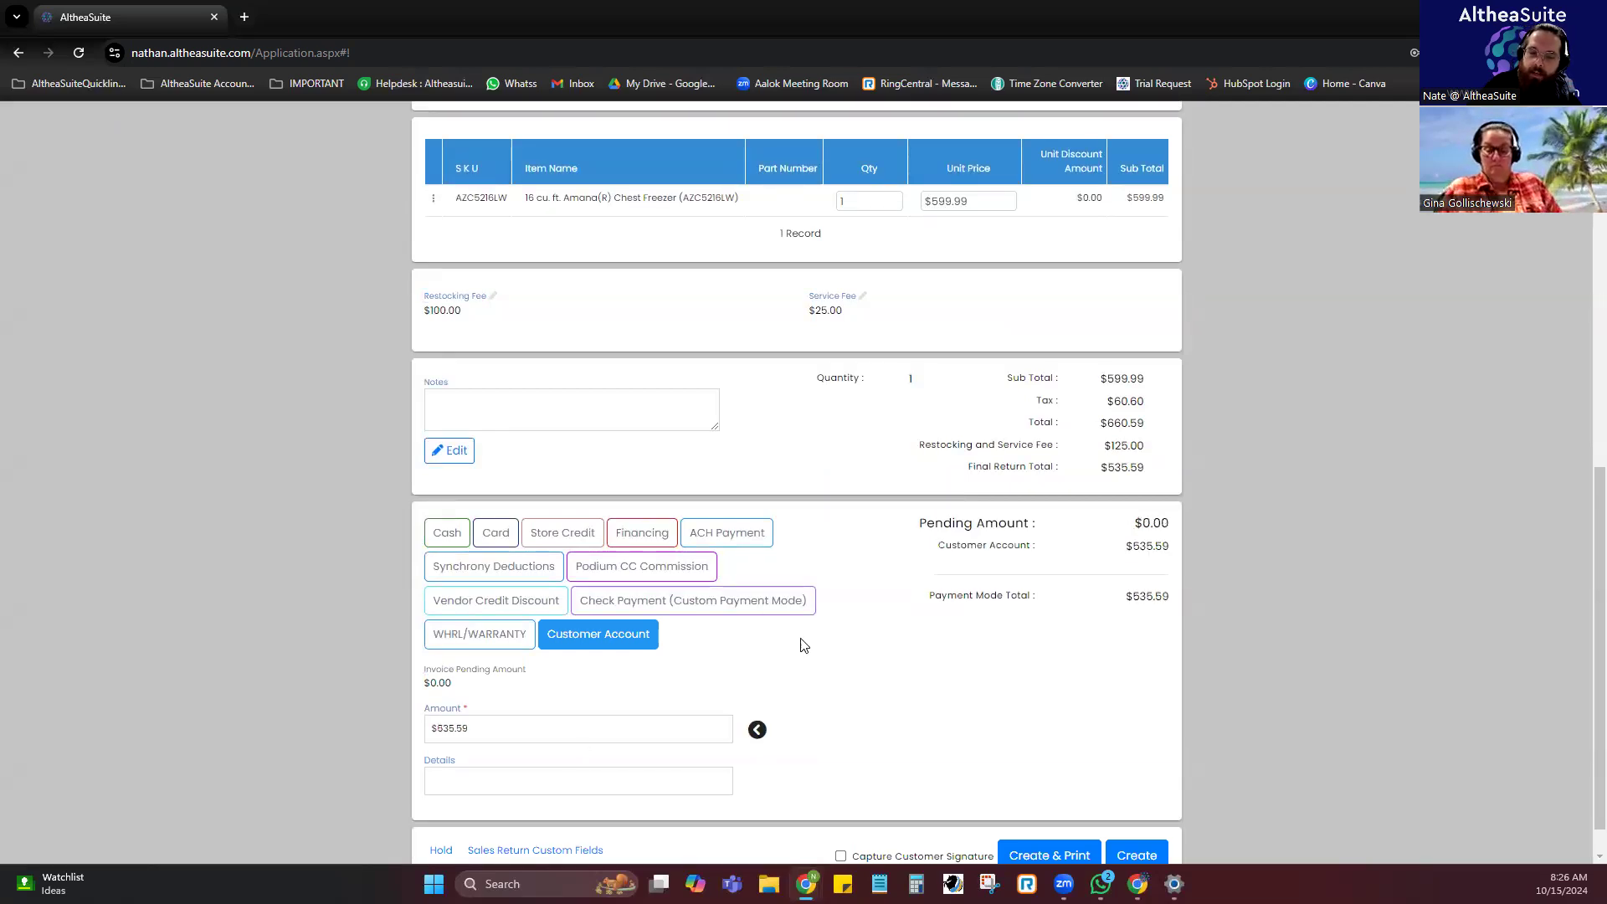
Create the sales return without printing it or capturing the customer's signature.
scroll(918, 681, "down", 1)
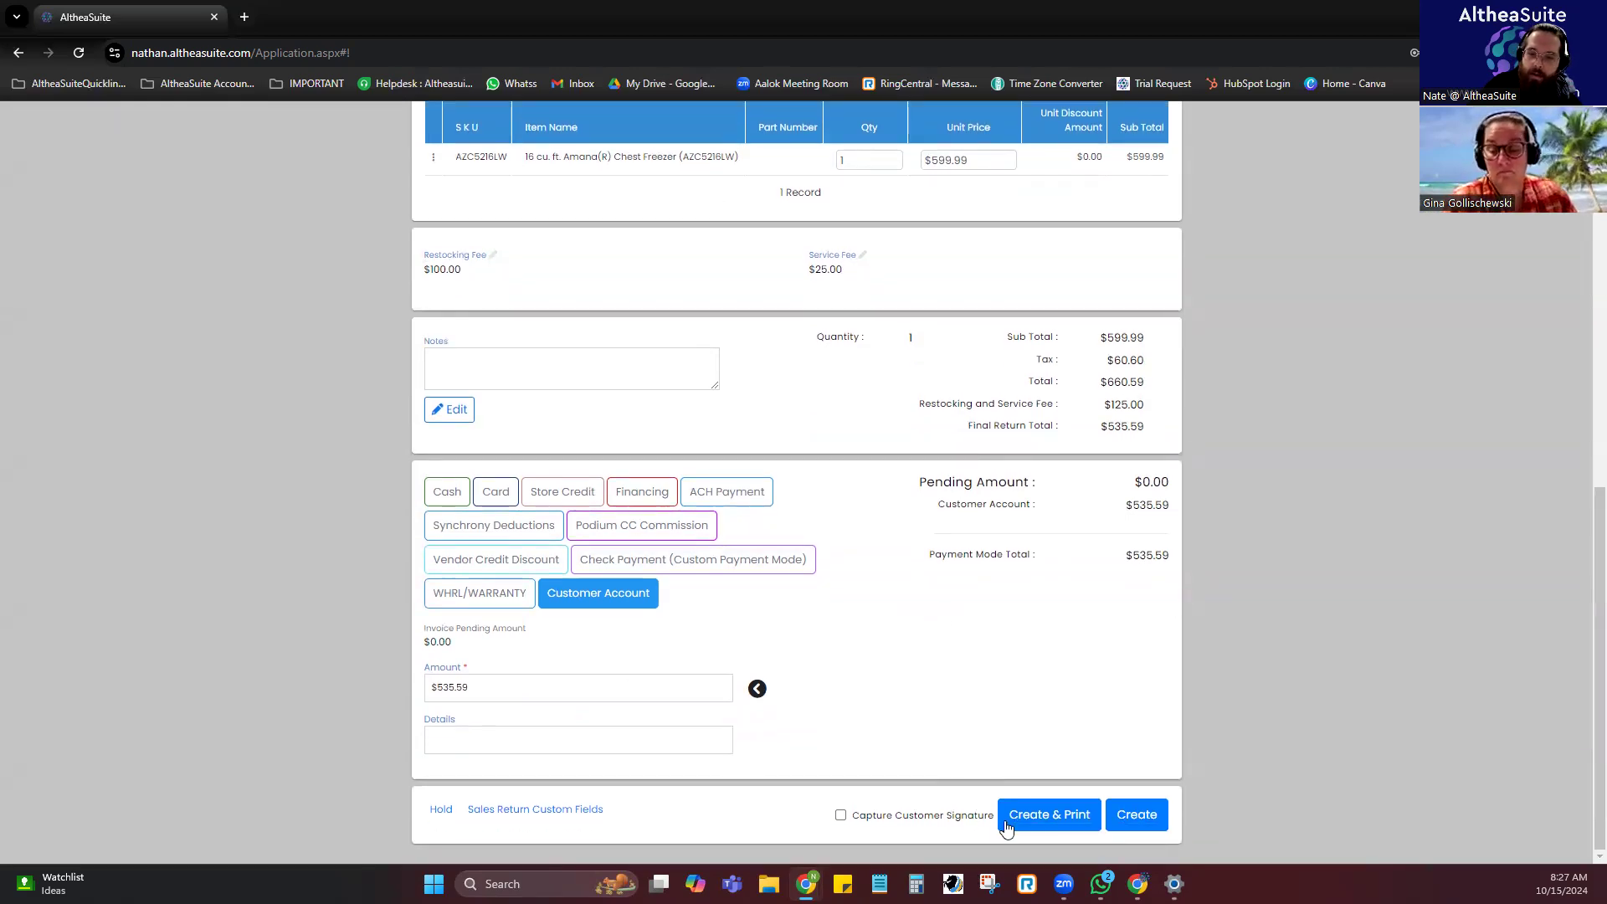
left_click_drag(996, 814, 853, 824)
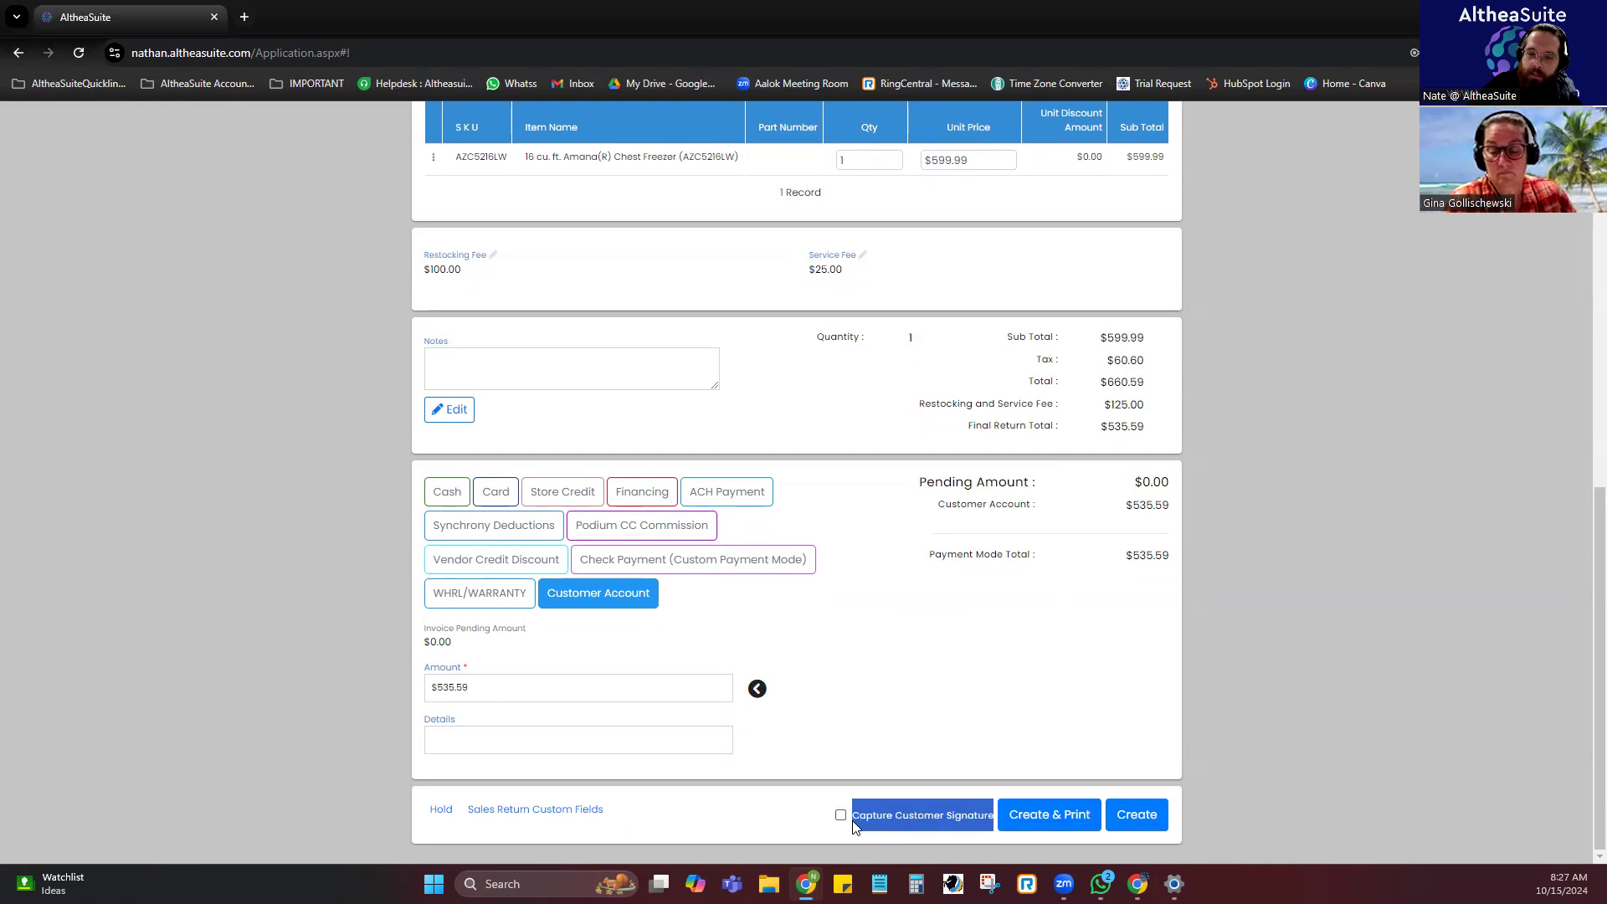
left_click(930, 780)
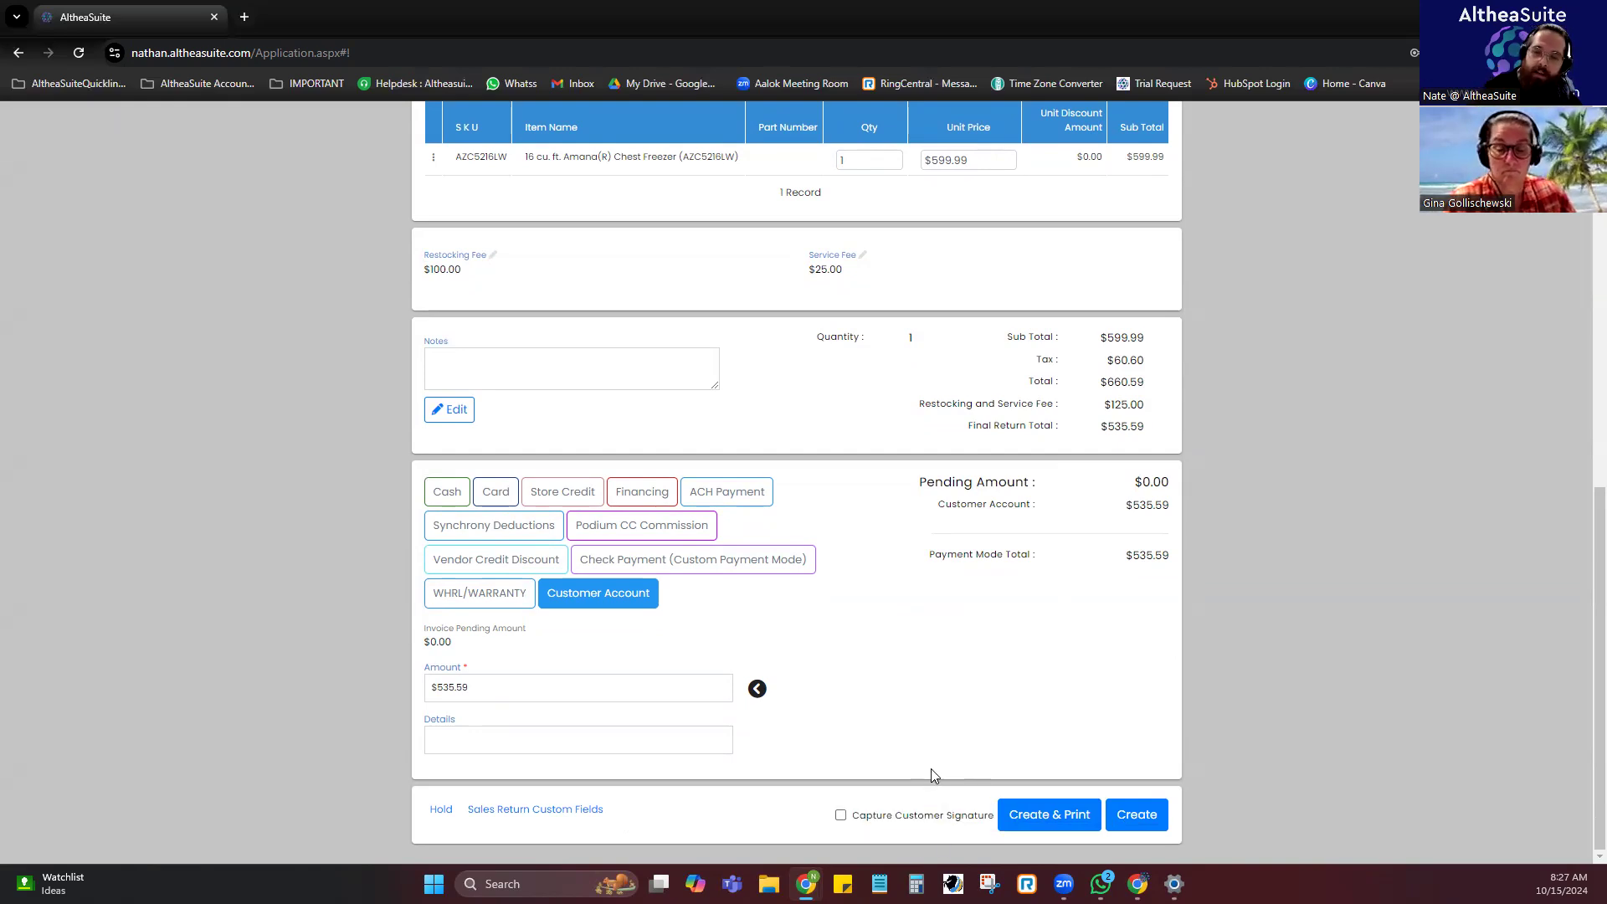
left_click(1140, 814)
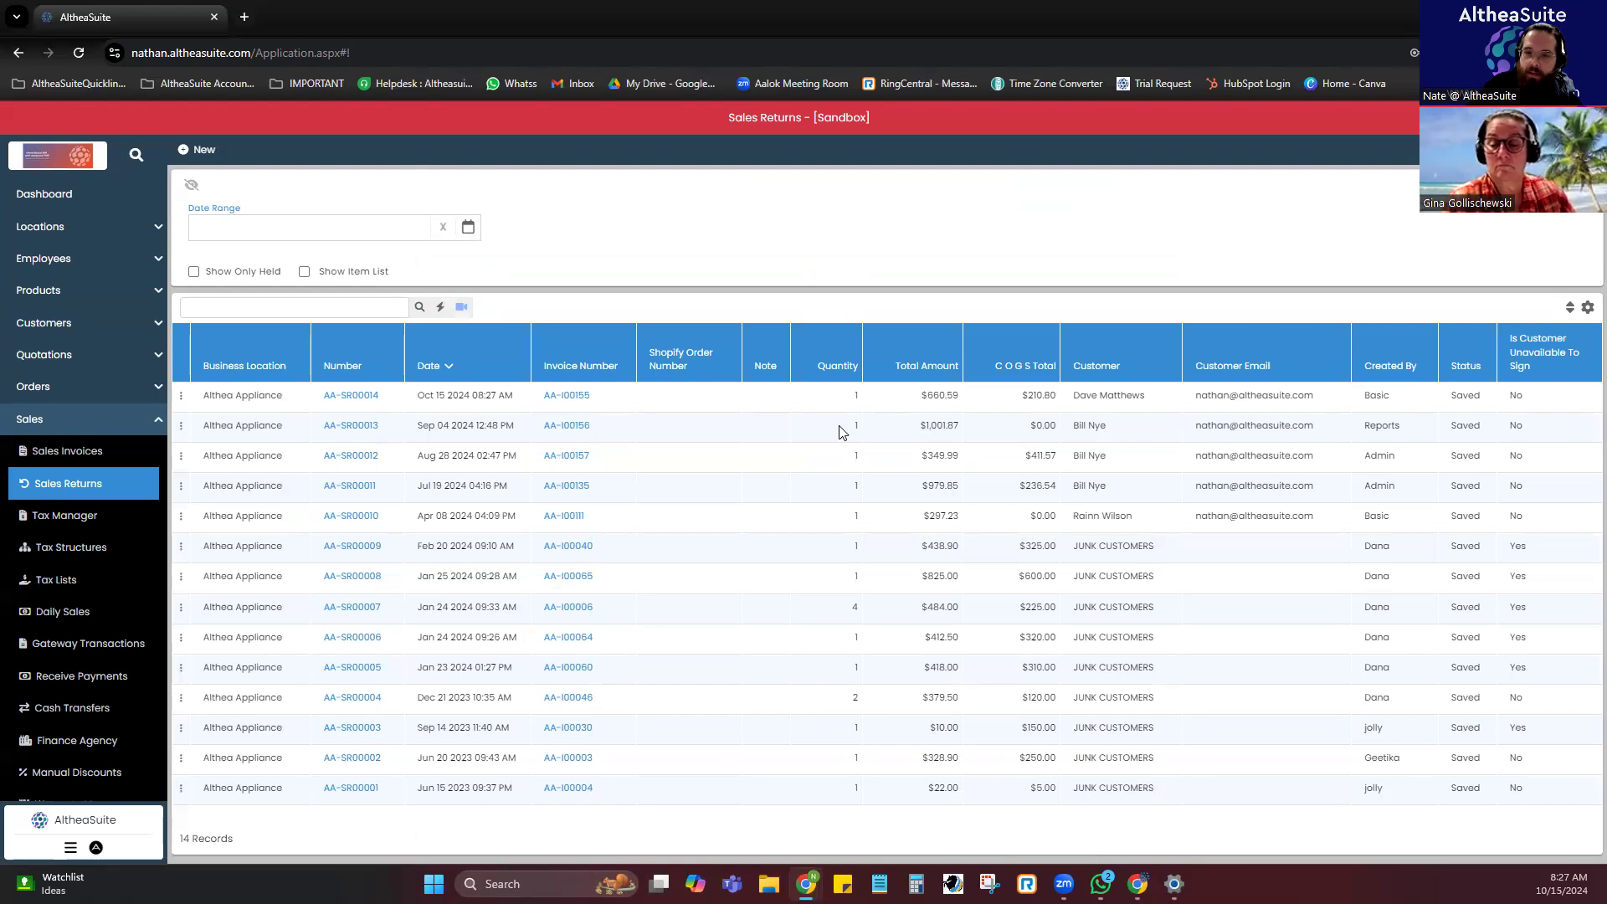
Open the invoice linked to the newest sales return, examine its items' delivery status and returned quantities, and close it.
left_click(567, 395)
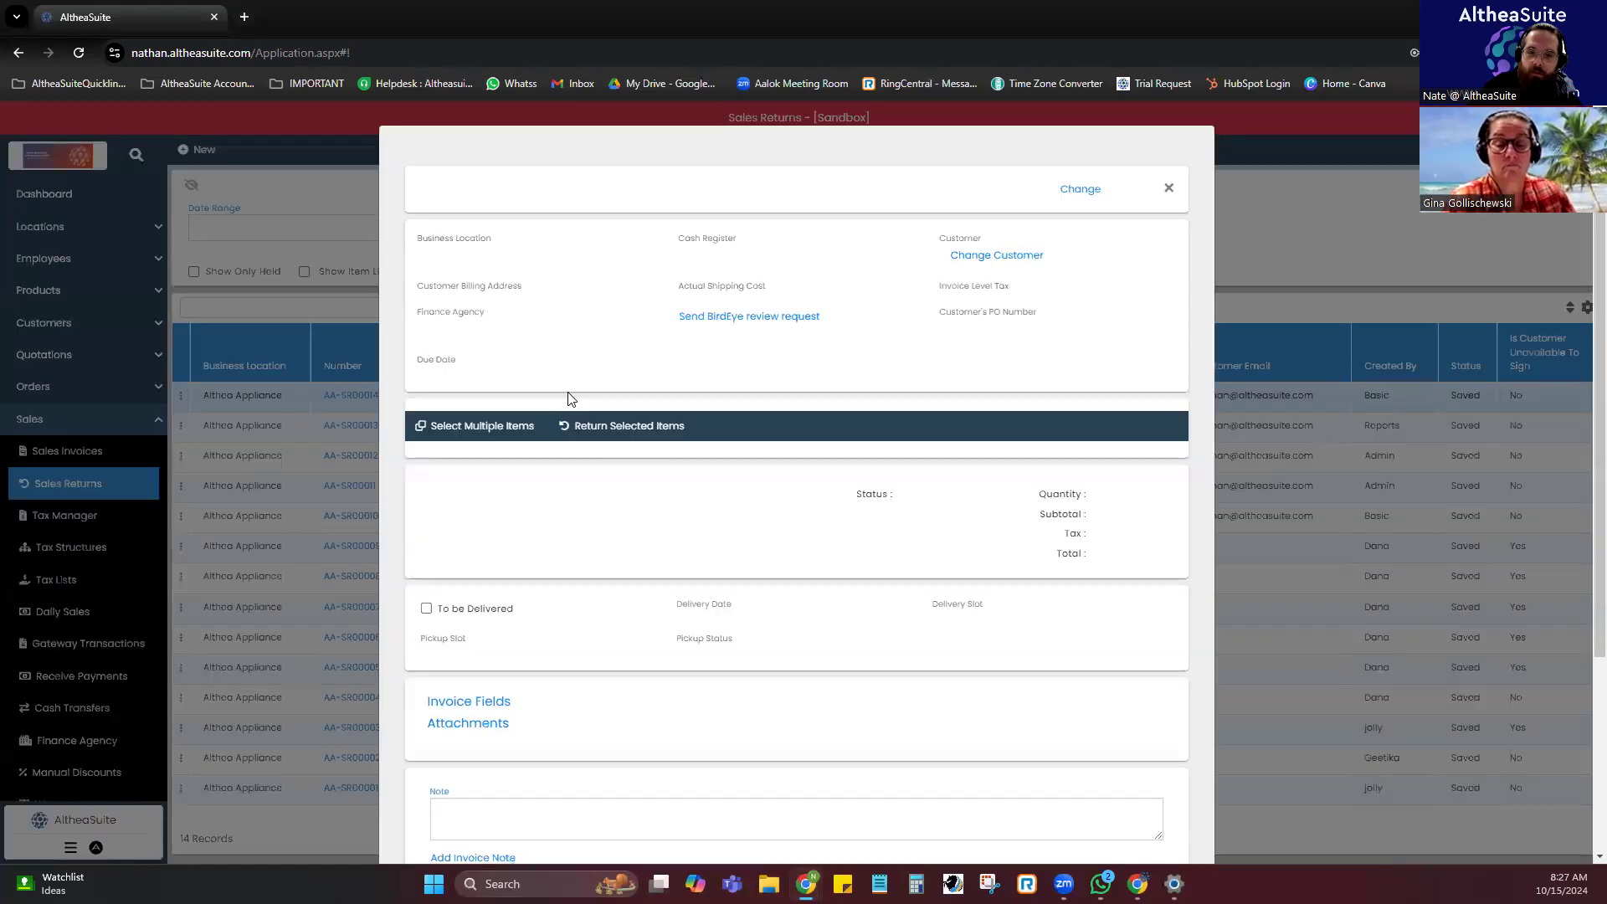
scroll(736, 435, "down", 2)
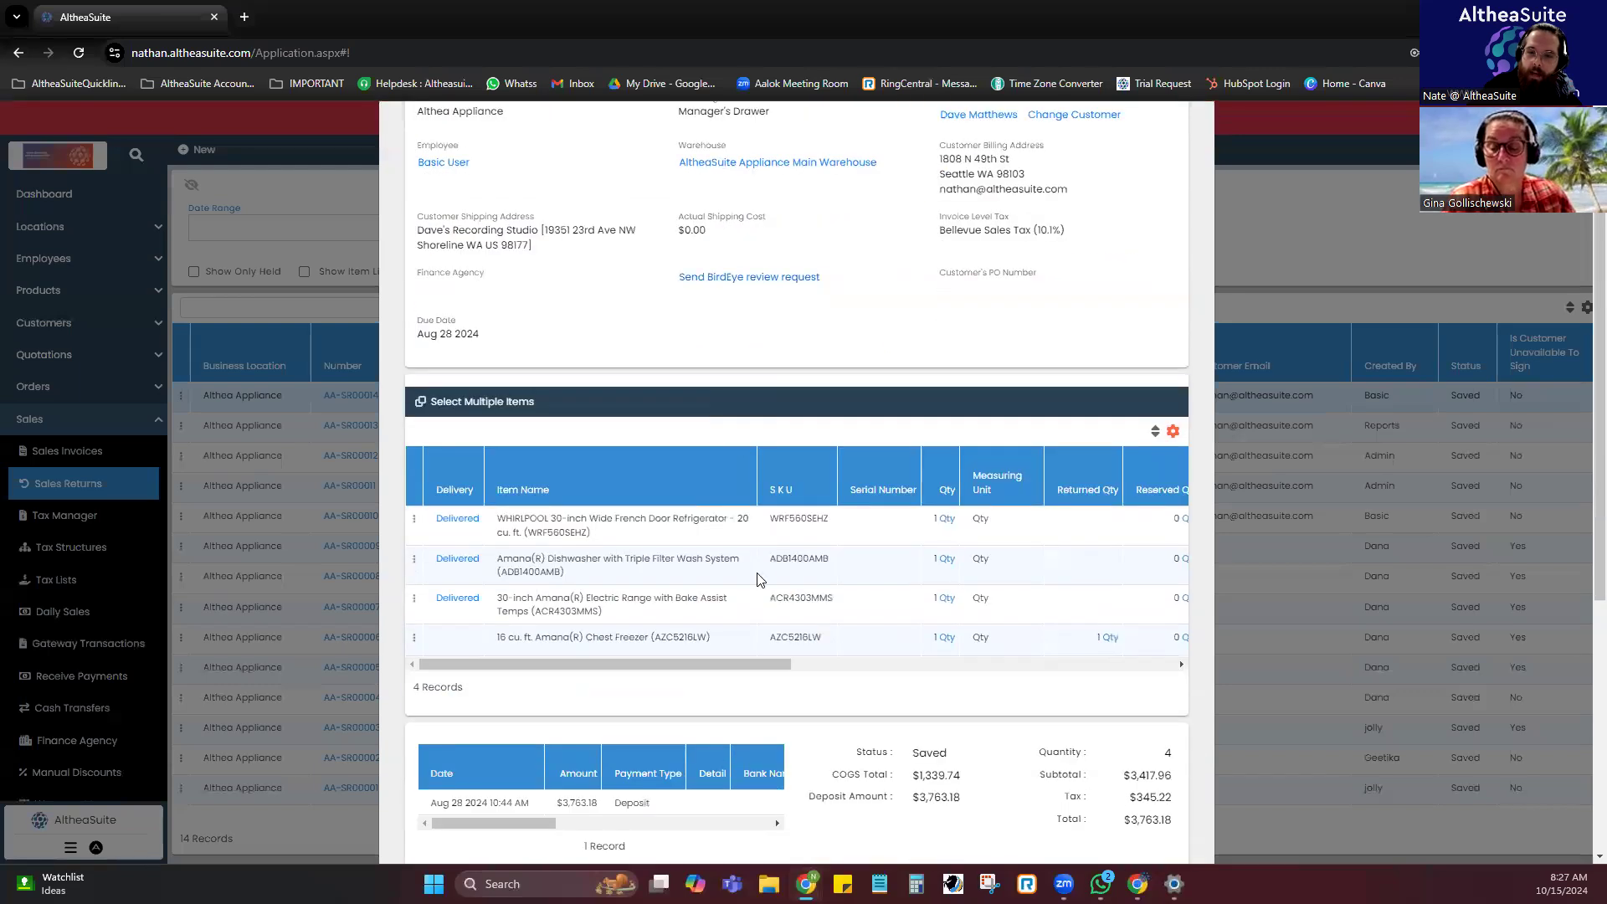
left_click_drag(736, 663, 802, 668)
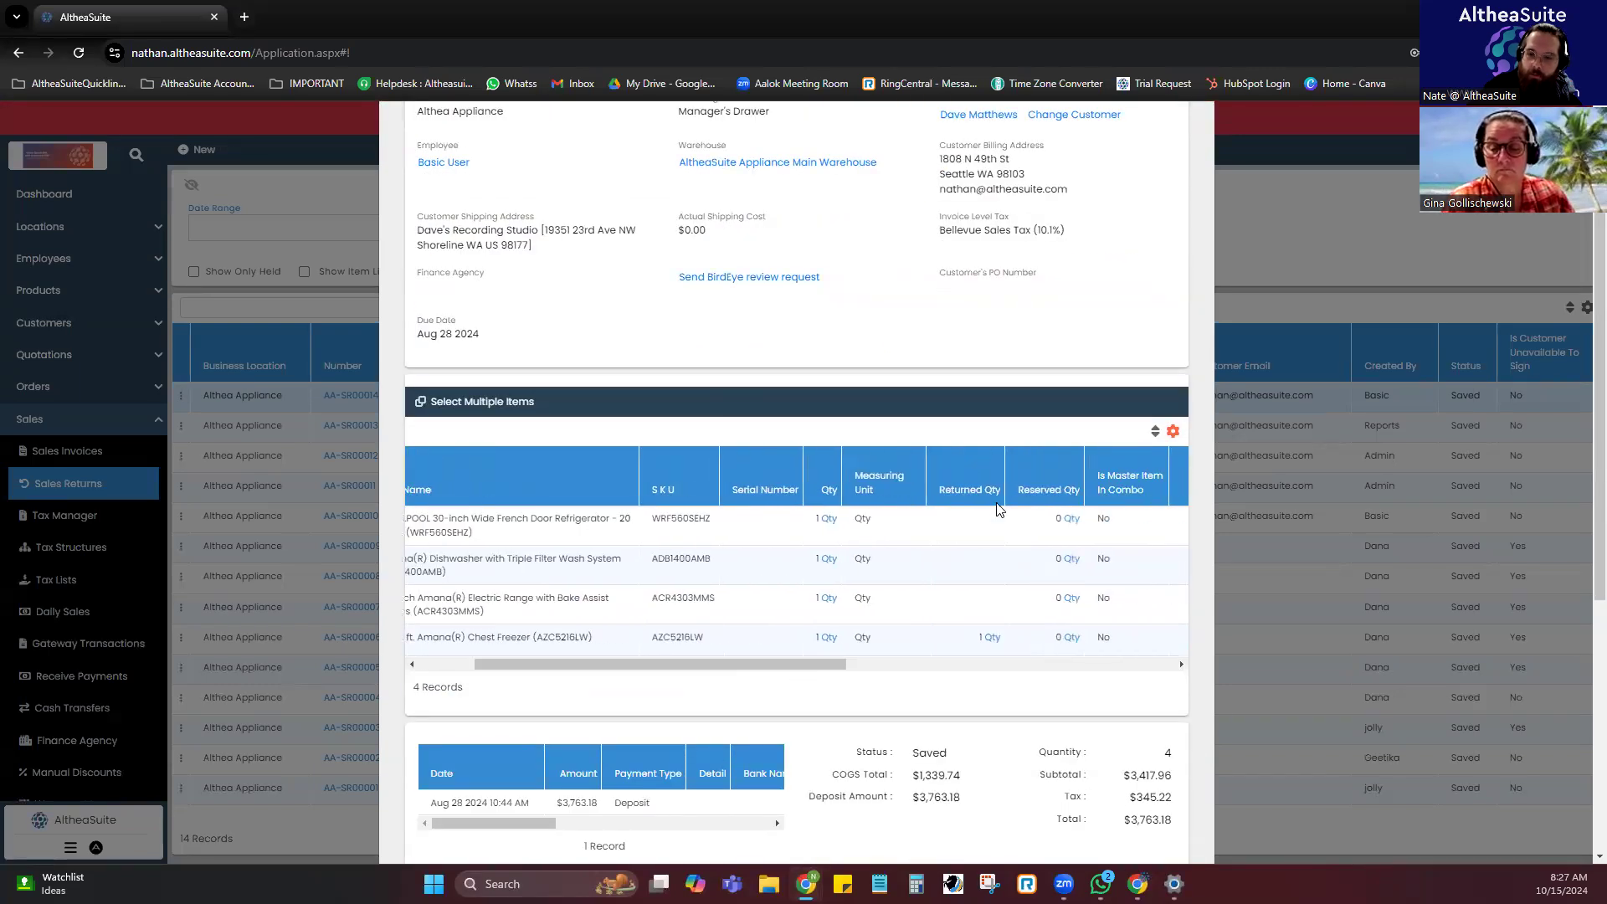
left_click(951, 524)
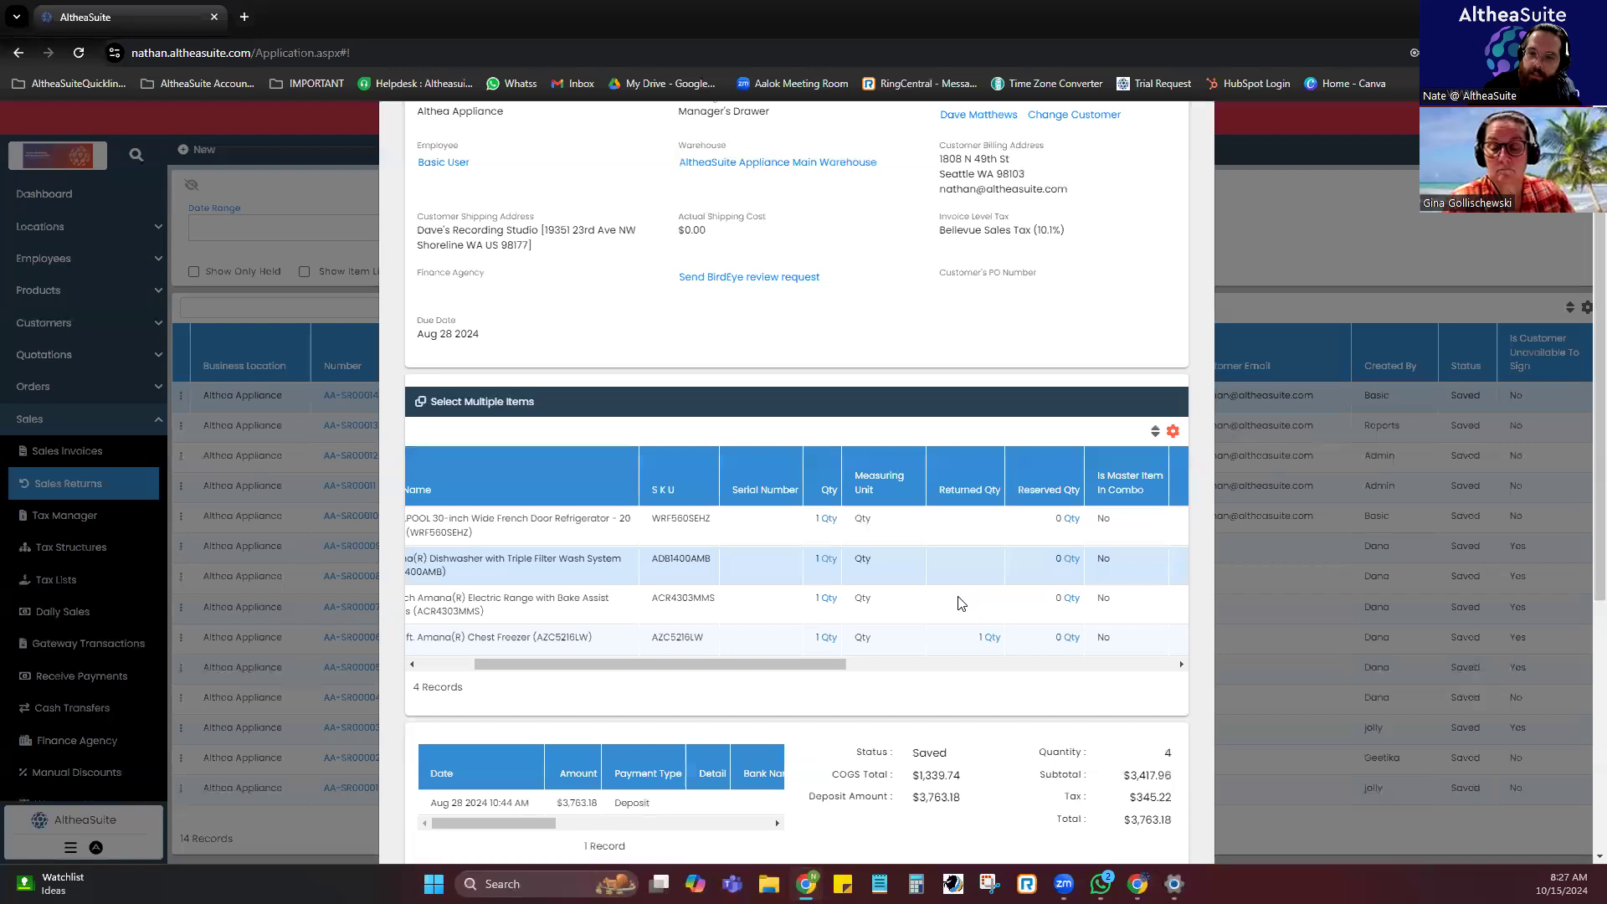
left_click(963, 641)
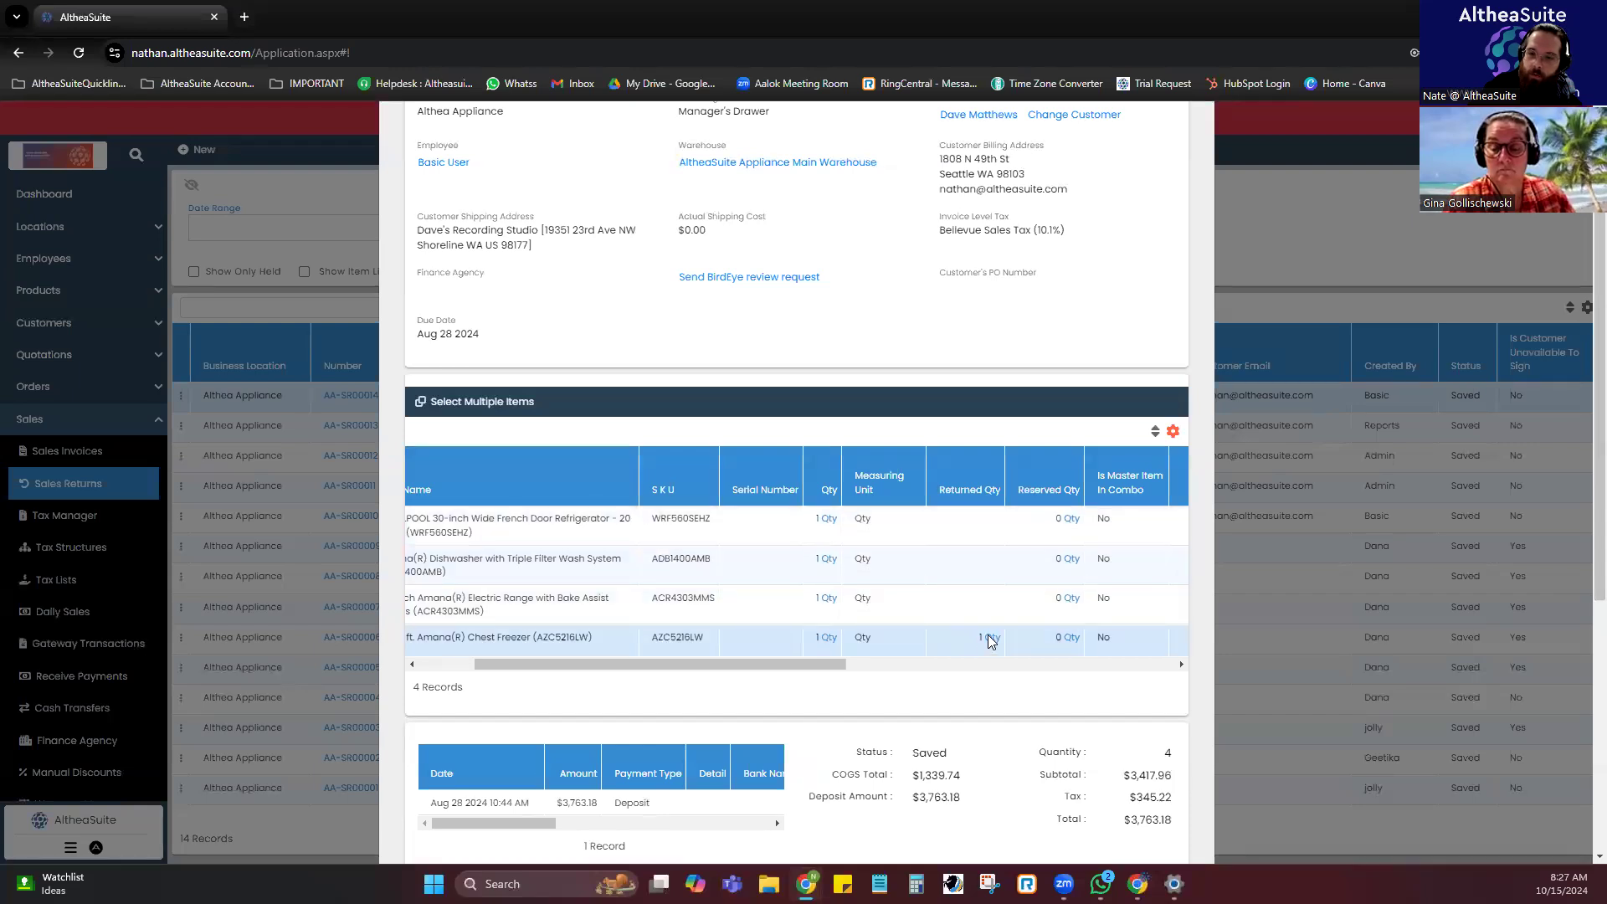
left_click_drag(809, 669, 701, 690)
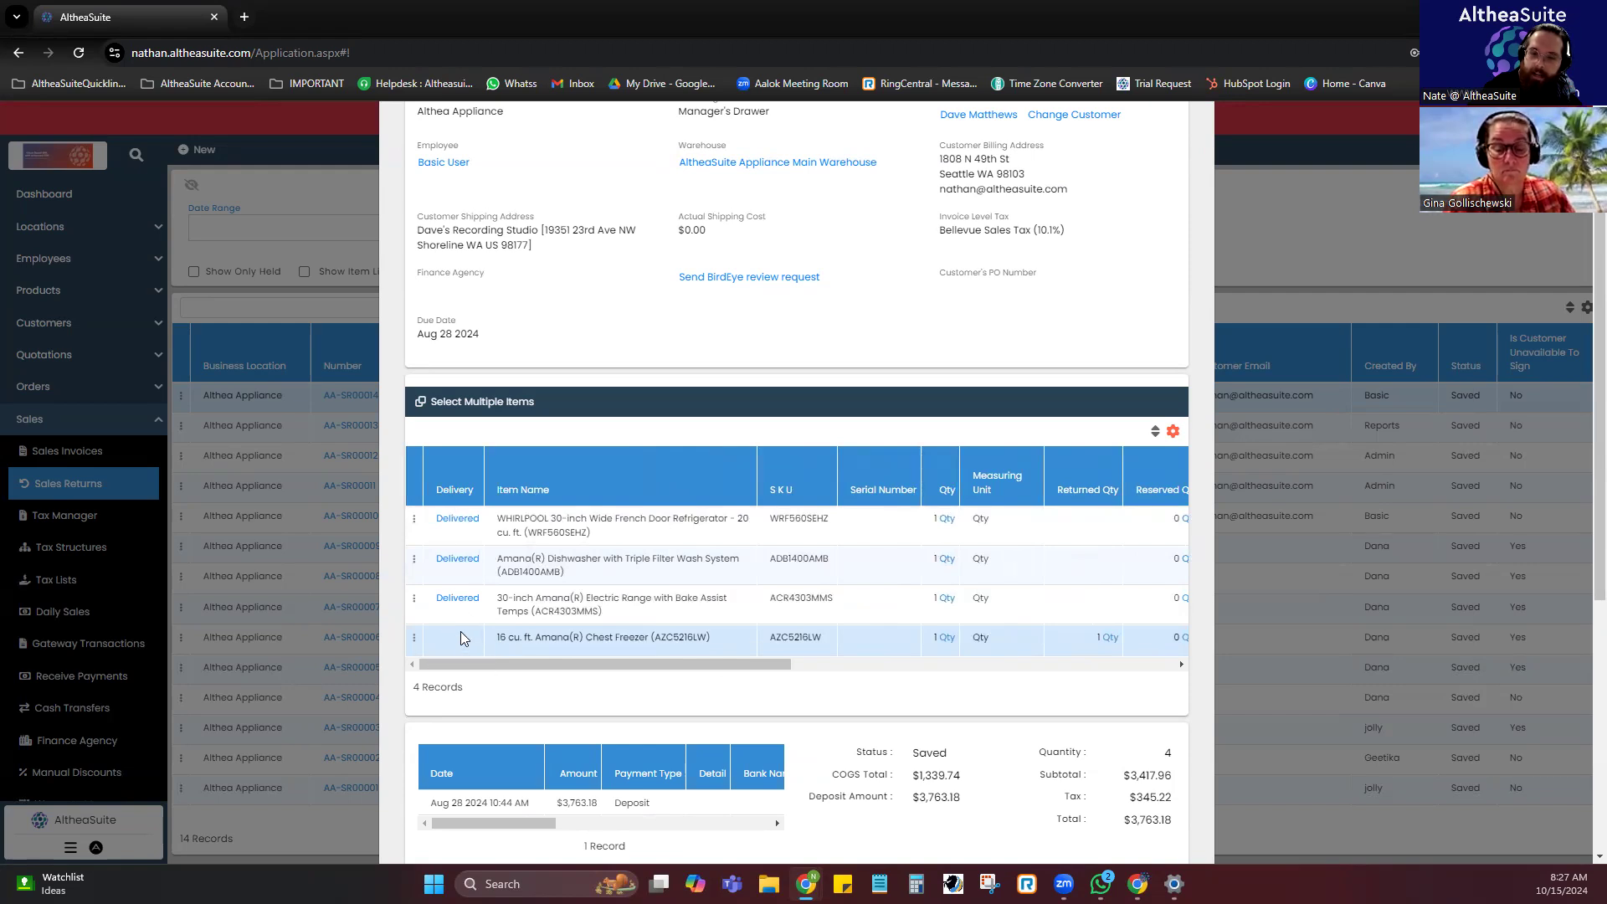
mouse_move(536, 664)
left_mouse_down()
mouse_move(623, 667)
mouse_move(537, 657)
left_mouse_up()
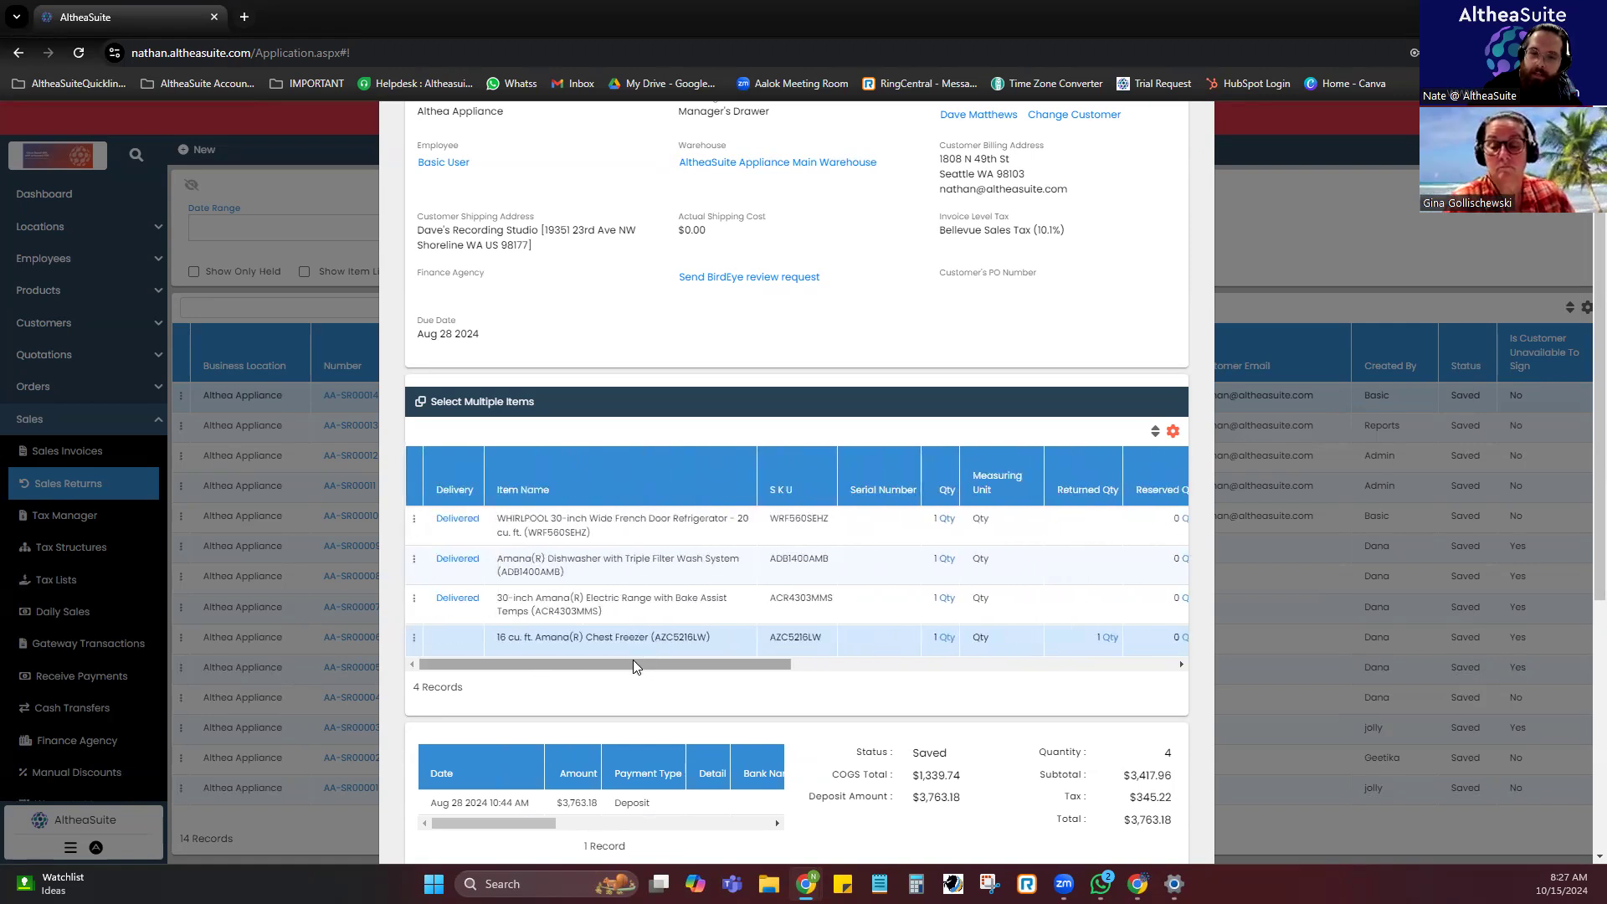
scroll(997, 424, "up", 1)
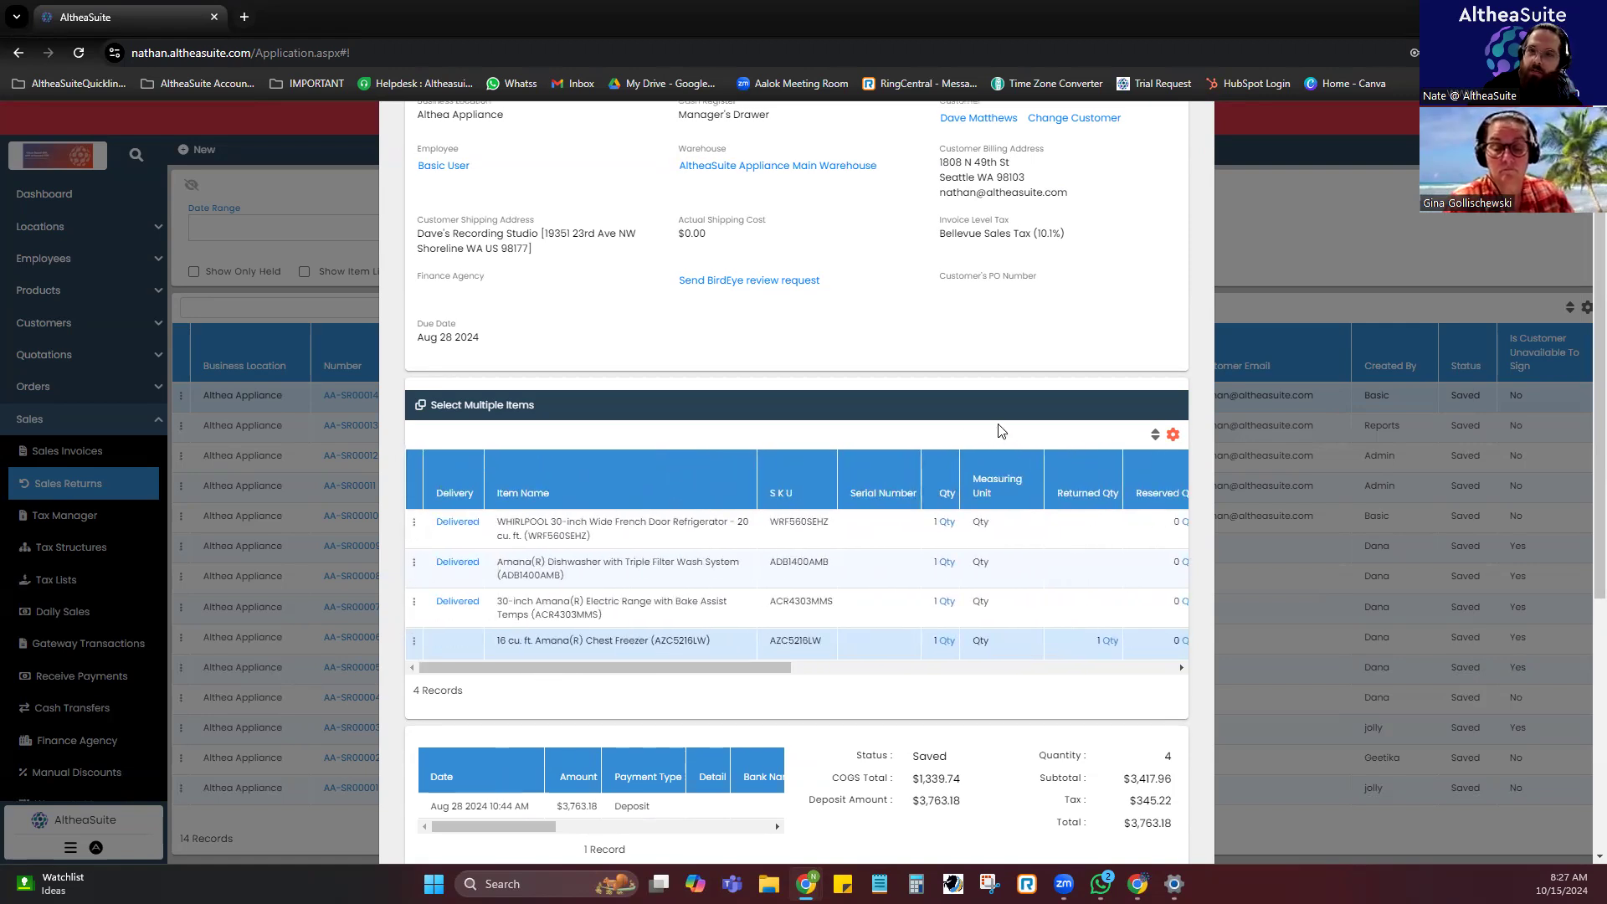
scroll(997, 425, "up", 5)
left_click(1165, 188)
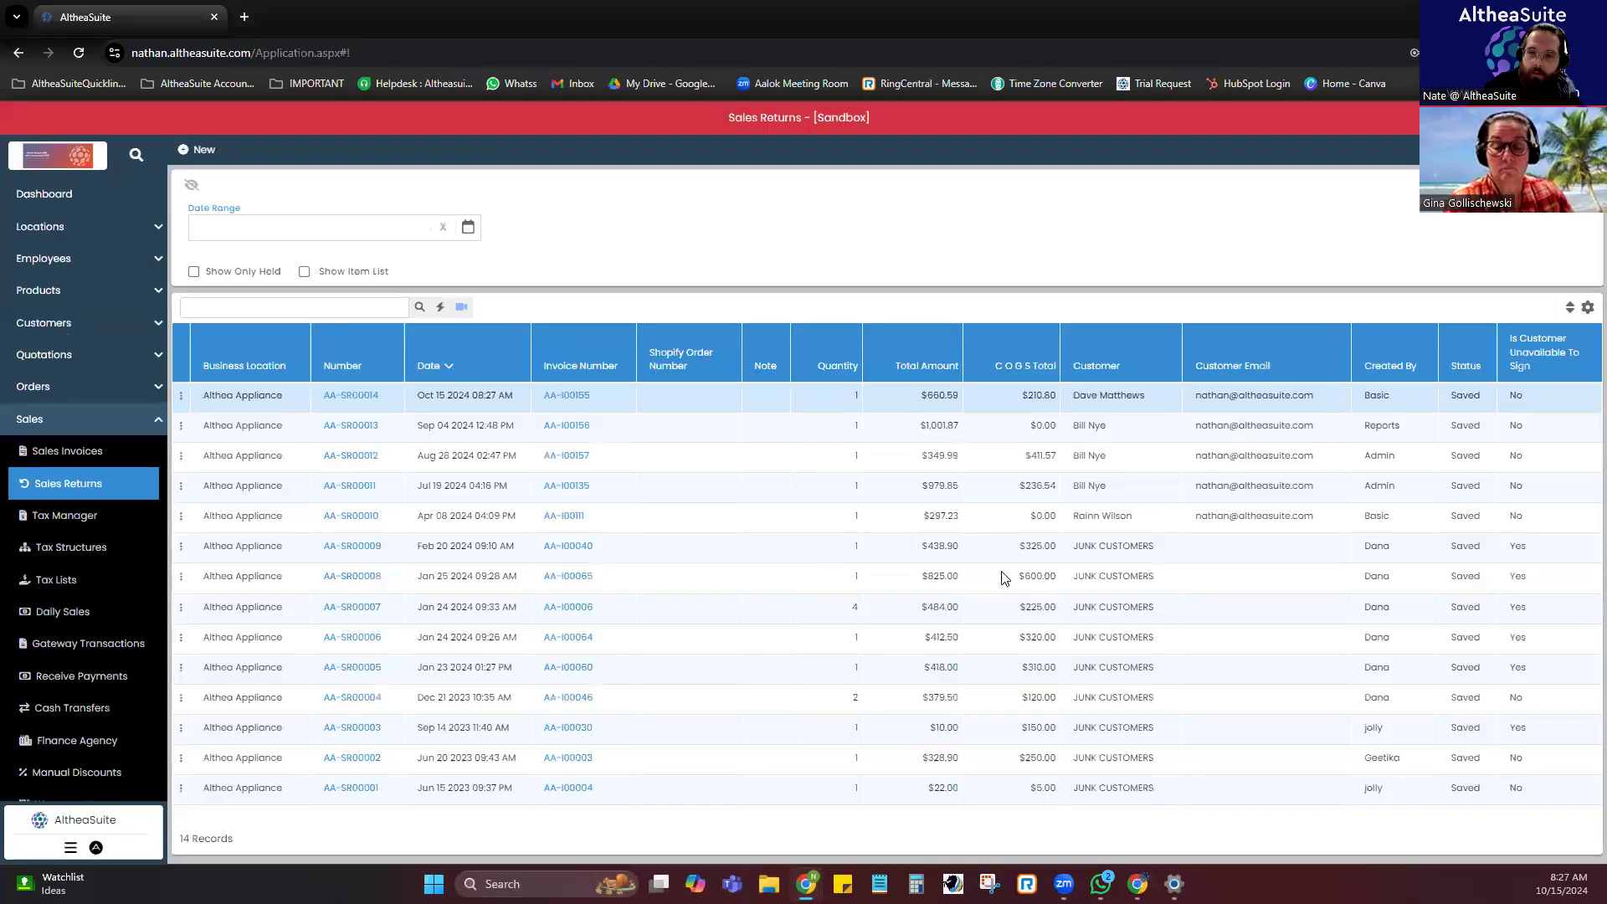
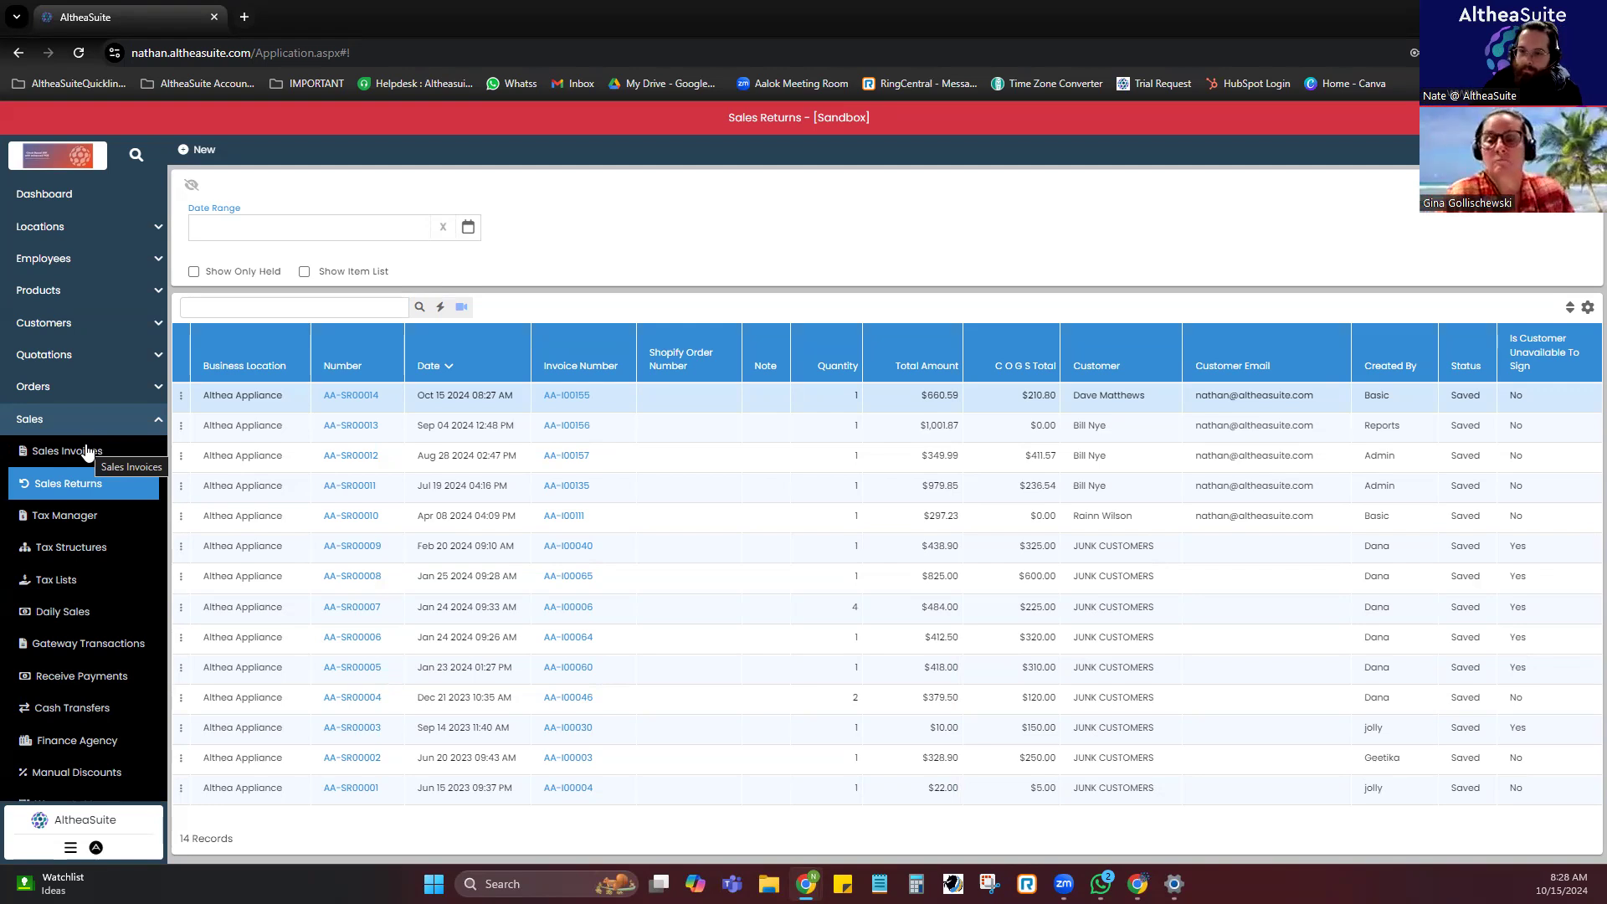
Visit the sales invoice list, and open the list of finance agencies.
left_click(84, 453)
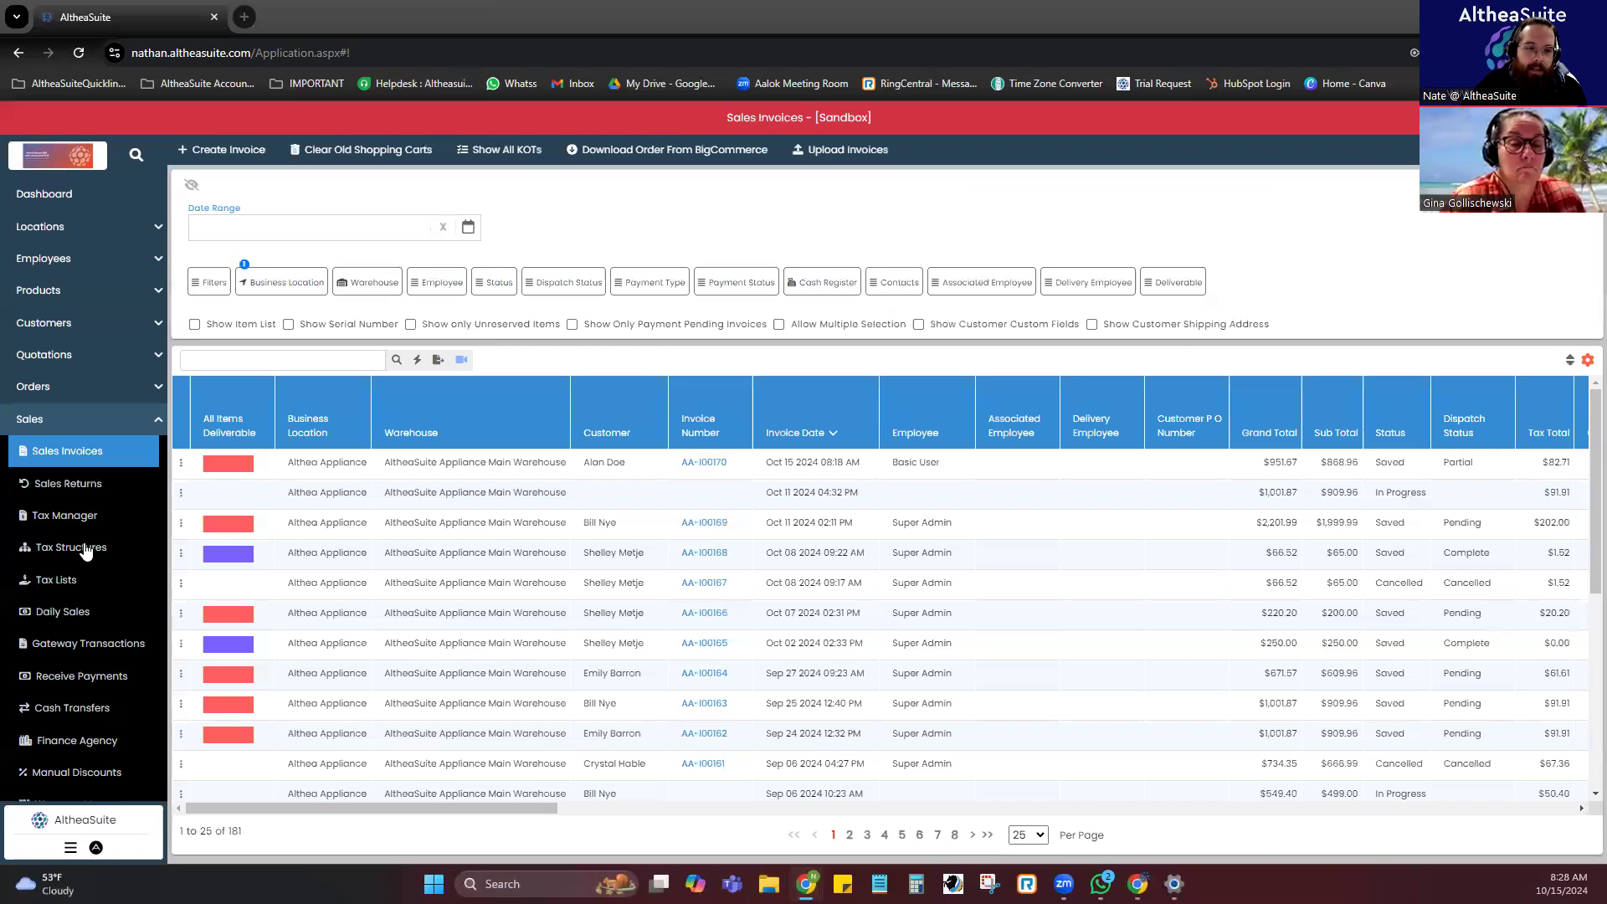
scroll(78, 559, "down", 1)
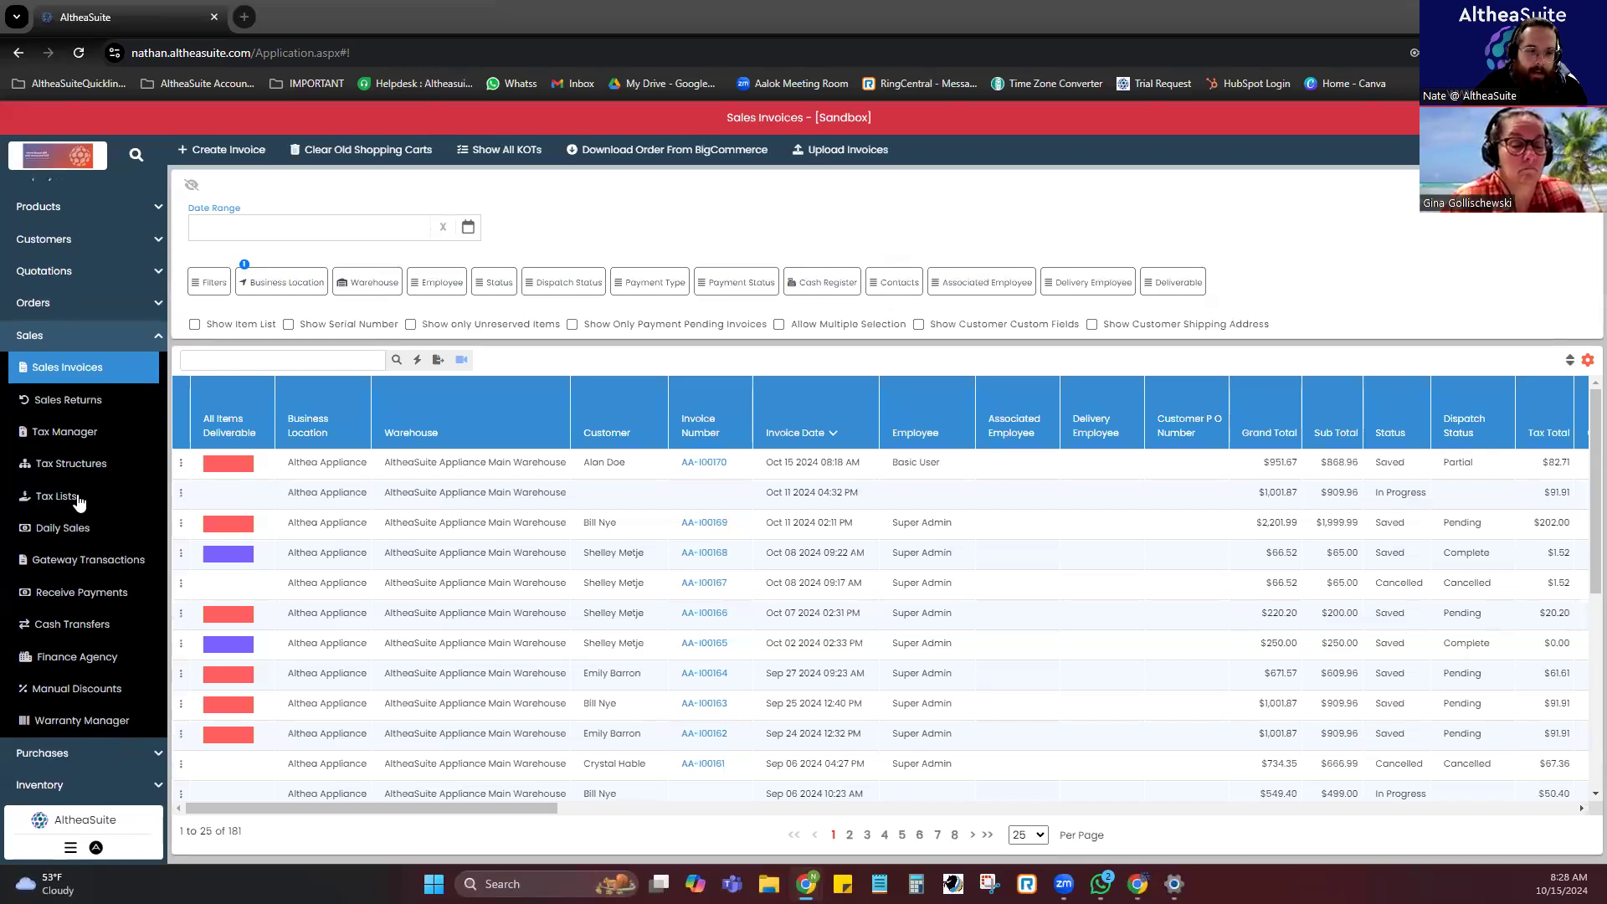
left_click(77, 660)
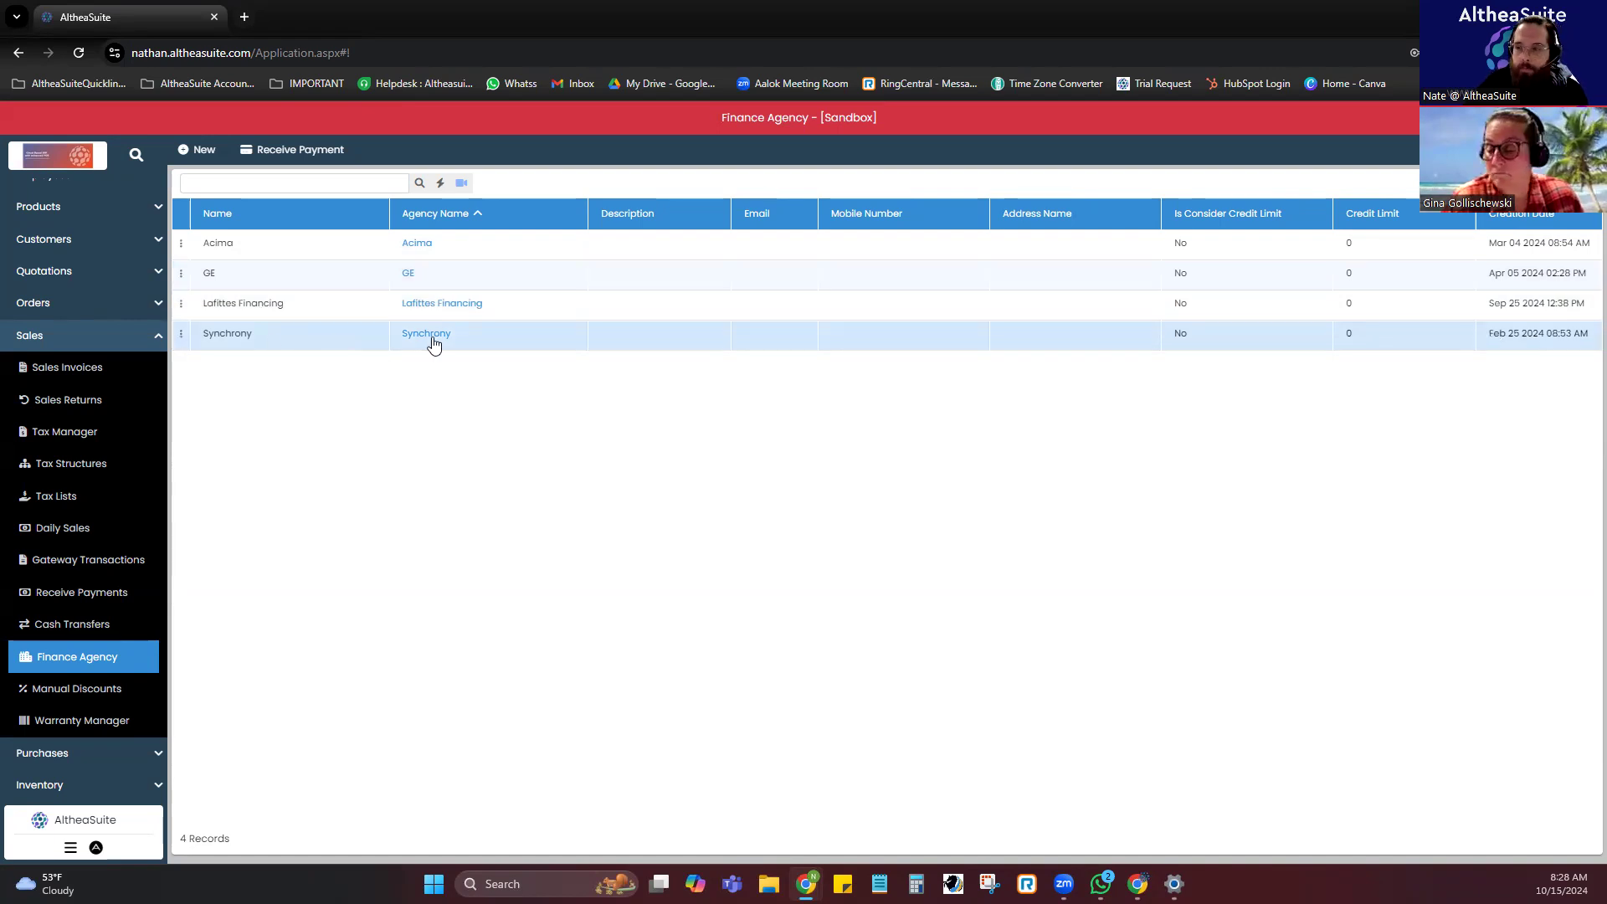
Start a new sales invoice and assign it to the customer of the newest invoice in the list.
left_click(67, 366)
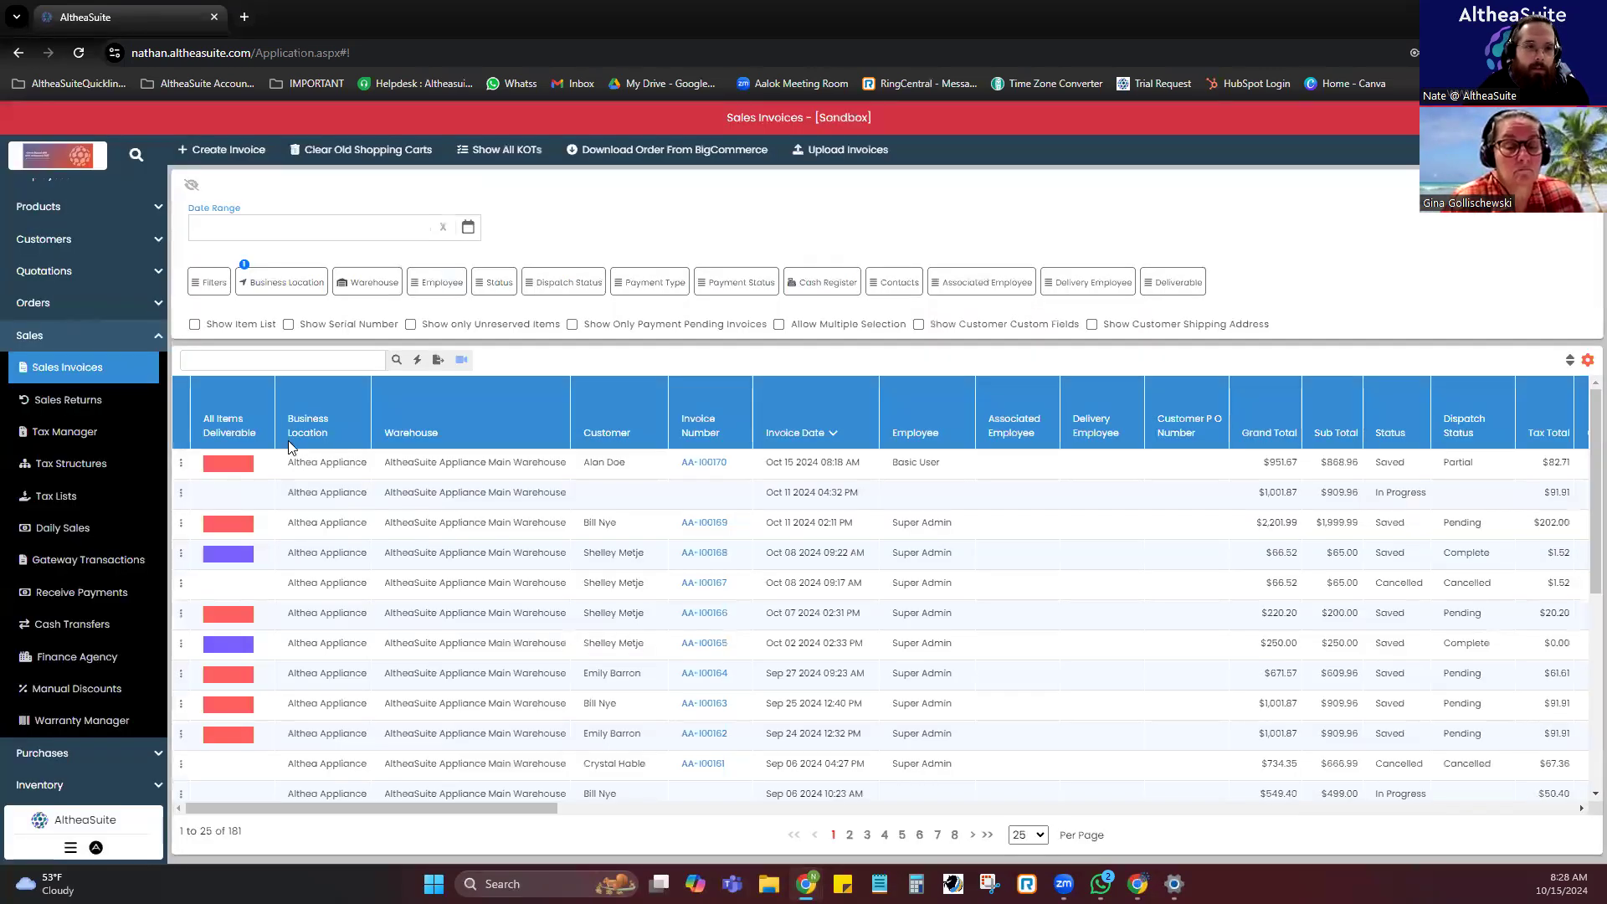
left_click(241, 159)
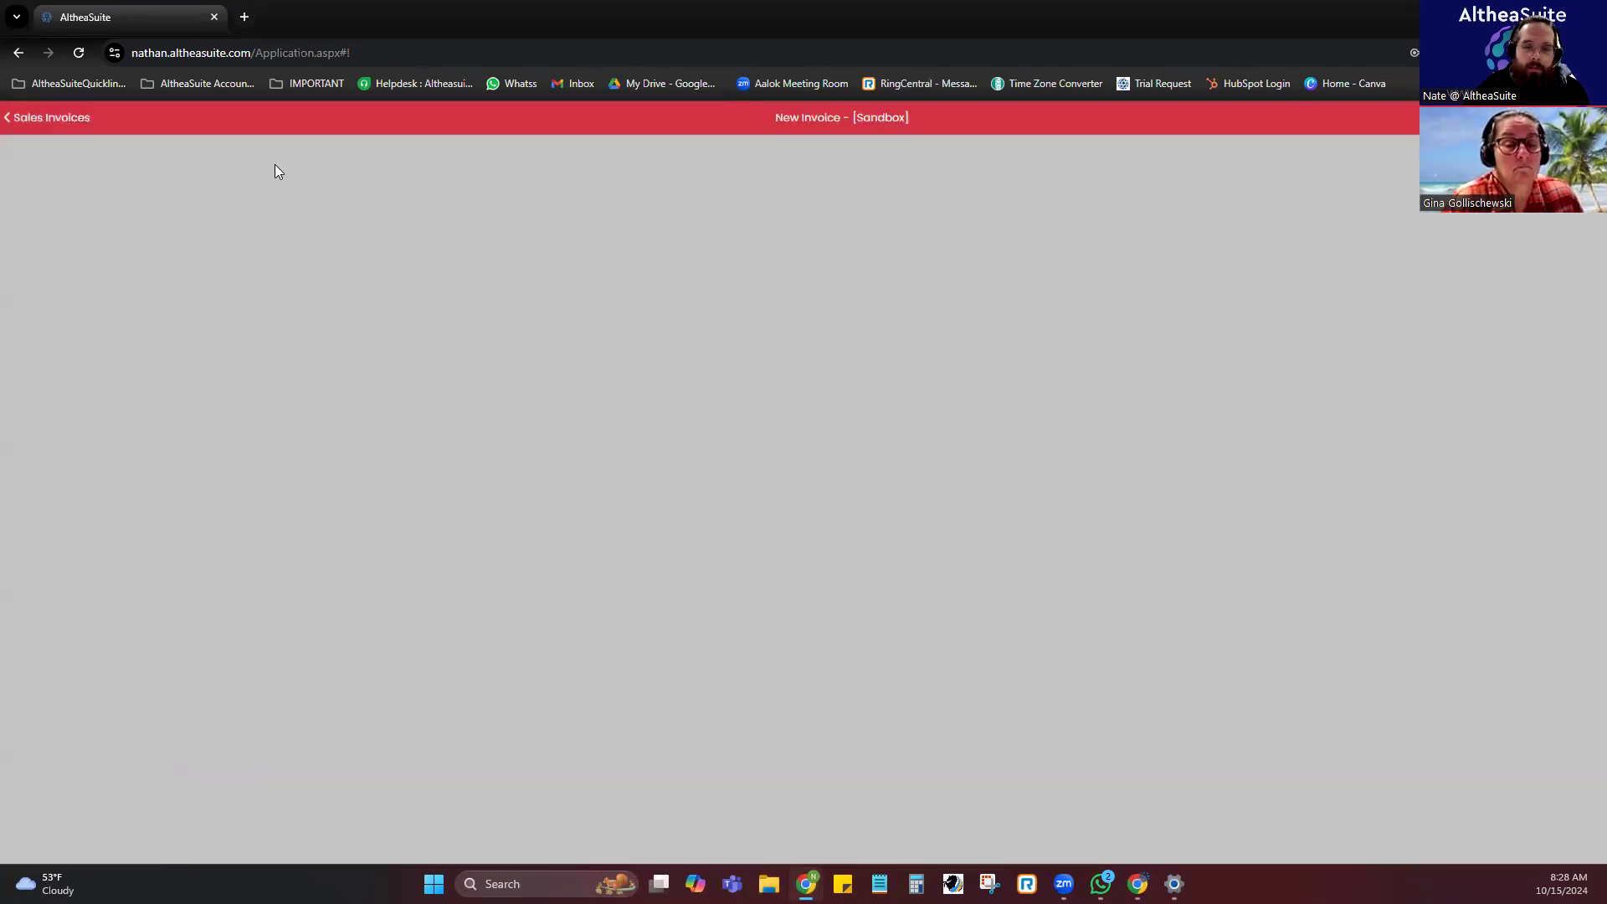
left_click(708, 409)
type("ala")
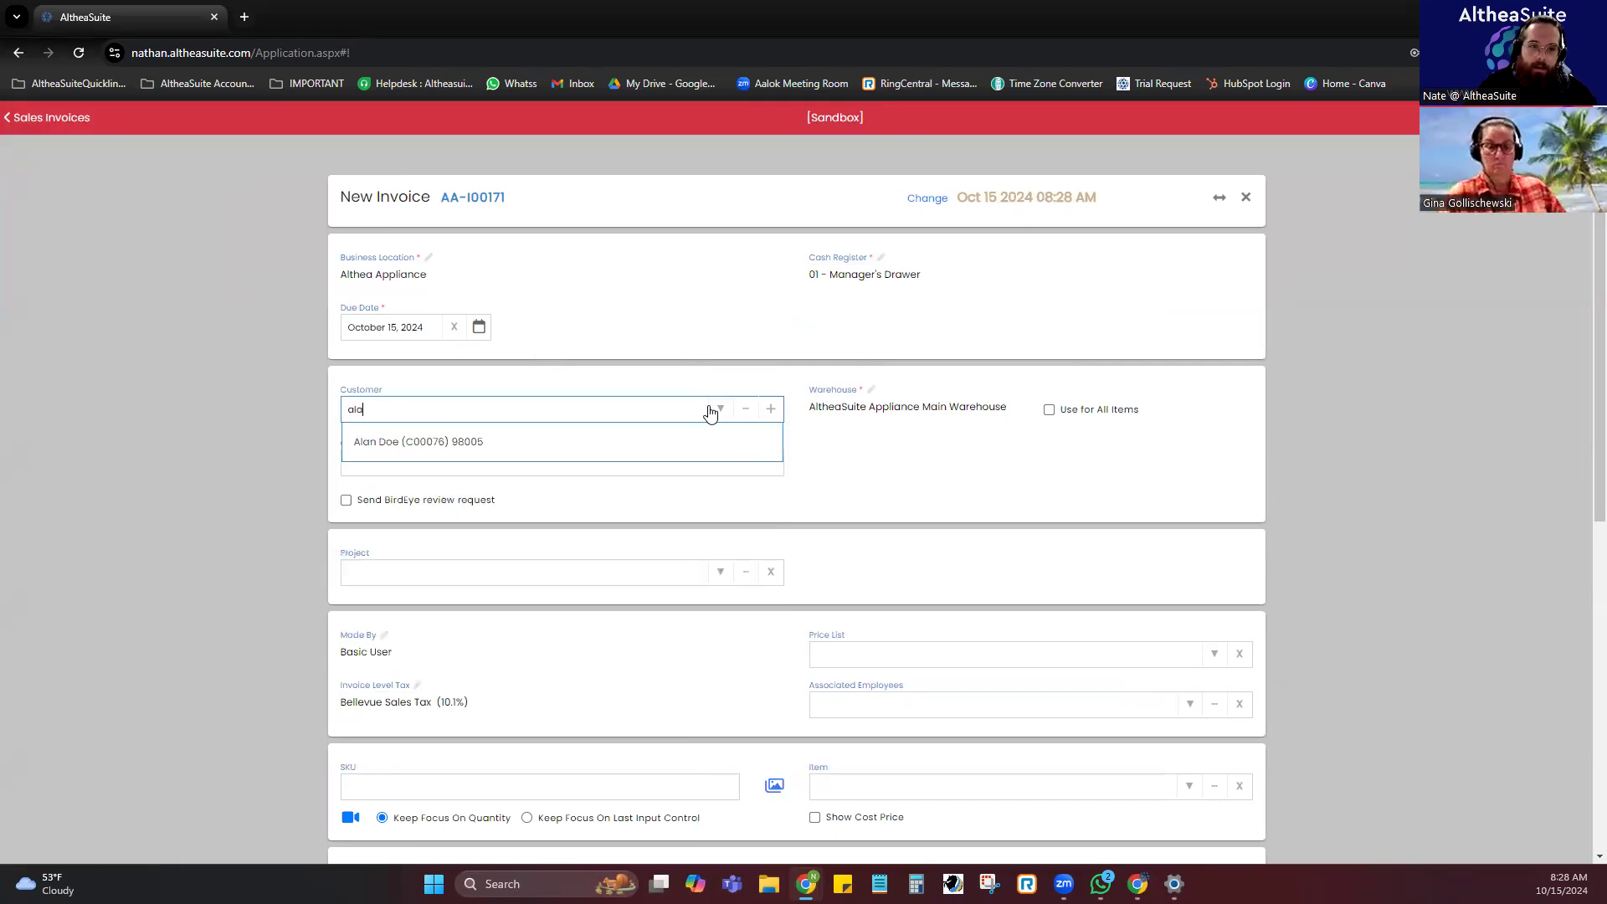
left_click(612, 442)
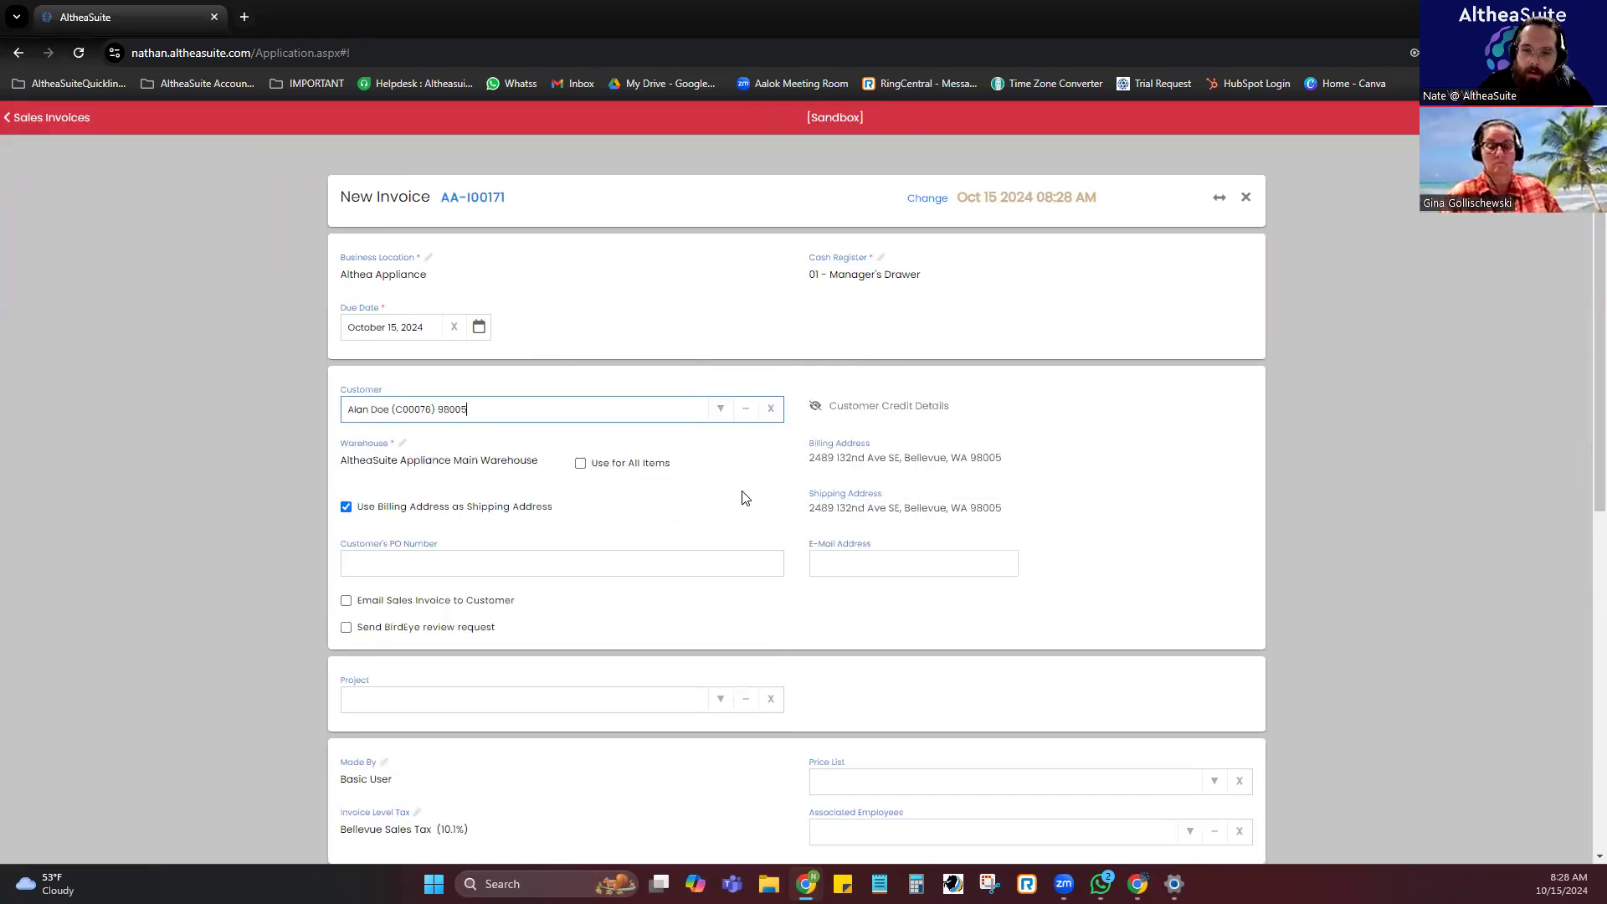
Add the Shenandoah 8-drawer Classic Oak dresser (LSE600DR) to the invoice with No Warranty, accepting it despite the stock shortage.
scroll(846, 512, "down", 5)
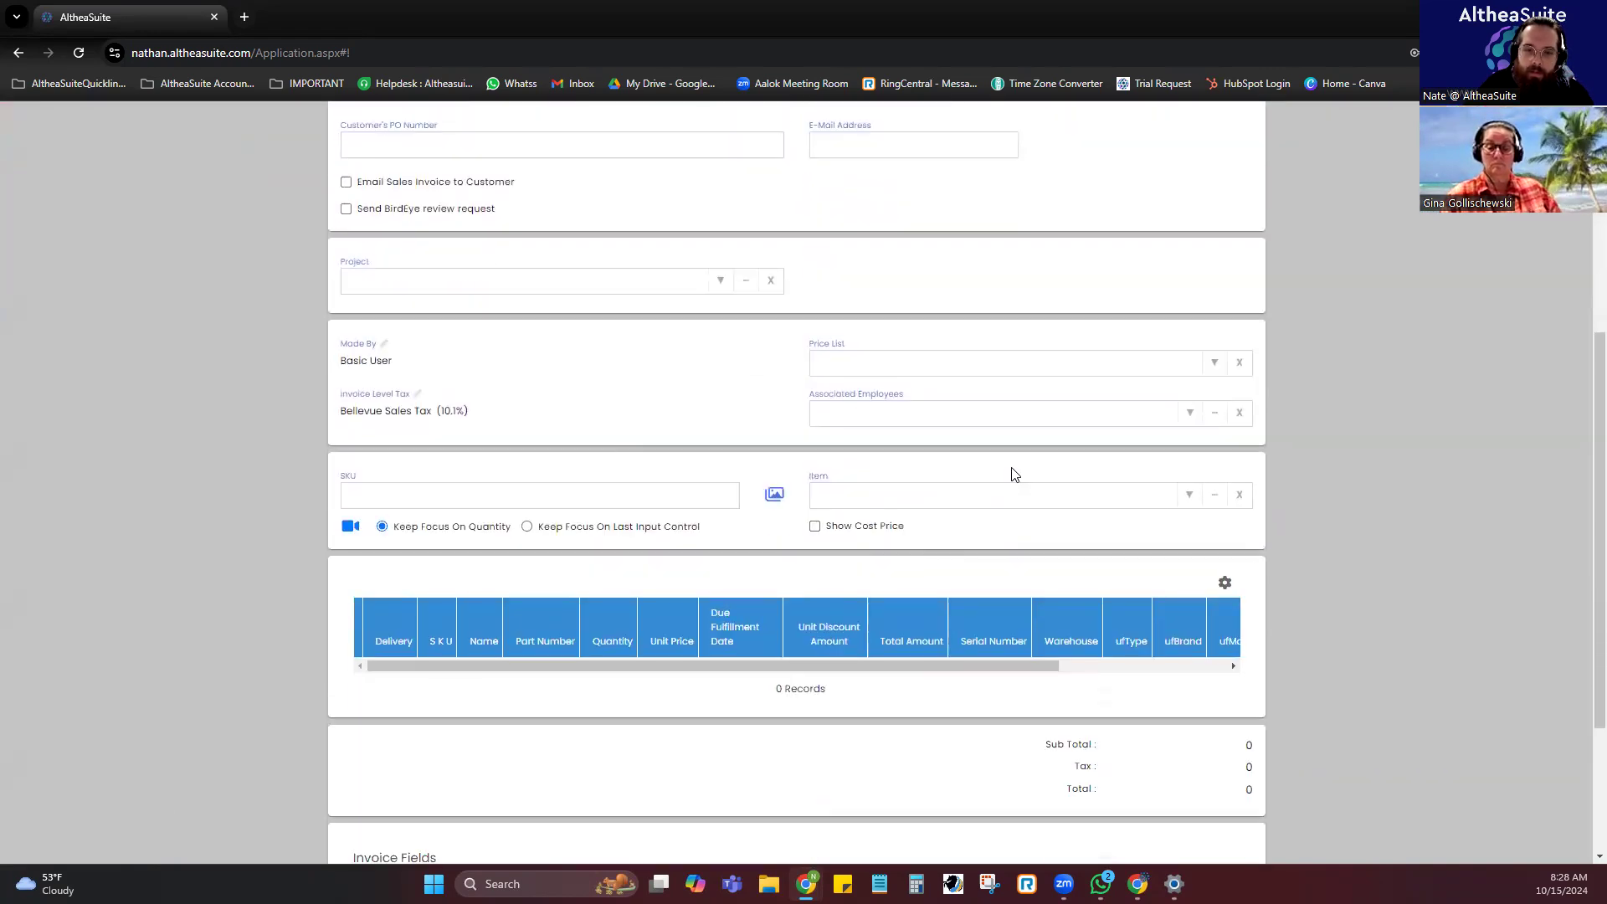
left_click(1185, 495)
scroll(1004, 652, "down", 3)
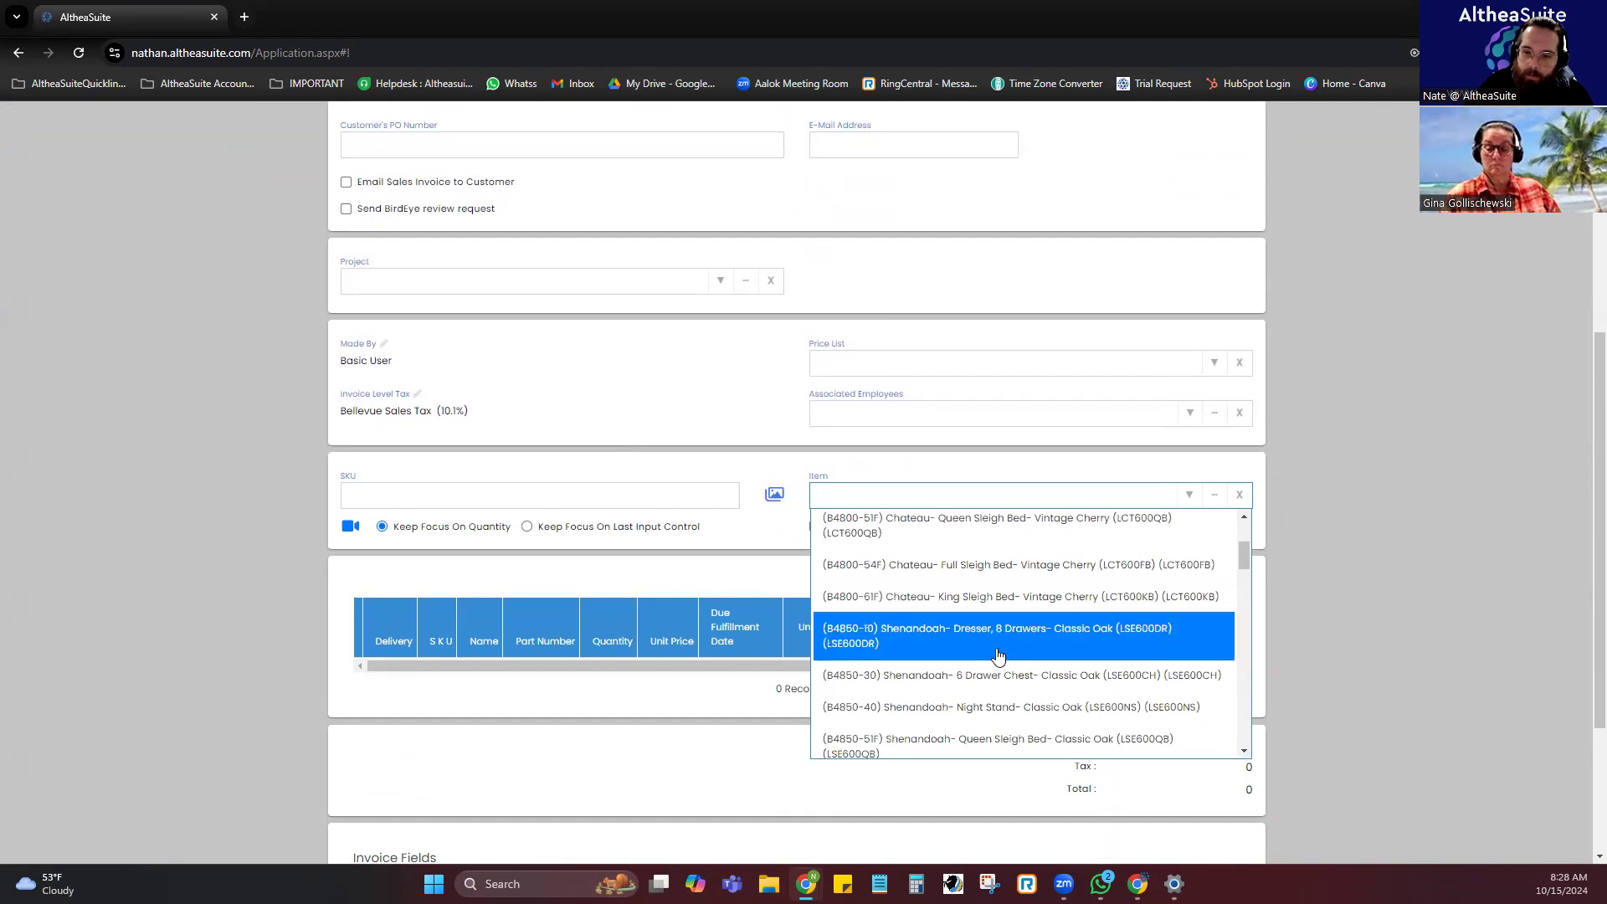
left_click(996, 650)
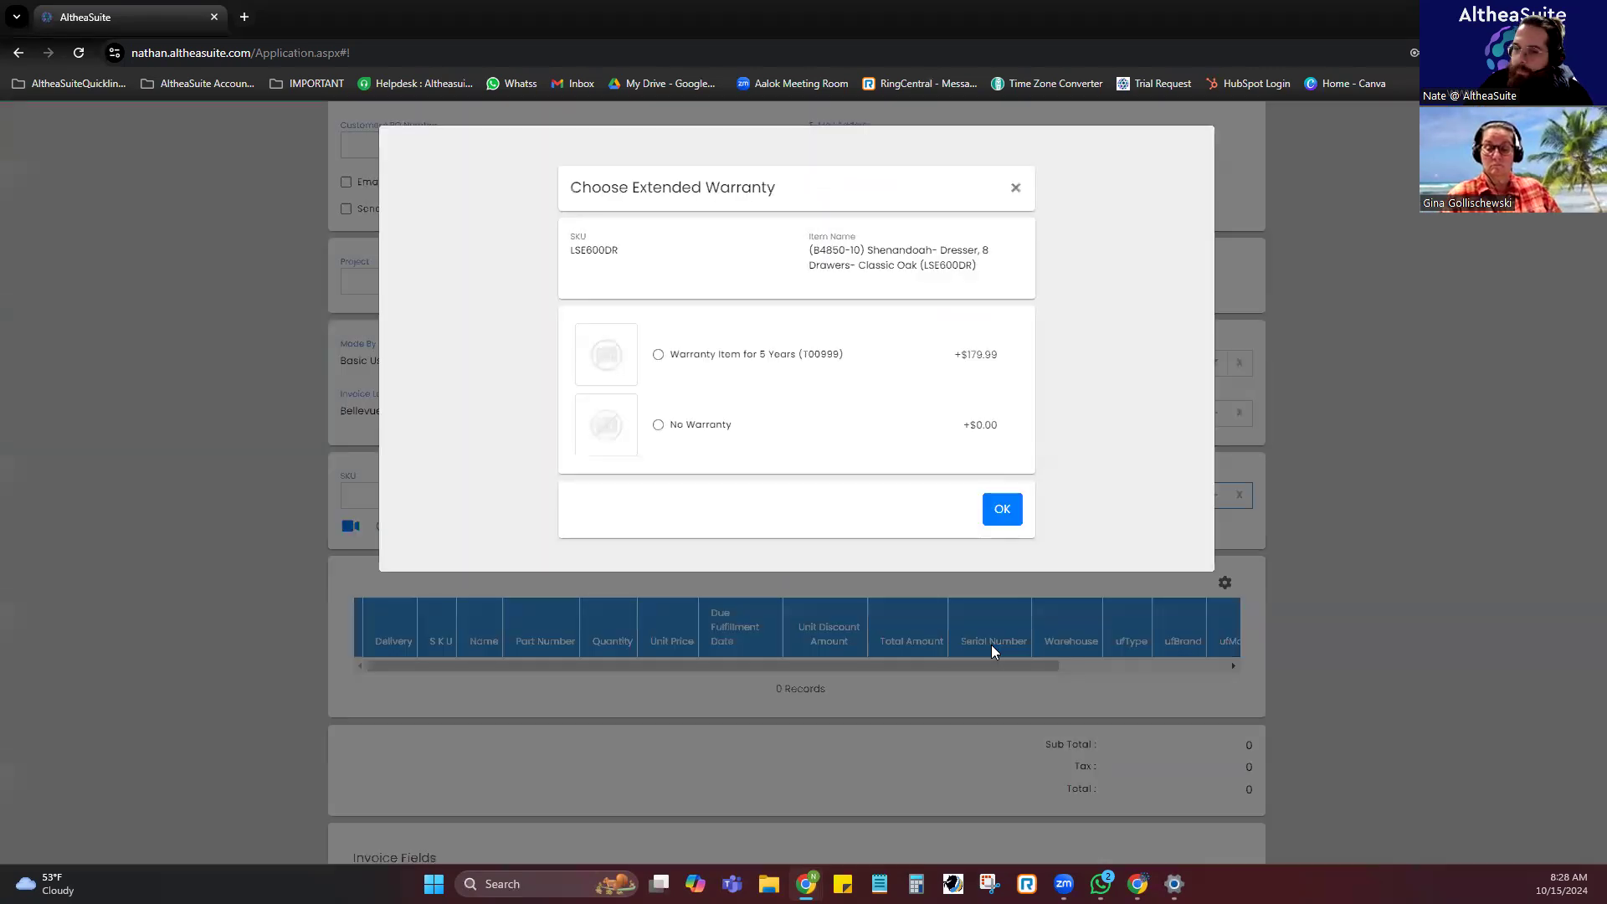
left_click(676, 425)
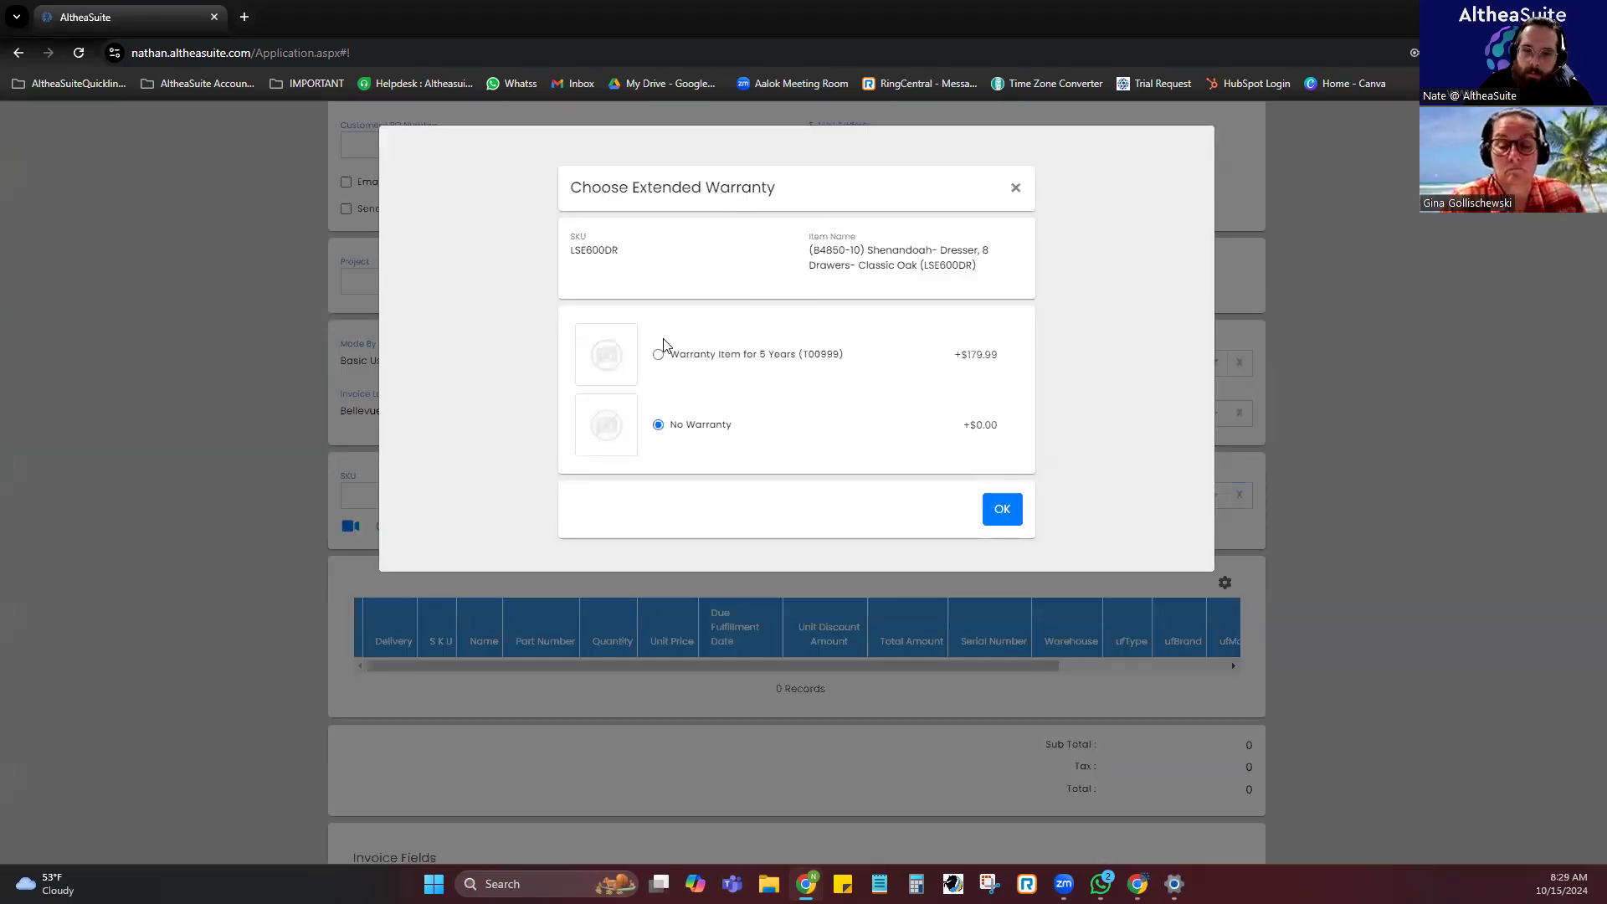
left_click(1002, 509)
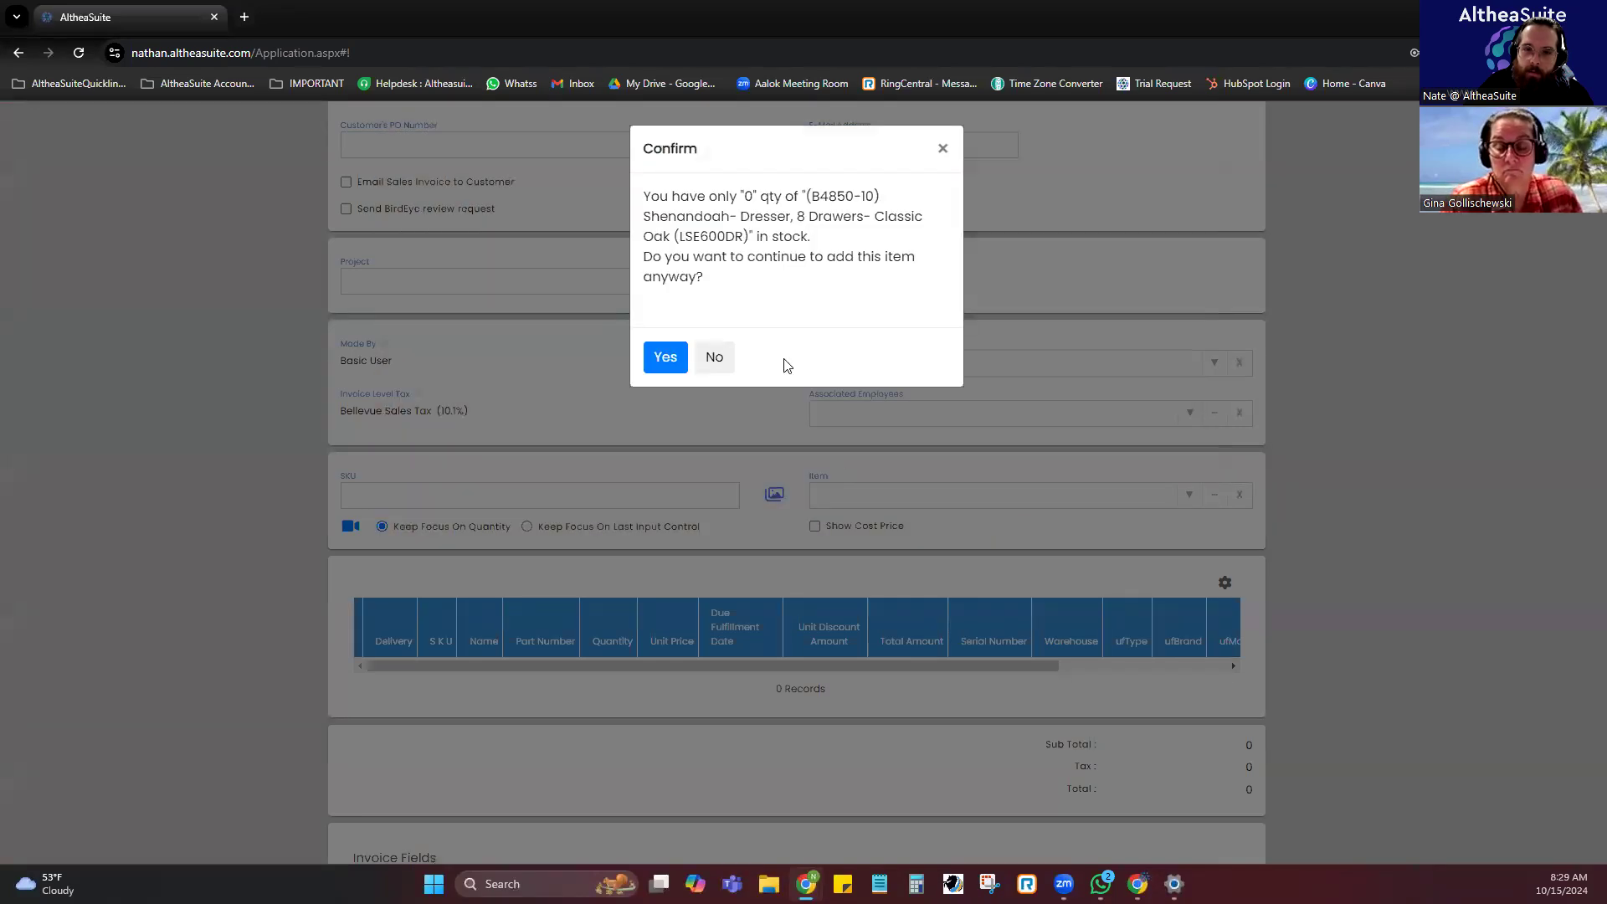
left_click(646, 362)
Mark the dresser for delivery (DL) and set its due fulfillment date to October 18, 2024.
scroll(659, 352, "down", 2)
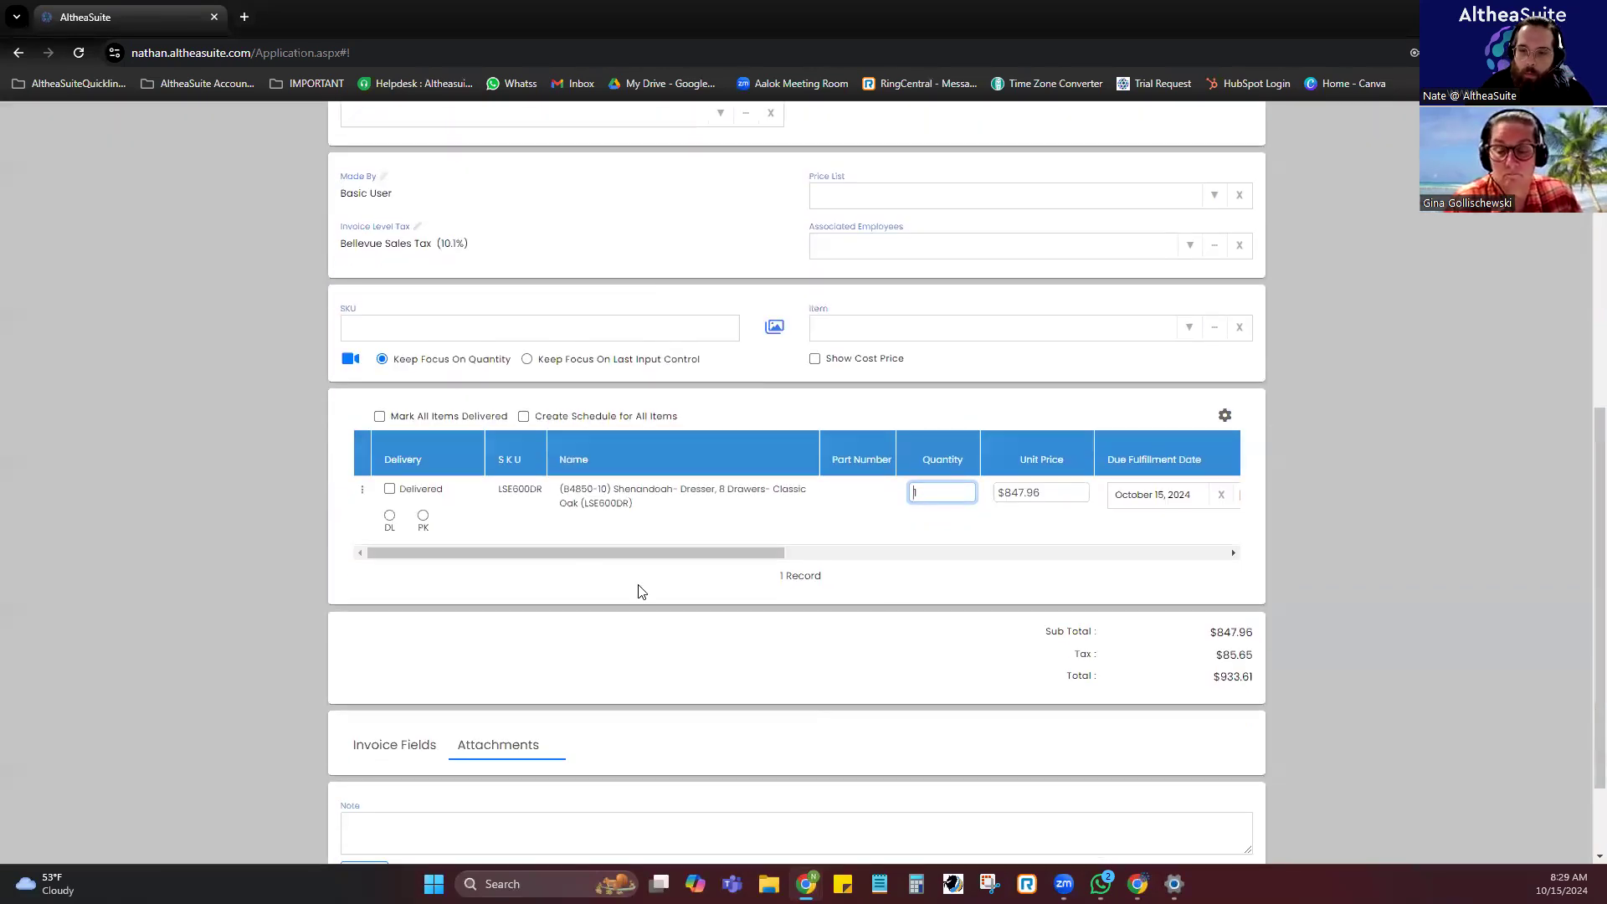
left_click(389, 516)
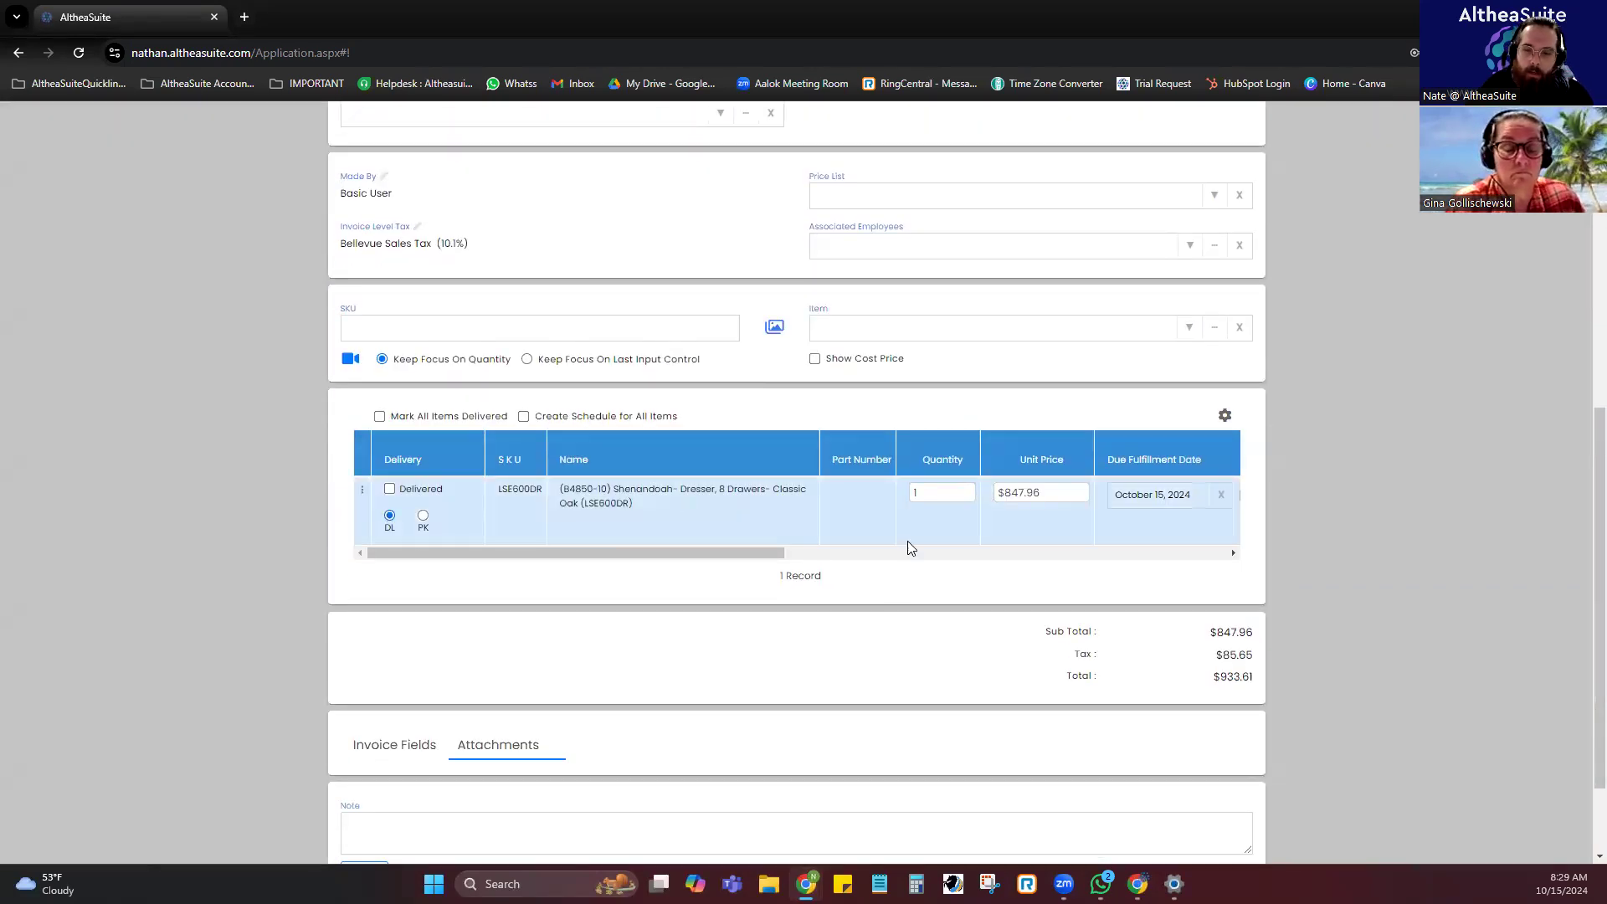
left_click_drag(661, 552, 760, 553)
left_click(938, 494)
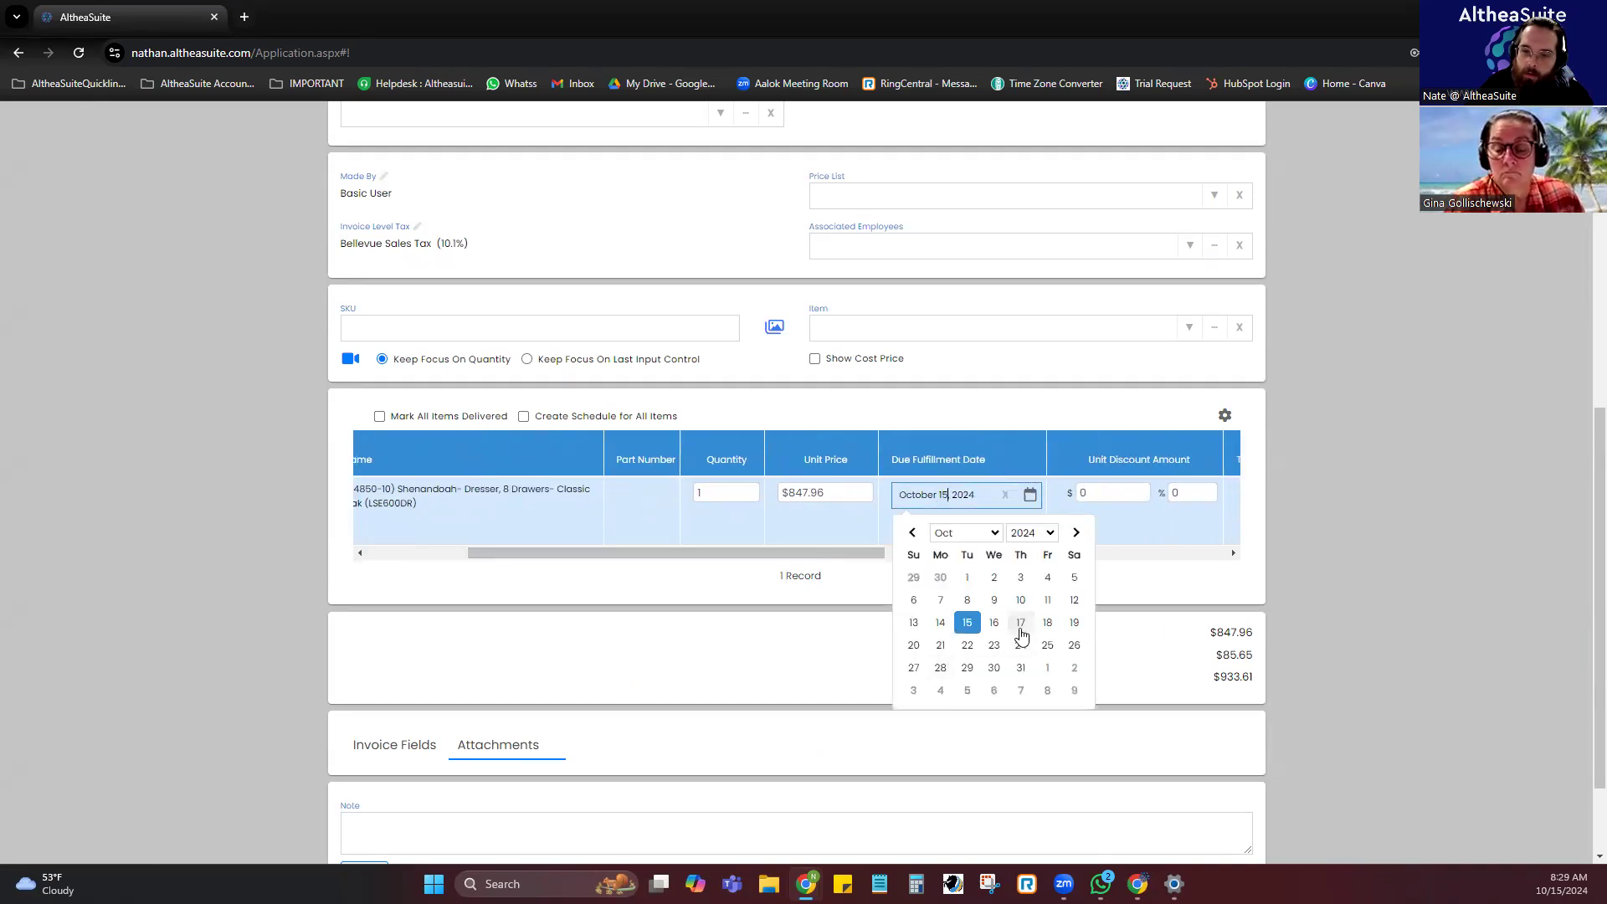
left_click(1046, 623)
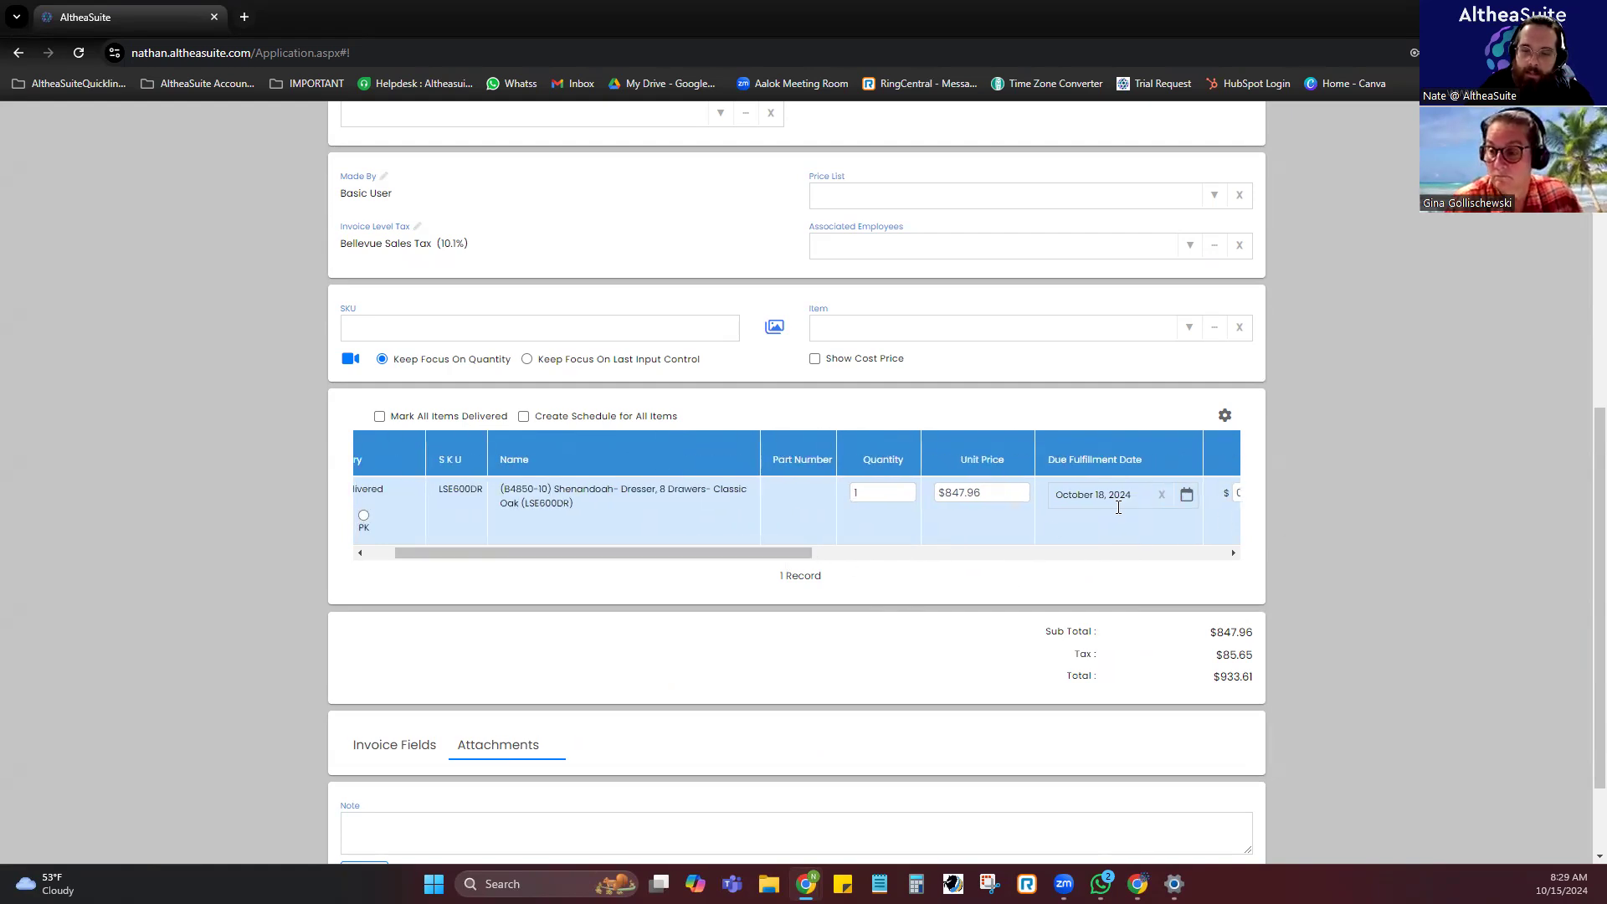
left_click_drag(742, 549, 639, 544)
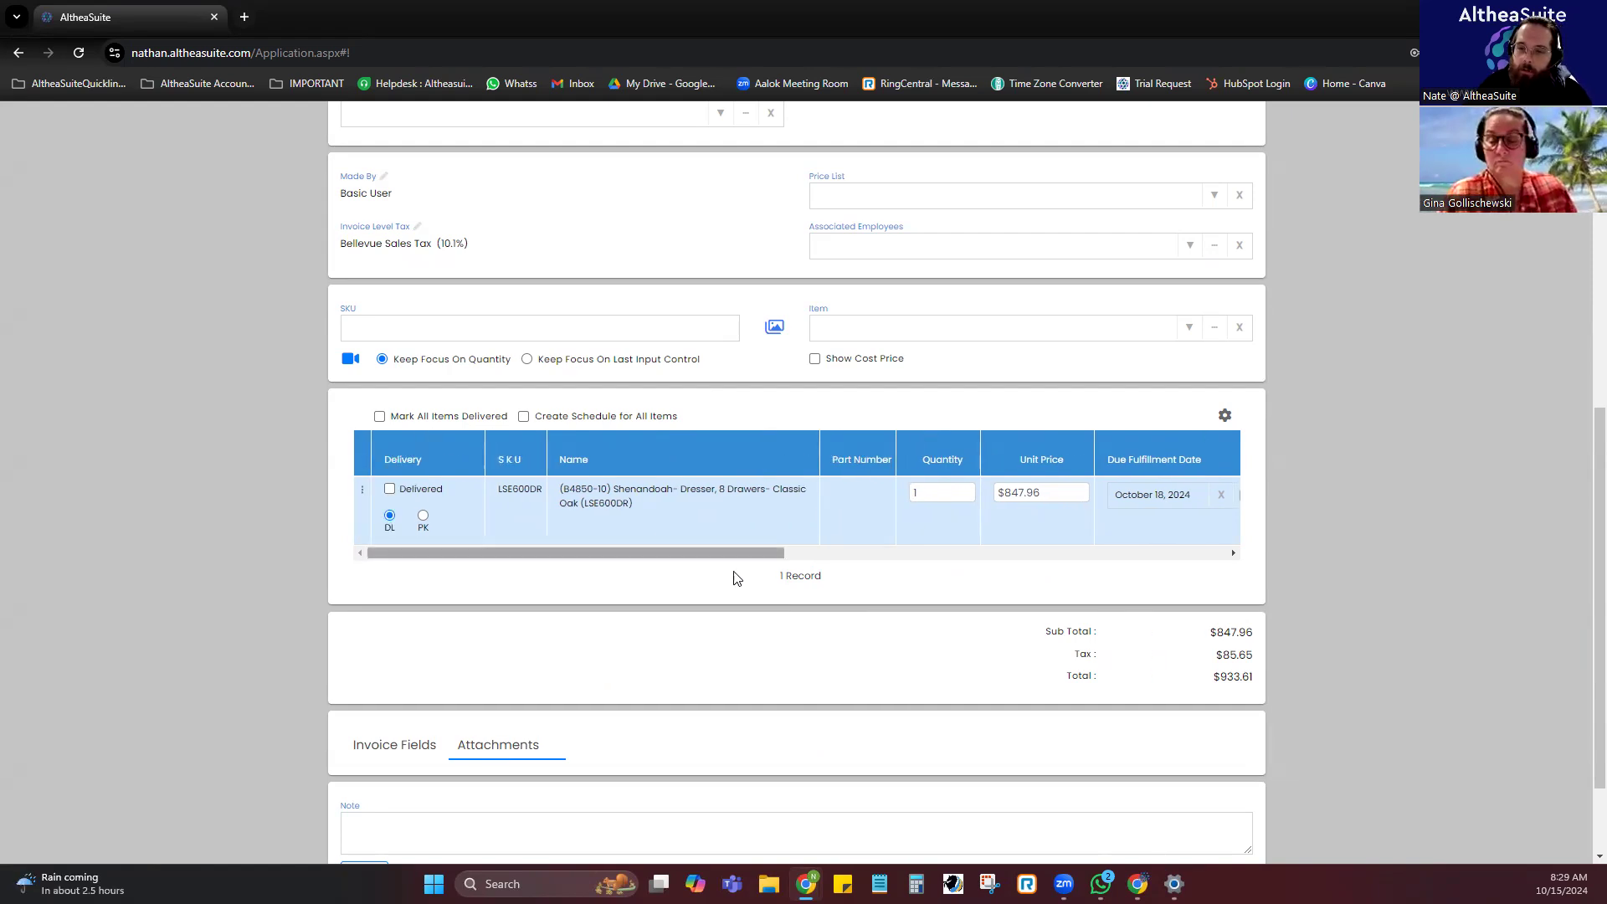
Proceed to the invoice's payment without capturing the customer's signature and choose the Finance Agency payment mode.
scroll(812, 595, "down", 2)
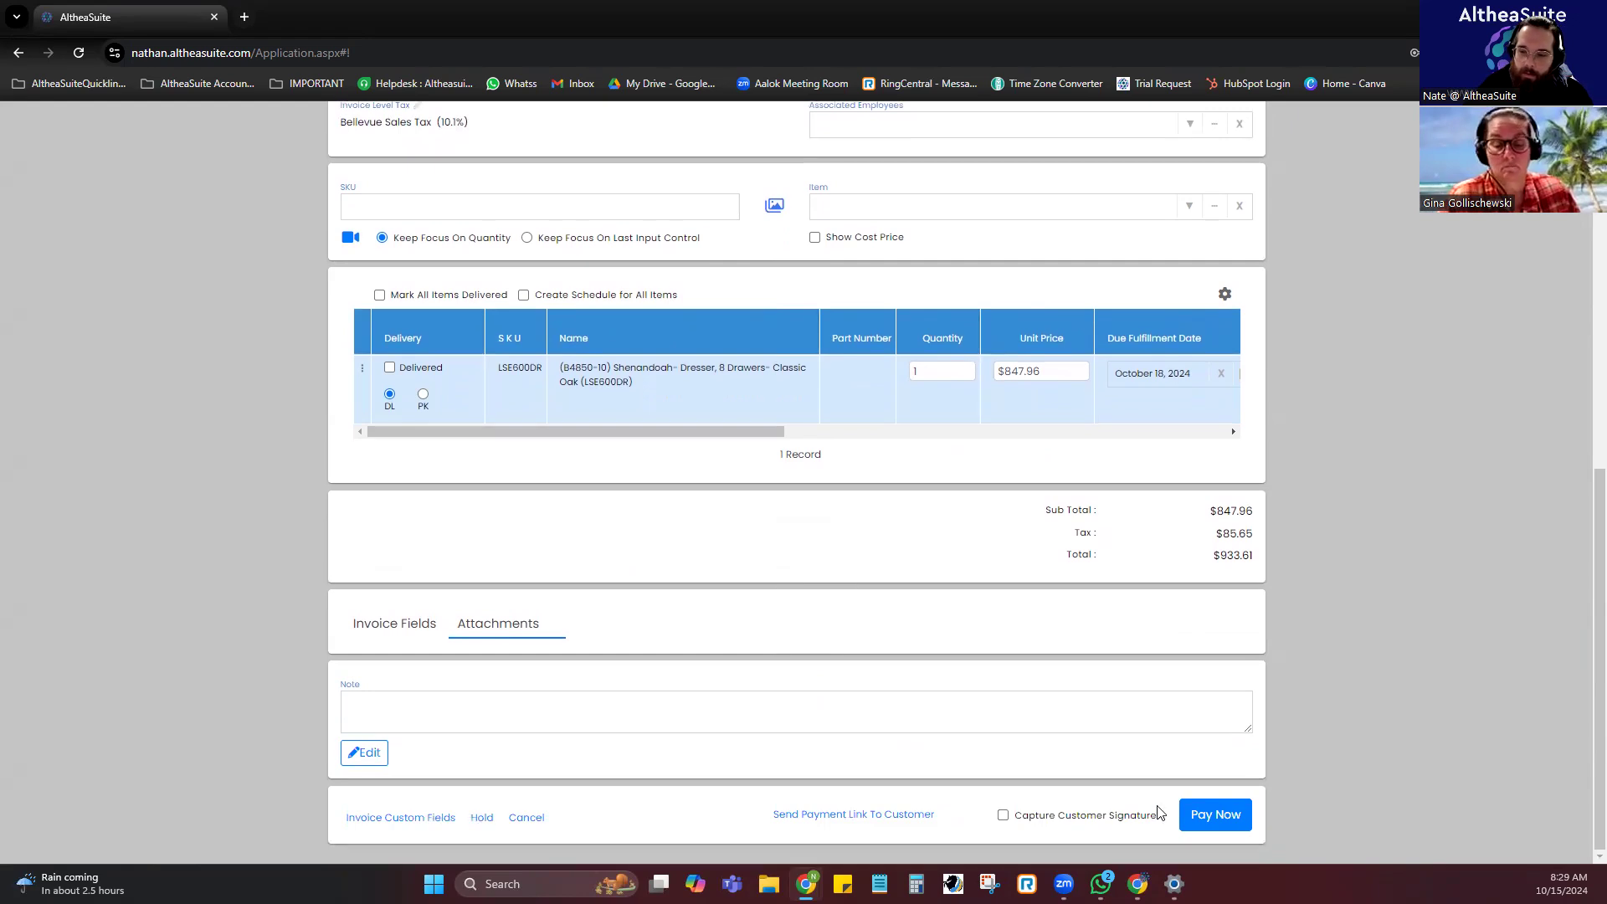
left_click(1215, 816)
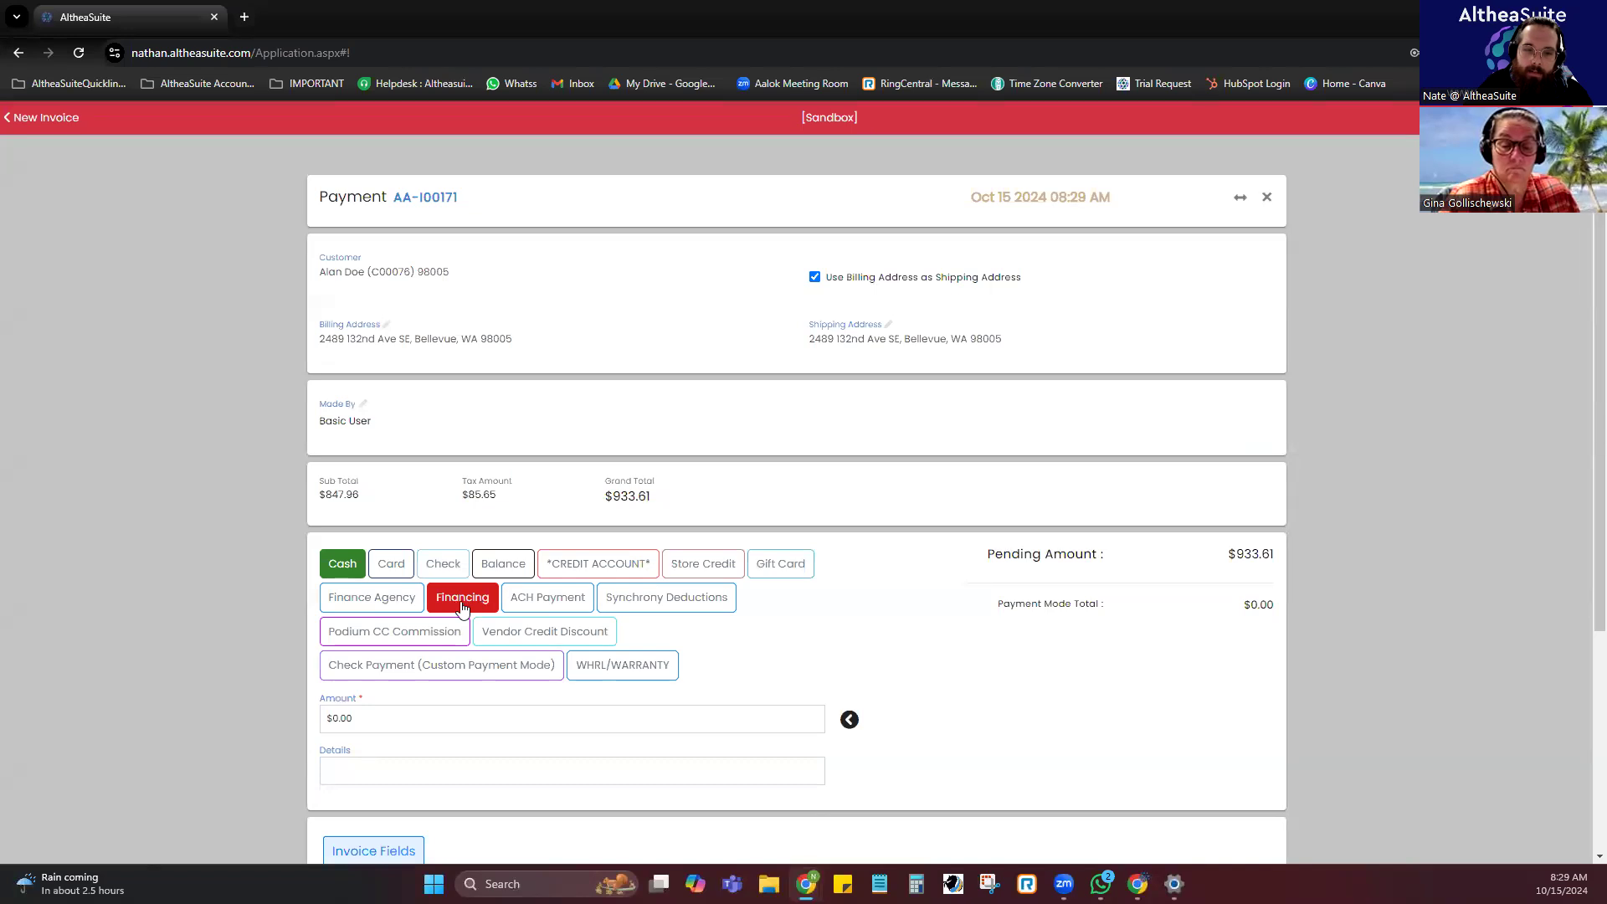
left_click(359, 607)
scroll(459, 466, "down", 2)
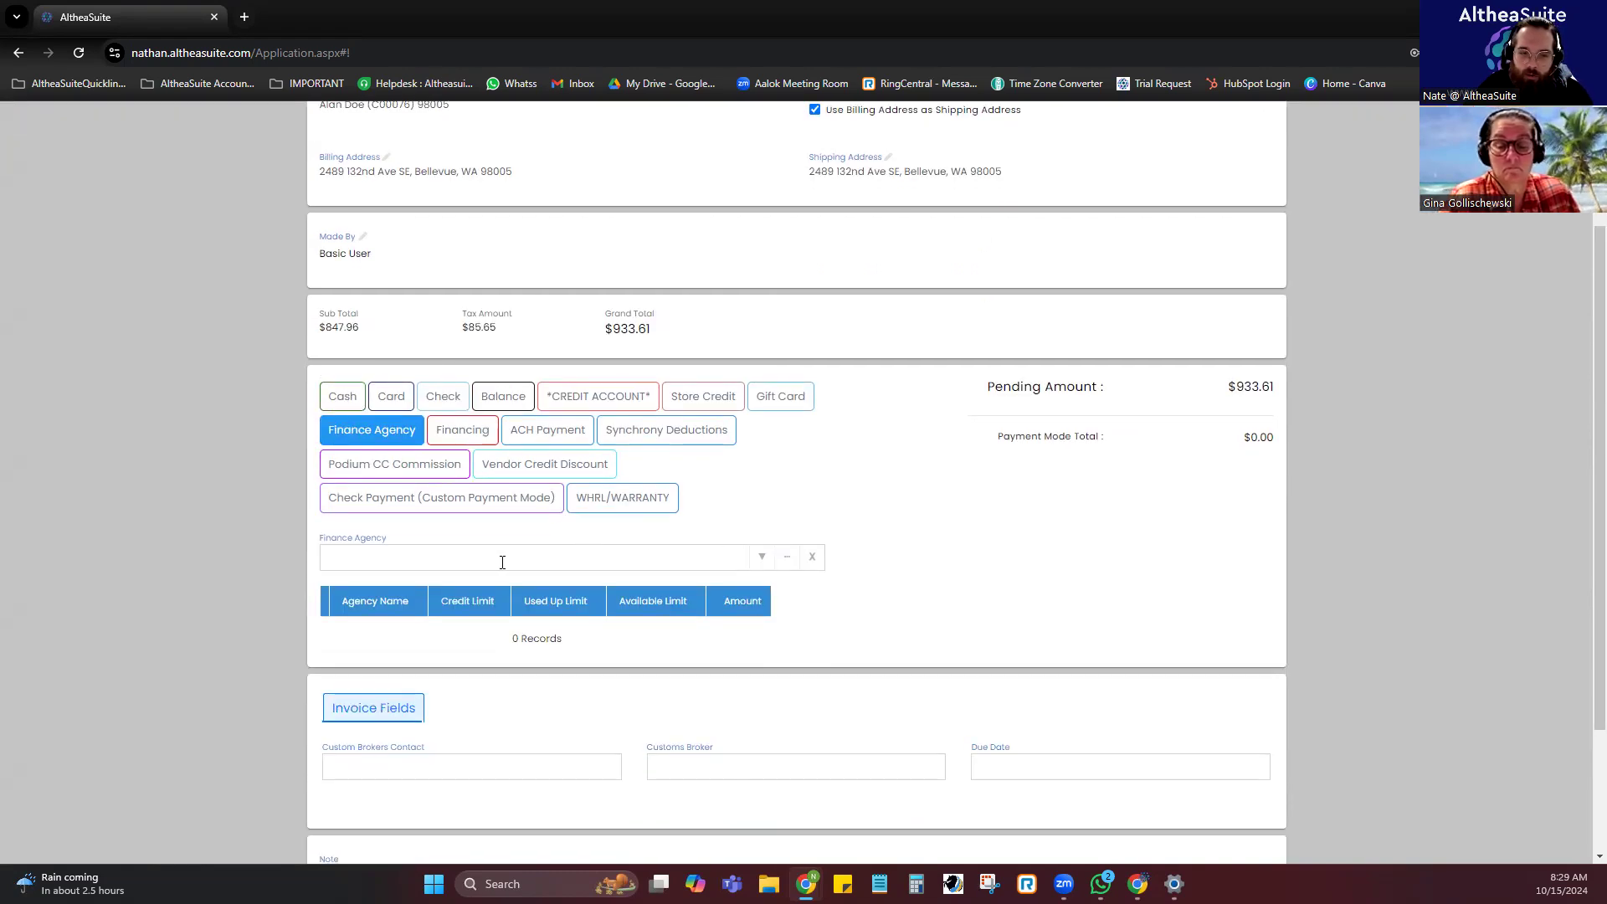
Review the finance agencies available for the payment and open the finance agency manager.
left_click(760, 559)
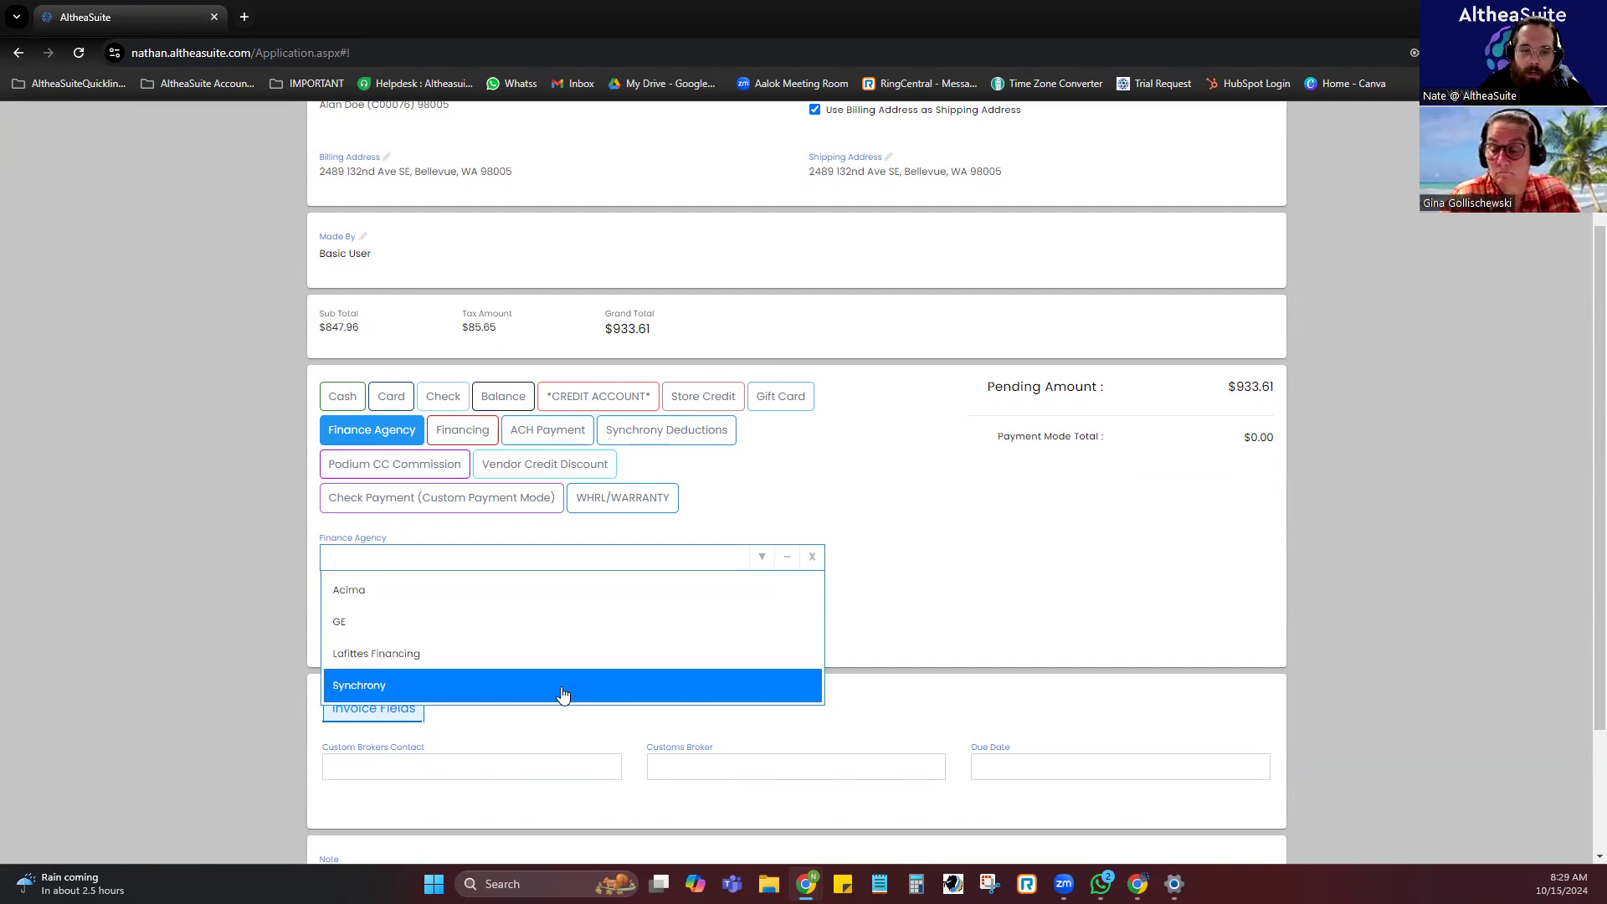
left_click(1001, 550)
left_click(761, 561)
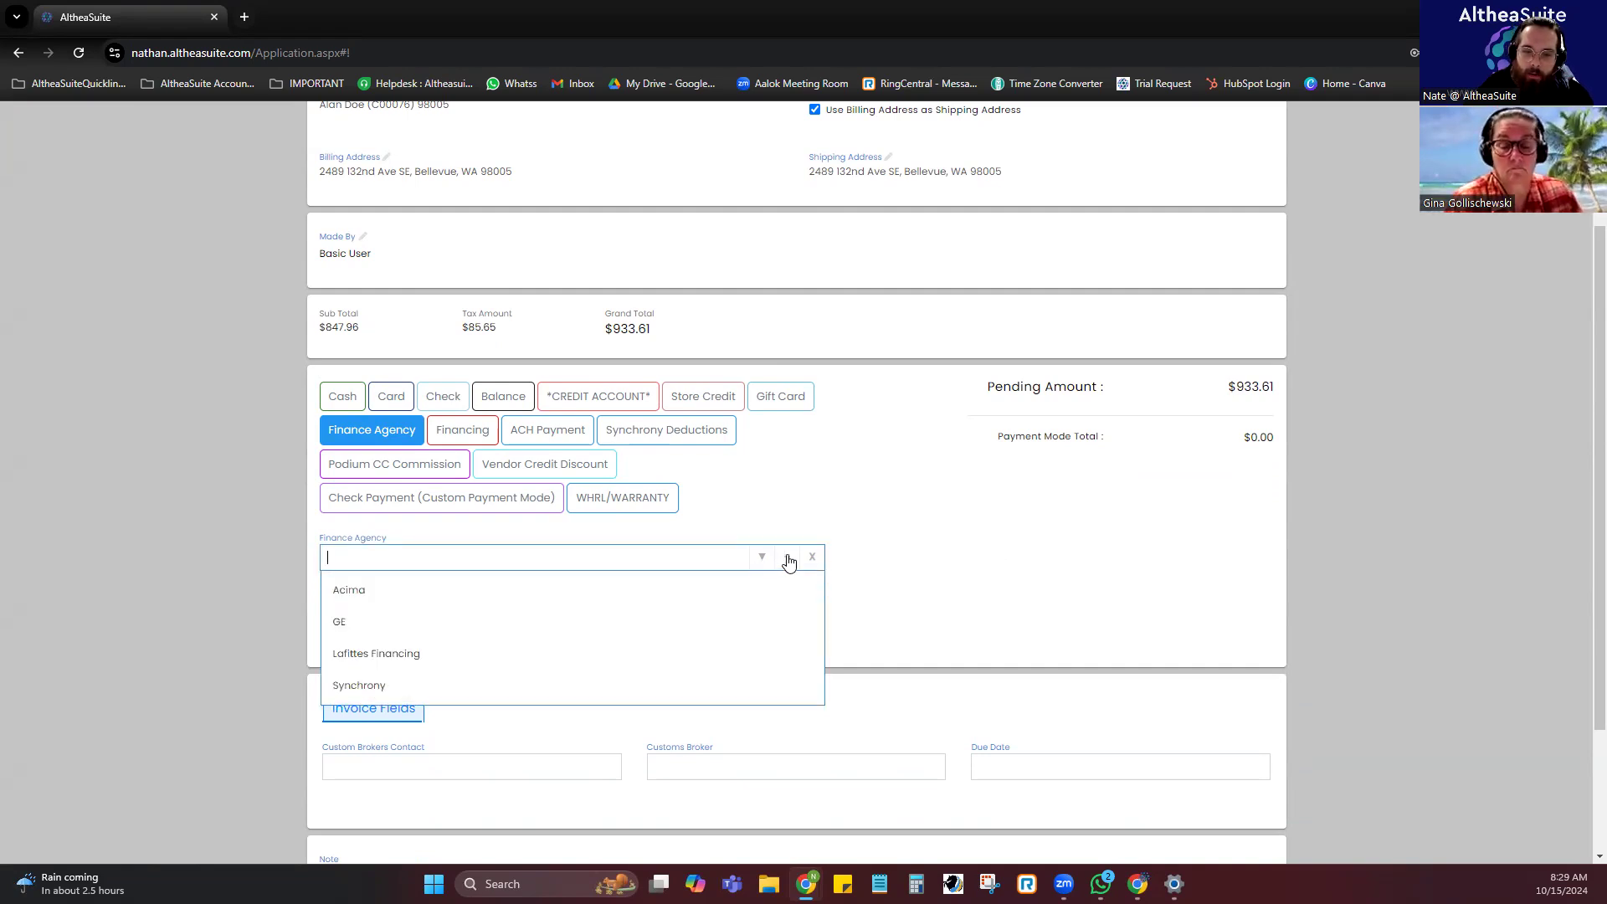
left_click(788, 559)
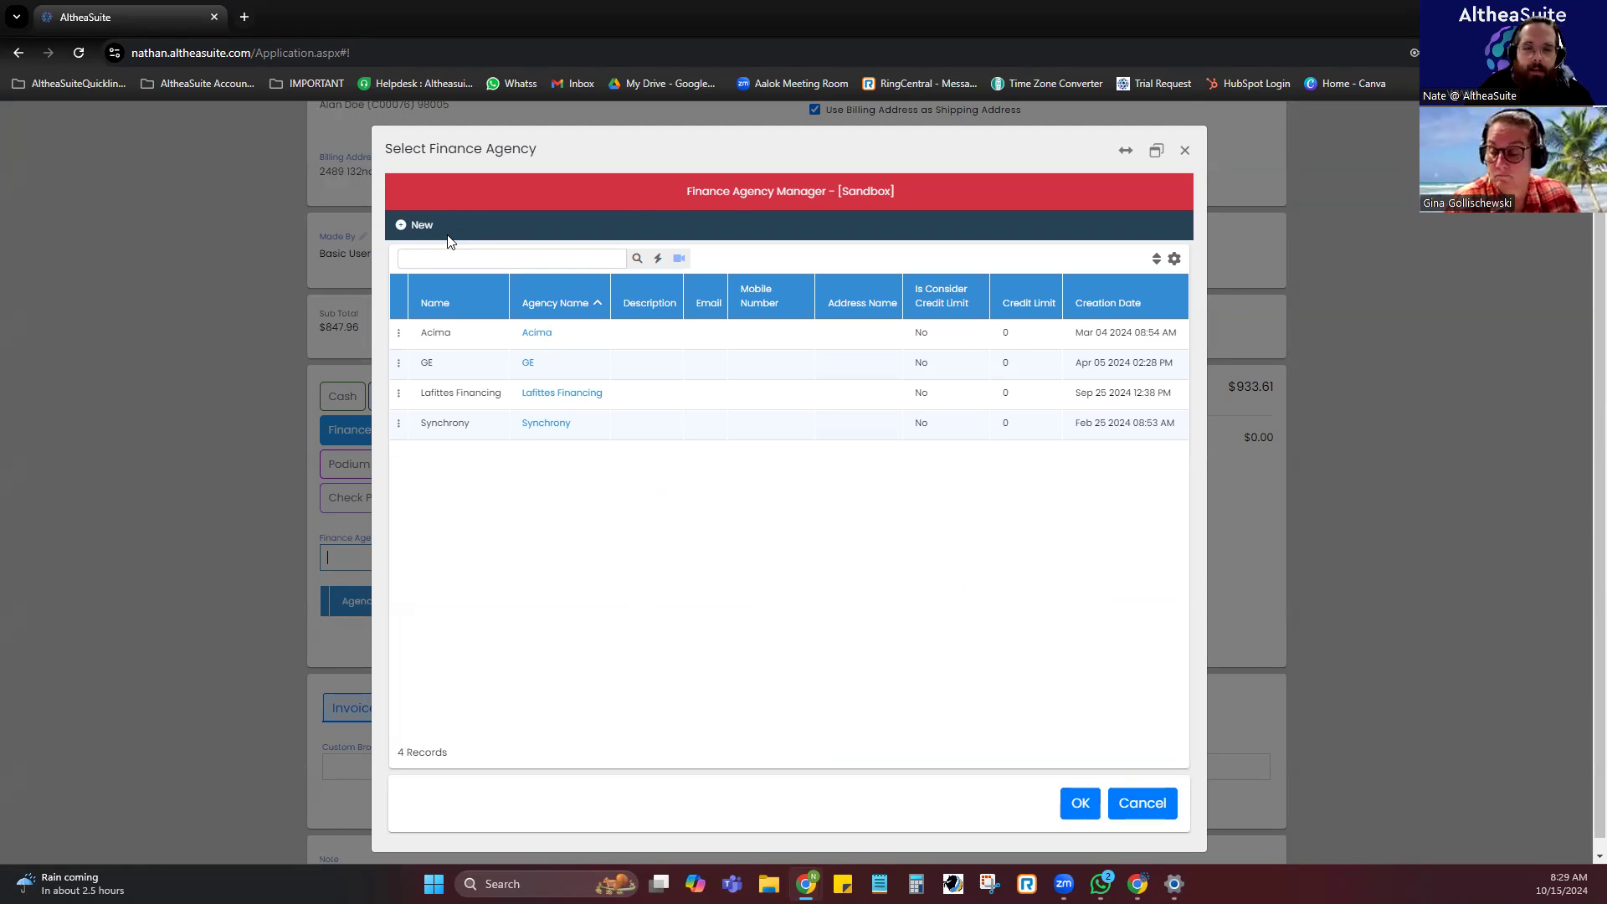
Examine the name, address and balance limit fields of a new finance agency form, and close it and the manager without saving.
left_click(420, 226)
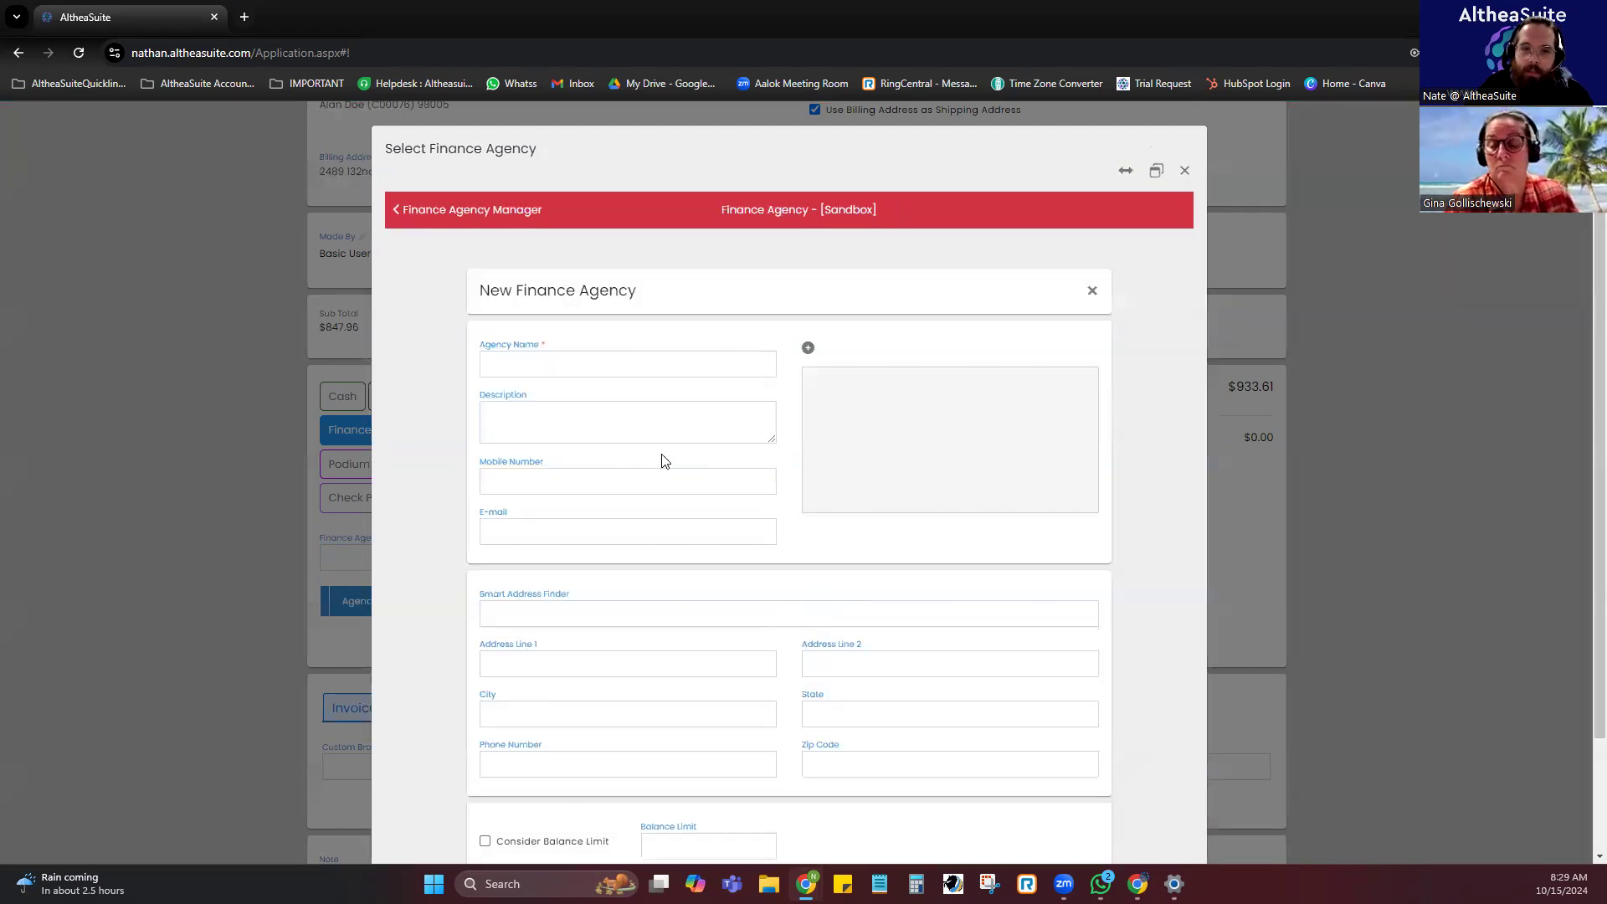
left_click(569, 368)
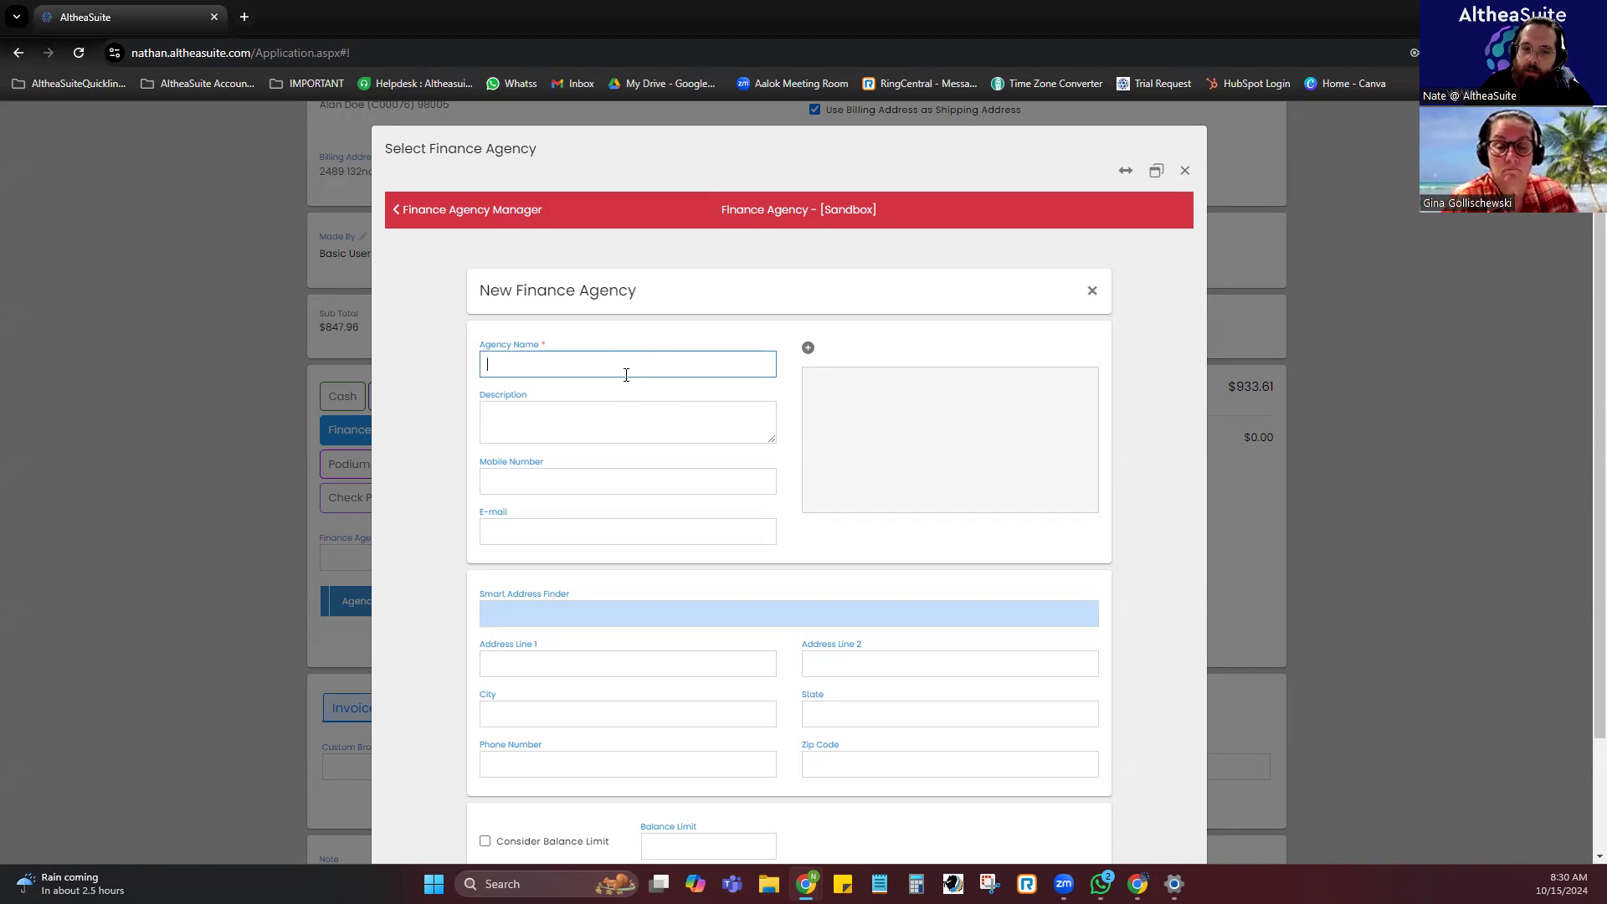
scroll(626, 375, "down", 1)
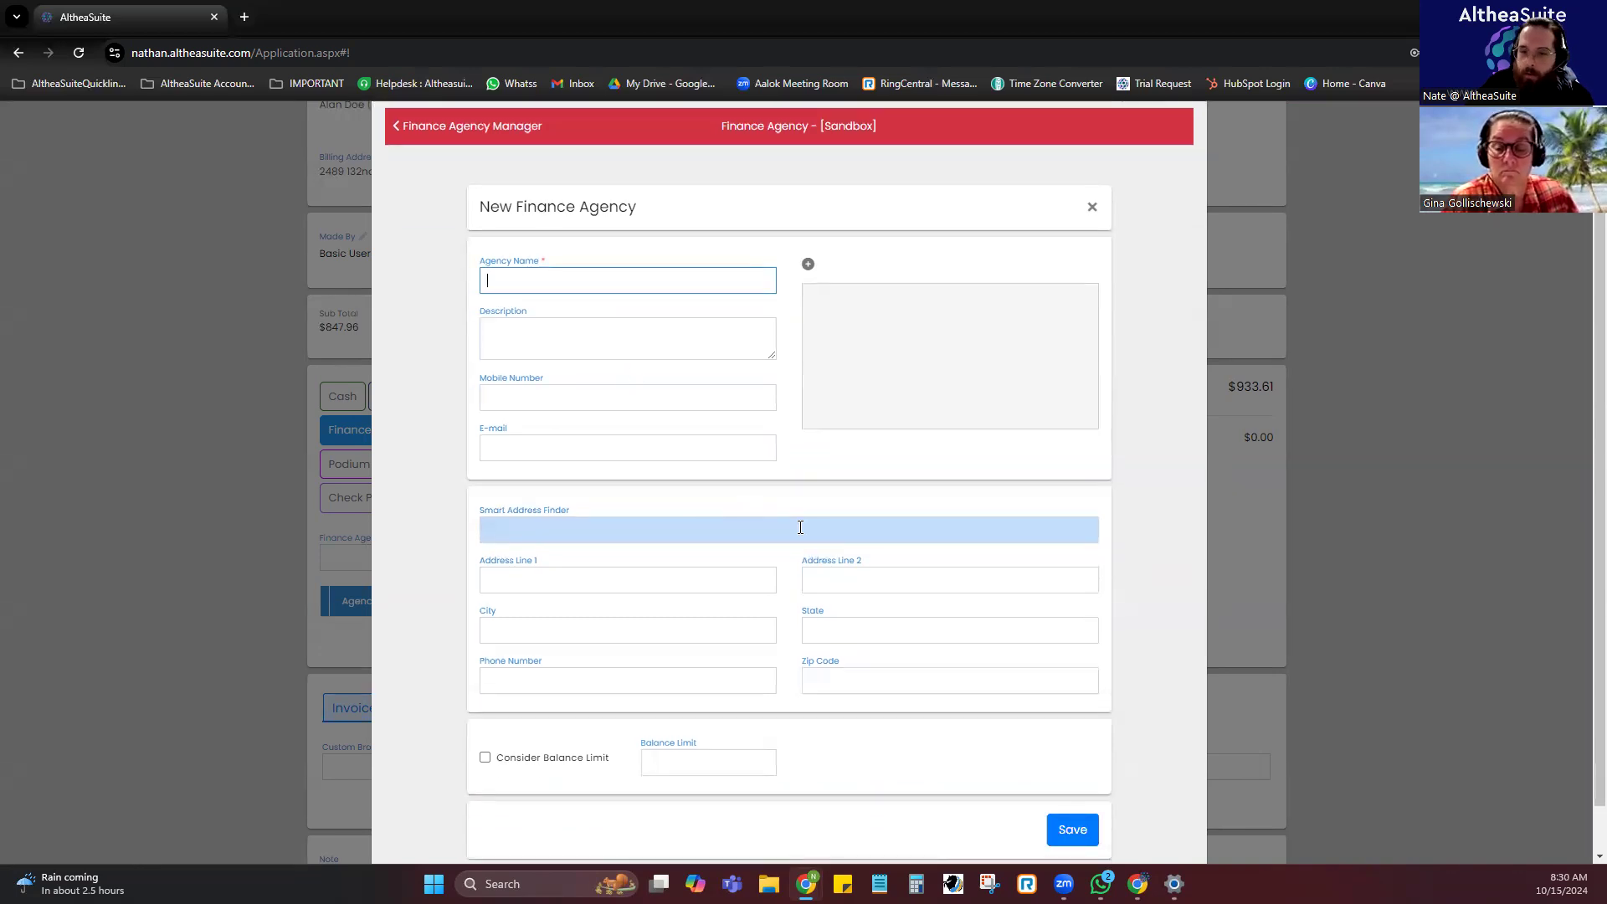
scroll(799, 527, "down", 1)
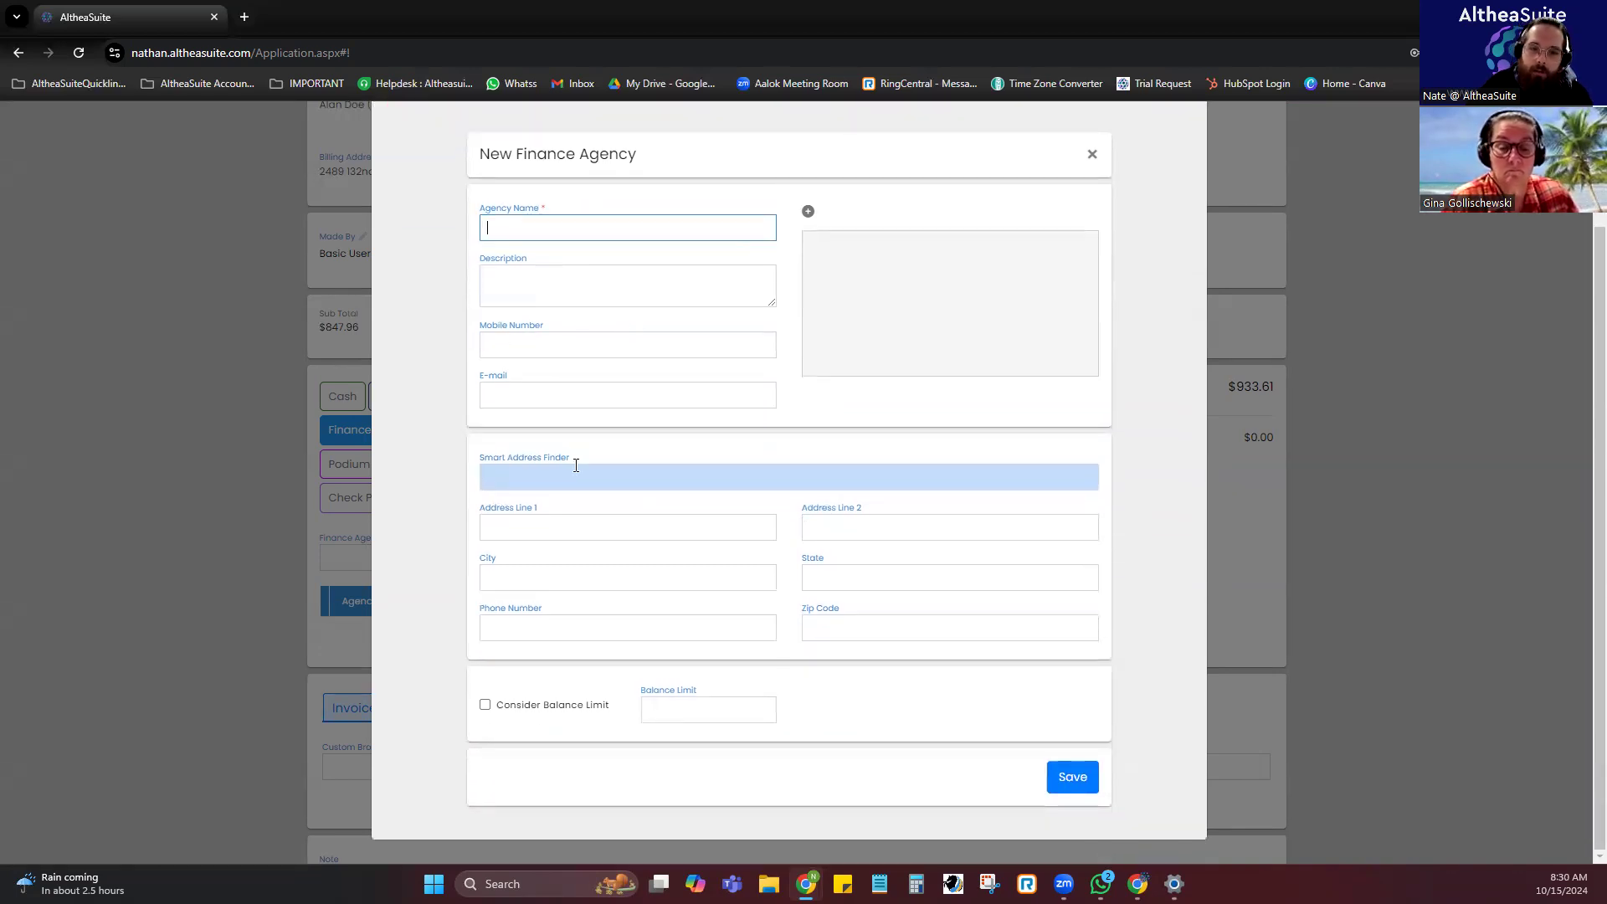
left_click(535, 471)
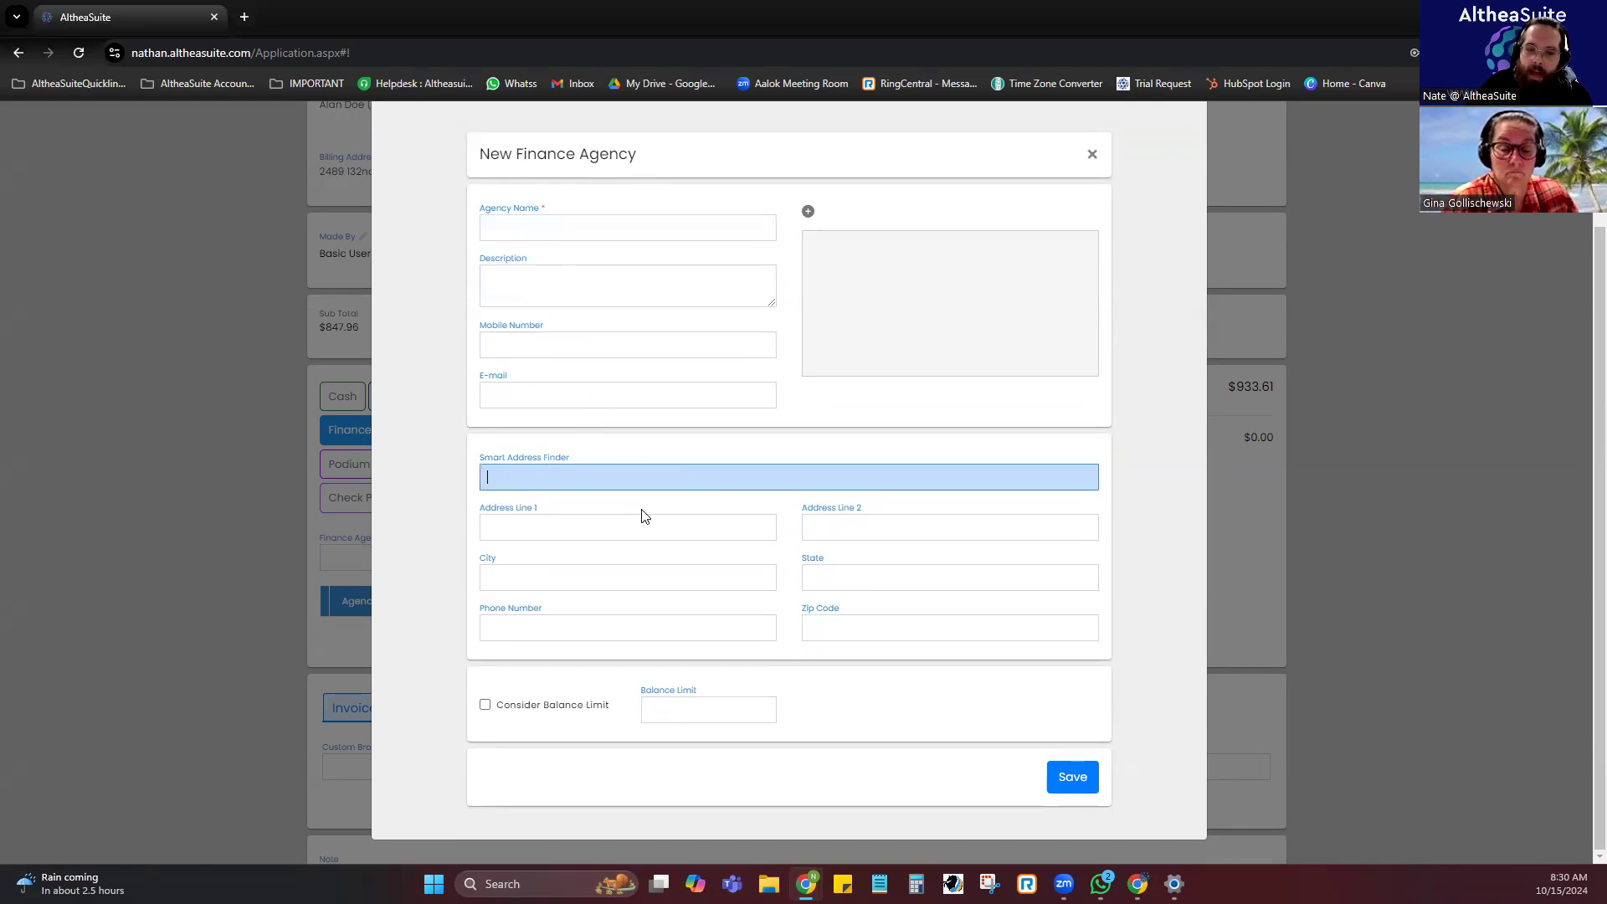
left_click(797, 701)
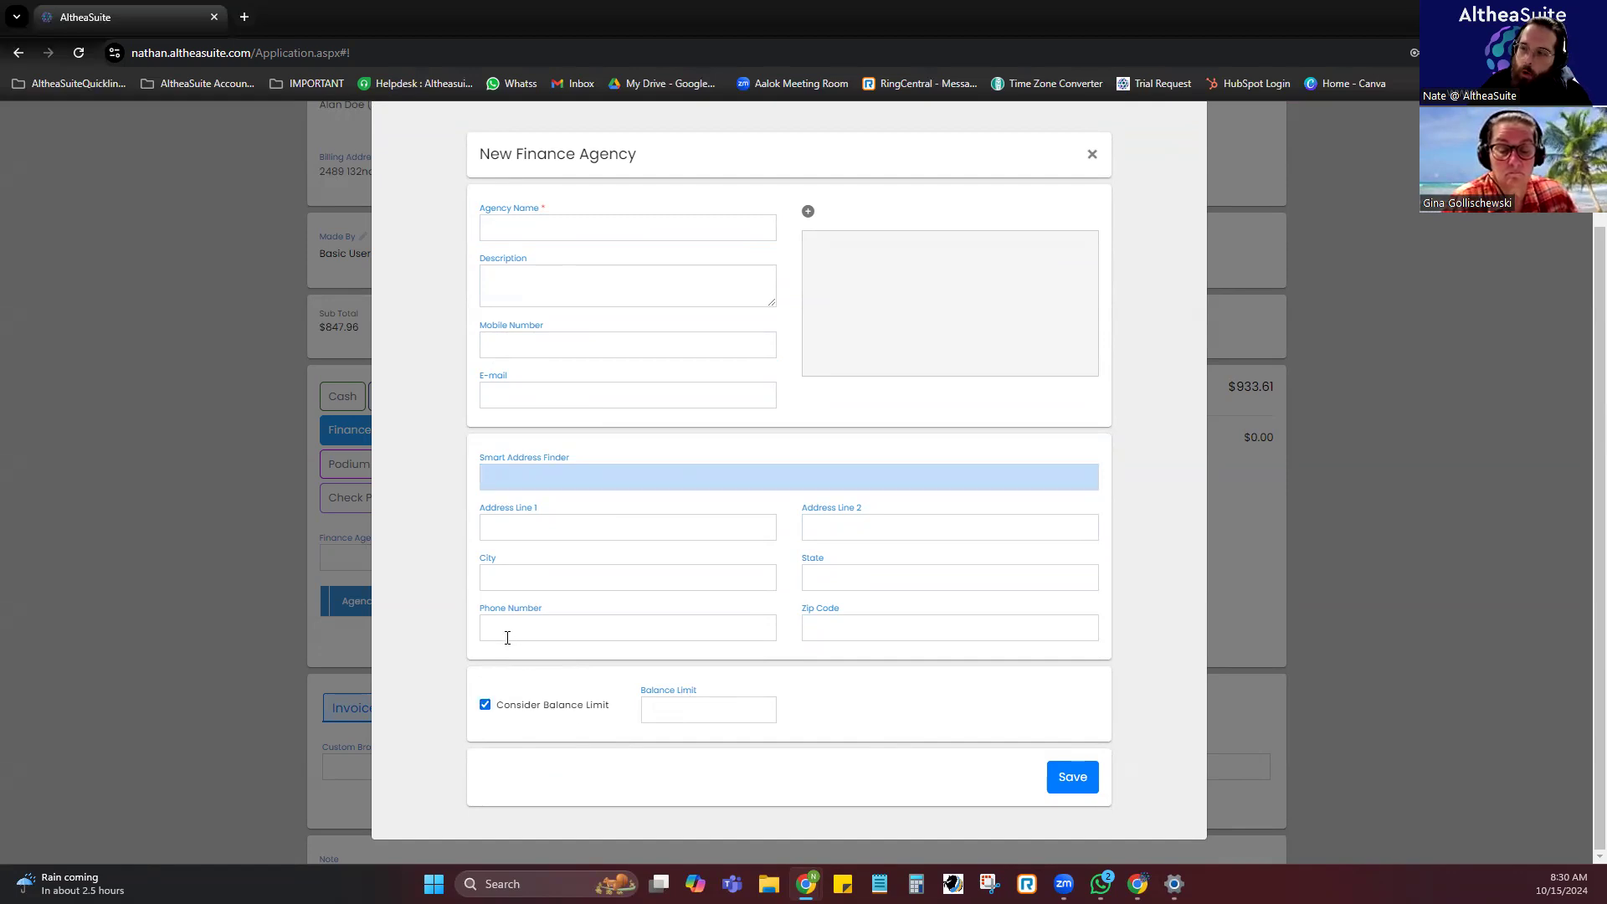
left_click(485, 705)
scroll(812, 695, "up", 2)
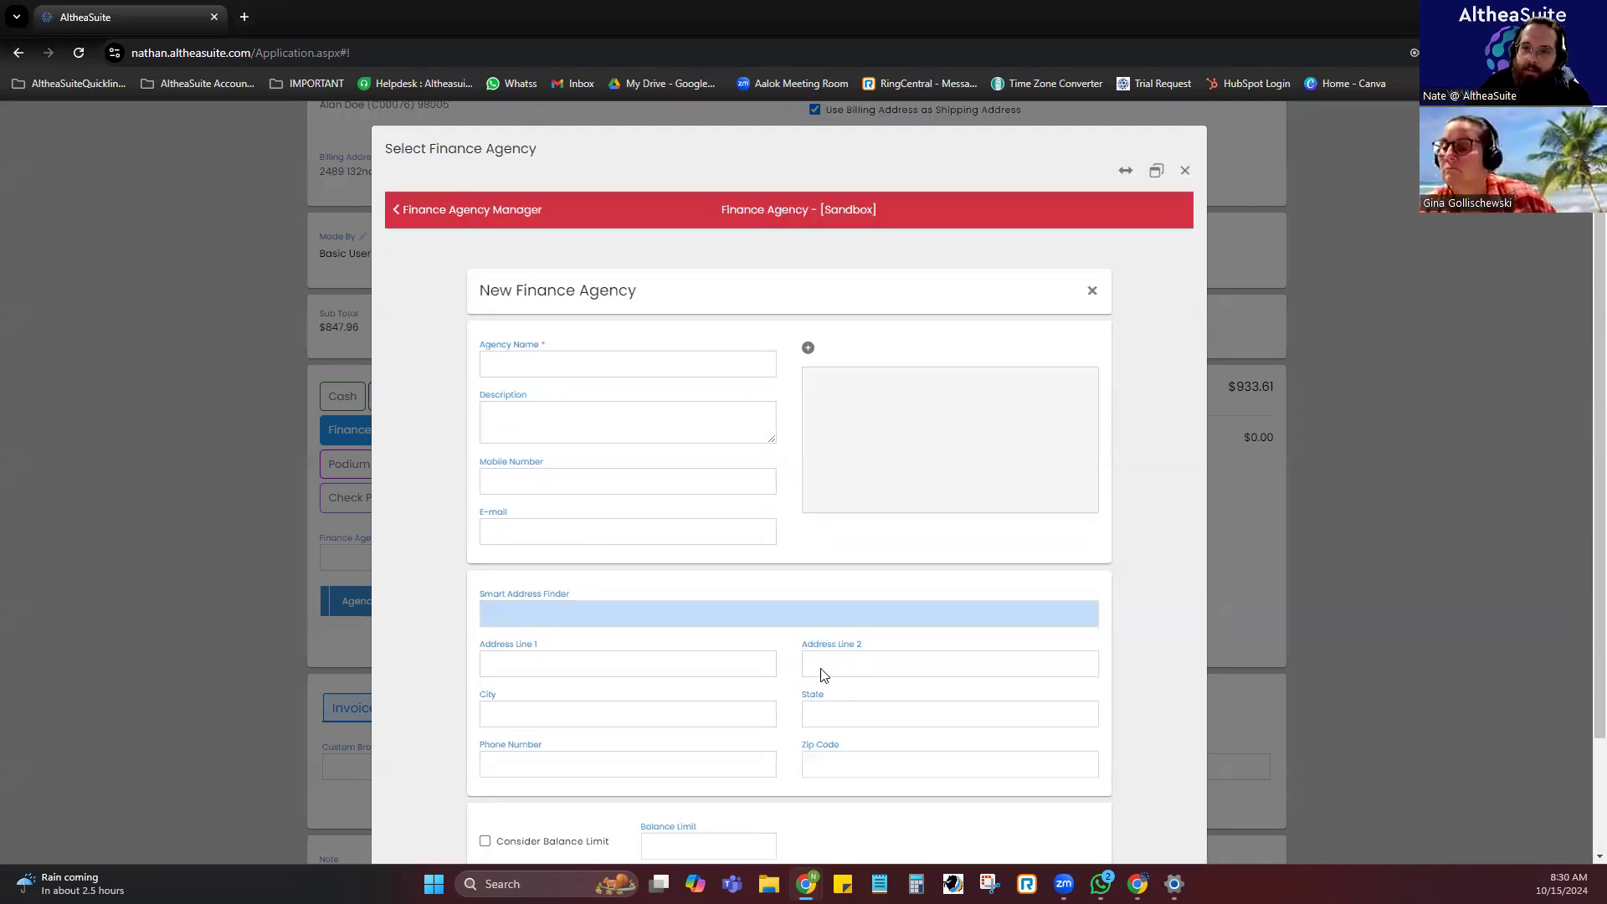
left_click(1185, 170)
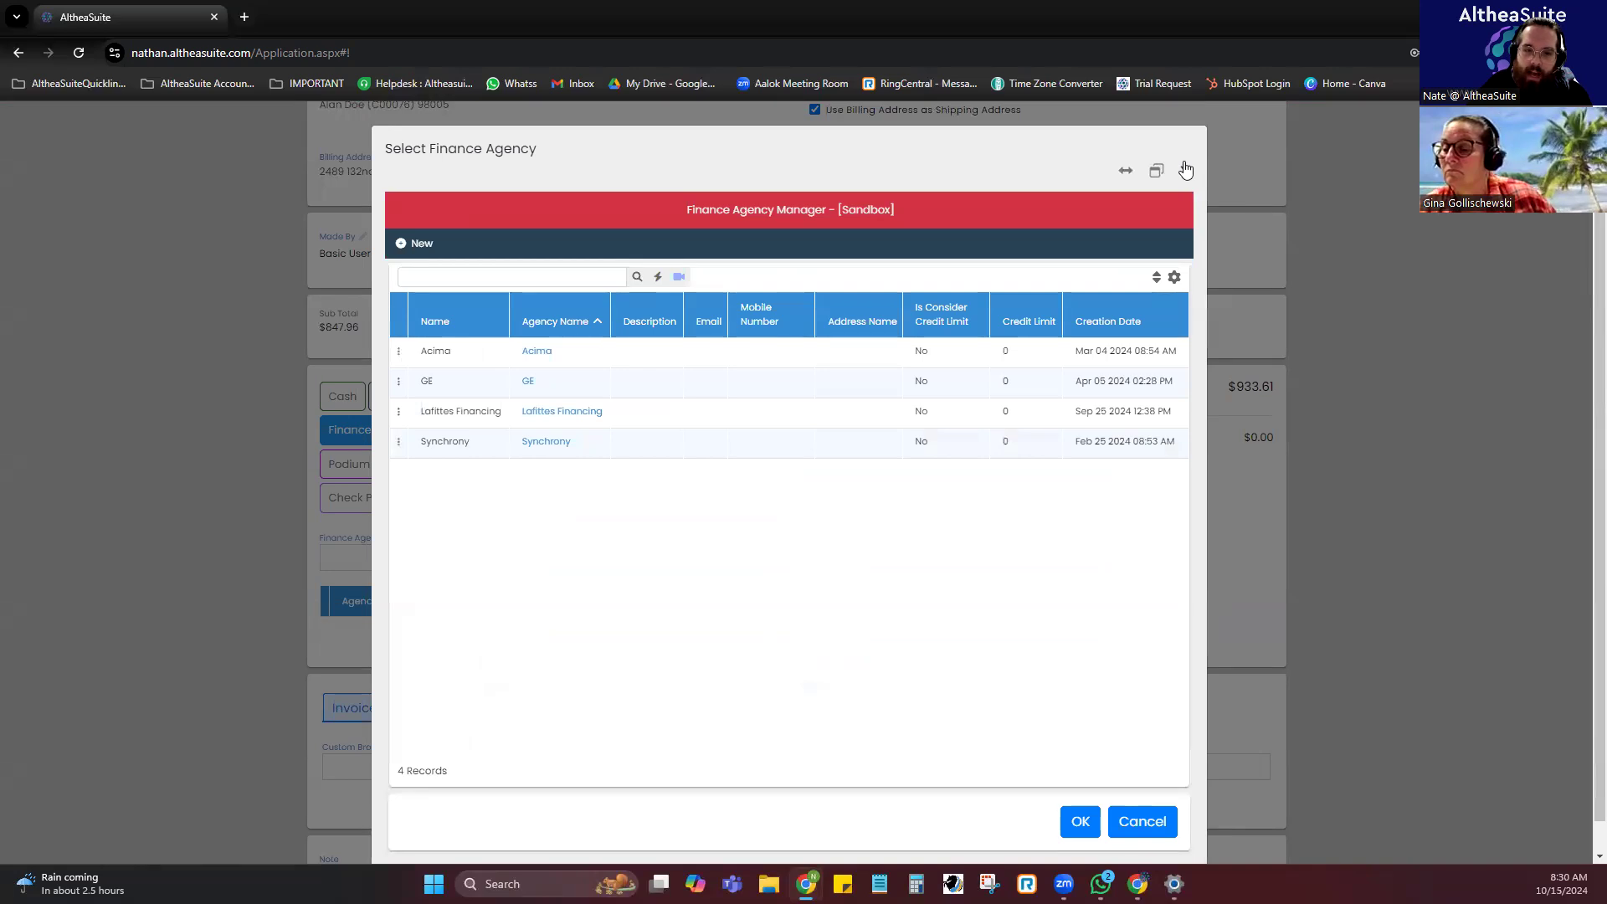
left_click(1185, 169)
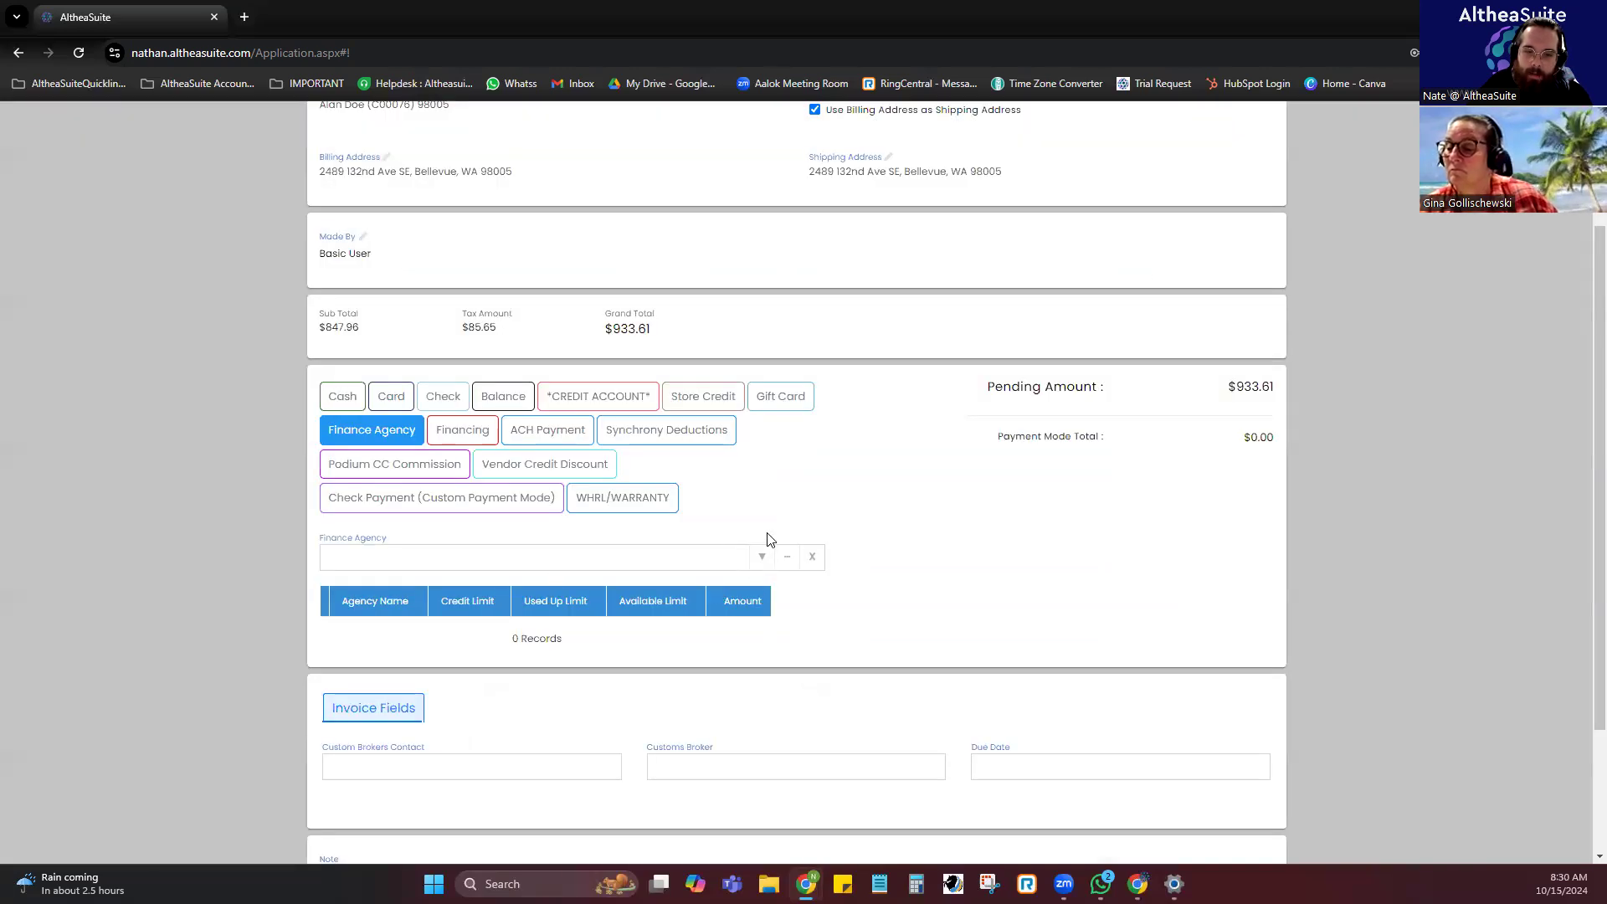
Select Synchrony as the finance agency, set its amount to $933.61, and check the pending and finance agency amounts in the payment summary.
scroll(770, 539, "down", 2)
left_click(761, 396)
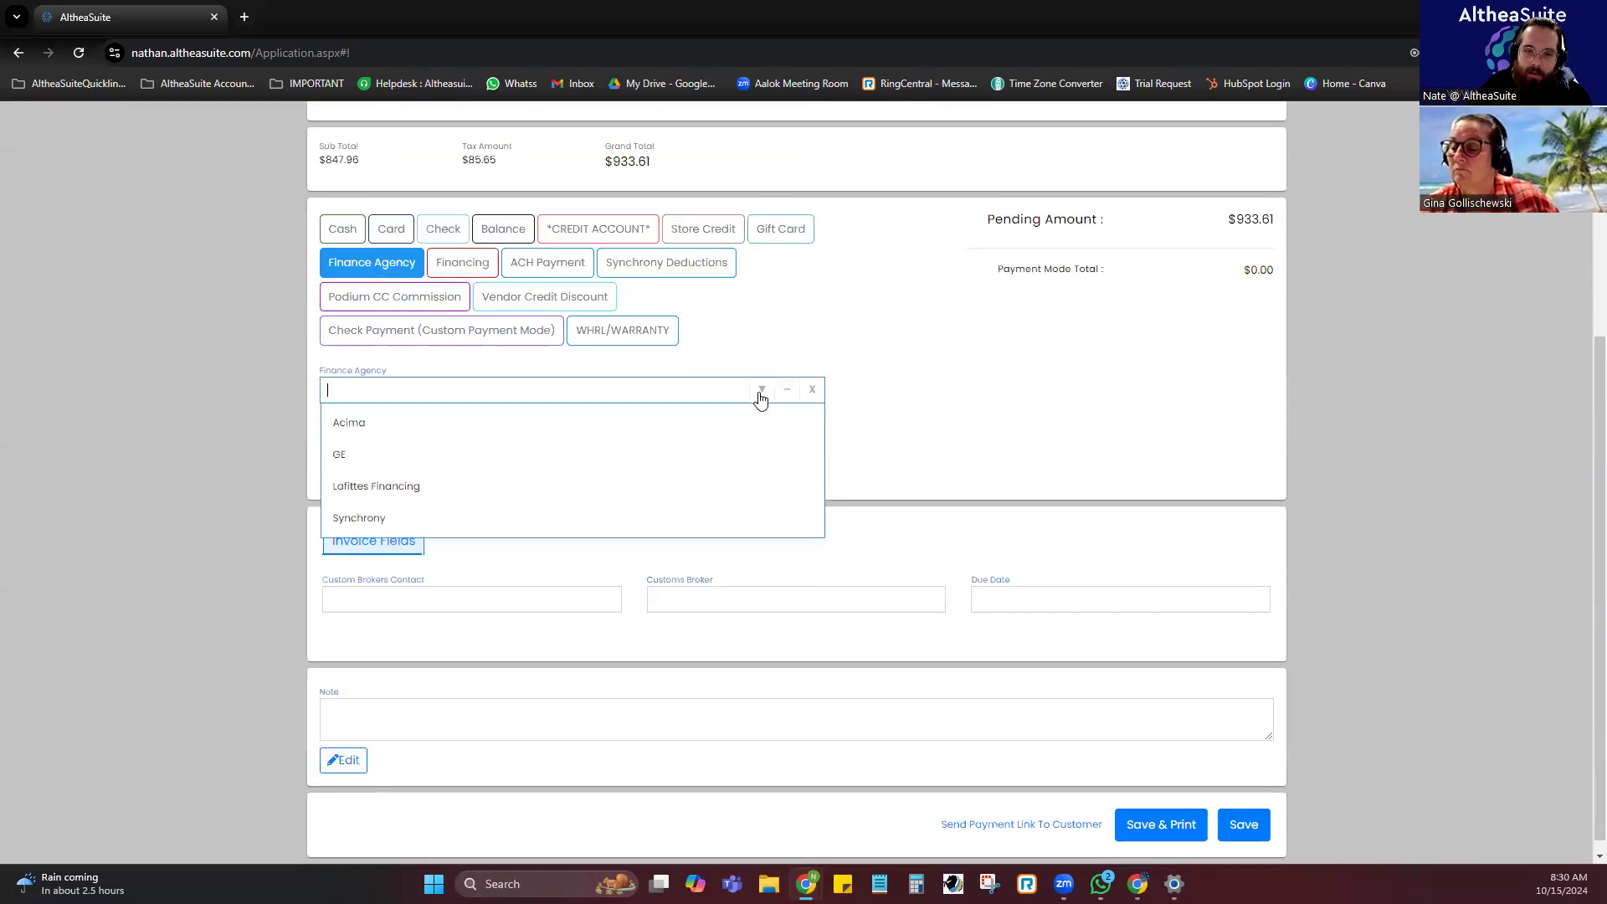
left_click(362, 523)
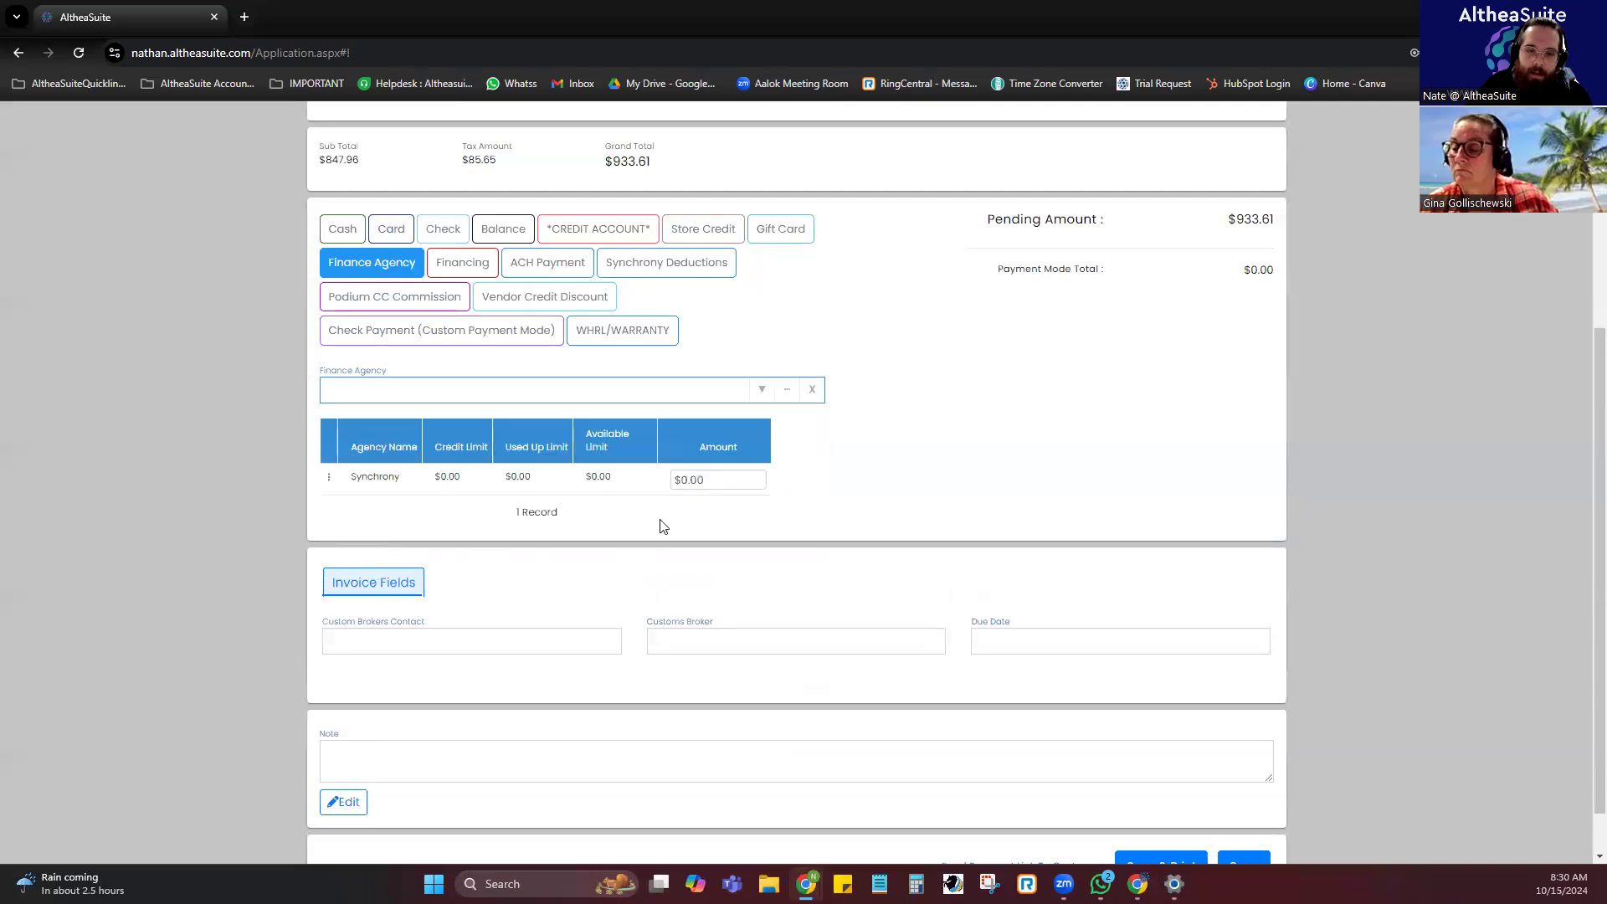
left_click(738, 481)
type("933.61")
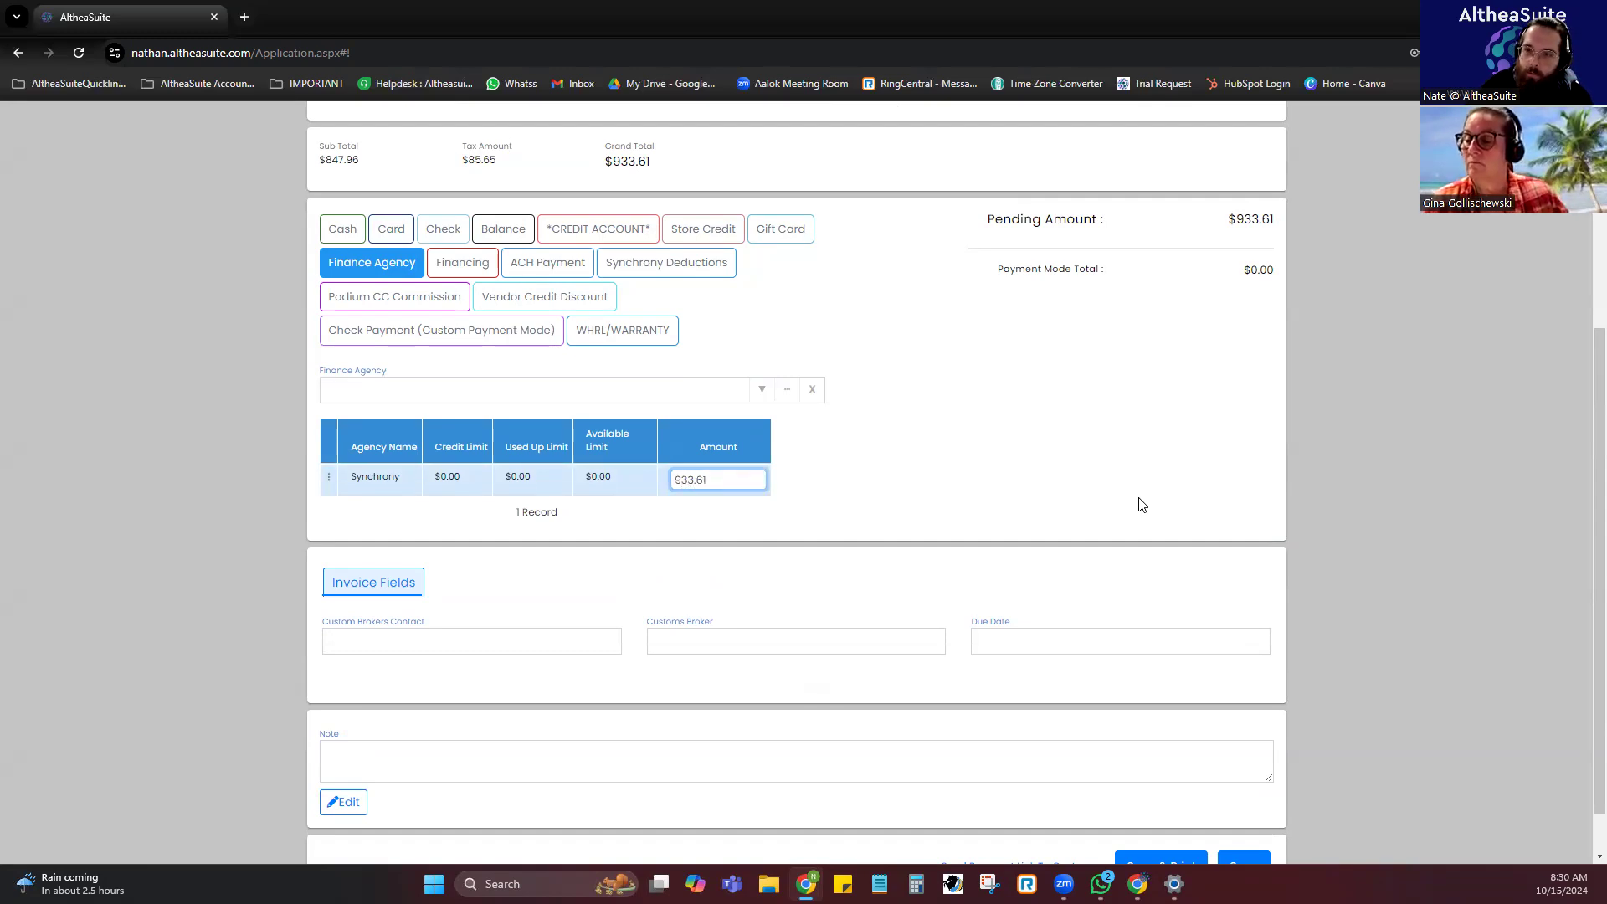
left_click(1143, 506)
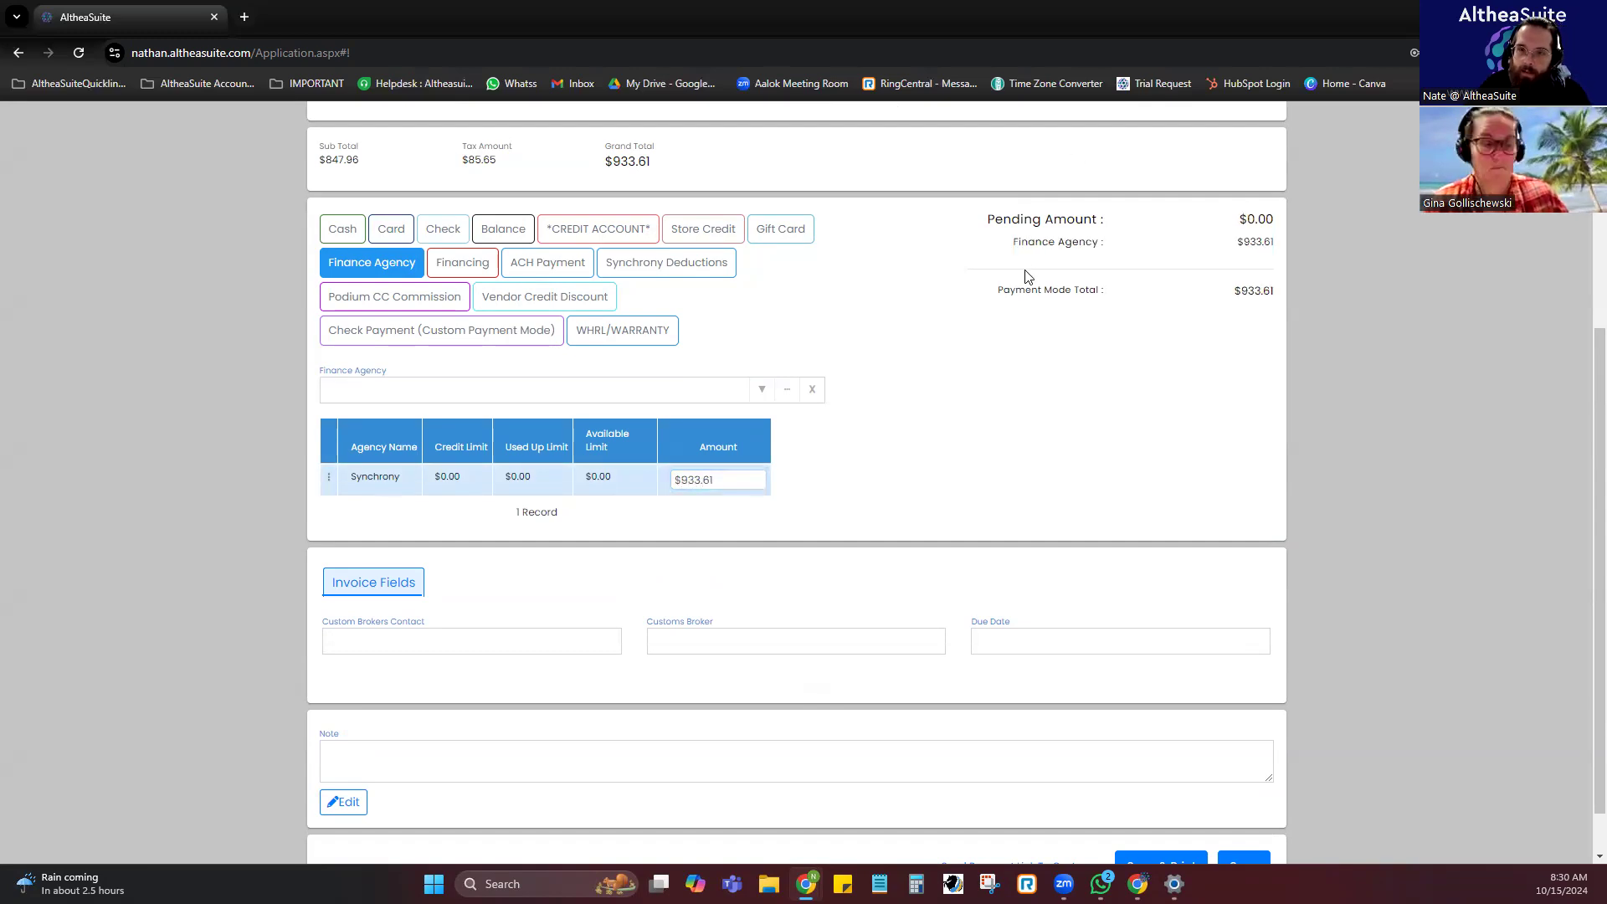
left_click_drag(1230, 222, 1279, 218)
left_click(1233, 244)
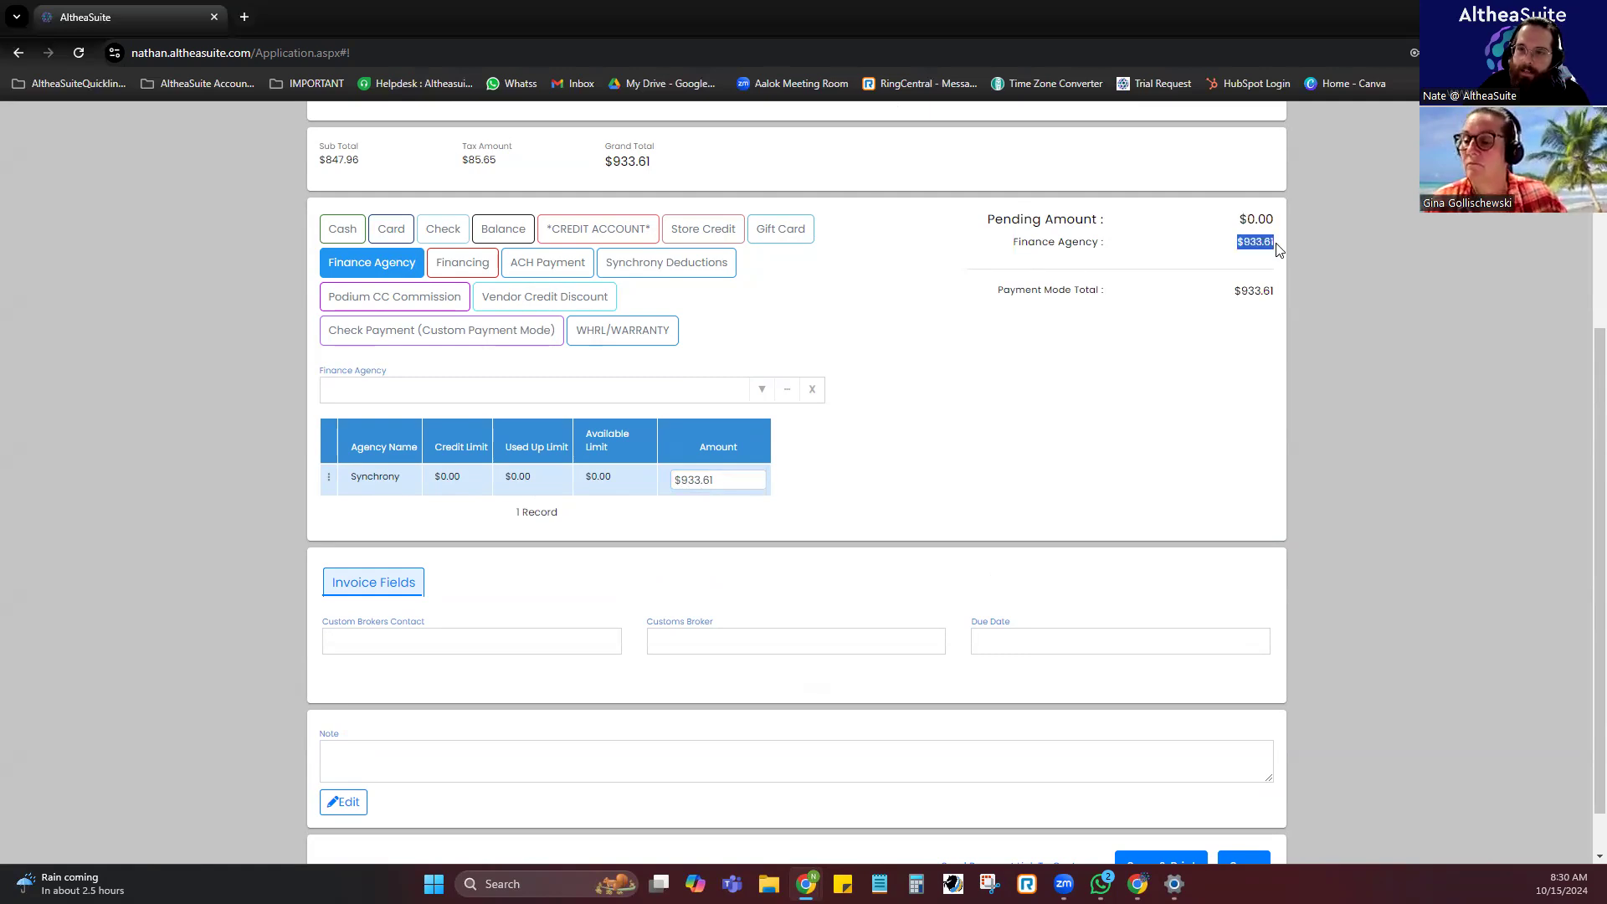
left_click(1197, 335)
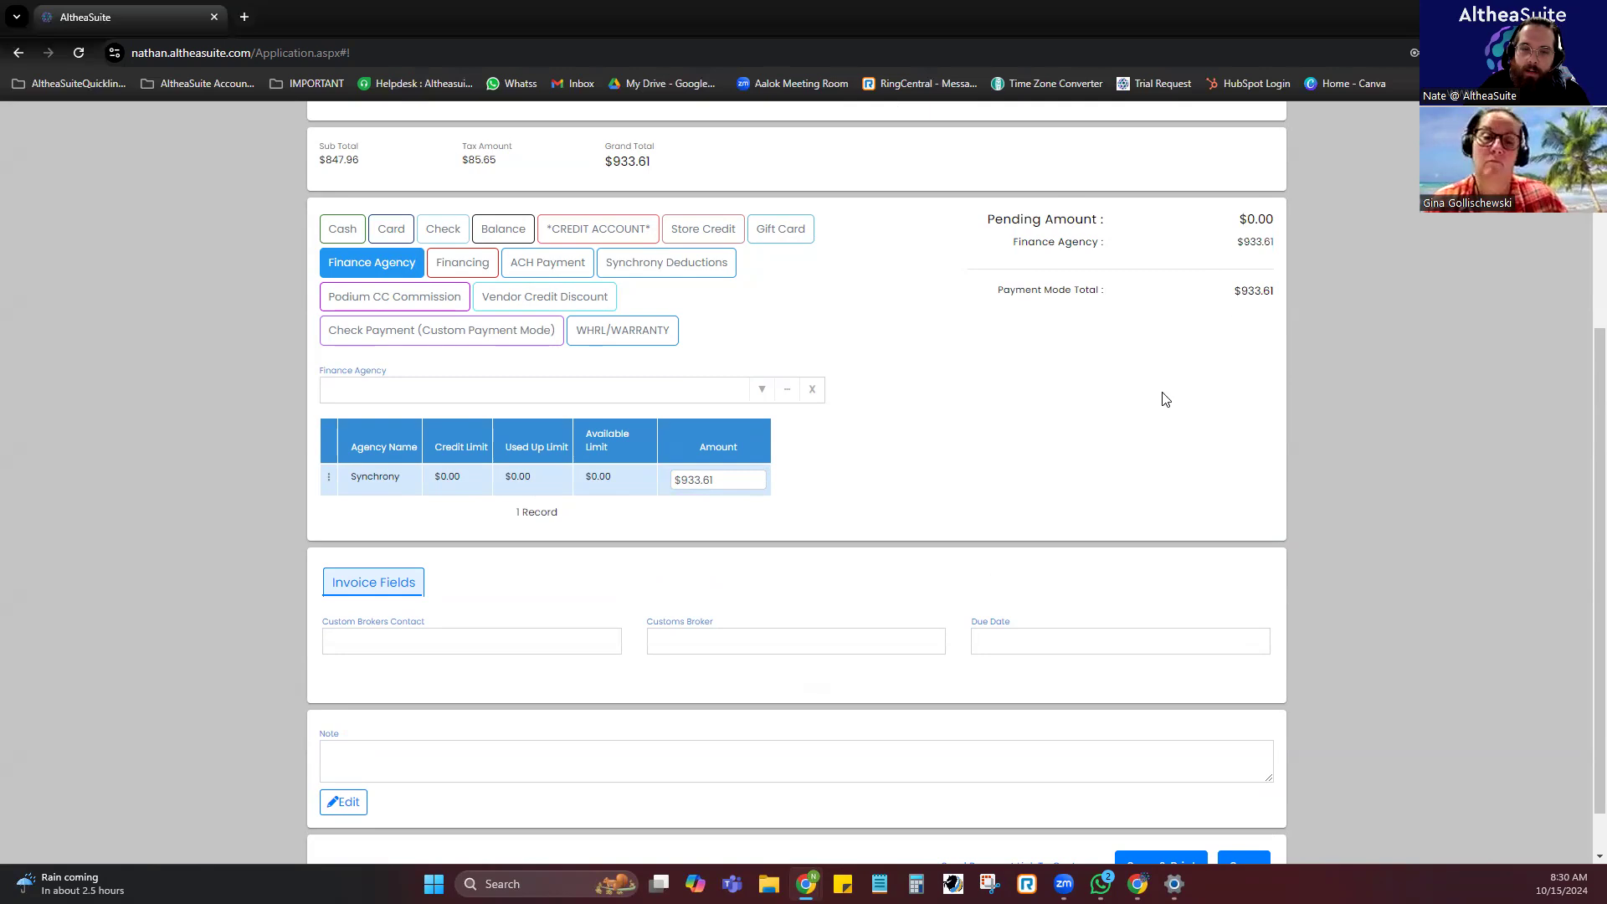
Save the invoice with its finance agency payment and check its payment status and pending amount in the sales invoice list.
scroll(1174, 413, "down", 1)
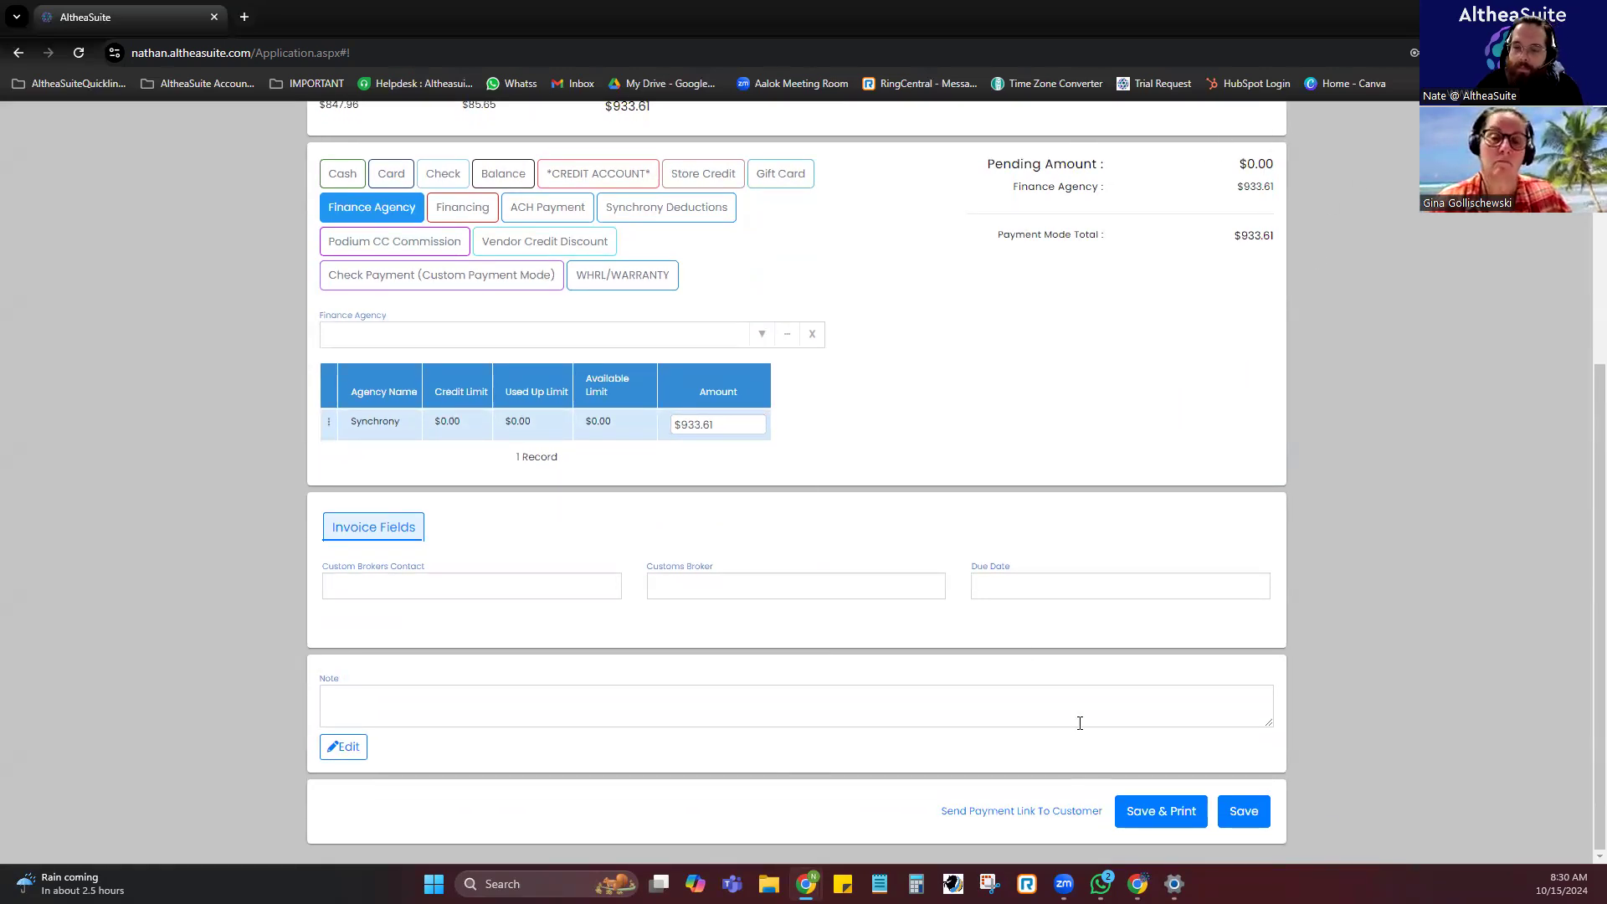
left_click(1256, 820)
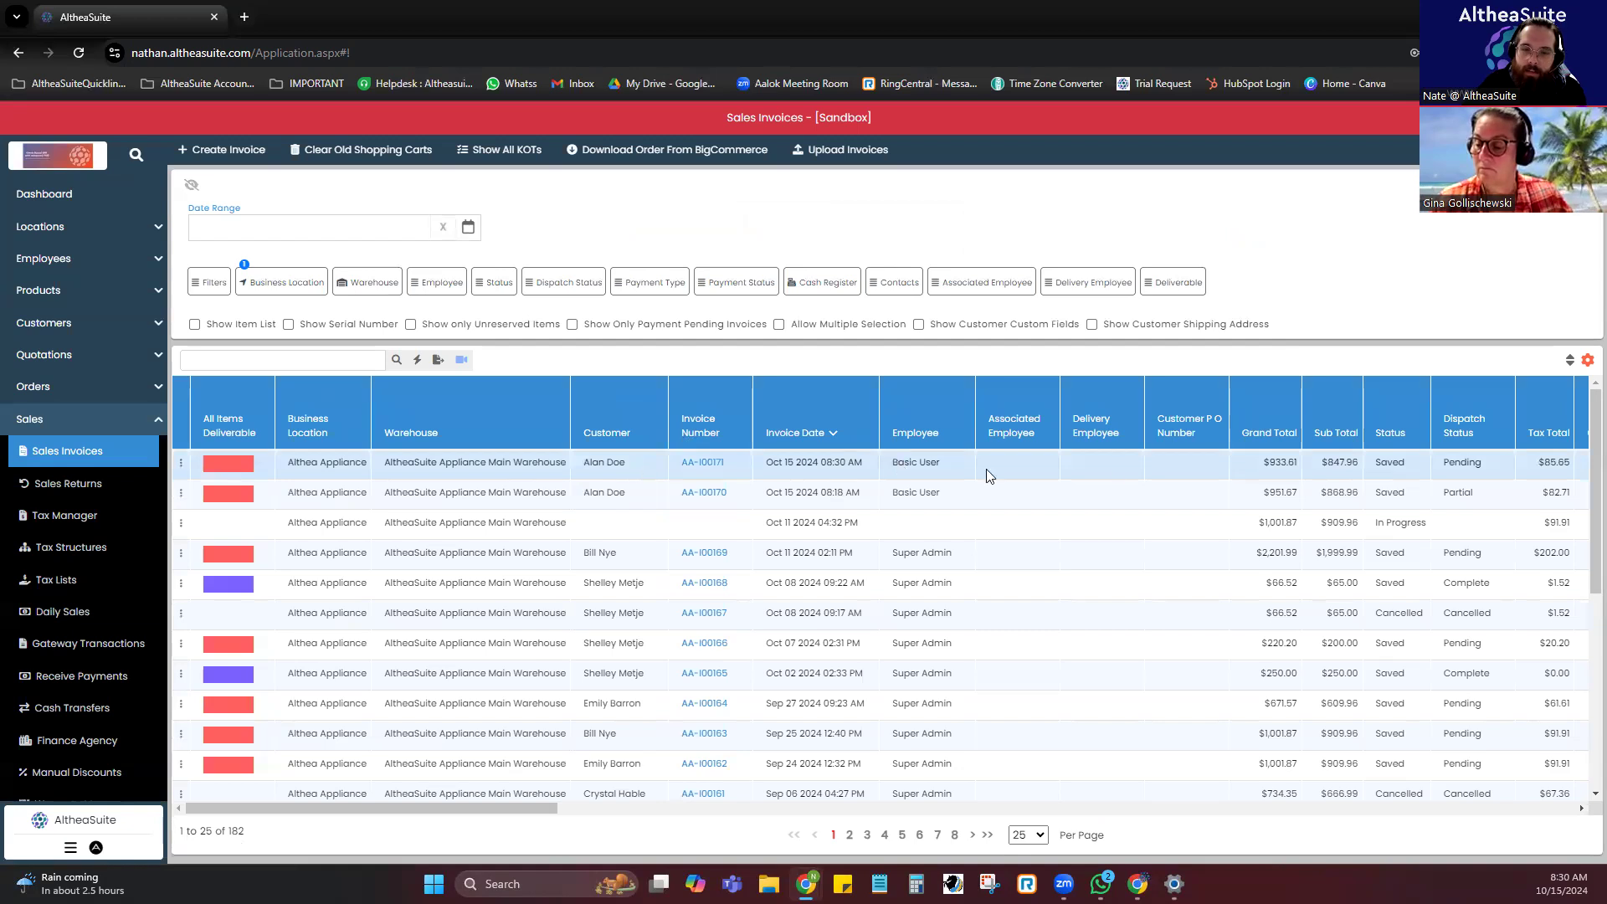
left_click_drag(538, 810, 778, 805)
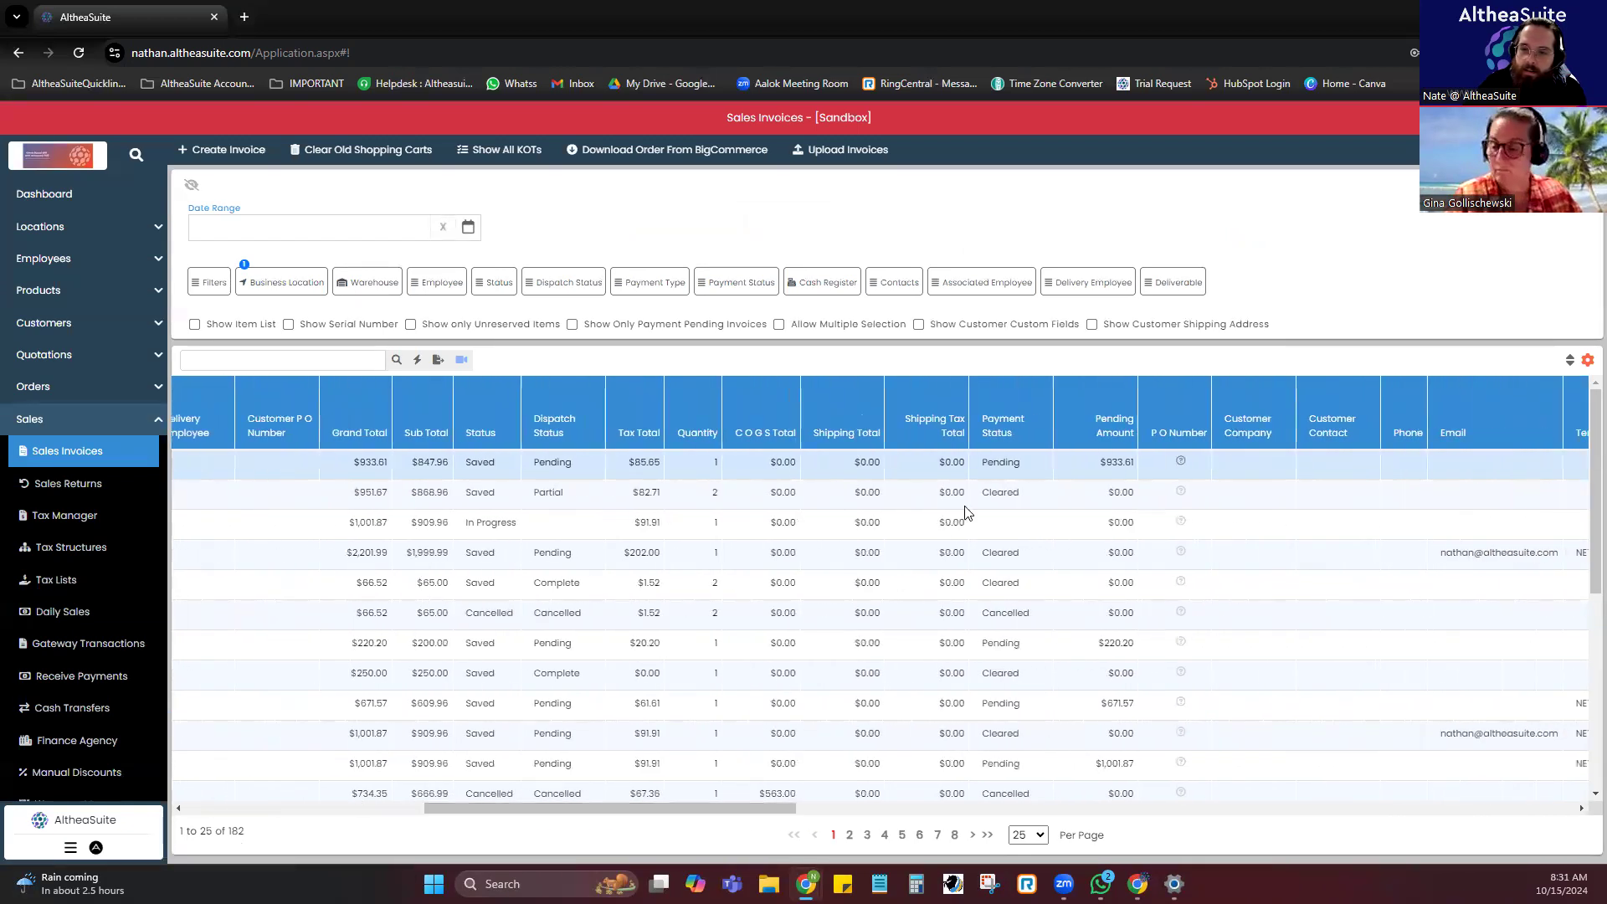
left_click_drag(1026, 465, 983, 466)
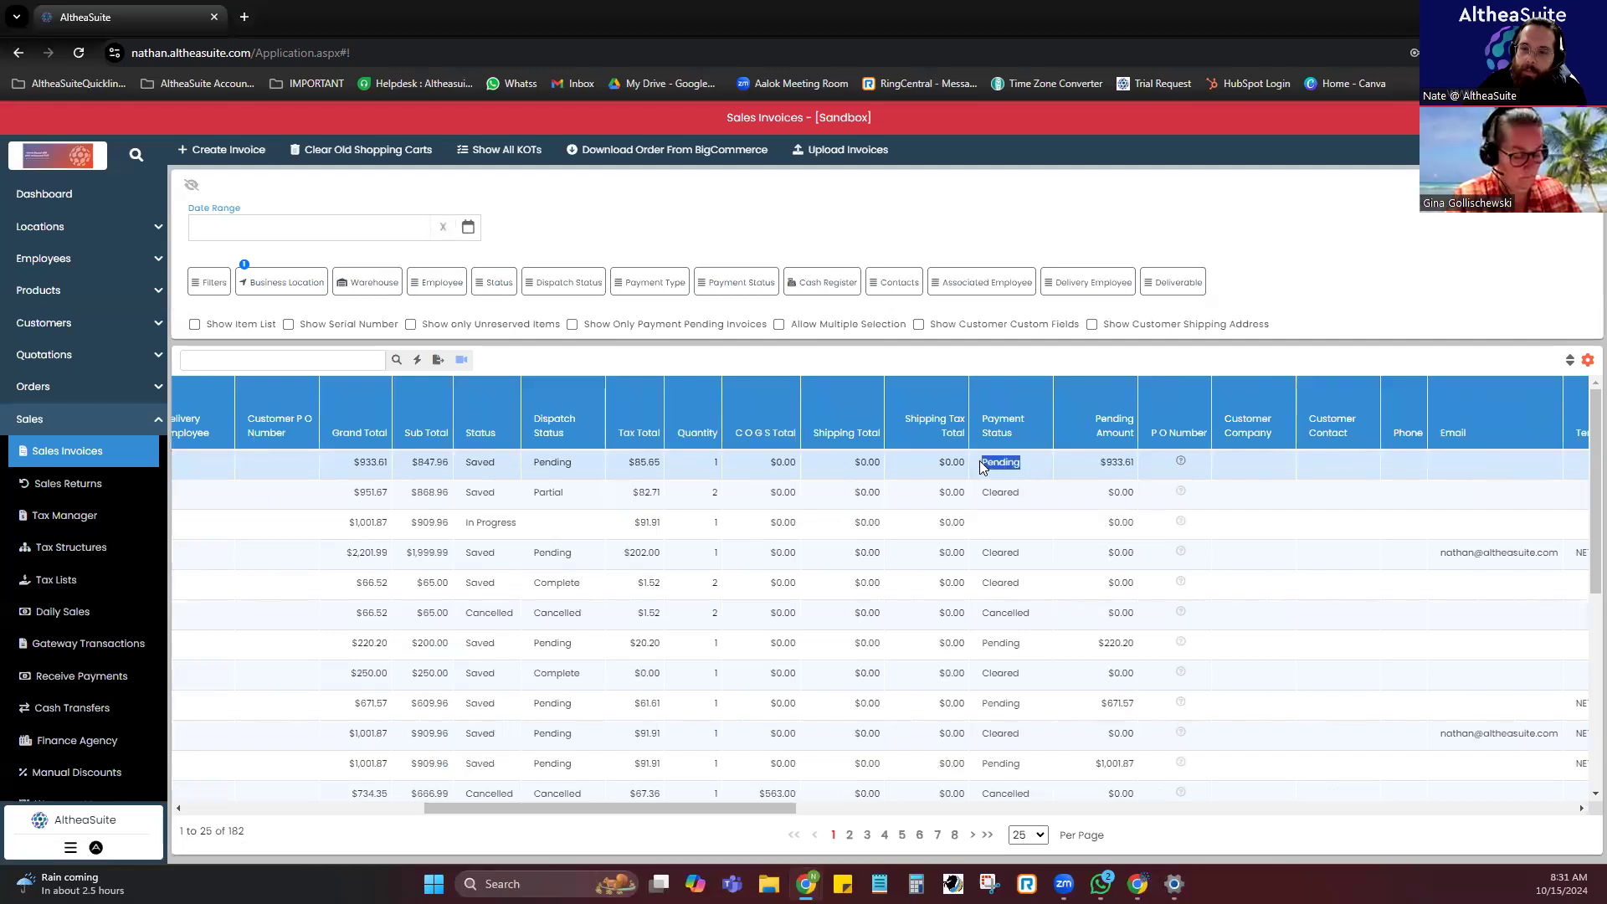
left_click_drag(1100, 462, 1138, 465)
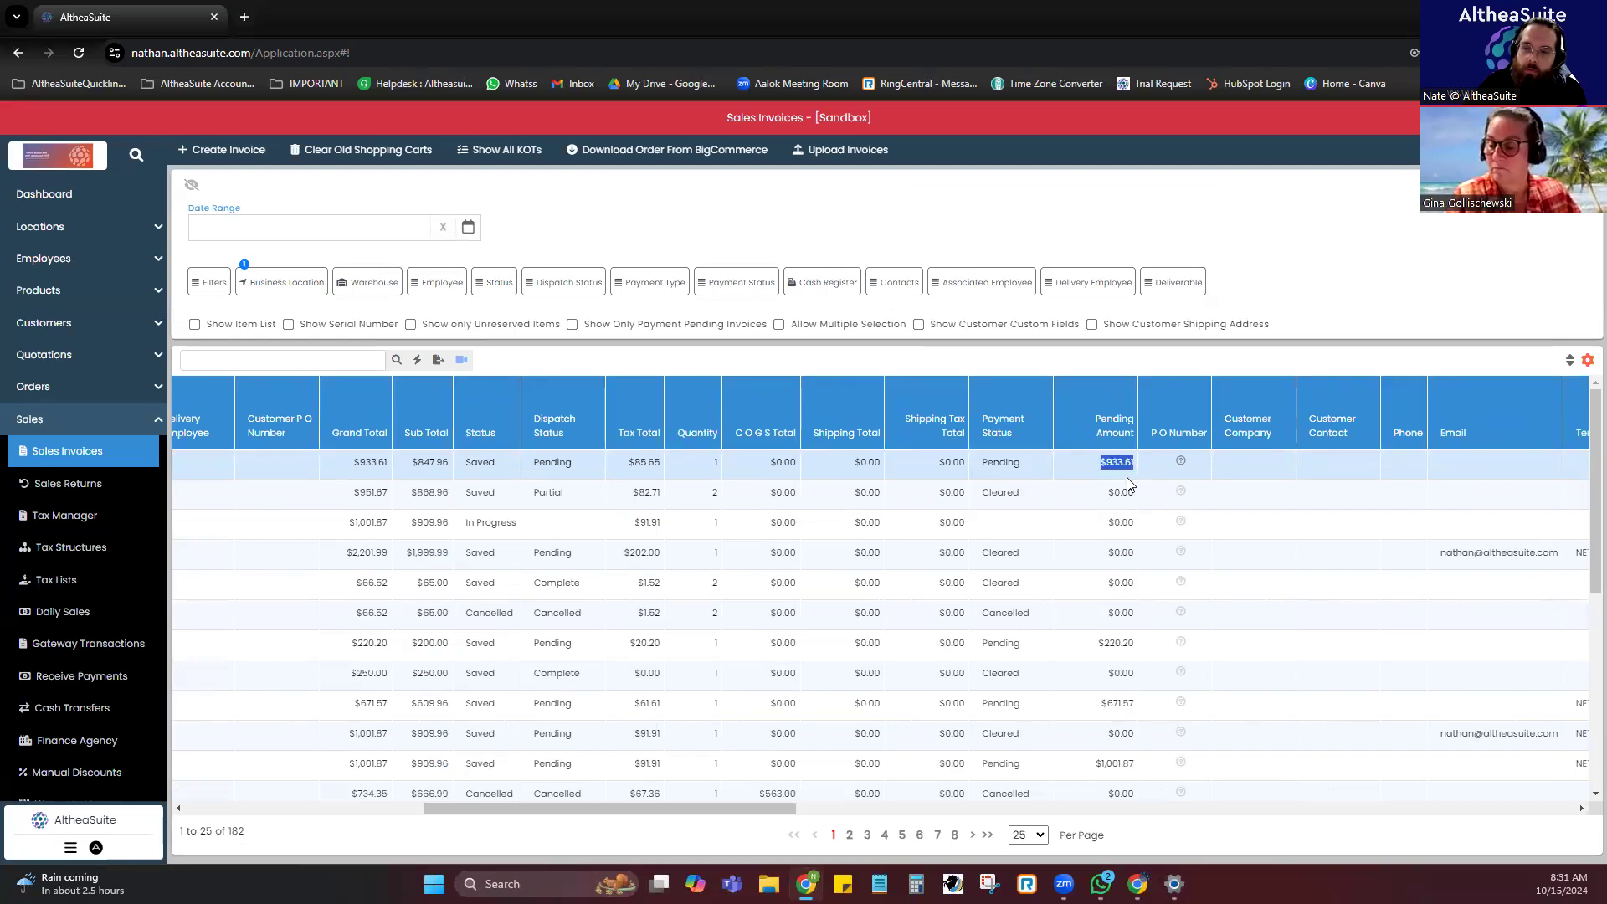
left_click(1075, 475)
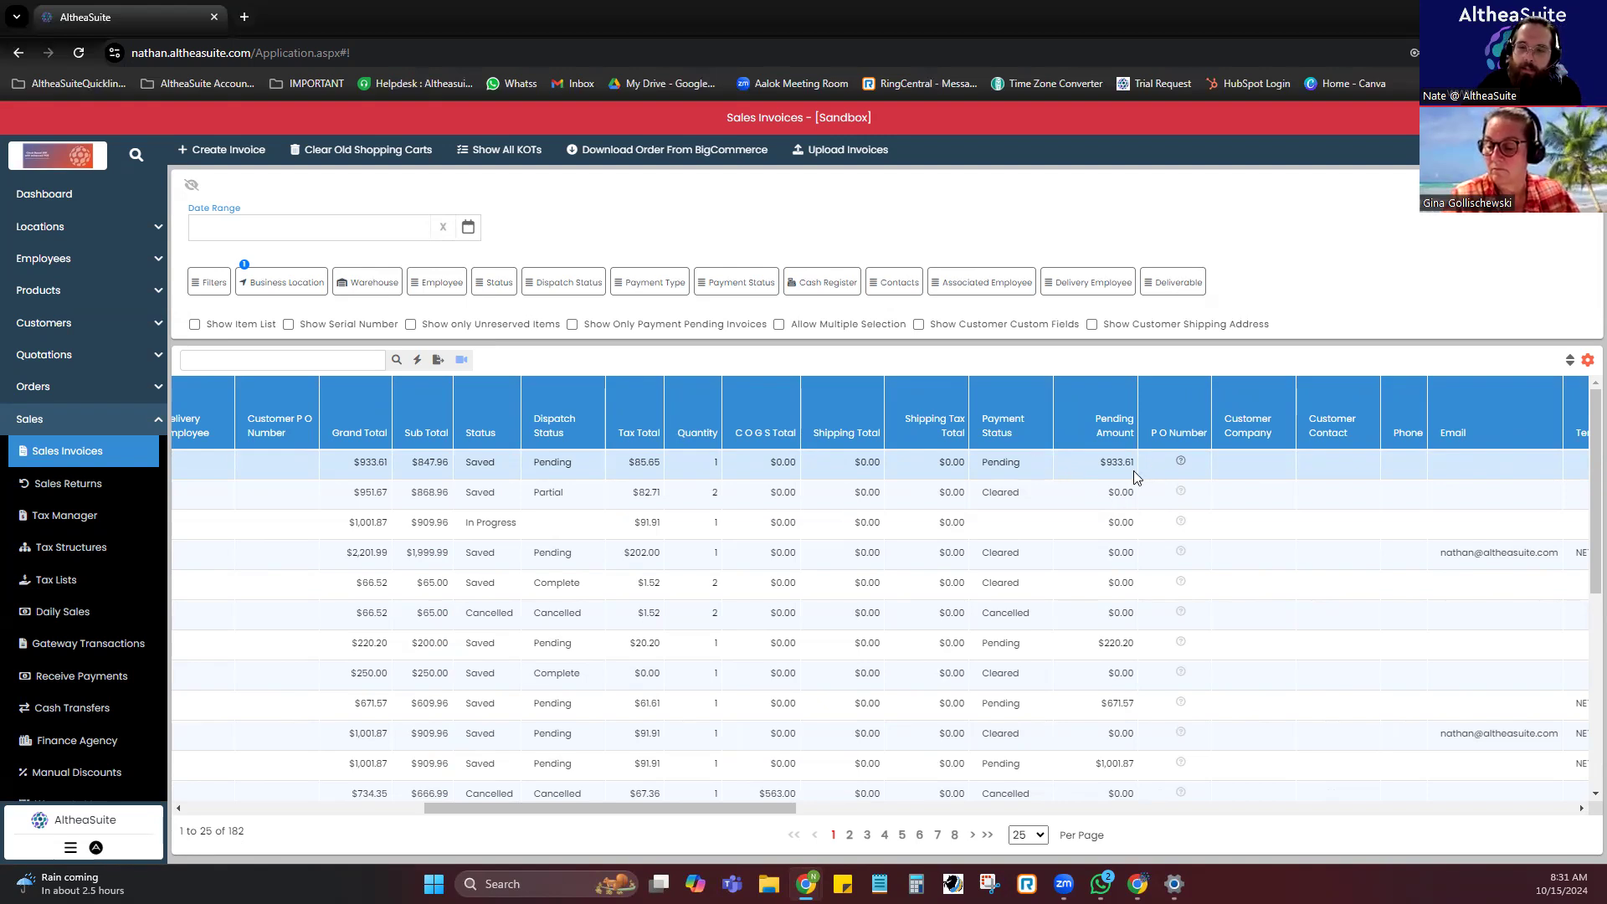
Go to the received payments, look at the form for receiving payments from a finance agency, and close it without creating anything.
left_click_drag(636, 808, 398, 808)
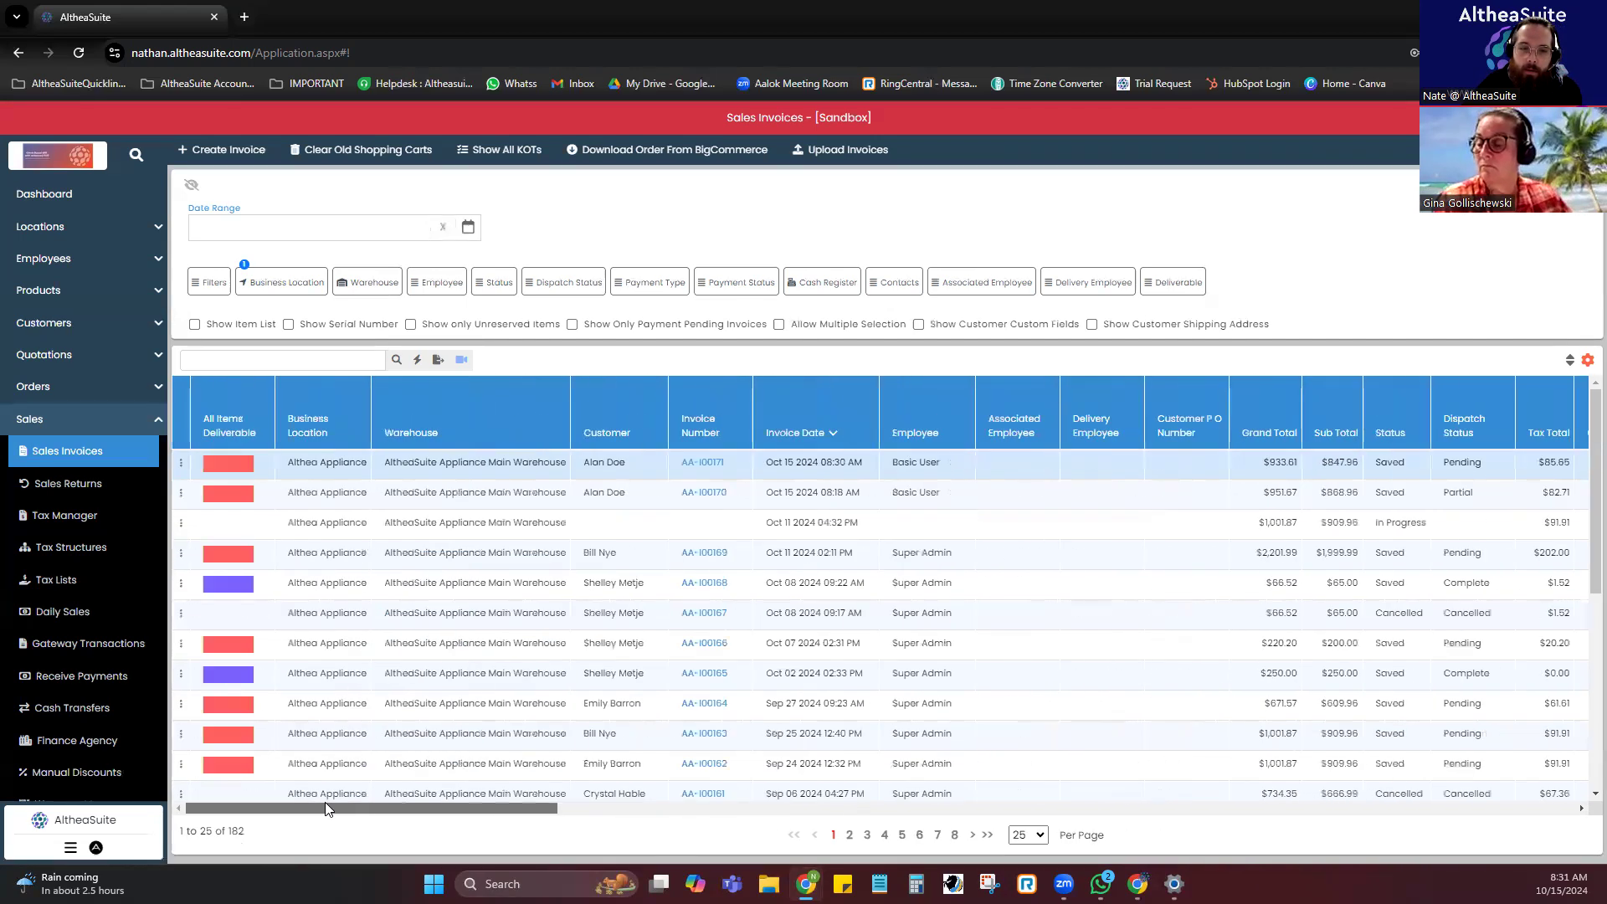
scroll(81, 618, "down", 1)
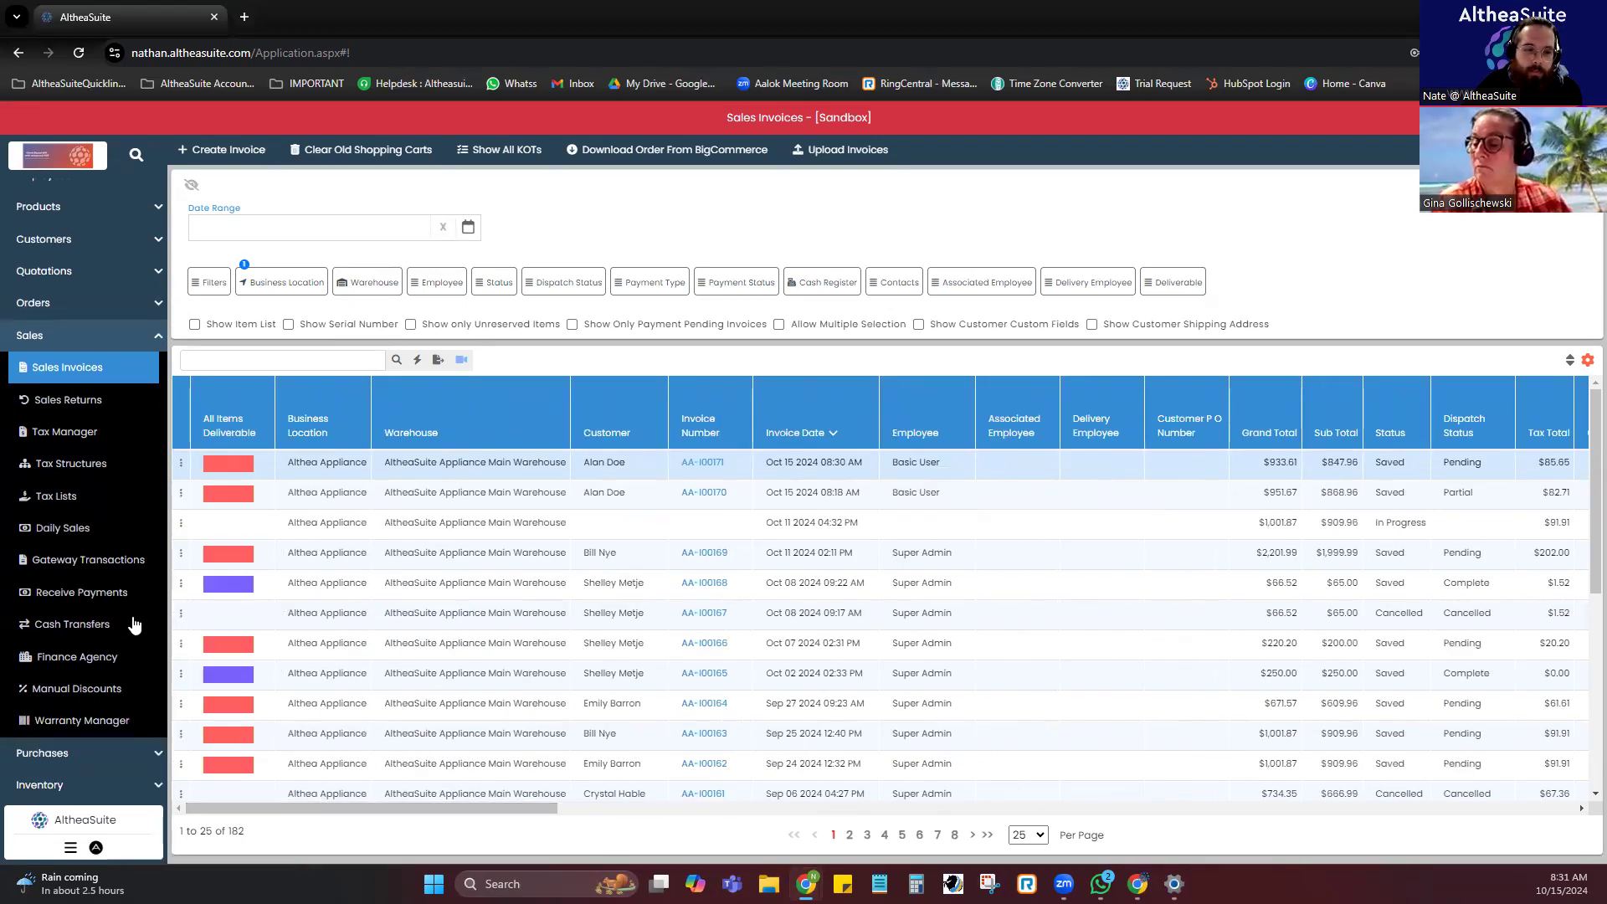
left_click(101, 595)
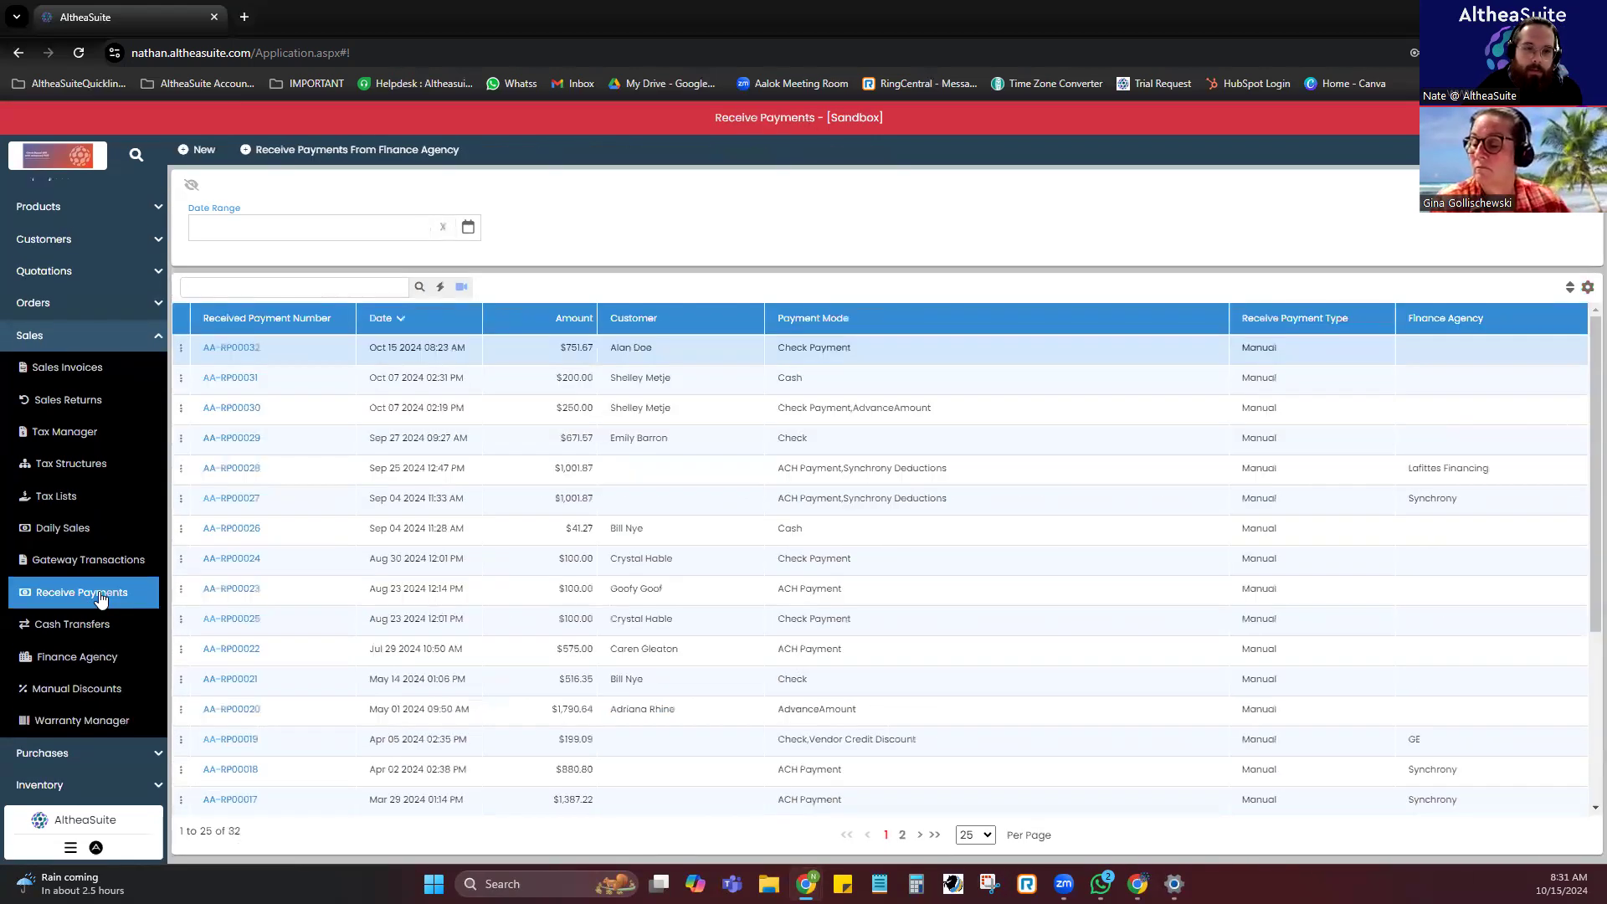
left_click(396, 151)
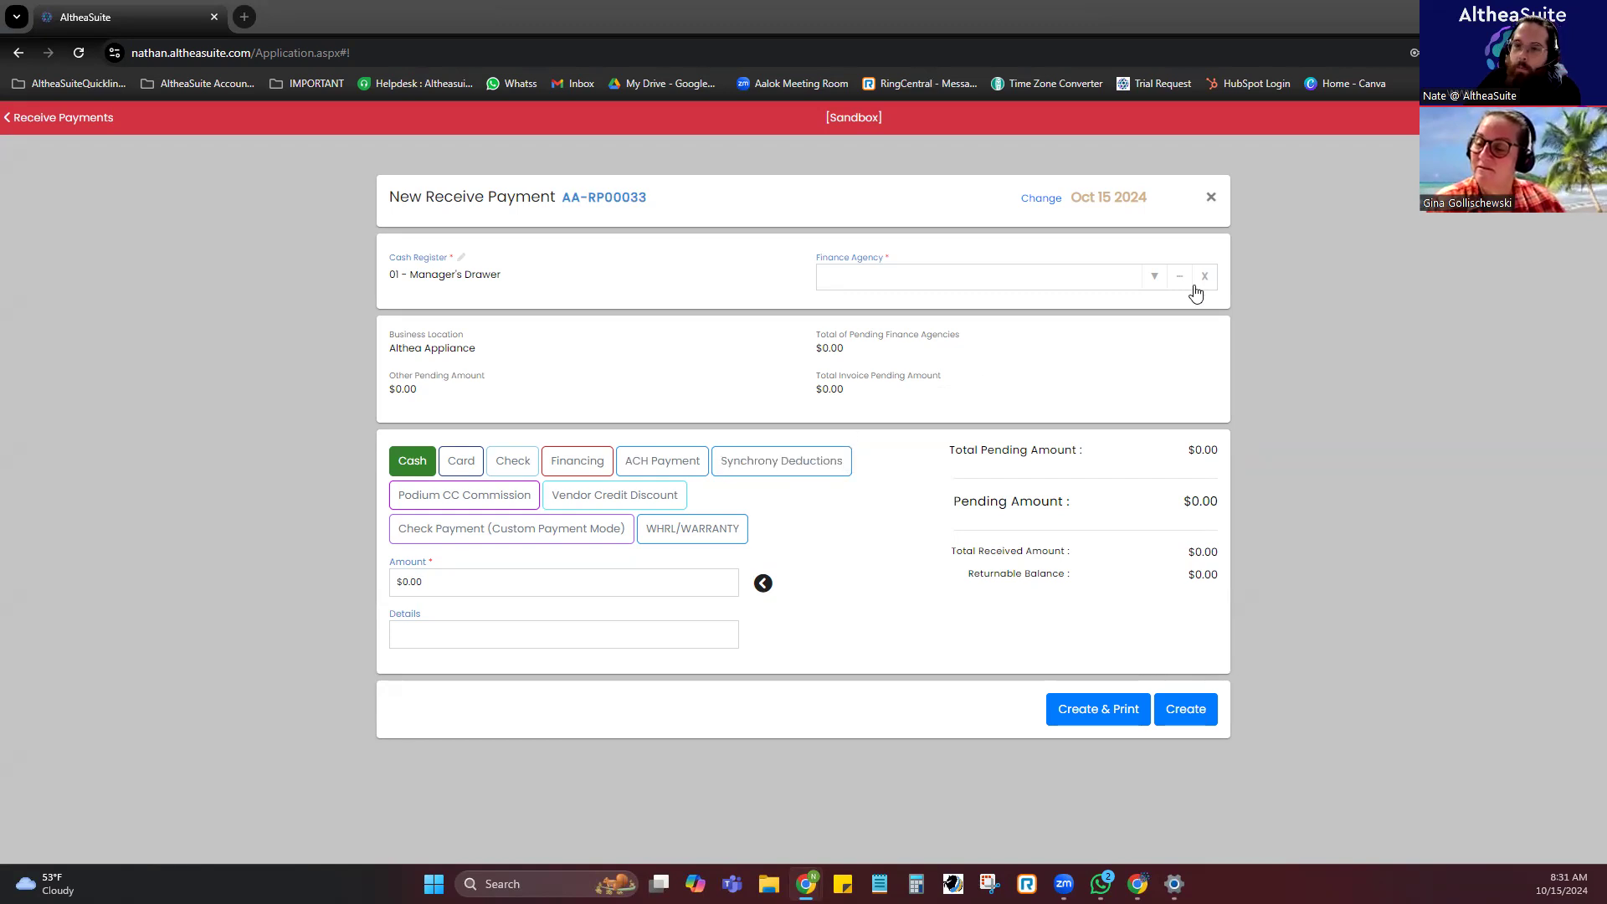
left_click(1210, 199)
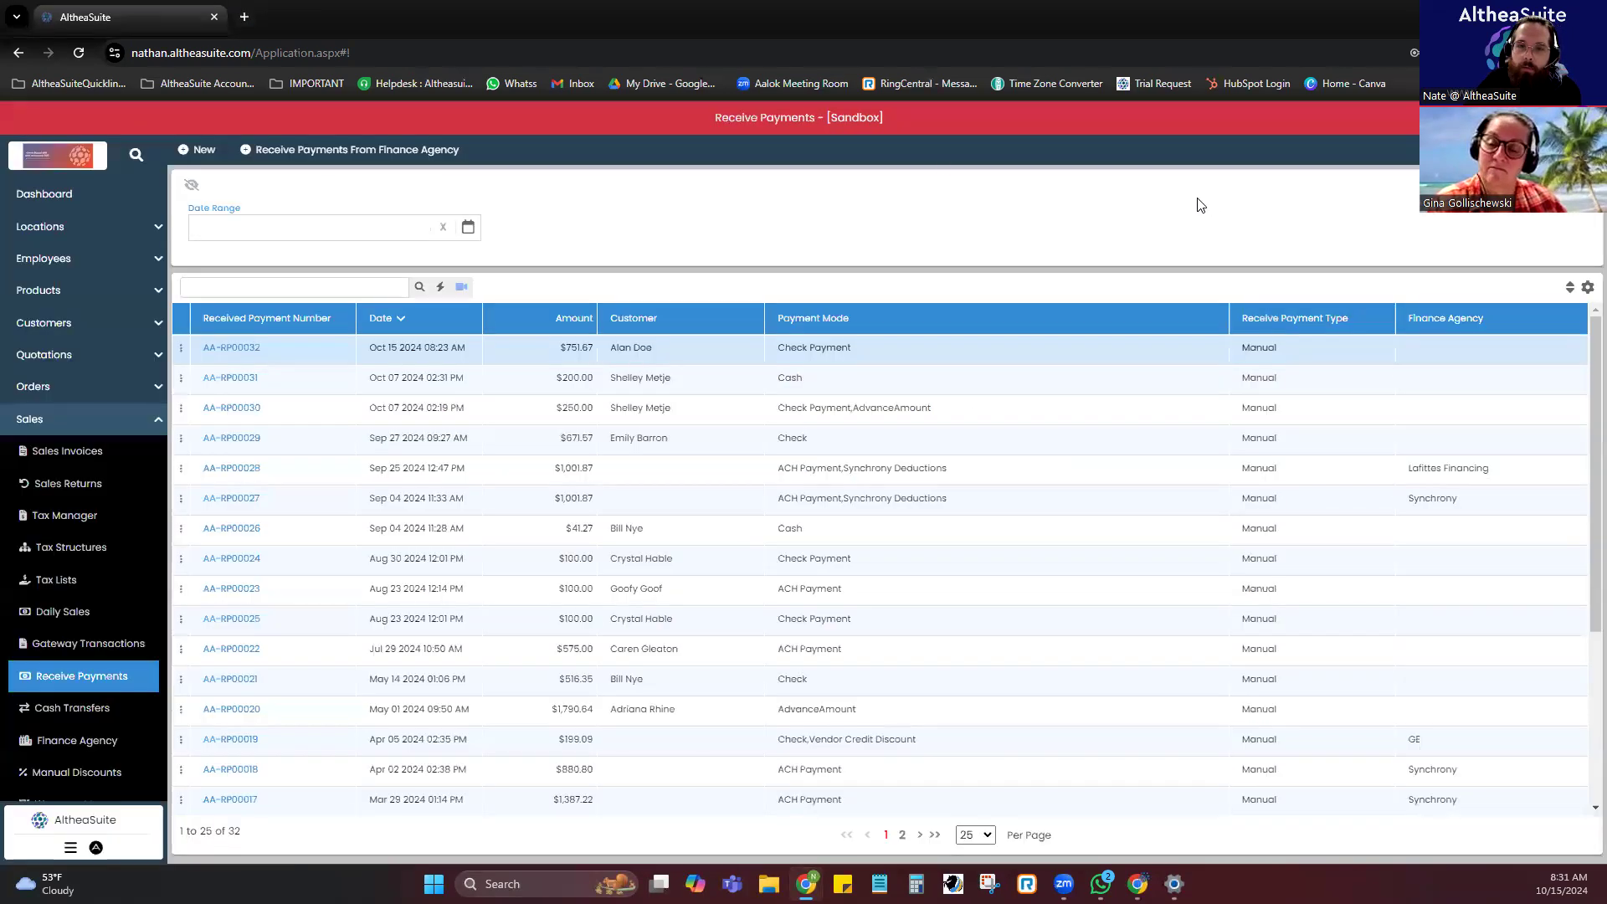
Show the sales returns and copy the customer name from the most recent return.
left_click(83, 456)
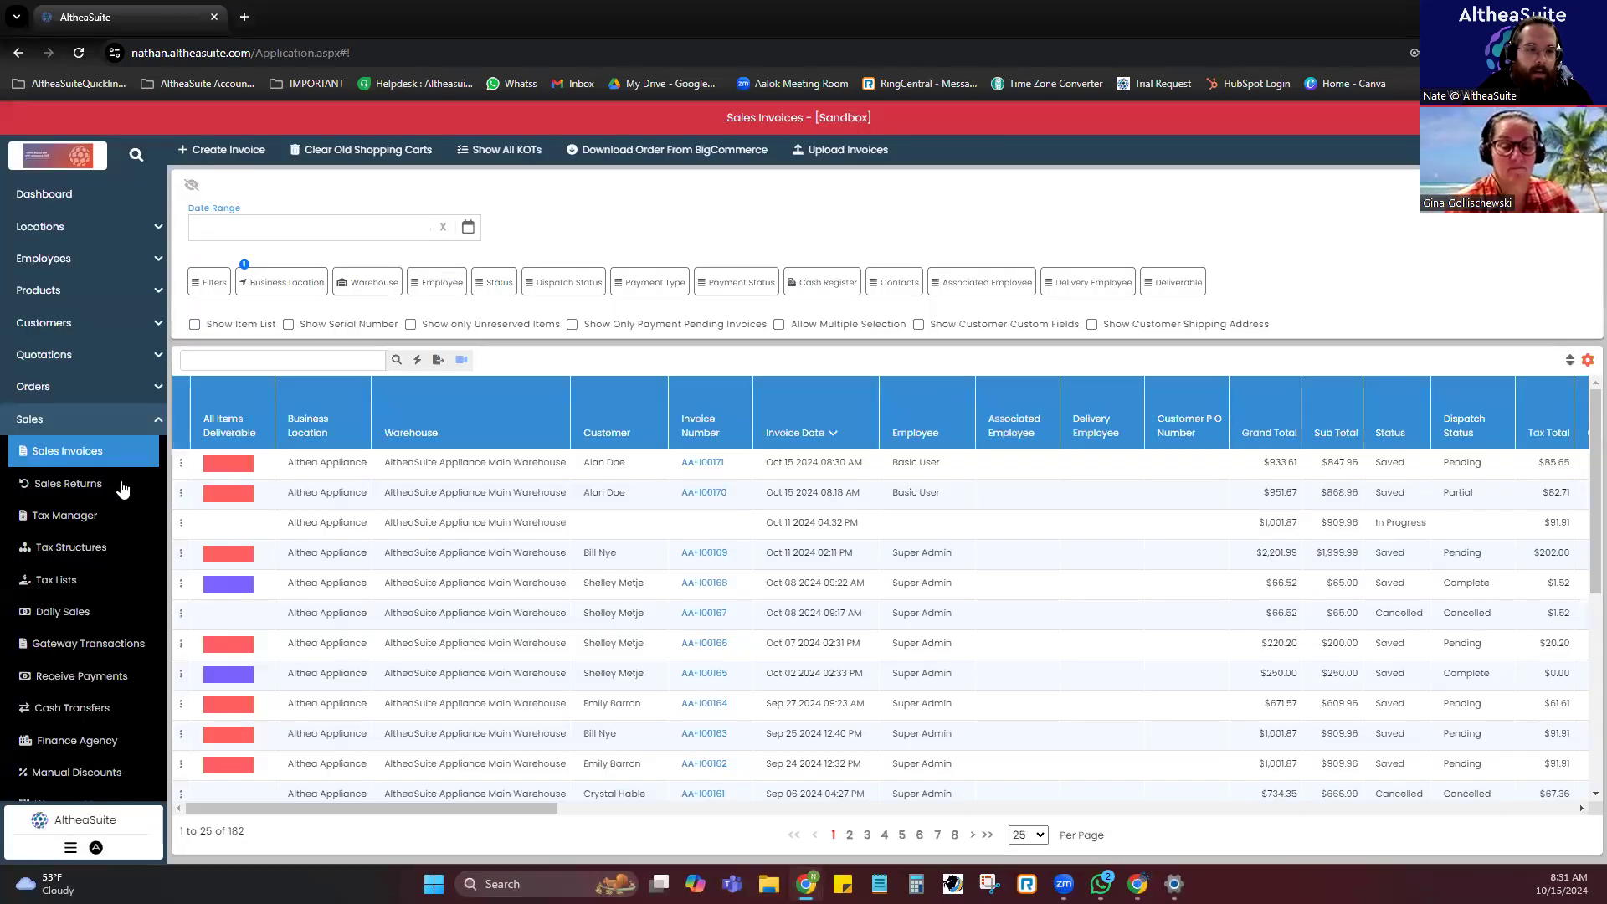
left_click(117, 485)
triple_click(1088, 395)
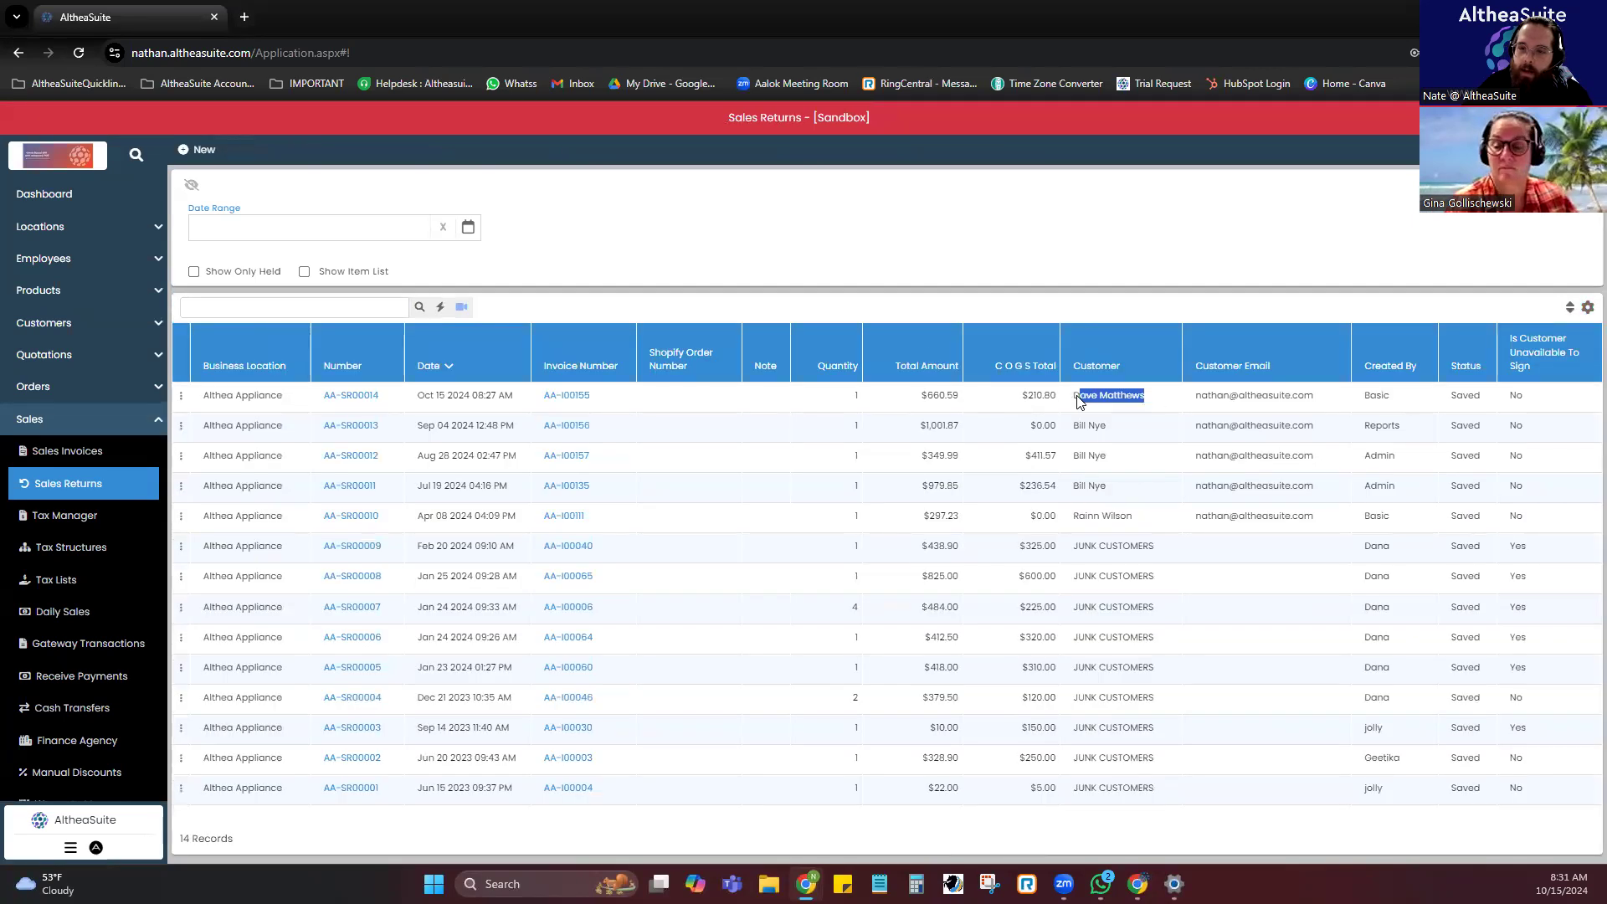
right_click(1111, 406)
left_click(1148, 418)
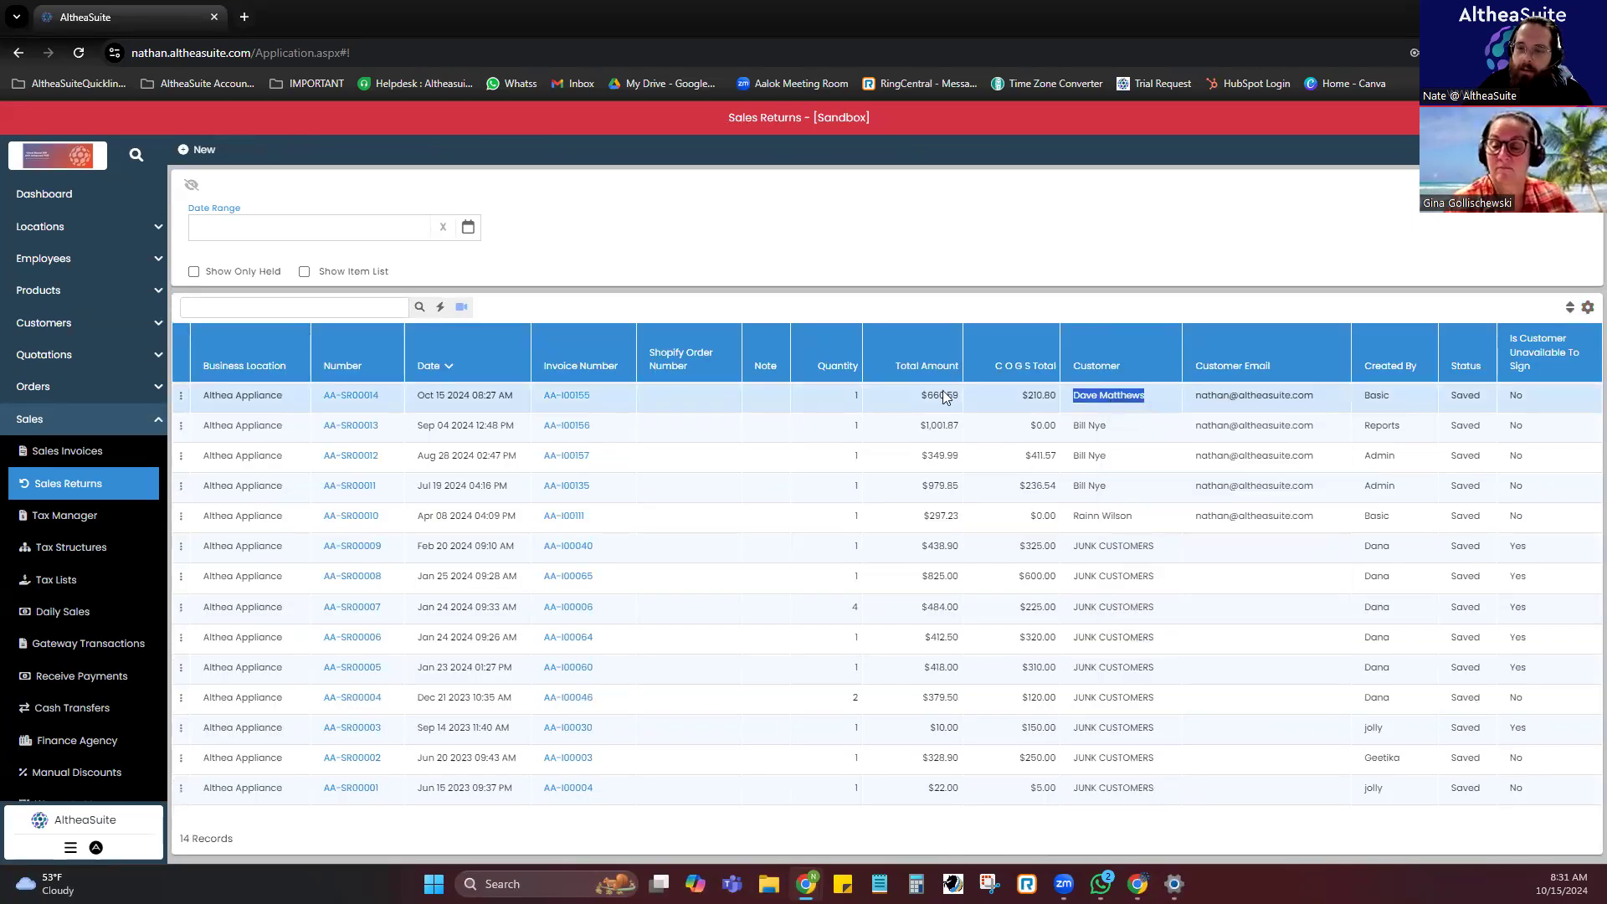
Search the customer list for the customer name copied from the sales return.
left_click(90, 420)
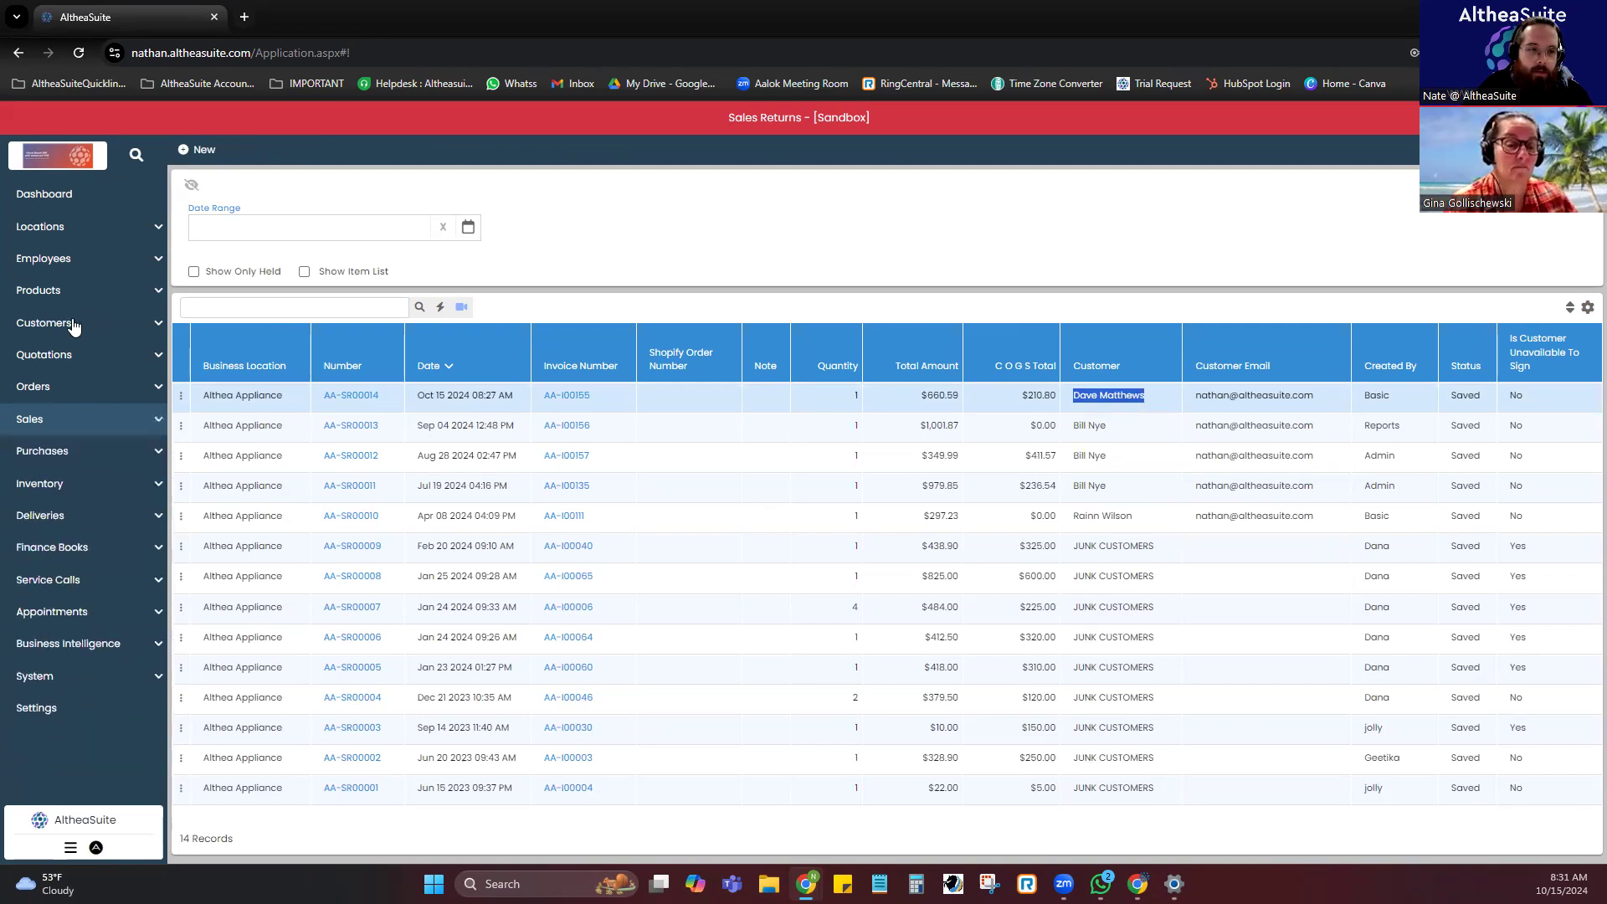
left_click(83, 323)
left_click(87, 356)
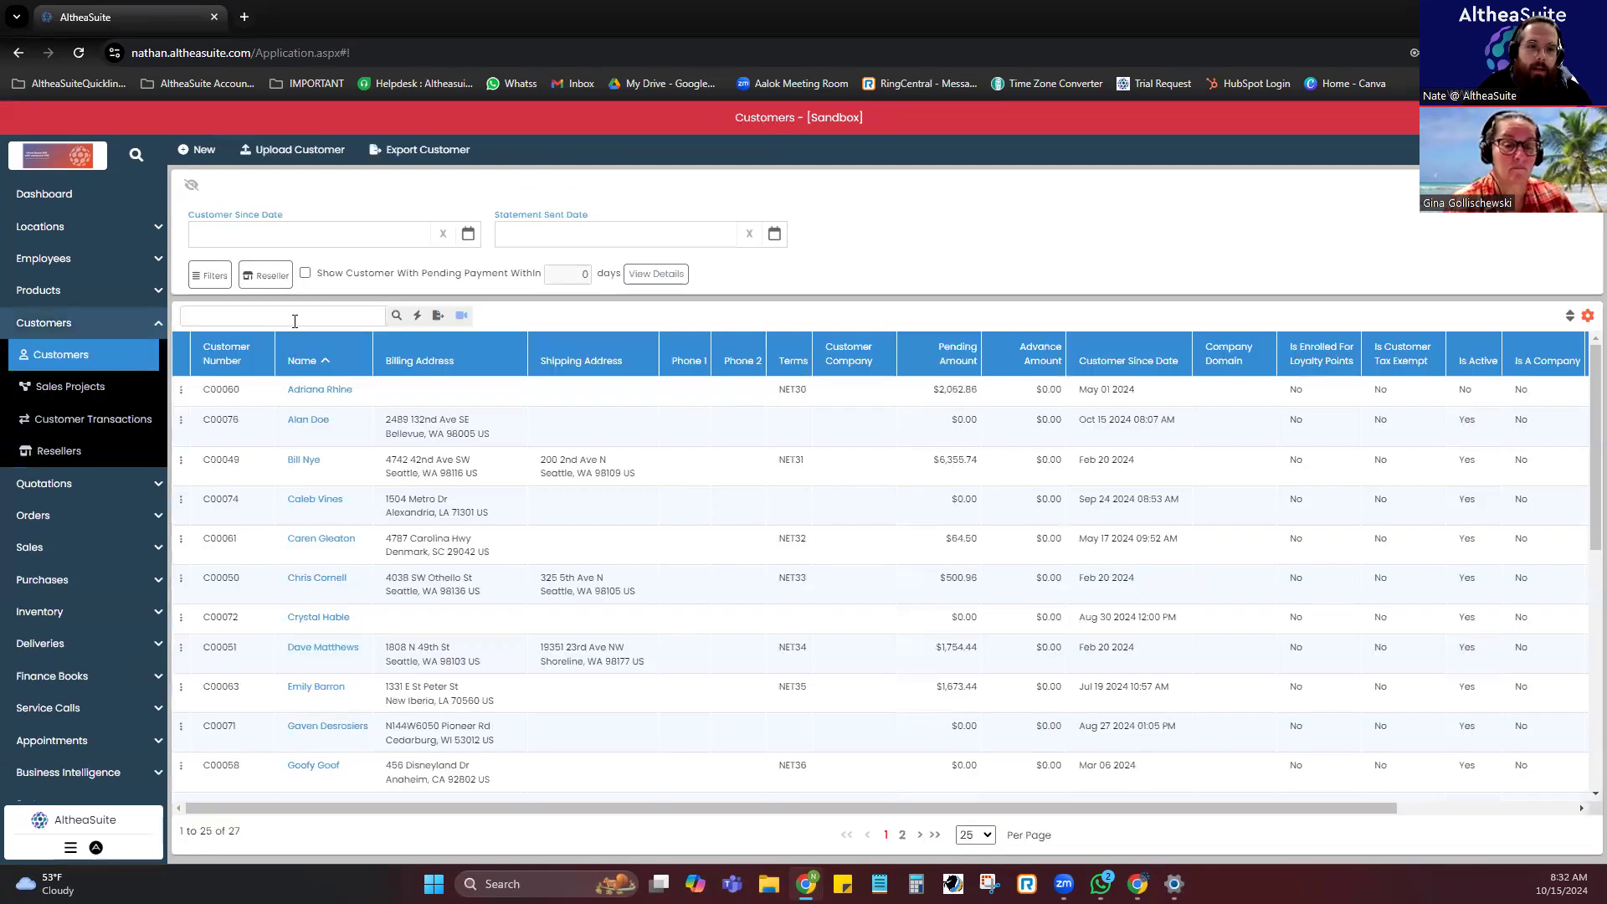
left_click(296, 315)
key("ctrl+v")
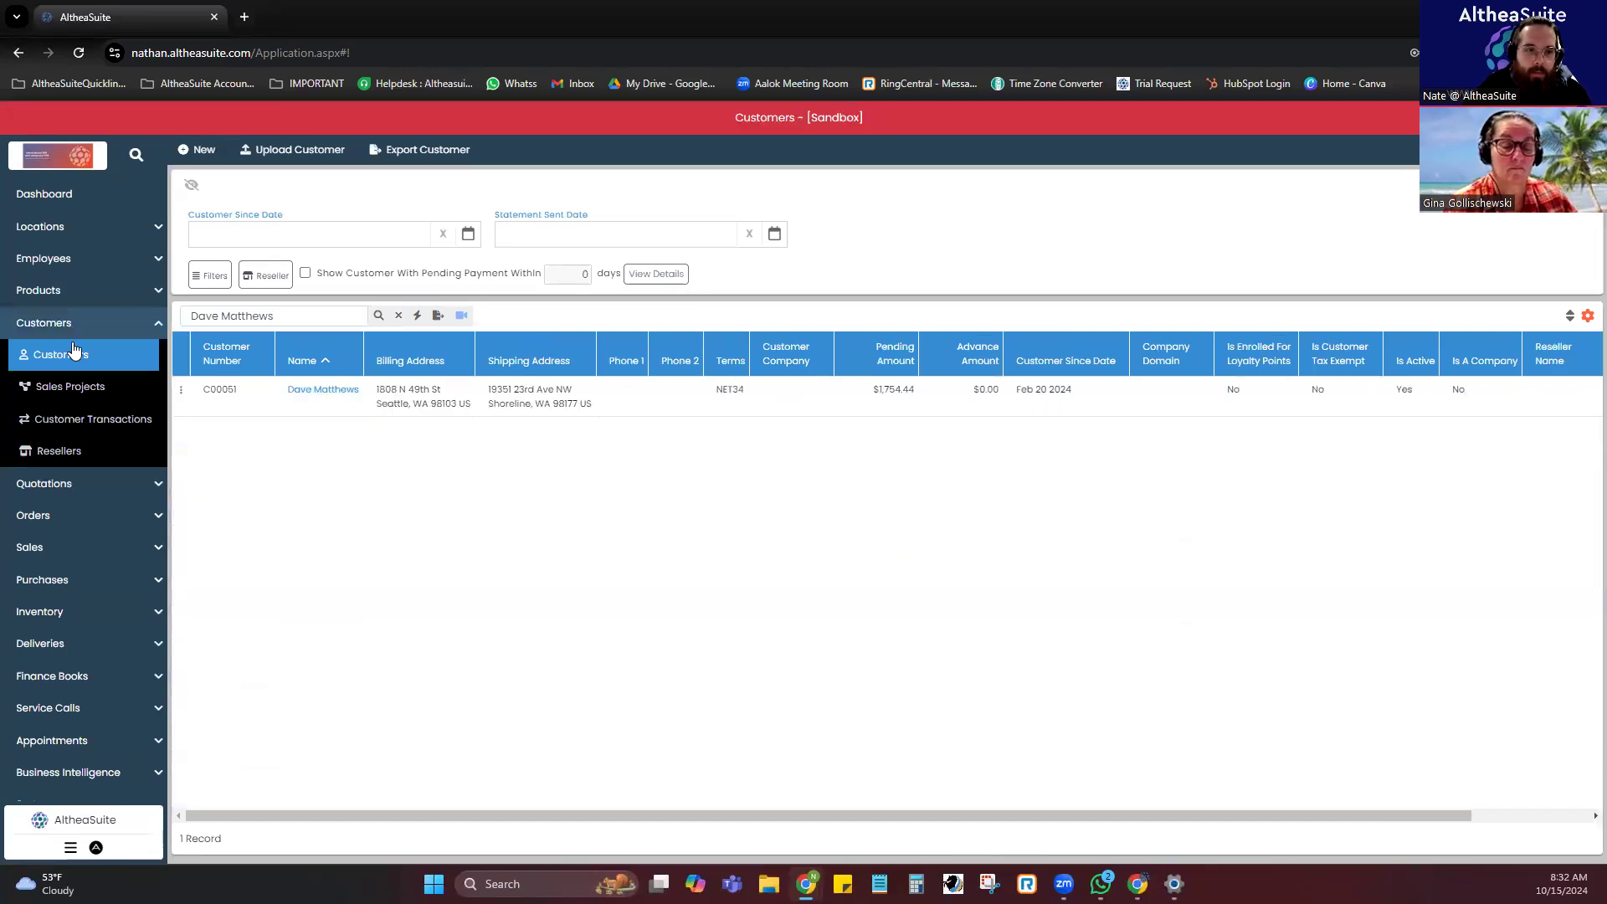
View the transactions offered for printing a check to return the found customer's advance amount, and close them.
left_click(180, 393)
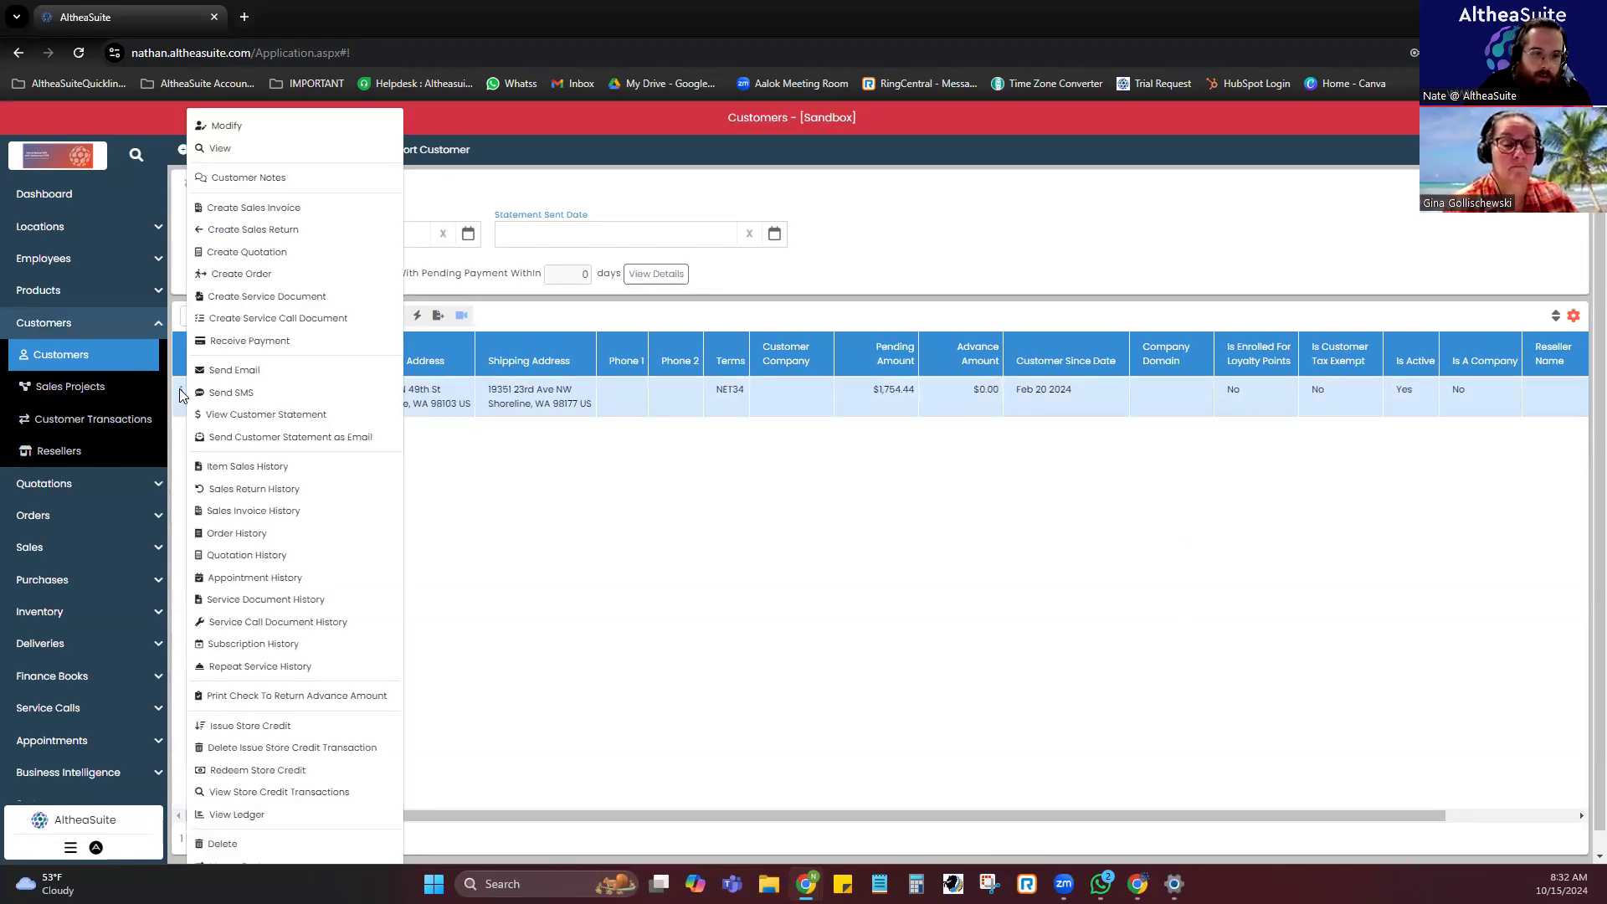
scroll(287, 556, "down", 1)
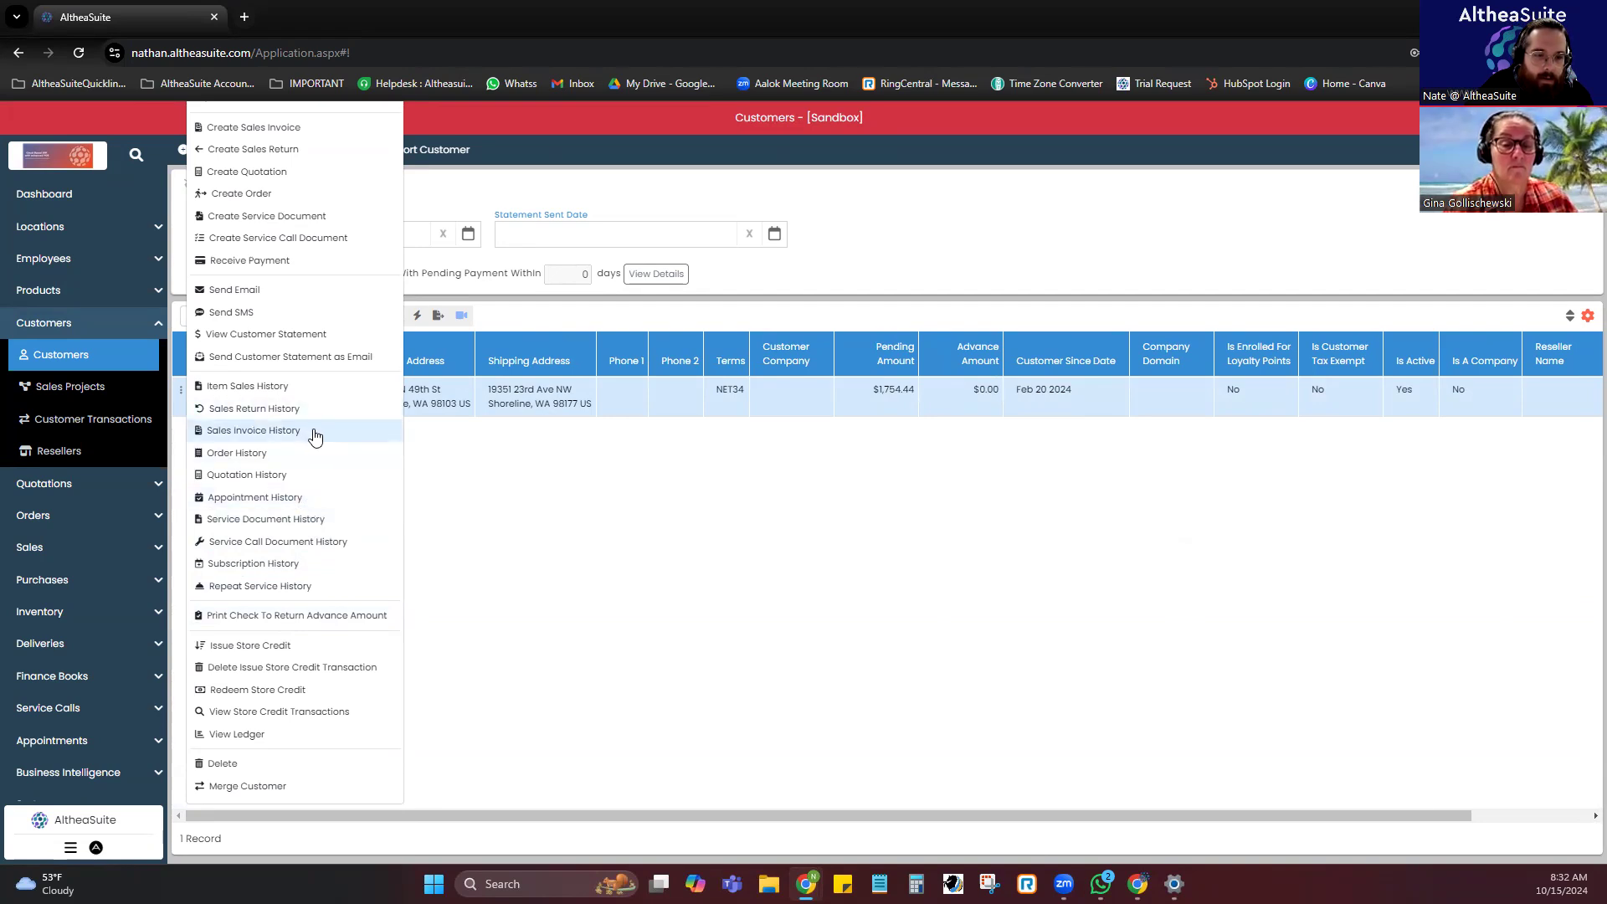
left_click(306, 624)
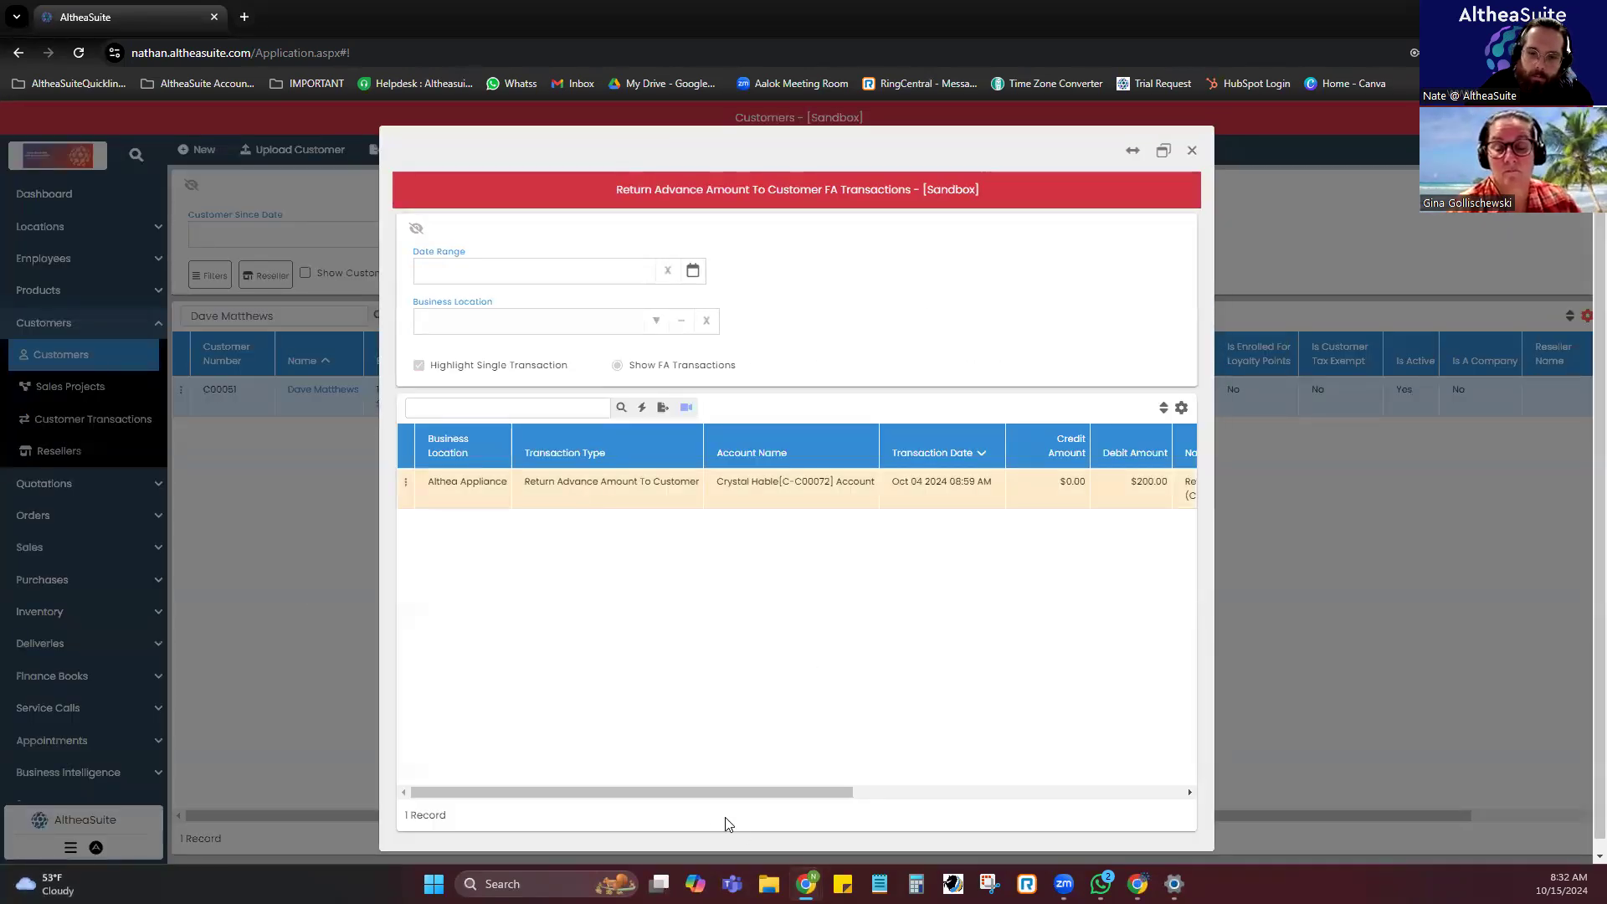
mouse_move(750, 792)
left_mouse_down()
mouse_move(797, 787)
mouse_move(752, 783)
left_mouse_up()
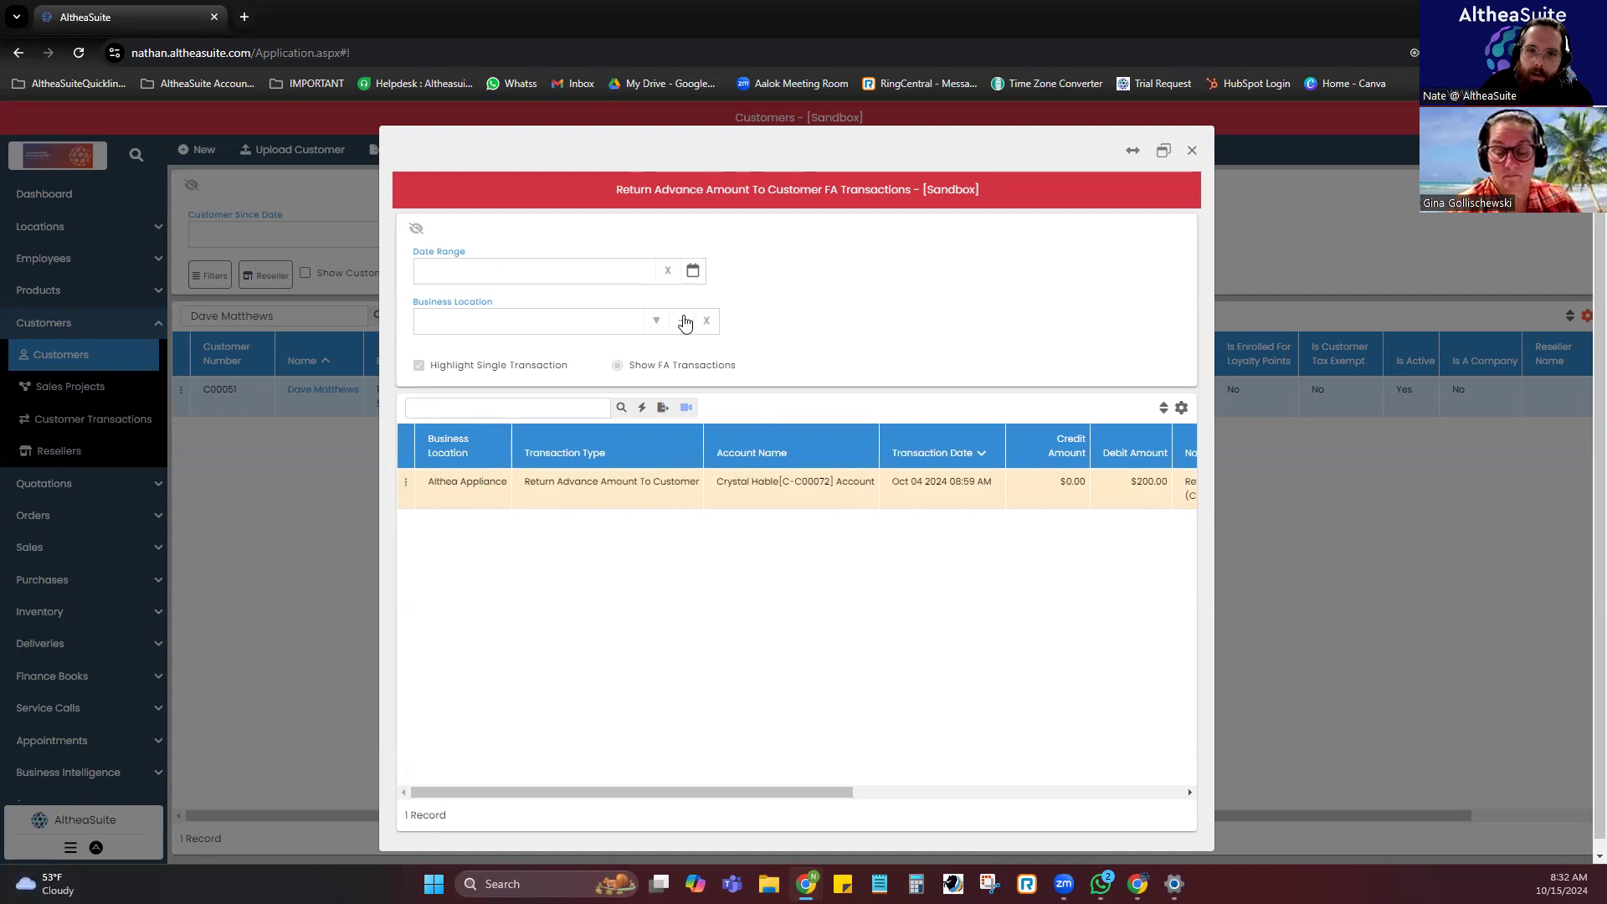
left_click(1193, 152)
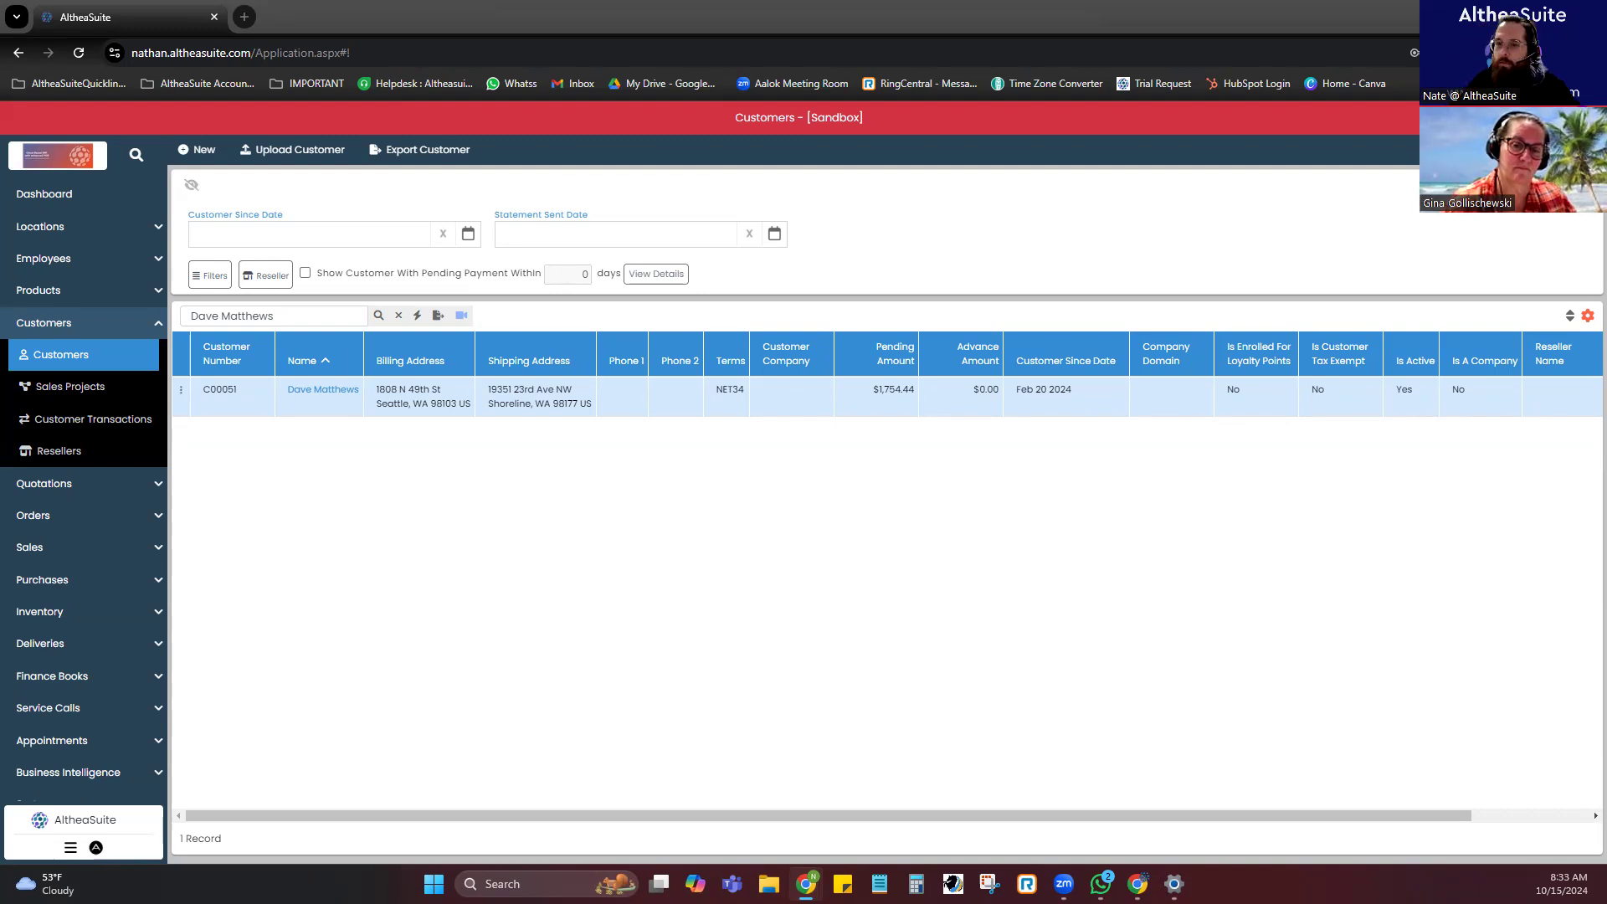
Start a new received payment from a finance agency and select Synchrony as the agency.
left_click(80, 322)
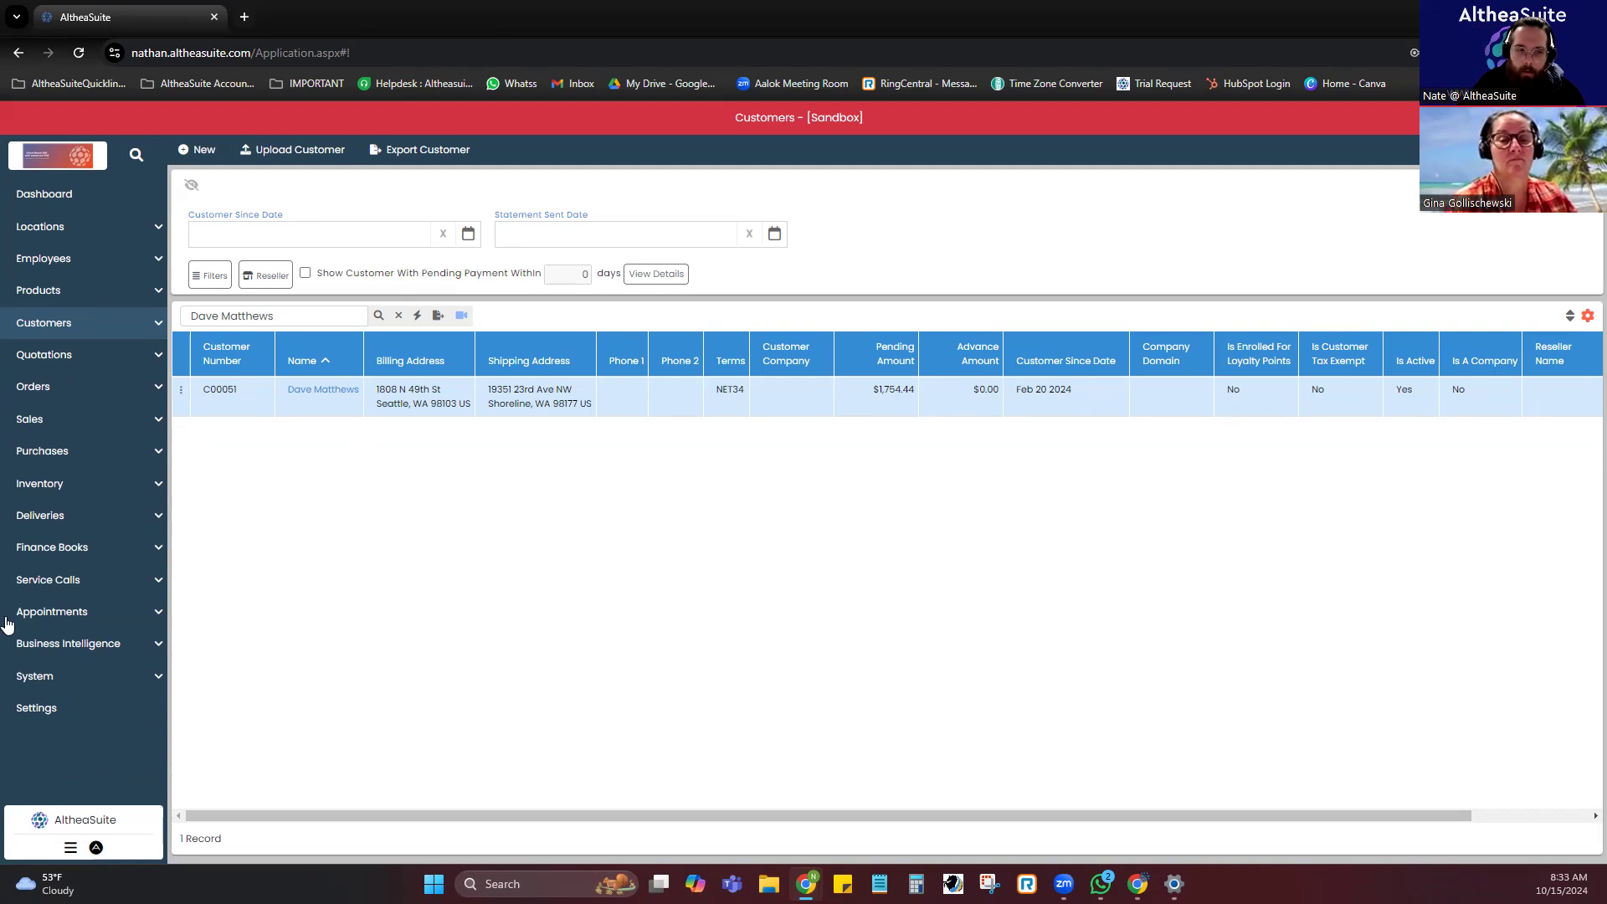
left_click(144, 410)
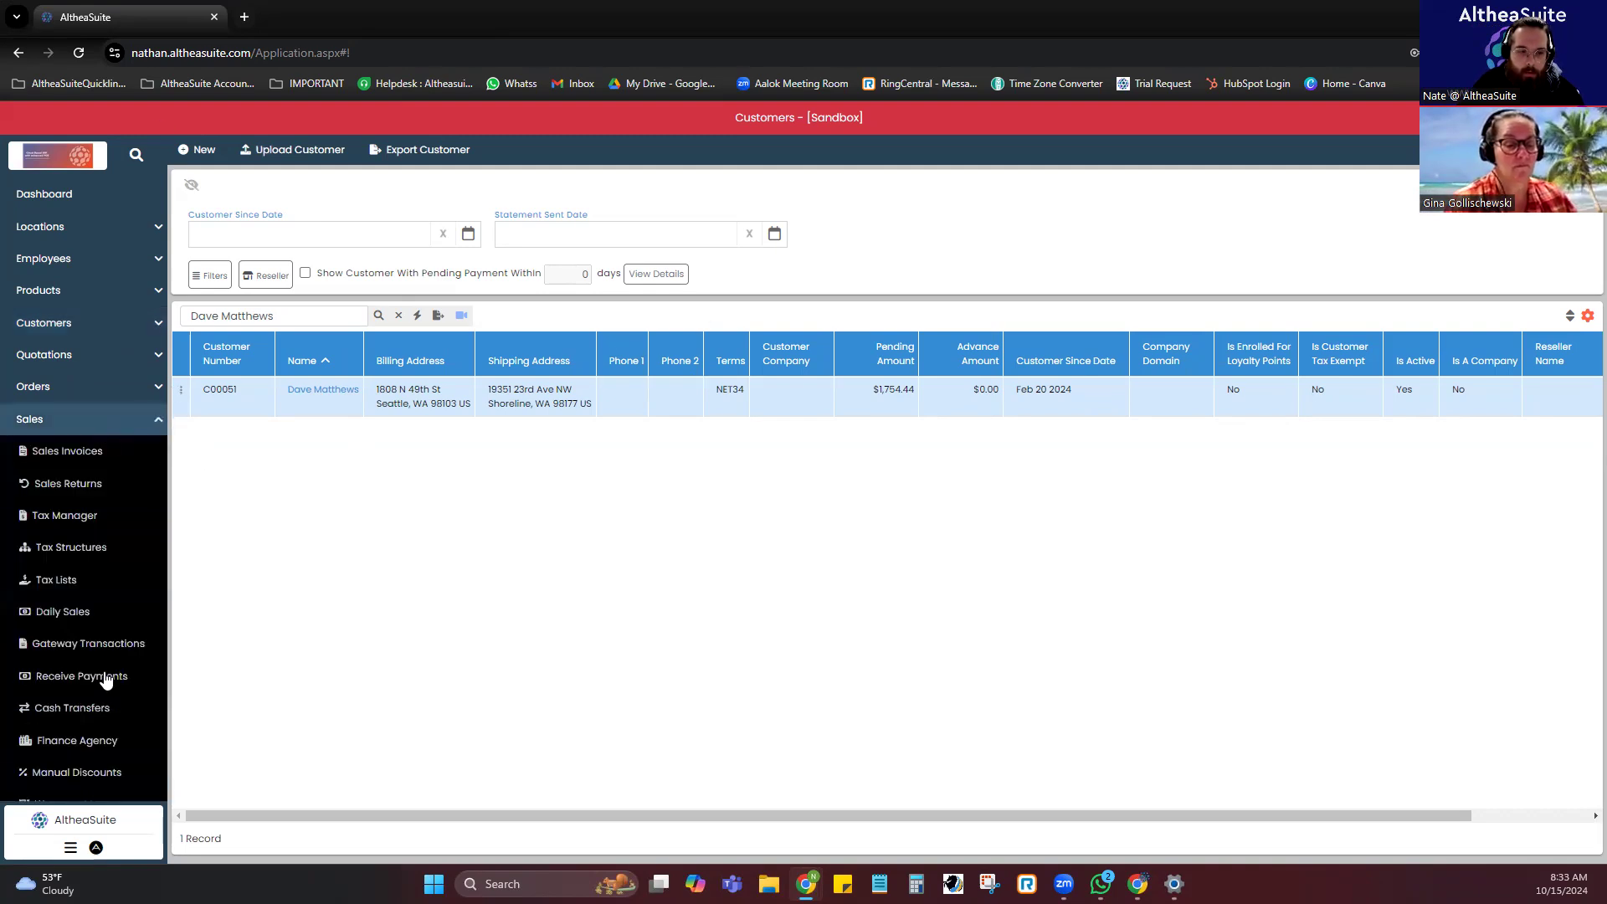
left_click(122, 683)
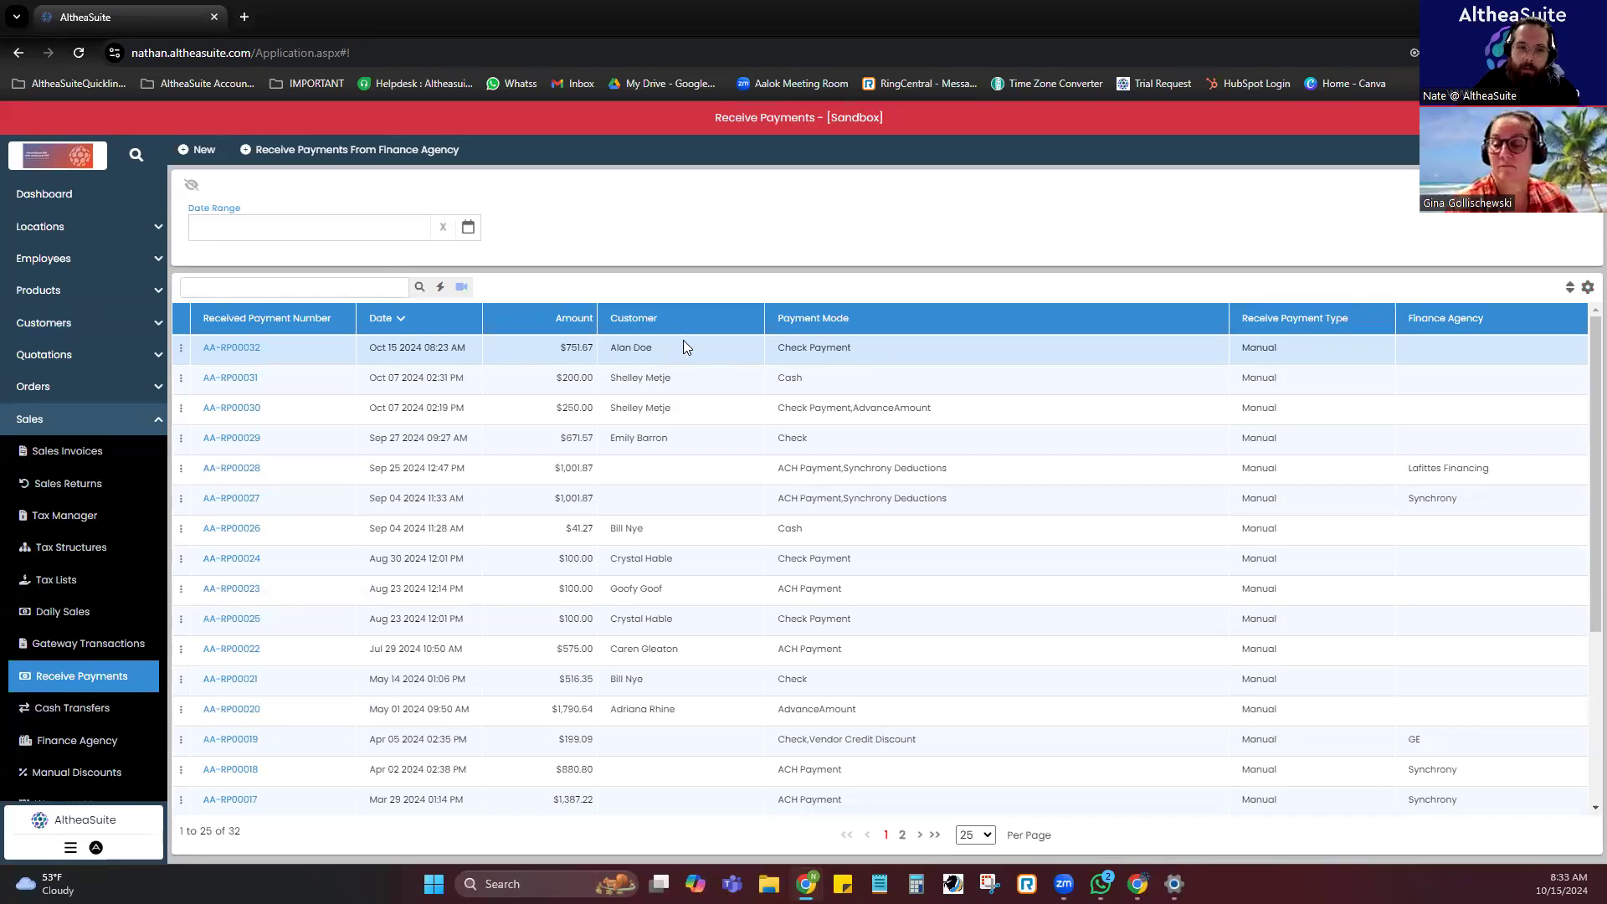
left_click(342, 151)
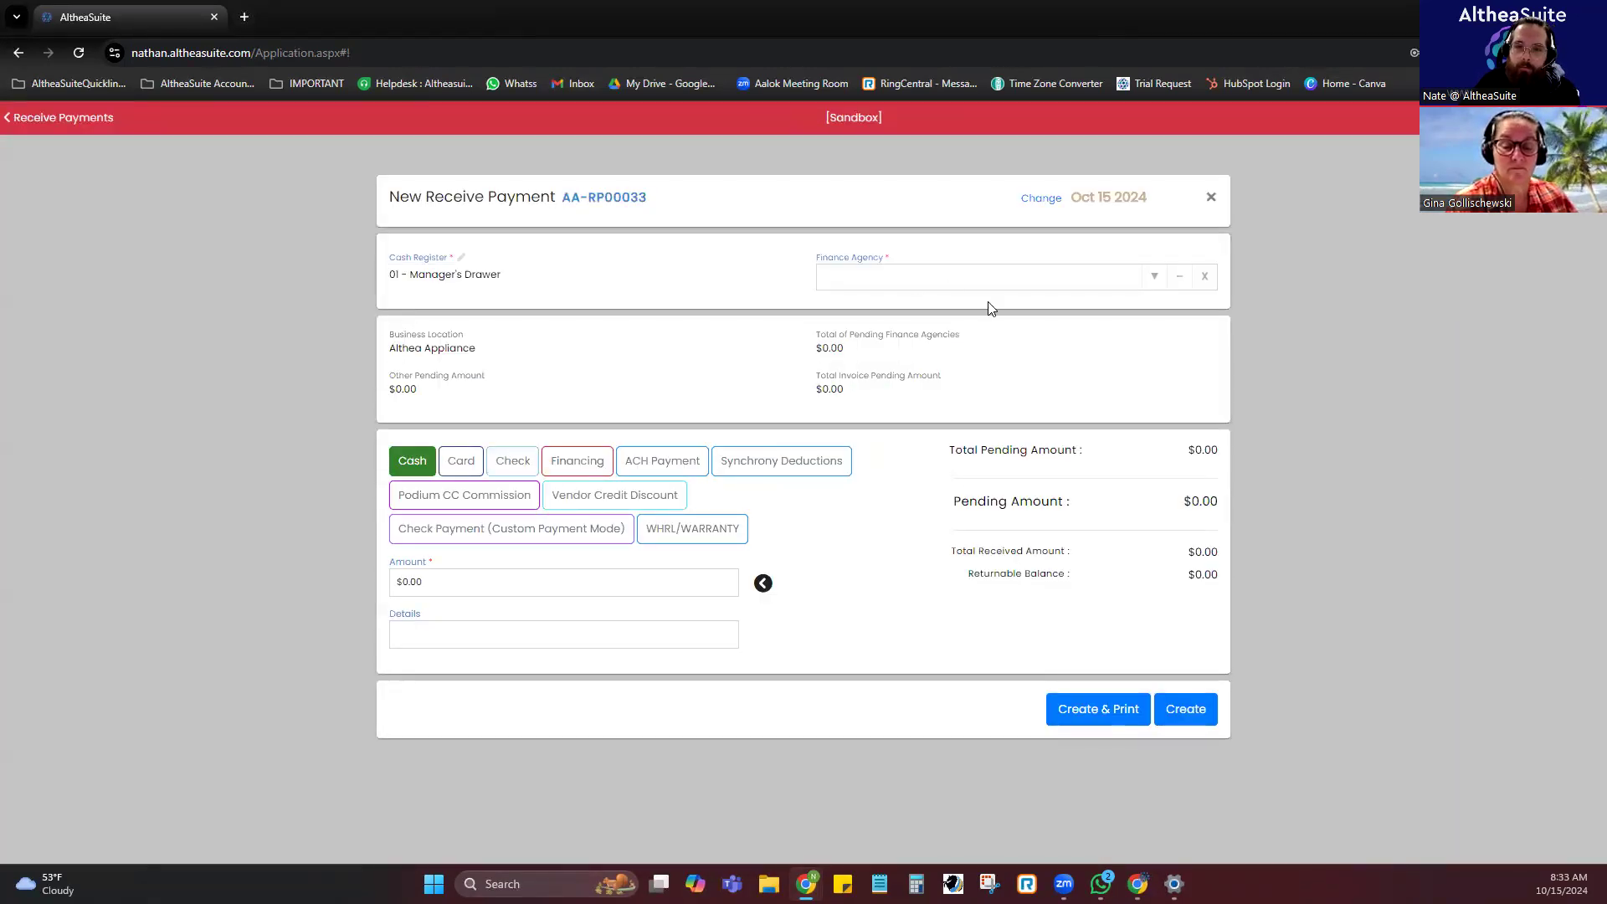
left_click(887, 269)
left_click(1152, 278)
left_click(966, 405)
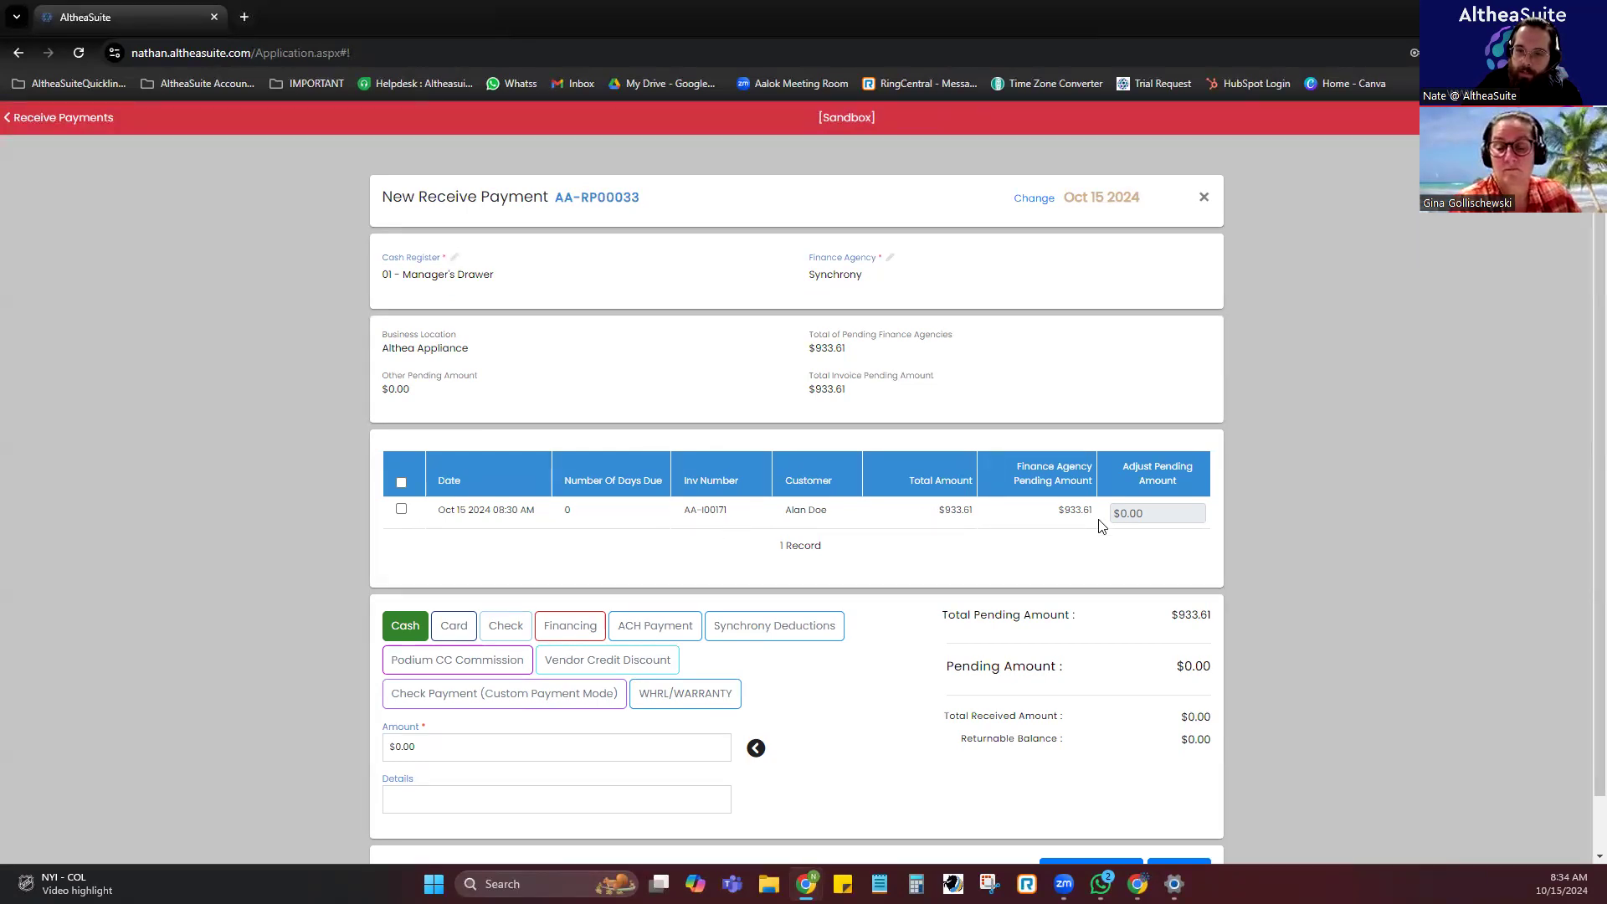
Include the pending Oct 15 2024 invoice, set the full $933.61 as ACH Payment, and create the received payment.
scroll(1134, 527, "down", 1)
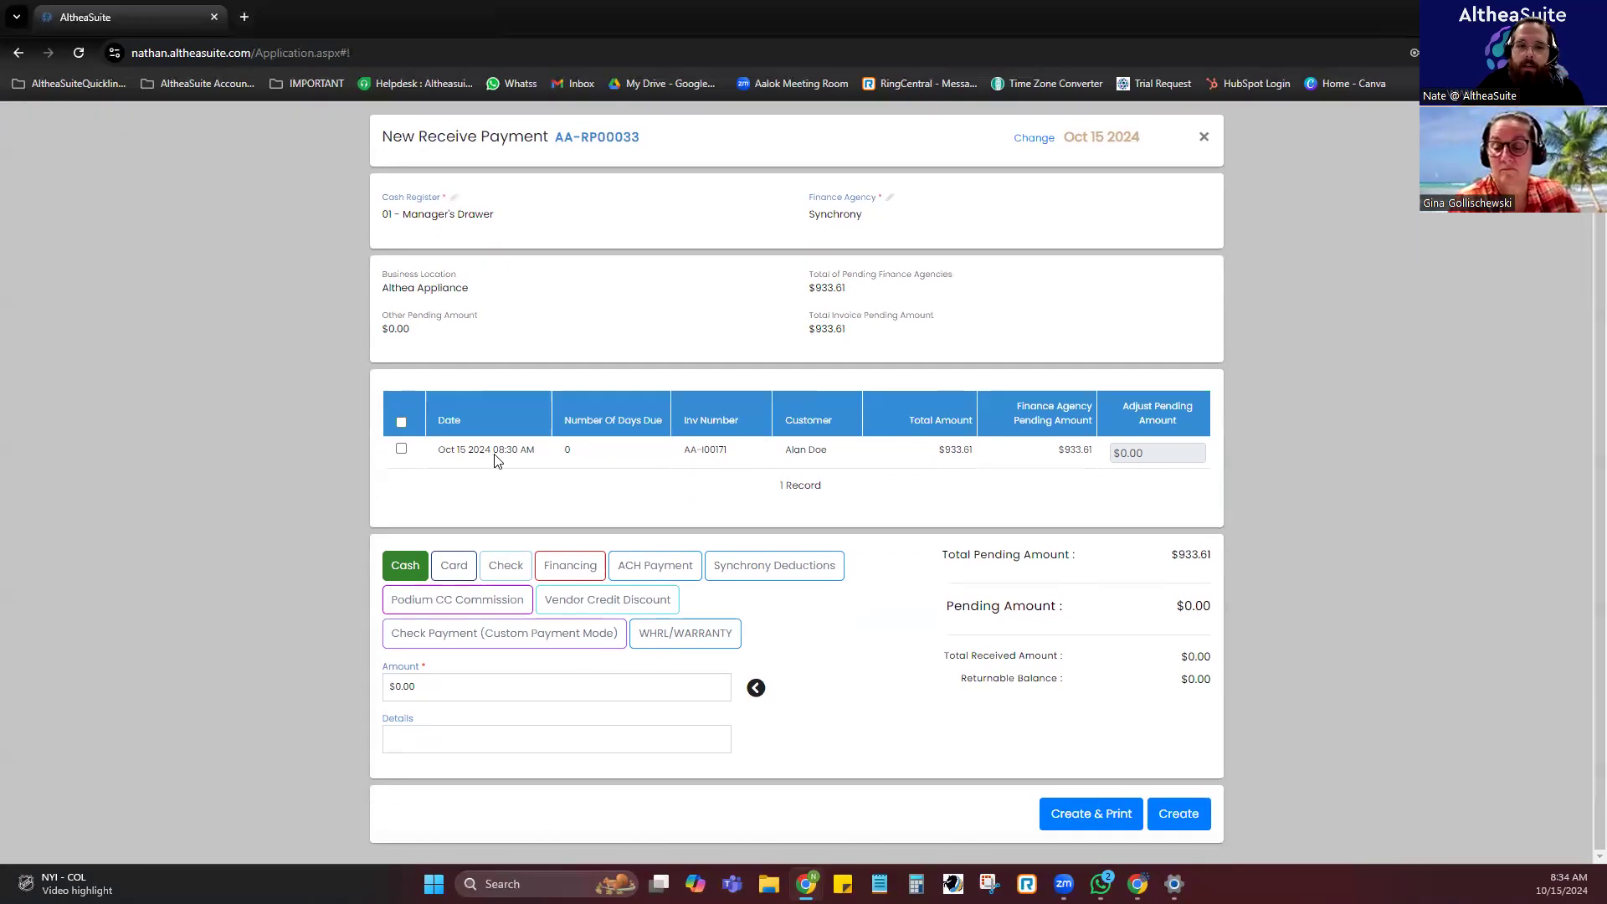
left_click(402, 450)
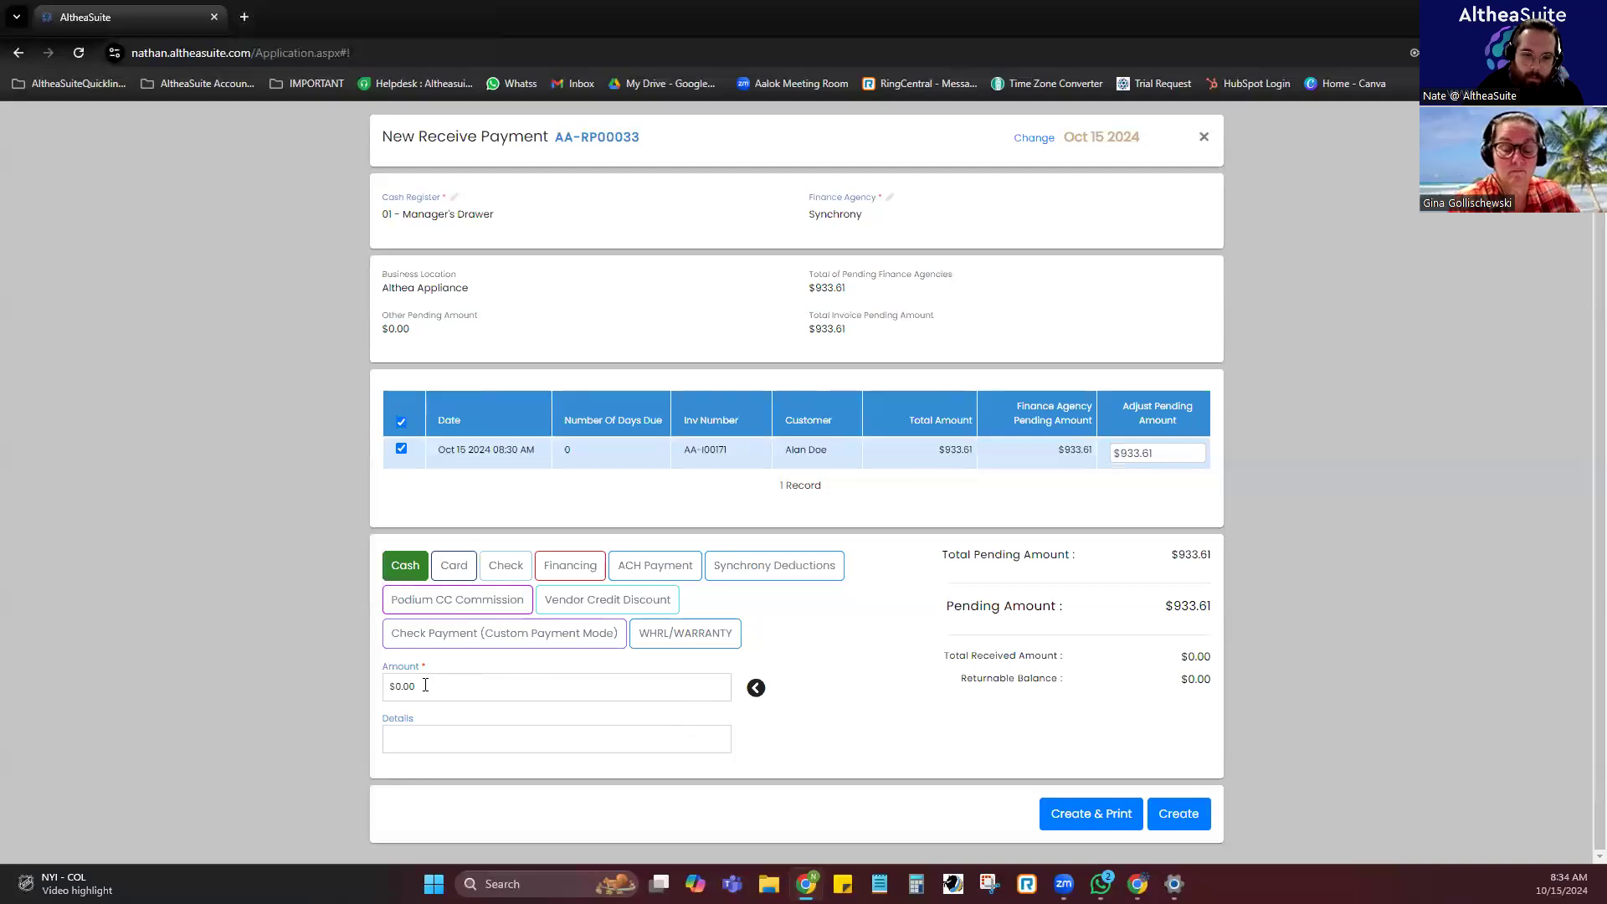
left_click(576, 574)
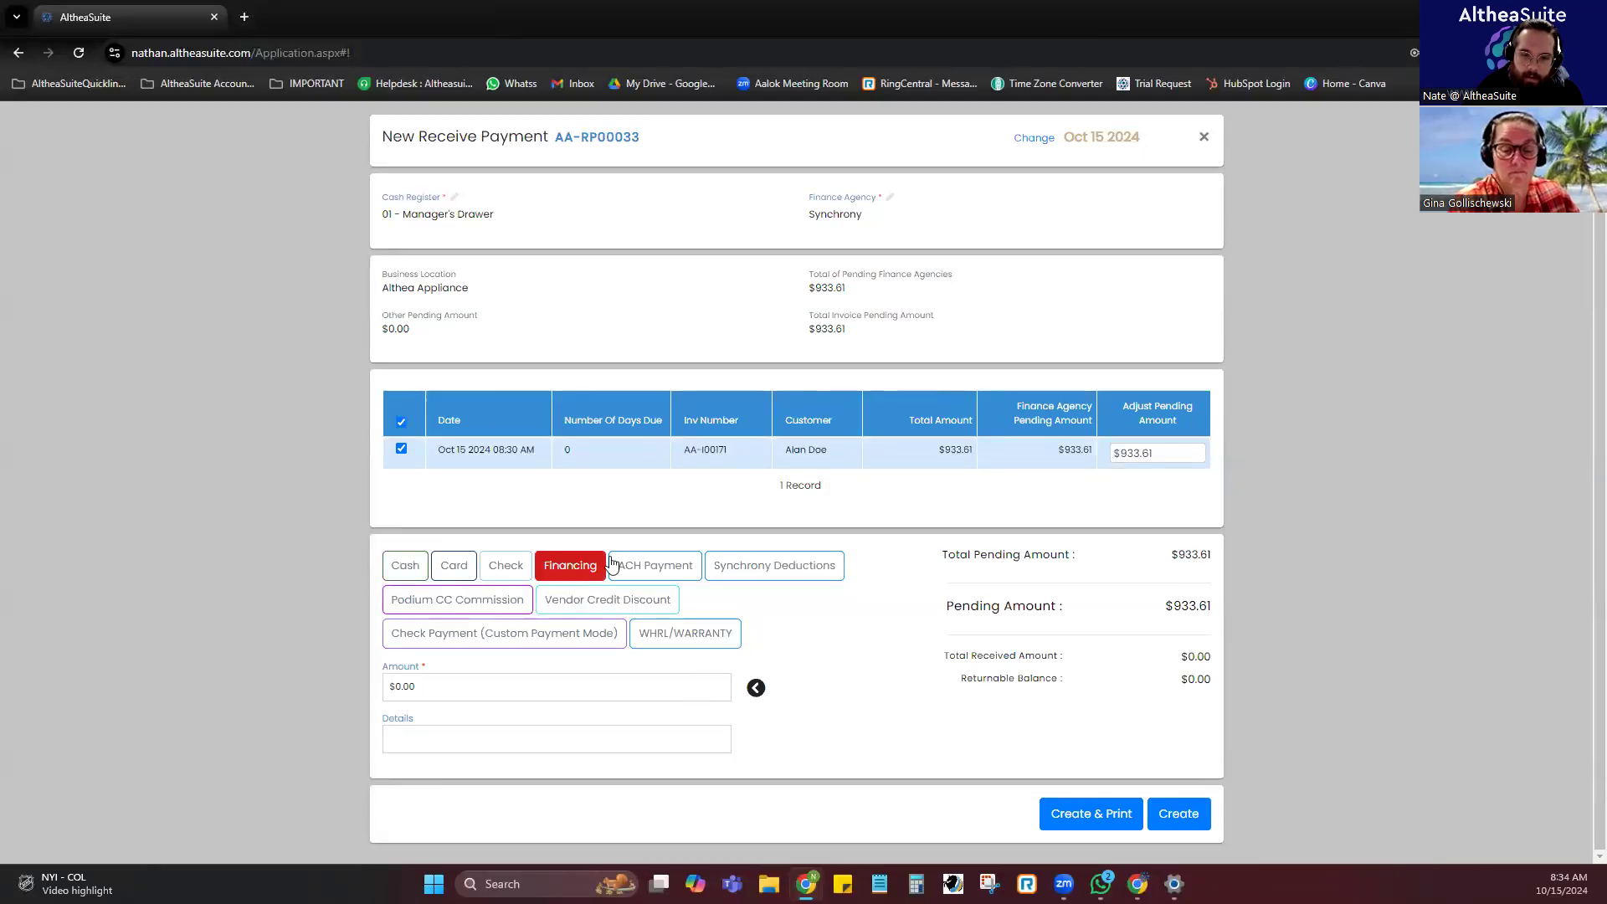
left_click(623, 577)
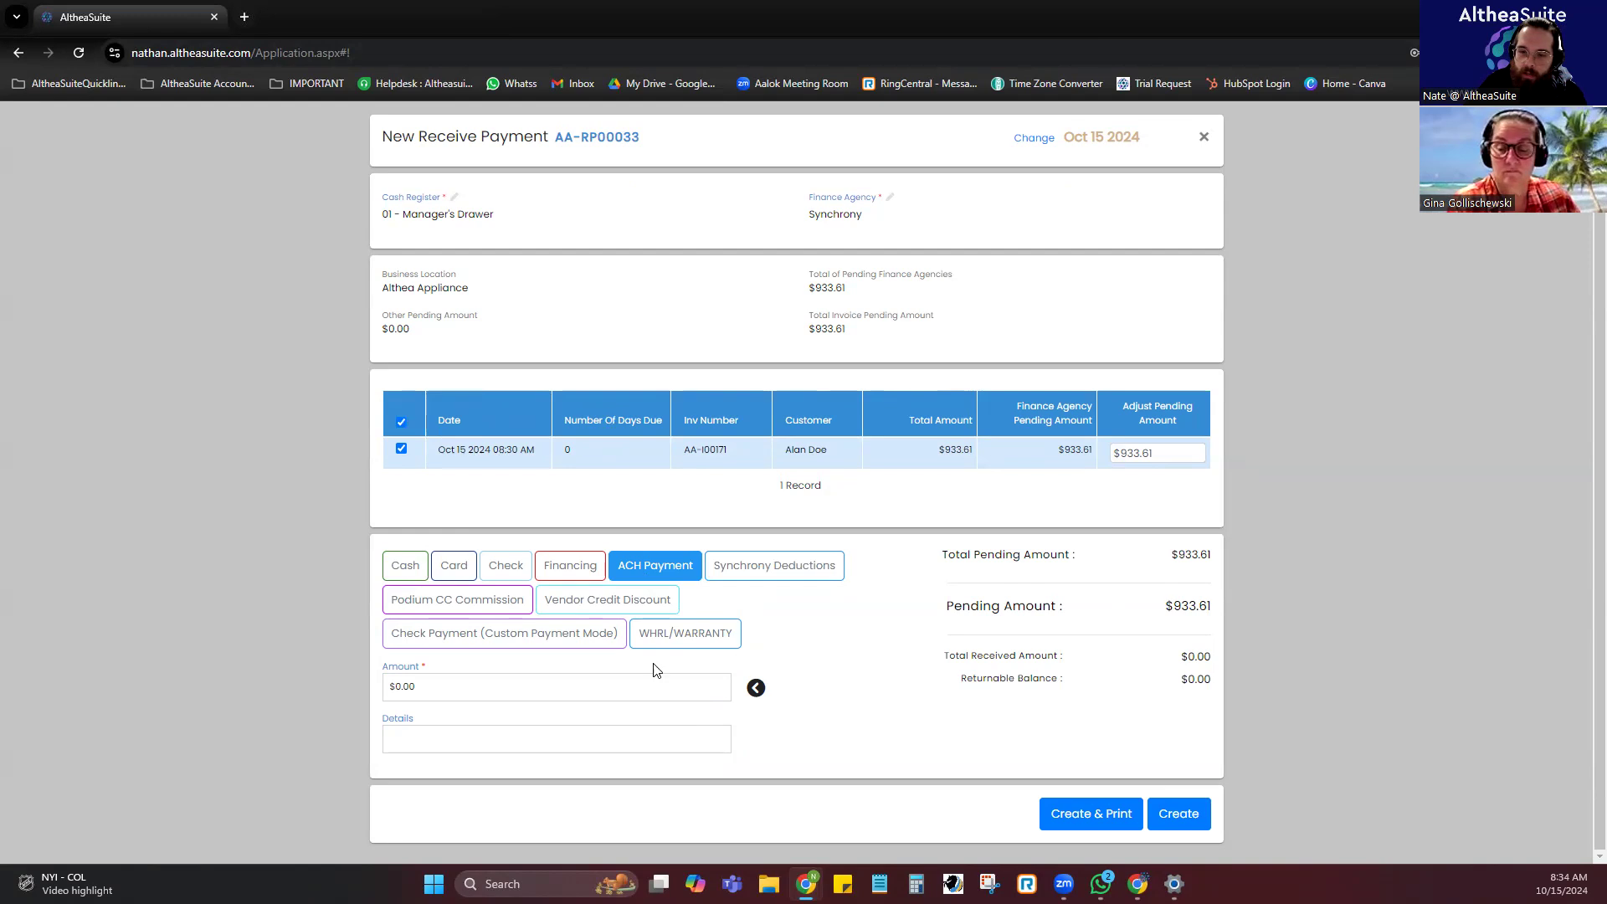
left_click(753, 691)
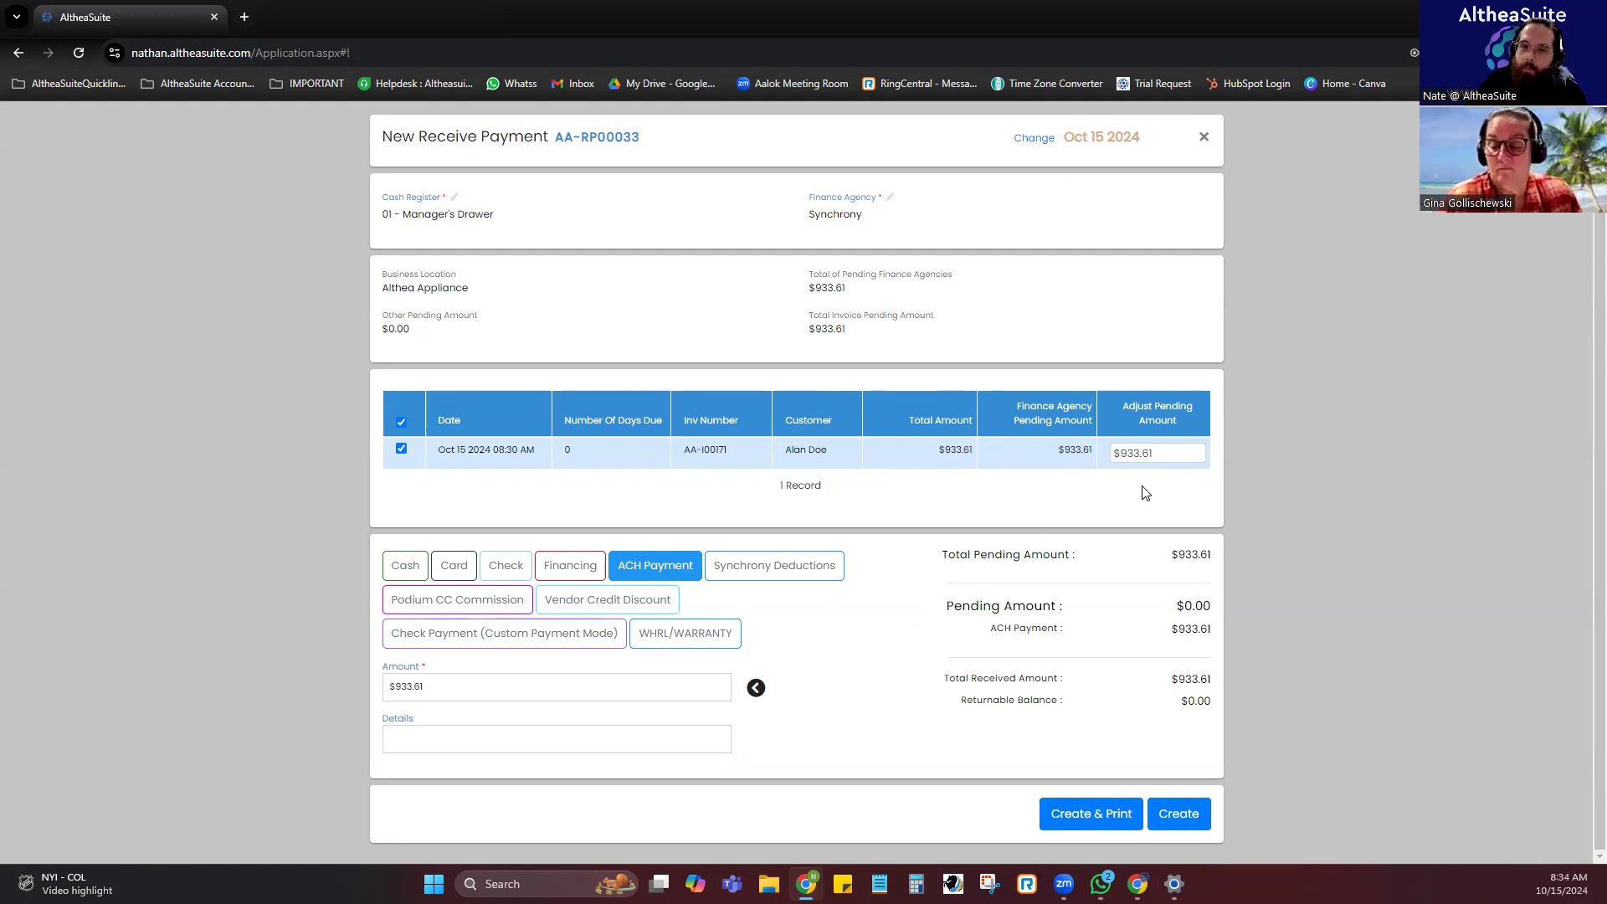
left_click(1178, 813)
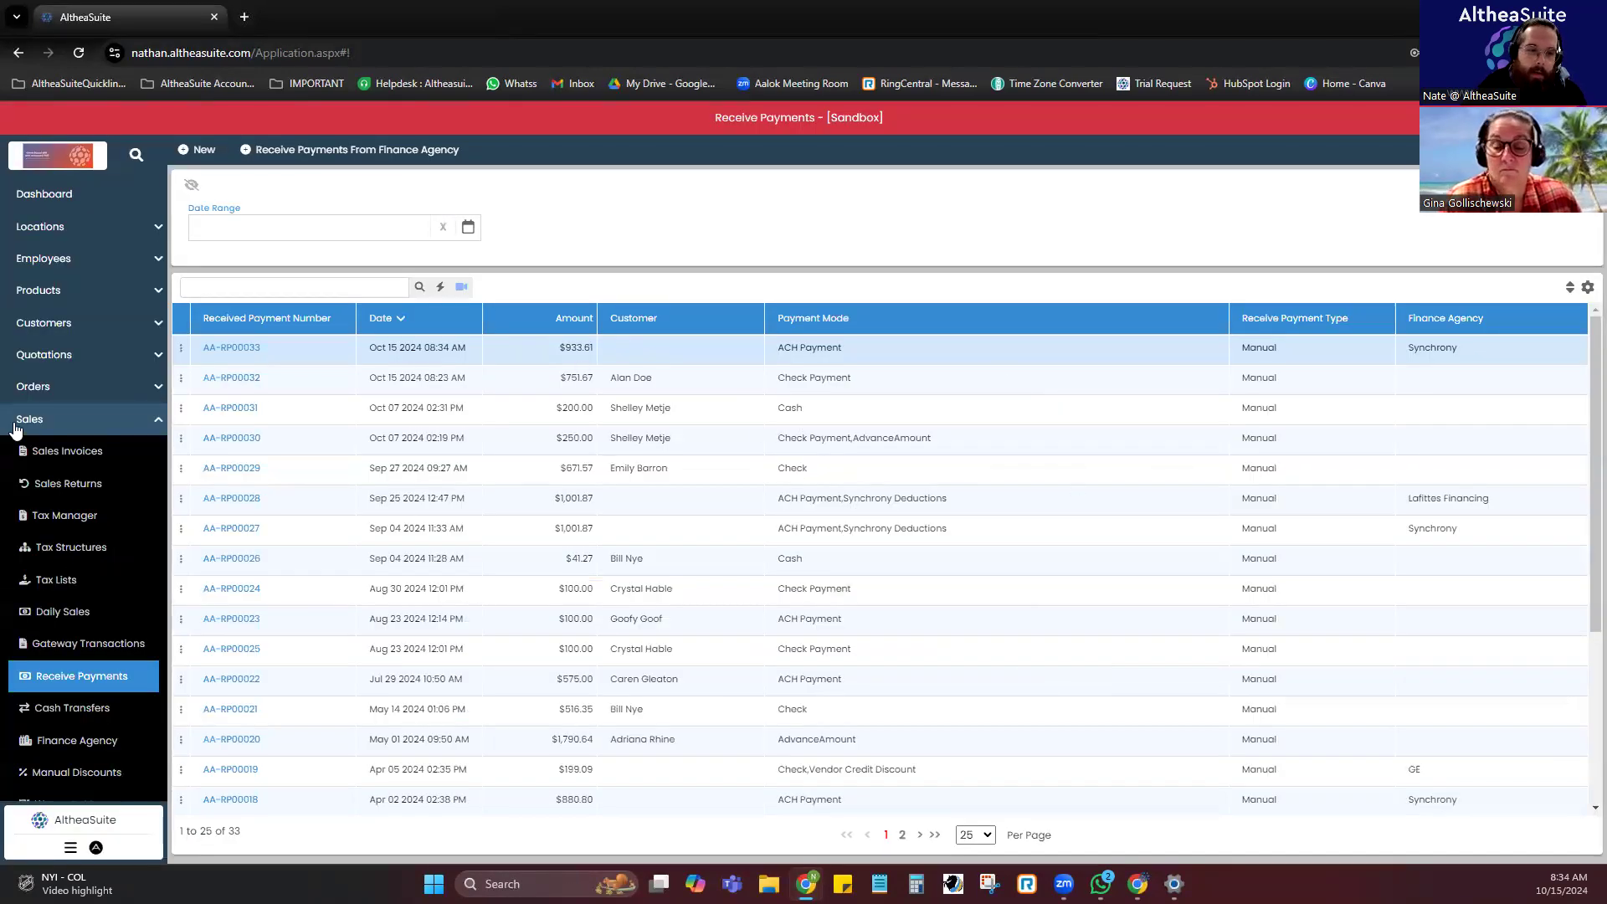
Check the payment status and pending amount of the newest invoice in the sales invoice list.
left_click(98, 455)
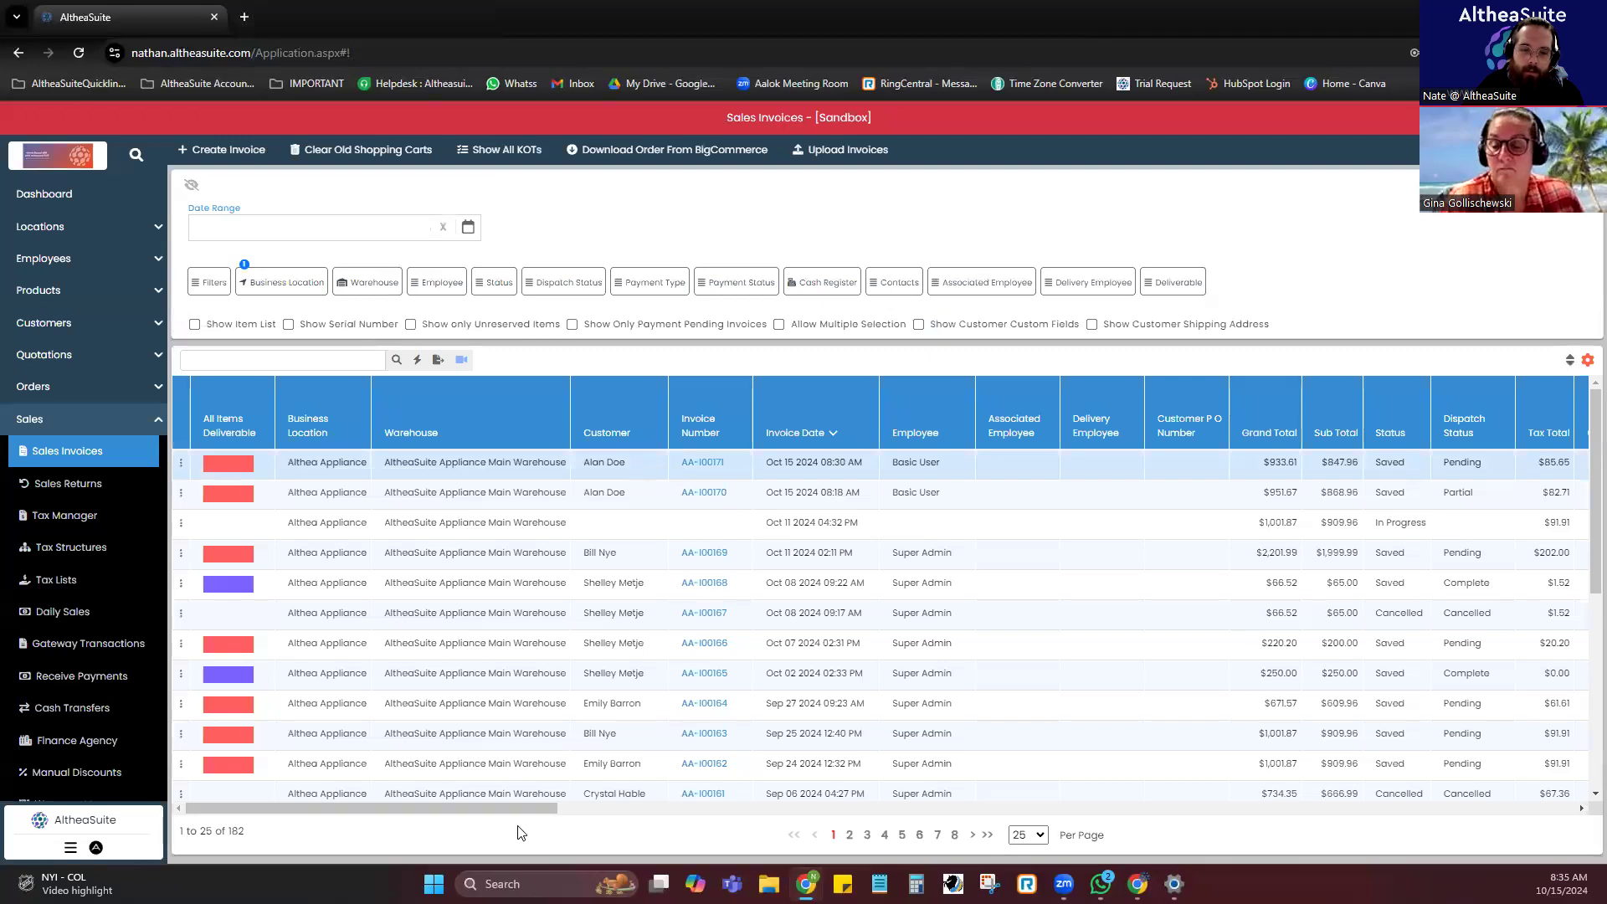
left_click_drag(522, 807, 788, 801)
left_click(1041, 462)
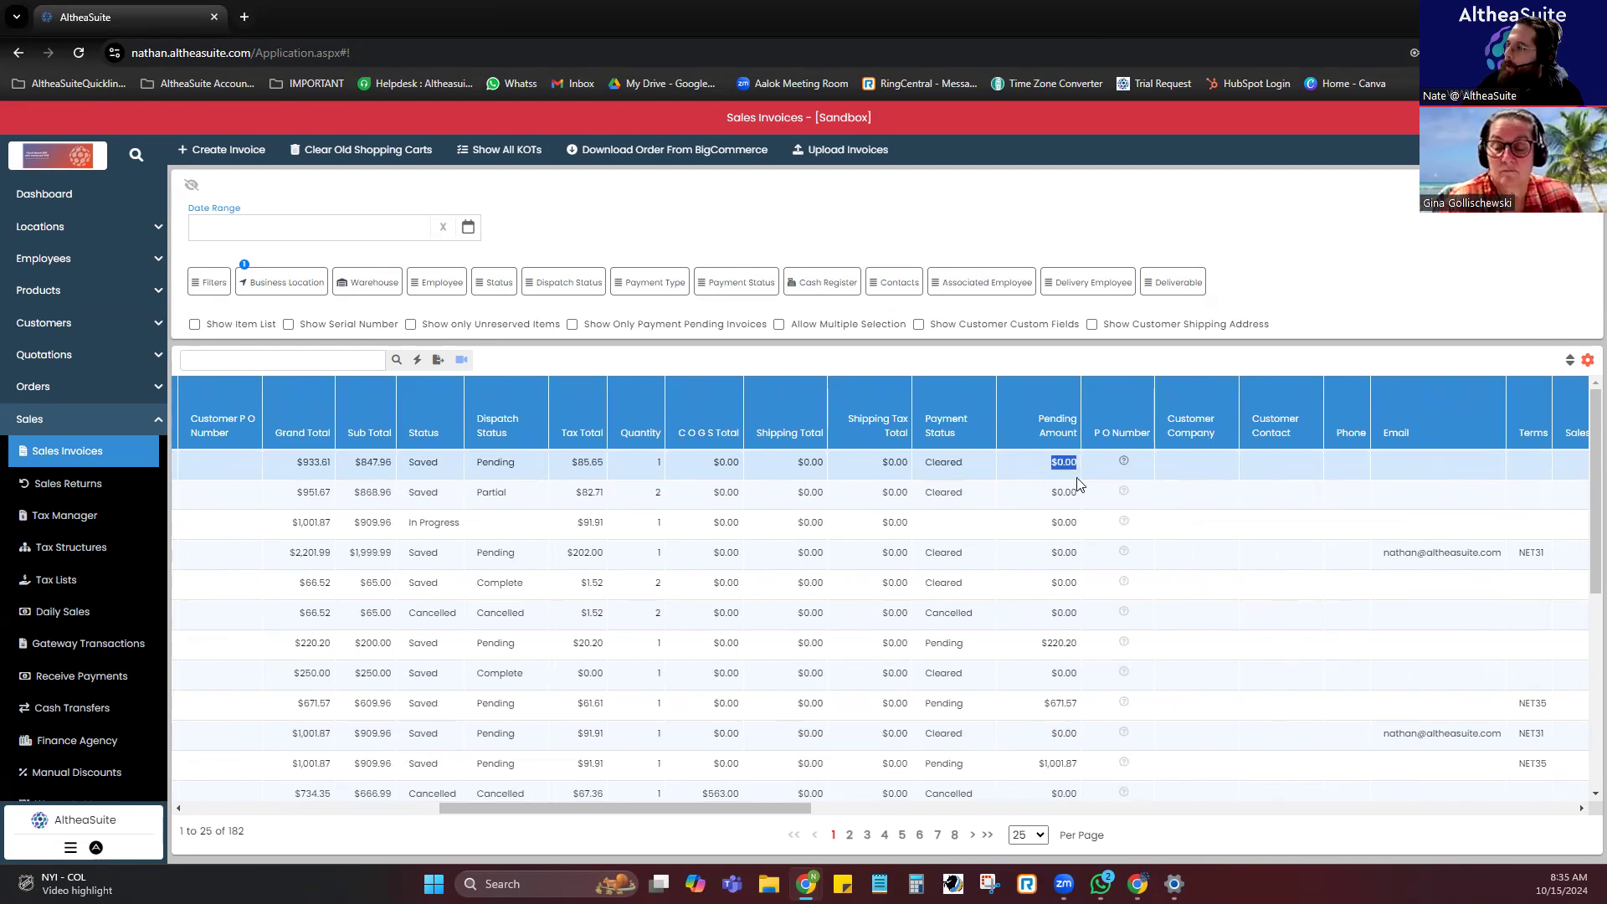
Check the dispatch status of the newest invoice in the sales invoice list.
left_click(1044, 464)
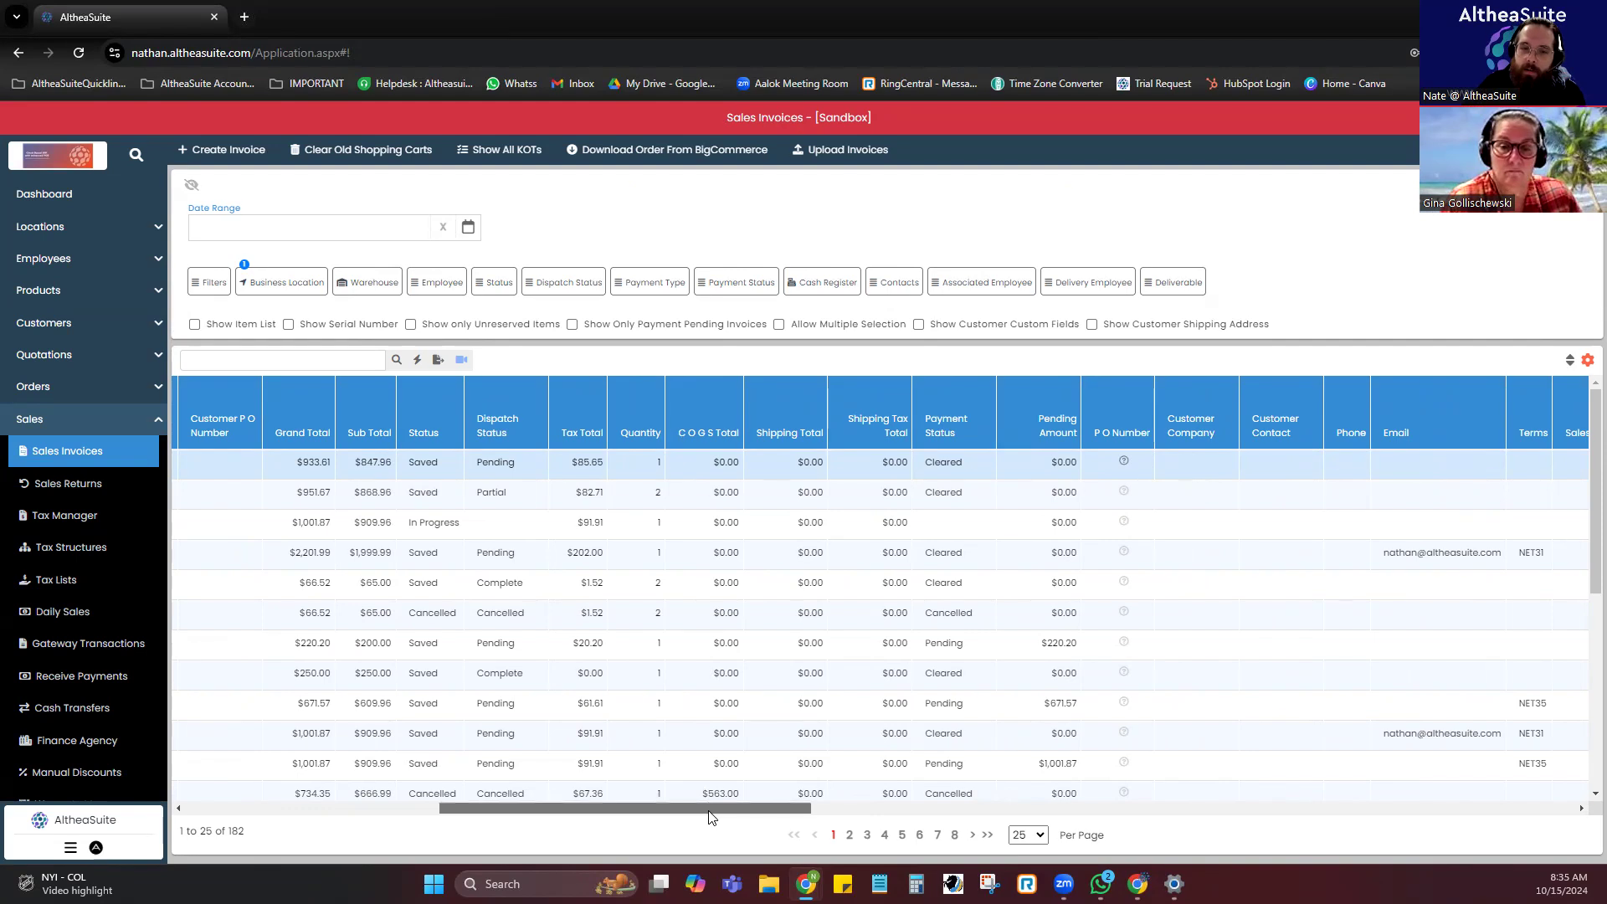
left_click_drag(708, 816, 638, 818)
left_click_drag(582, 817, 511, 814)
left_click_drag(1241, 468, 1225, 466)
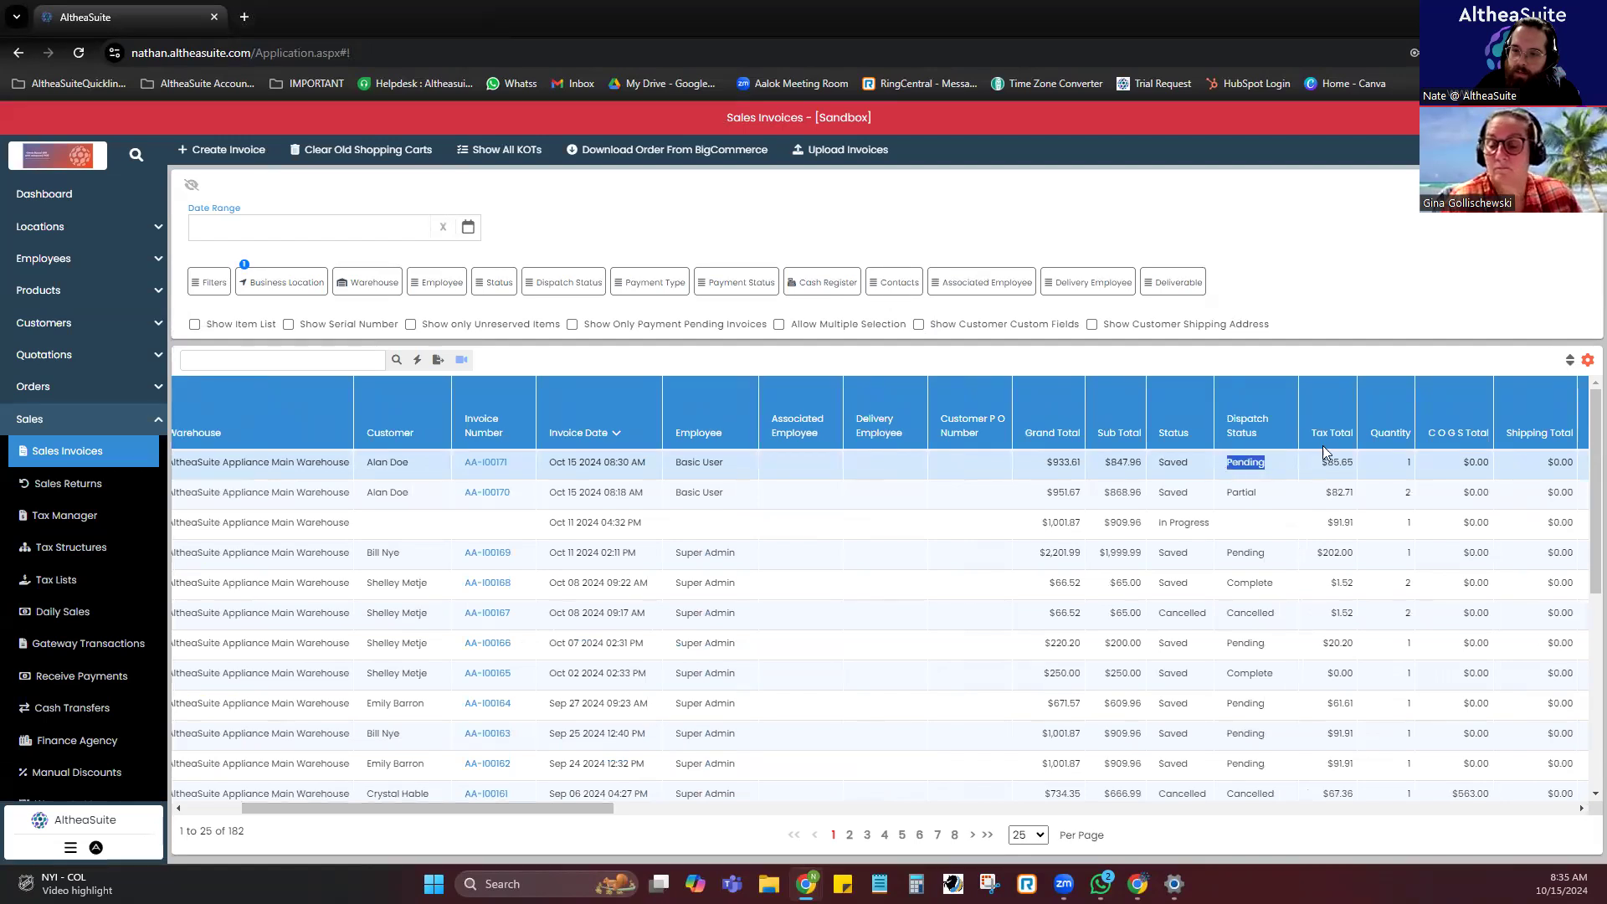
left_click_drag(596, 806, 433, 791)
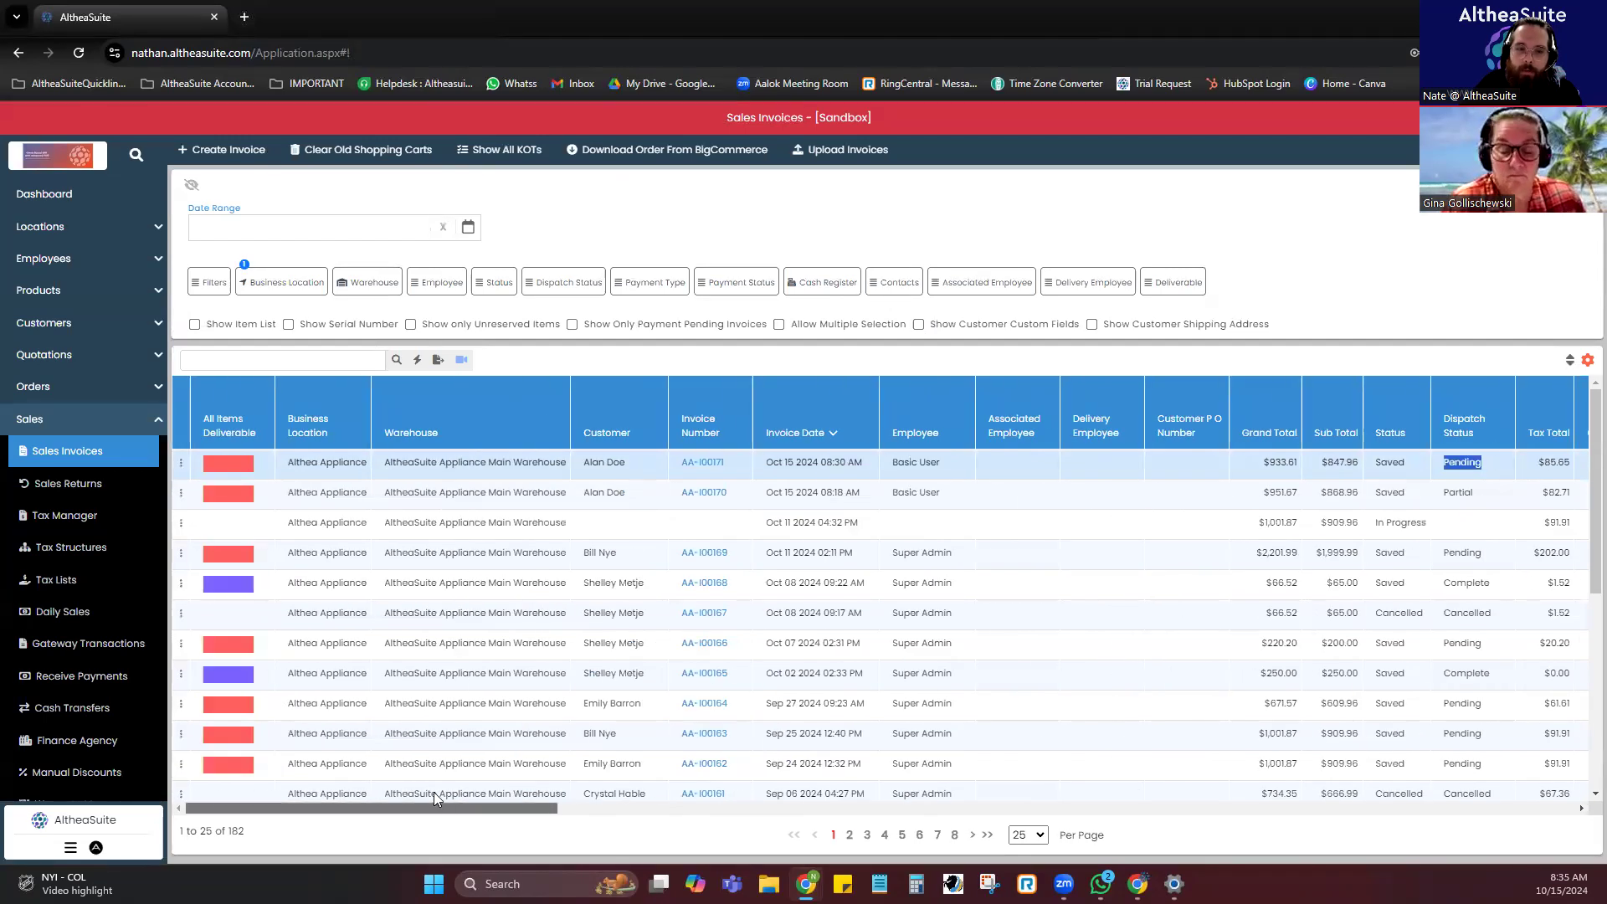
Compare the All Items Deliverable colour markers of the newest and older invoices in the sales invoice list.
left_click(352, 469)
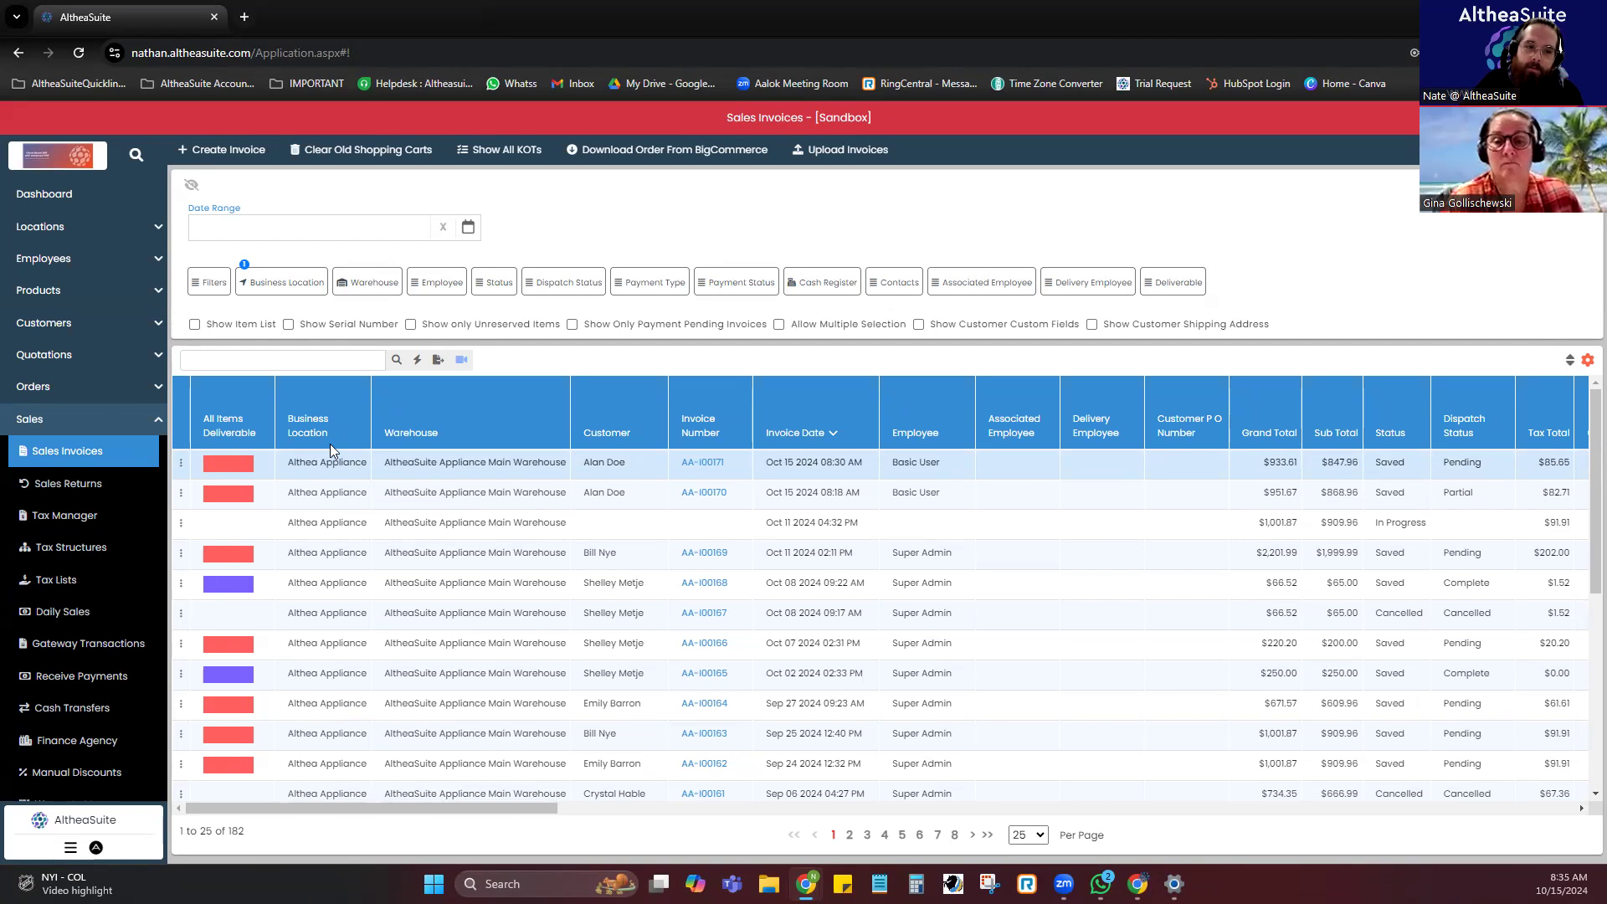
scroll(257, 503, "down", 2)
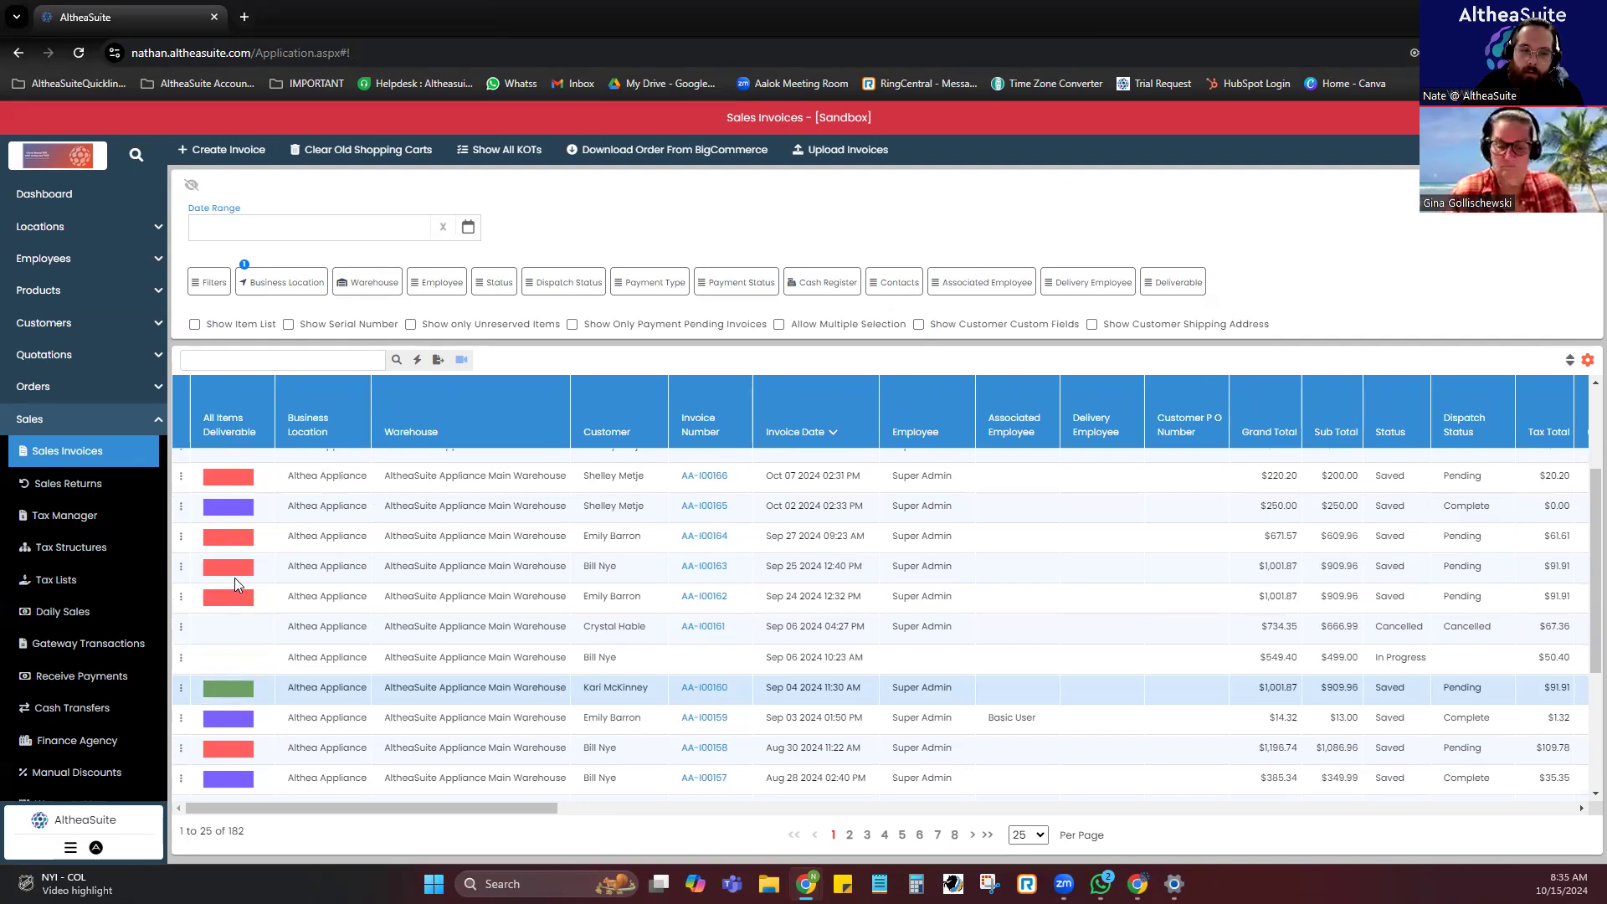
scroll(236, 586, "down", 1)
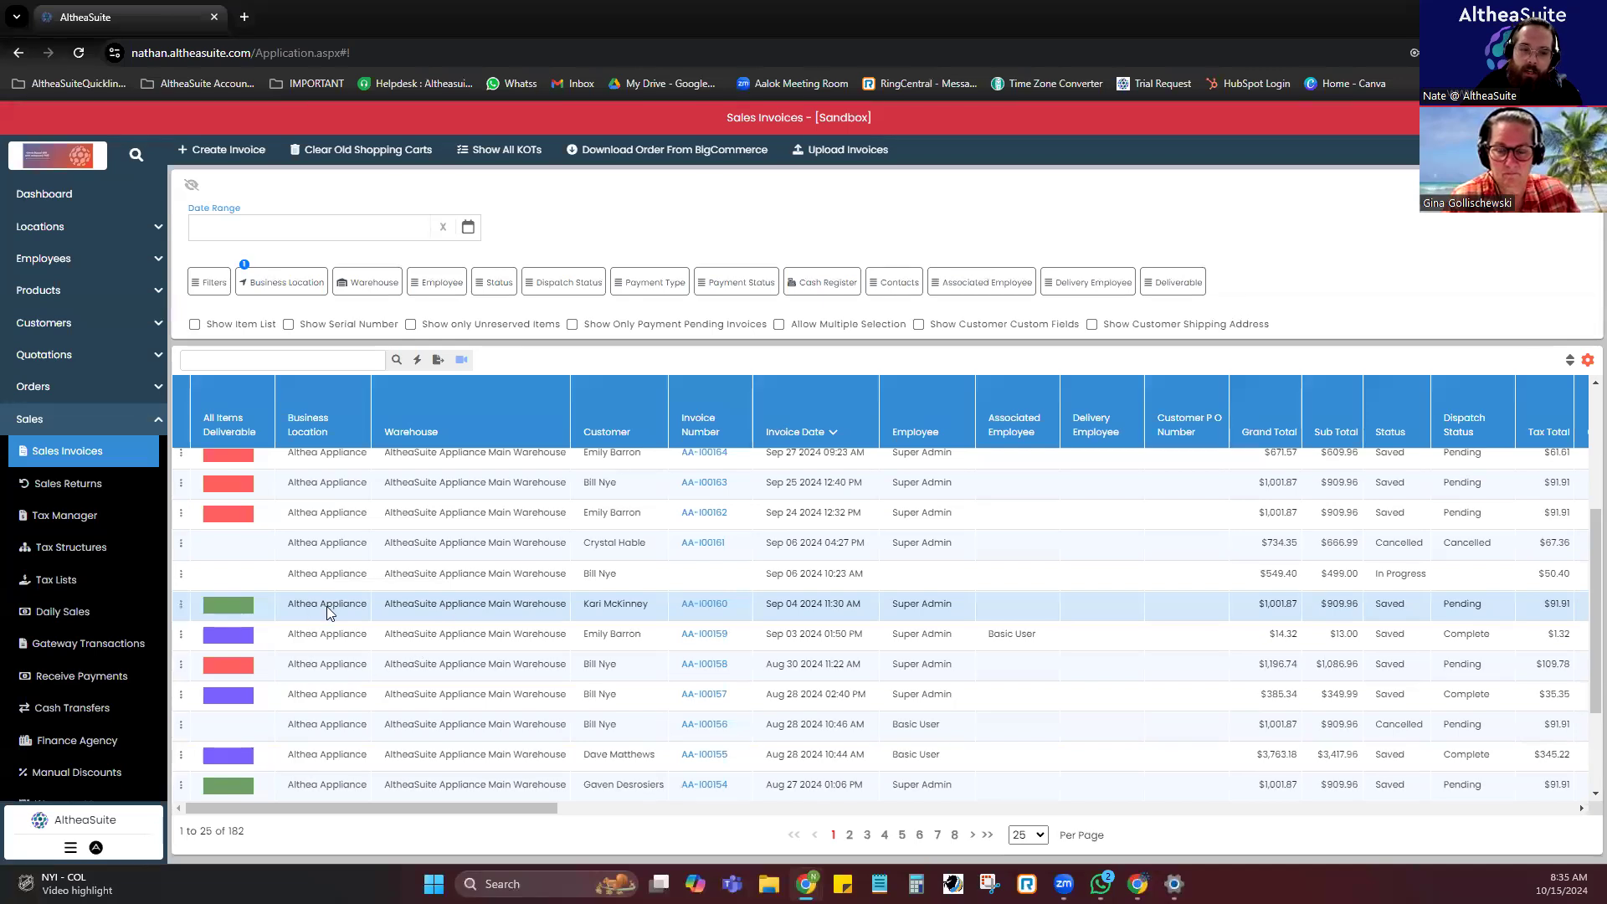
left_click(251, 640)
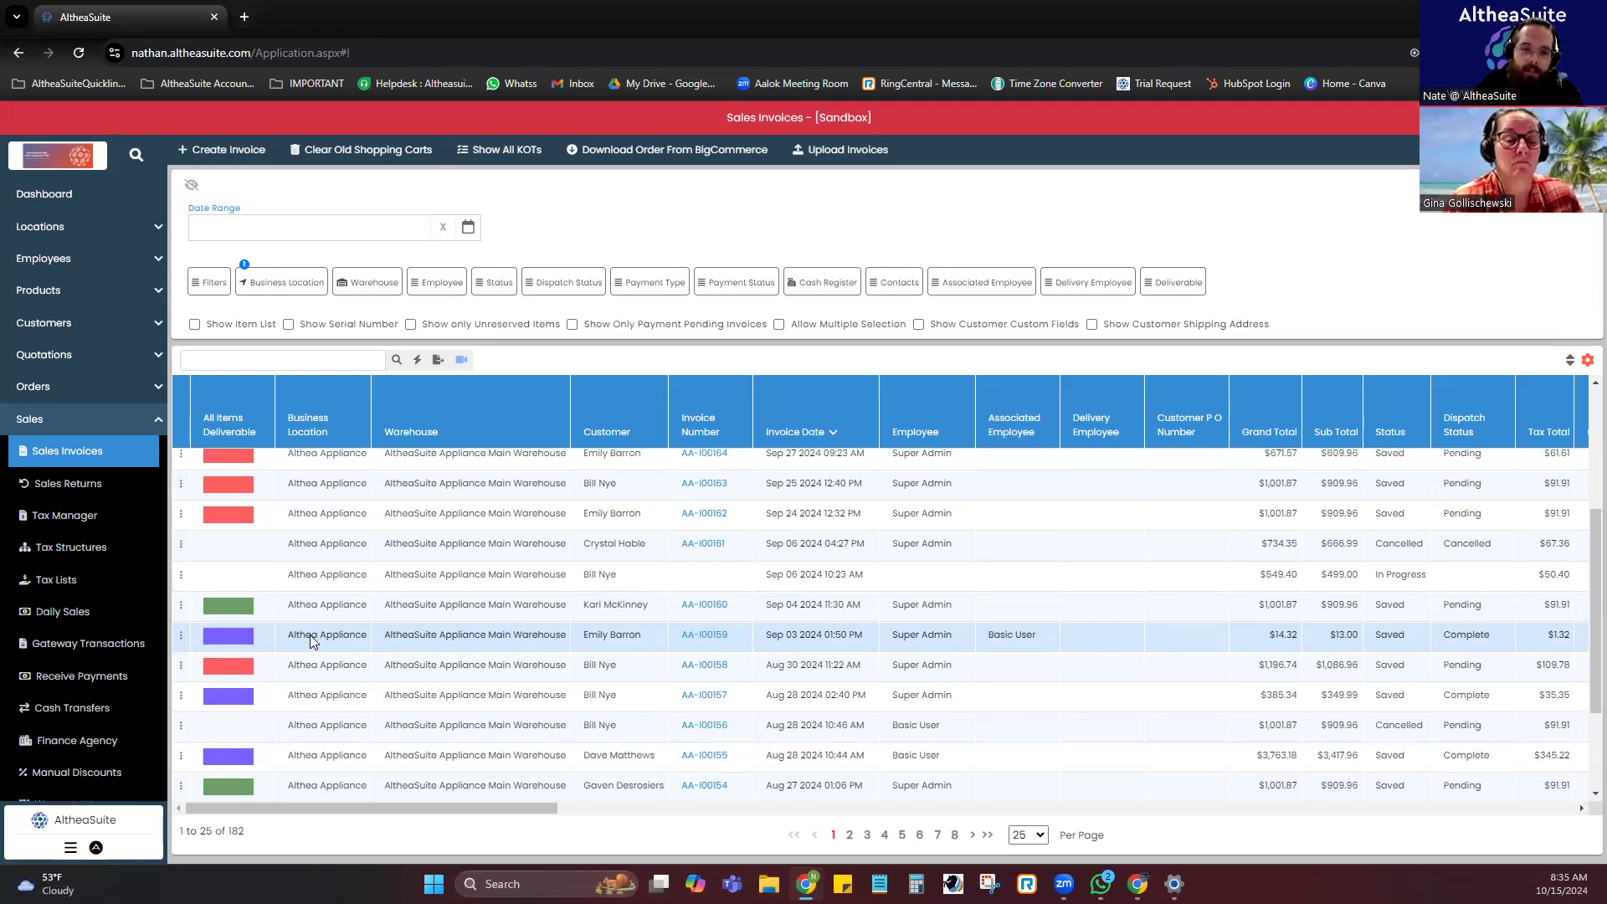
scroll(310, 635, "up", 3)
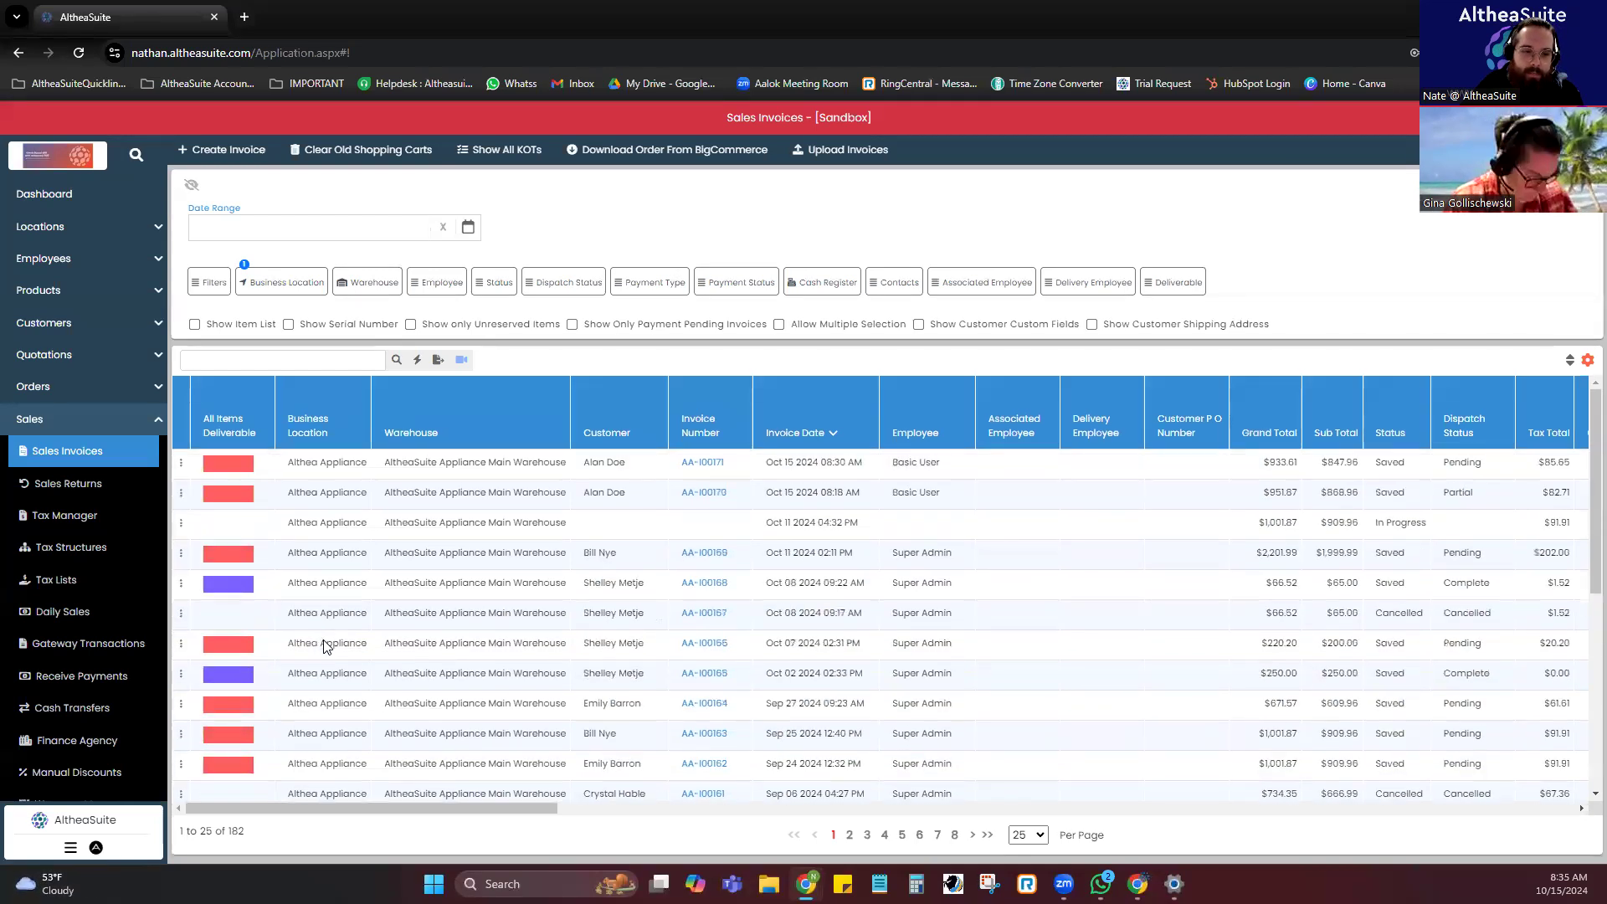
left_click(660, 467)
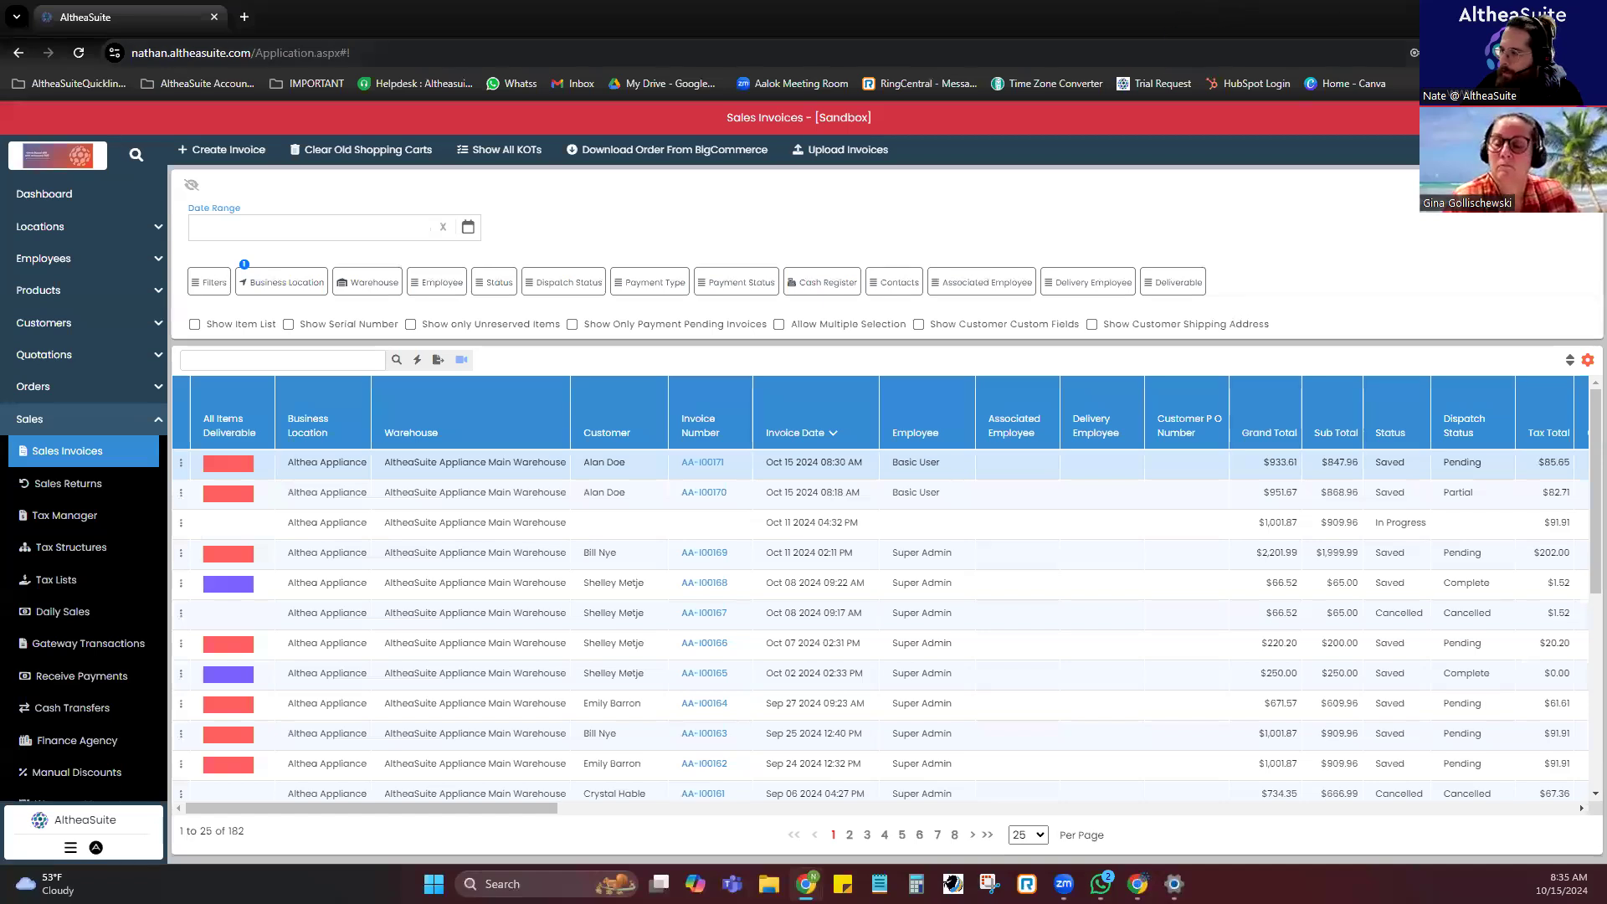